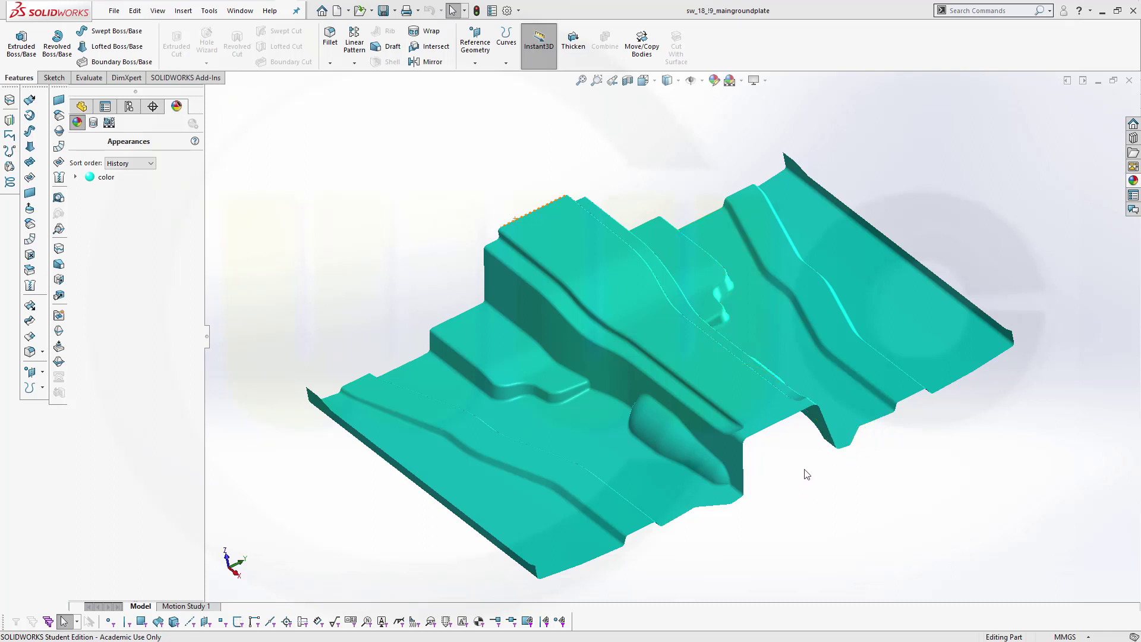
pyautogui.moveTo(807, 474); pyautogui.dragTo(832, 541, button='middle')
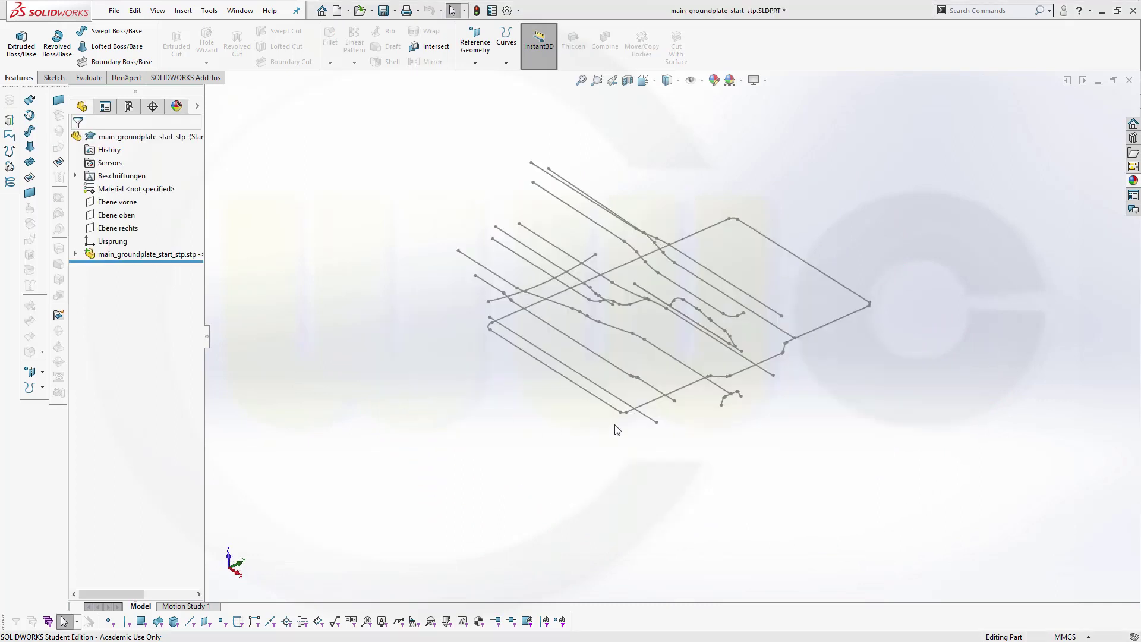
pyautogui.moveTo(616, 430); pyautogui.dragTo(662, 319, button='middle')
pyautogui.scroll(-2, 644, 272)
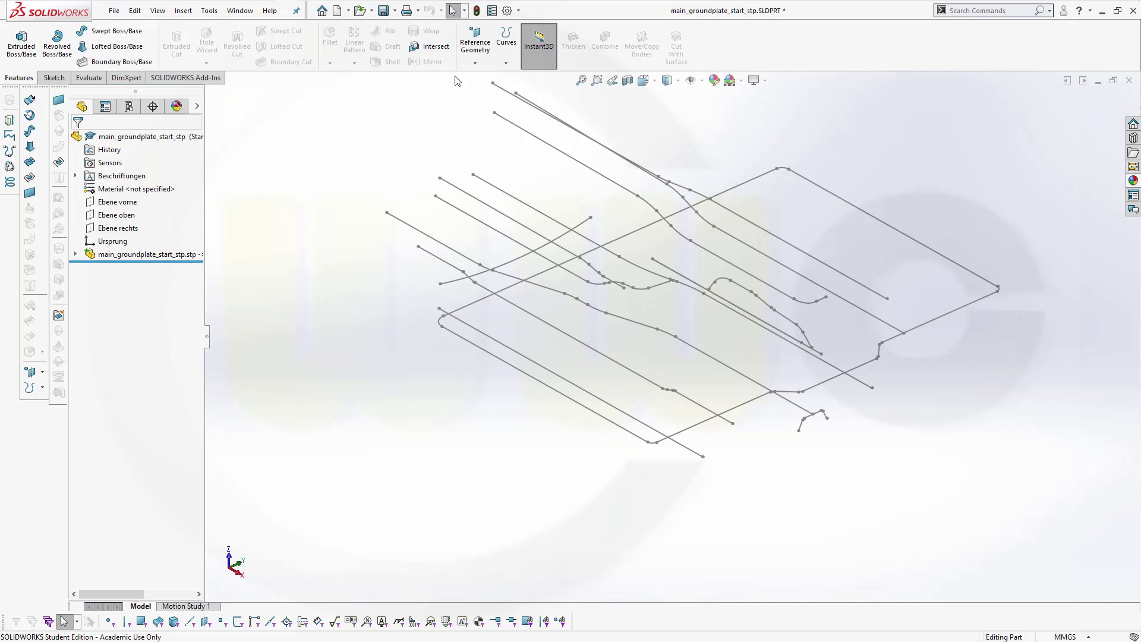
# - Create a reference plane through both endpoints of the small hat-shaped profile curve and the end of the long path curve touching it
pyautogui.click(476, 42)
pyautogui.click(482, 77)
pyautogui.scroll(-3, 879, 481)
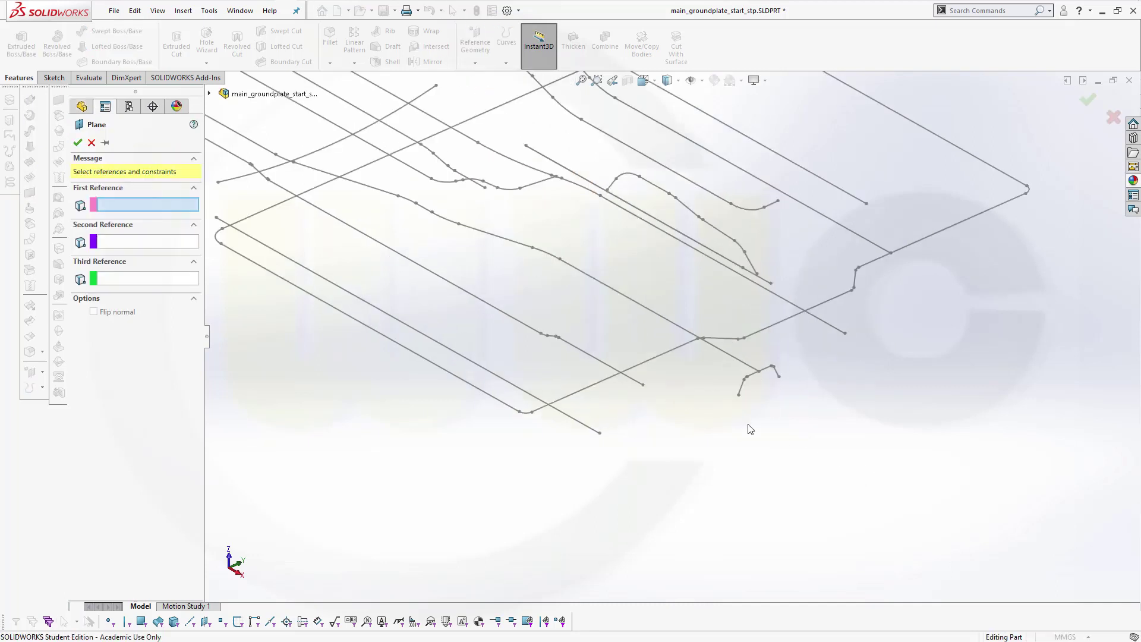
pyautogui.scroll(-1, 731, 422)
pyautogui.click(737, 388)
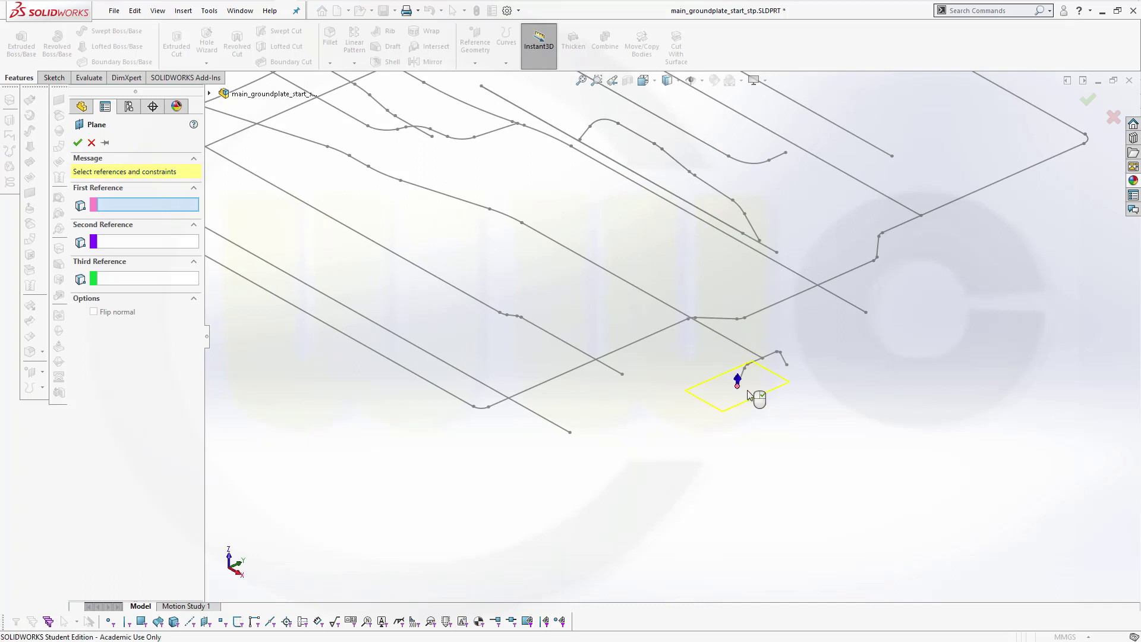
pyautogui.click(763, 359)
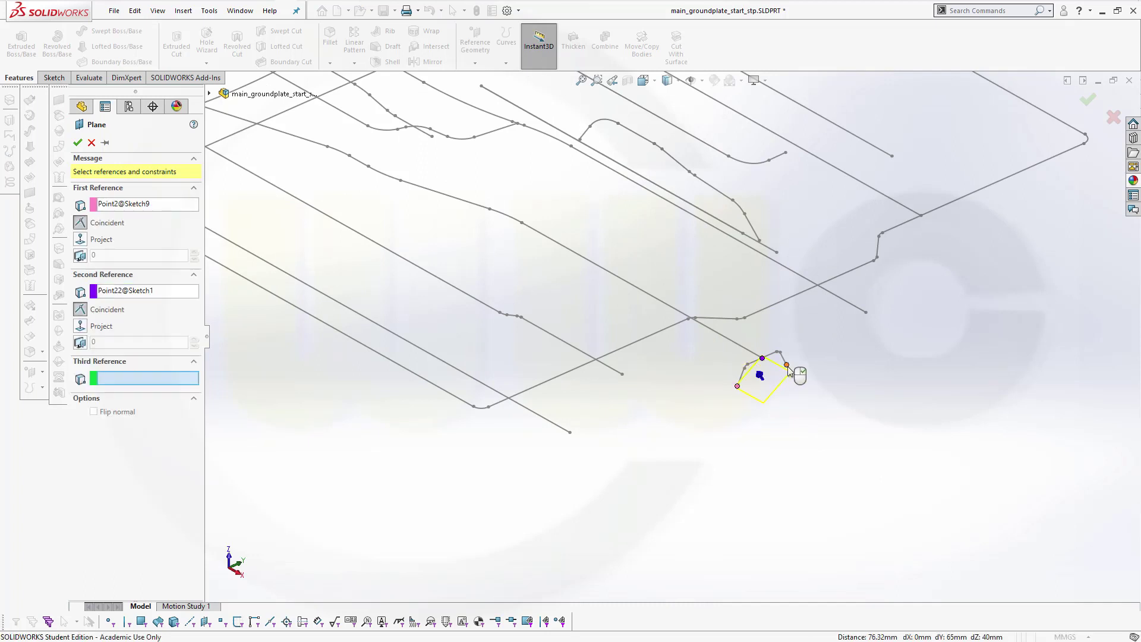
pyautogui.click(787, 365)
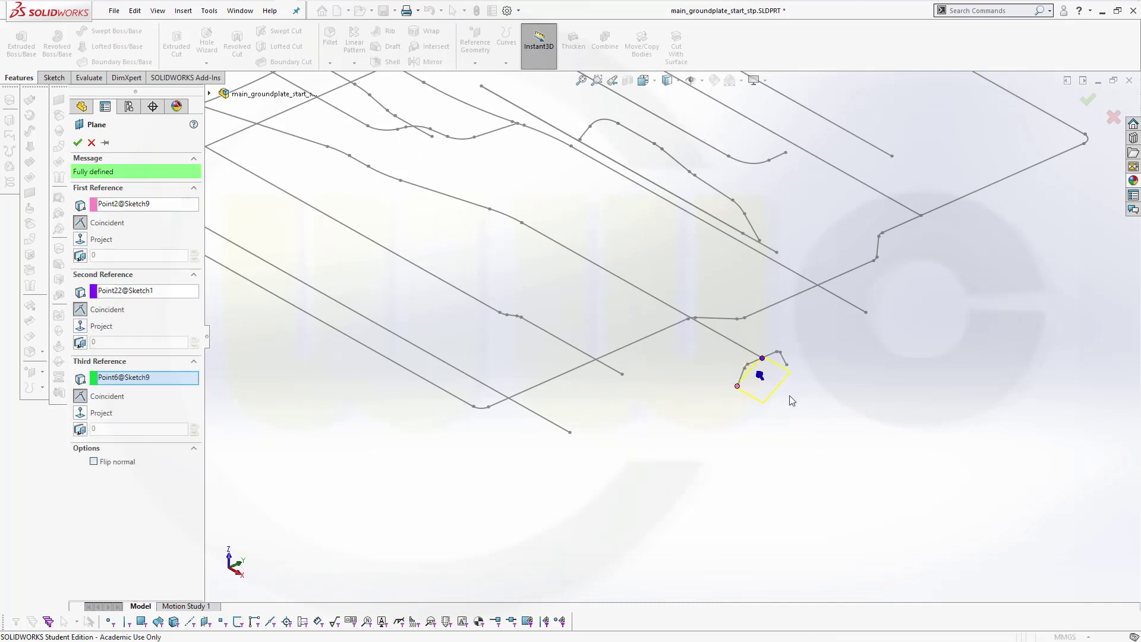
pyautogui.click(77, 143)
pyautogui.click(618, 390)
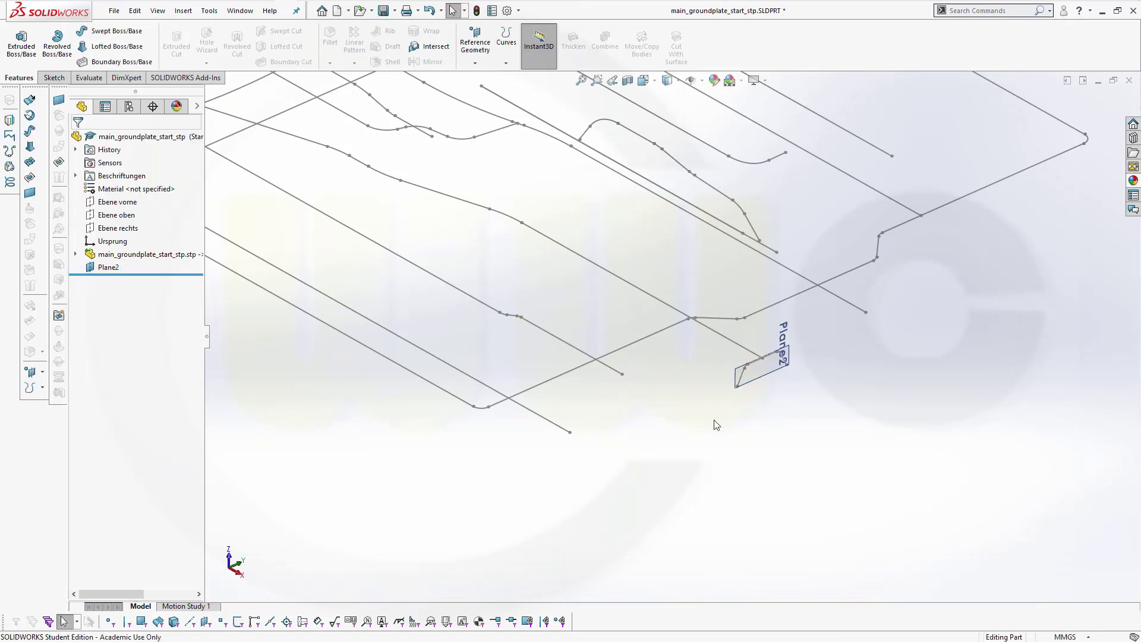
# - Sketch on the new plane by converting the whole hat-shaped profile with Select chain, and finish the sketch
pyautogui.click(756, 380)
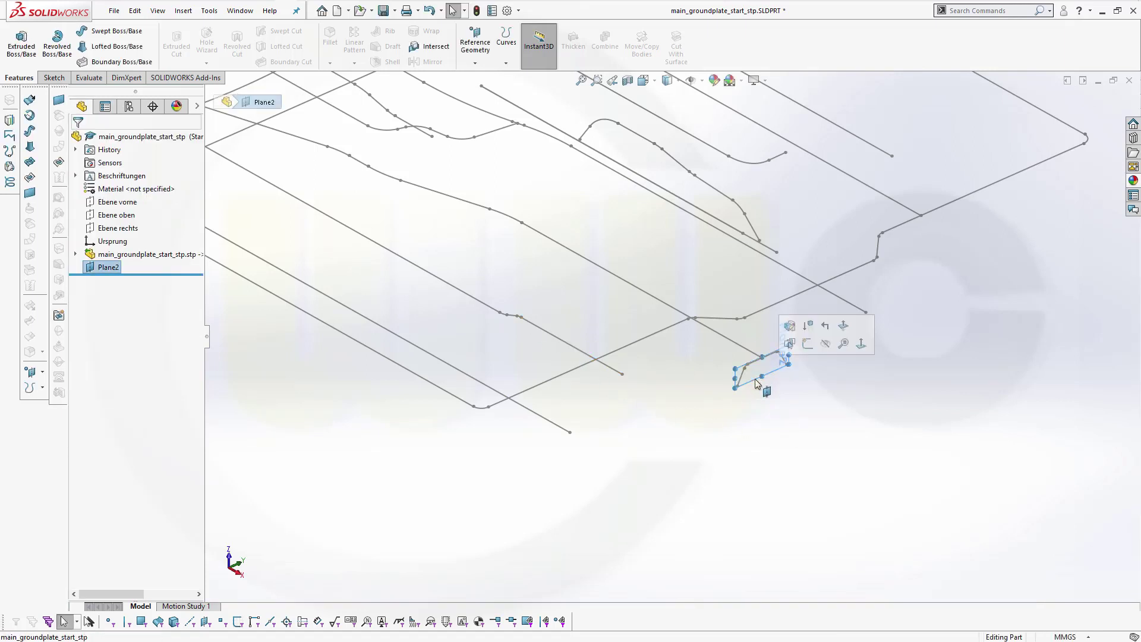
pyautogui.click(807, 344)
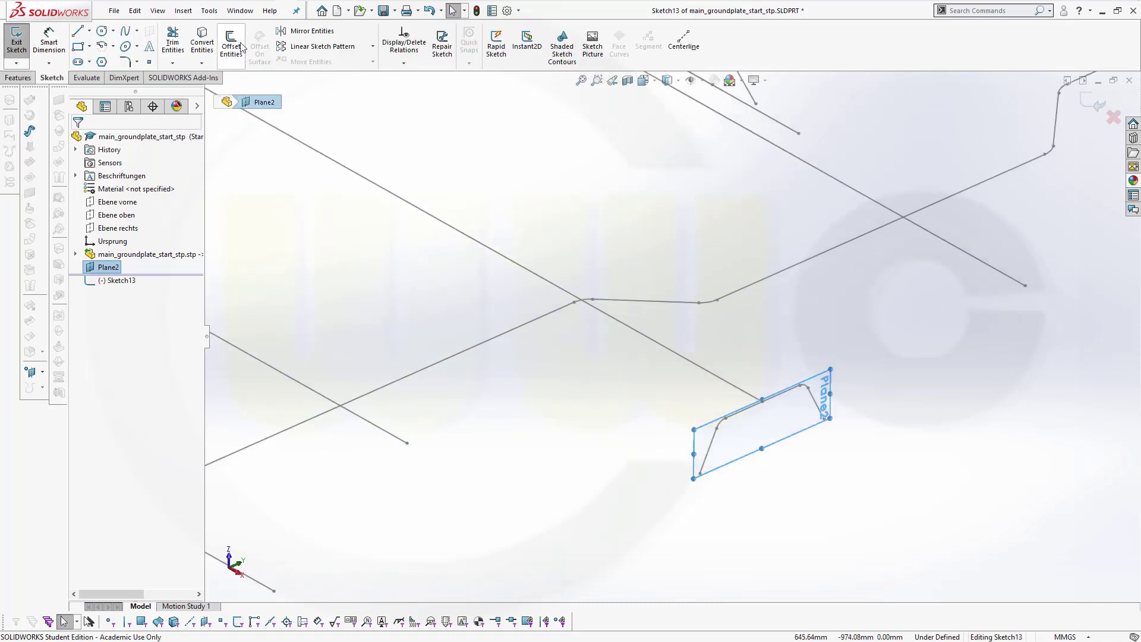
pyautogui.click(202, 41)
pyautogui.scroll(-4, 731, 505)
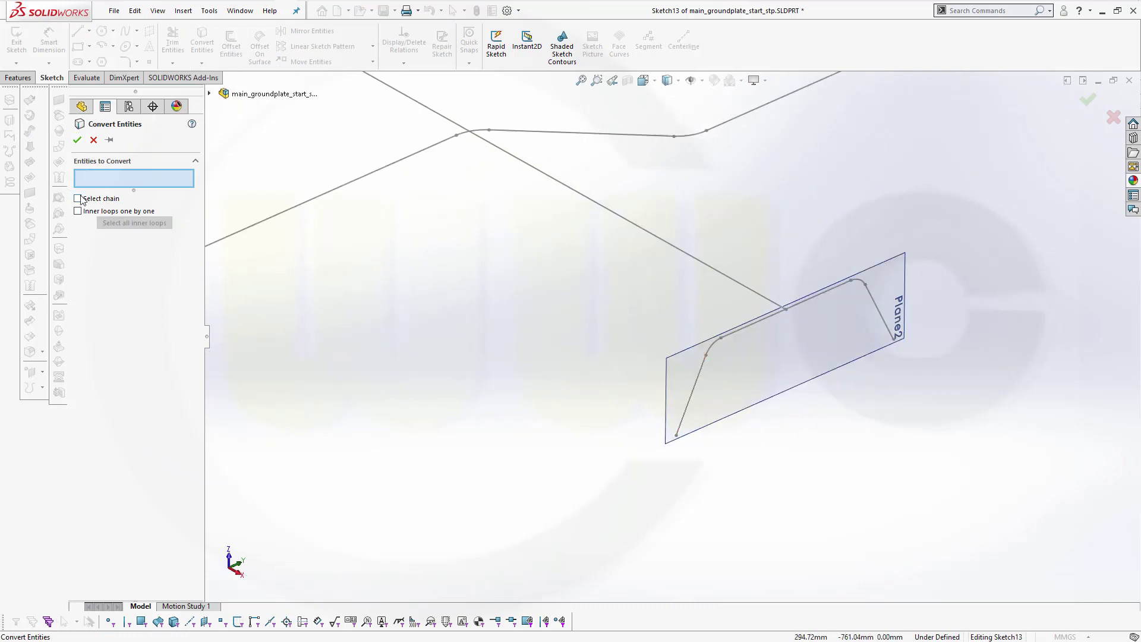
pyautogui.click(693, 390)
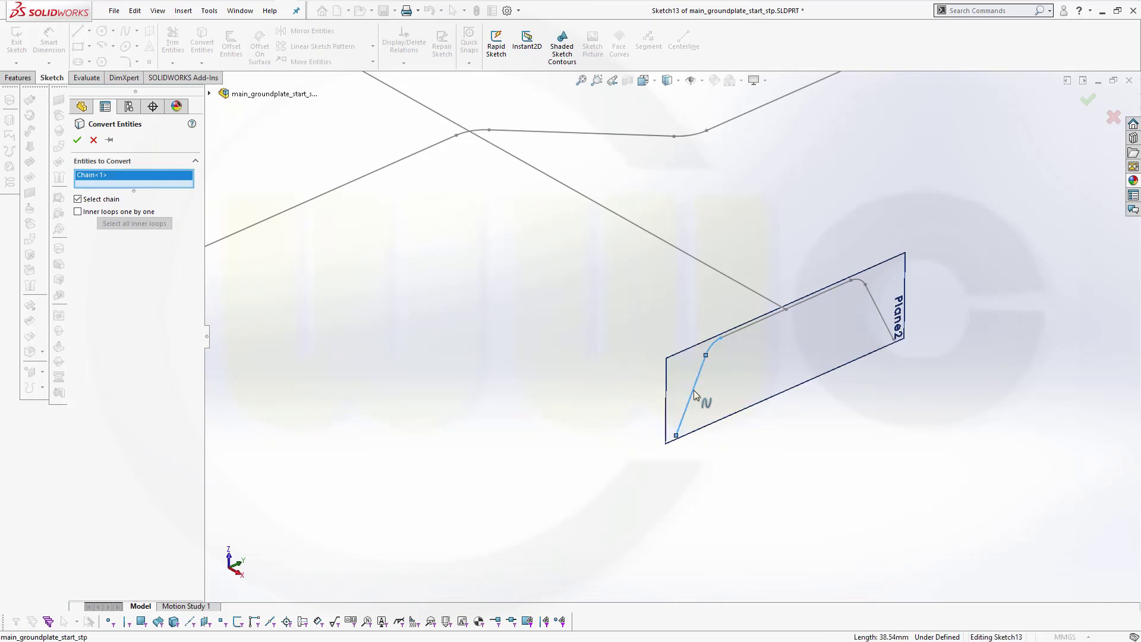
pyautogui.click(741, 336)
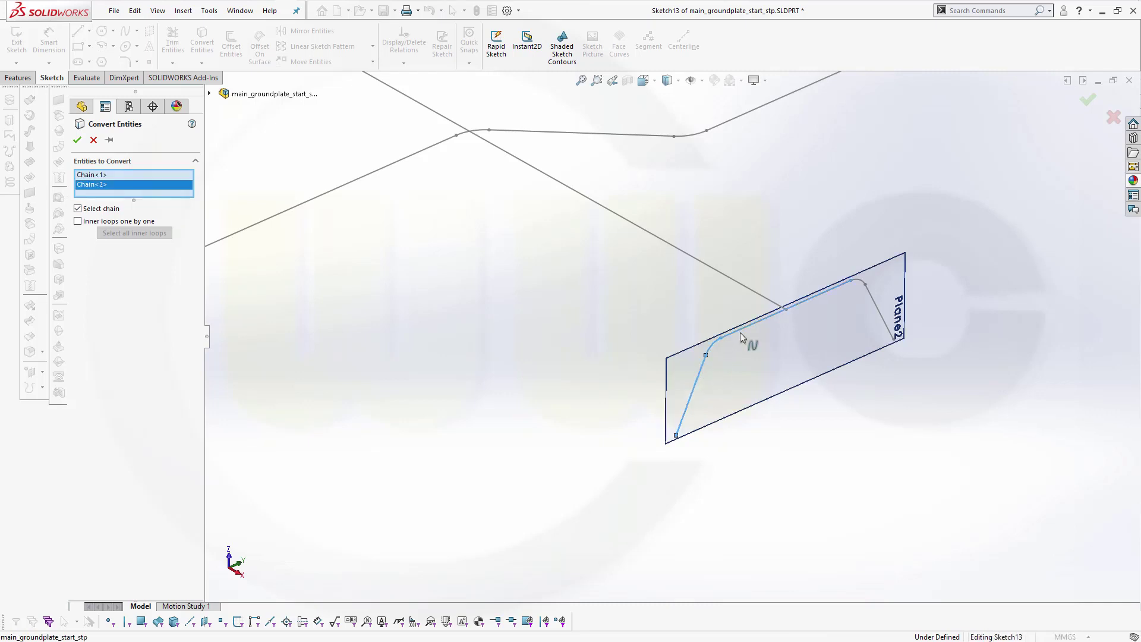
pyautogui.click(858, 287)
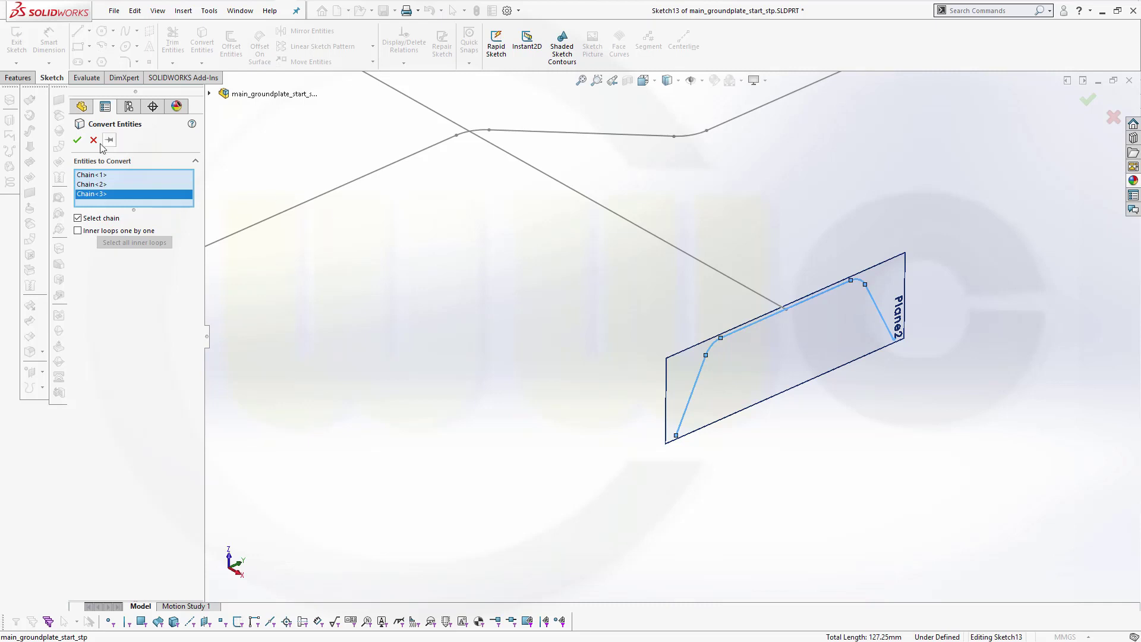
pyautogui.click(77, 139)
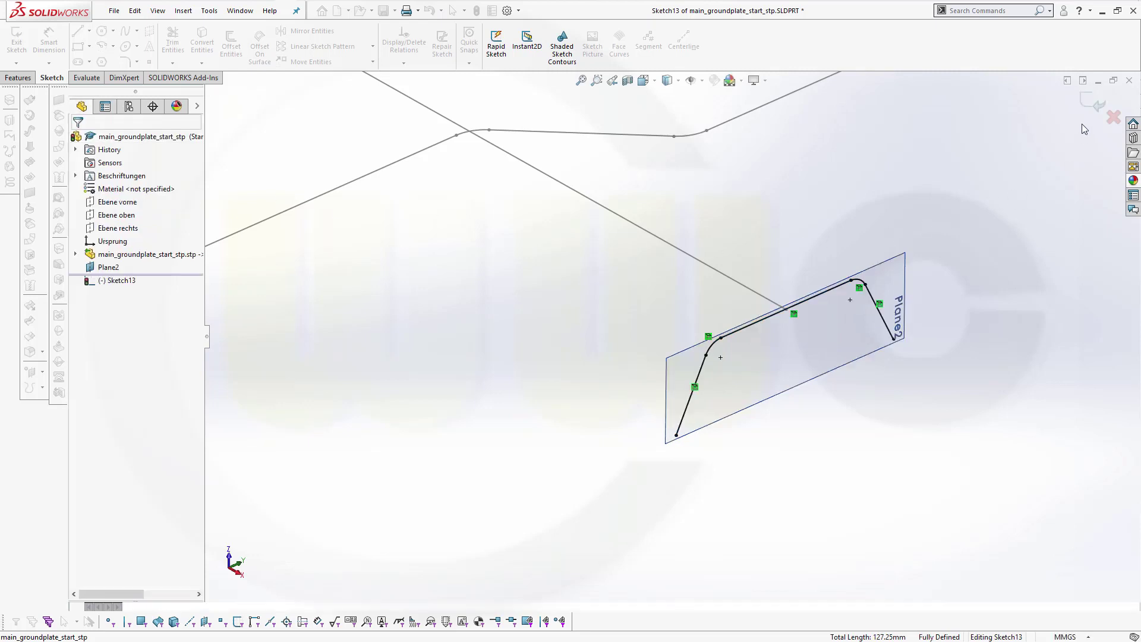
pyautogui.click(1096, 107)
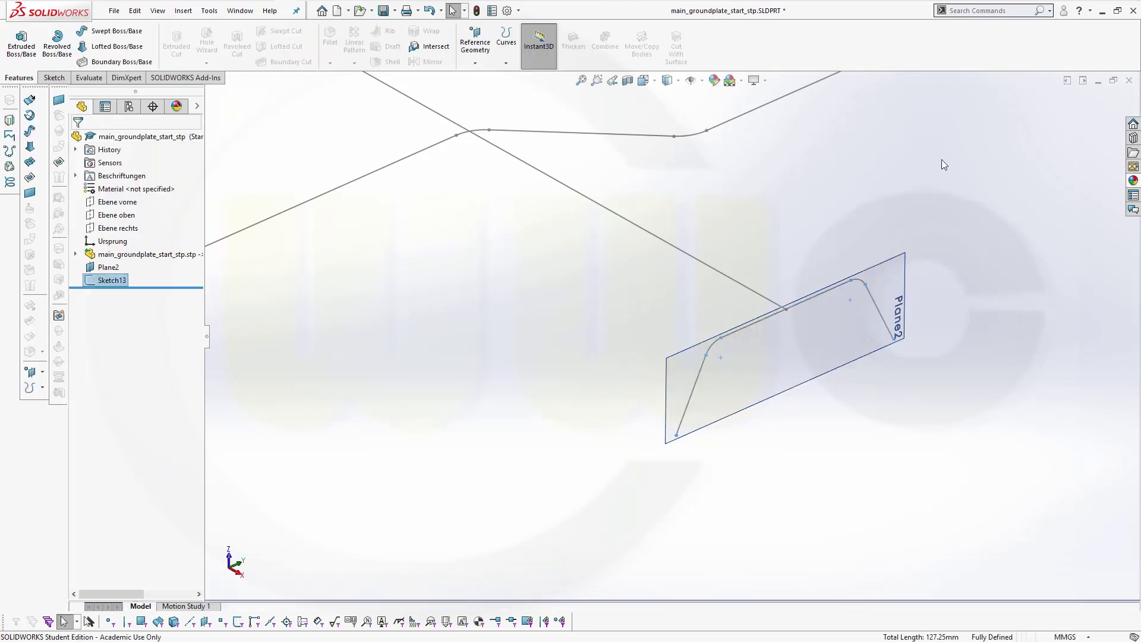
# - Create a swept surface from the converted profile sketch along the complete tangent chain of the long curve through the profile
pyautogui.scroll(-5, 361, 166)
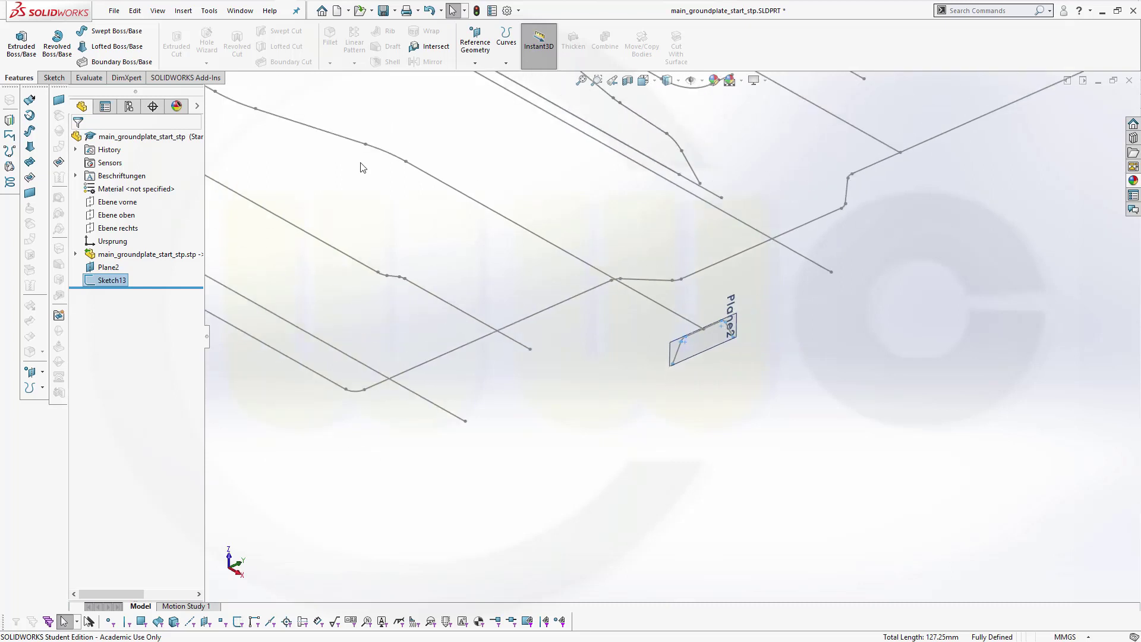
pyautogui.scroll(-3, 360, 166)
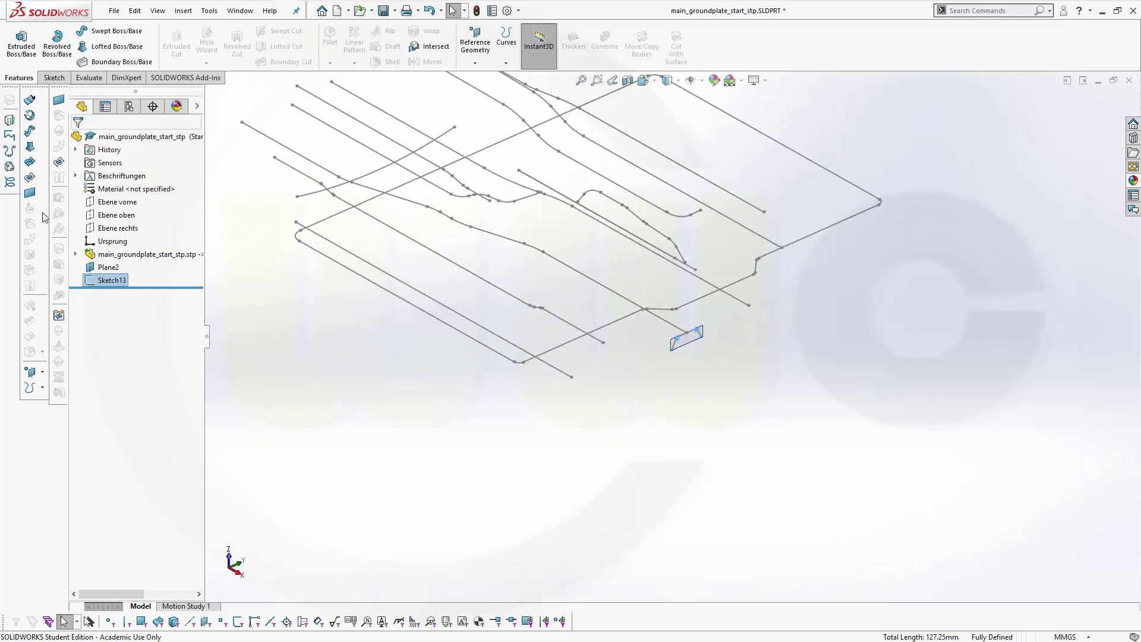
pyautogui.click(31, 131)
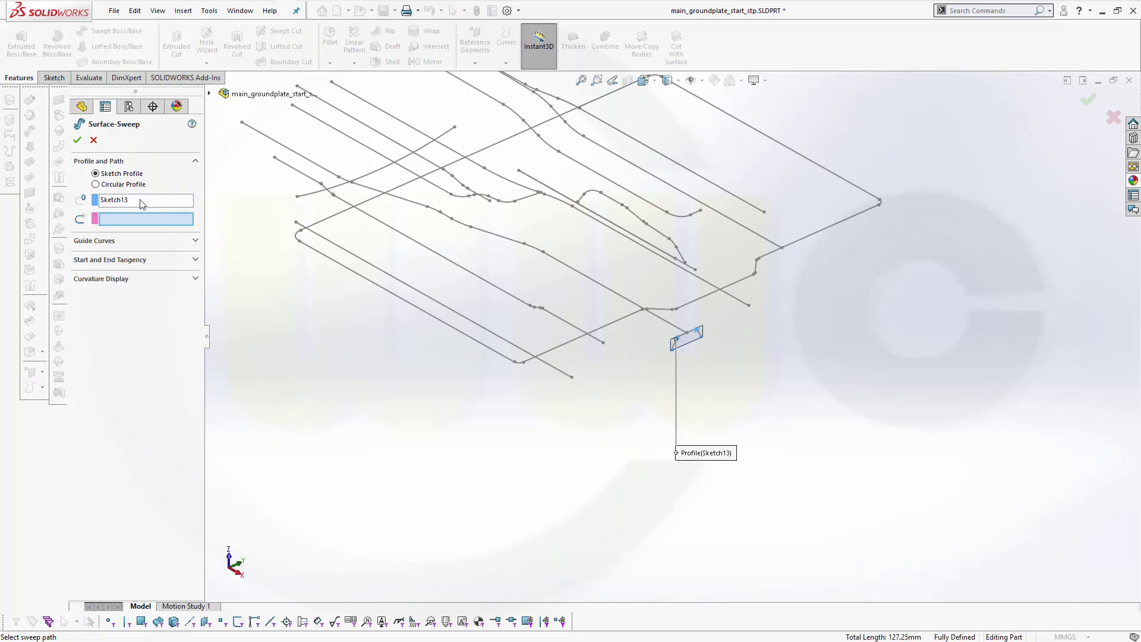
pyautogui.moveTo(134, 203); pyautogui.dragTo(126, 221)
pyautogui.scroll(-2, 538, 286)
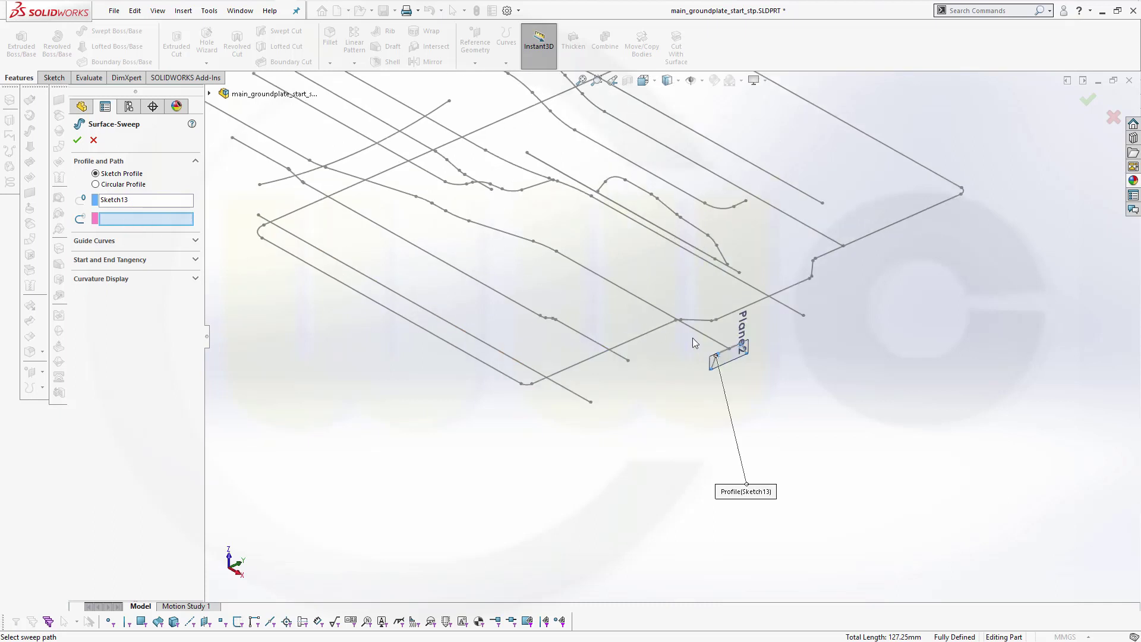
pyautogui.click(545, 249)
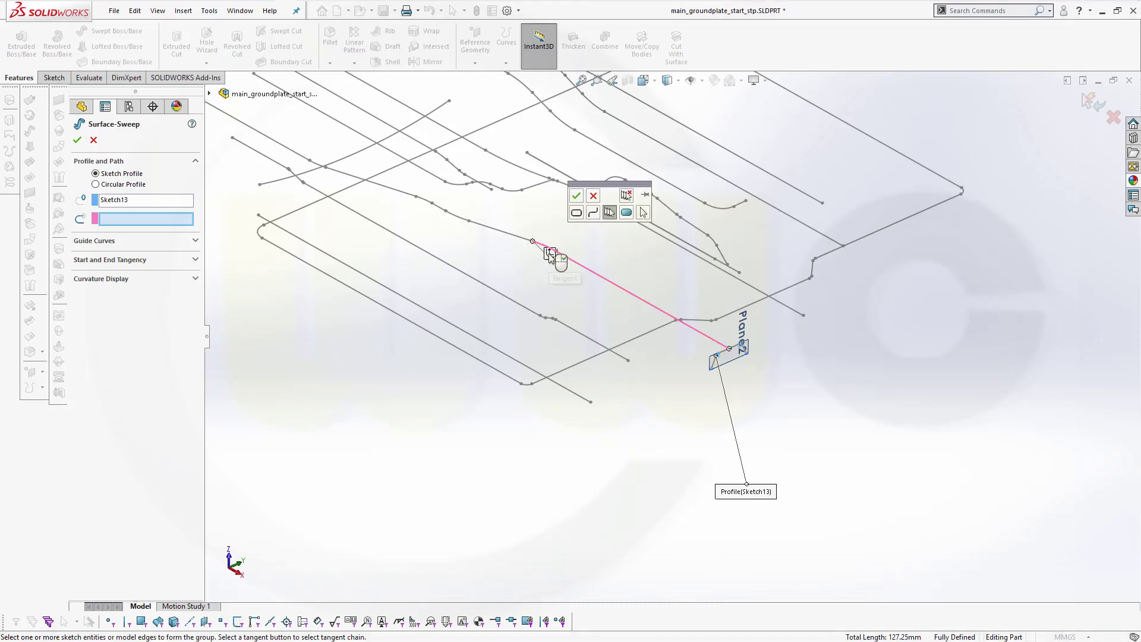
pyautogui.click(546, 250)
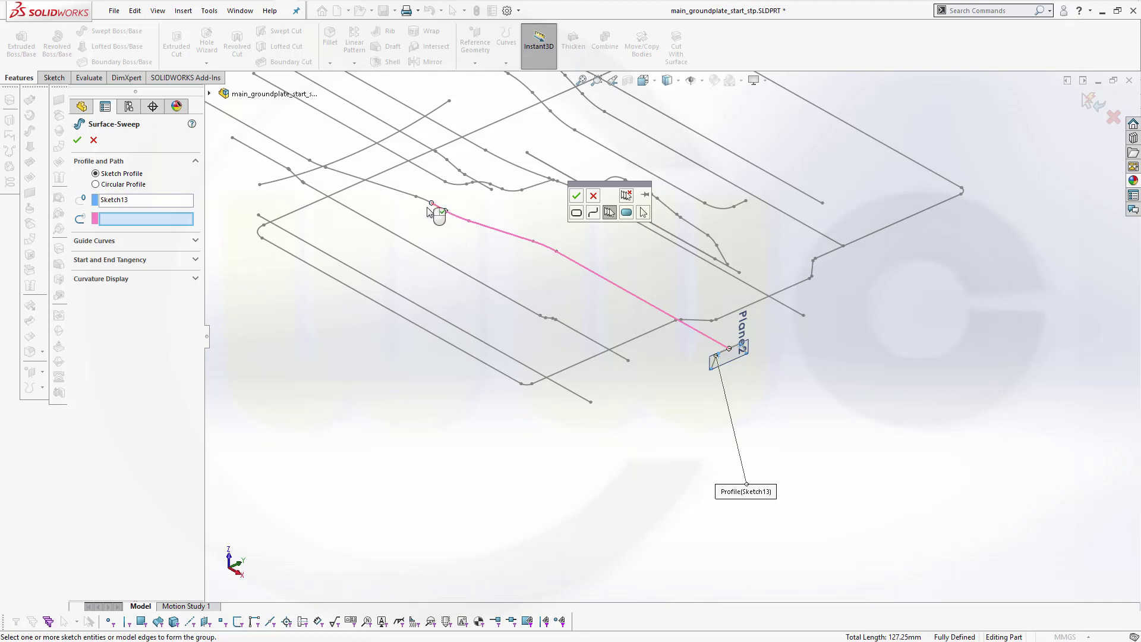
pyautogui.scroll(-3, 443, 217)
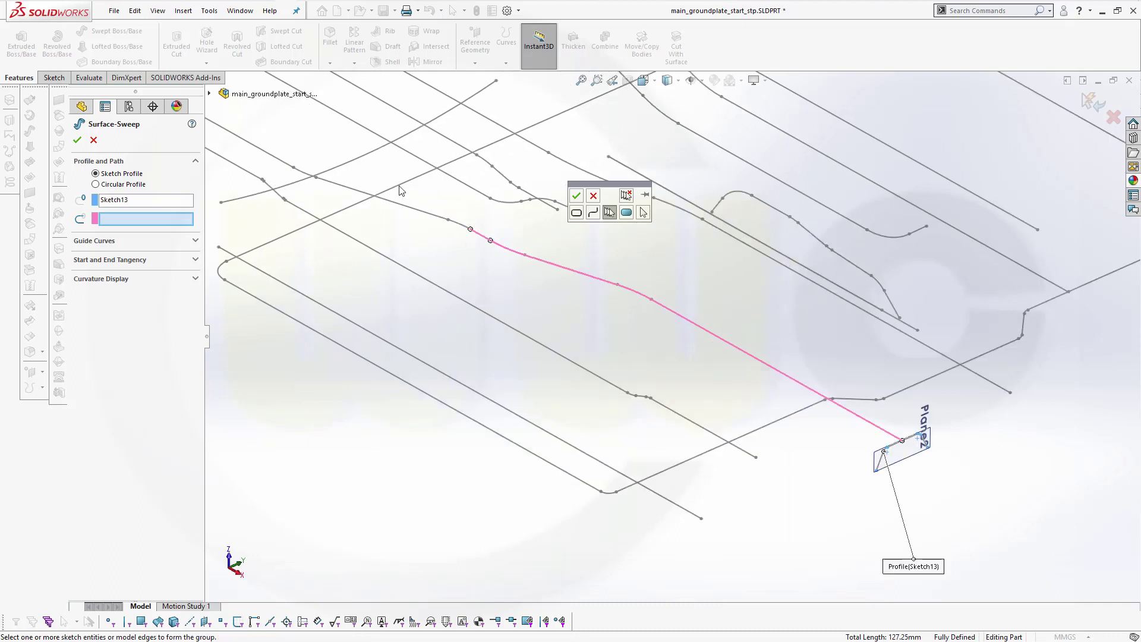
pyautogui.click(484, 240)
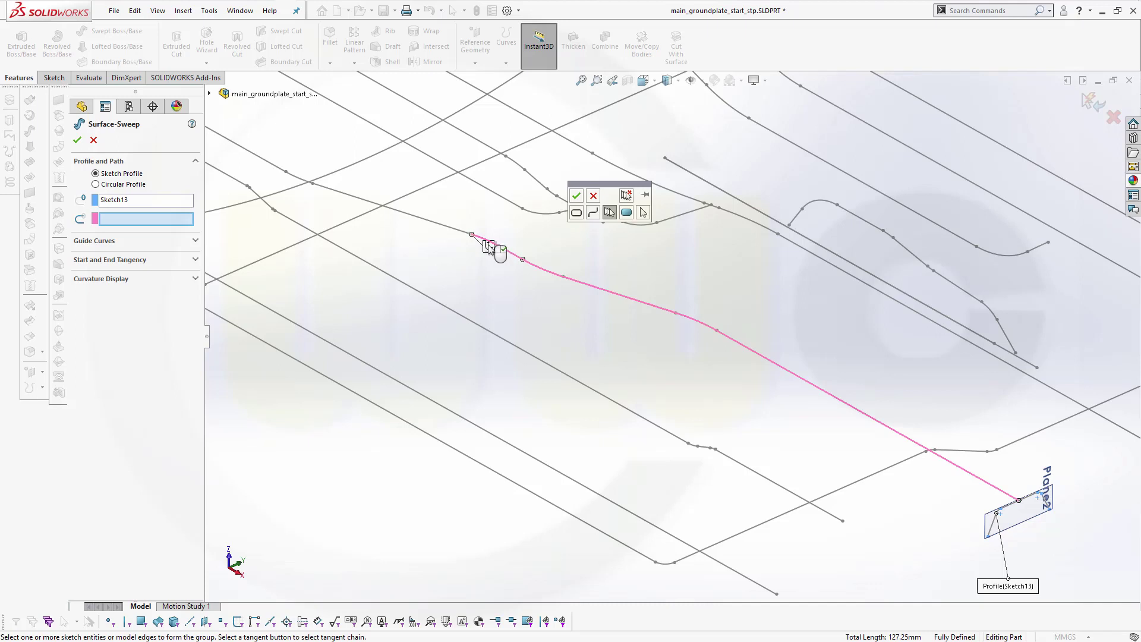
pyautogui.click(488, 245)
pyautogui.click(270, 166)
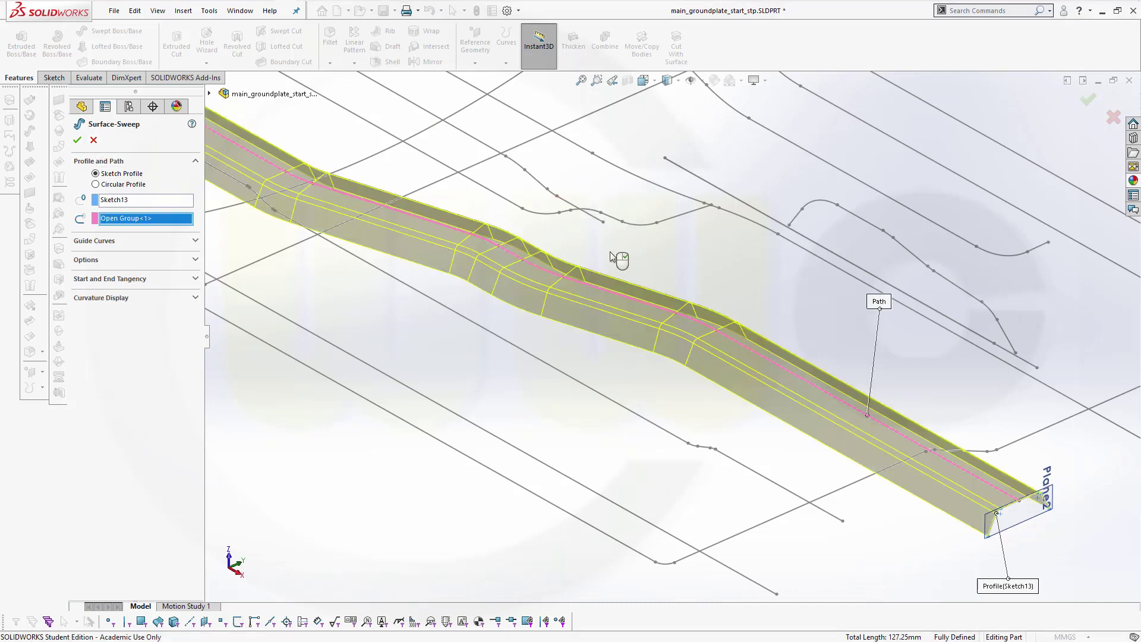
pyautogui.click(76, 140)
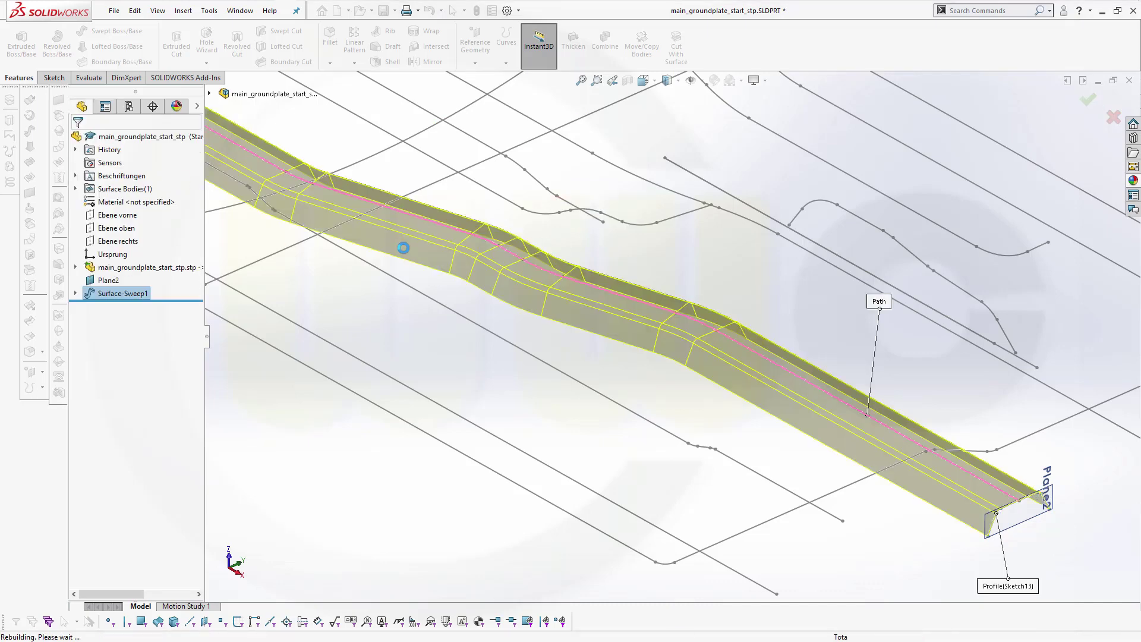
# - Examine the swept surface from different angles and list the part's surface bodies
pyautogui.scroll(3, 470, 273)
pyautogui.moveTo(494, 297); pyautogui.dragTo(503, 405, button='middle')
pyautogui.moveTo(501, 300); pyautogui.dragTo(500, 235, button='middle')
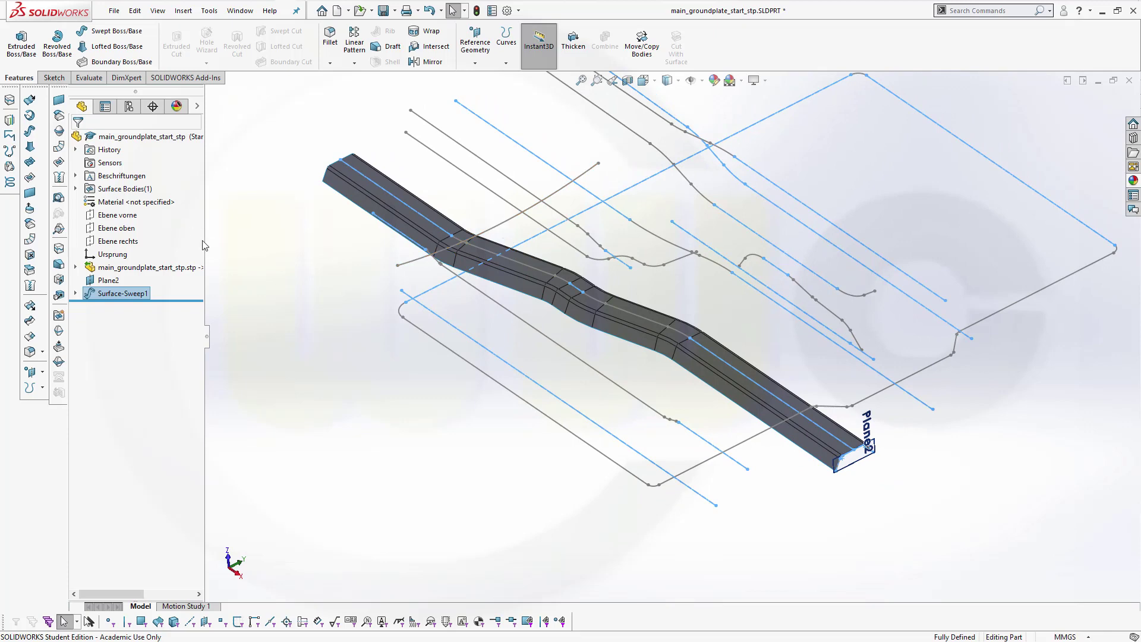
pyautogui.click(269, 256)
pyautogui.click(75, 189)
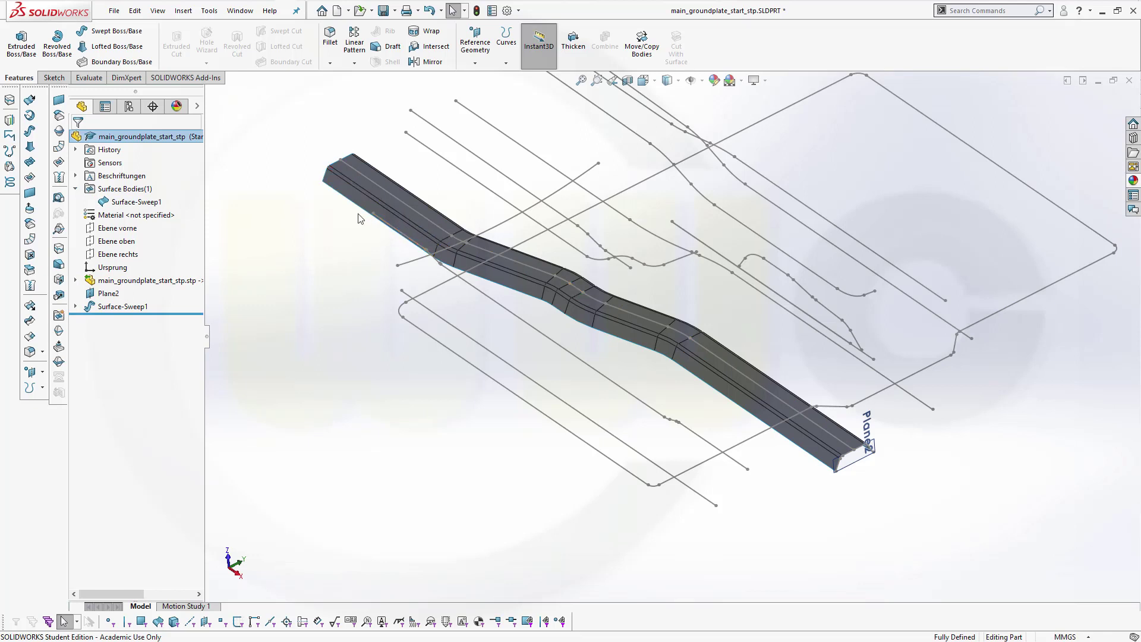
pyautogui.rightClick(251, 179)
pyautogui.click(249, 132)
# - Create a reference plane parallel to Ebene rechts through the near endpoint of the short curve crossing the swept surface
pyautogui.click(476, 40)
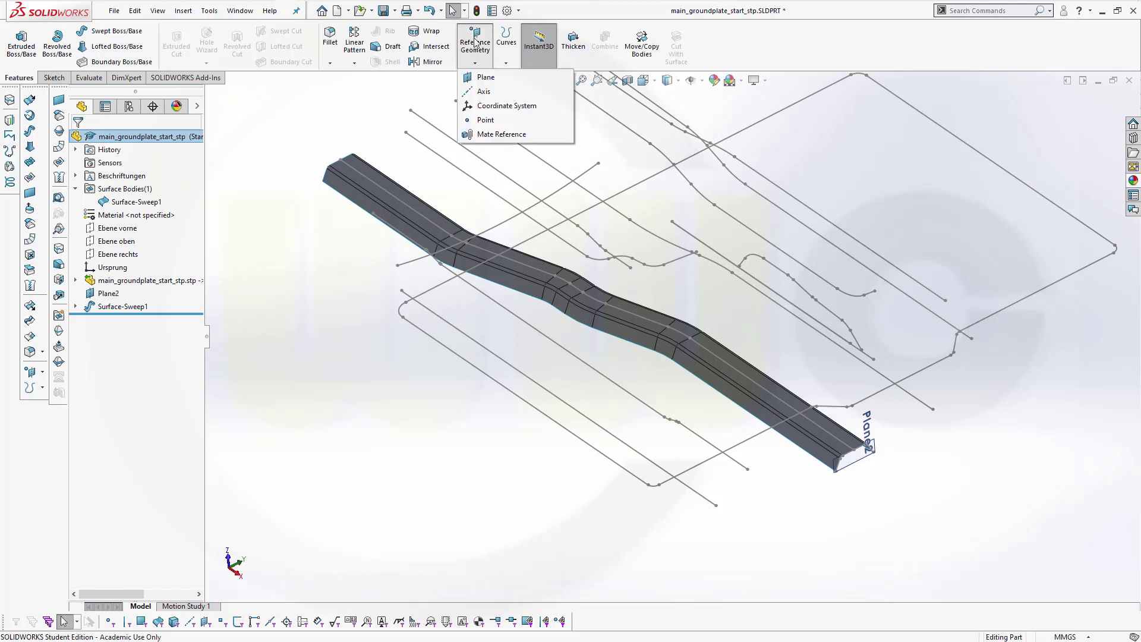
pyautogui.click(485, 76)
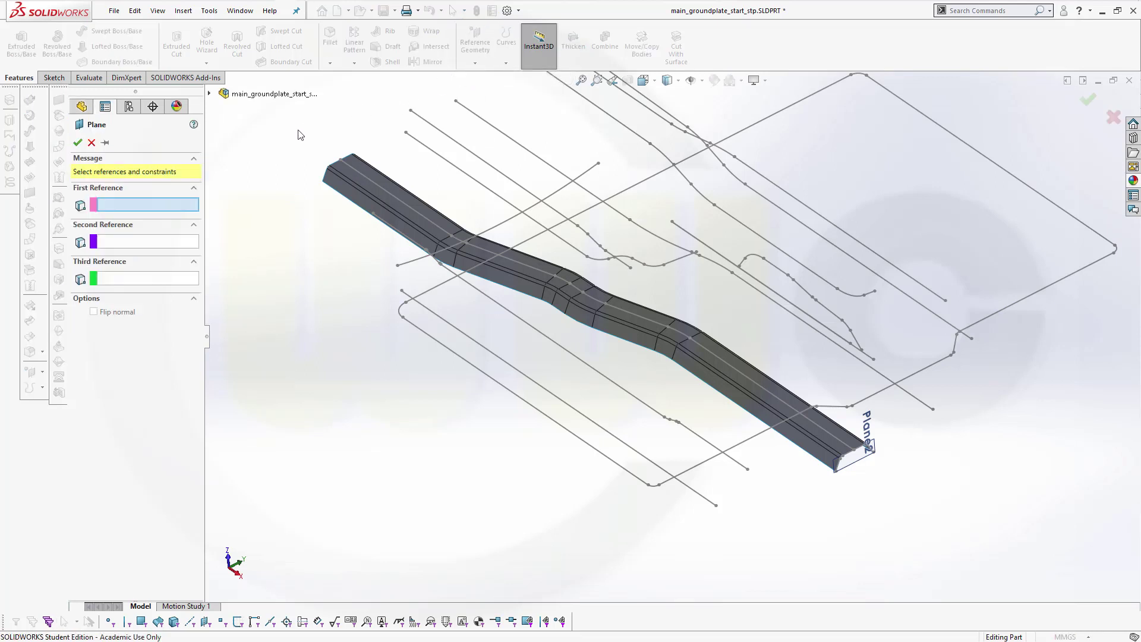
pyautogui.scroll(2, 300, 137)
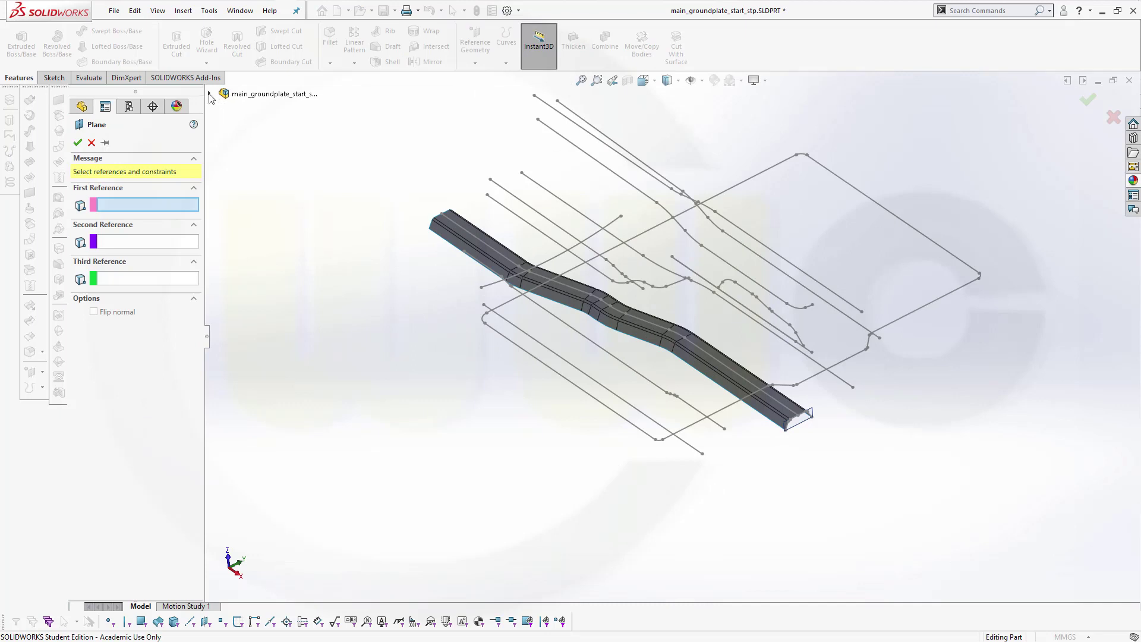
pyautogui.click(210, 94)
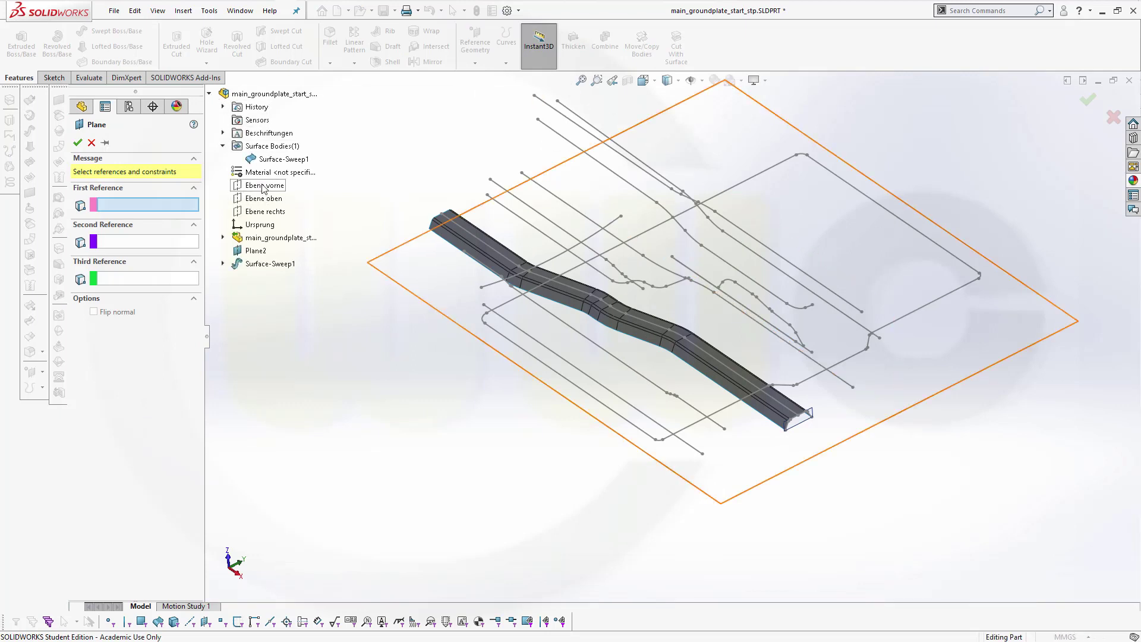
pyautogui.click(265, 215)
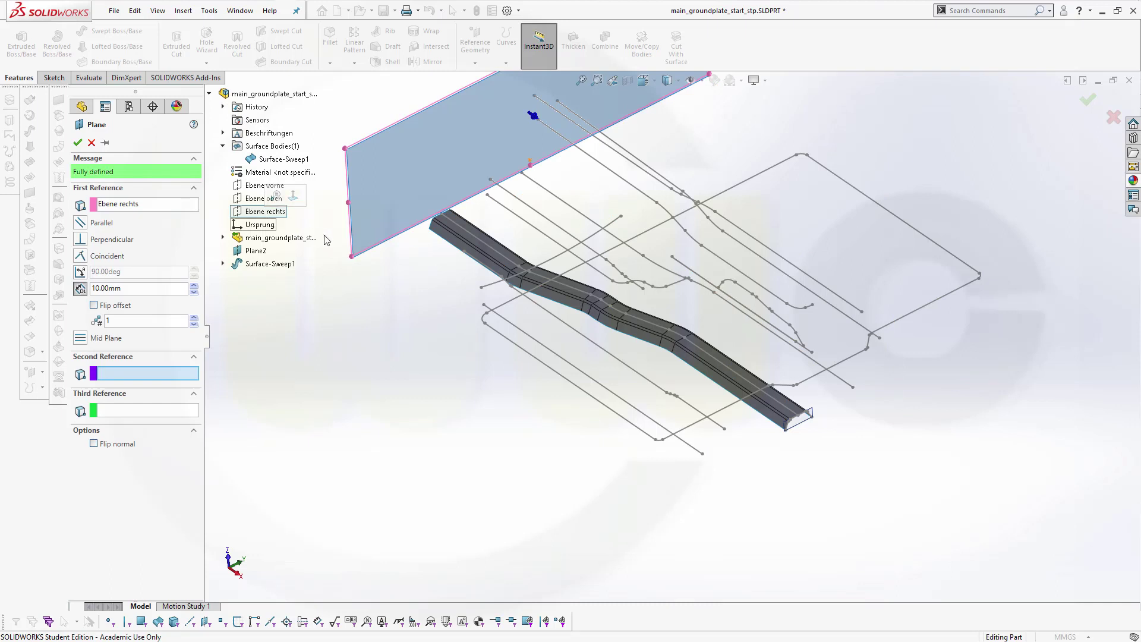
pyautogui.click(481, 289)
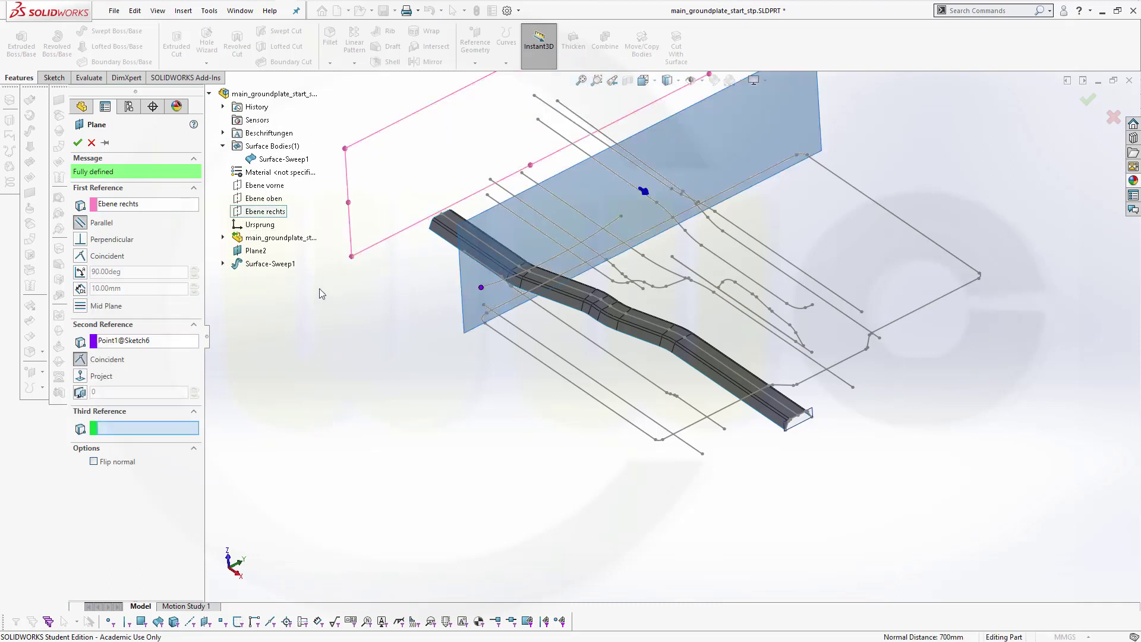
pyautogui.click(81, 143)
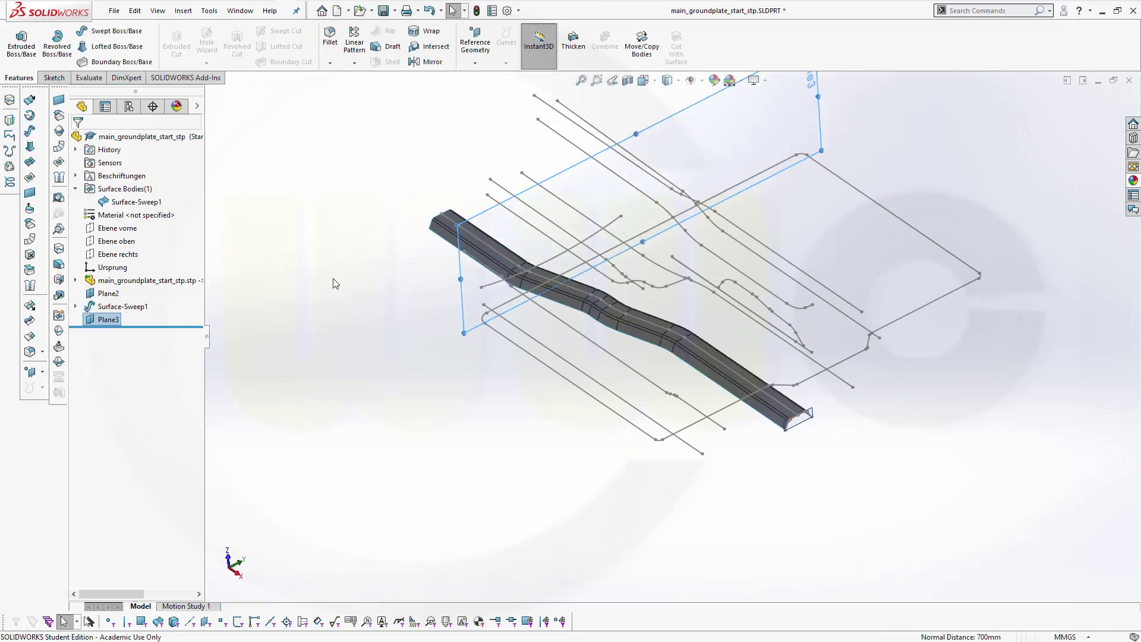
# - Sketch on the reference plane just created by converting the short curve that crosses the swept surface, and finish the sketch
pyautogui.click(480, 218)
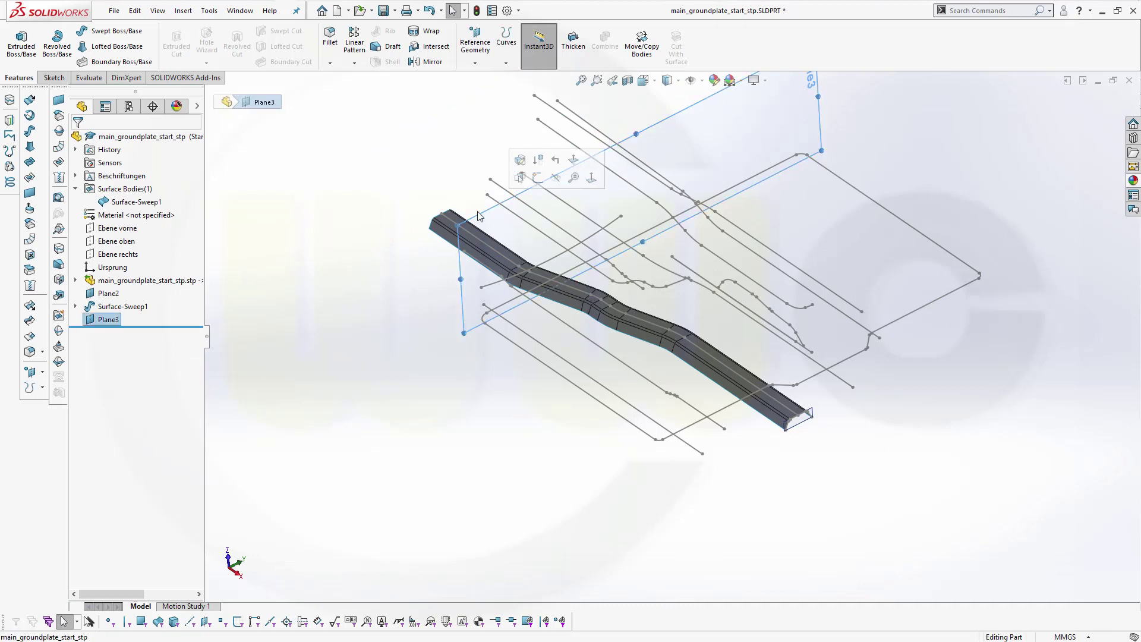
pyautogui.click(540, 178)
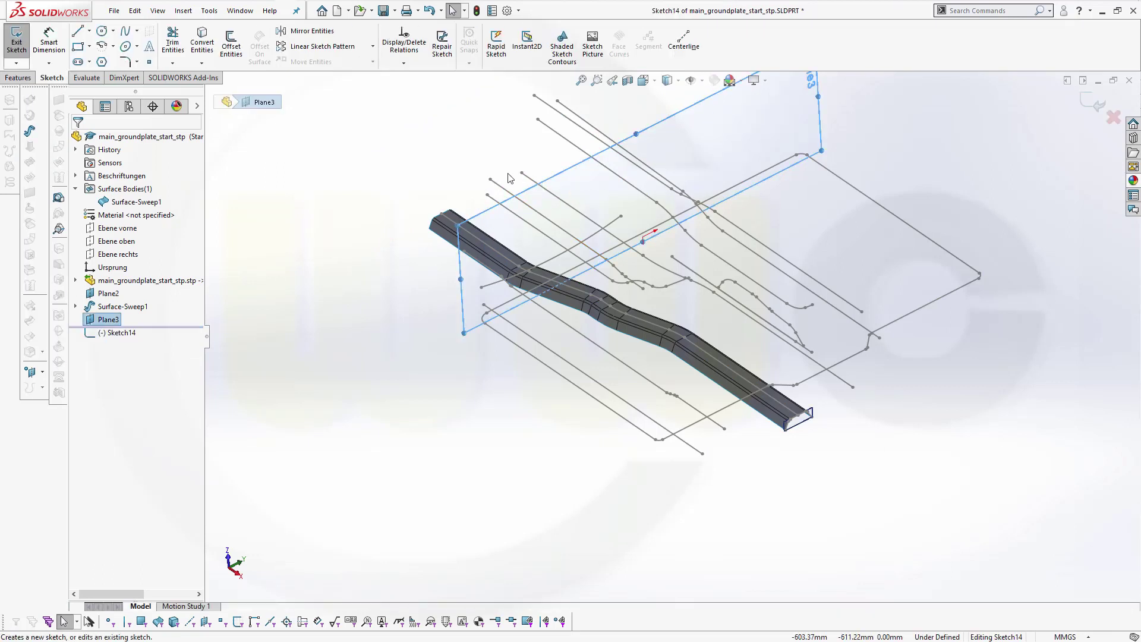
pyautogui.click(202, 43)
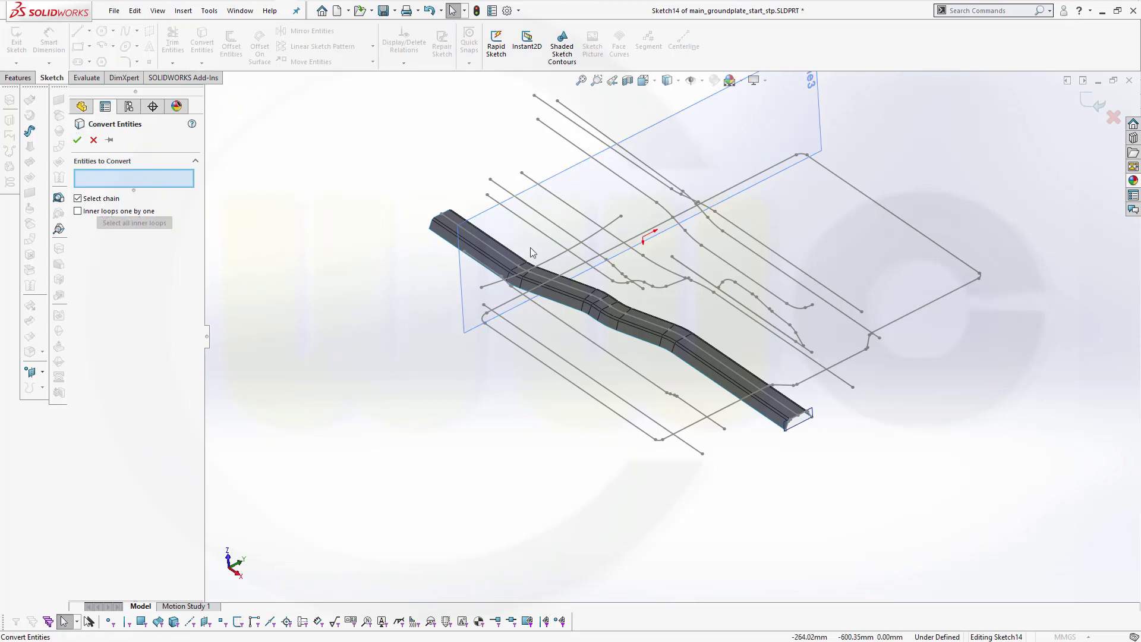
pyautogui.click(558, 260)
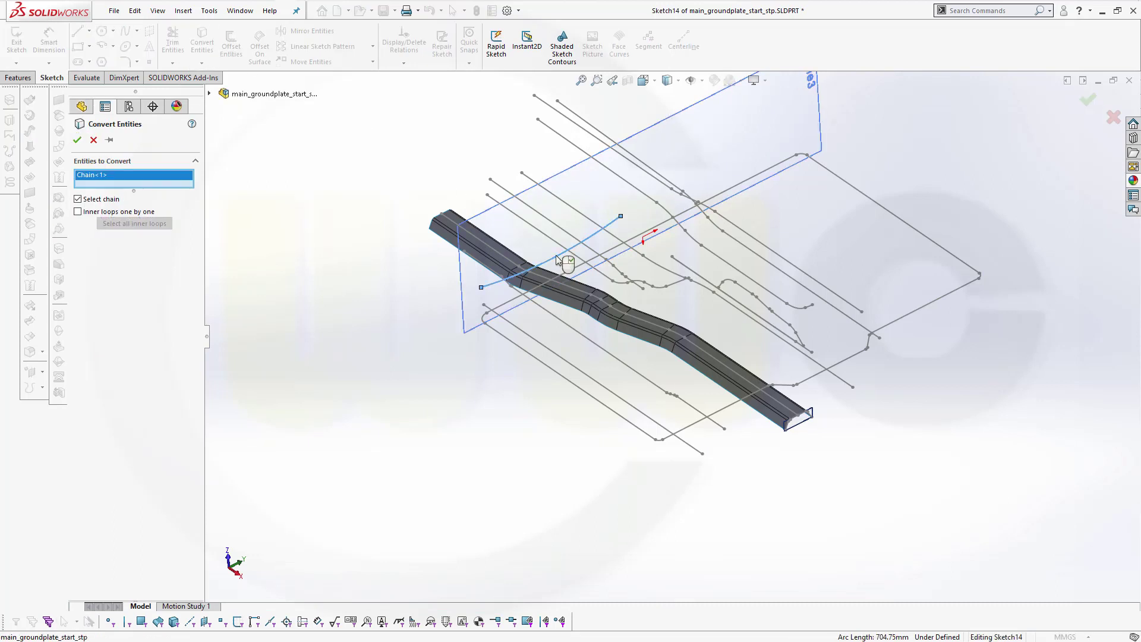
pyautogui.click(78, 140)
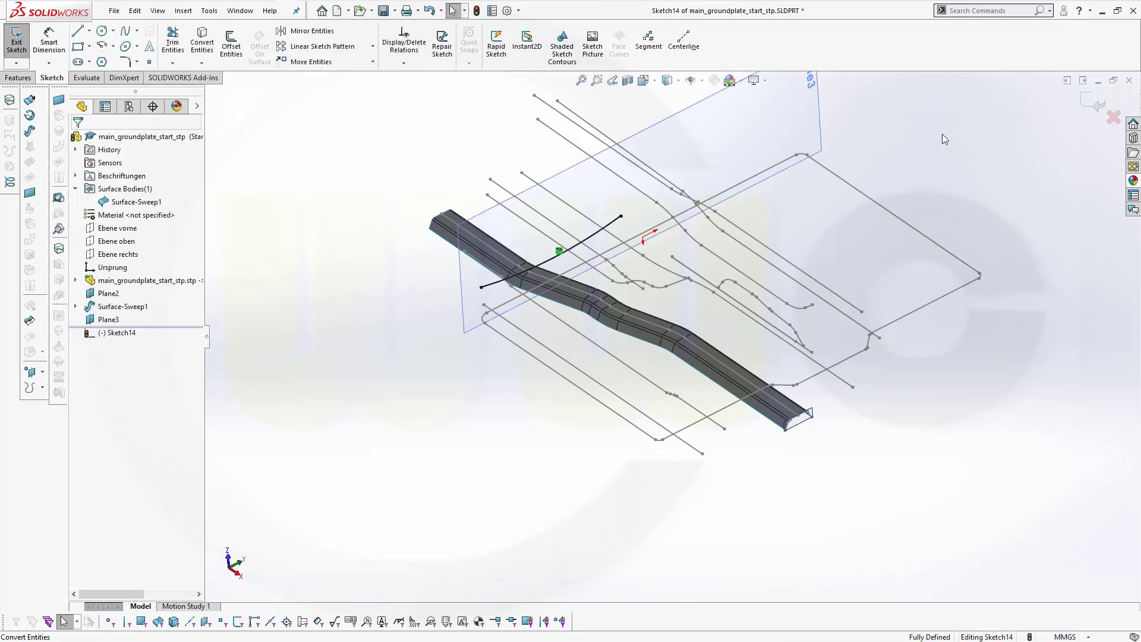
pyautogui.click(1092, 111)
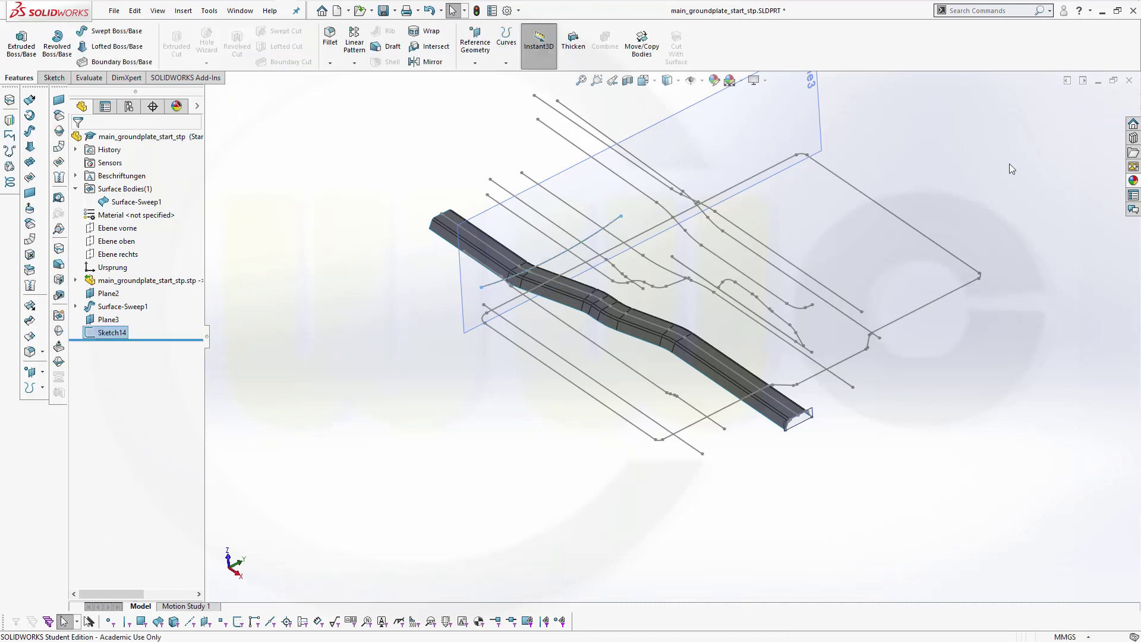
# - Hide Plane2 and Plane3
pyautogui.click(801, 431)
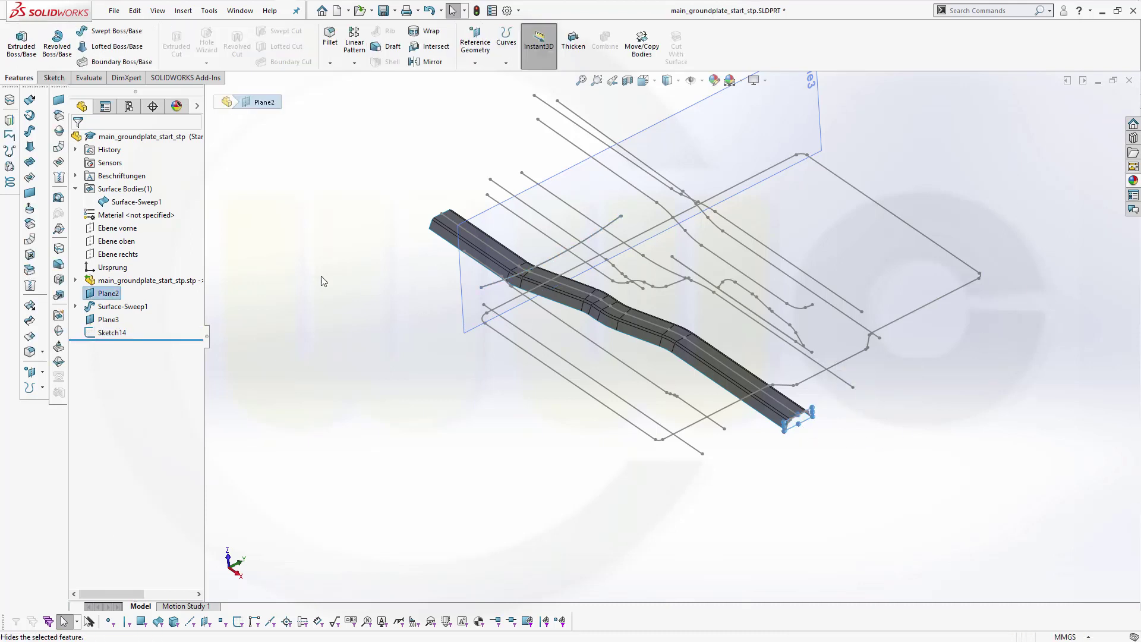
pyautogui.click(299, 268)
pyautogui.click(484, 216)
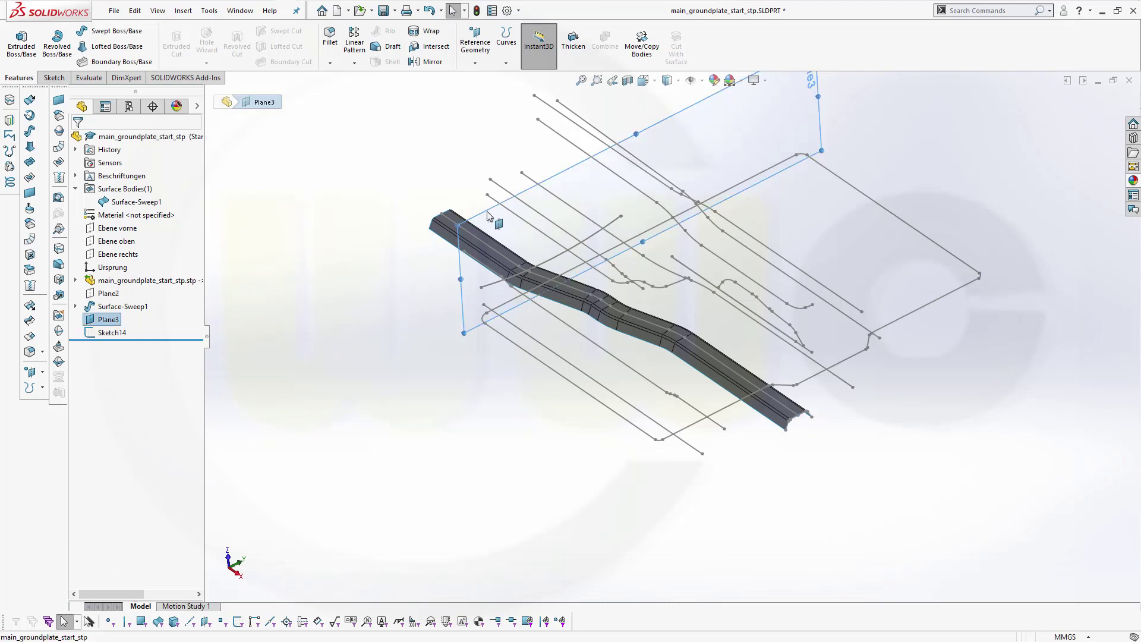
pyautogui.click(385, 205)
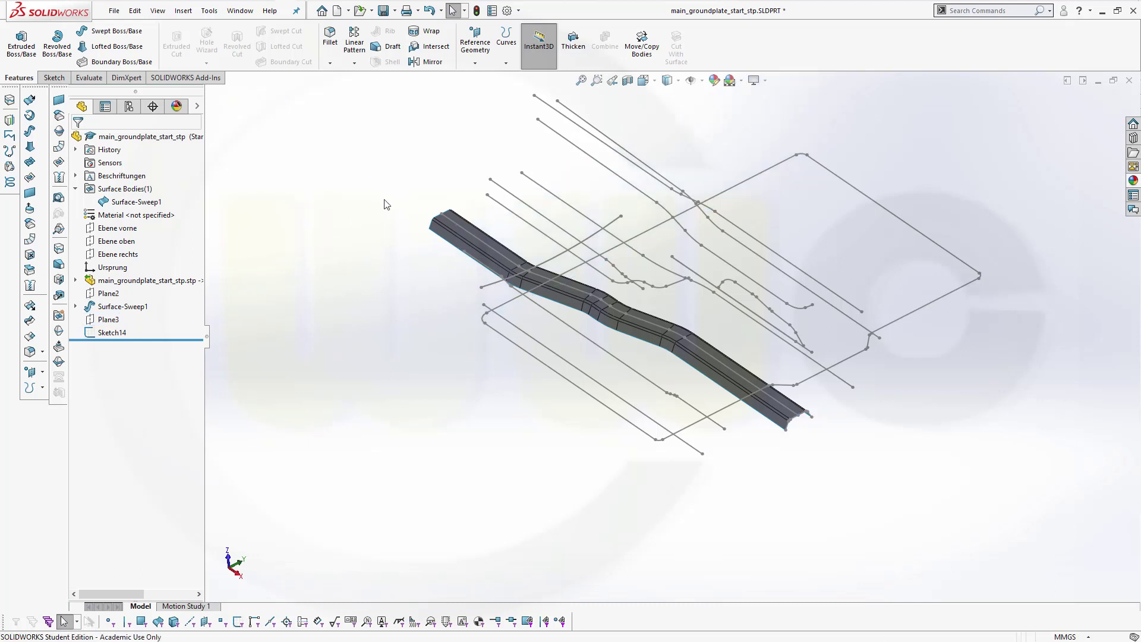
# - Extrude the converted short-curve sketch as a surface, blind 1500 mm in Direction 1 and blind 500 mm in Direction 2
pyautogui.click(112, 332)
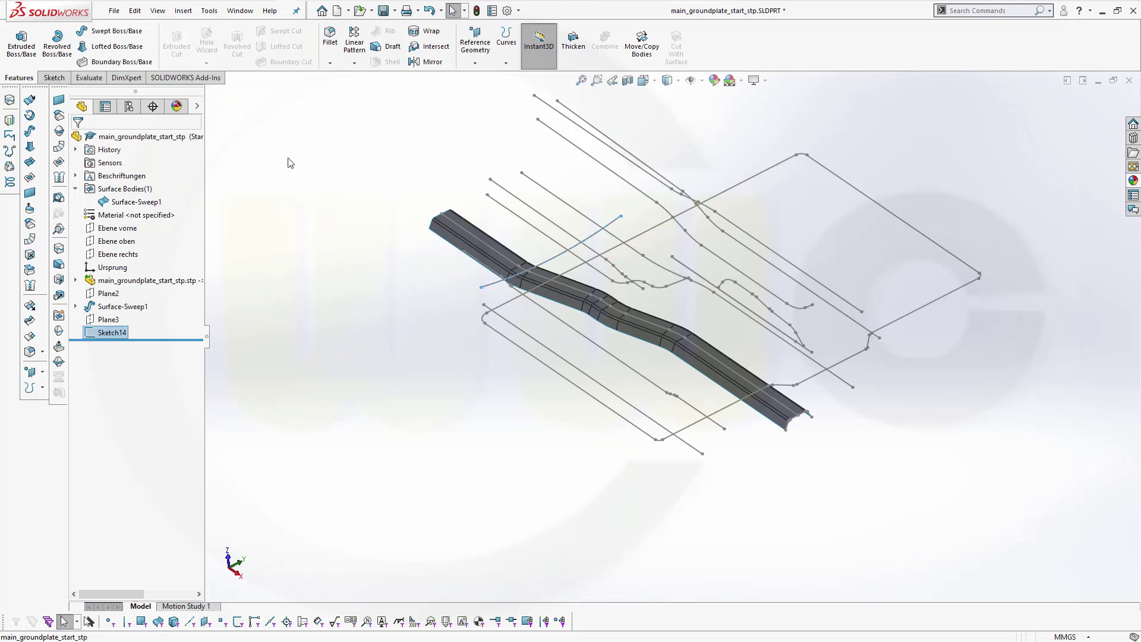
pyautogui.click(29, 99)
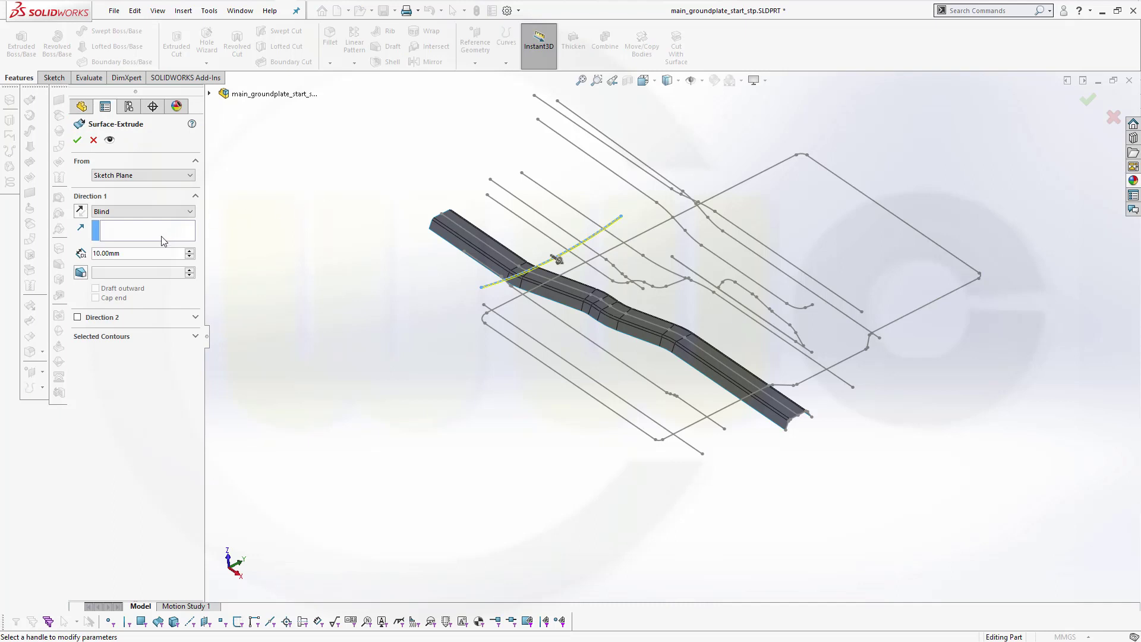
pyautogui.doubleClick(137, 253)
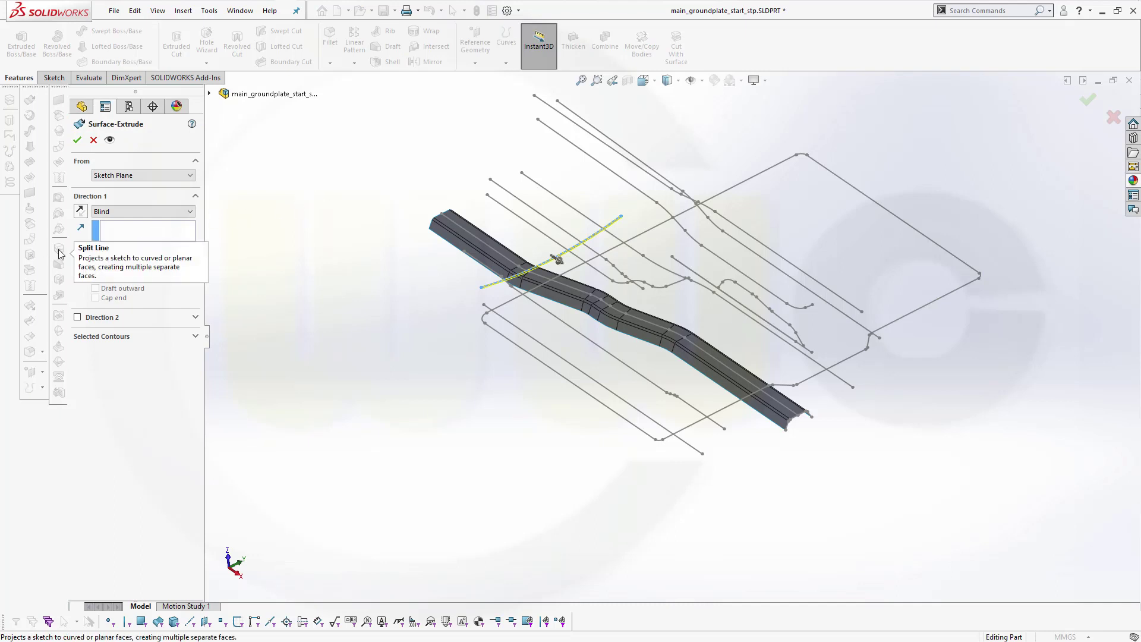
pyautogui.write('1500')
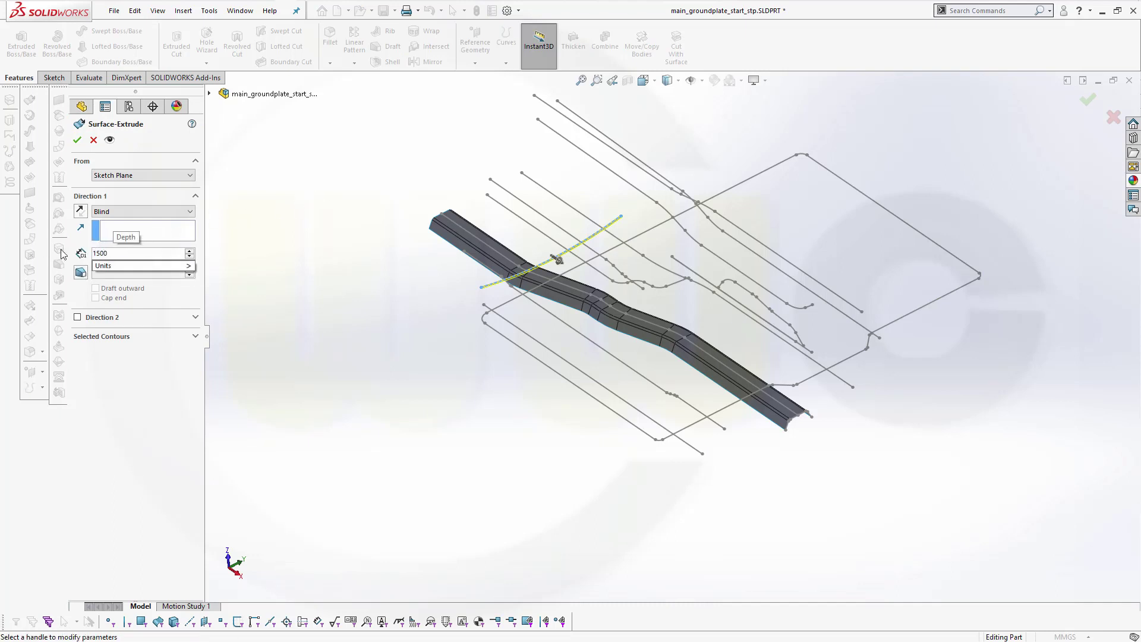
pyautogui.press('Return')
pyautogui.click(77, 317)
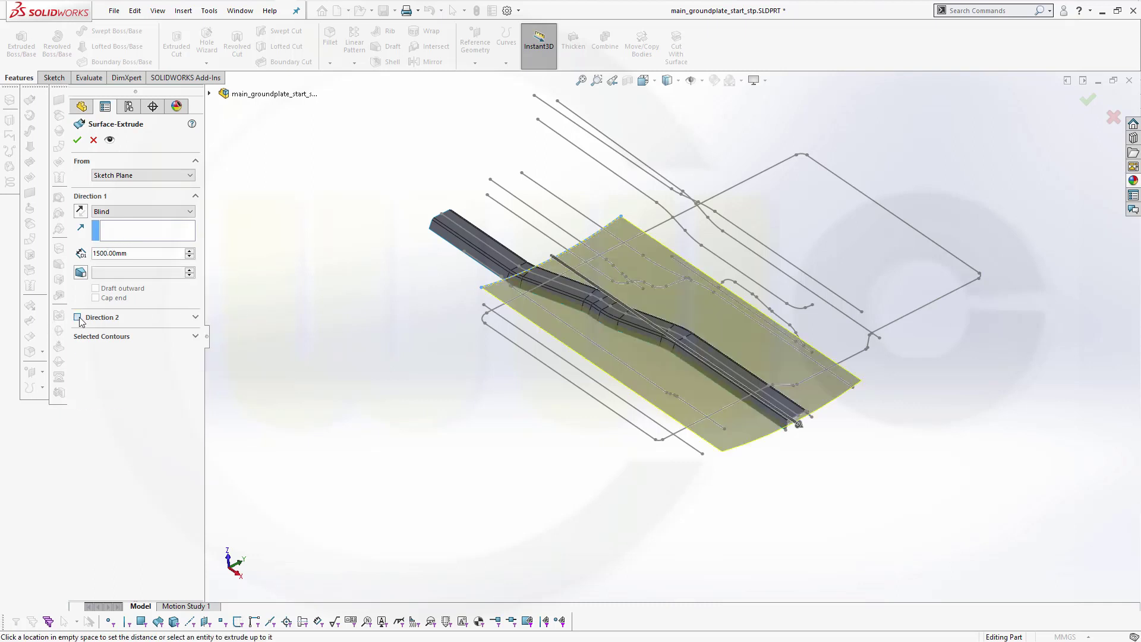
pyautogui.write('500')
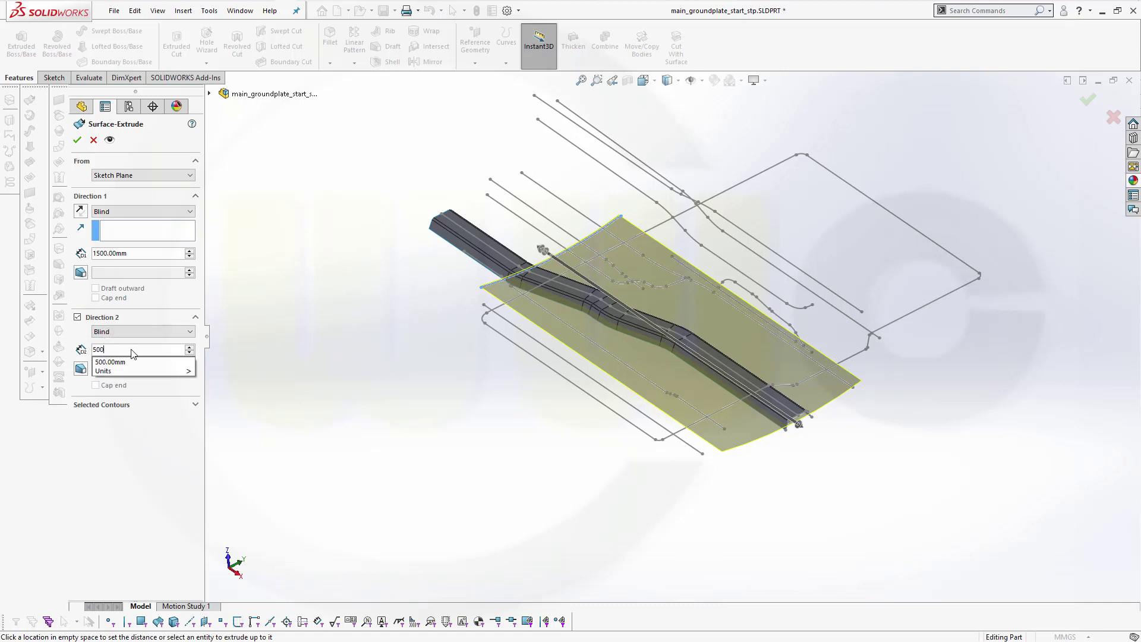
pyautogui.press('Return')
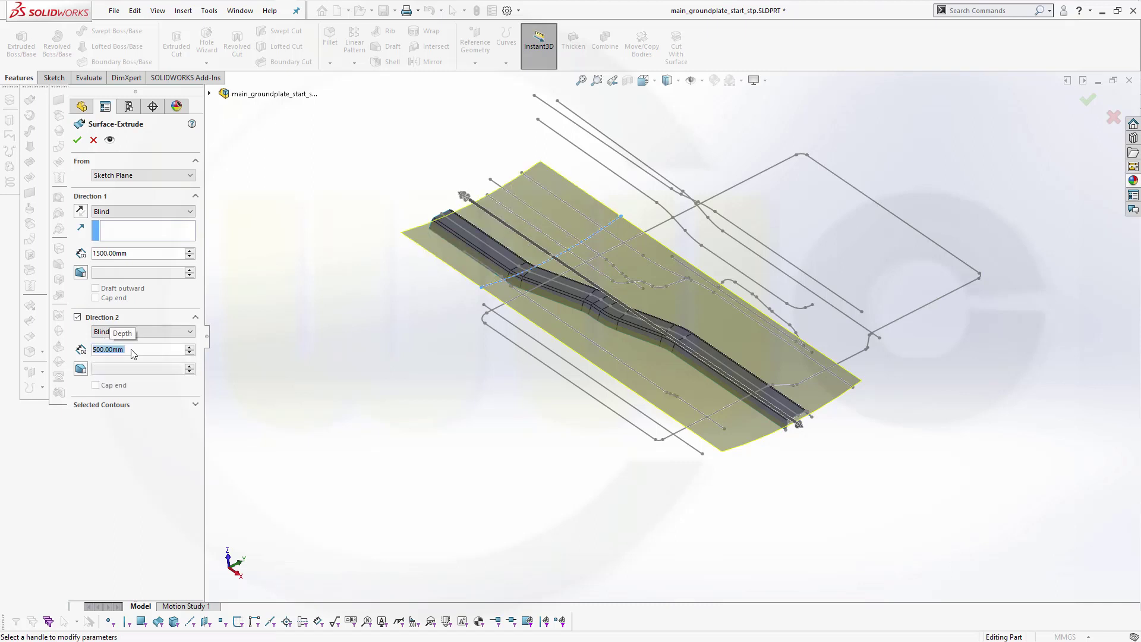
pyautogui.click(77, 141)
# - Start a Standard-type surface trim for the intersecting extruded and swept surfaces
pyautogui.moveTo(466, 158); pyautogui.dragTo(838, 470, button='middle')
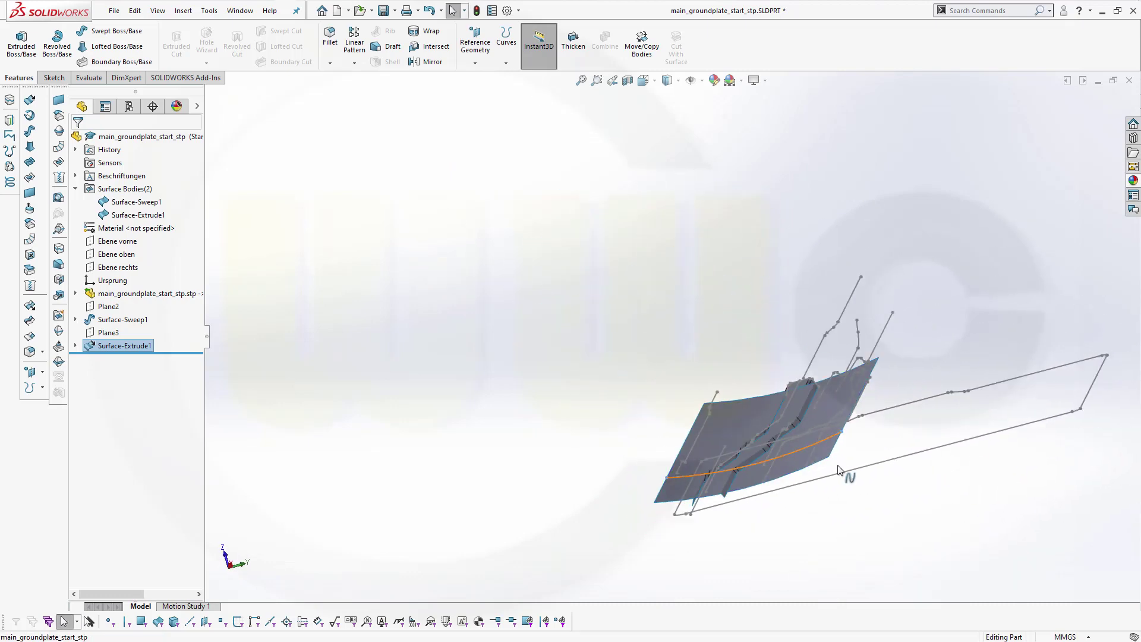
pyautogui.scroll(-3, 820, 463)
pyautogui.moveTo(730, 406); pyautogui.dragTo(713, 405, button='middle')
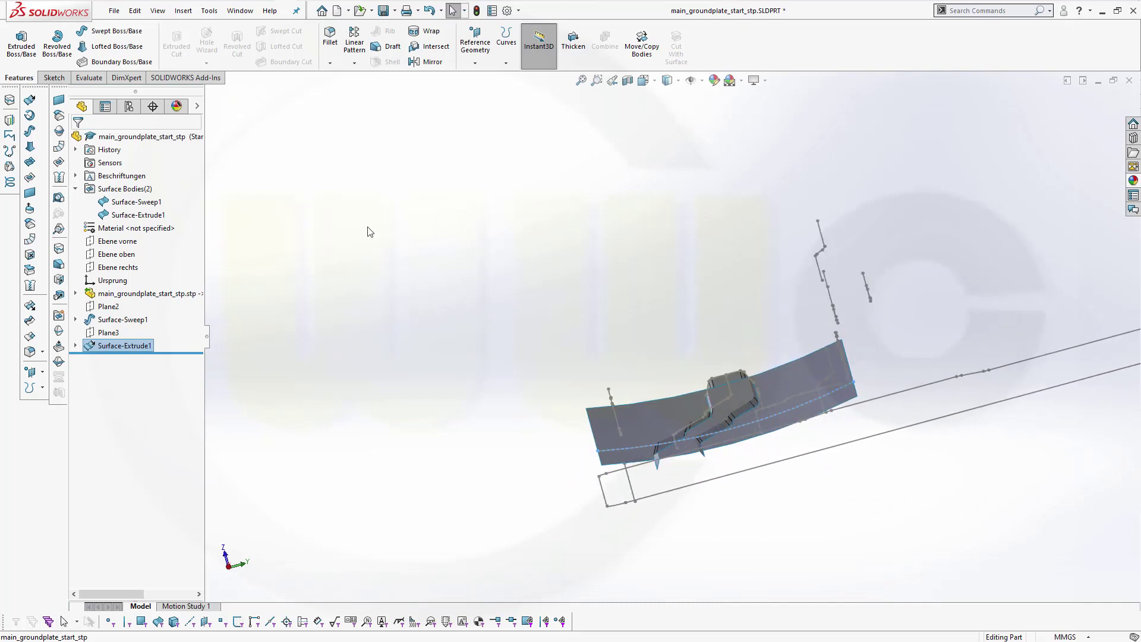
pyautogui.click(300, 240)
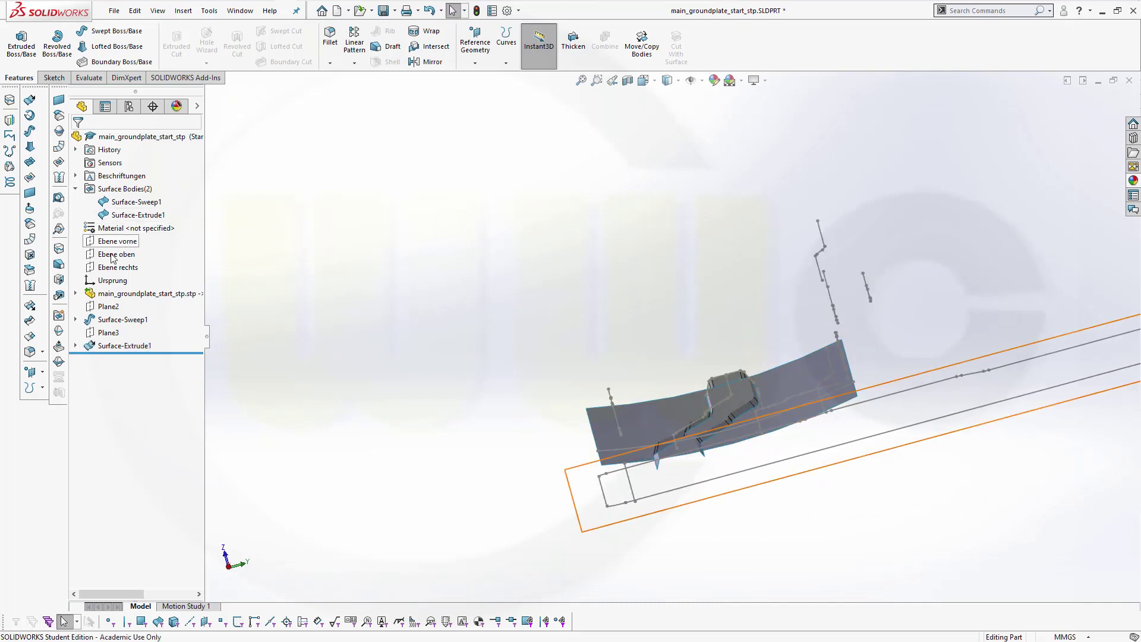
pyautogui.click(28, 324)
pyautogui.moveTo(437, 321); pyautogui.dragTo(479, 357, button='middle')
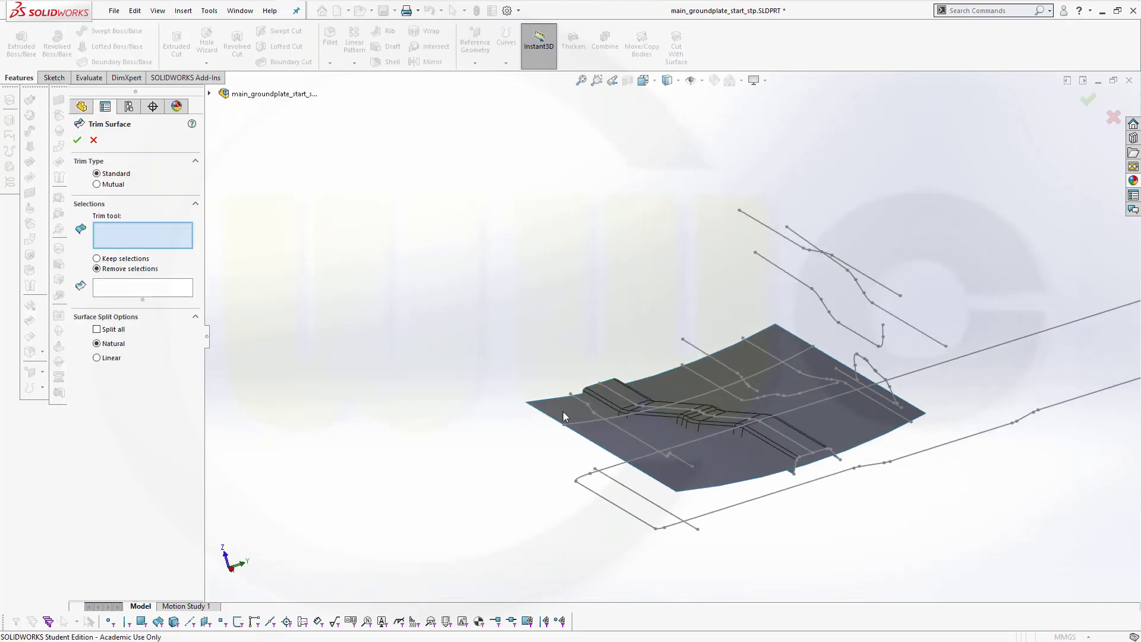
pyautogui.click(715, 466)
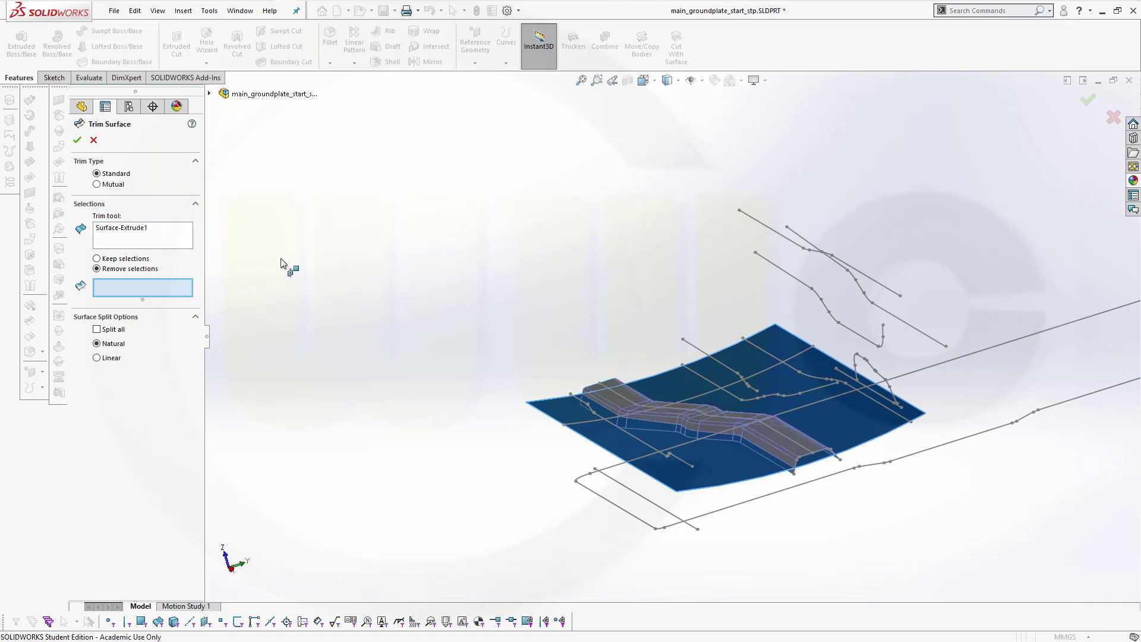
pyautogui.click(147, 230)
pyautogui.rightClick(146, 230)
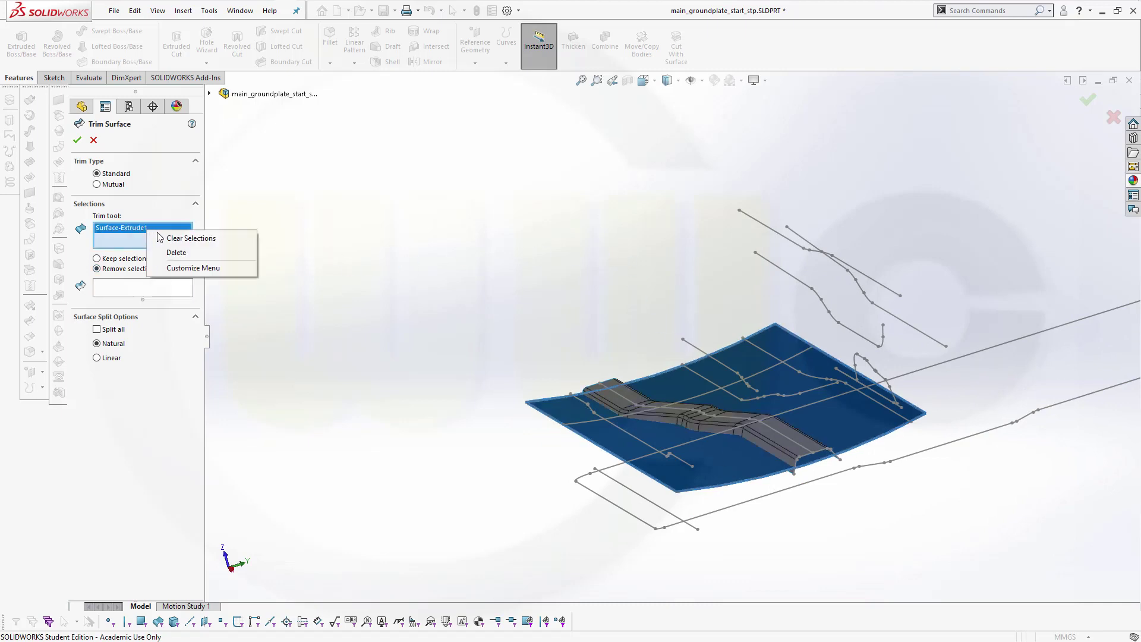
pyautogui.click(176, 253)
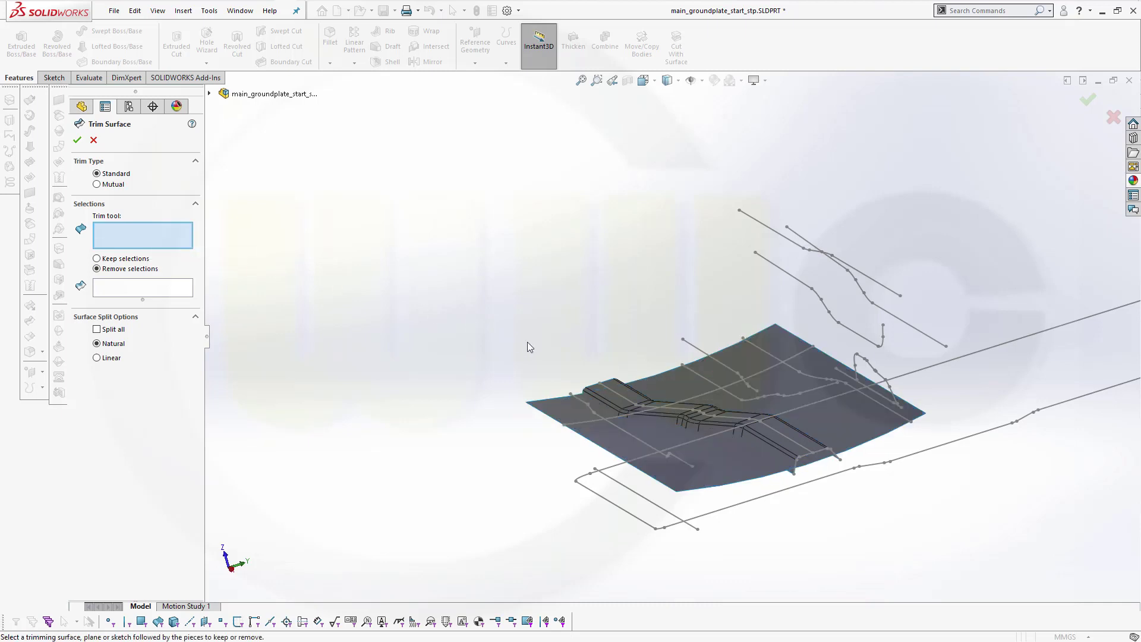
# - Trim the extruded surface with the swept surface as trim tool, removing the strip enclosed by the hat-shaped sweep
pyautogui.click(622, 410)
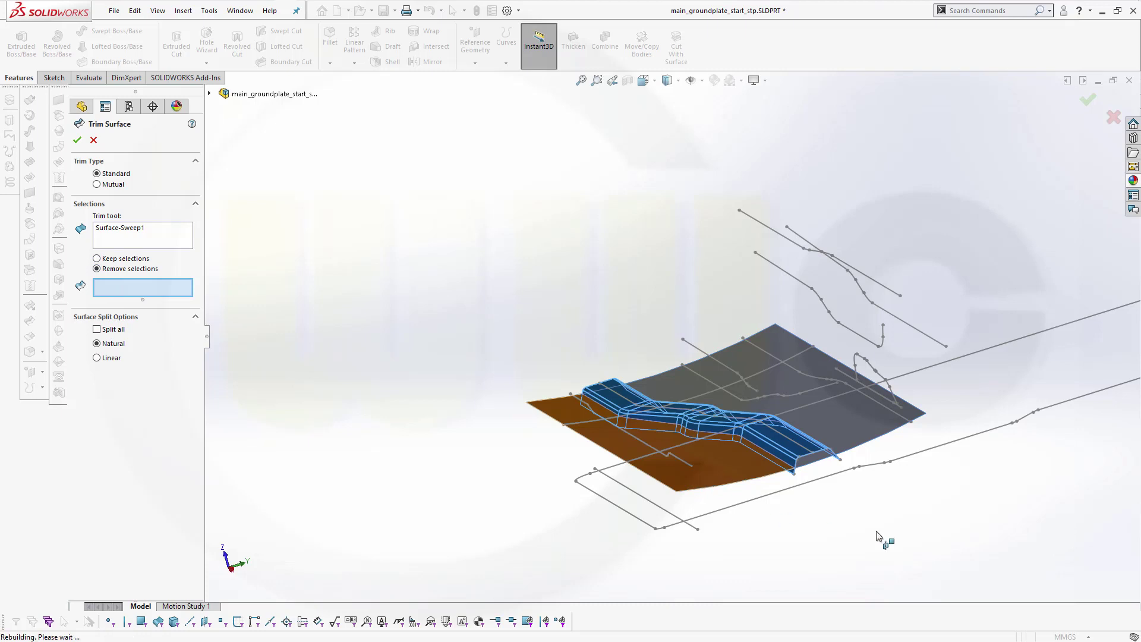
pyautogui.moveTo(838, 507); pyautogui.dragTo(823, 487, button='middle')
pyautogui.click(823, 487)
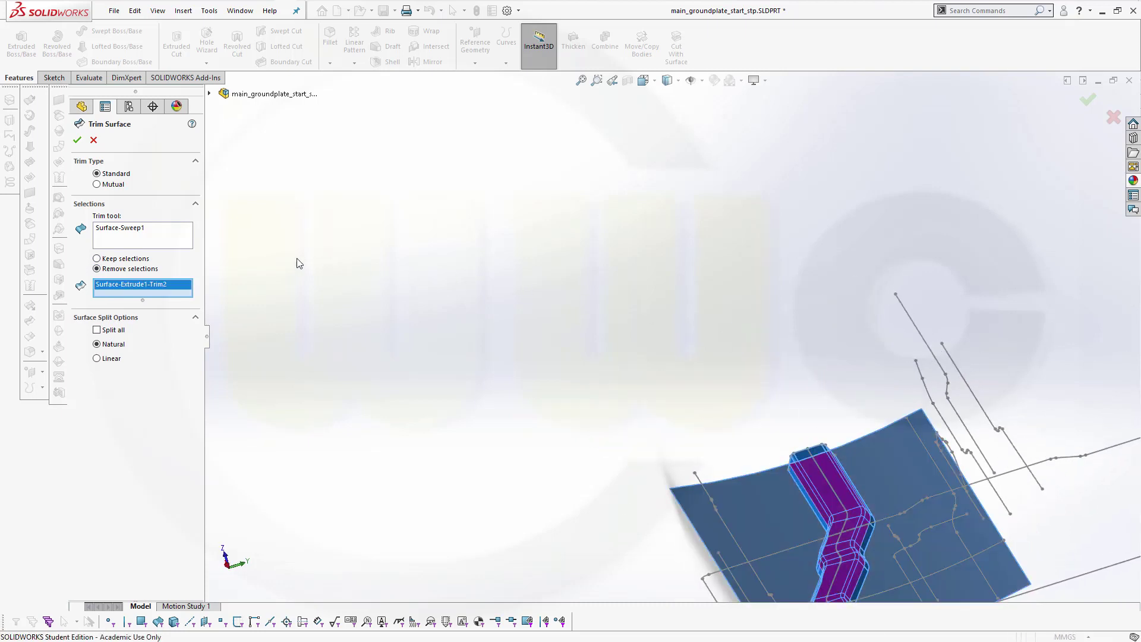
pyautogui.click(78, 140)
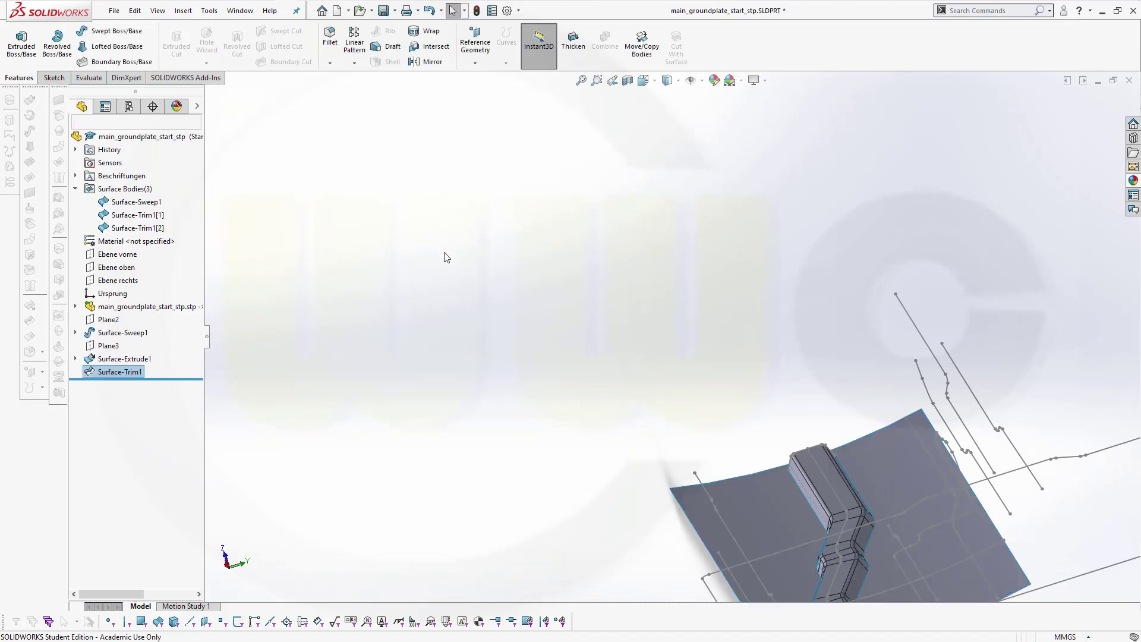
# - Add a 10 mm symmetric face fillet between one trimmed plate half and the adjoining side wall of the swept surface
pyautogui.moveTo(443, 255); pyautogui.dragTo(501, 258, button='middle')
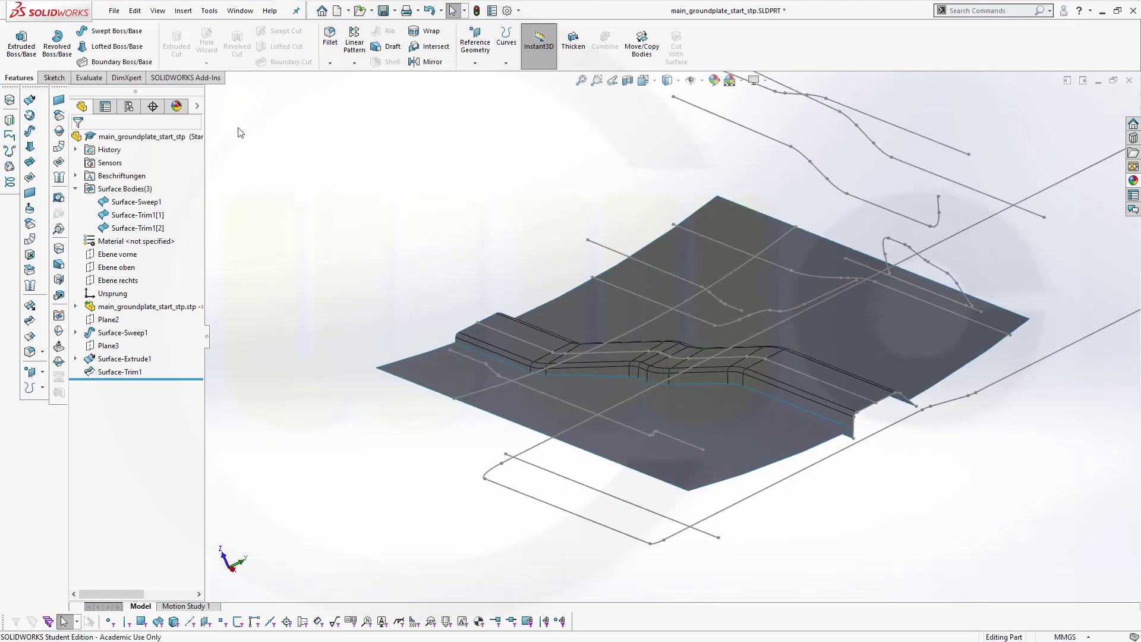
pyautogui.click(330, 37)
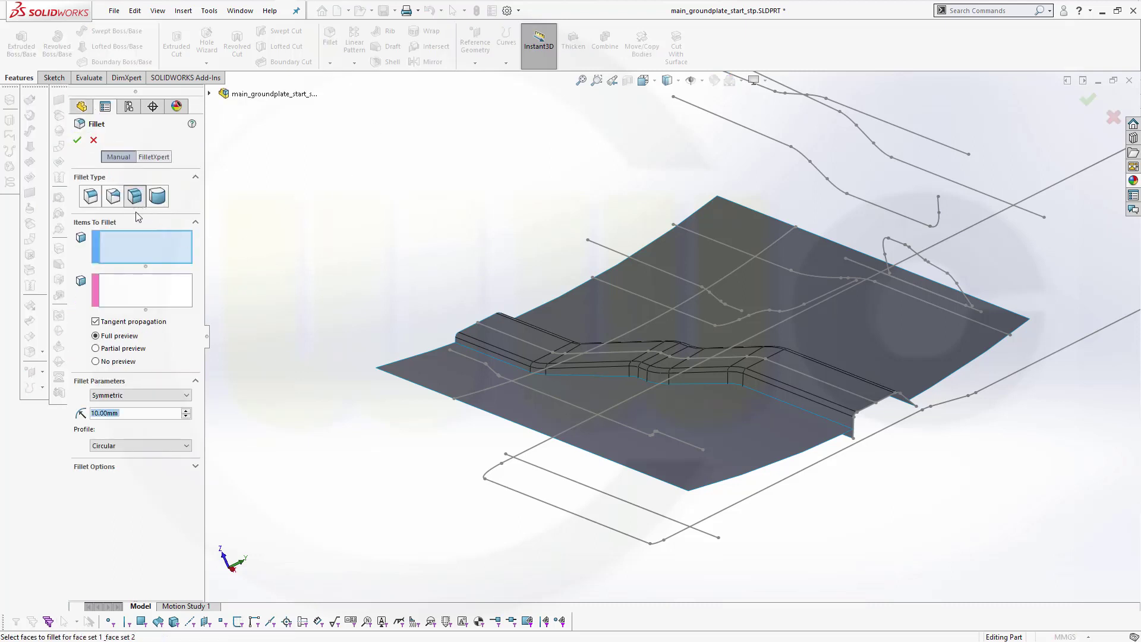
pyautogui.click(458, 375)
pyautogui.scroll(-5, 476, 371)
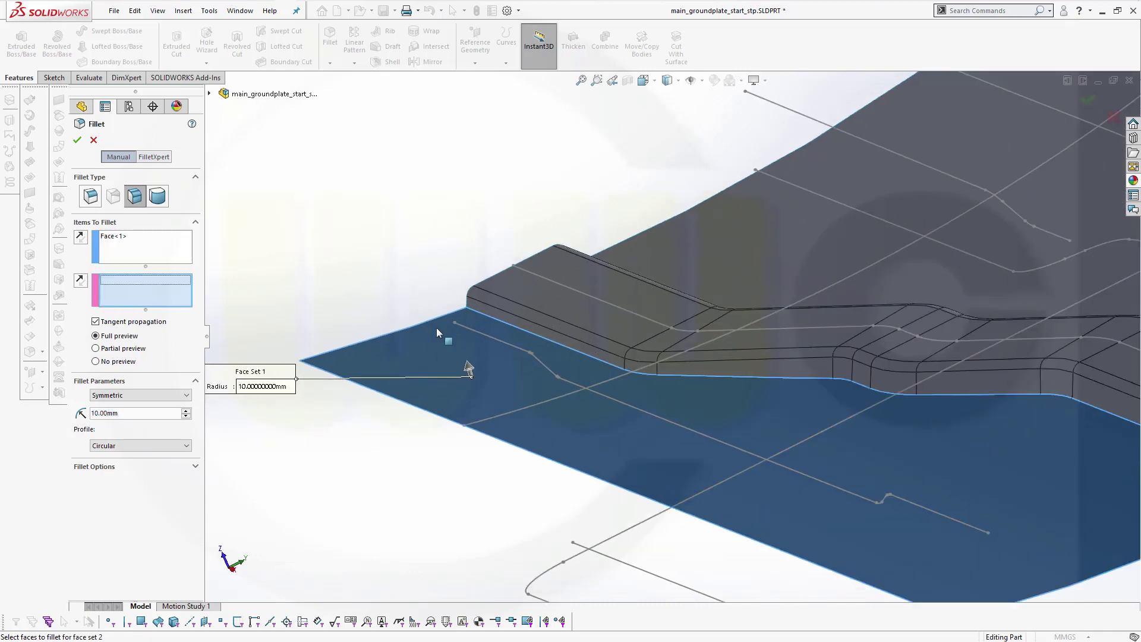
pyautogui.click(574, 343)
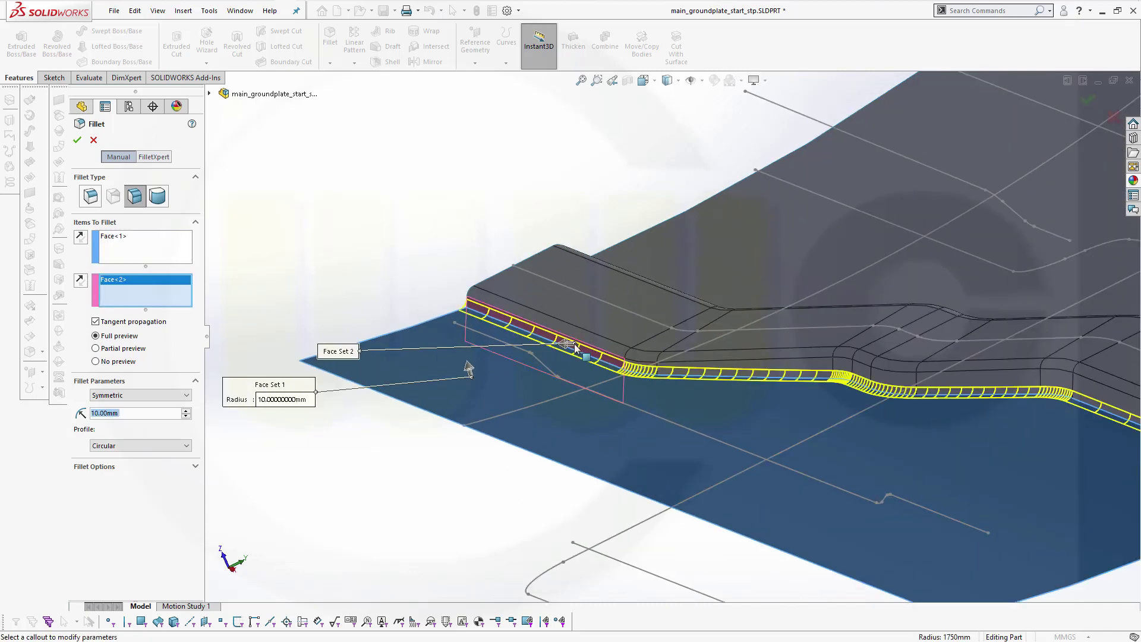
pyautogui.click(76, 139)
# - Add a 10 mm symmetric face fillet between the other plate half and the opposite side wall of the swept surface
pyautogui.moveTo(484, 313); pyautogui.dragTo(380, 292, button='middle')
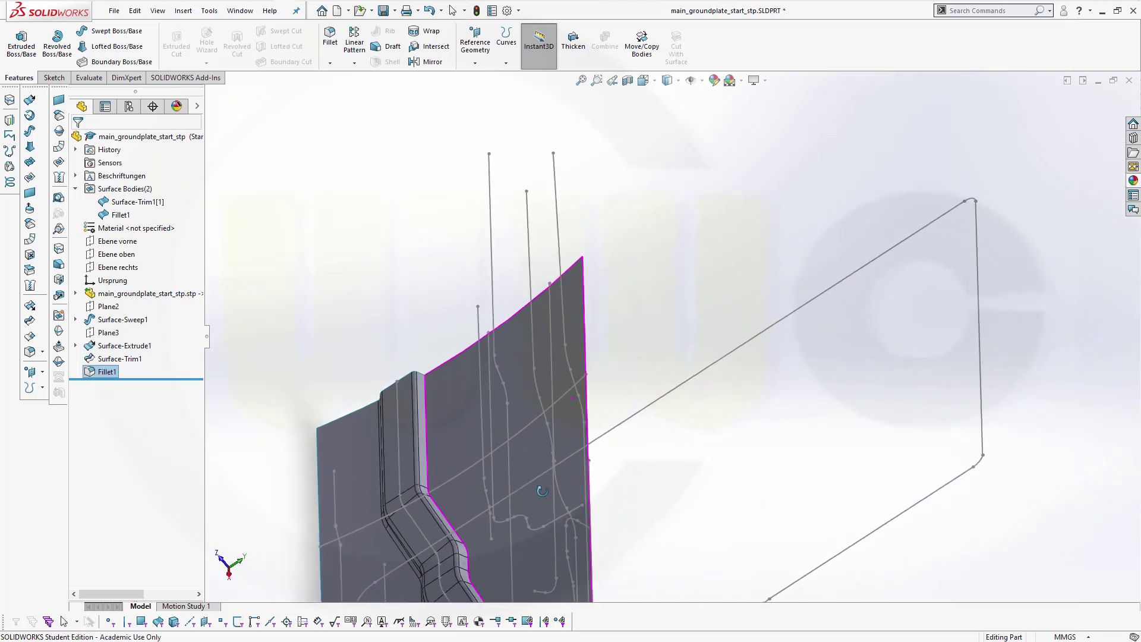
pyautogui.click(376, 287)
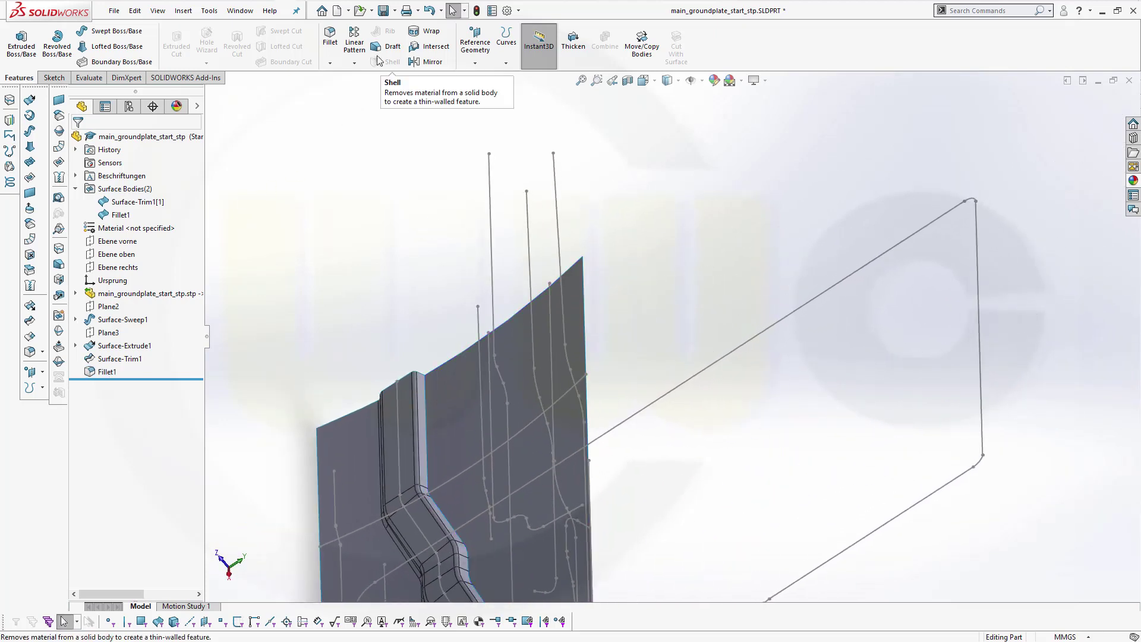
pyautogui.click(330, 38)
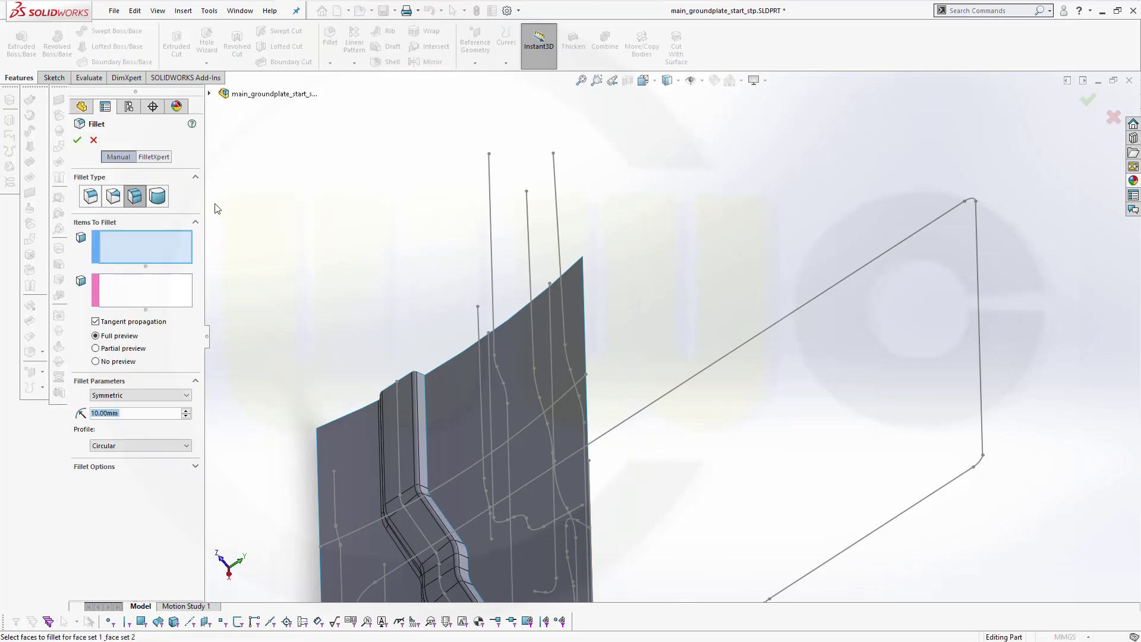
pyautogui.click(141, 245)
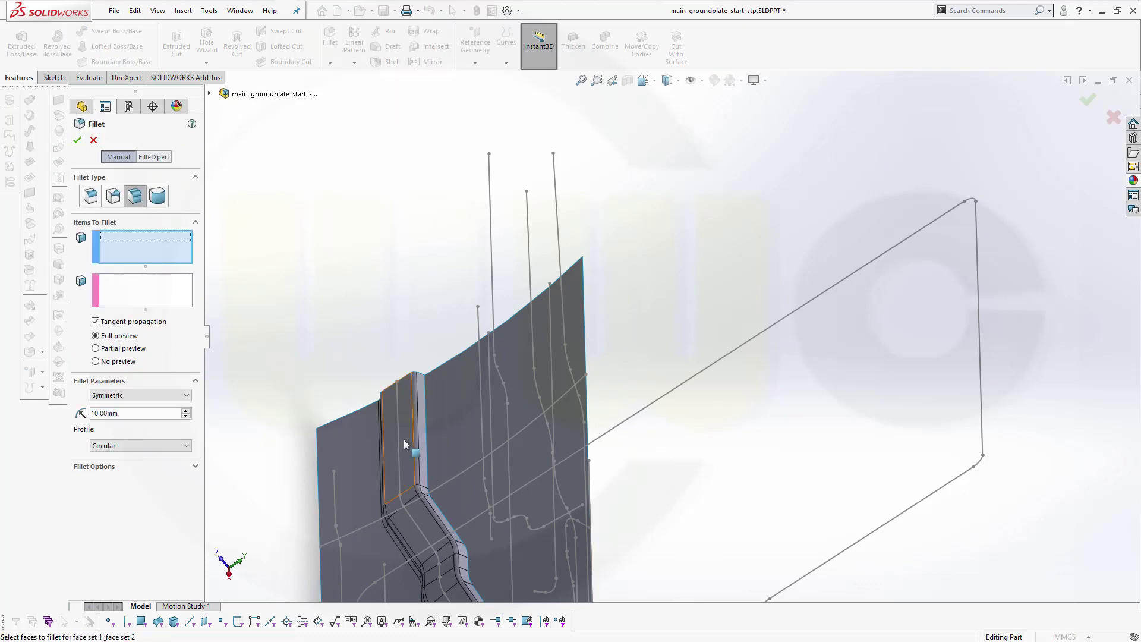
pyautogui.click(448, 426)
pyautogui.scroll(-4, 426, 437)
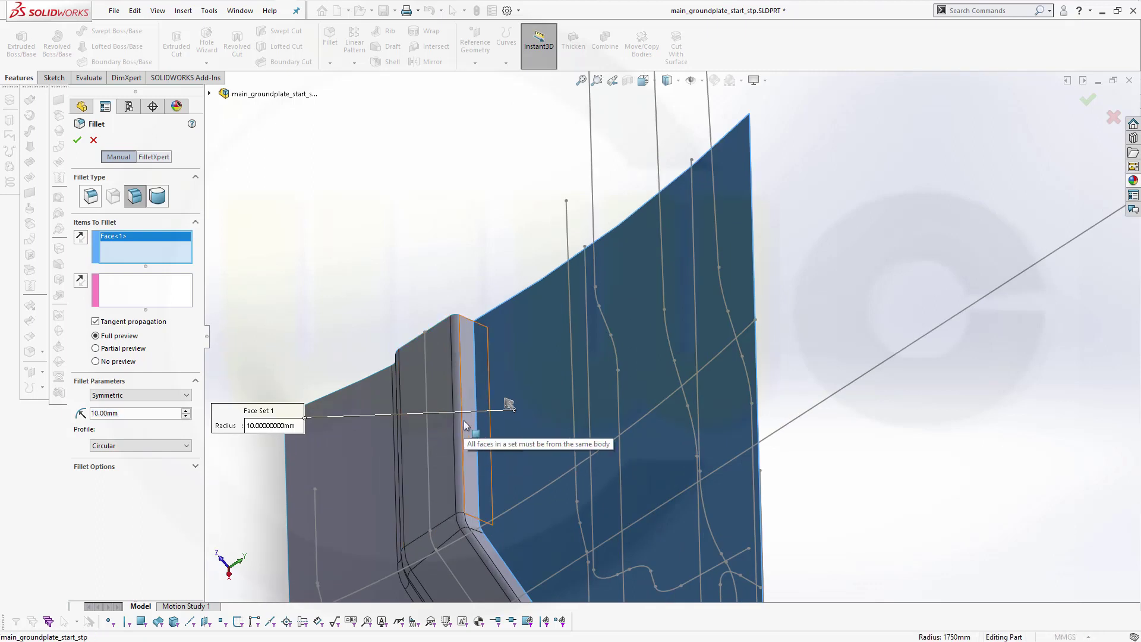
pyautogui.click(473, 440)
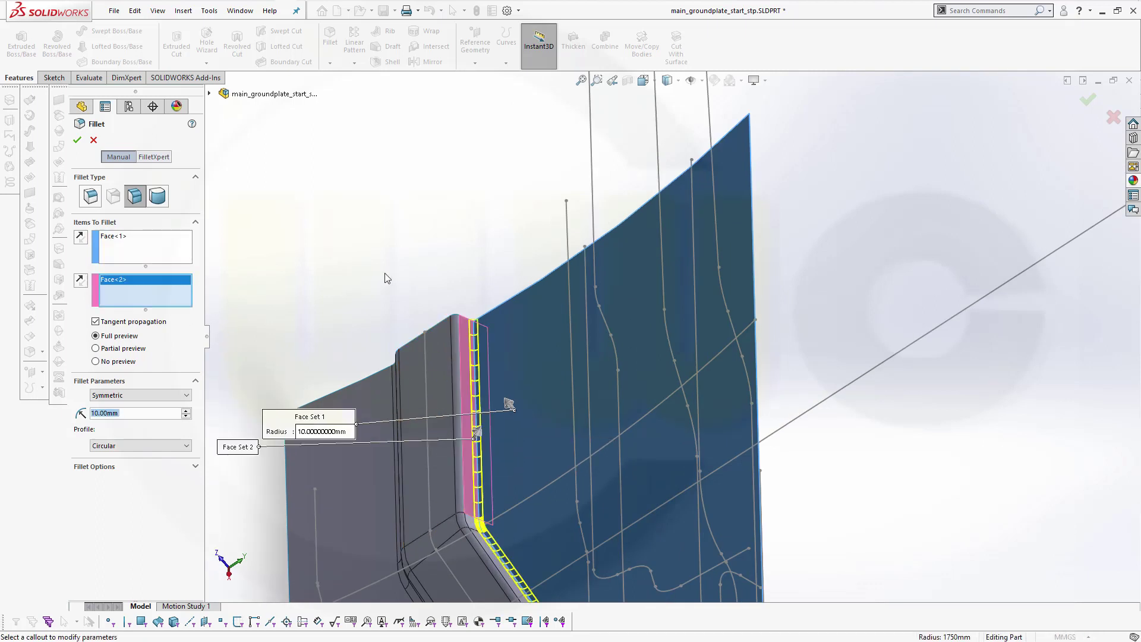
pyautogui.moveTo(402, 275); pyautogui.dragTo(435, 238, button='middle')
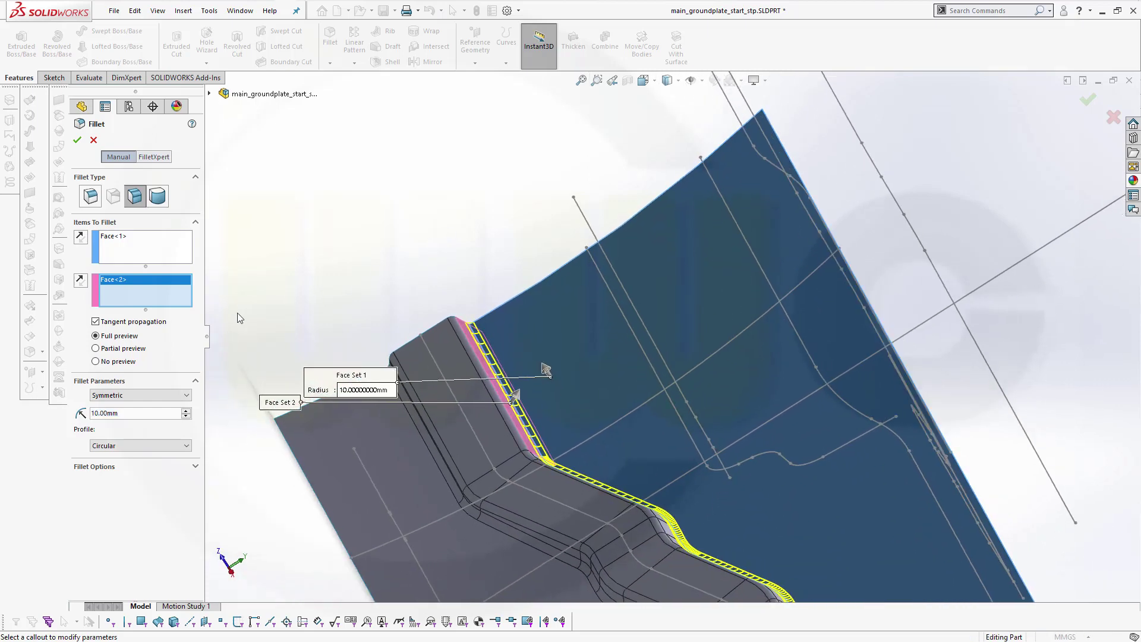
pyautogui.click(77, 140)
pyautogui.scroll(4, 613, 436)
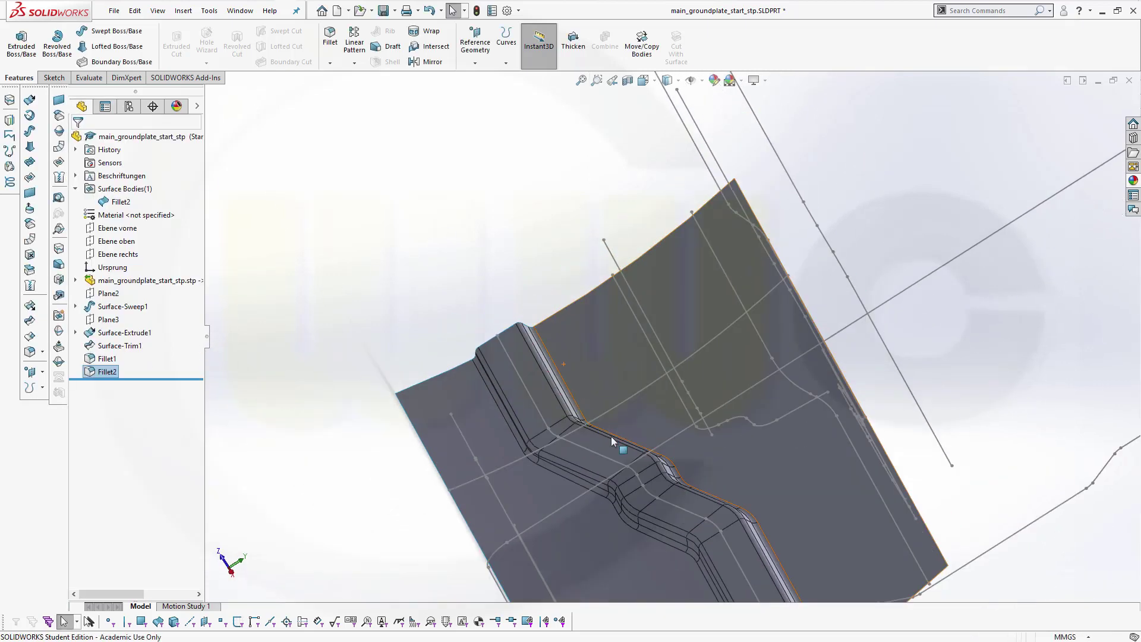
# - Create a reference plane parallel to Ebene oben through the end point of the short hump-shaped curve
pyautogui.moveTo(614, 437); pyautogui.dragTo(835, 324, button='middle')
pyautogui.scroll(-5, 672, 323)
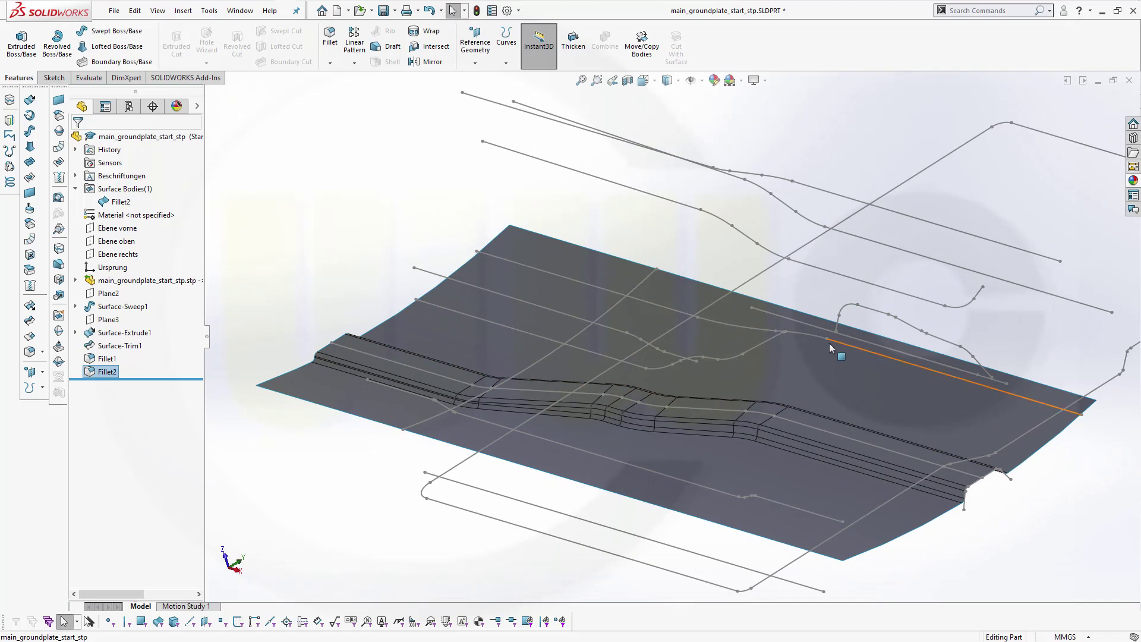
pyautogui.keyDown('ctrl'); pyautogui.moveTo(886, 347); pyautogui.dragTo(964, 344, button='middle'); pyautogui.keyUp('ctrl')
pyautogui.scroll(-2, 963, 355)
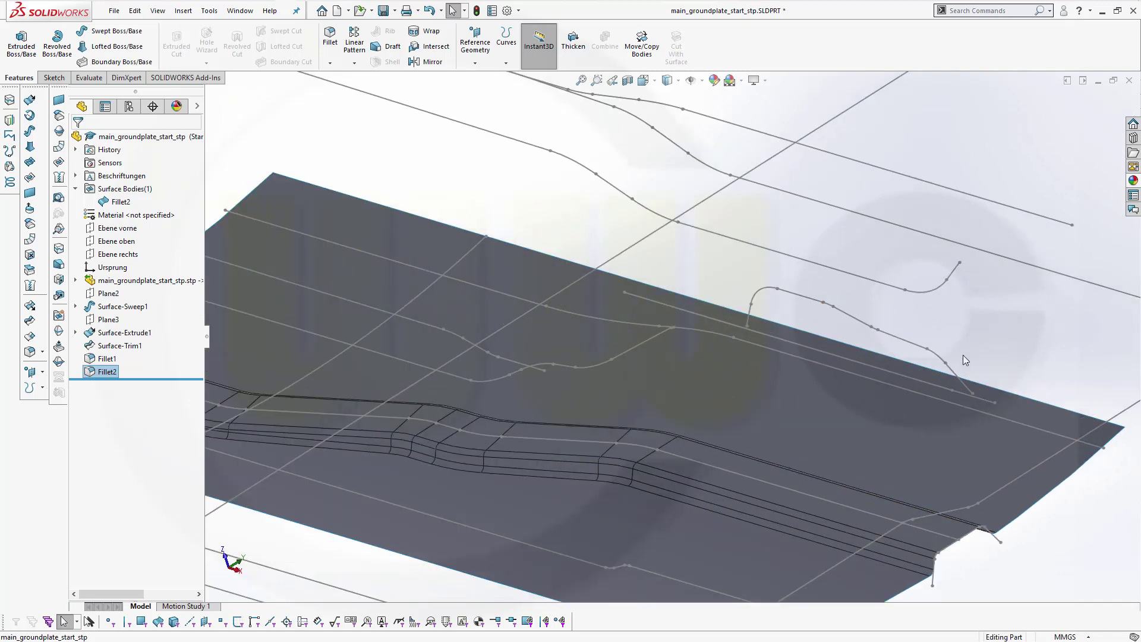
pyautogui.scroll(2, 940, 358)
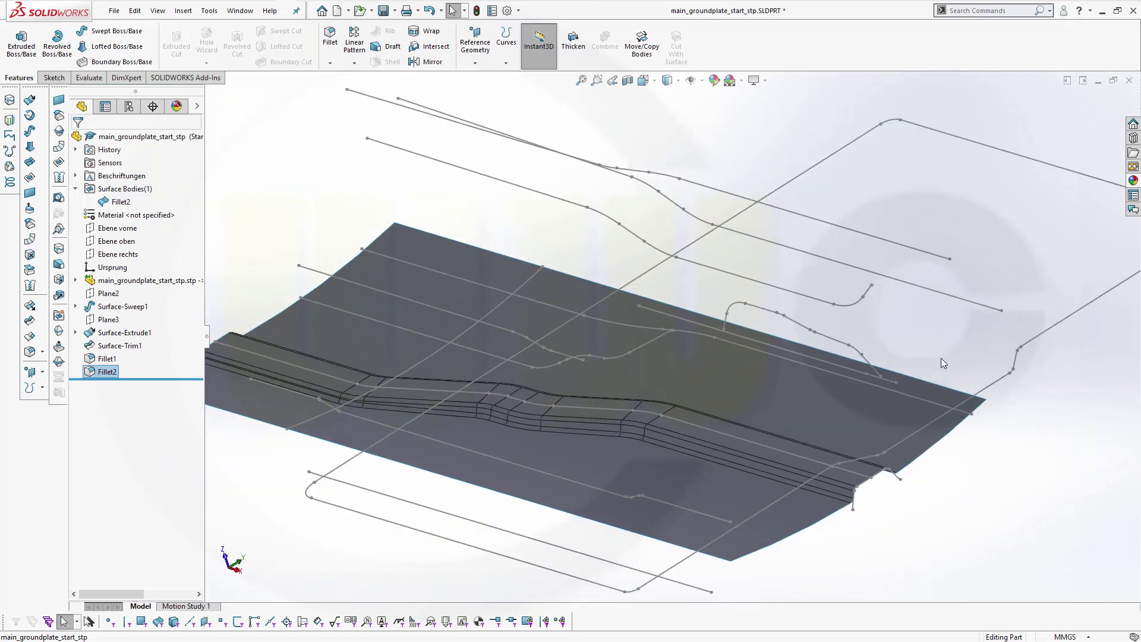
pyautogui.click(320, 177)
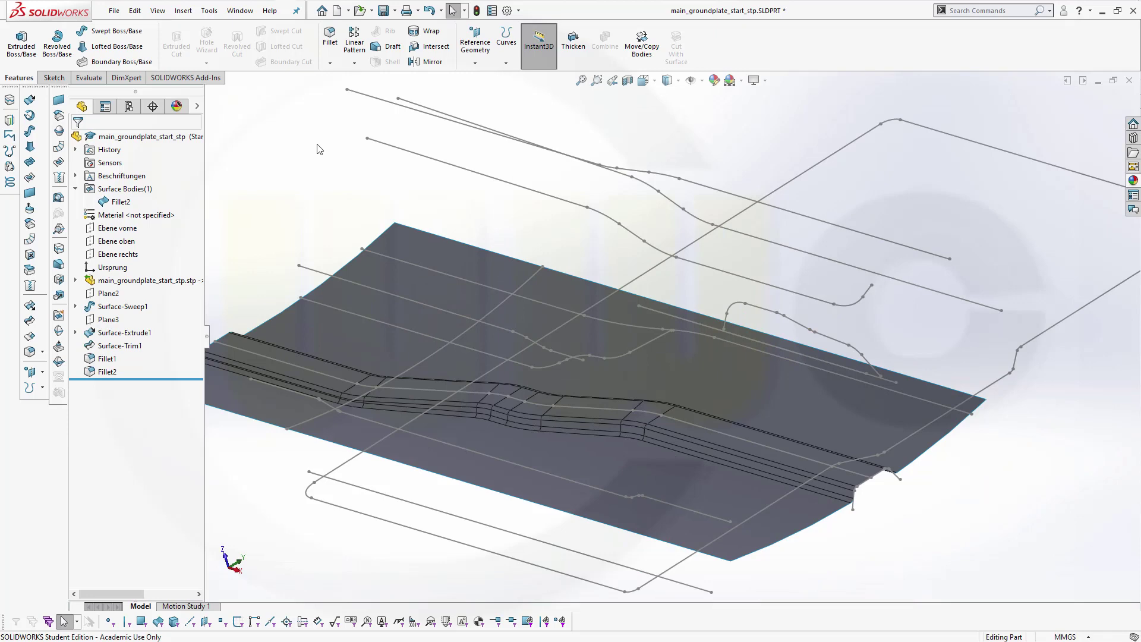
pyautogui.click(475, 44)
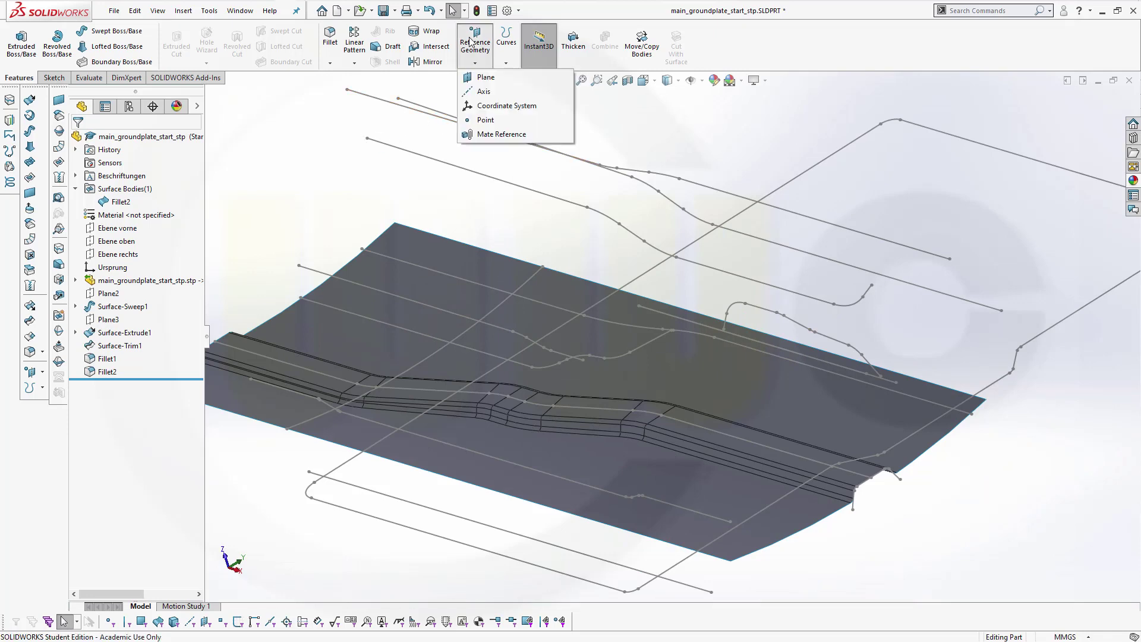
pyautogui.click(482, 78)
pyautogui.press('f')
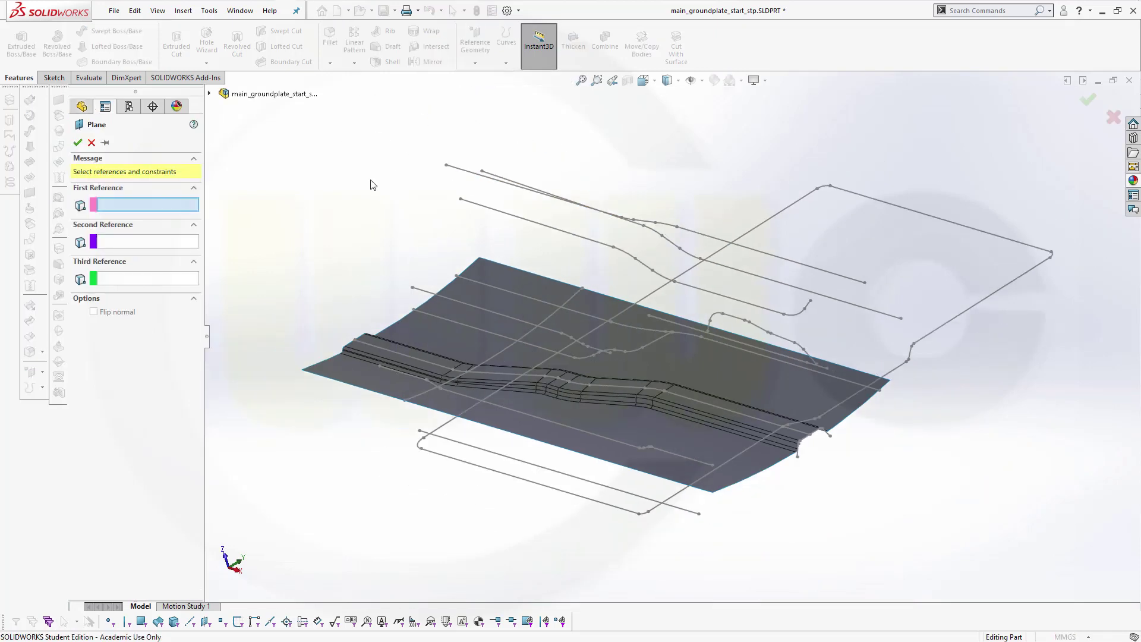
pyautogui.click(210, 94)
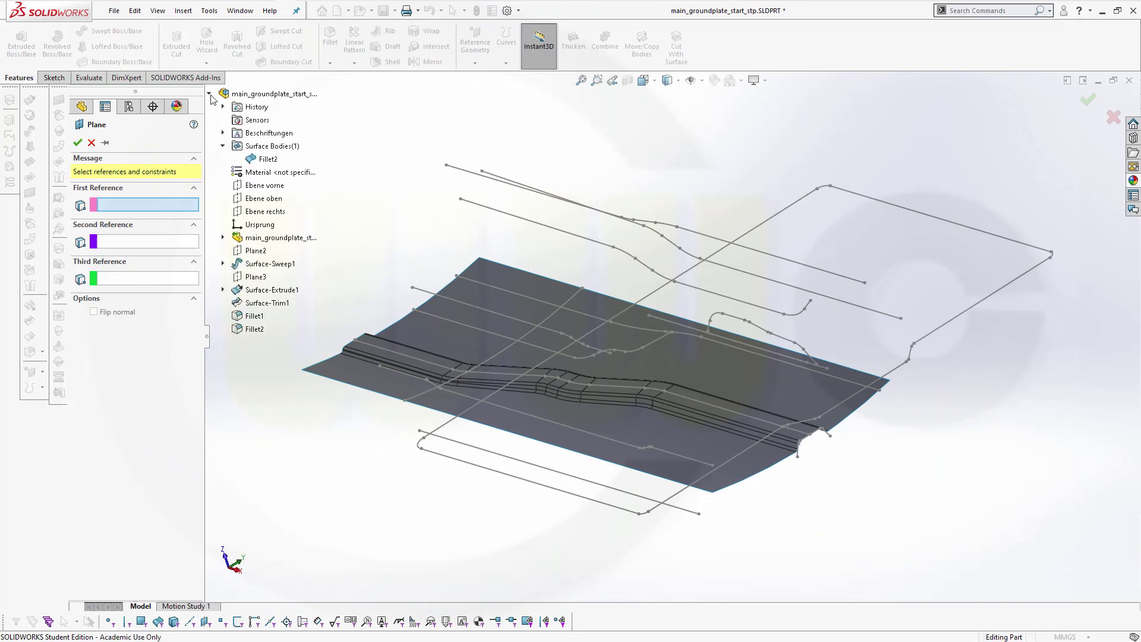
pyautogui.click(257, 199)
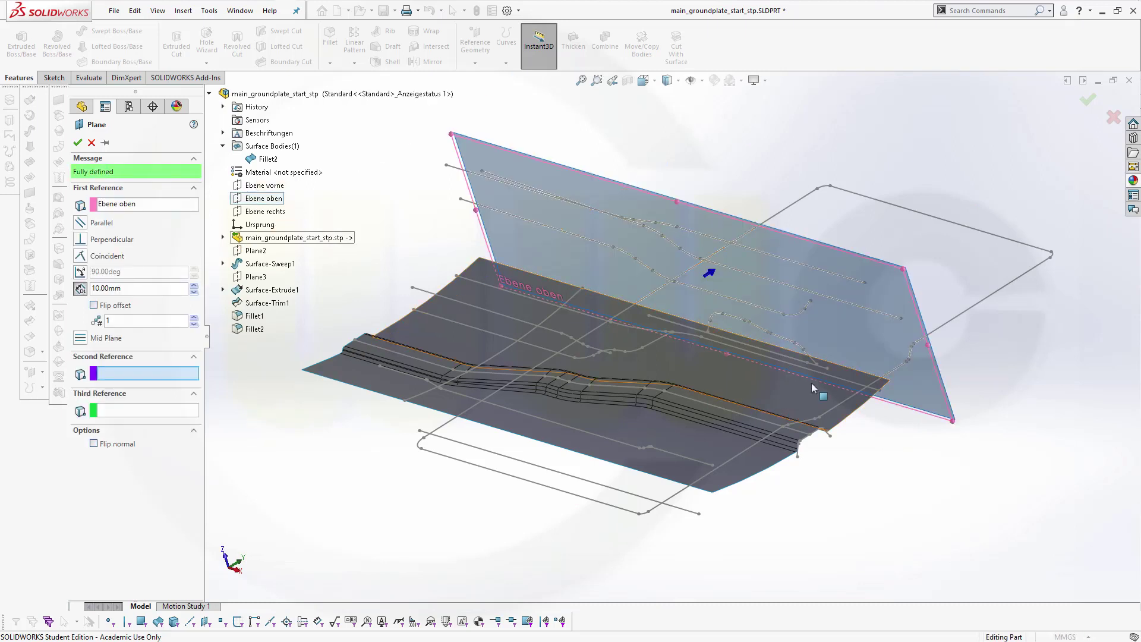
pyautogui.click(827, 369)
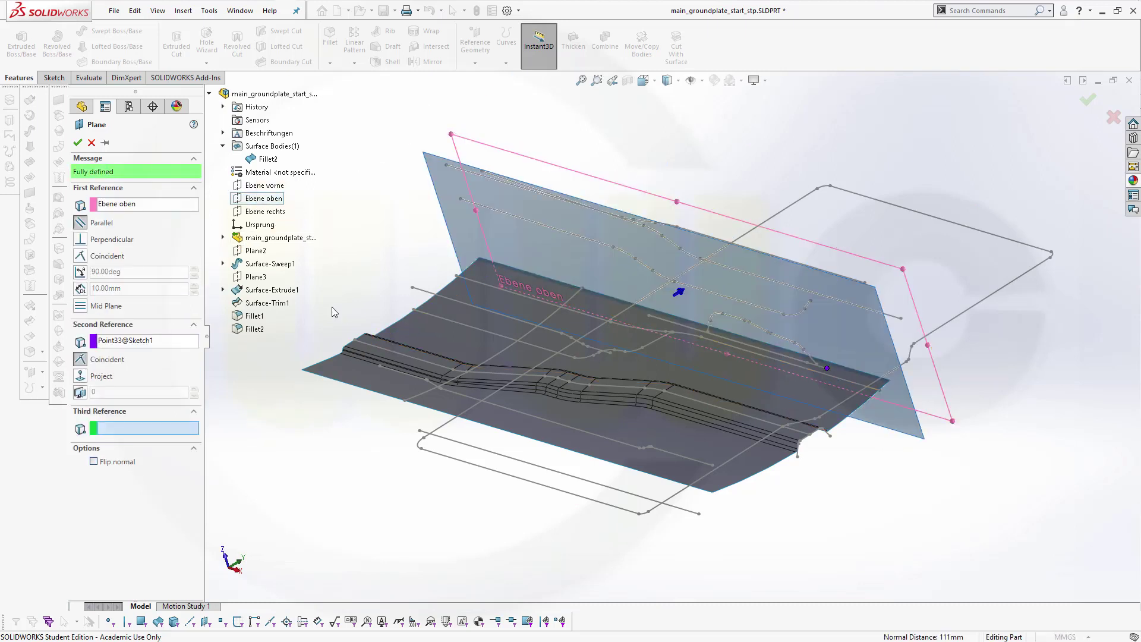
pyautogui.click(79, 144)
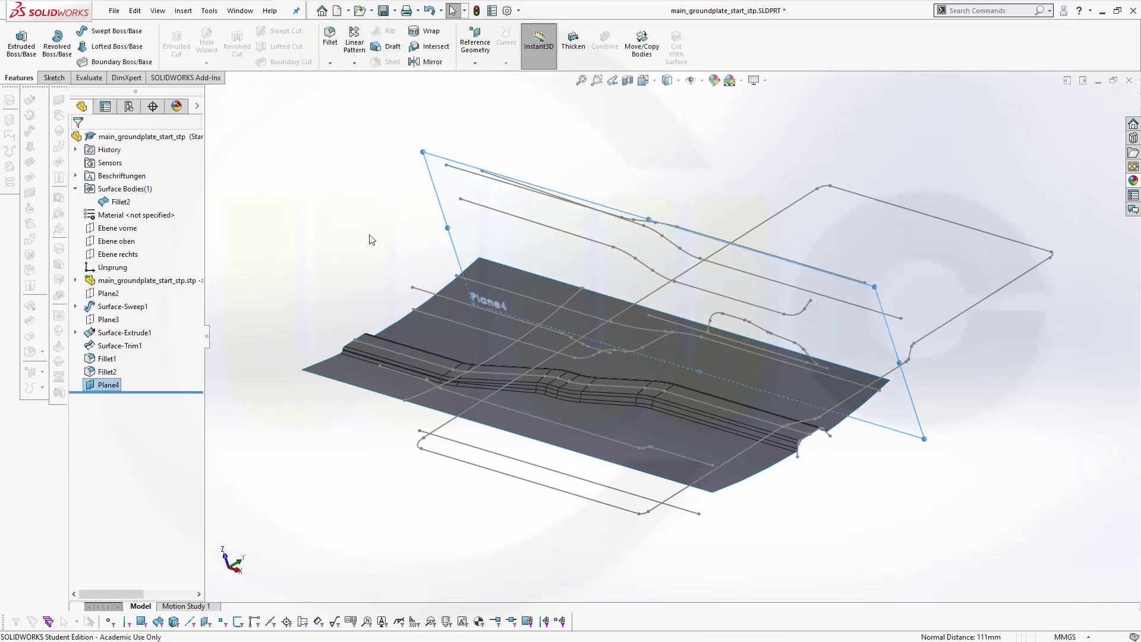
pyautogui.click(267, 234)
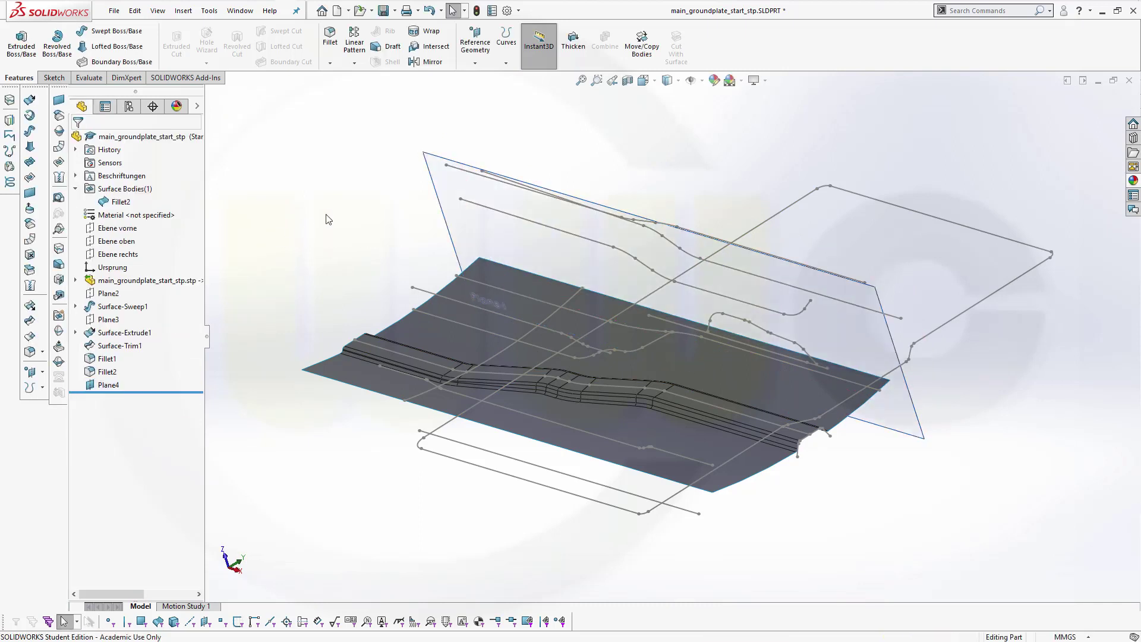
# - Open a sketch on the new plane and convert all segments of the hump-shaped curve into it
pyautogui.click(435, 159)
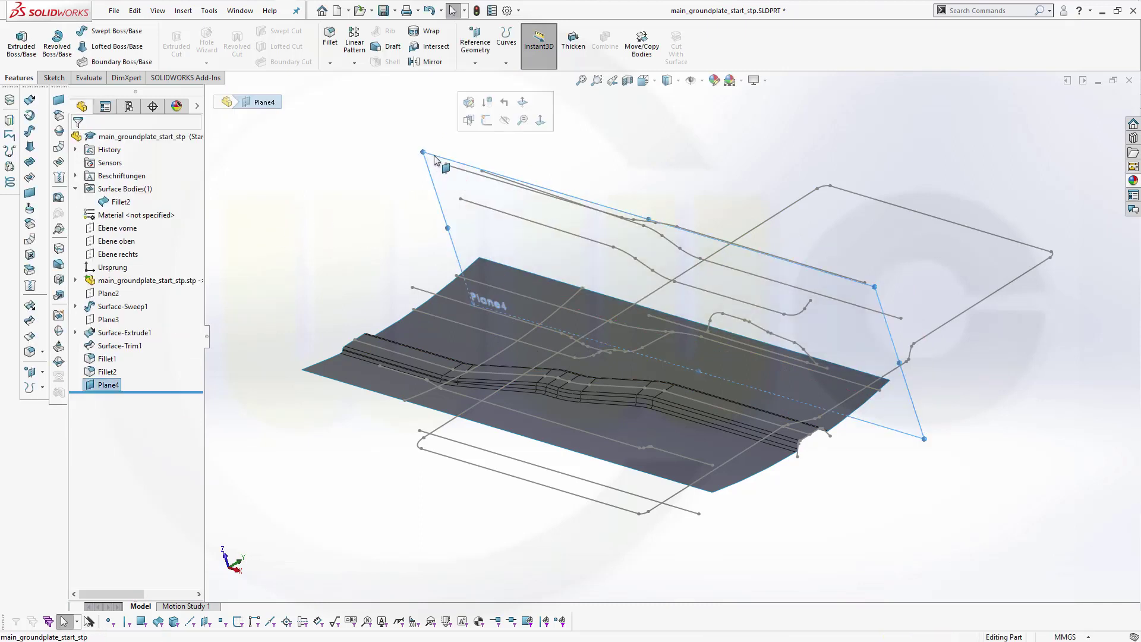
pyautogui.click(491, 132)
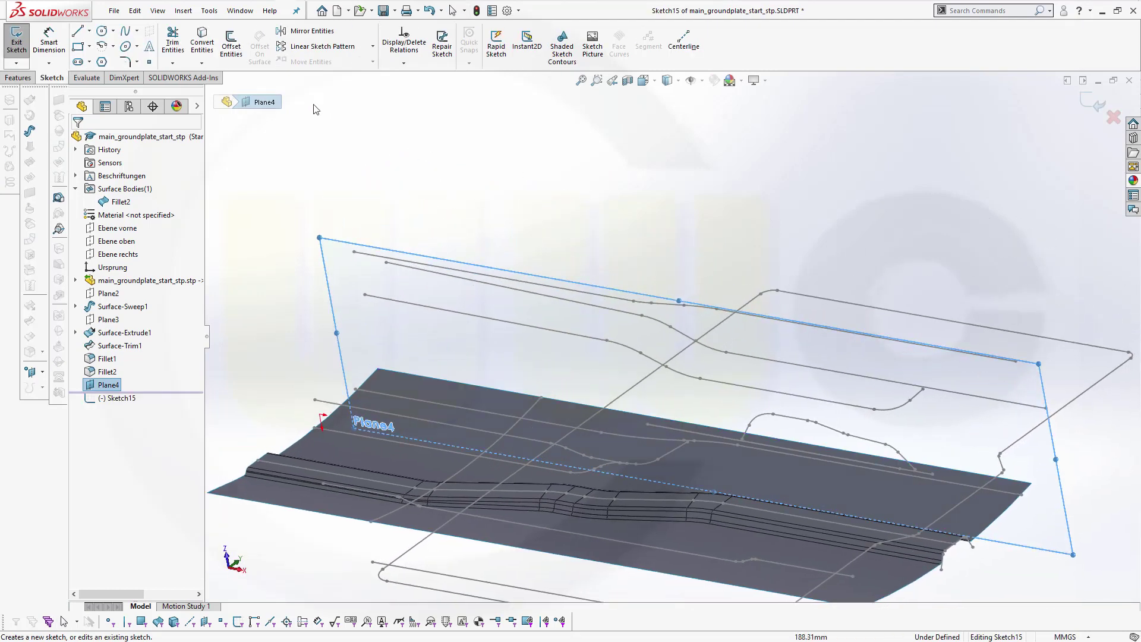
pyautogui.click(202, 44)
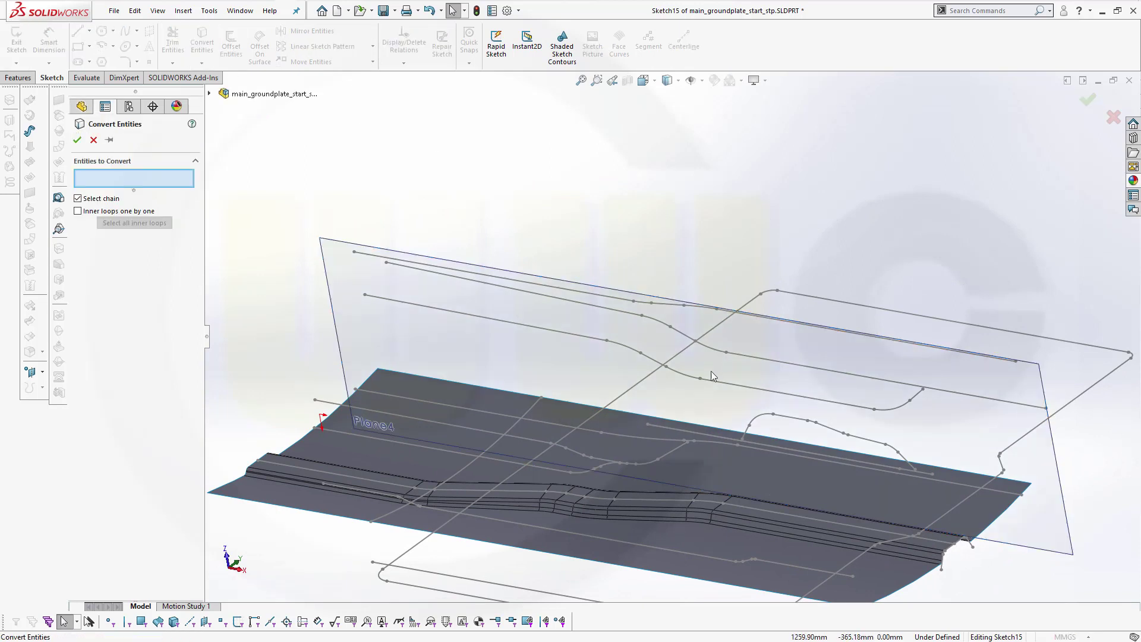
pyautogui.click(749, 430)
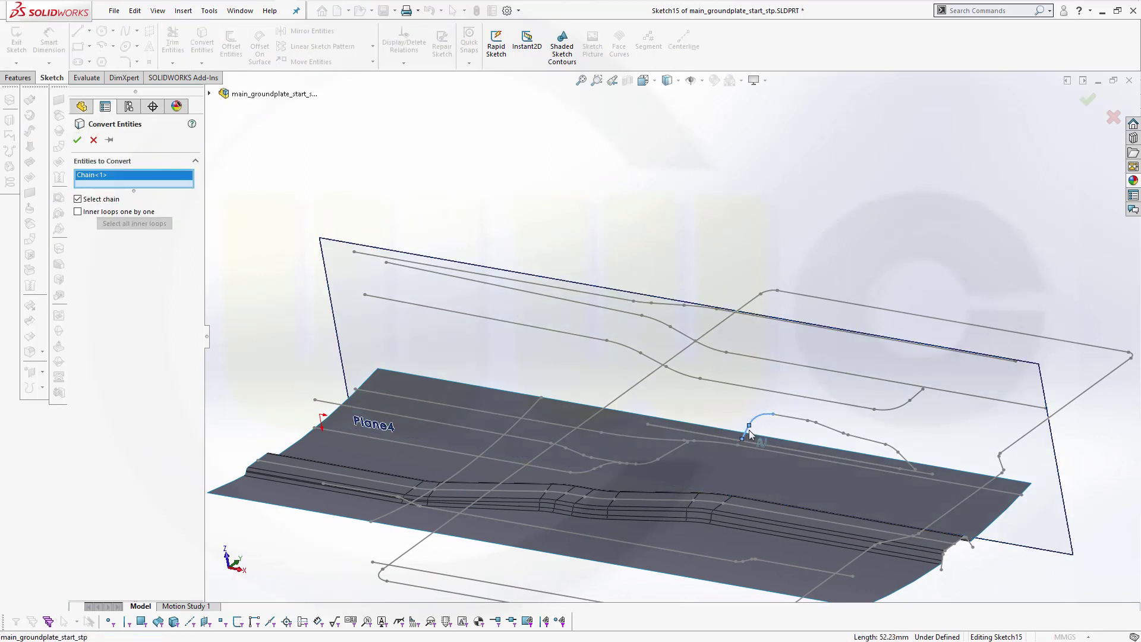
pyautogui.click(782, 418)
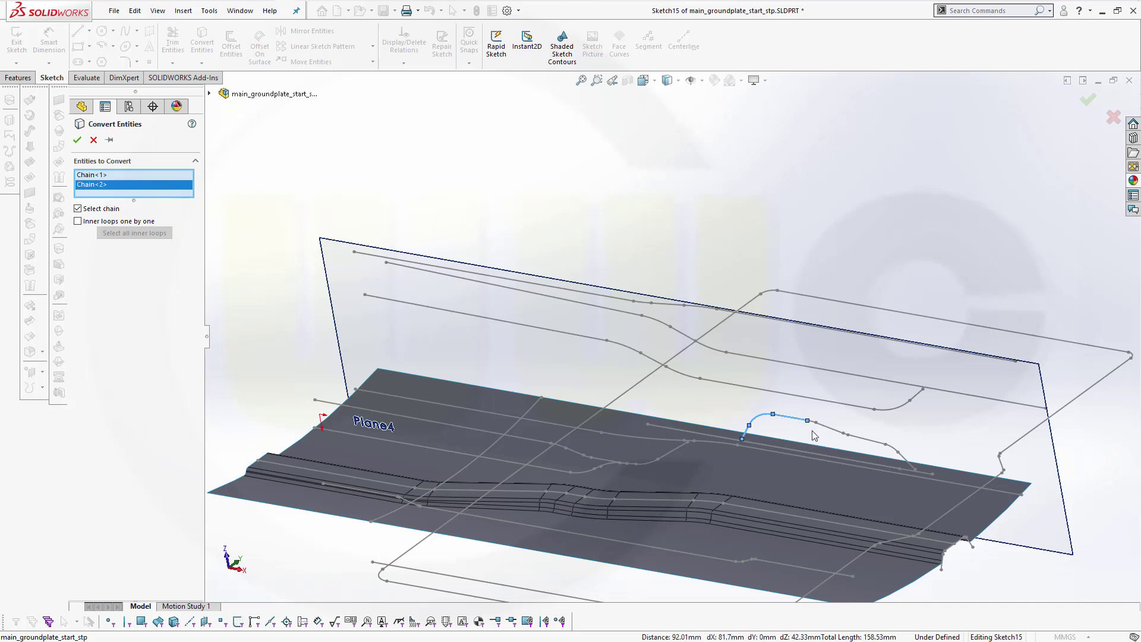
pyautogui.scroll(-3, 814, 437)
pyautogui.click(775, 391)
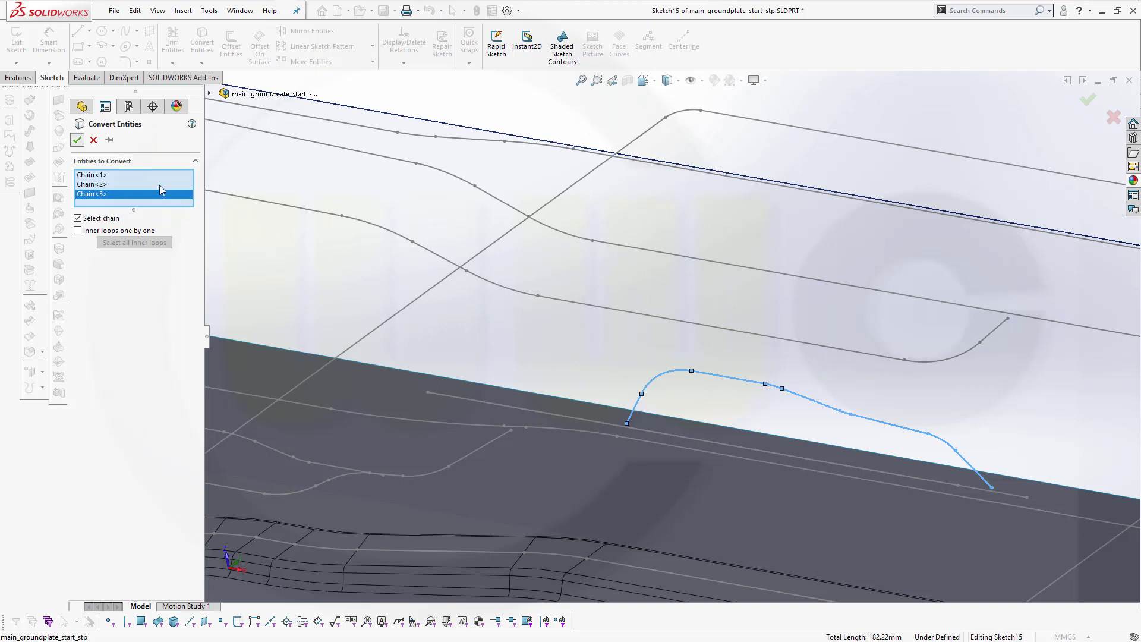
pyautogui.press('Return')
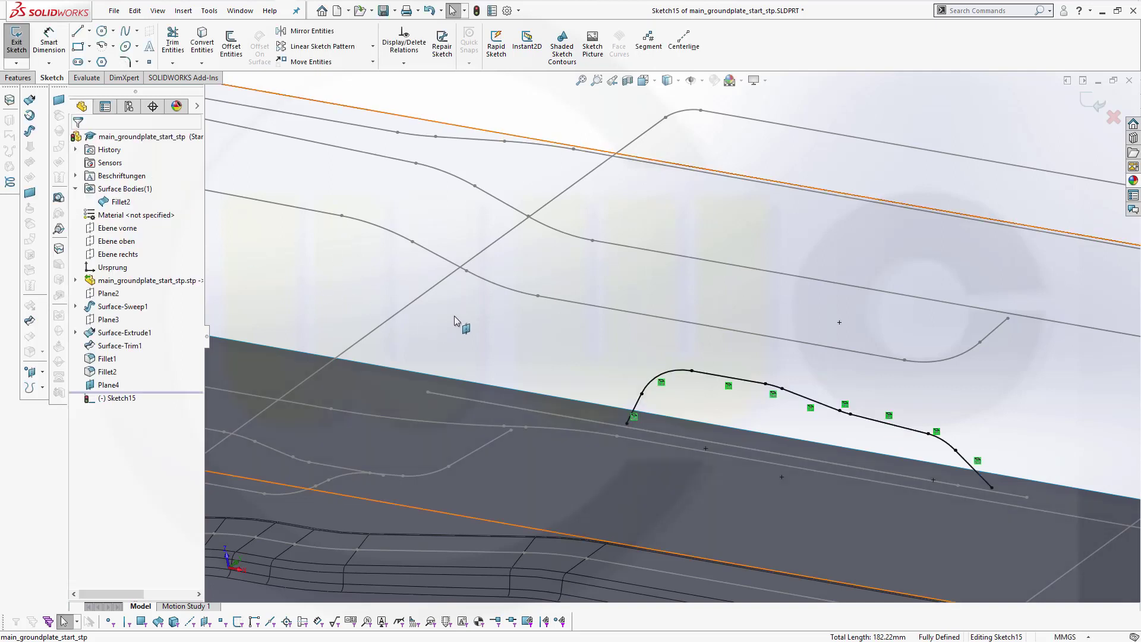
# - Convert the straight line running beneath the hump-shaped profile into the same sketch
pyautogui.click(202, 42)
pyautogui.click(535, 411)
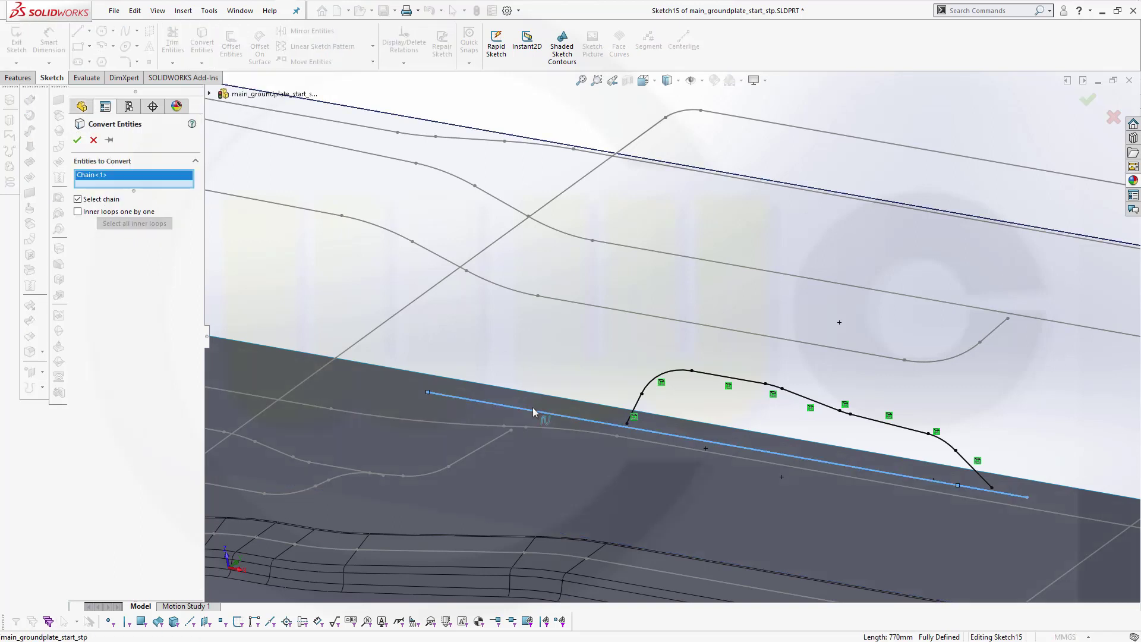
pyautogui.click(77, 139)
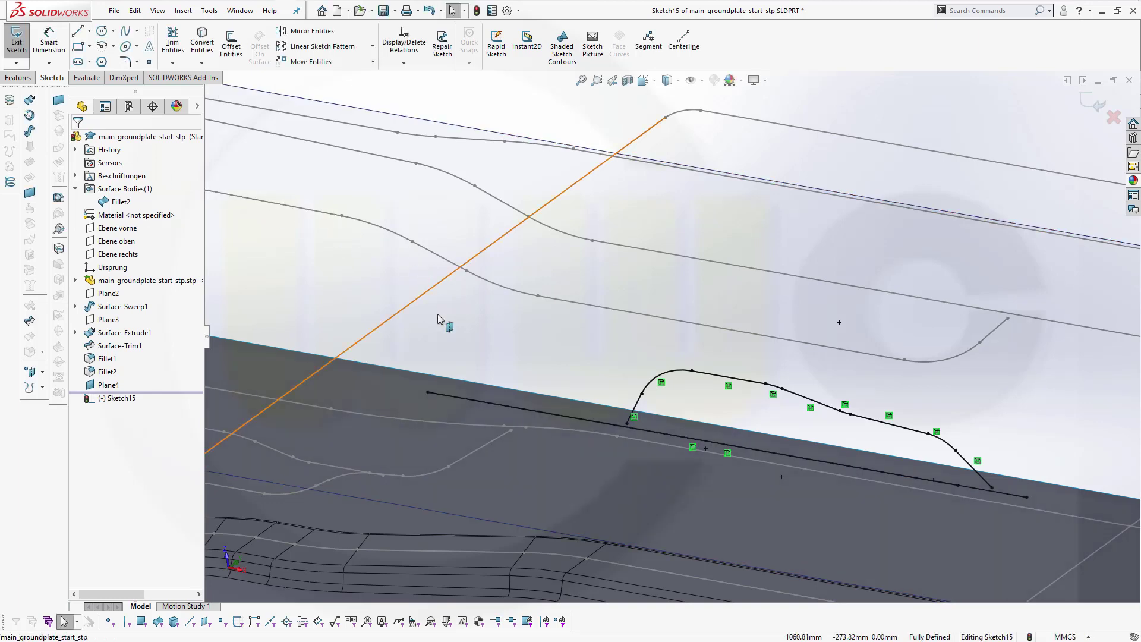
# - Turn the whole chain of the converted straight line into construction geometry and exit the sketch
pyautogui.click(457, 397)
pyautogui.rightClick(457, 397)
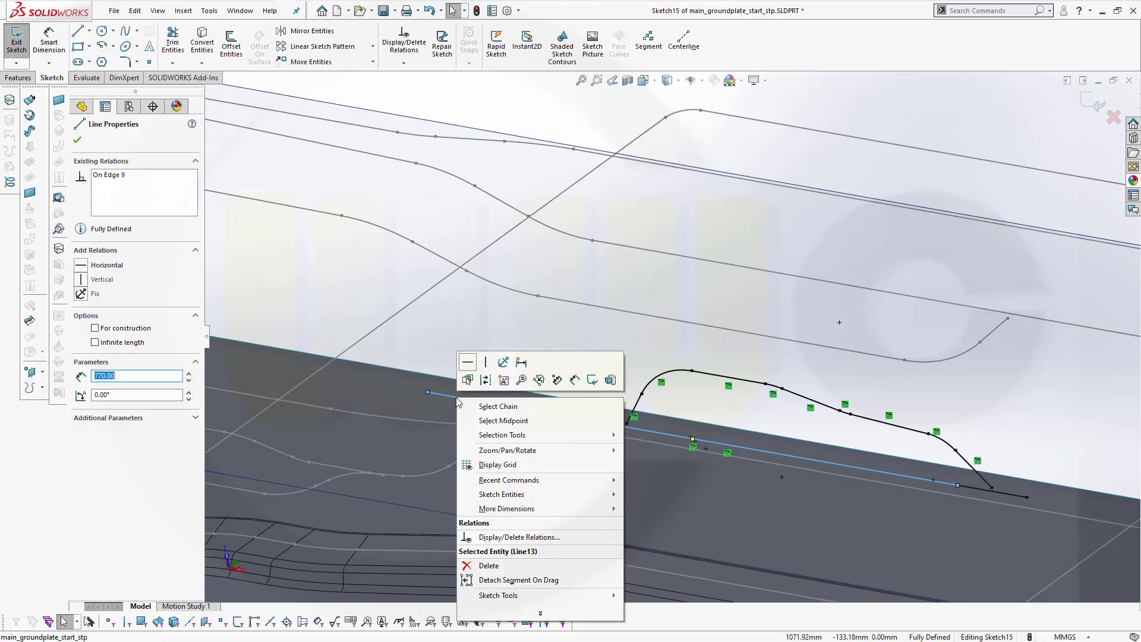
pyautogui.moveTo(505, 434)
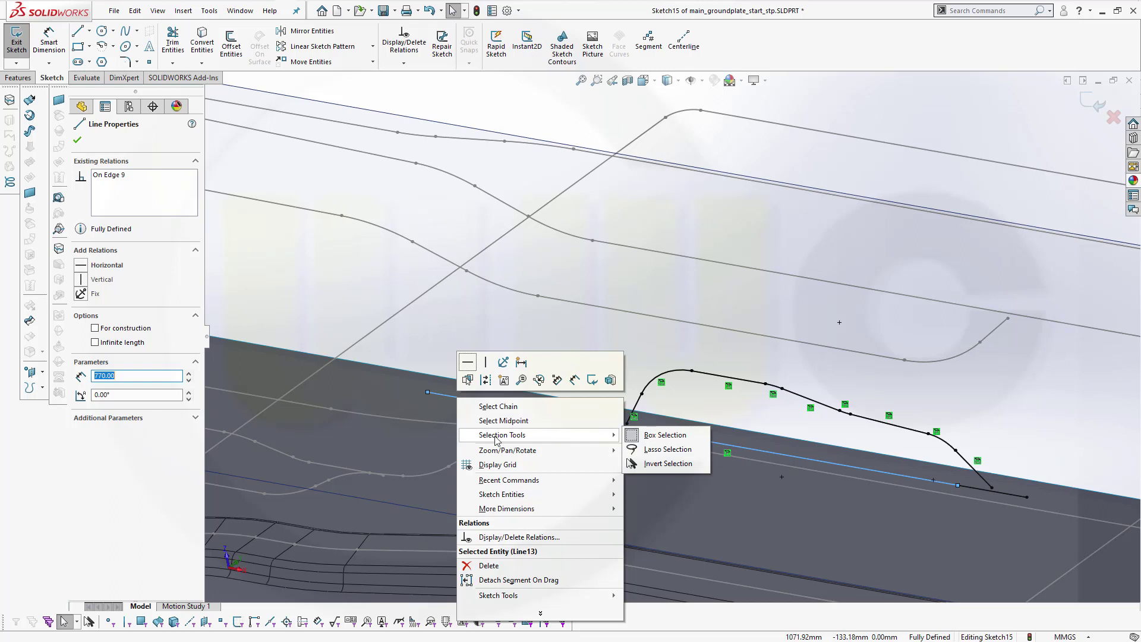
pyautogui.click(498, 406)
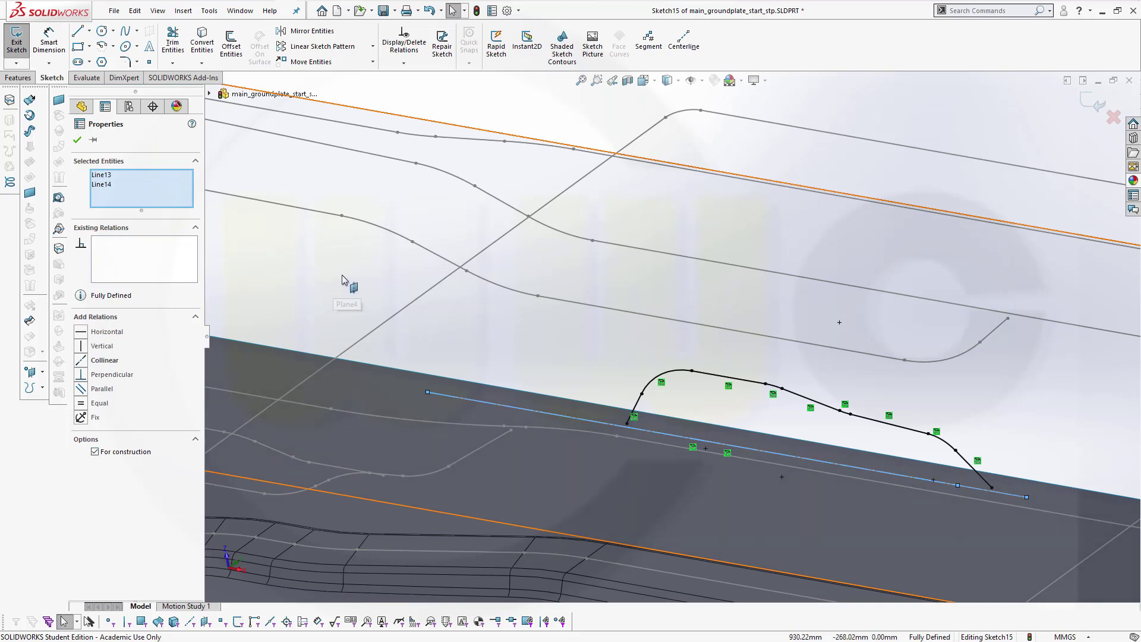
pyautogui.click(76, 140)
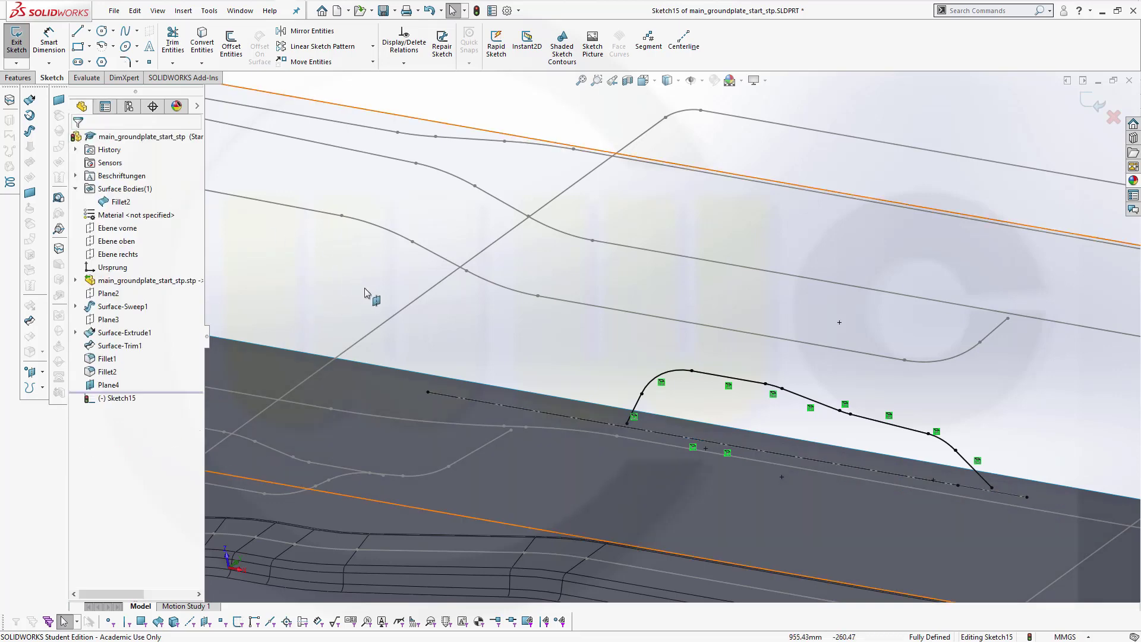
pyautogui.scroll(5, 369, 298)
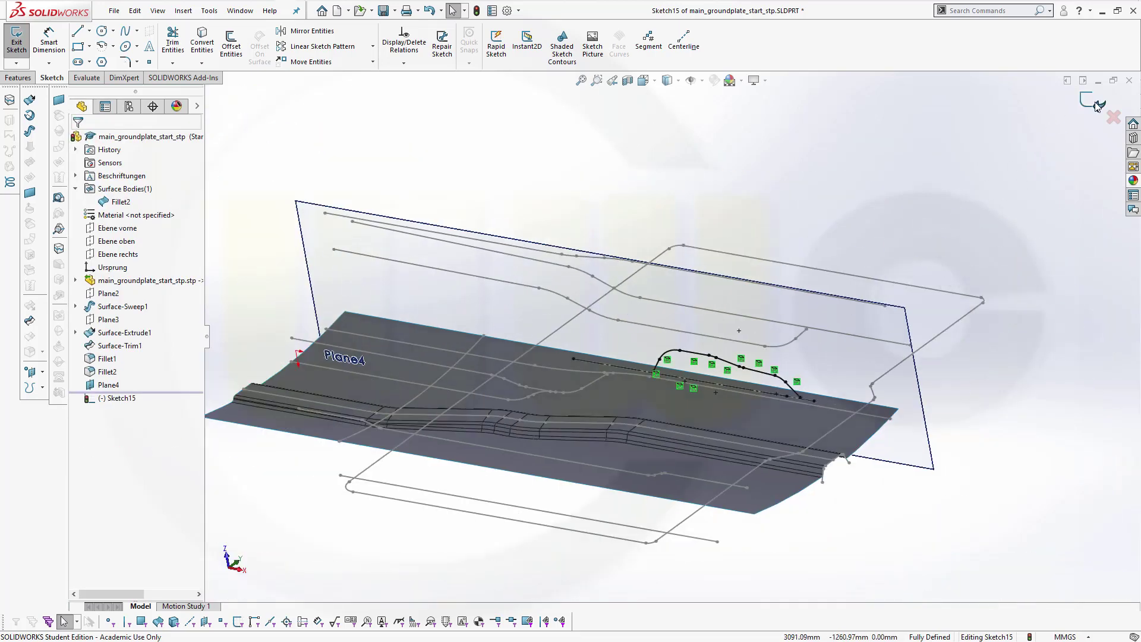
pyautogui.click(1095, 106)
pyautogui.scroll(4, 595, 261)
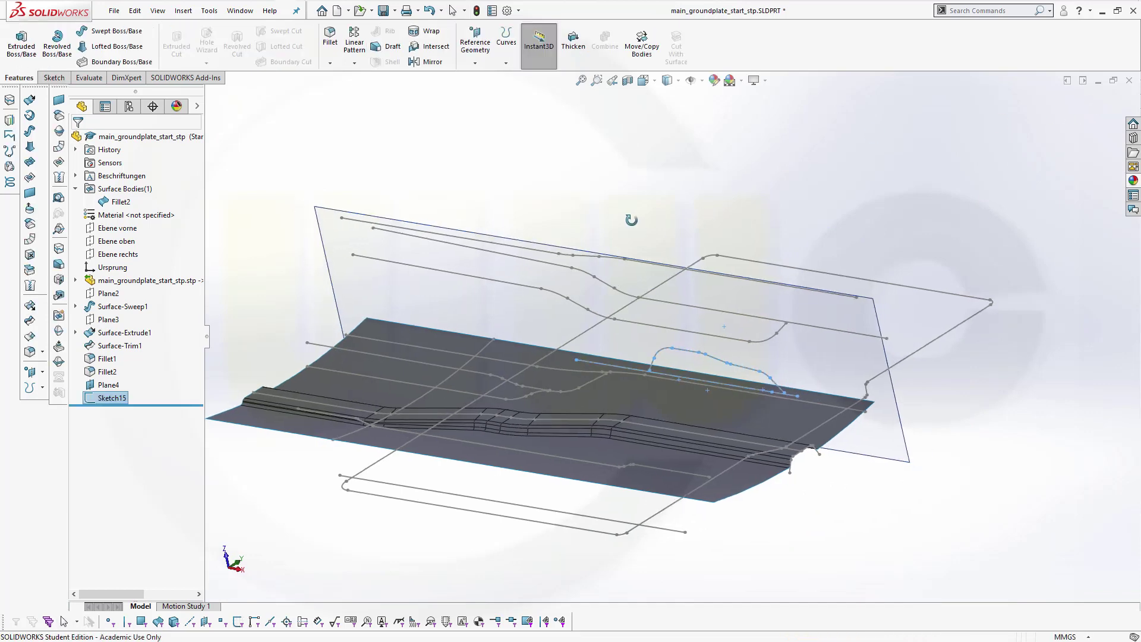
pyautogui.scroll(-3, 566, 277)
pyautogui.click(373, 130)
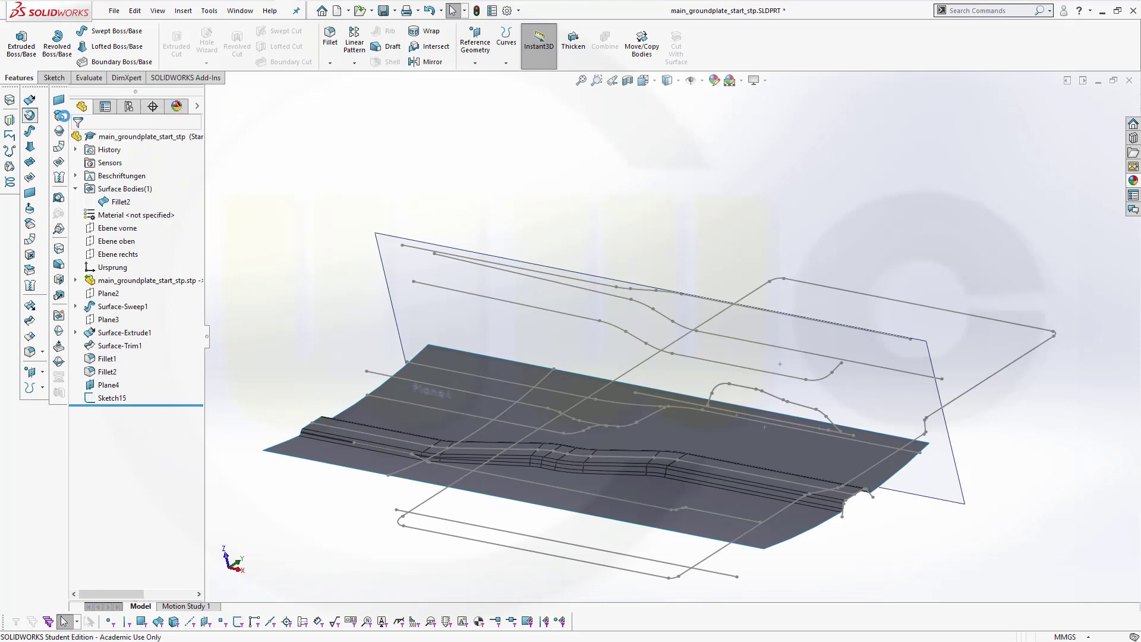
# - Start a surface revolve of the hump profile sketch, using its straight construction line as the axis of revolution
pyautogui.click(29, 115)
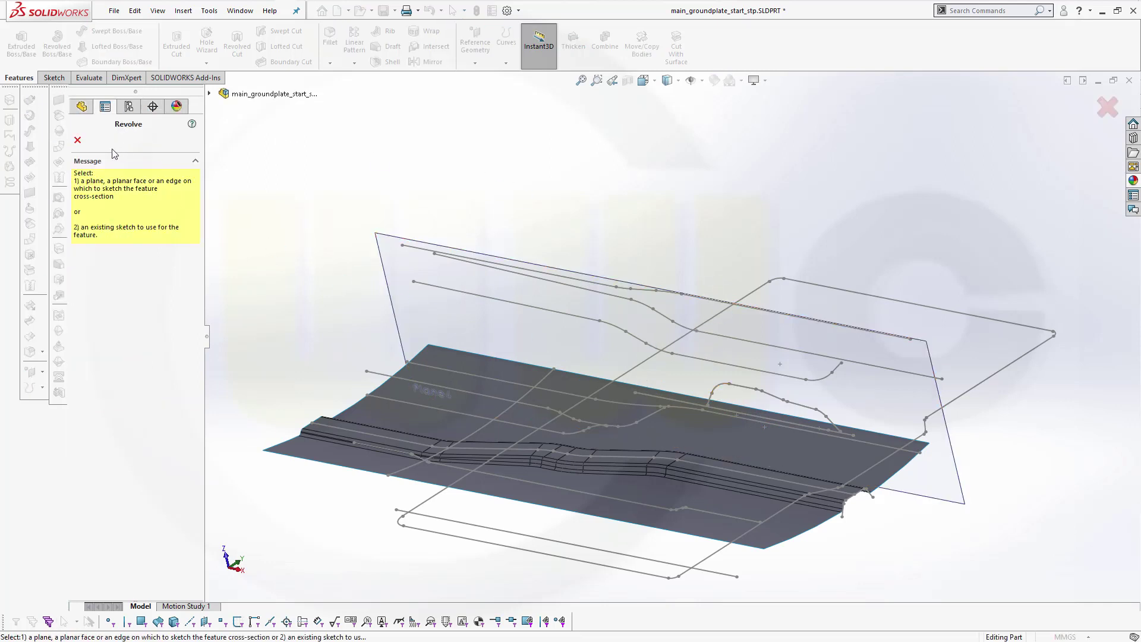
pyautogui.click(78, 141)
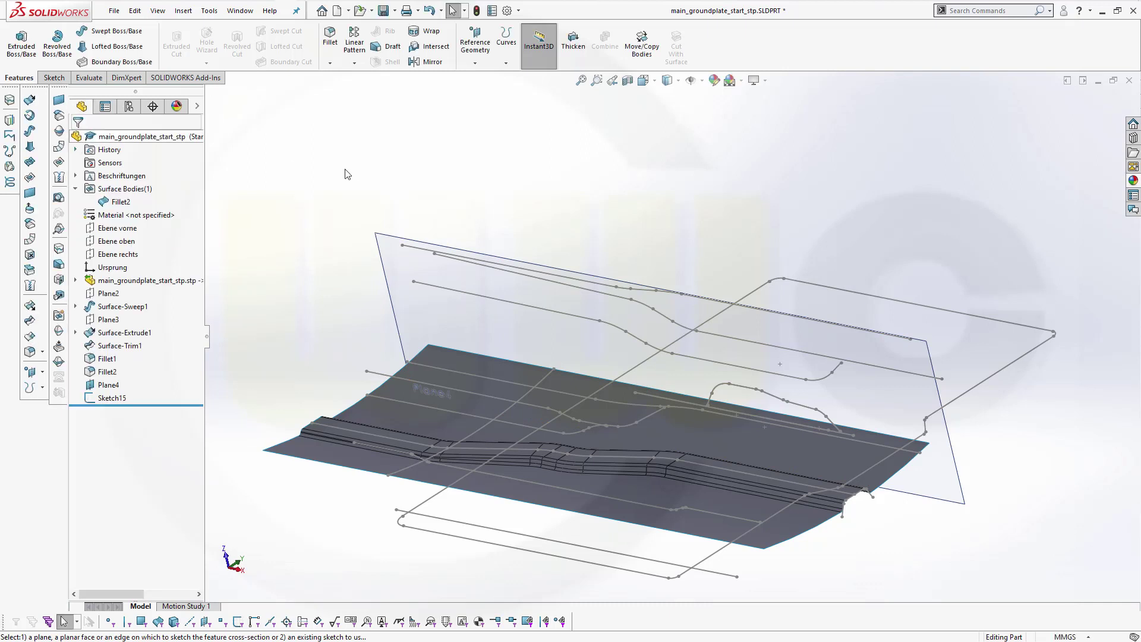
pyautogui.click(112, 398)
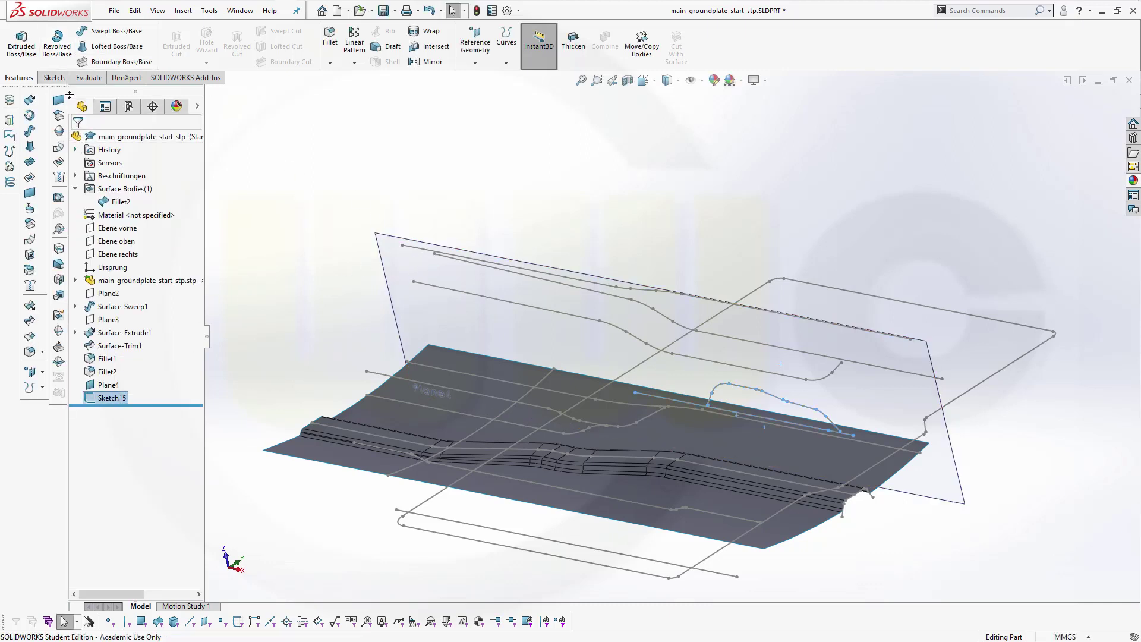
pyautogui.click(31, 116)
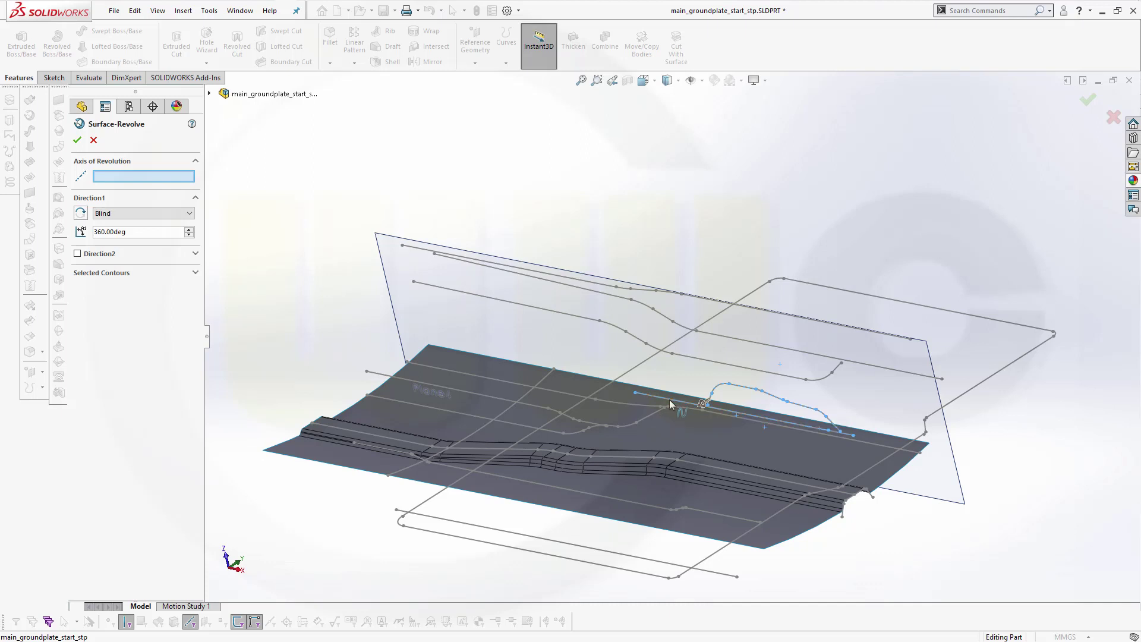
pyautogui.rightClick(670, 402)
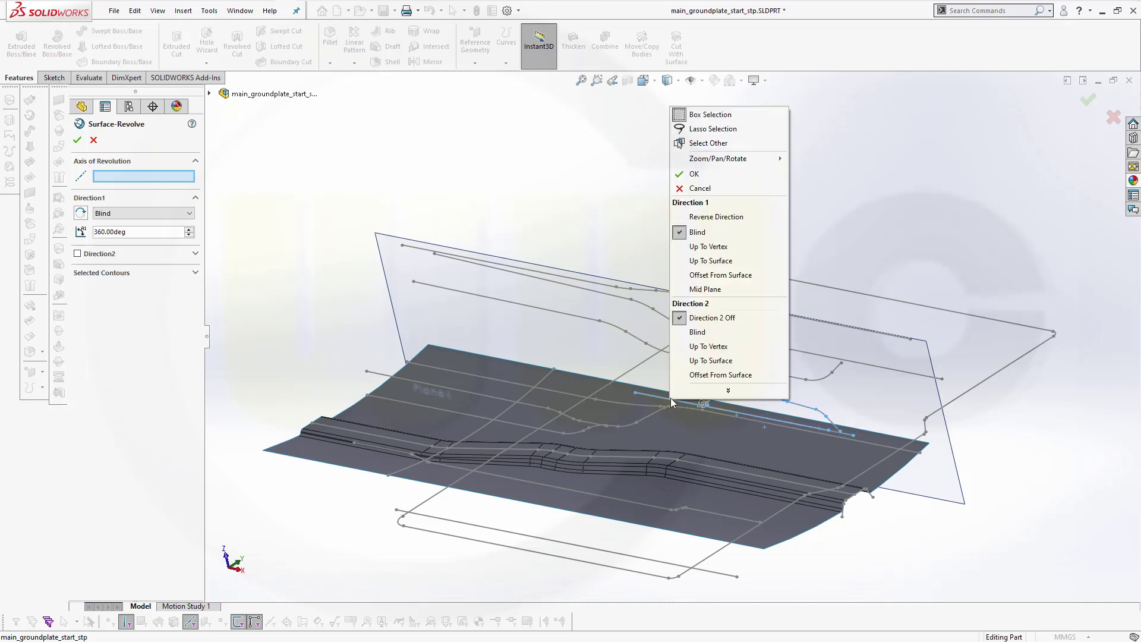
pyautogui.click(707, 145)
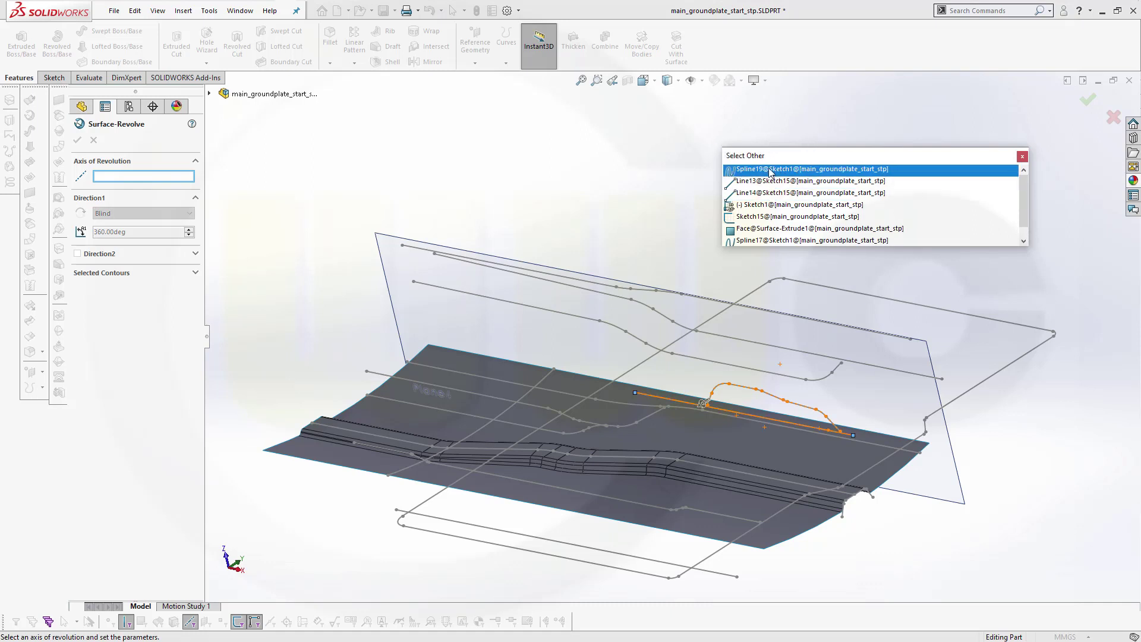
pyautogui.click(761, 193)
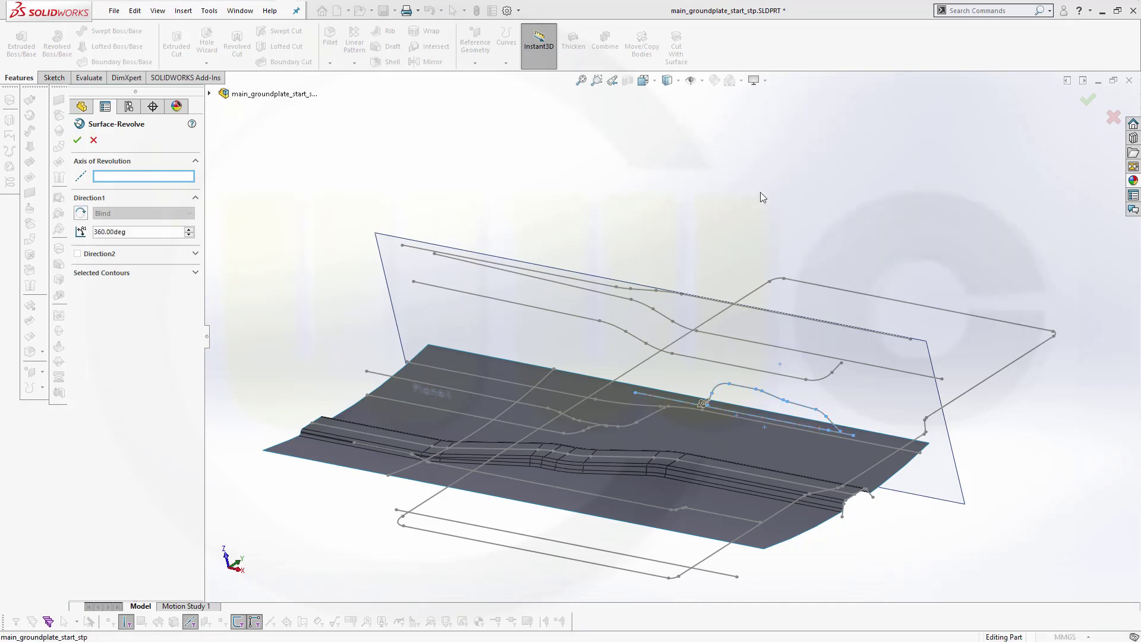
# - Set the surface revolve angle to 180 degrees and create the hump surface
pyautogui.moveTo(626, 295)
pyautogui.mouseDown(button='middle')
pyautogui.moveTo(601, 258)
pyautogui.moveTo(512, 295)
pyautogui.moveTo(494, 322)
pyautogui.moveTo(535, 334)
pyautogui.moveTo(558, 324)
pyautogui.moveTo(541, 322)
pyautogui.mouseUp(button='middle')
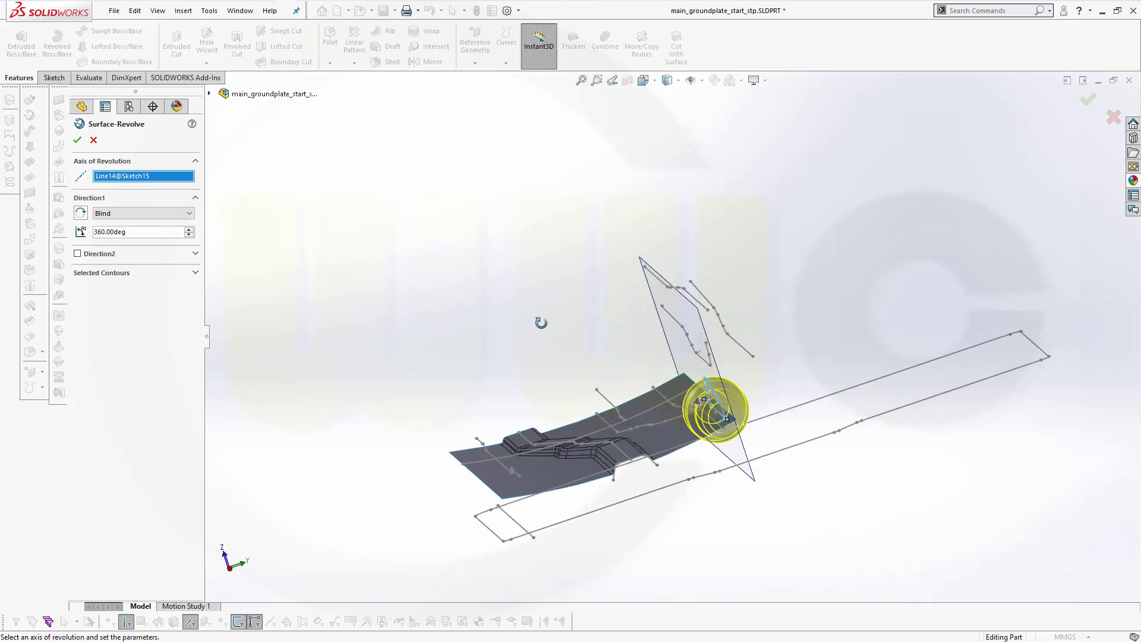
pyautogui.doubleClick(136, 234)
pyautogui.write('180')
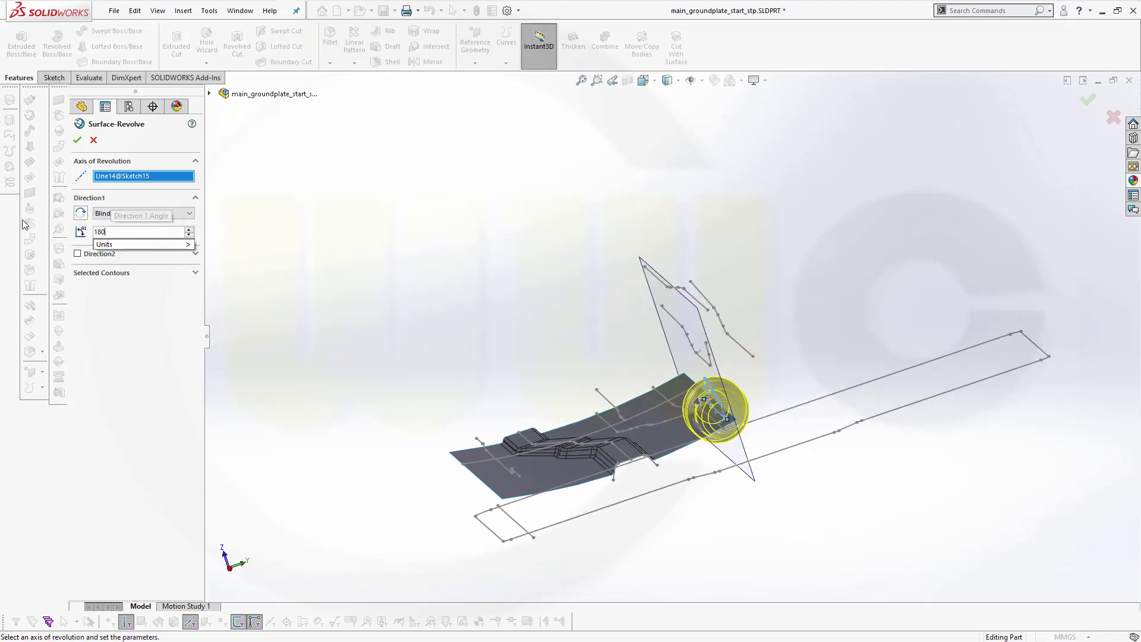
pyautogui.press('Tab')
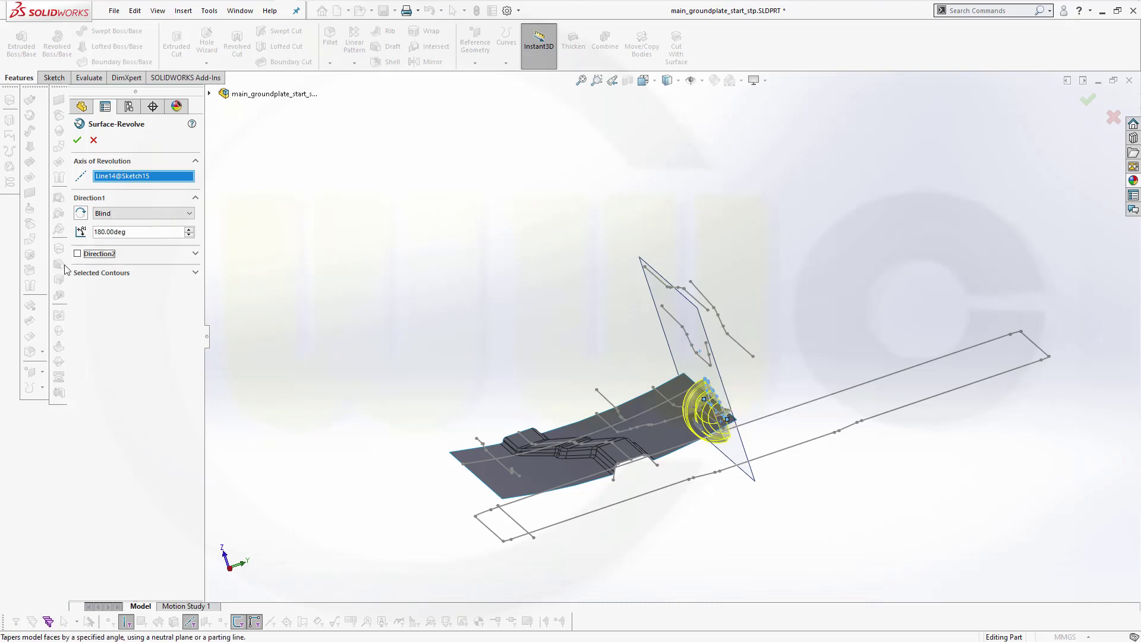
pyautogui.click(78, 142)
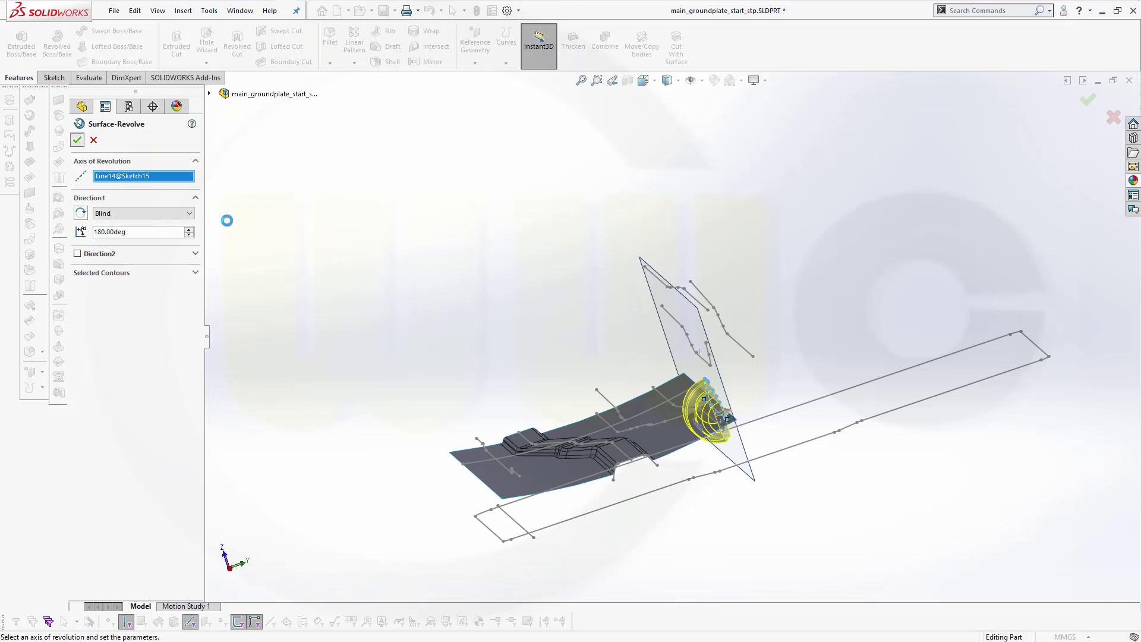
pyautogui.moveTo(390, 294)
pyautogui.mouseDown(button='middle')
pyautogui.moveTo(403, 291)
pyautogui.moveTo(451, 360)
pyautogui.mouseUp(button='middle')
pyautogui.moveTo(603, 412)
pyautogui.mouseDown(button='middle')
pyautogui.moveTo(575, 427)
pyautogui.moveTo(577, 385)
pyautogui.moveTo(597, 363)
pyautogui.moveTo(602, 373)
pyautogui.moveTo(743, 368)
pyautogui.moveTo(792, 410)
pyautogui.moveTo(719, 396)
pyautogui.mouseUp(button='middle')
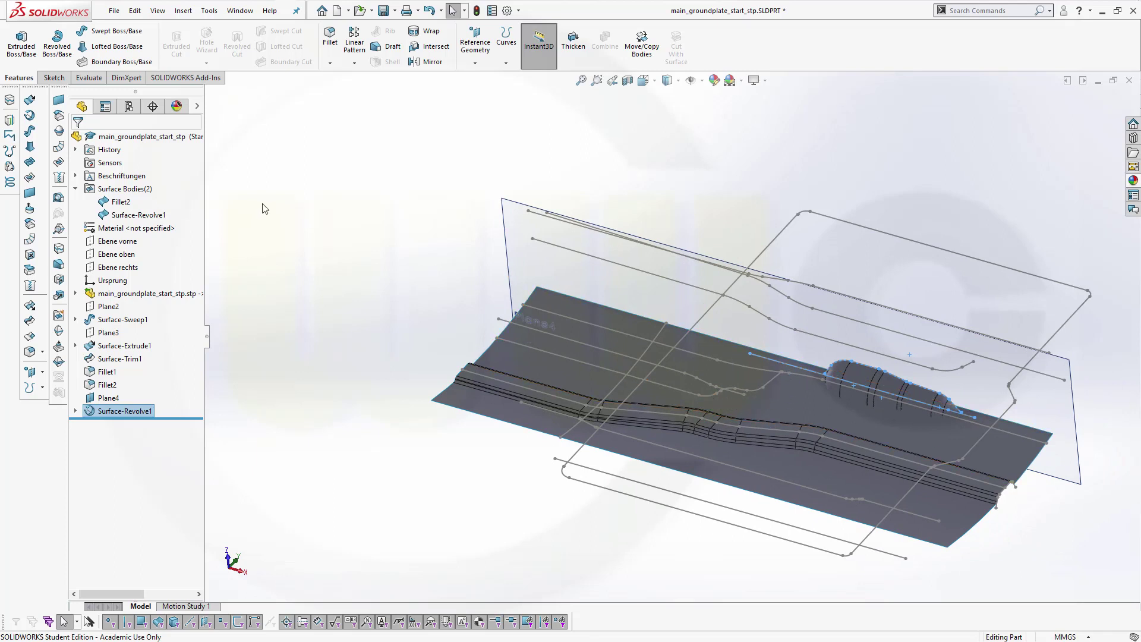
pyautogui.click(346, 212)
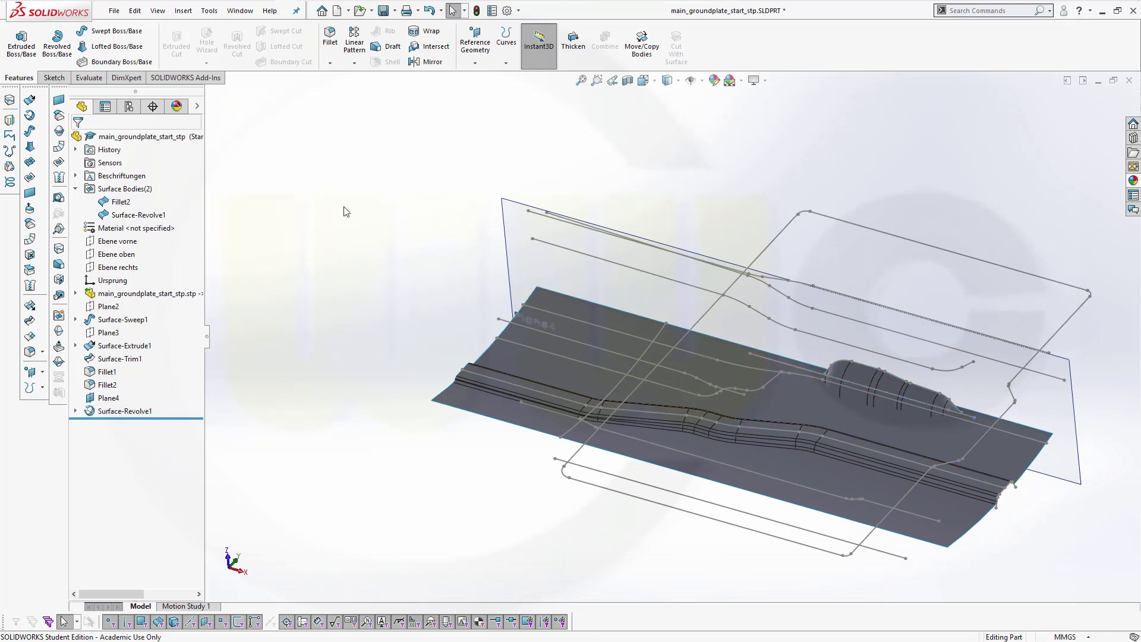
# - Create a reference plane perpendicular to the long curve across the middle of the plate, passing through its outer end point
pyautogui.click(470, 41)
pyautogui.click(485, 78)
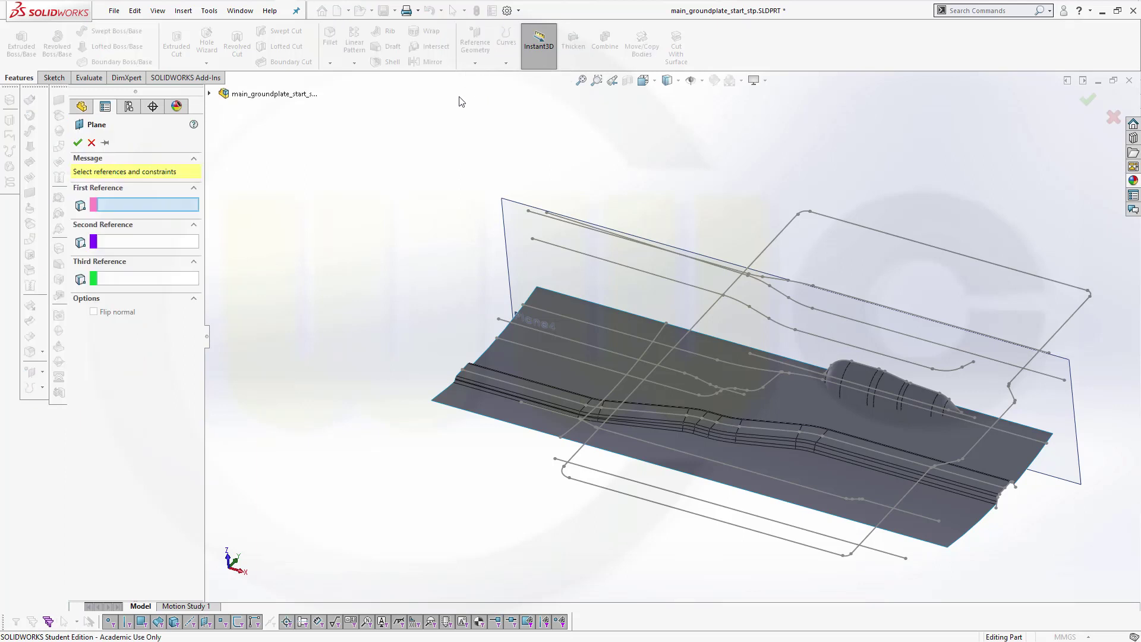
pyautogui.click(507, 341)
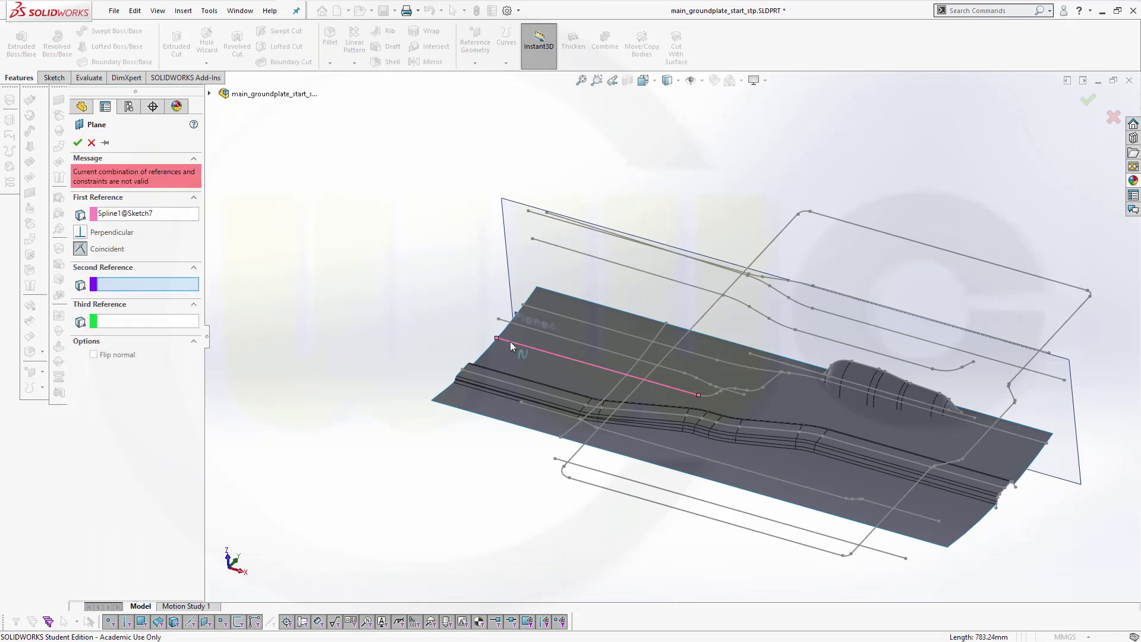
pyautogui.click(497, 338)
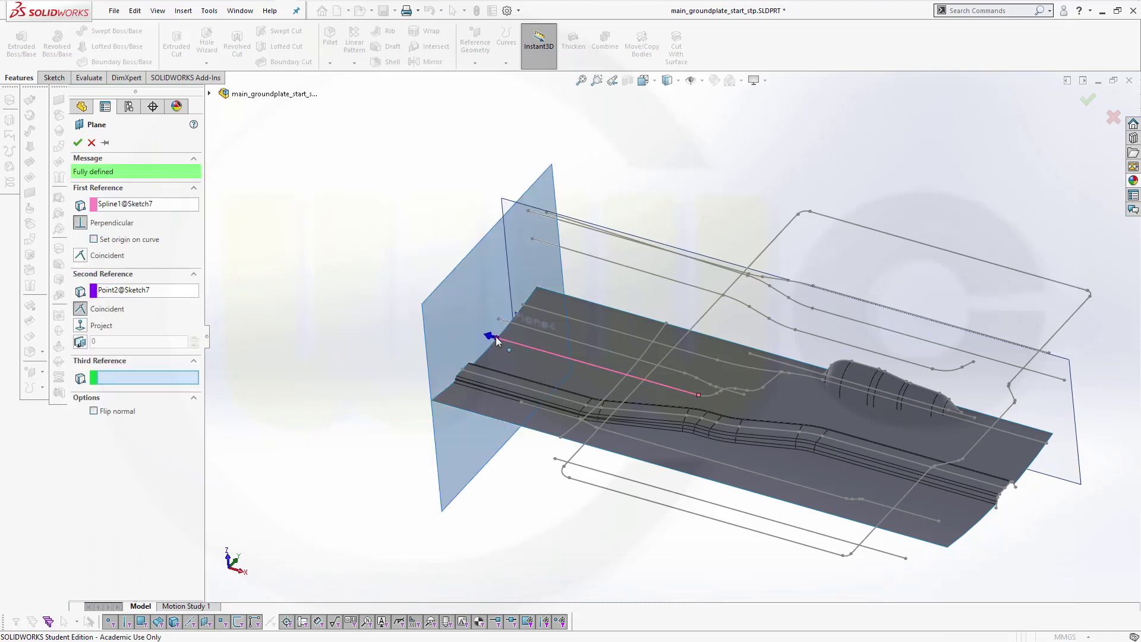
pyautogui.click(77, 142)
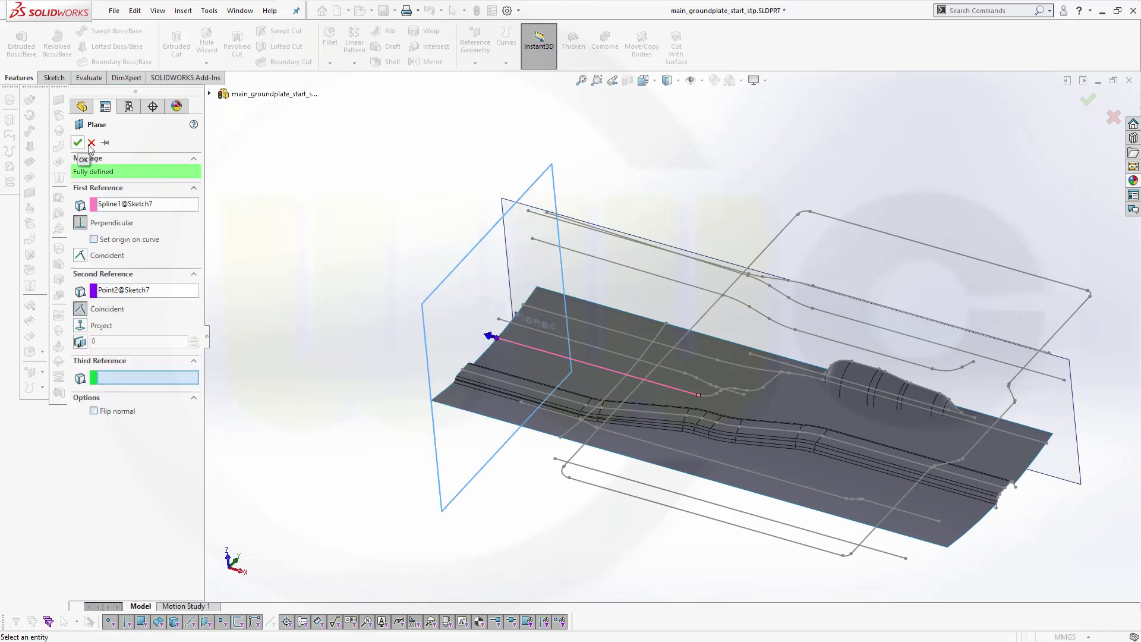
# - Open a sketch on the new plane and draw a line about 350 mm long upward from the curve's end point
pyautogui.click(440, 288)
pyautogui.click(489, 254)
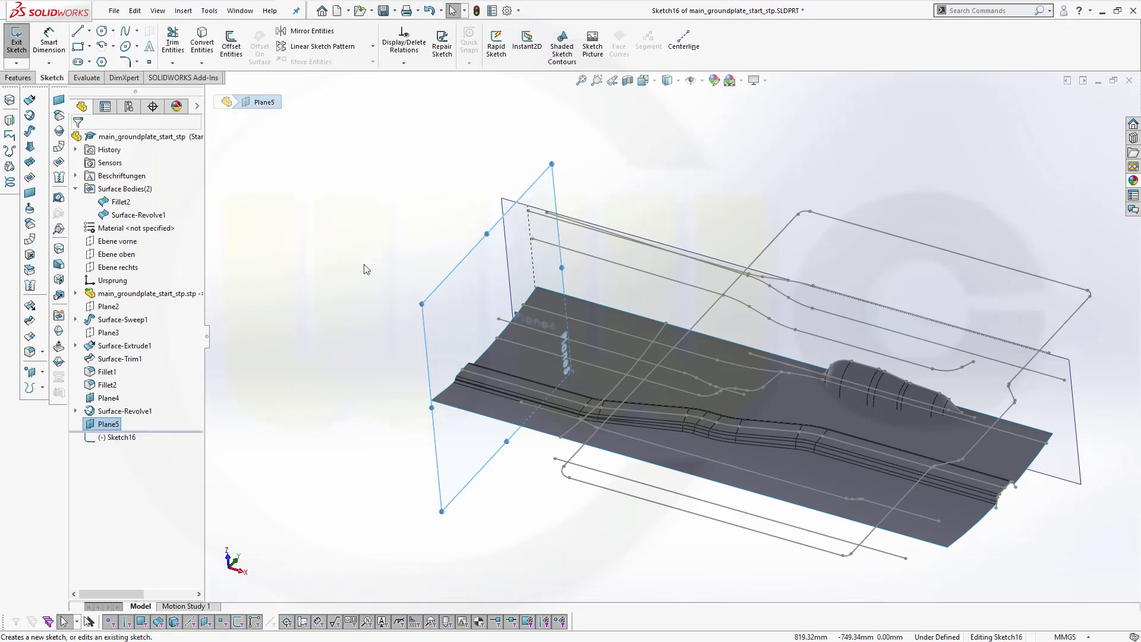
pyautogui.moveTo(382, 247)
pyautogui.mouseDown(button='middle')
pyautogui.moveTo(293, 216)
pyautogui.moveTo(326, 209)
pyautogui.mouseUp(button='middle')
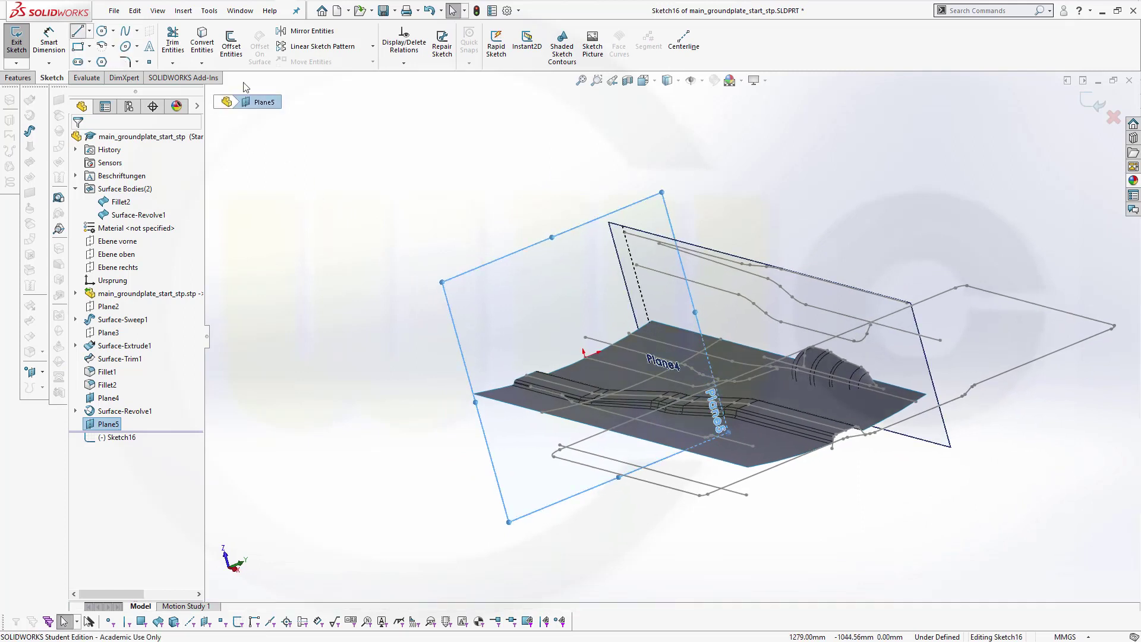
pyautogui.click(604, 373)
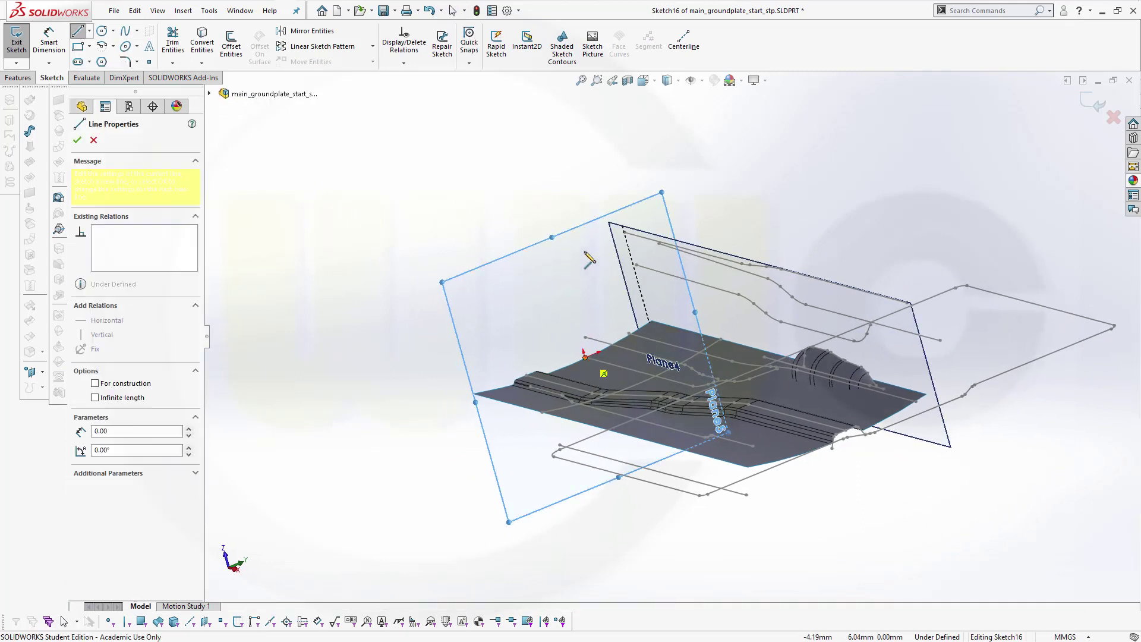
pyautogui.click(589, 253)
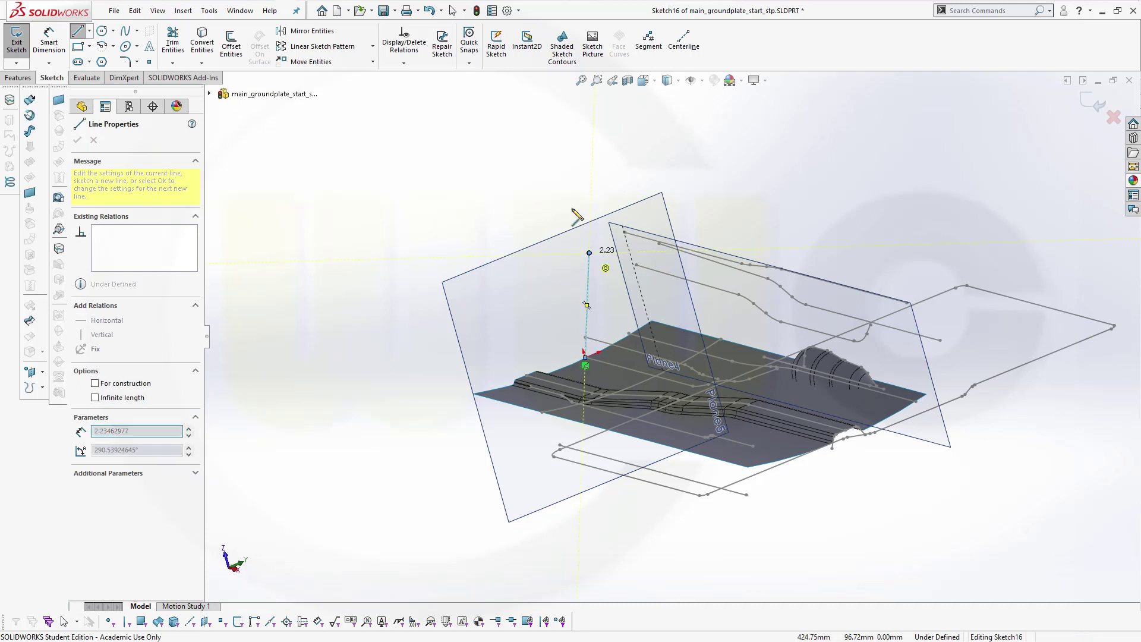
pyautogui.rightClick(564, 173)
pyautogui.click(591, 182)
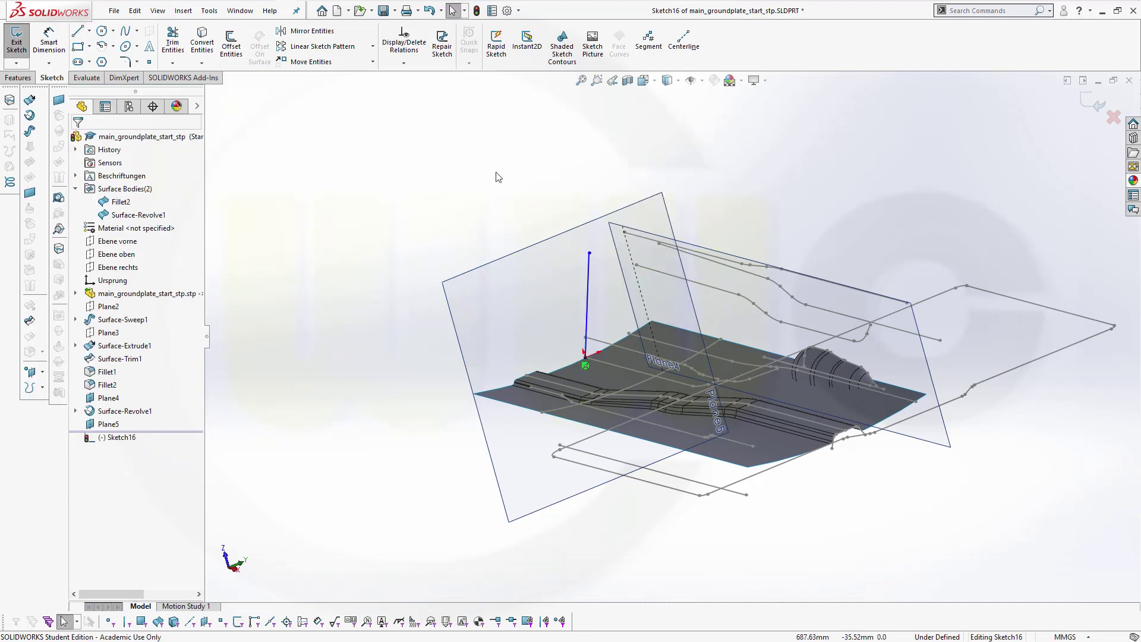
# - Dimension the length of the sketched line to 150 mm
pyautogui.click(63, 47)
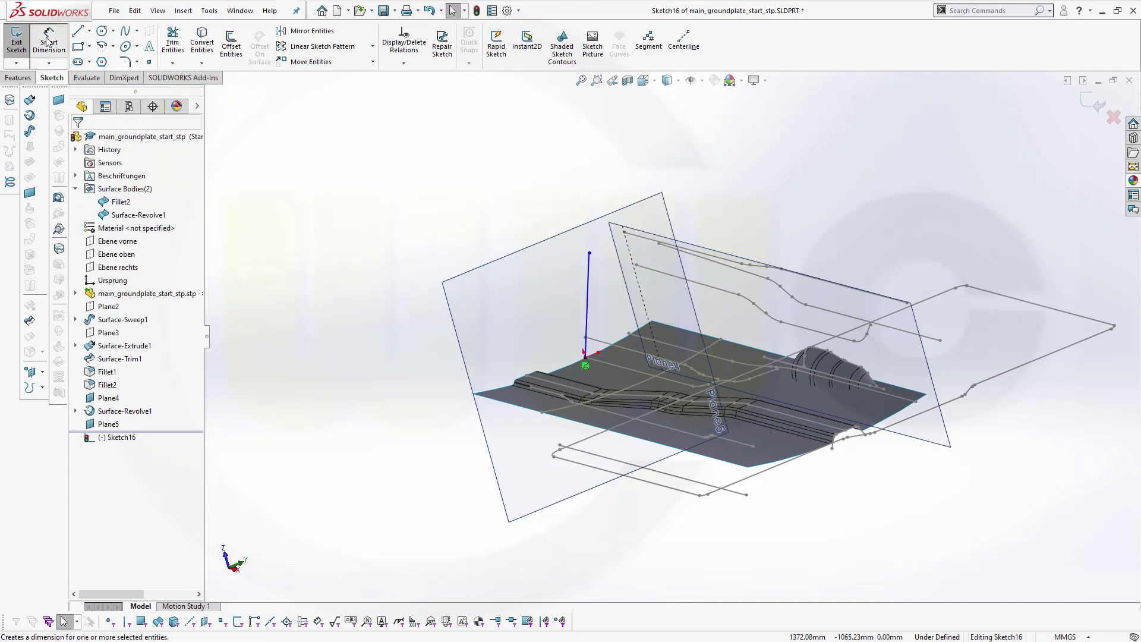
pyautogui.click(589, 308)
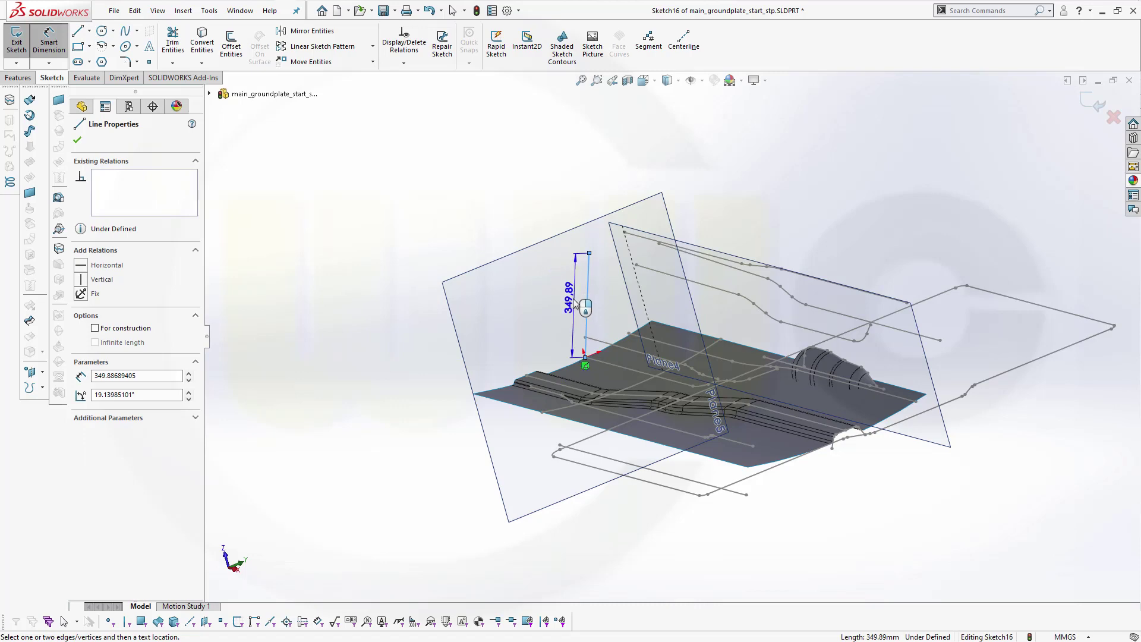
pyautogui.click(573, 304)
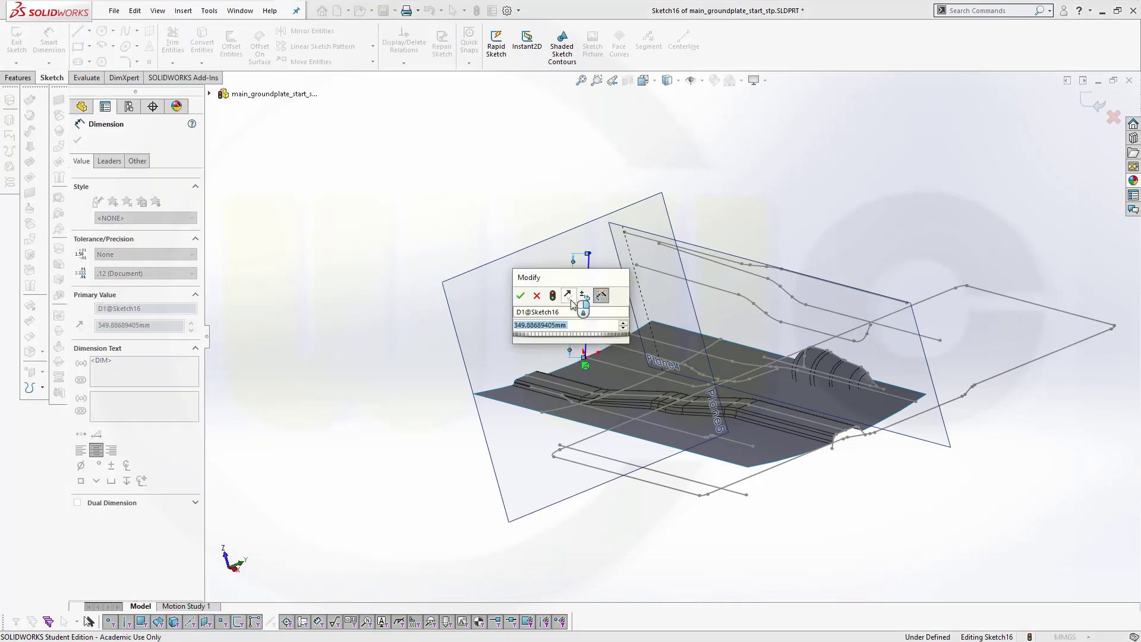
pyautogui.write('150')
pyautogui.press('Return')
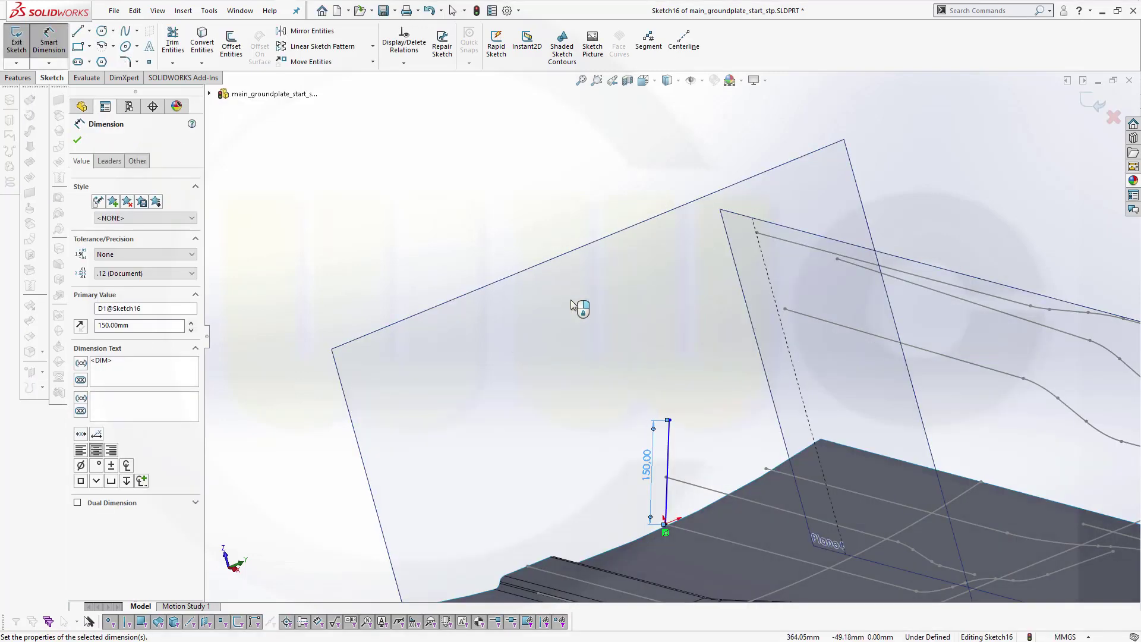
pyautogui.scroll(3, 689, 541)
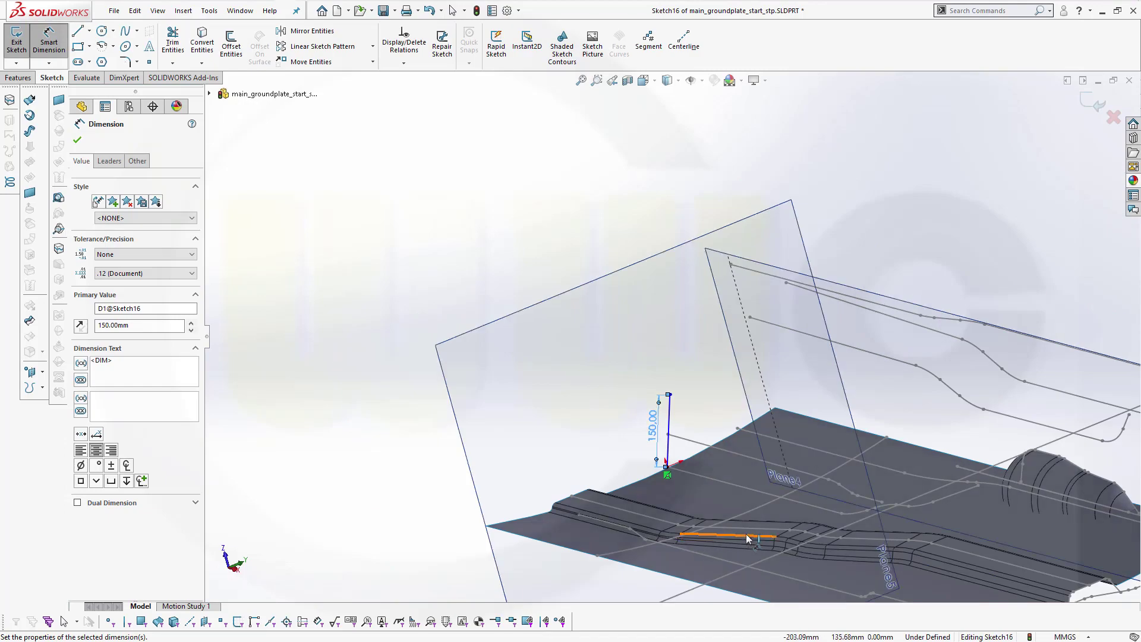
# - Dimension the angle between the sketched line and the long straight outline curve to 80 degrees, and finish the sketch
pyautogui.moveTo(689, 498)
pyautogui.mouseDown(button='middle')
pyautogui.moveTo(652, 504)
pyautogui.moveTo(654, 489)
pyautogui.mouseUp(button='middle')
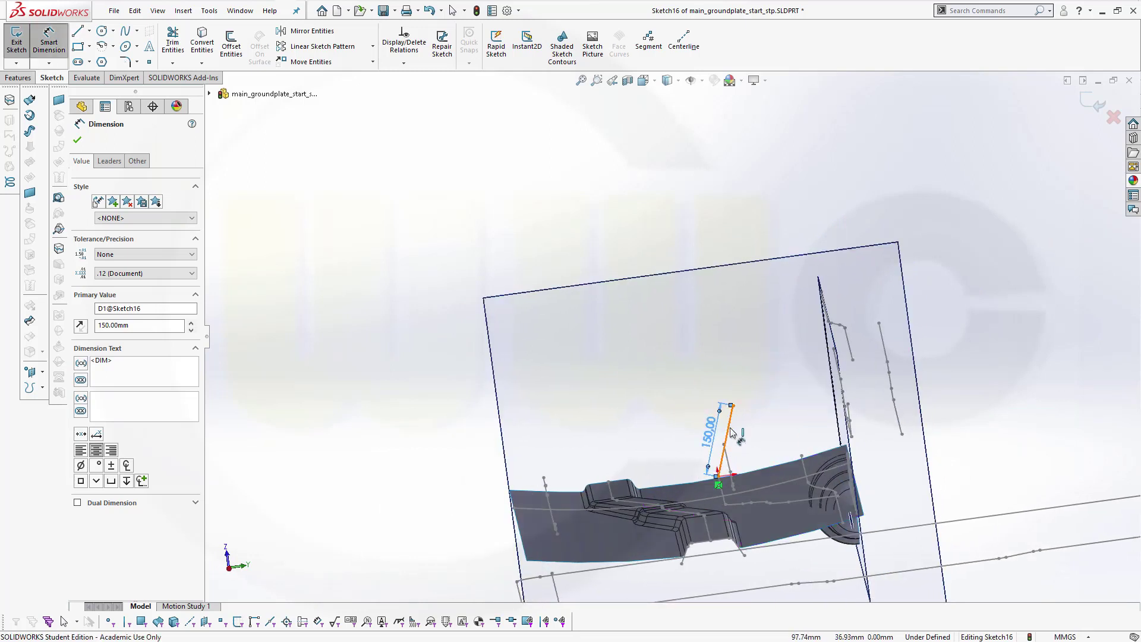
pyautogui.click(960, 521)
pyautogui.click(961, 521)
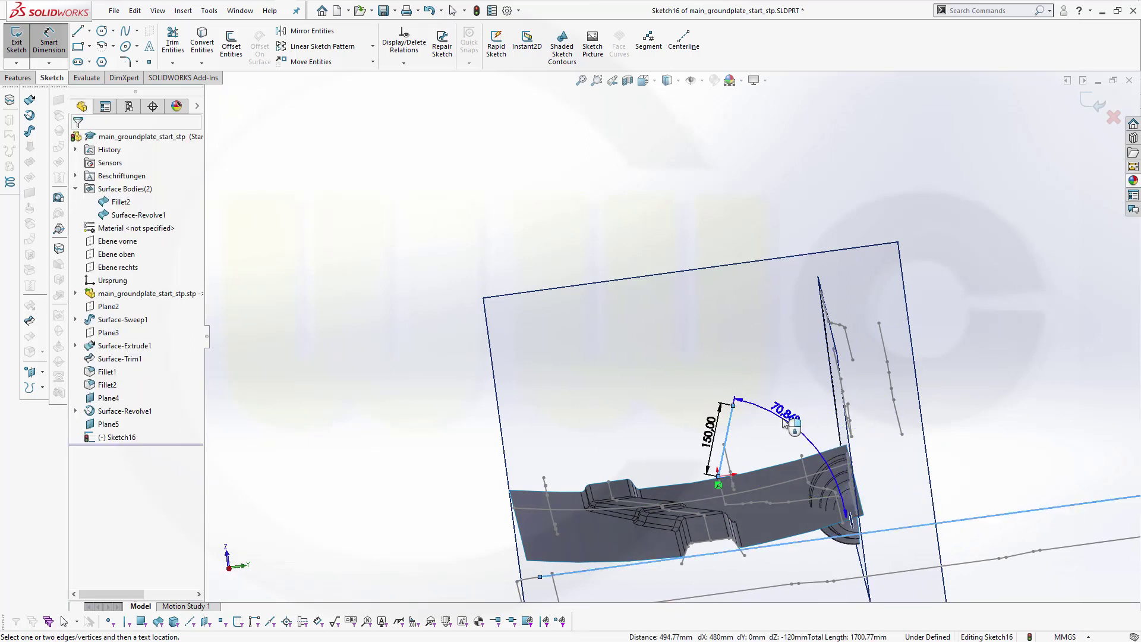
pyautogui.click(786, 421)
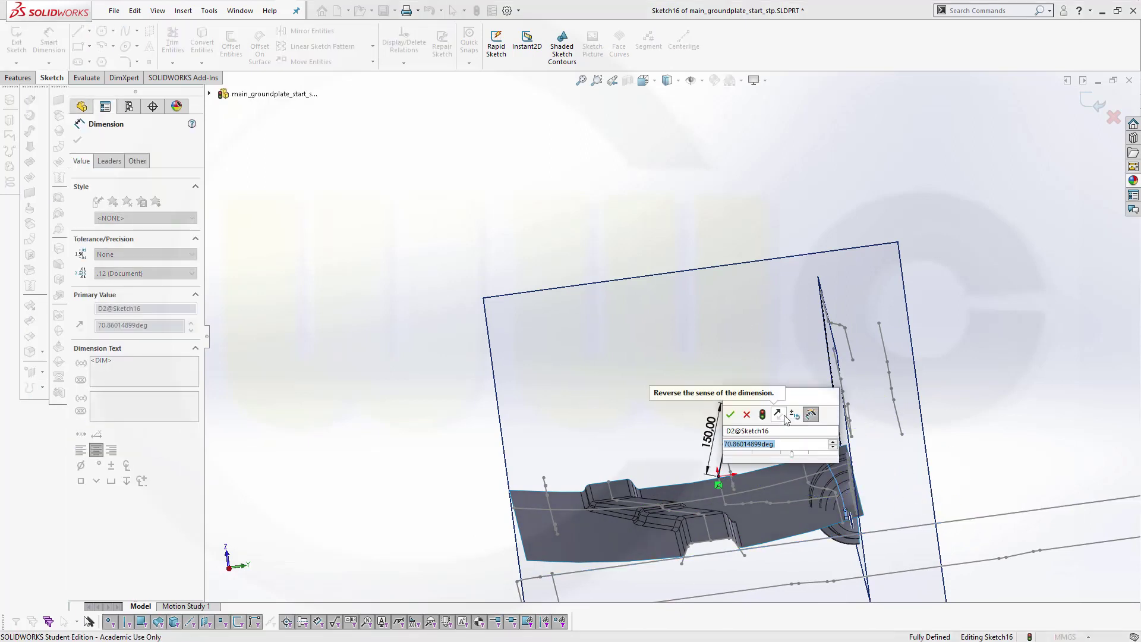
pyautogui.write('80')
pyautogui.press('Return')
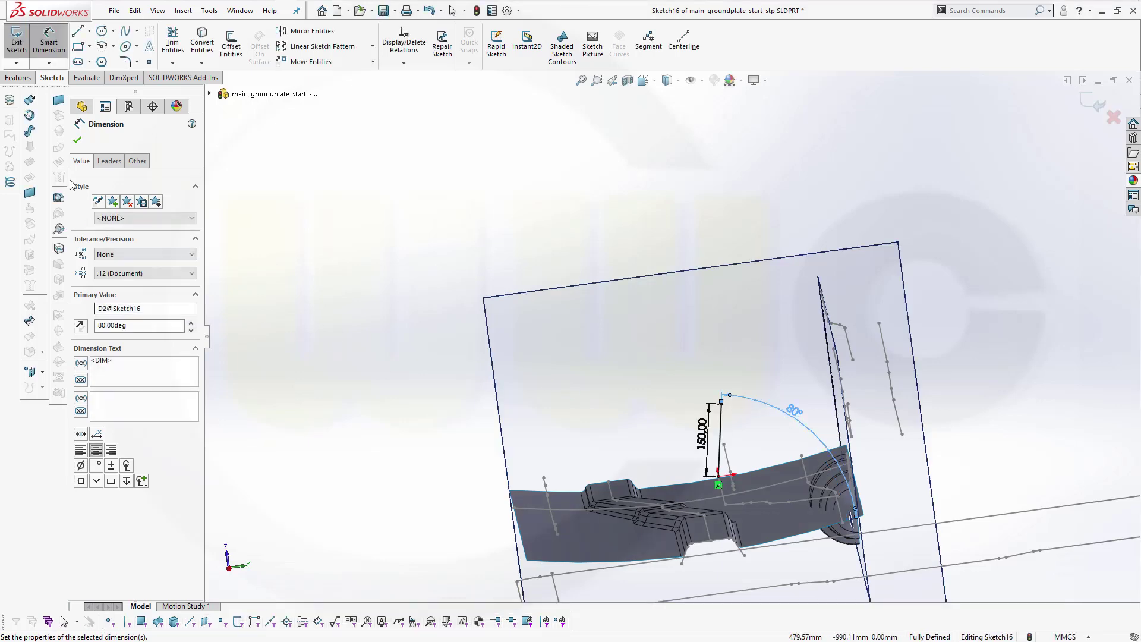
pyautogui.press('Escape')
# - Sweep the 150 mm angled line sketch as a surface along the long curve across the middle of the plate
pyautogui.moveTo(470, 337); pyautogui.dragTo(503, 315, button='middle')
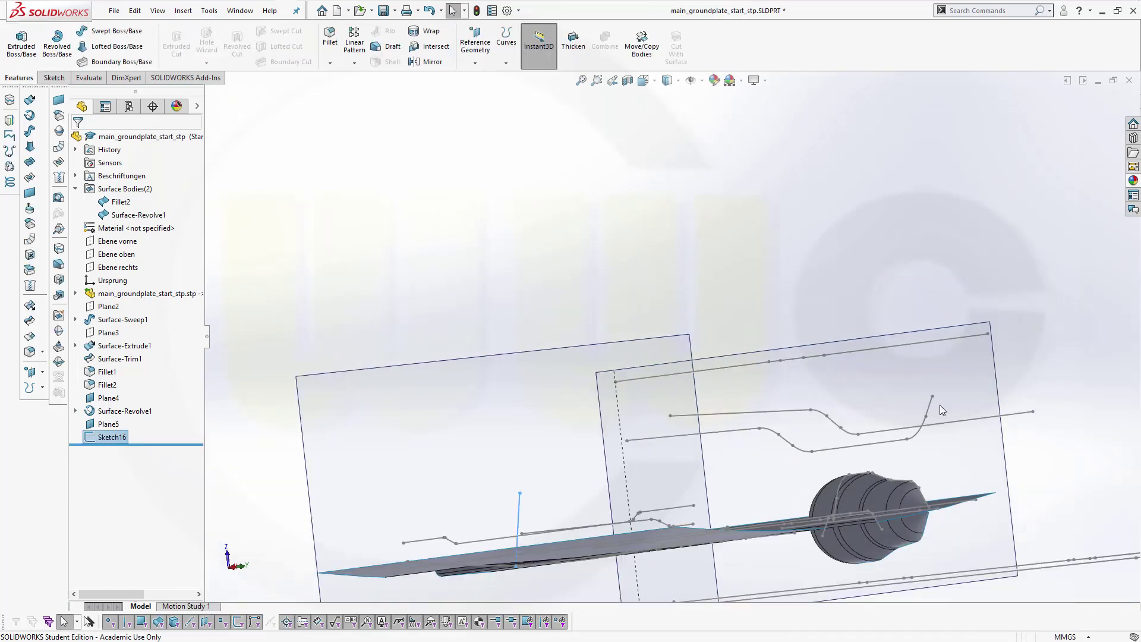
pyautogui.moveTo(784, 397); pyautogui.dragTo(635, 455, button='middle')
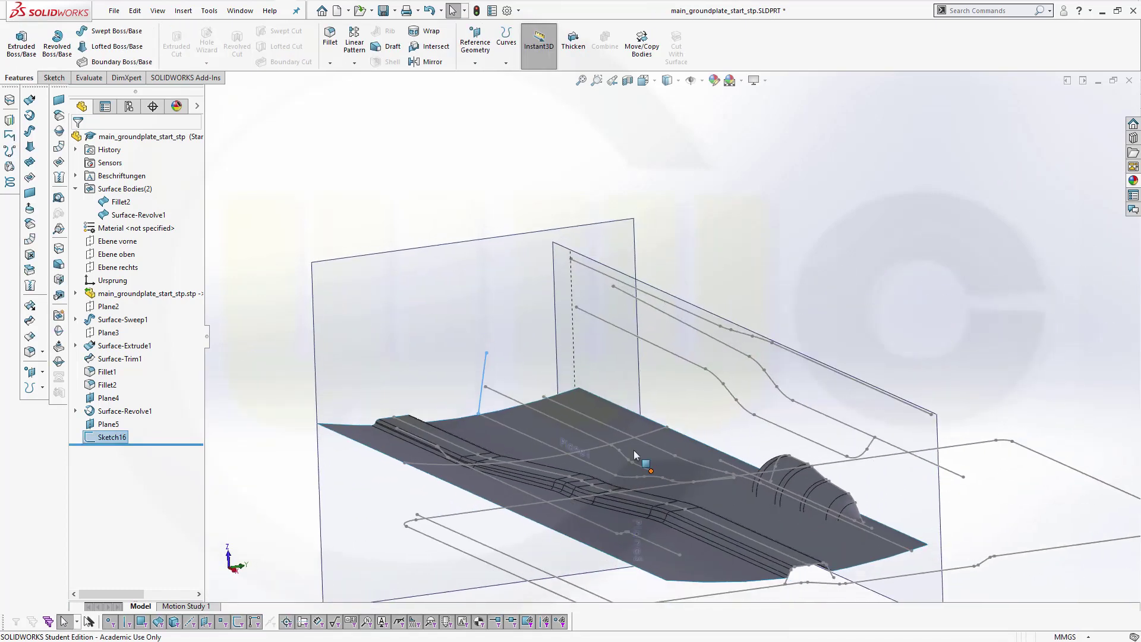
pyautogui.click(323, 198)
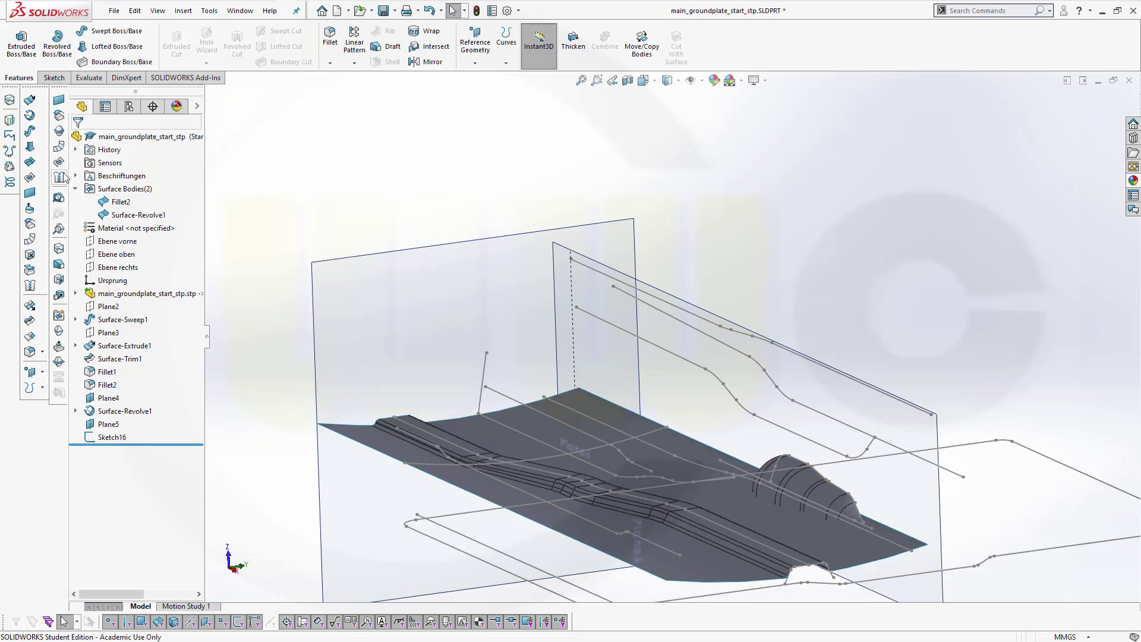
pyautogui.click(113, 438)
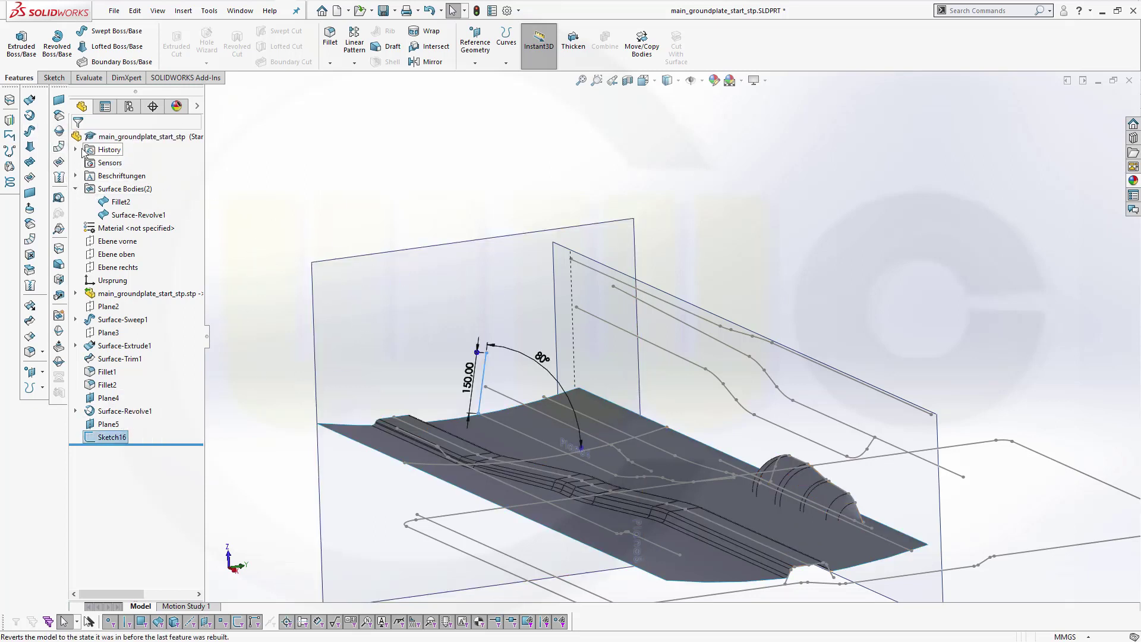
pyautogui.click(33, 129)
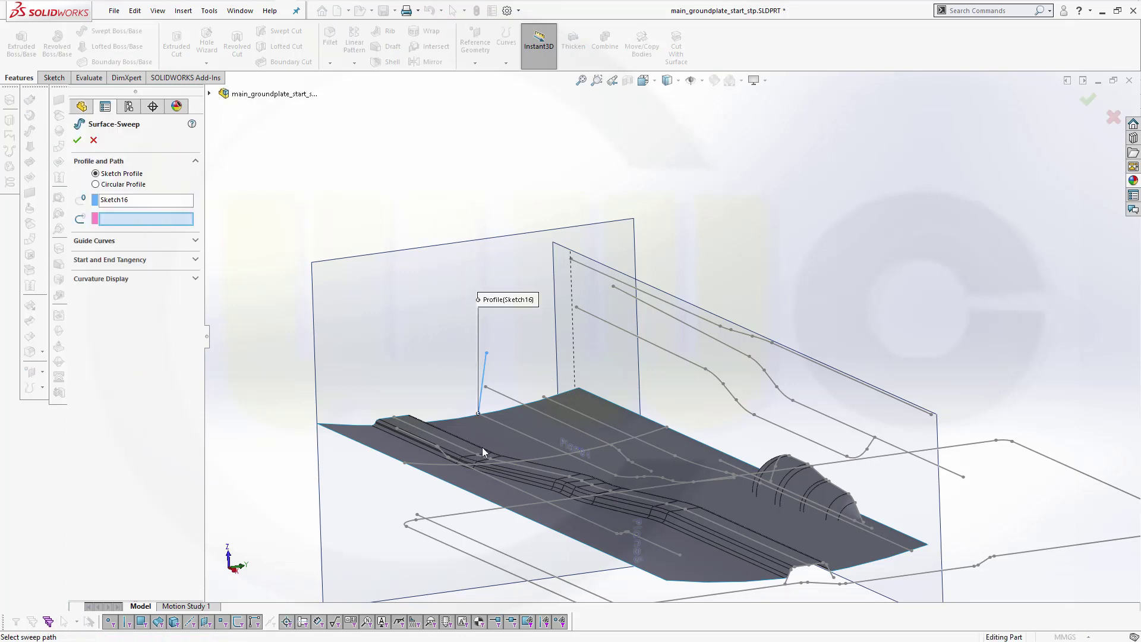
pyautogui.click(510, 430)
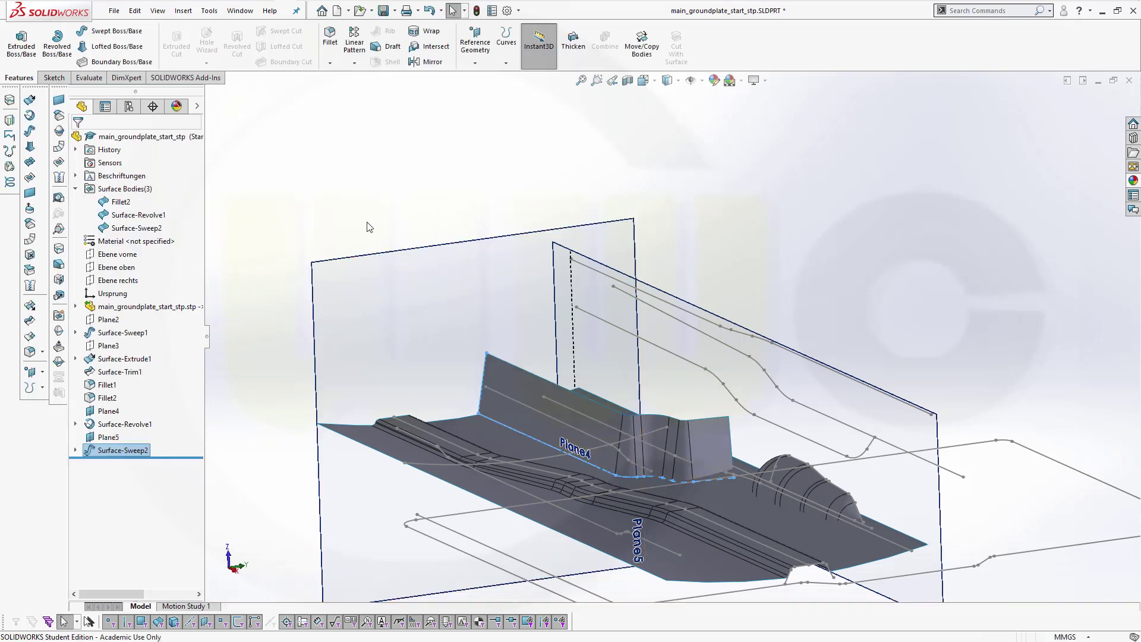
# - Extend the whole lower edge chain of the swept wall by a distance of 100 mm, using the same-surface extension type
pyautogui.moveTo(378, 204); pyautogui.dragTo(306, 233, button='middle')
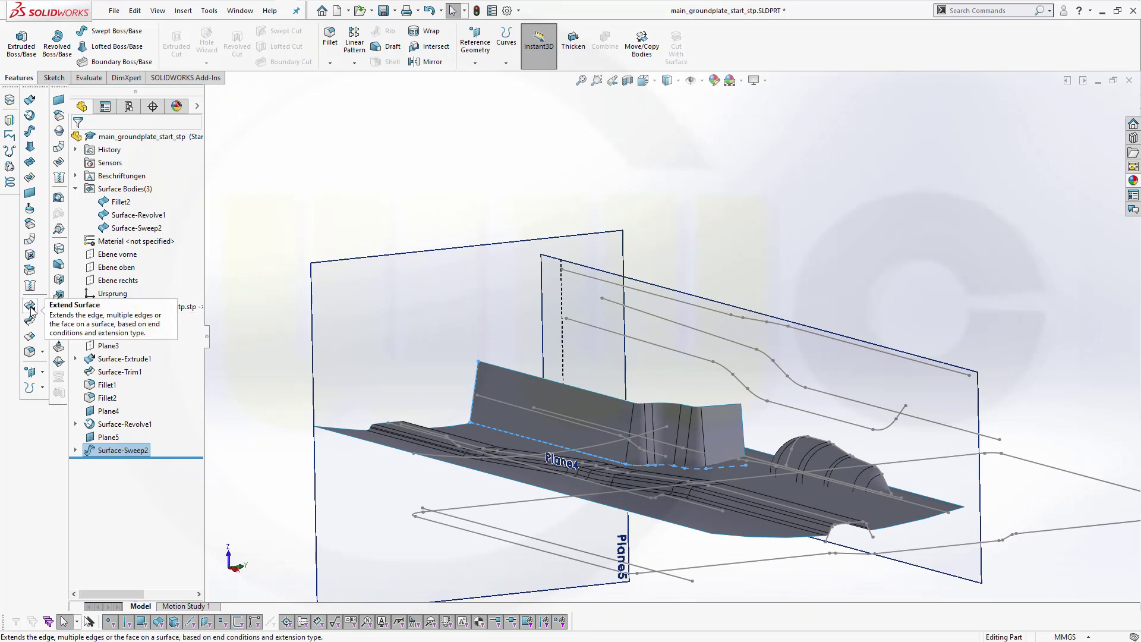
pyautogui.click(58, 315)
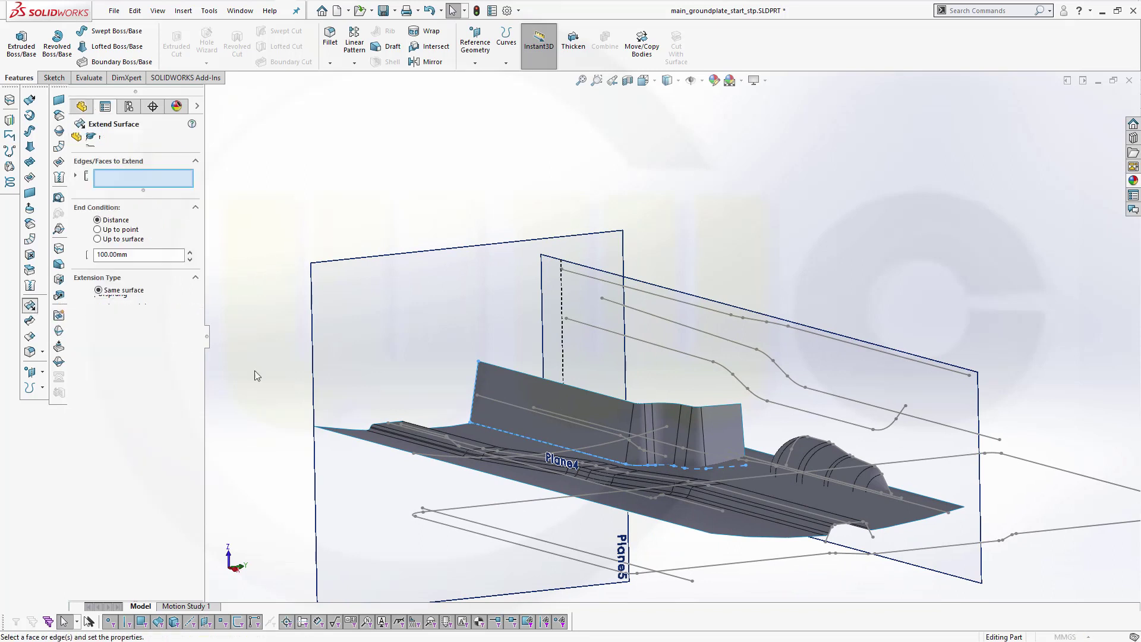
pyautogui.click(530, 437)
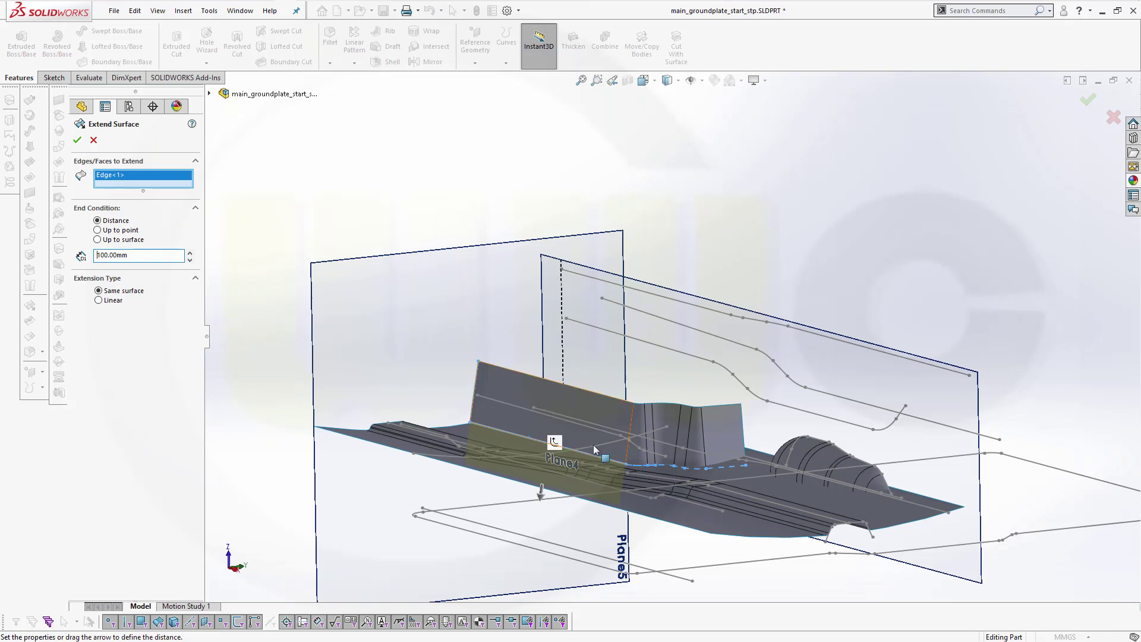
pyautogui.scroll(-3, 645, 466)
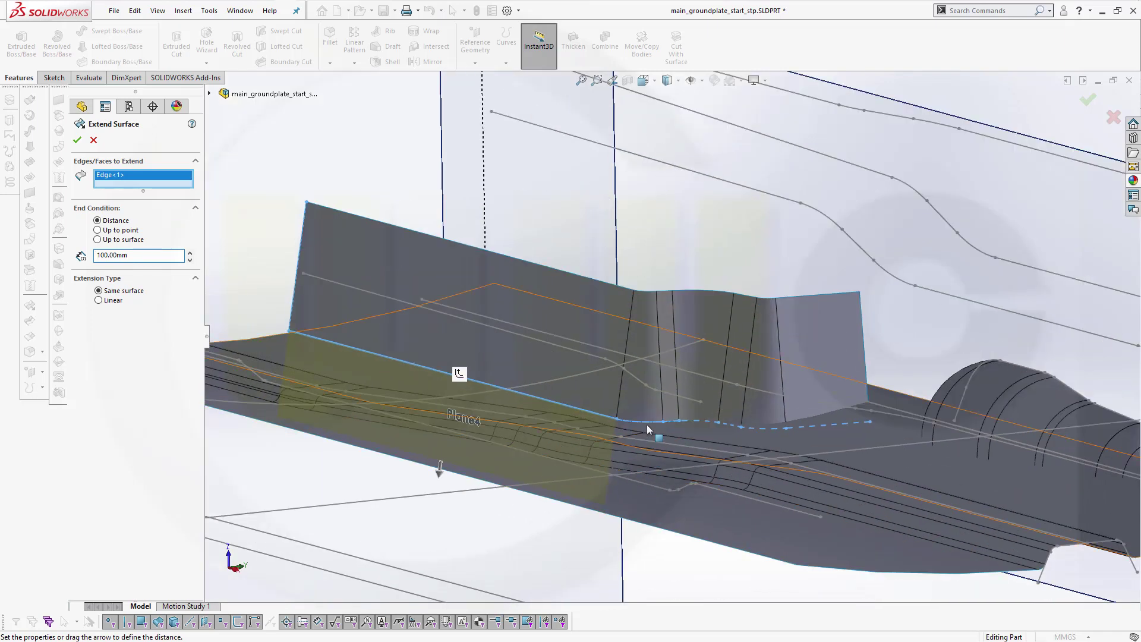
pyautogui.click(648, 421)
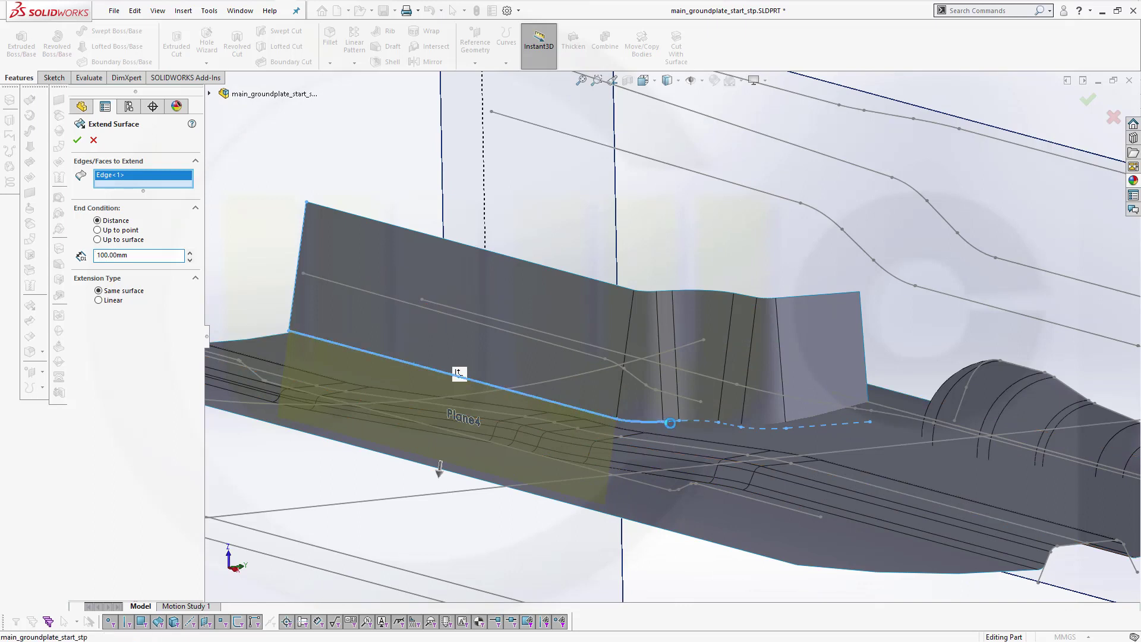
pyautogui.click(677, 421)
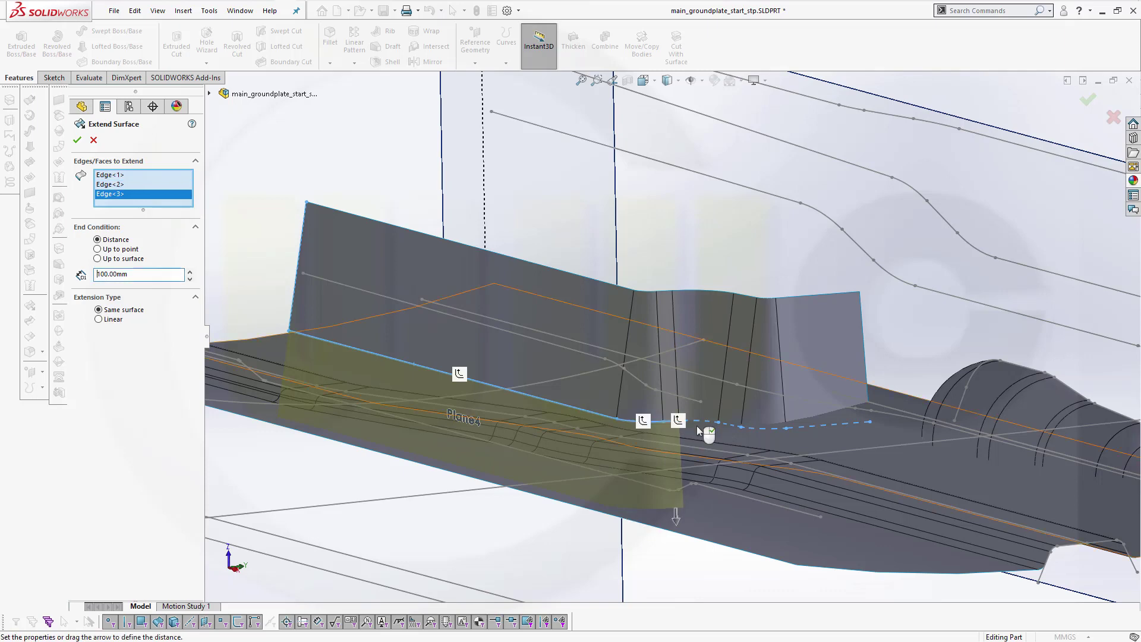
pyautogui.click(696, 426)
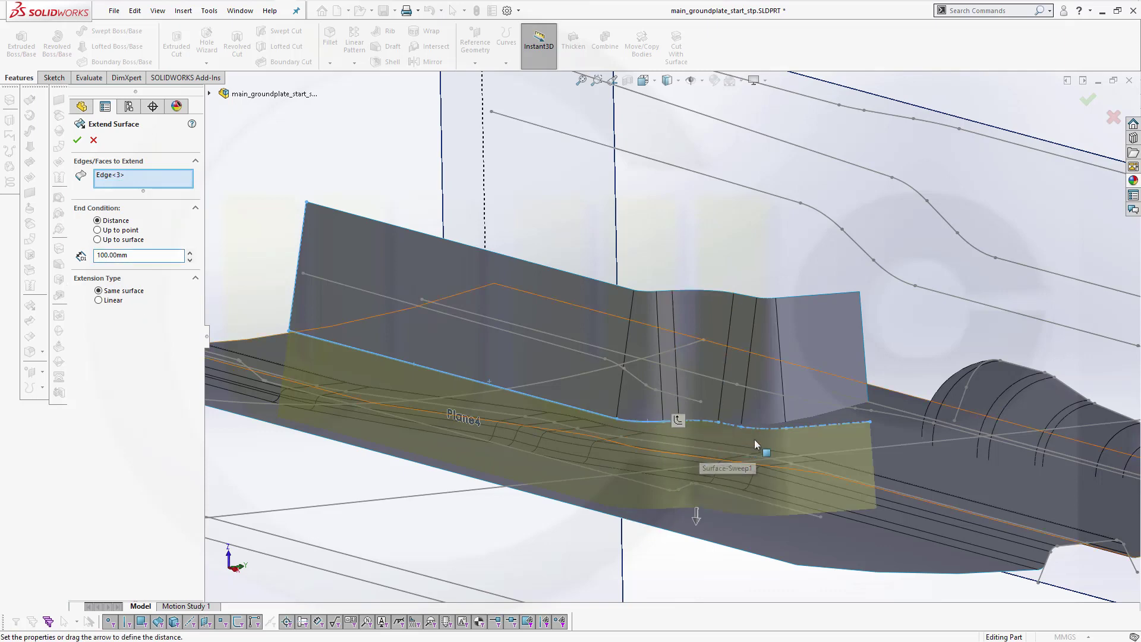
pyautogui.moveTo(821, 436)
pyautogui.mouseDown(button='middle')
pyautogui.moveTo(815, 457)
pyautogui.moveTo(805, 451)
pyautogui.mouseUp(button='middle')
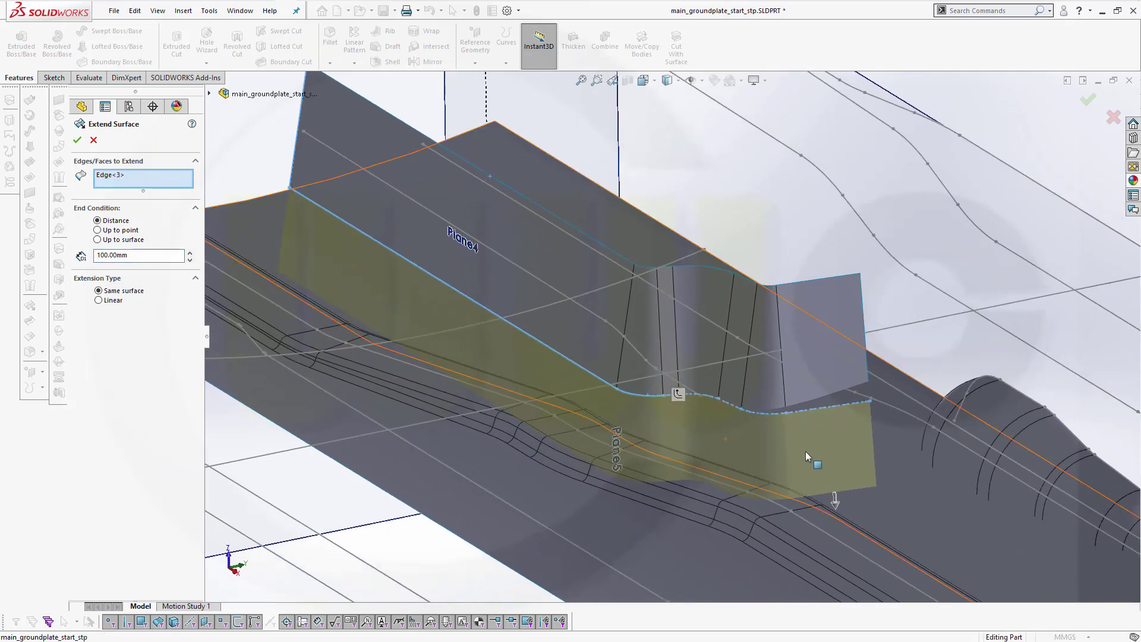
pyautogui.click(77, 143)
# - Hide the reference plane Plane5 at the end of the swept wall
pyautogui.moveTo(323, 294); pyautogui.dragTo(700, 387, button='middle')
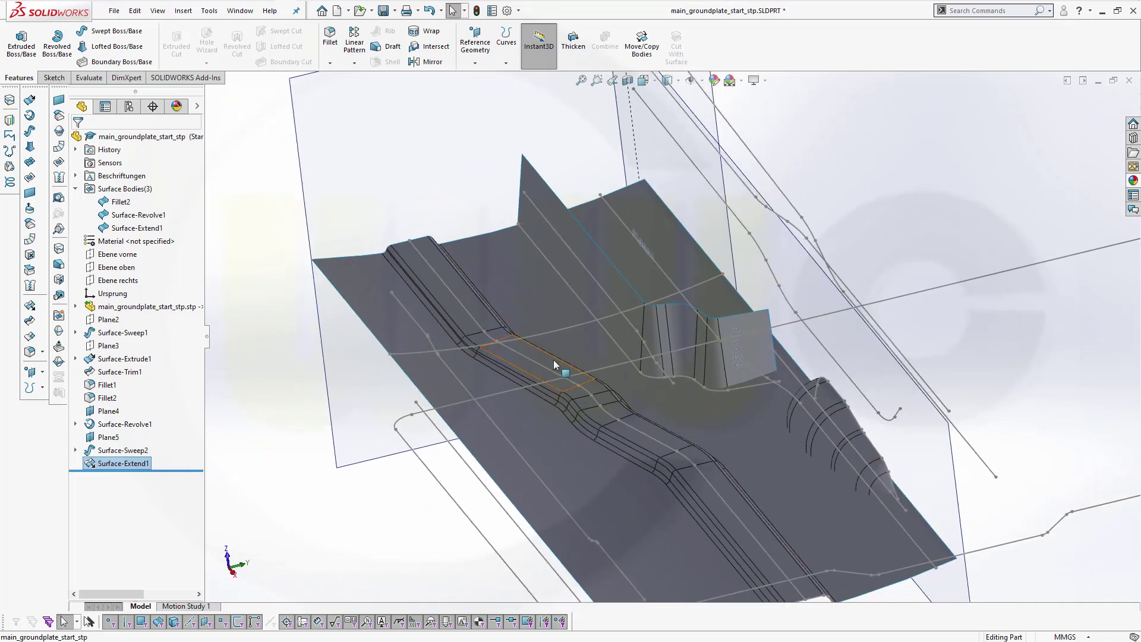
pyautogui.moveTo(535, 364); pyautogui.dragTo(334, 237, button='middle')
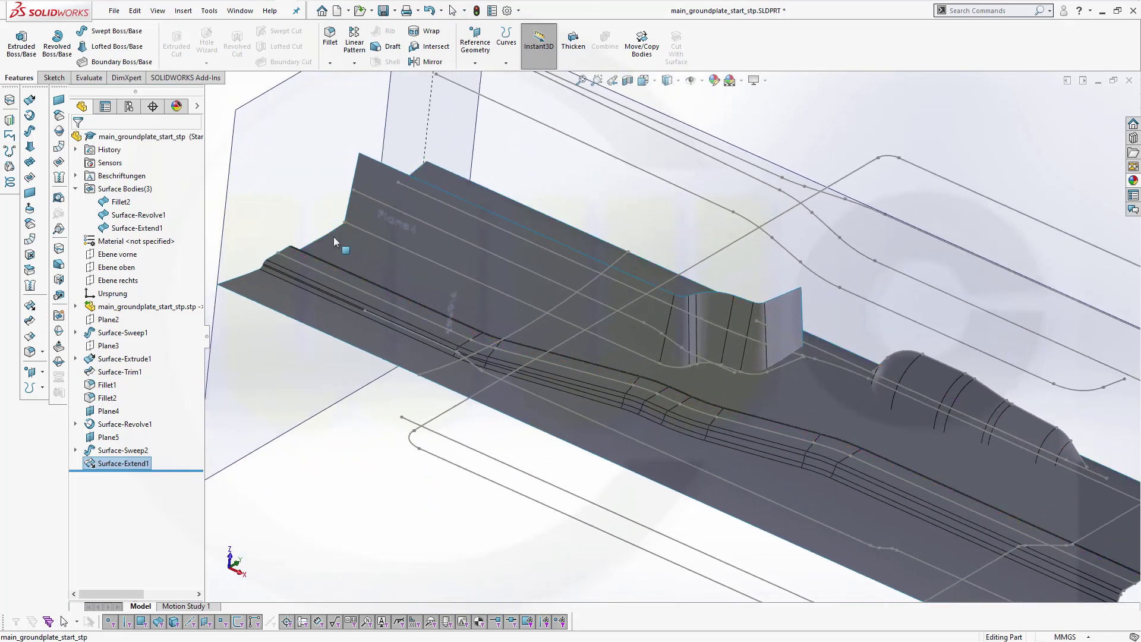
pyautogui.scroll(-3, 356, 217)
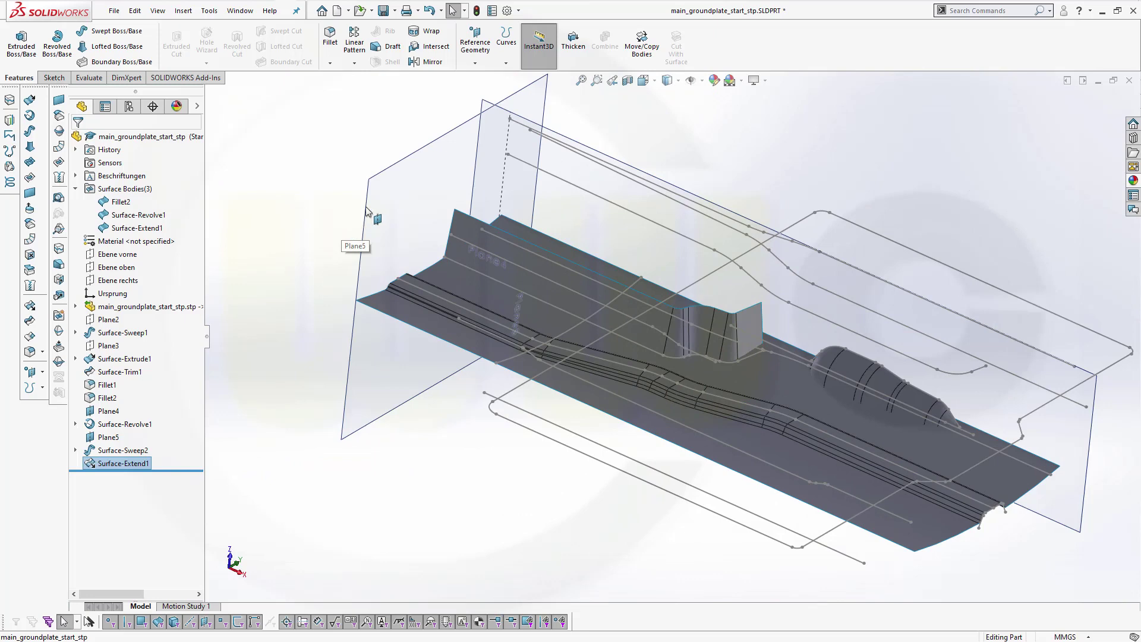
pyautogui.click(387, 173)
pyautogui.click(441, 127)
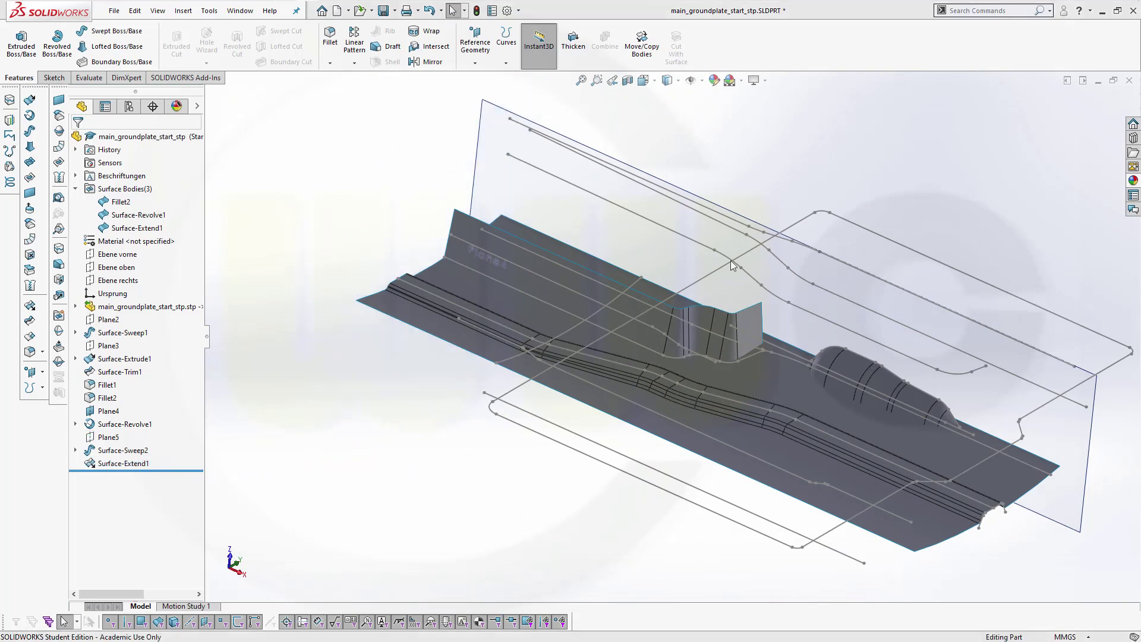
# - Open a new sketch on the standard plane Ebene oben
pyautogui.moveTo(650, 277); pyautogui.dragTo(487, 362, button='middle')
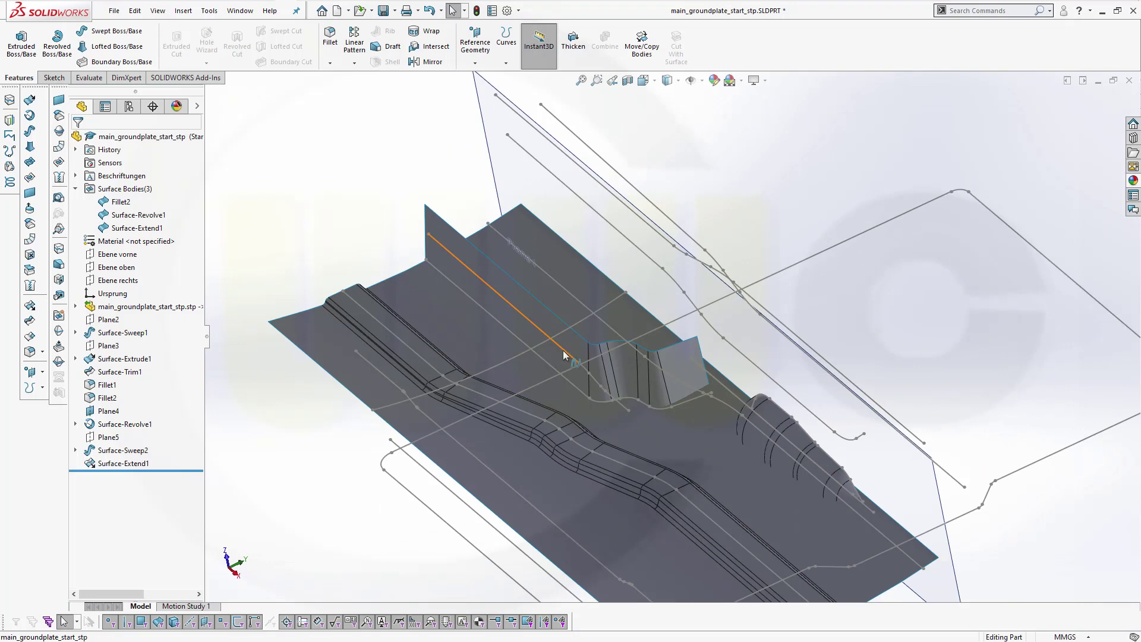
pyautogui.press('z')
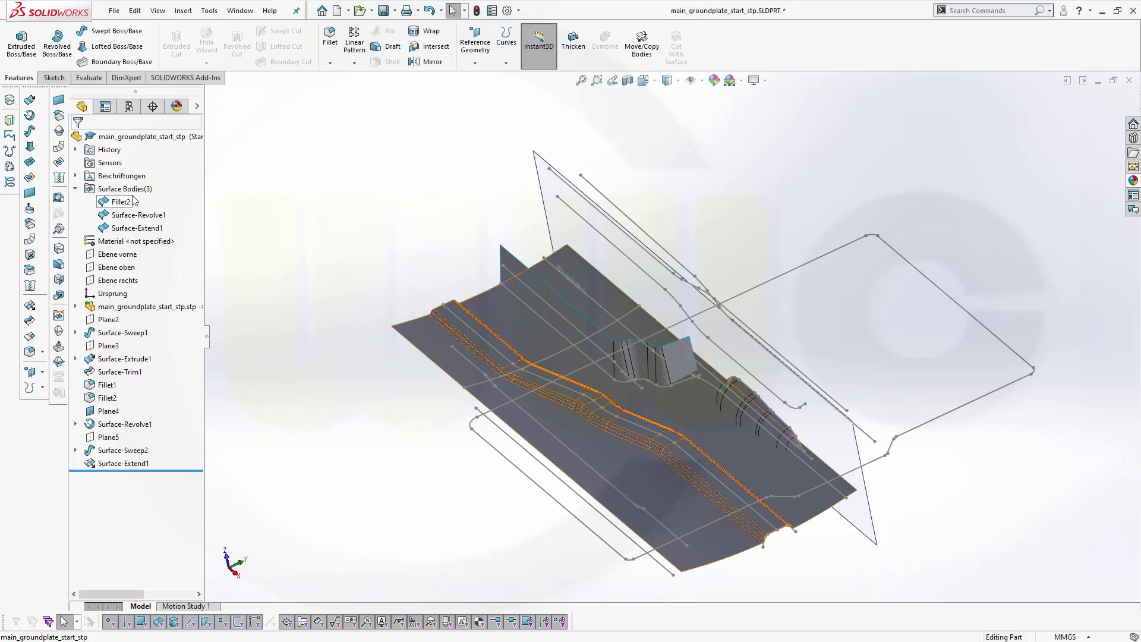
pyautogui.click(116, 268)
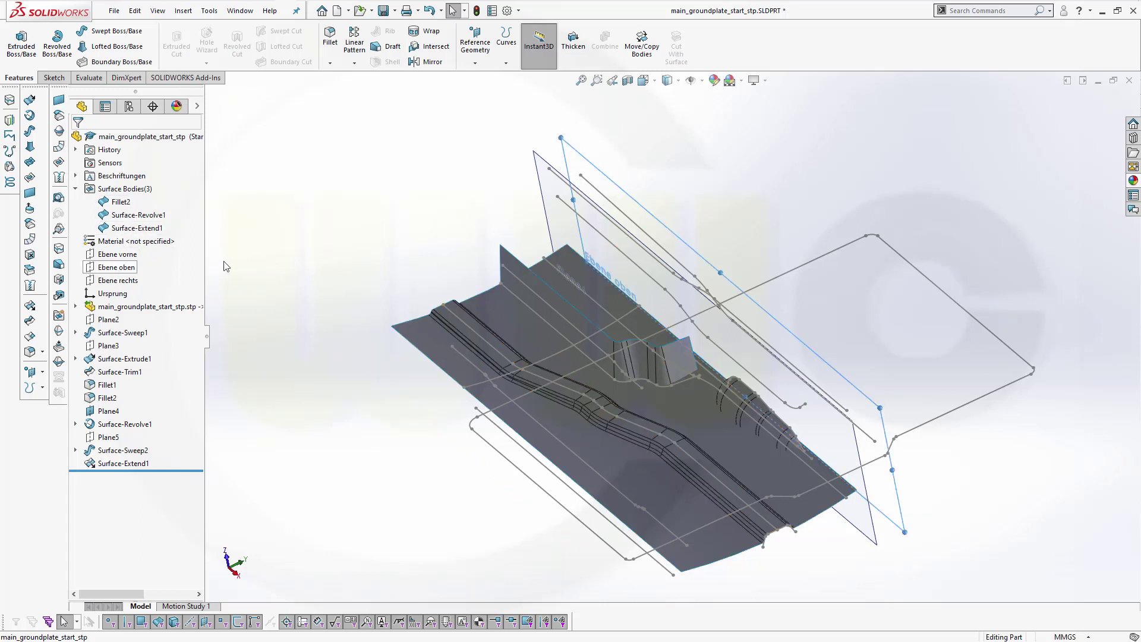
pyautogui.click(614, 186)
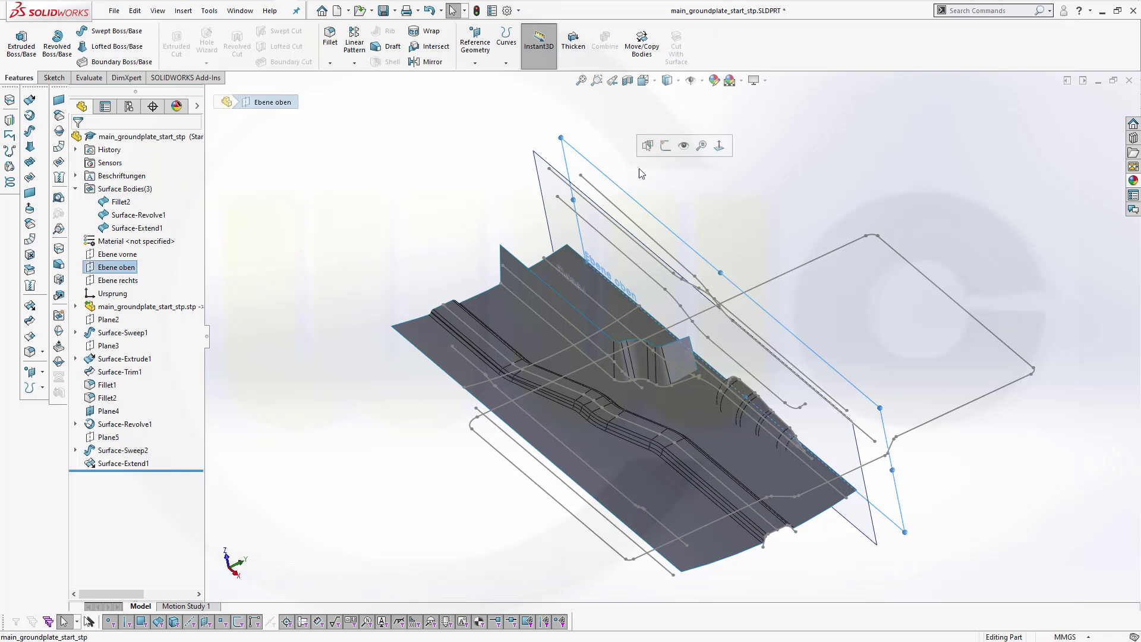
pyautogui.click(663, 148)
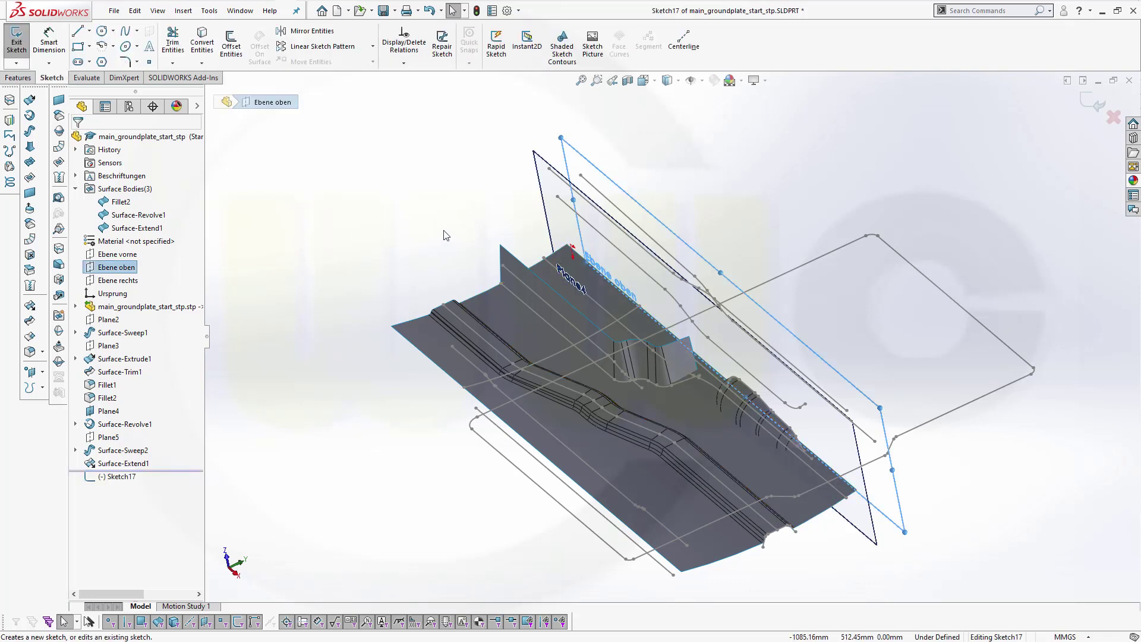
# - Convert the two connected imported curve chains near the swept wall's face into sketch entities and finish the sketch
pyautogui.click(202, 41)
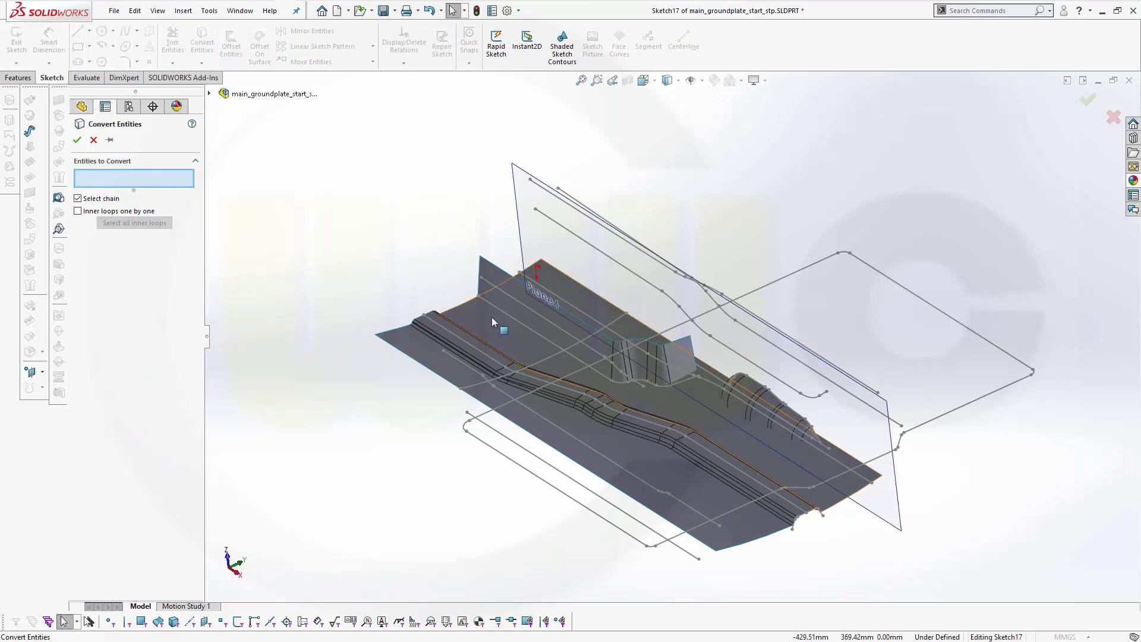
pyautogui.click(541, 312)
pyautogui.scroll(-4, 619, 399)
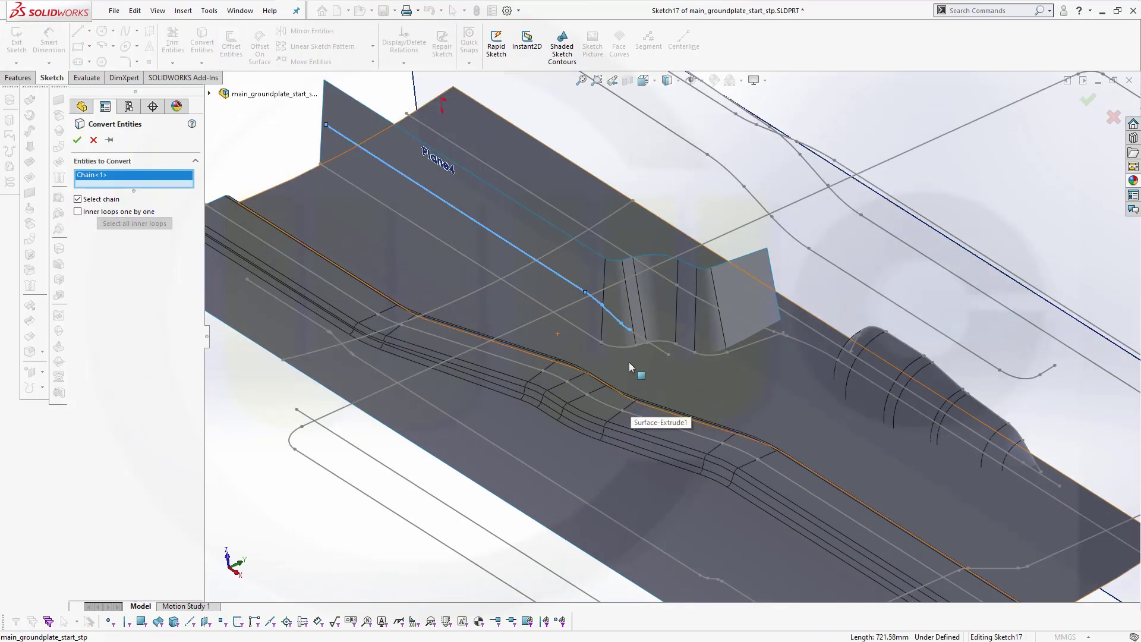
pyautogui.scroll(-2, 630, 359)
pyautogui.click(649, 333)
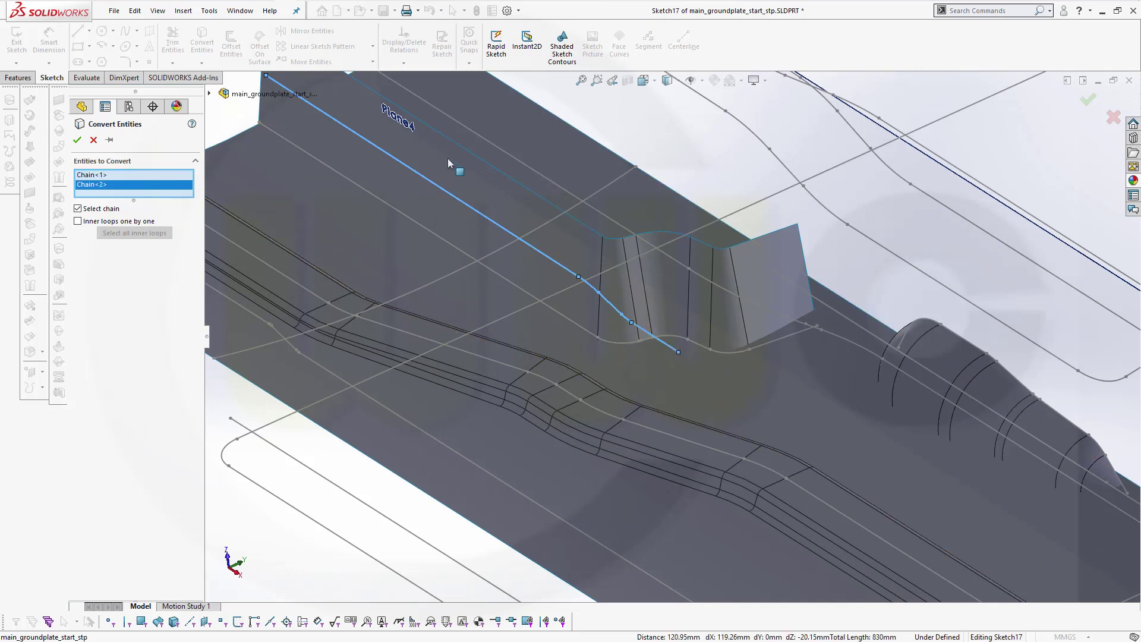
pyautogui.click(76, 139)
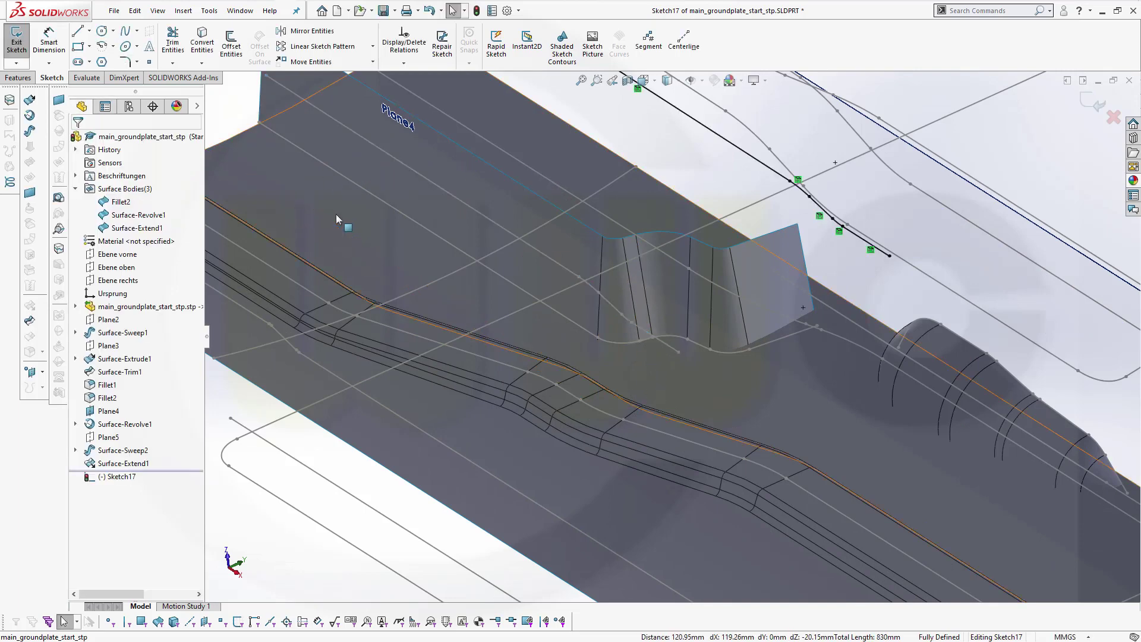
pyautogui.scroll(3, 501, 287)
pyautogui.scroll(-2, 627, 306)
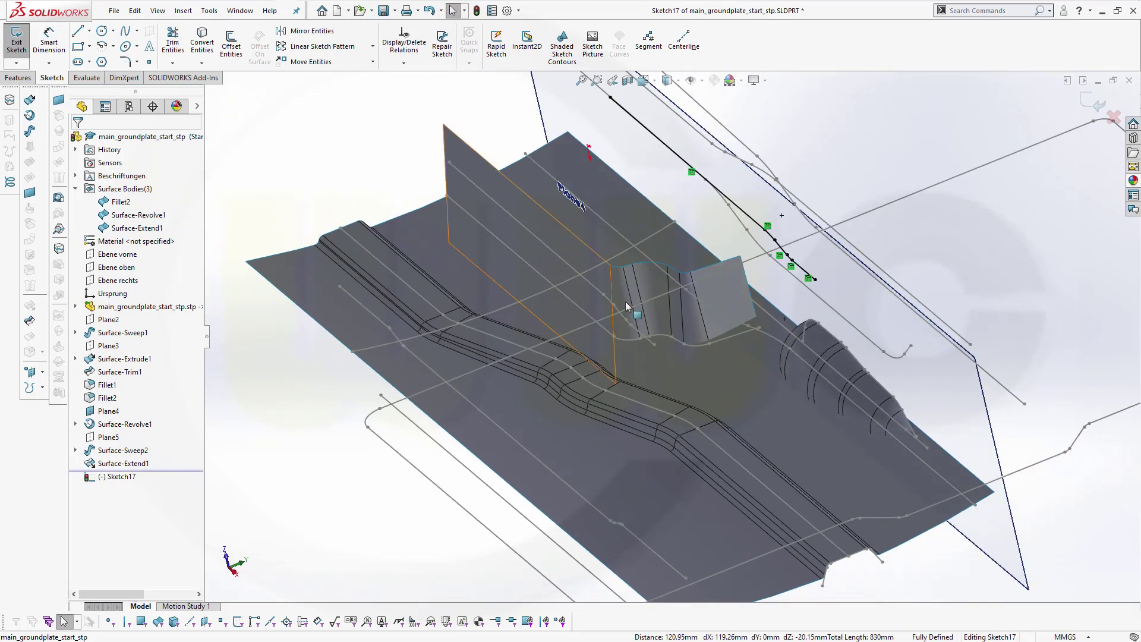
pyautogui.click(1096, 106)
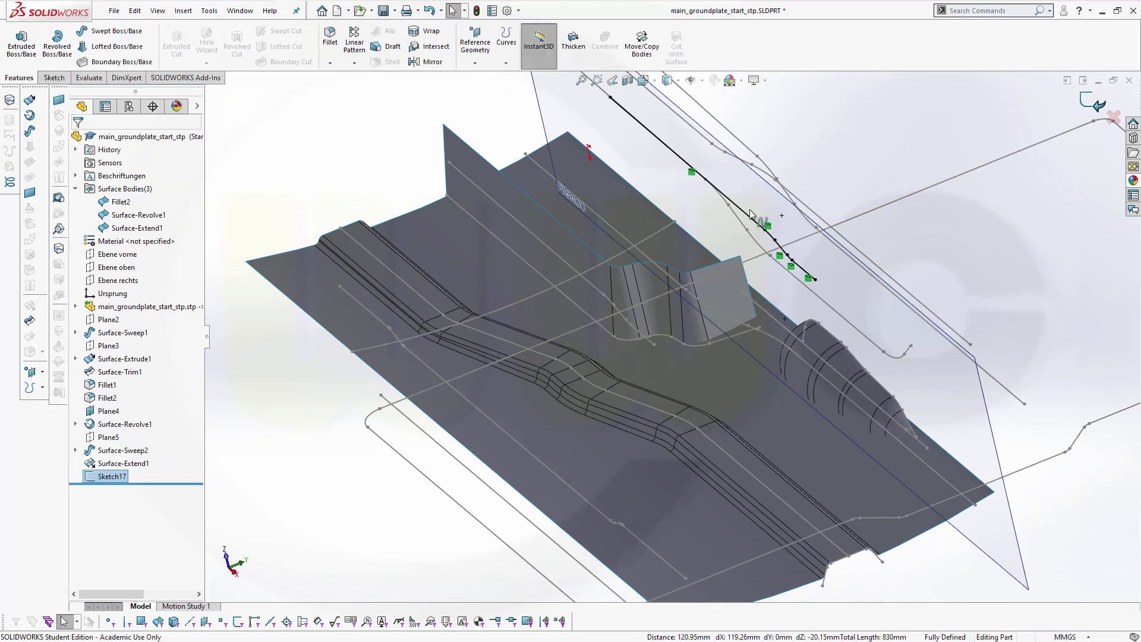
# - Start an extruded surface from the converted curve chain and reverse its direction towards the swept wall
pyautogui.moveTo(790, 179); pyautogui.dragTo(812, 174, button='middle')
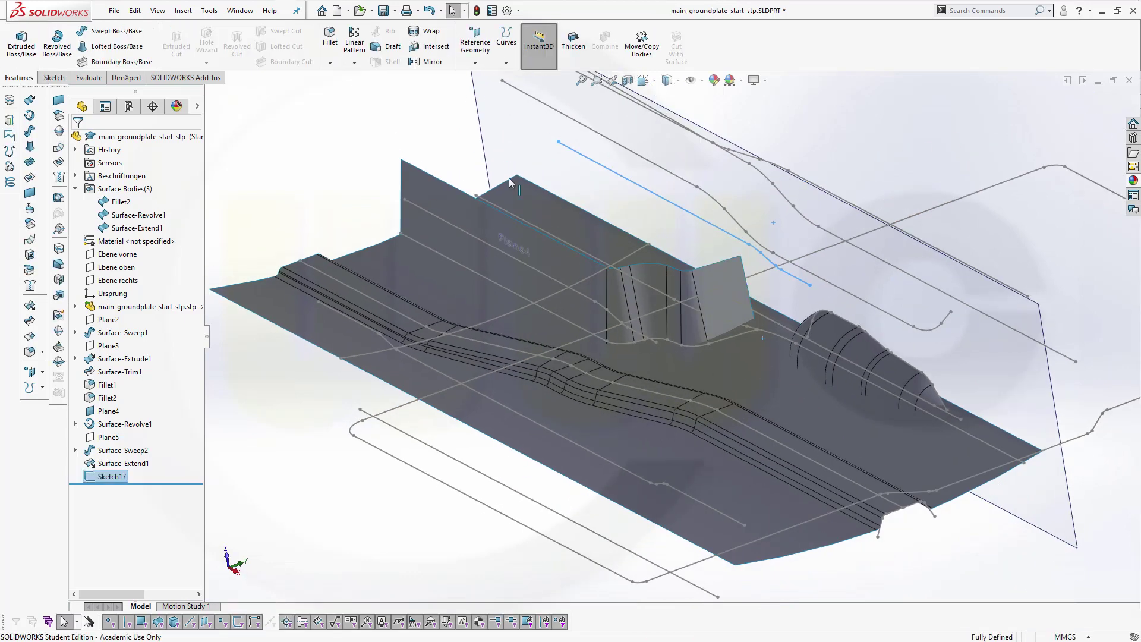
pyautogui.click(257, 132)
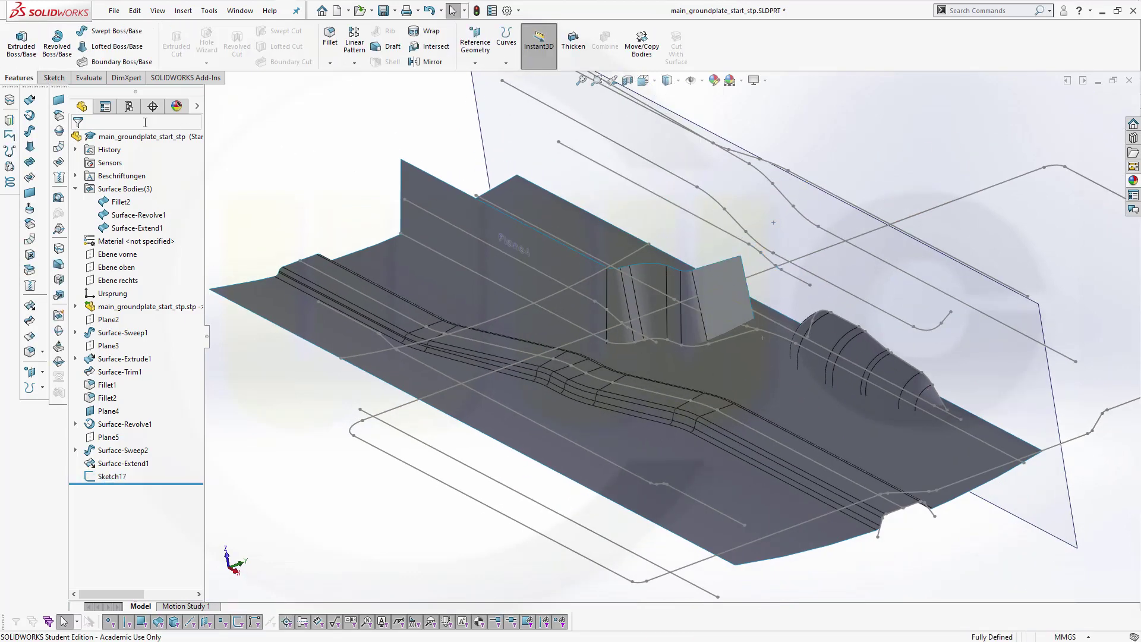
pyautogui.click(29, 100)
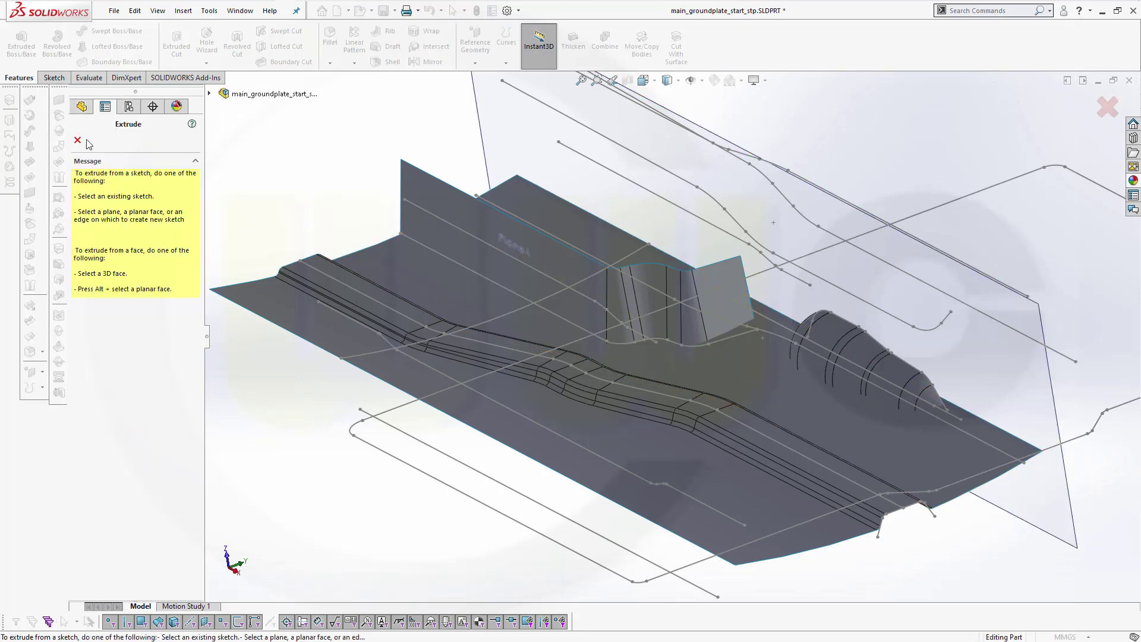
pyautogui.press('Escape')
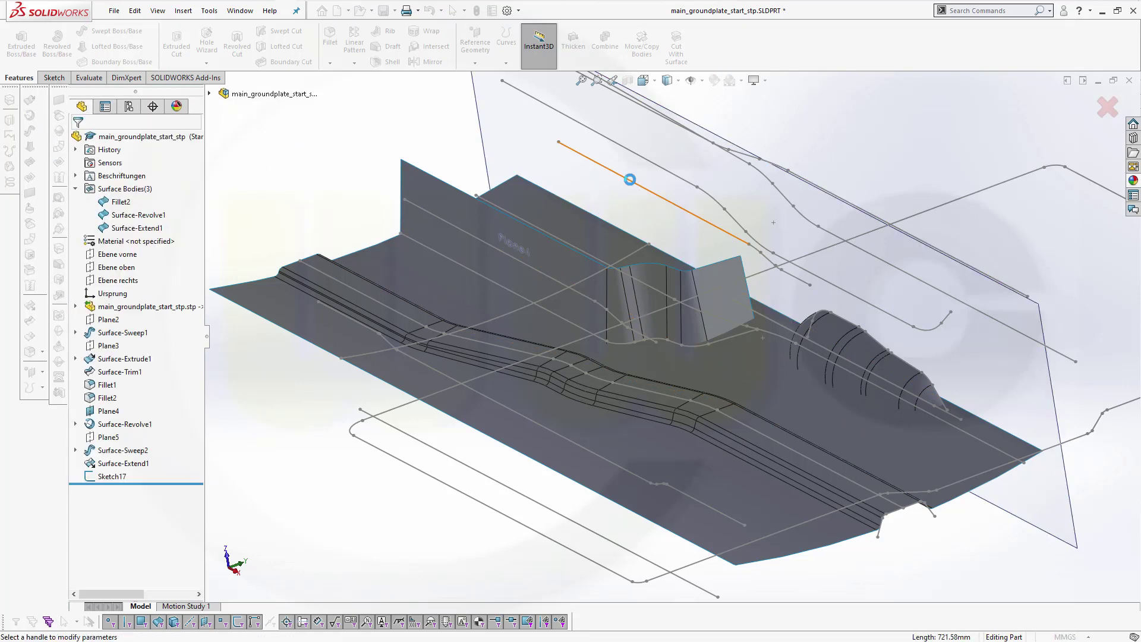
pyautogui.click(630, 179)
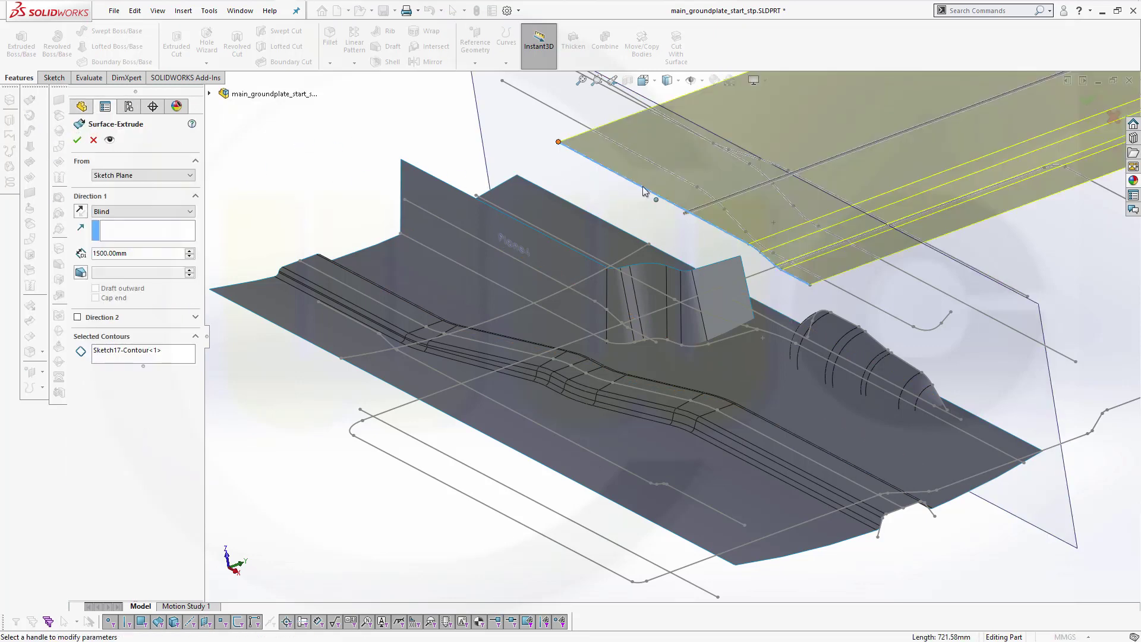
pyautogui.click(81, 213)
pyautogui.moveTo(281, 294); pyautogui.dragTo(245, 300, button='middle')
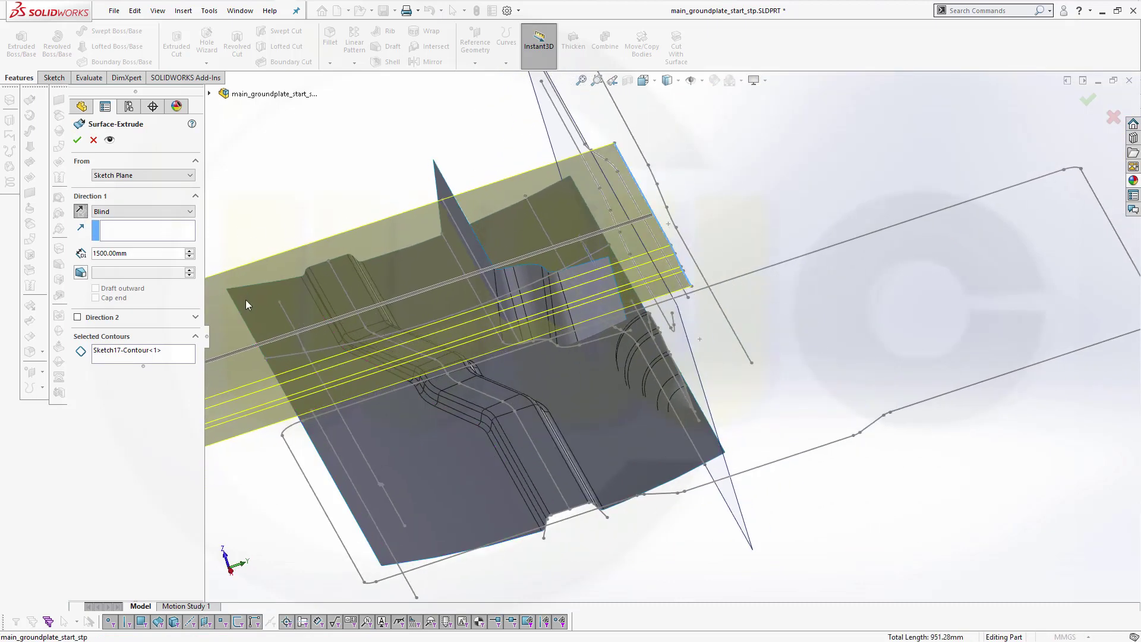
# - Set the surface extrusion's blind depth to 400 mm and create it across the swept wall
pyautogui.doubleClick(137, 250)
pyautogui.write('350')
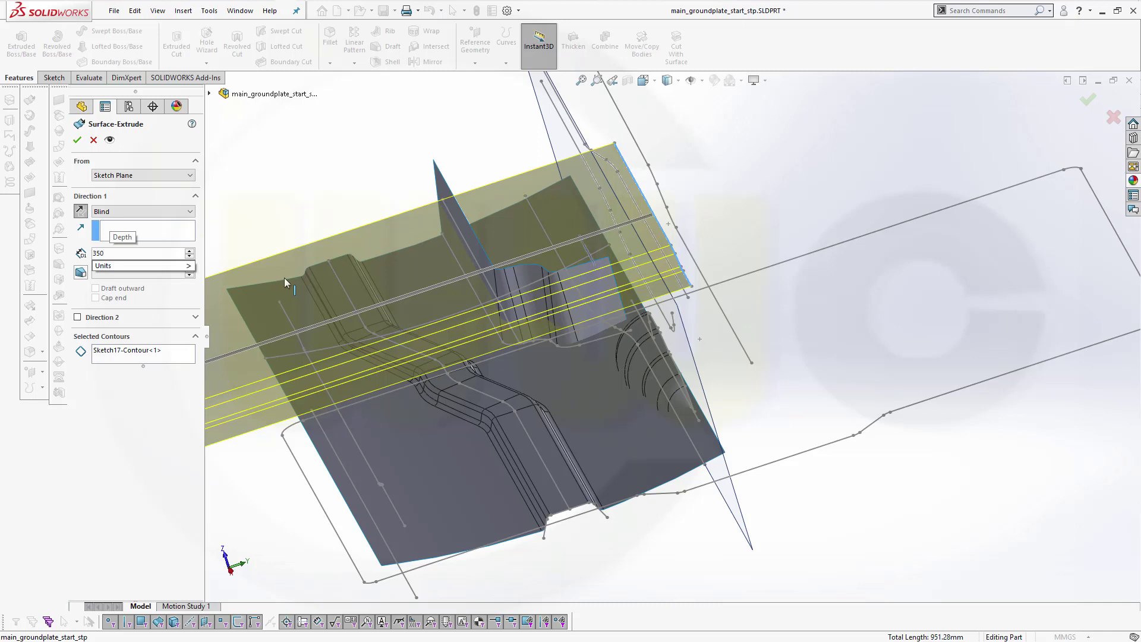
pyautogui.press('Return')
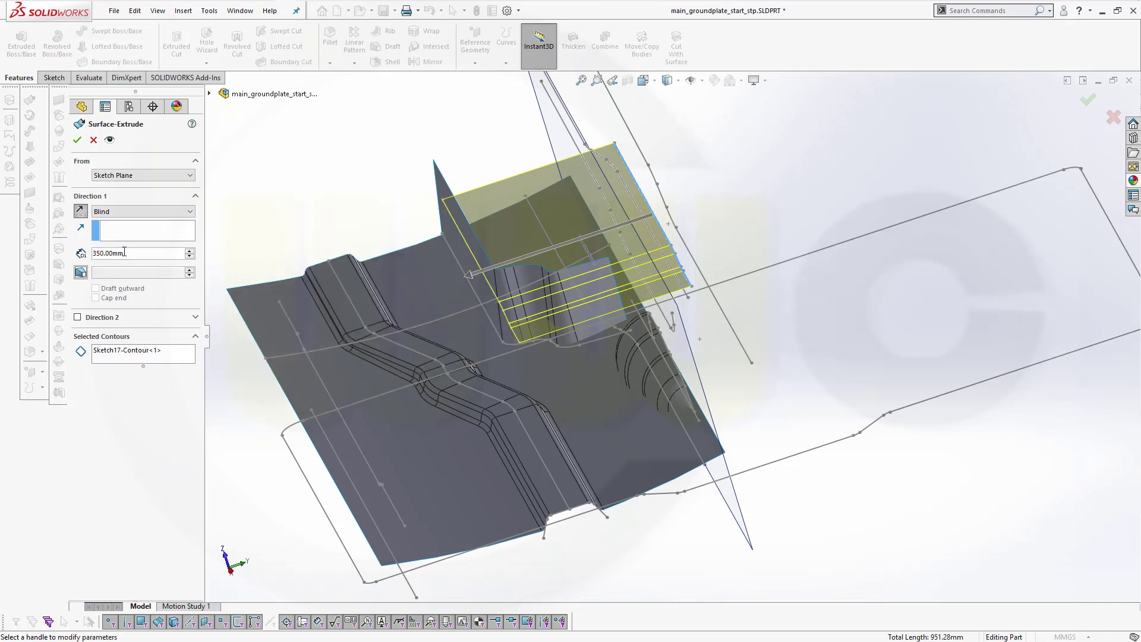
pyautogui.write('400')
pyautogui.press('Return')
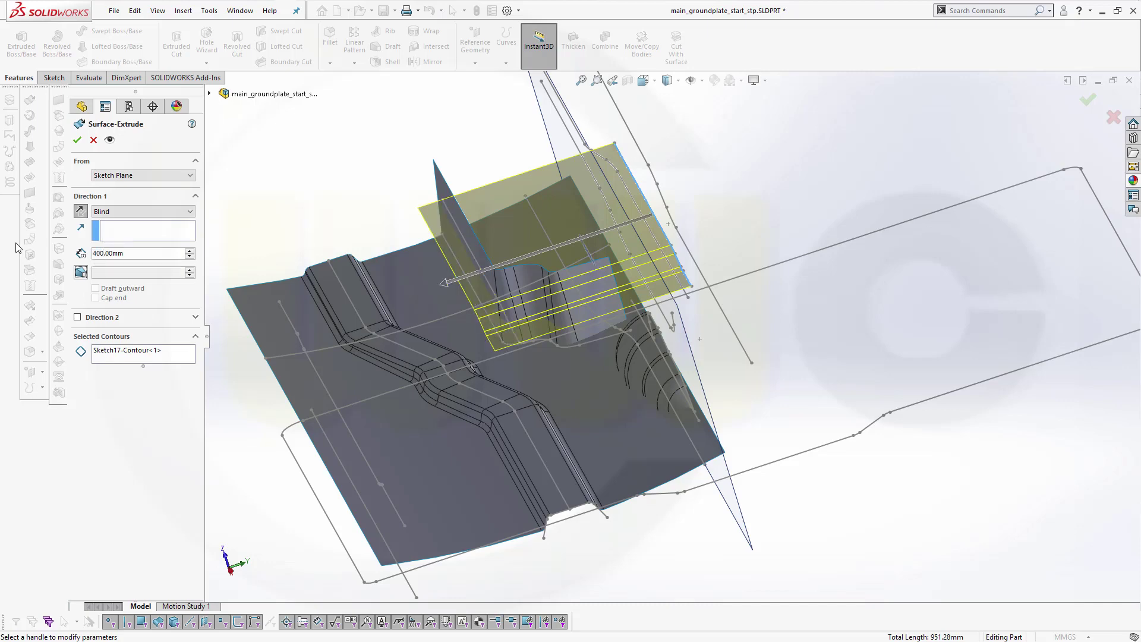
pyautogui.moveTo(356, 369); pyautogui.dragTo(355, 345, button='middle')
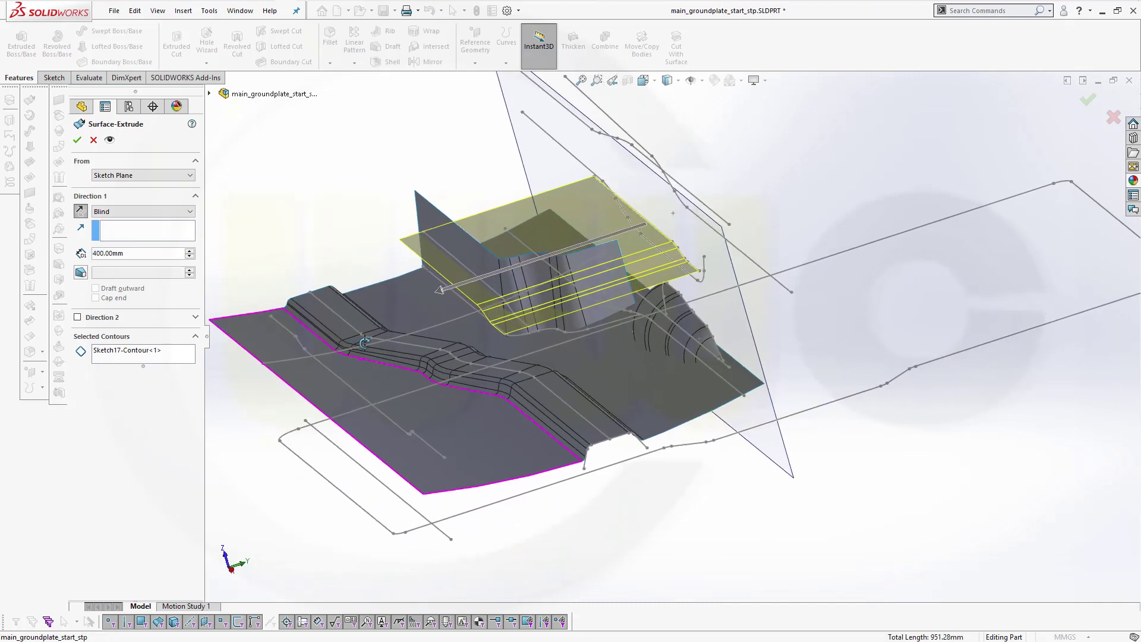
pyautogui.click(77, 141)
# - Add a face fillet with a symmetric 10 mm radius between the extended swept wall and the new extruded surface
pyautogui.moveTo(434, 294); pyautogui.dragTo(484, 307, button='middle')
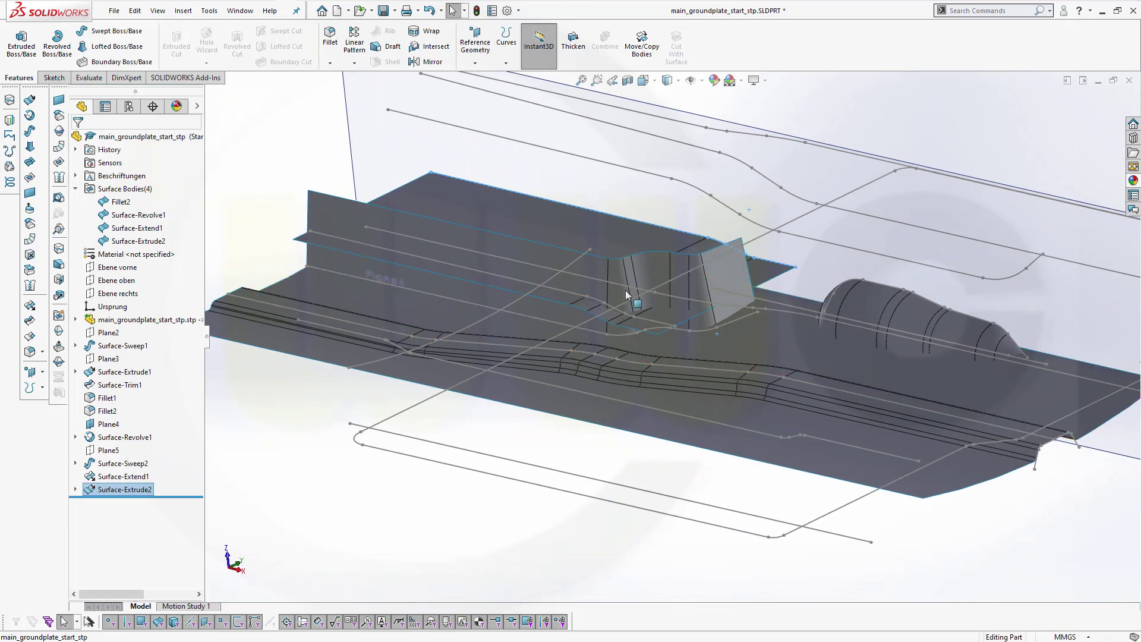
pyautogui.moveTo(604, 359); pyautogui.dragTo(570, 347, button='middle')
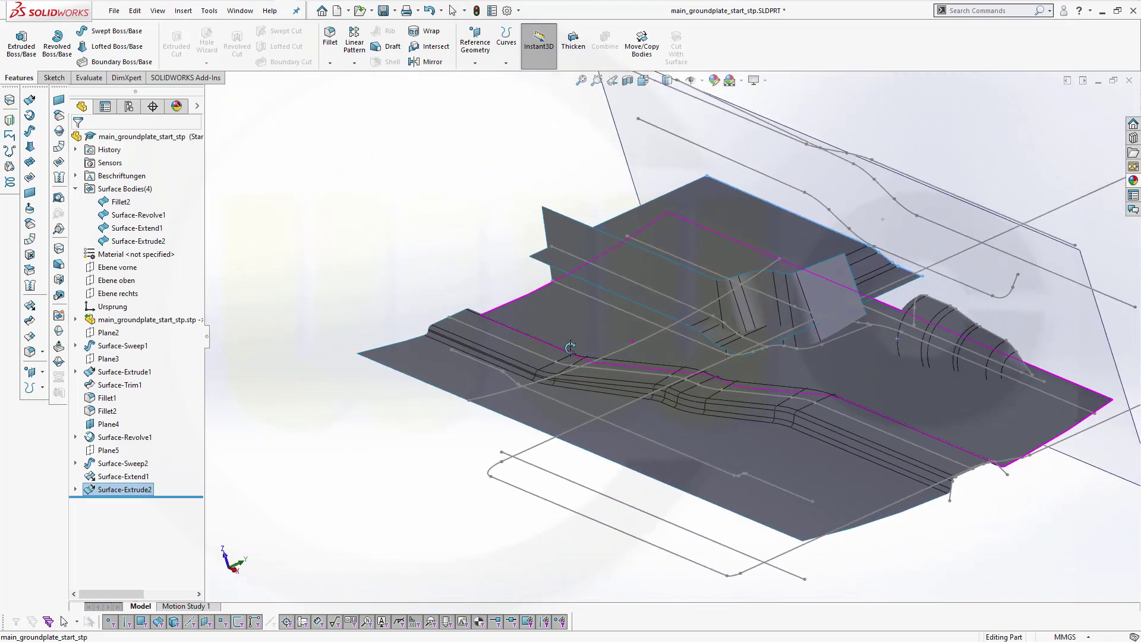
pyautogui.press('Escape')
pyautogui.click(330, 57)
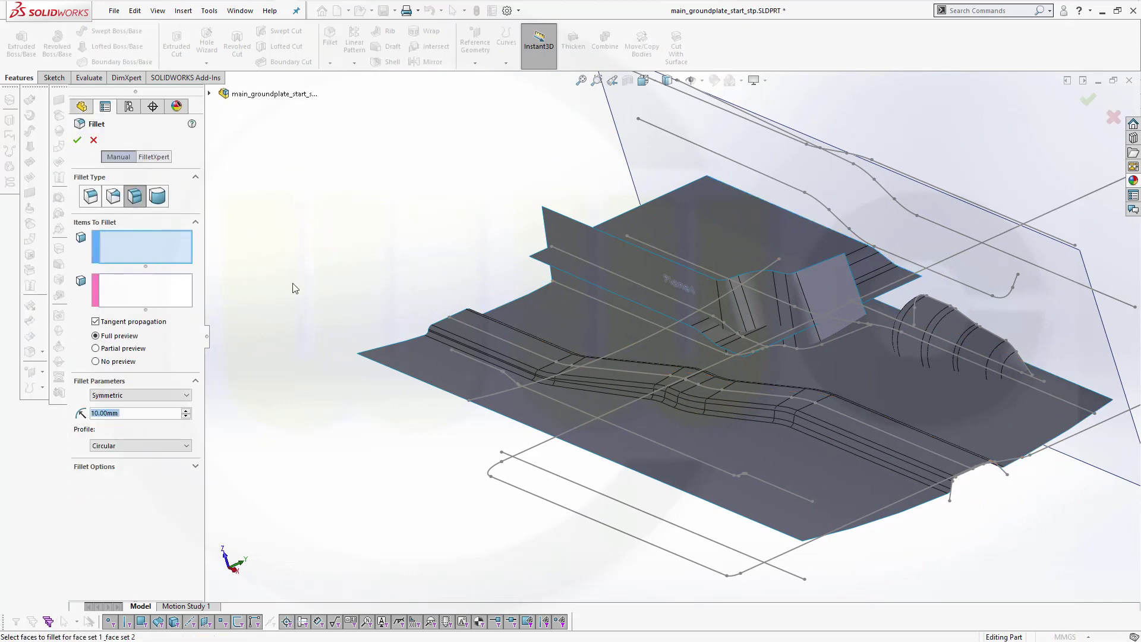
pyautogui.moveTo(463, 298); pyautogui.dragTo(630, 283, button='middle')
pyautogui.click(428, 274)
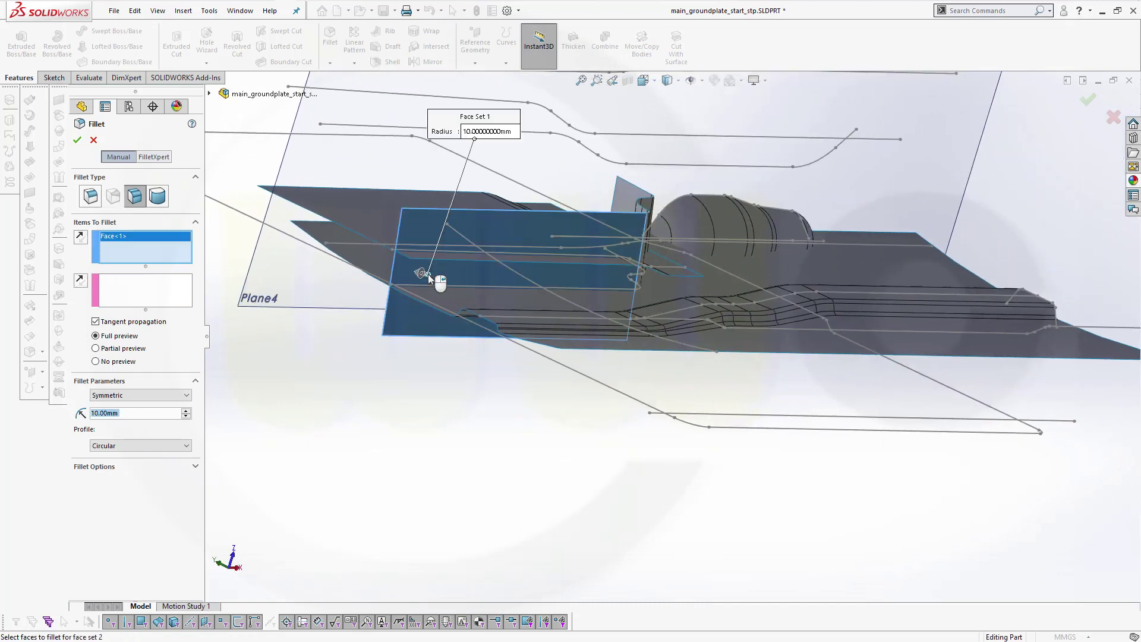
pyautogui.click(137, 291)
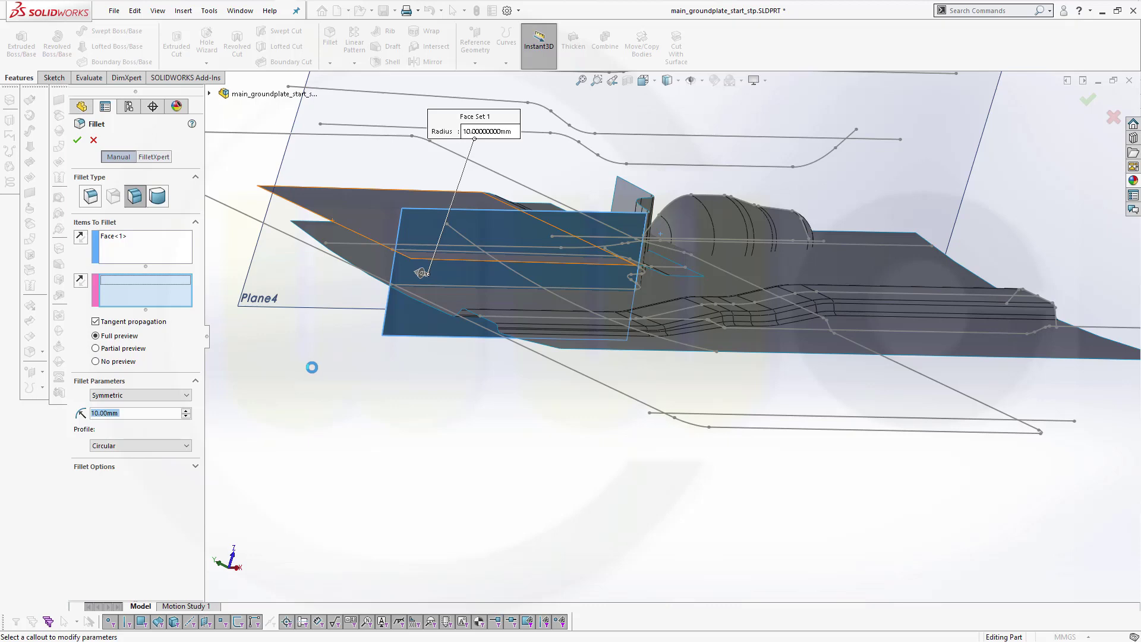
pyautogui.moveTo(363, 372); pyautogui.dragTo(271, 381, button='middle')
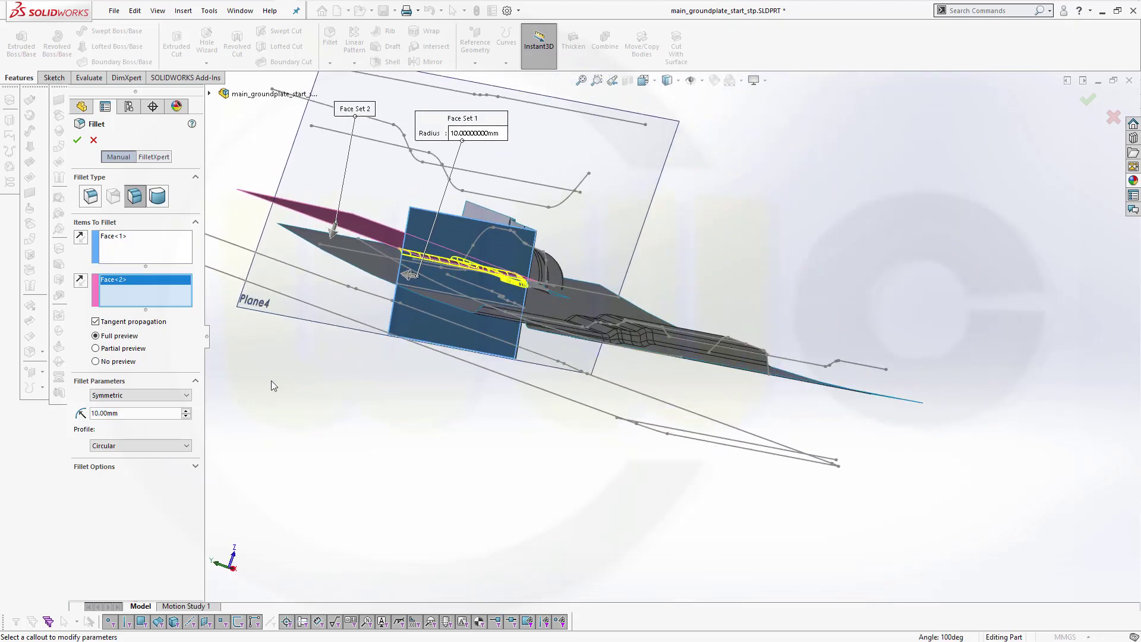
pyautogui.click(78, 141)
# - Temporarily hide the ground plate and the filleted wall bodies and show both again
pyautogui.moveTo(351, 241); pyautogui.dragTo(580, 273, button='middle')
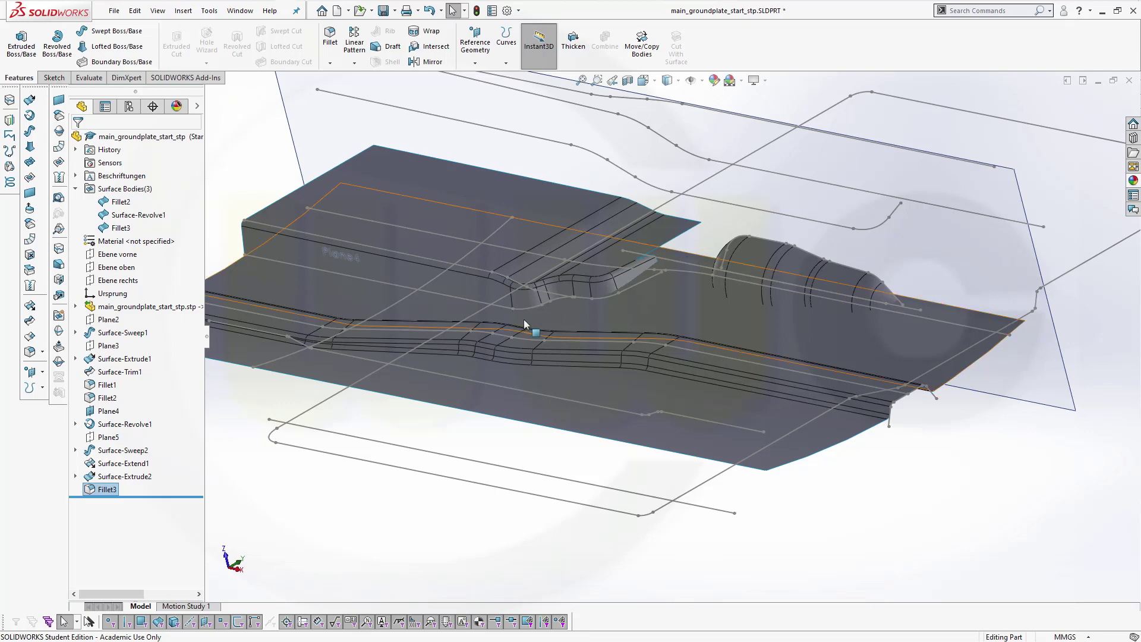
pyautogui.moveTo(530, 324); pyautogui.dragTo(331, 331, button='middle')
pyautogui.press('Tab')
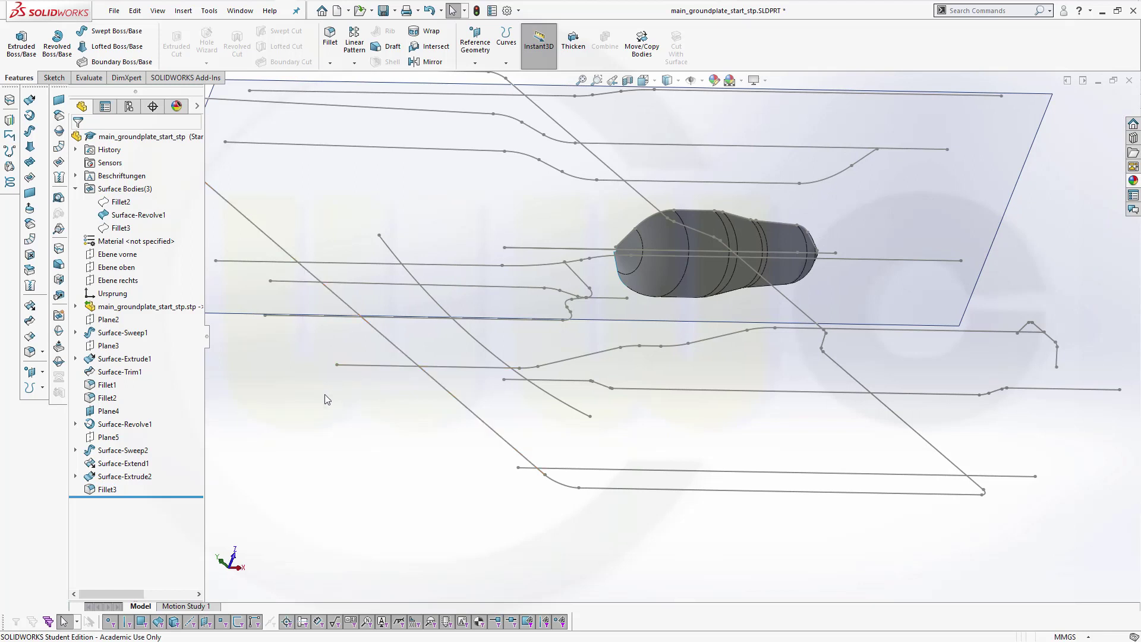
pyautogui.hotkey('shift', 'Tab')
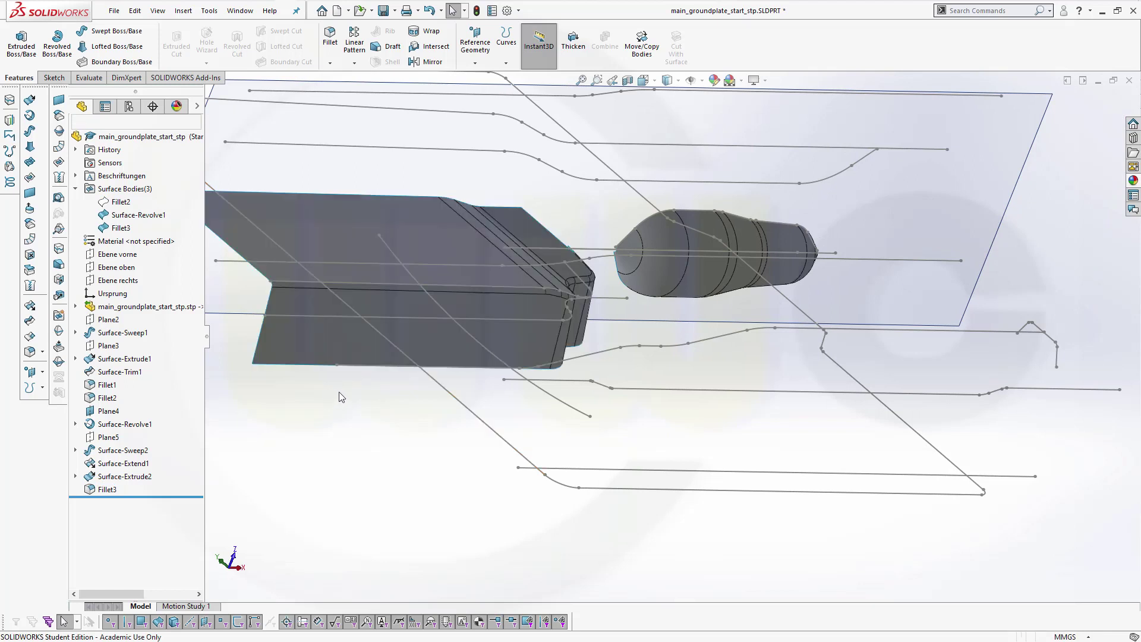
pyautogui.press('f')
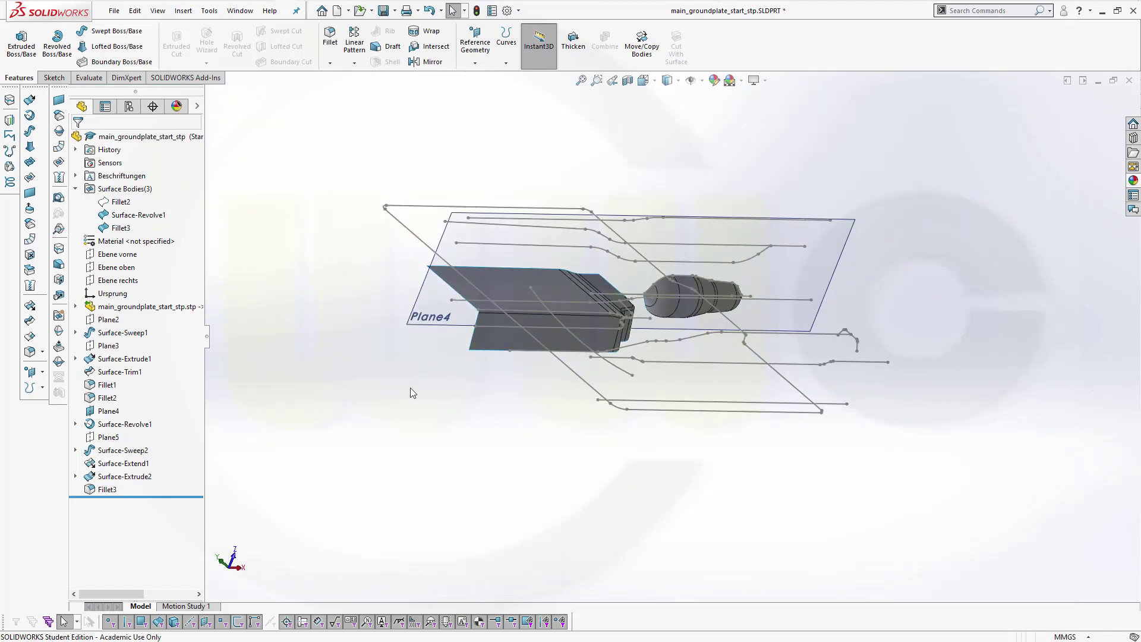
pyautogui.moveTo(400, 387); pyautogui.dragTo(383, 348, button='middle')
pyautogui.scroll(-2, 384, 351)
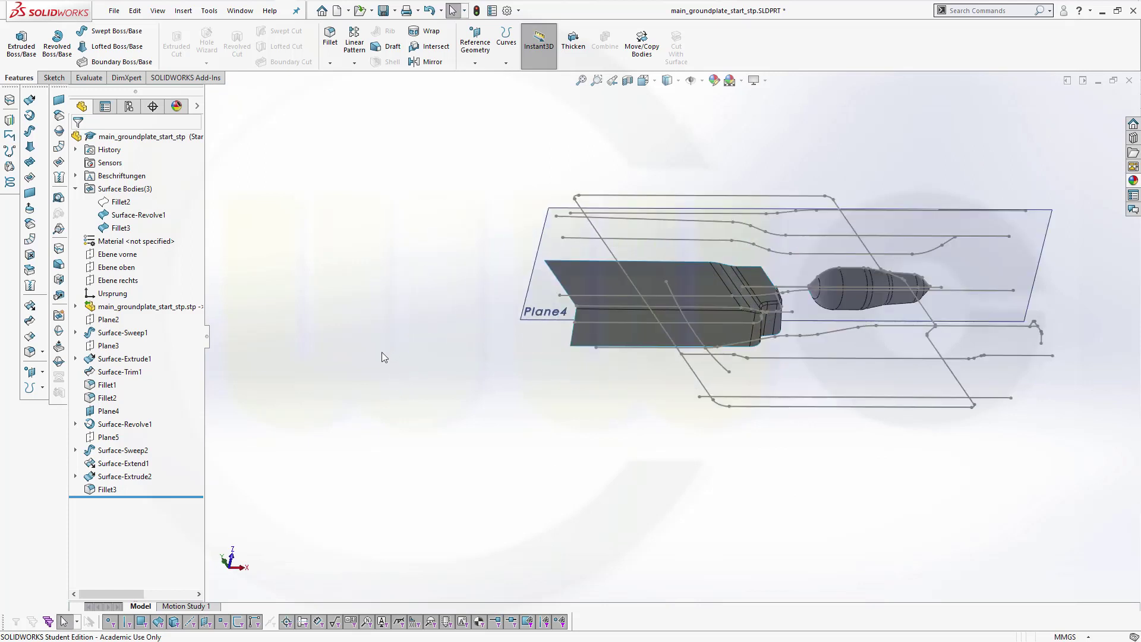
pyautogui.scroll(-1, 494, 376)
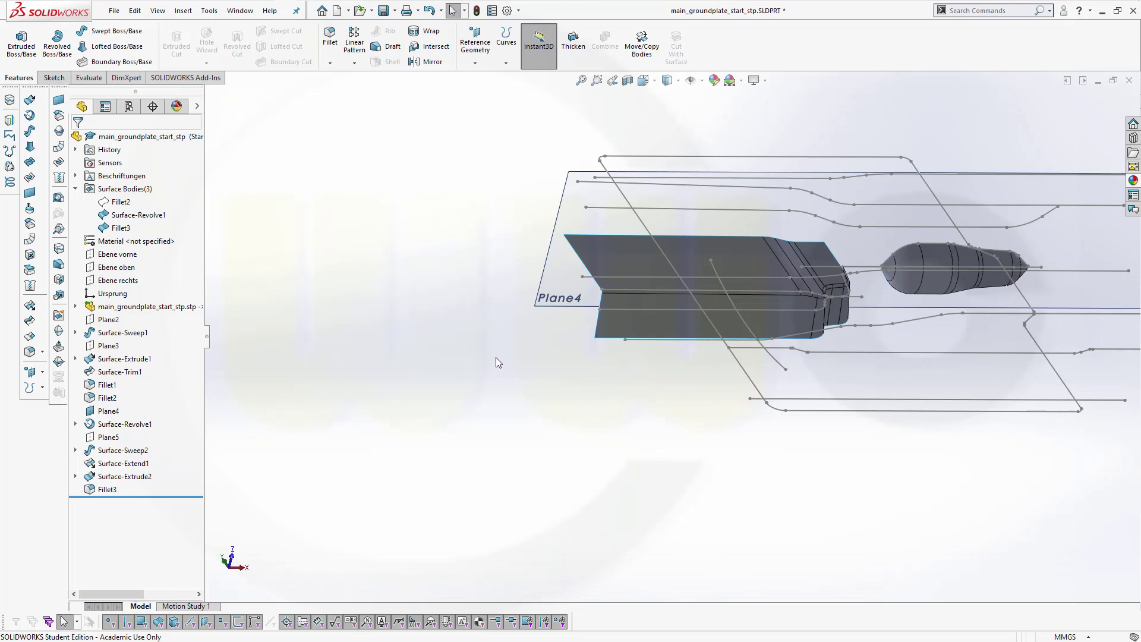
pyautogui.press('Left')
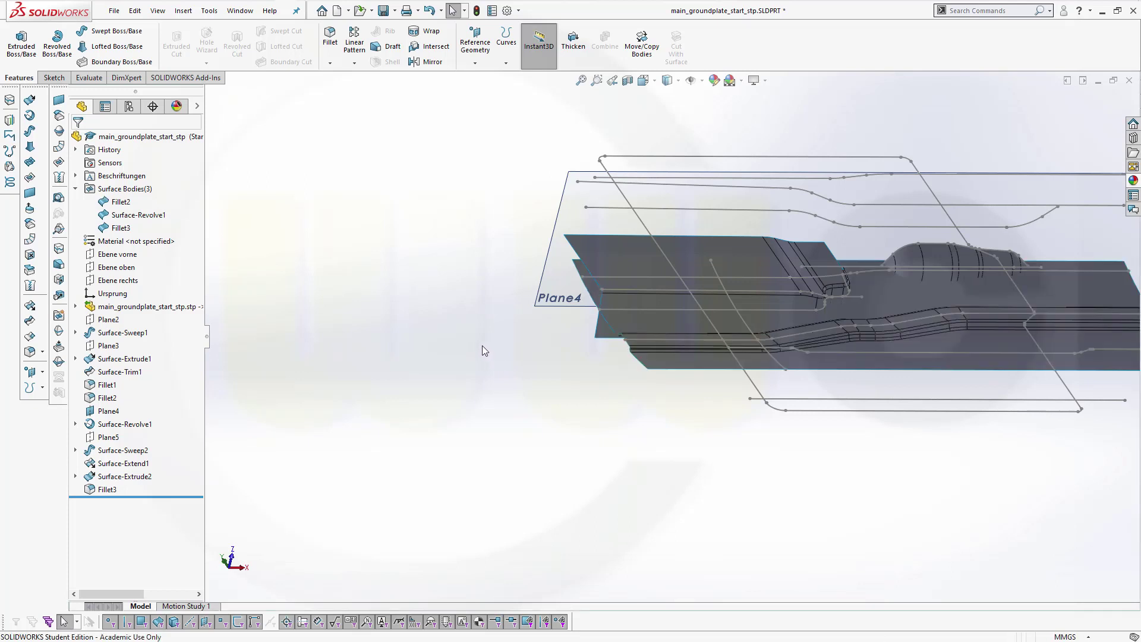
pyautogui.press('Left')
pyautogui.scroll(-1, 767, 345)
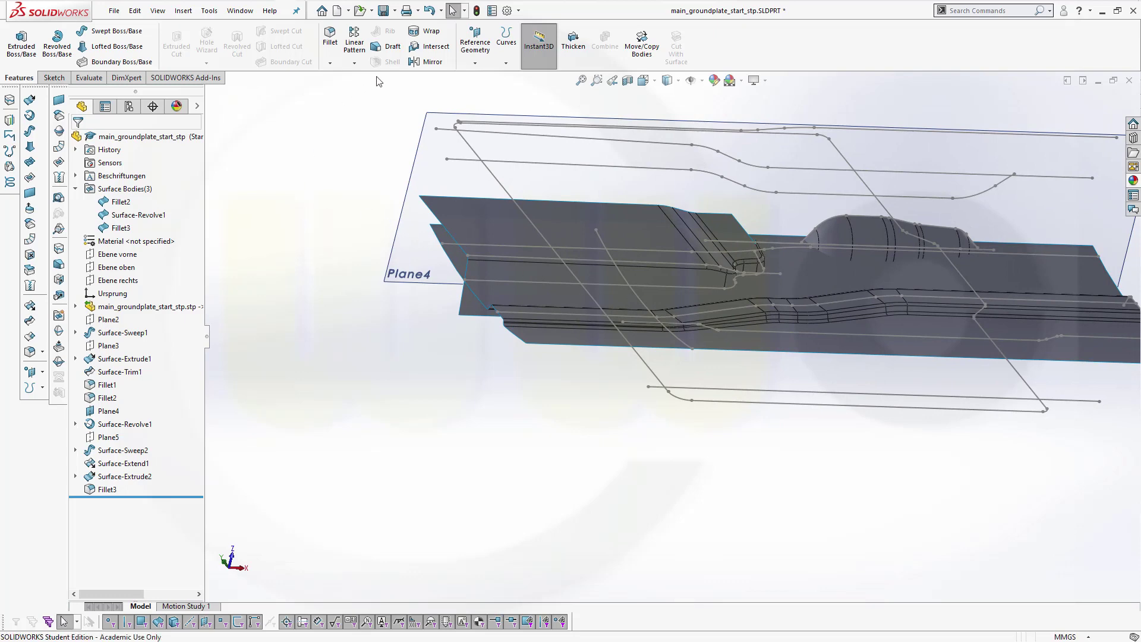
# - Add a symmetric 10 mm face fillet between the swept wall and the ground plate, reversing the wall's face side
pyautogui.click(330, 40)
pyautogui.scroll(-2, 419, 265)
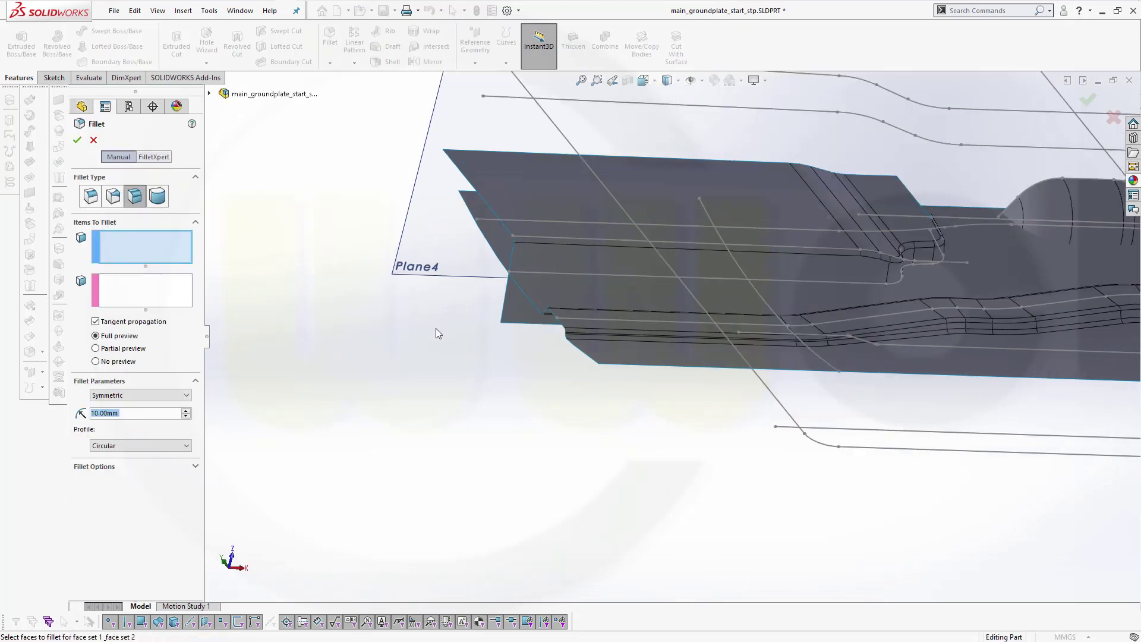
pyautogui.click(572, 259)
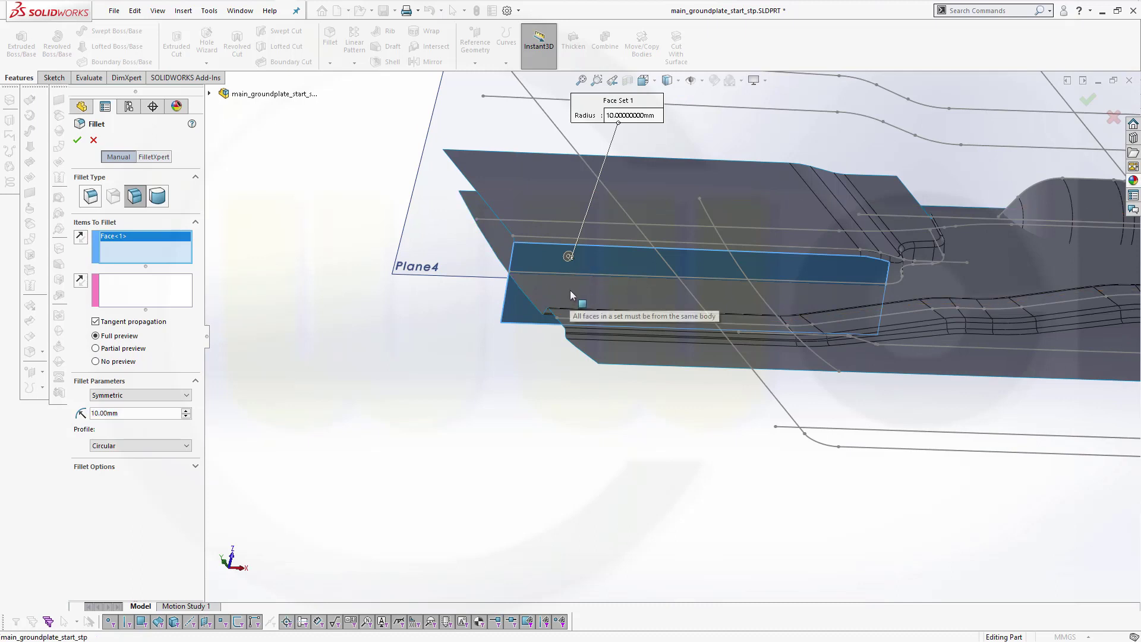
pyautogui.click(171, 292)
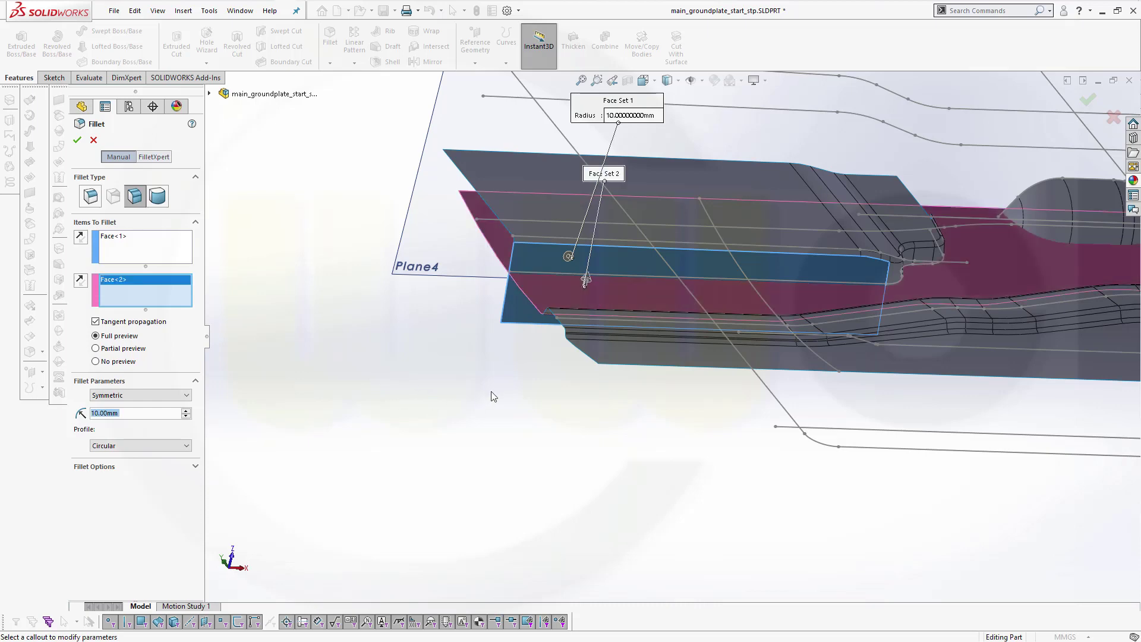
pyautogui.moveTo(492, 397); pyautogui.dragTo(571, 391, button='middle')
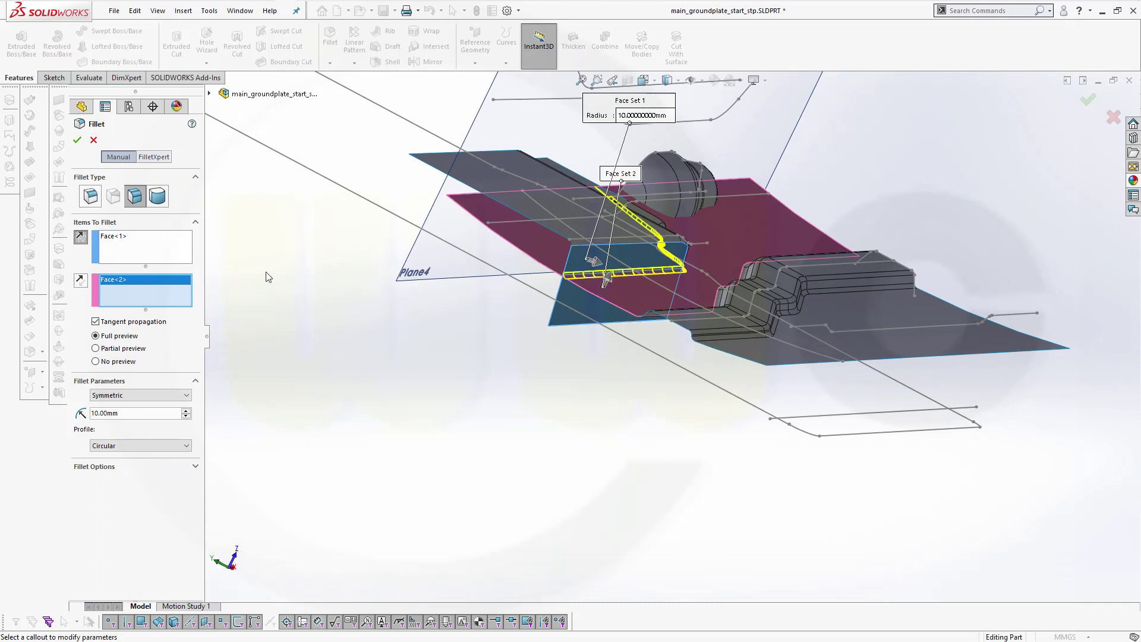
pyautogui.click(78, 140)
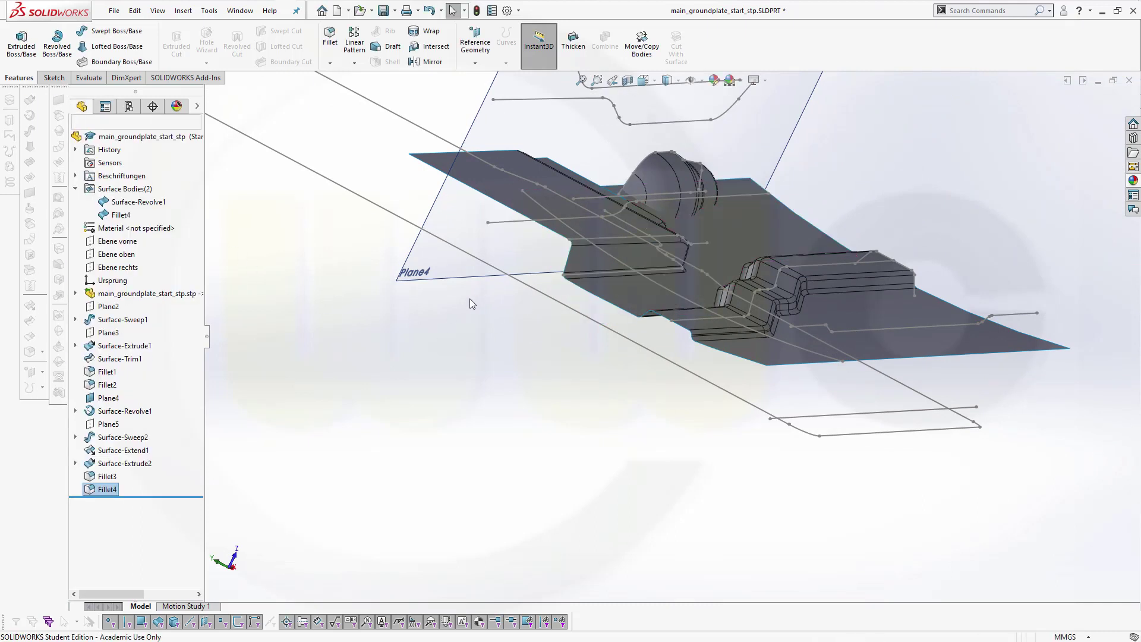
# - Examine the filleted ground plate around the raised area and the revolved hump from several angles
pyautogui.moveTo(464, 327); pyautogui.dragTo(416, 285, button='middle')
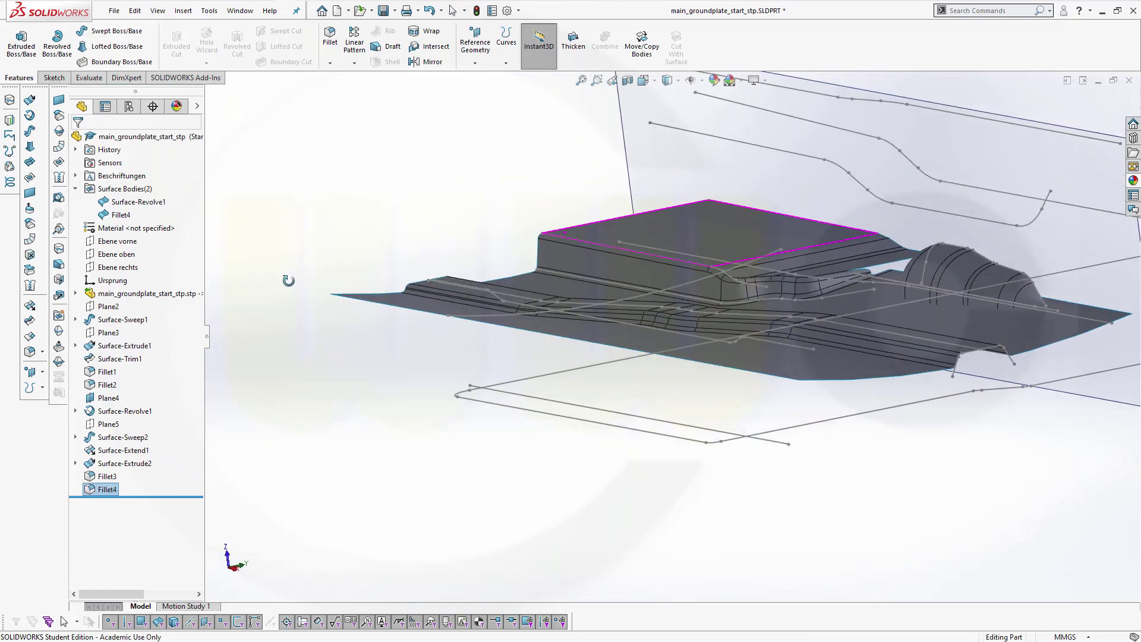
pyautogui.moveTo(914, 336); pyautogui.dragTo(816, 449, button='middle')
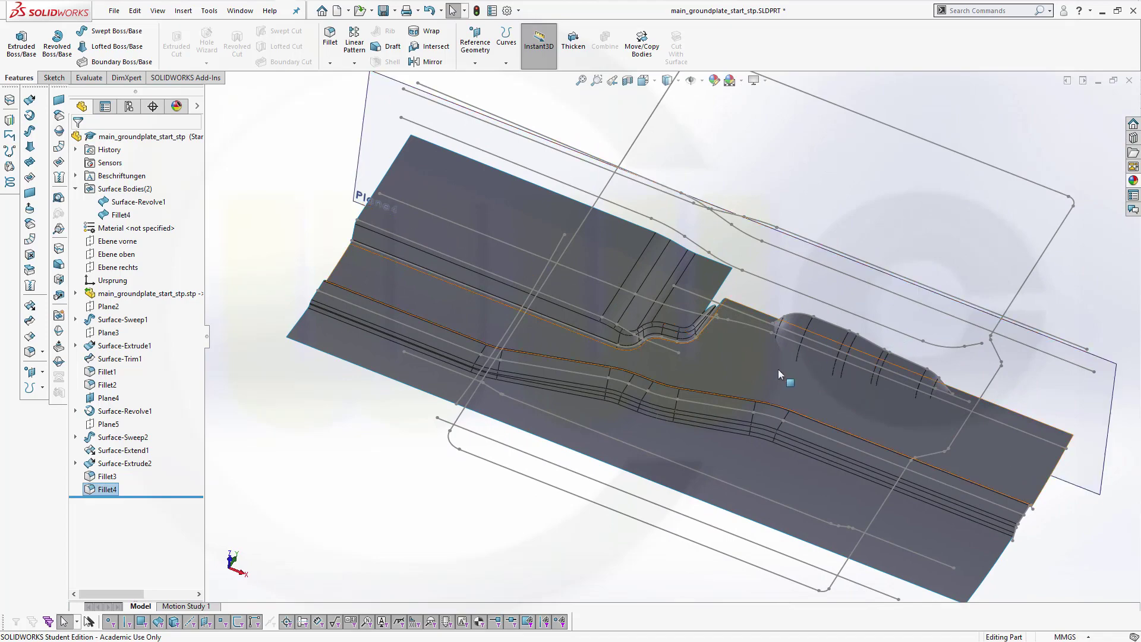
pyautogui.moveTo(779, 369); pyautogui.dragTo(725, 362, button='middle')
pyautogui.press('Escape')
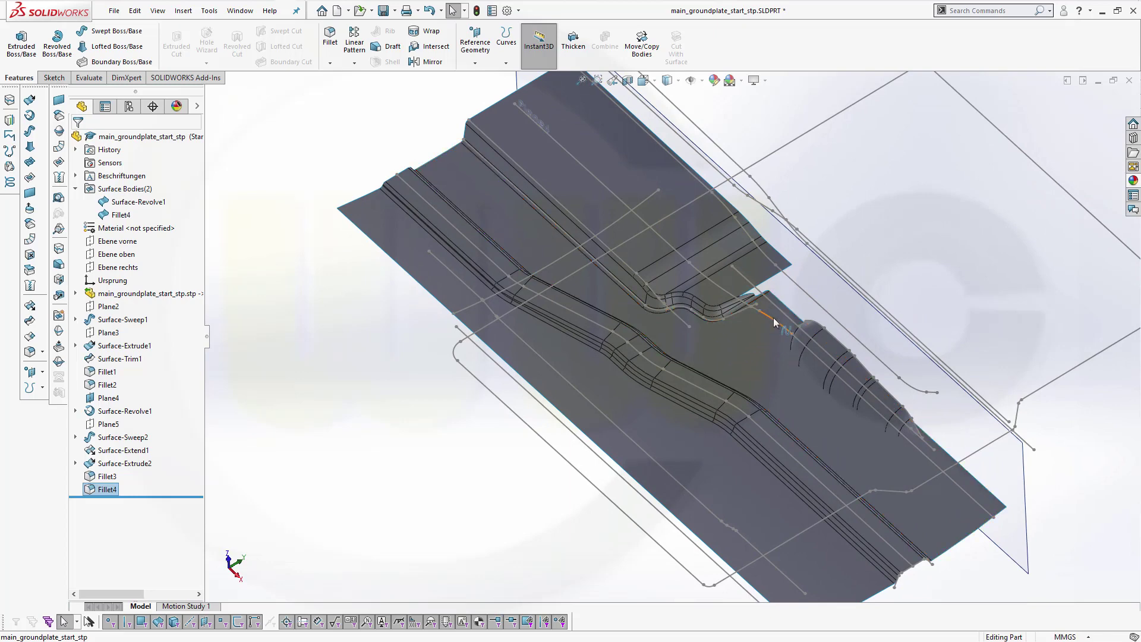
pyautogui.click(526, 155)
pyautogui.moveTo(525, 155); pyautogui.dragTo(426, 90, button='middle')
pyautogui.press('Escape')
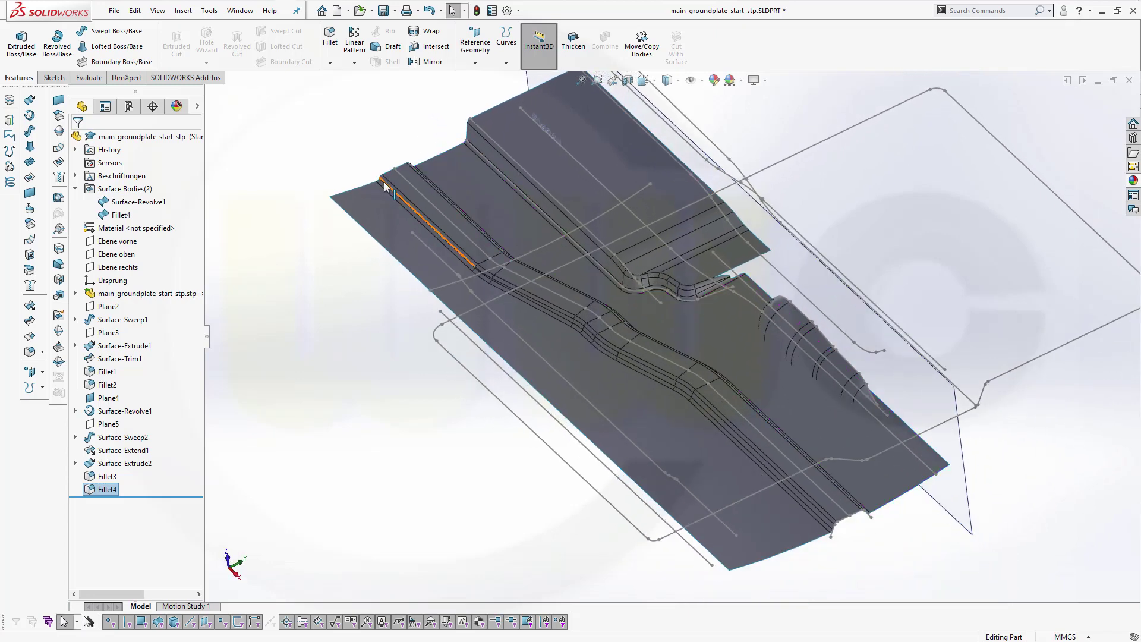
# - Hide the reference plane Plane4 at the edge of the ground plate beside the revolved hump
pyautogui.press('f')
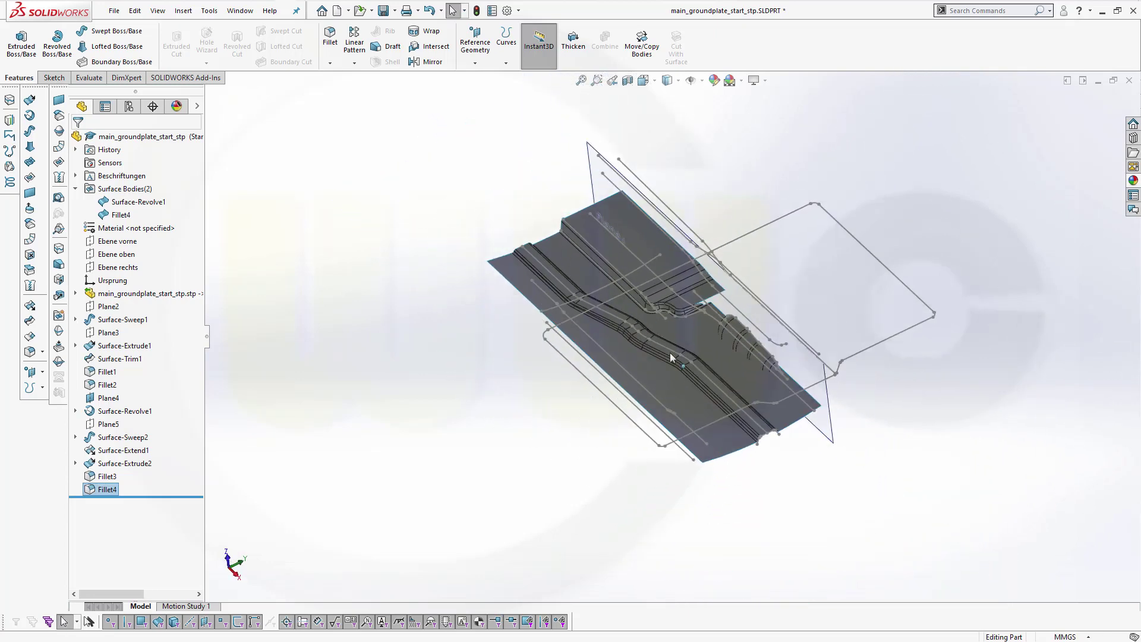
pyautogui.scroll(-2, 811, 456)
pyautogui.click(832, 420)
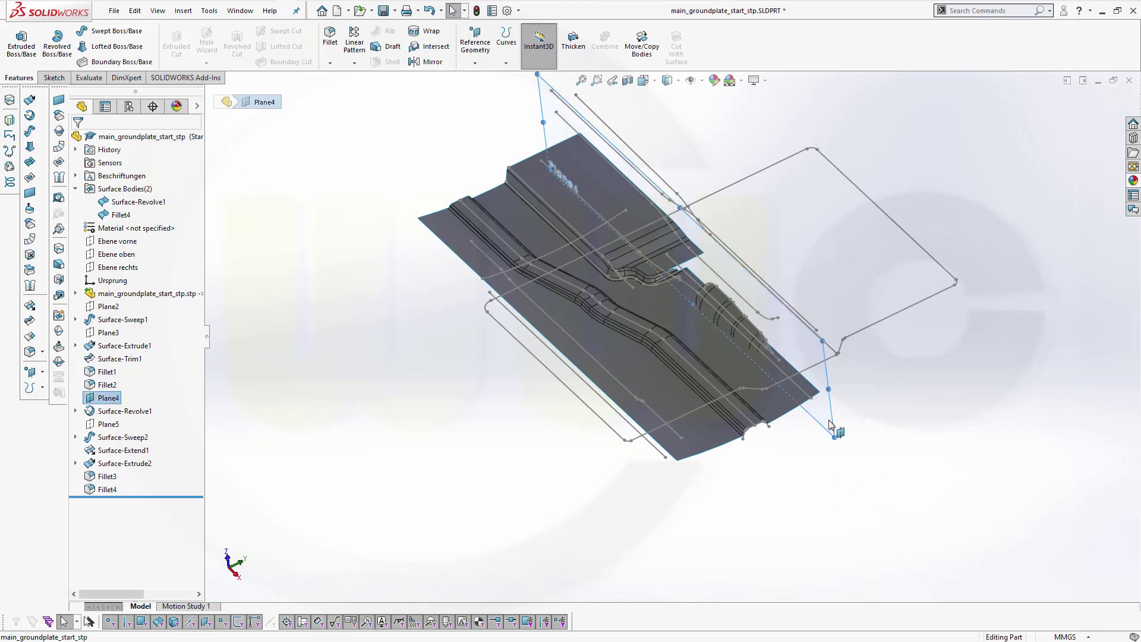
pyautogui.click(897, 386)
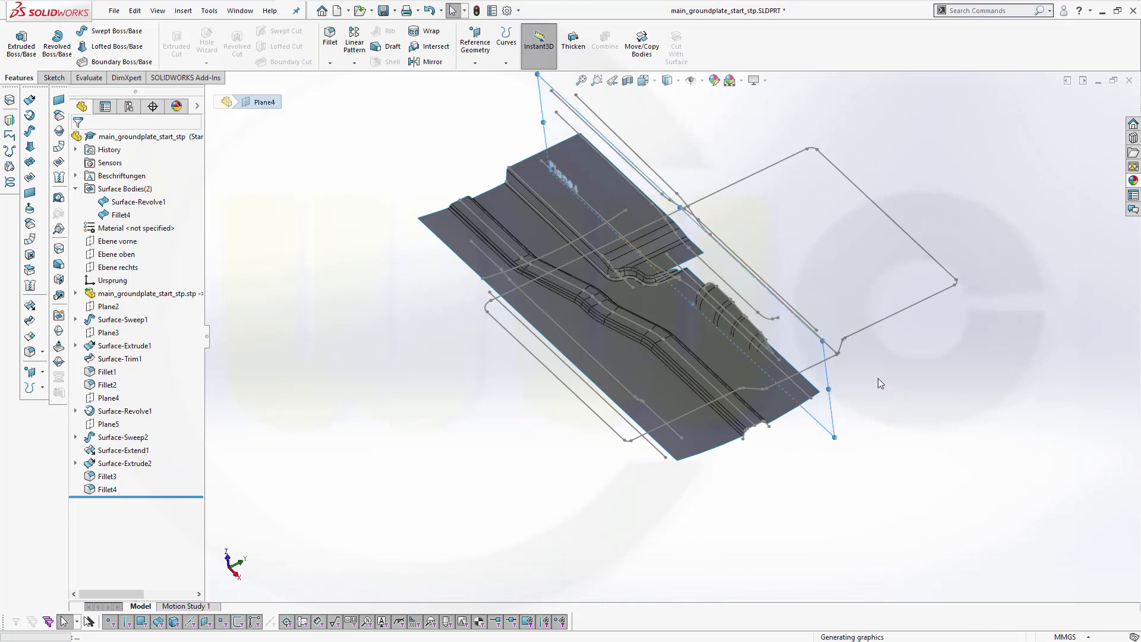
pyautogui.press('z')
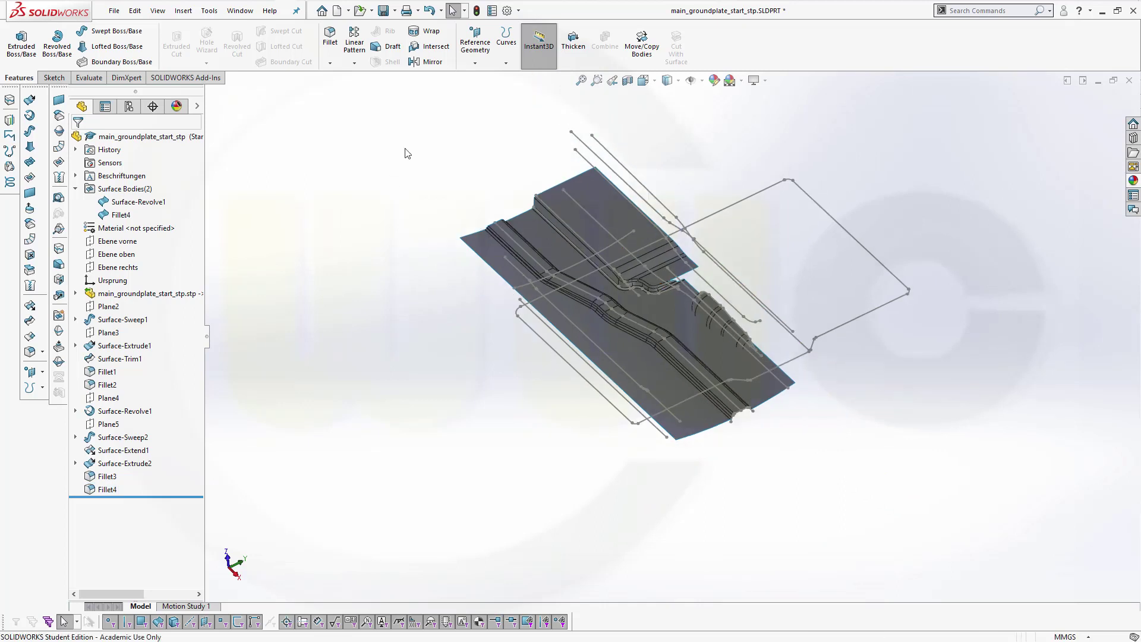
# - Create a reference plane perpendicular to the imported curve on the raised area, coincident with the curve's outer endpoint
pyautogui.click(468, 54)
pyautogui.click(485, 79)
pyautogui.scroll(-2, 478, 197)
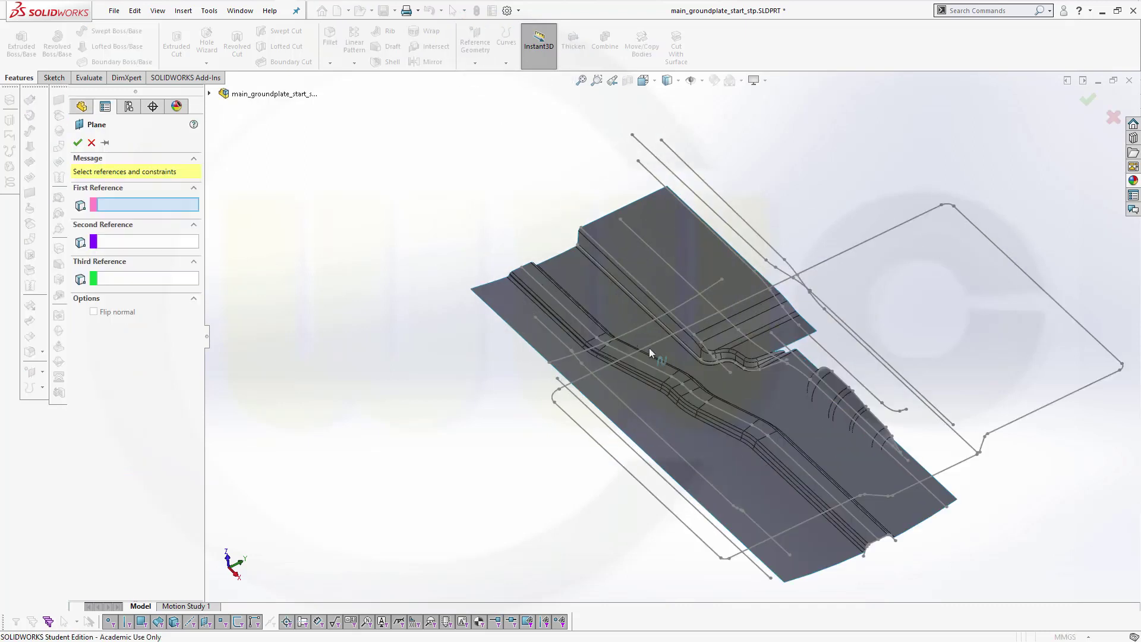
pyautogui.scroll(-1, 649, 348)
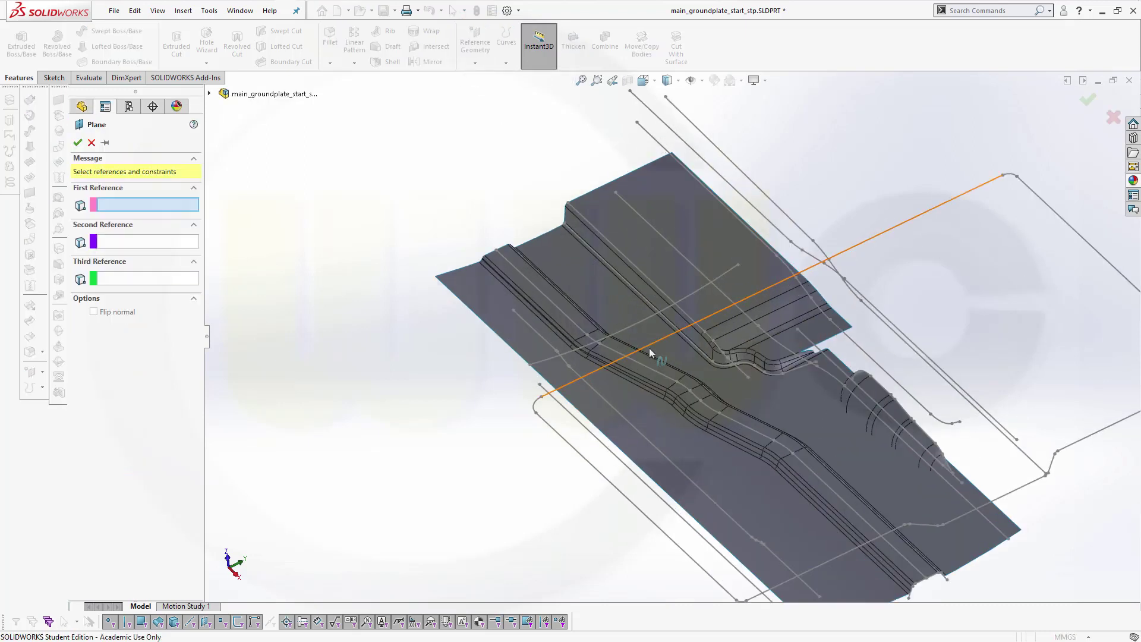
pyautogui.click(624, 205)
pyautogui.click(616, 194)
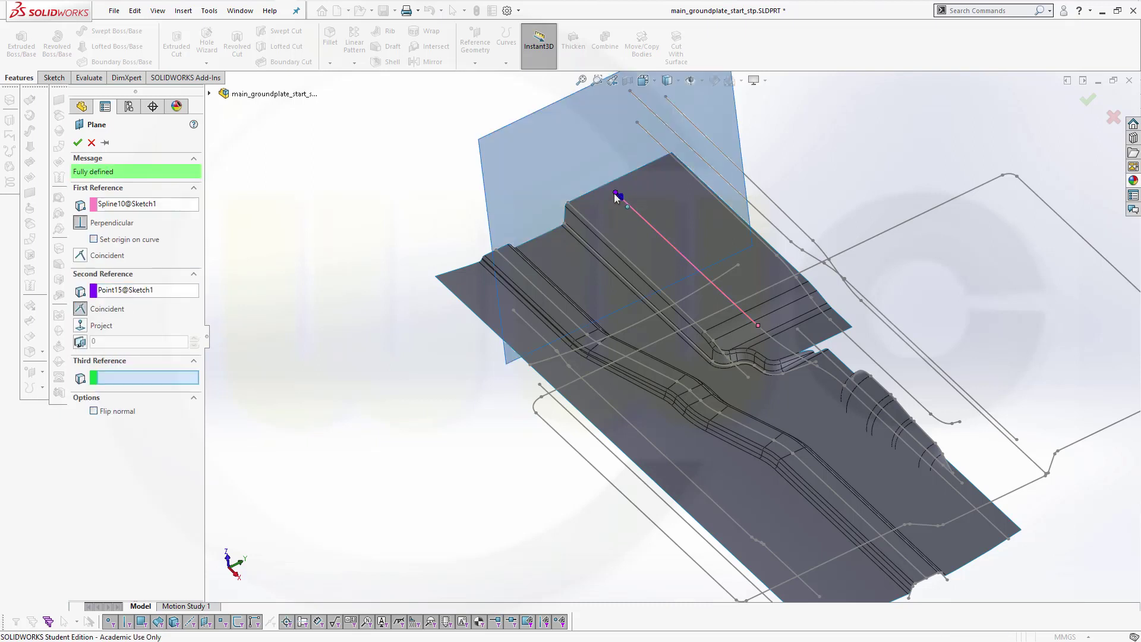
pyautogui.click(78, 143)
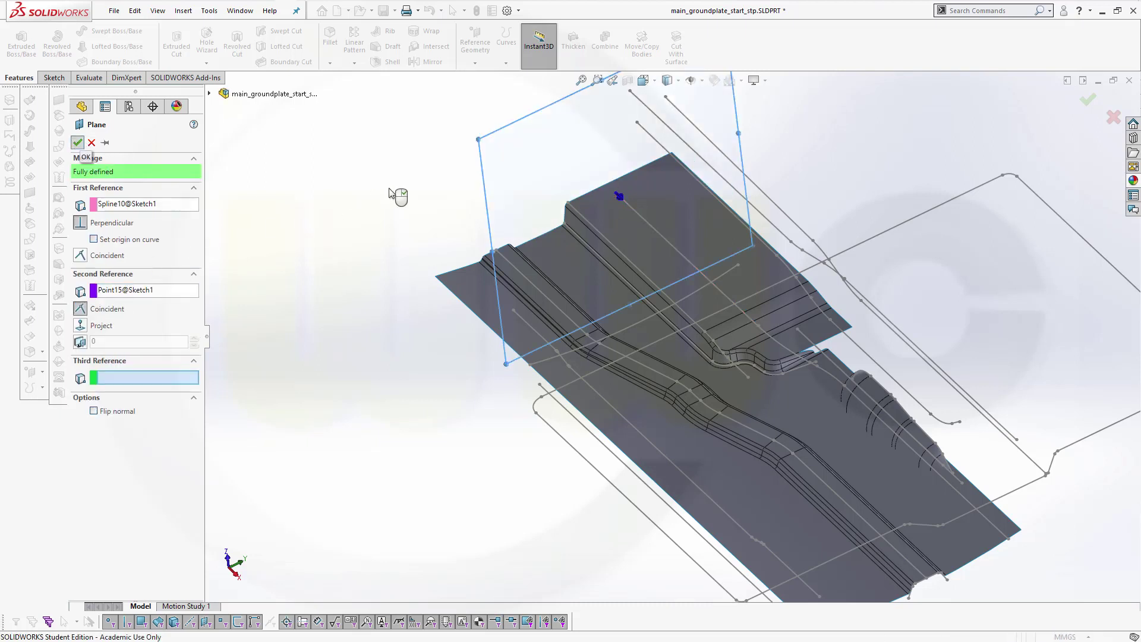
# - Start a sketch on the new plane and draw an upward line about 255 mm long from the curve's endpoint
pyautogui.click(501, 138)
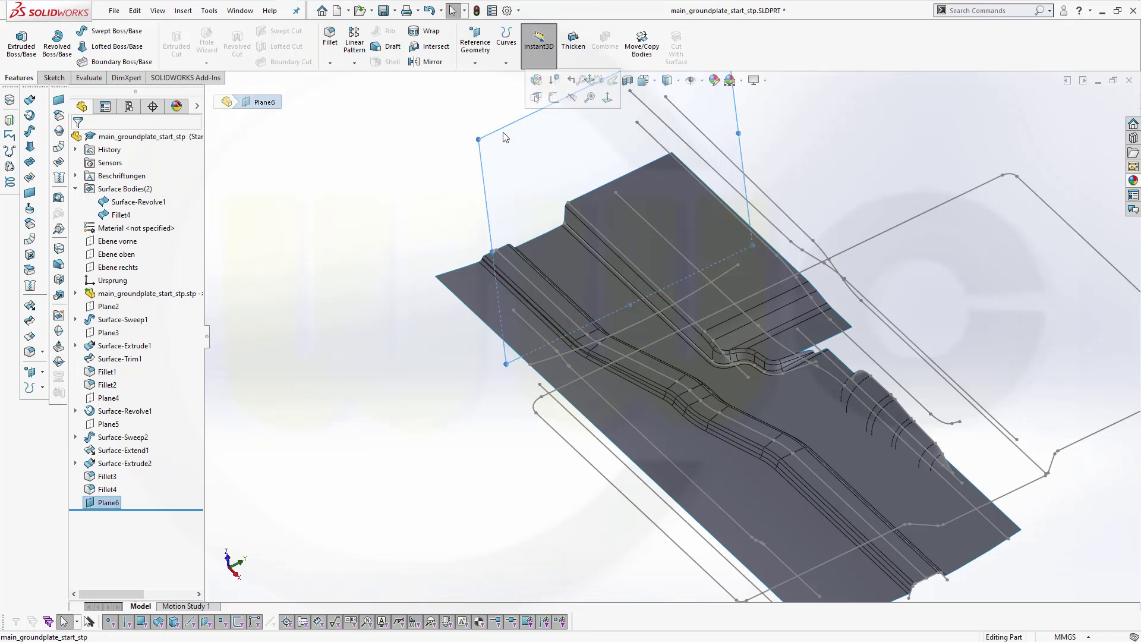
pyautogui.click(555, 100)
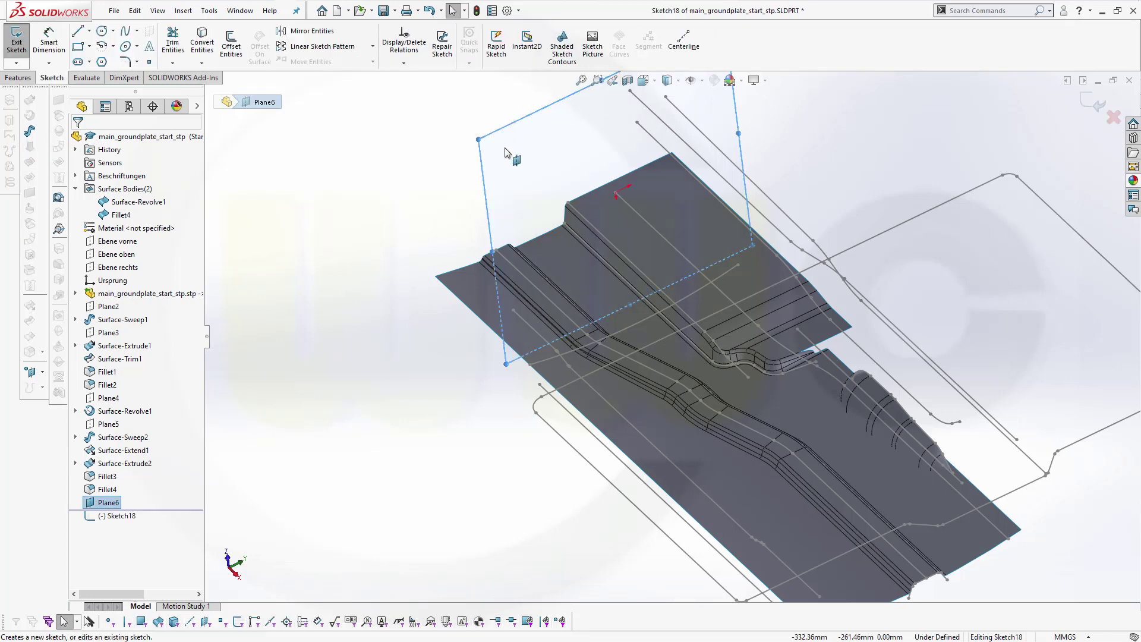
pyautogui.moveTo(410, 150); pyautogui.dragTo(395, 115, button='middle')
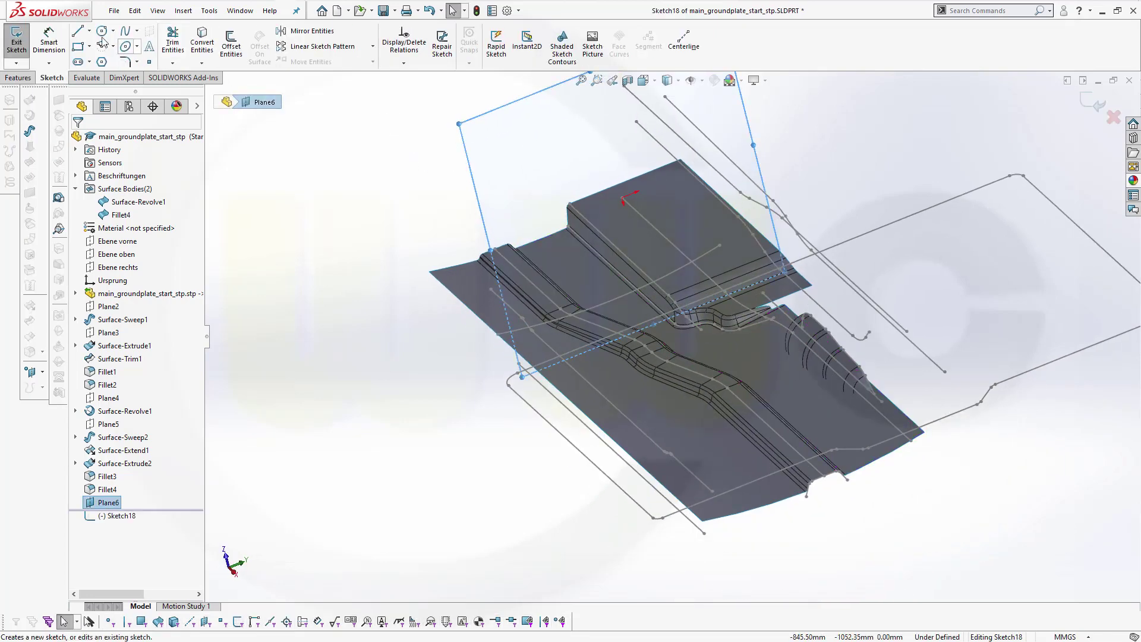
pyautogui.click(77, 31)
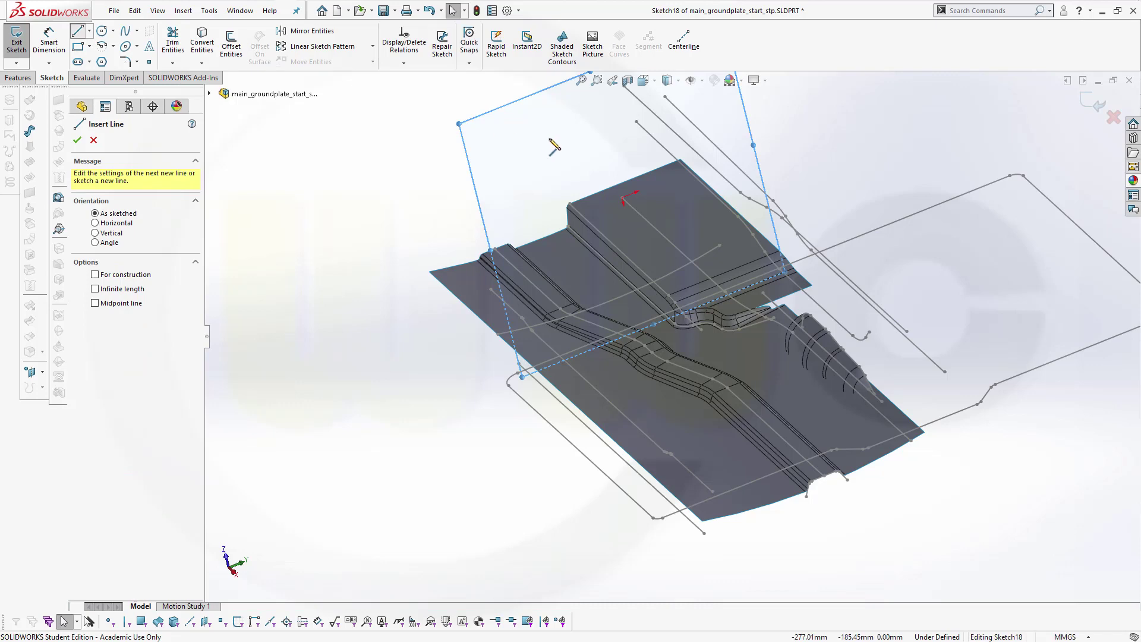
pyautogui.click(622, 198)
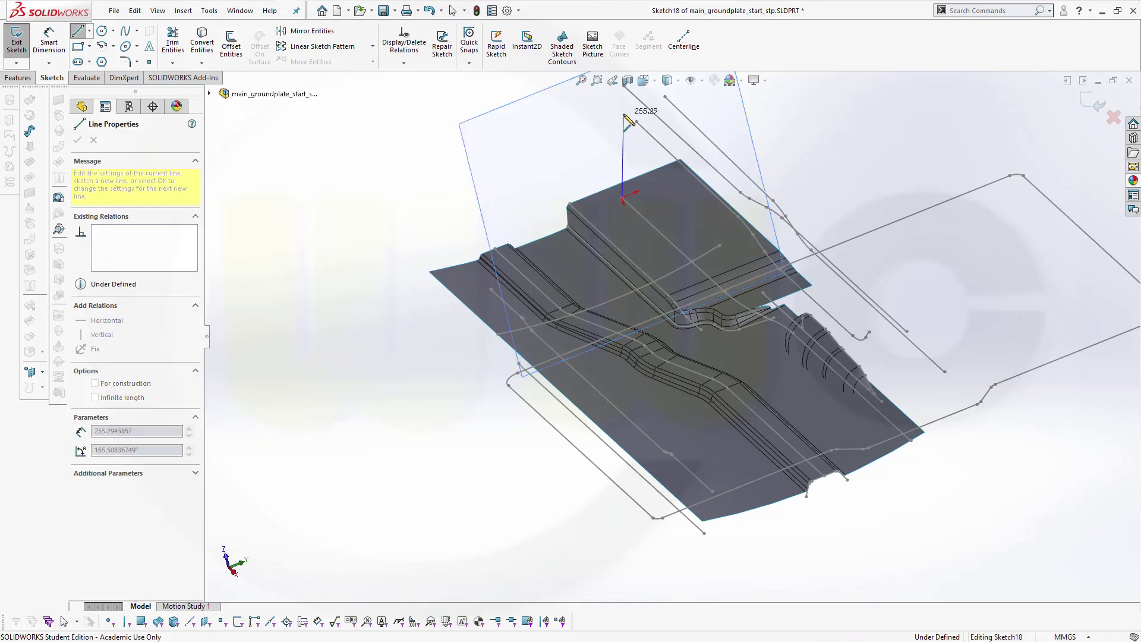
pyautogui.click(623, 113)
pyautogui.rightClick(579, 148)
pyautogui.click(598, 146)
pyautogui.scroll(3, 789, 125)
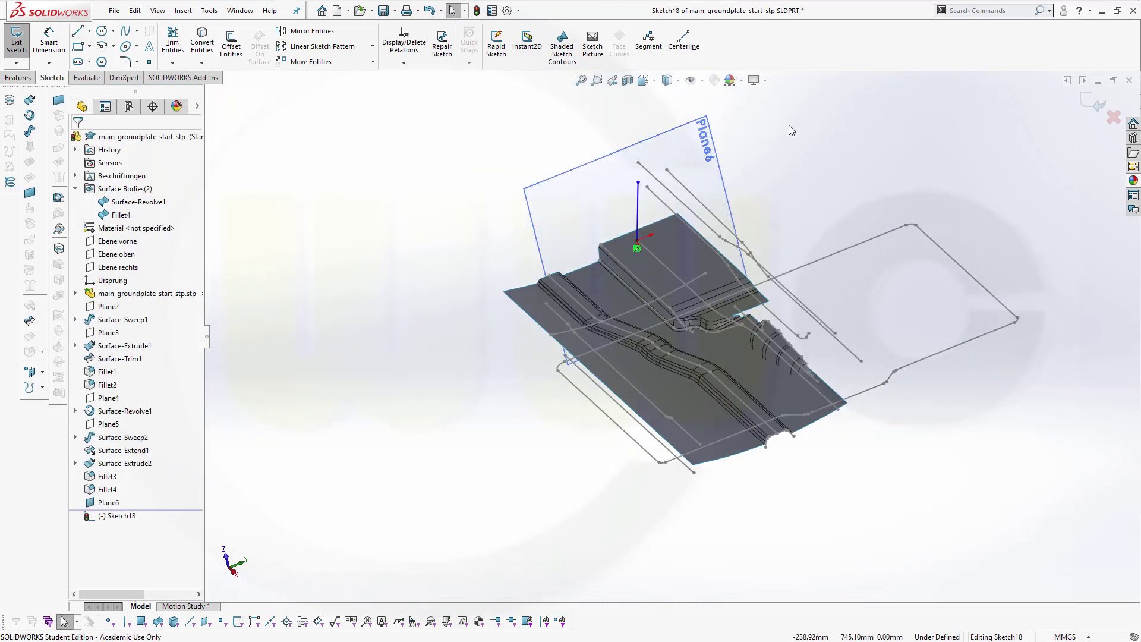
# - Dimension the sketched line's length to 500 mm
pyautogui.click(49, 42)
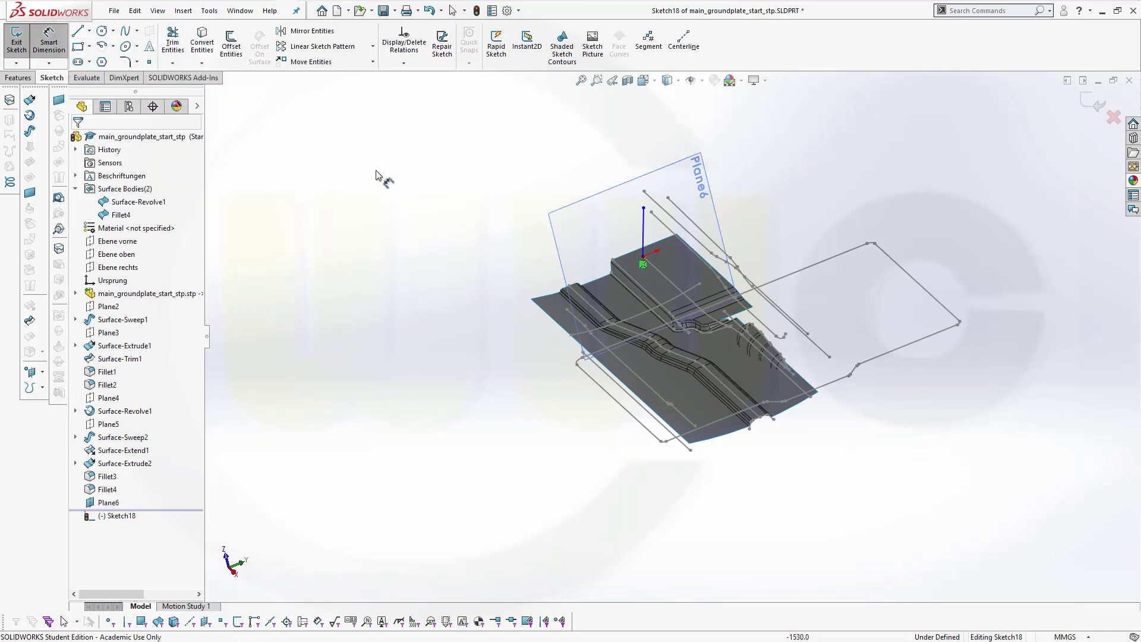
pyautogui.click(645, 236)
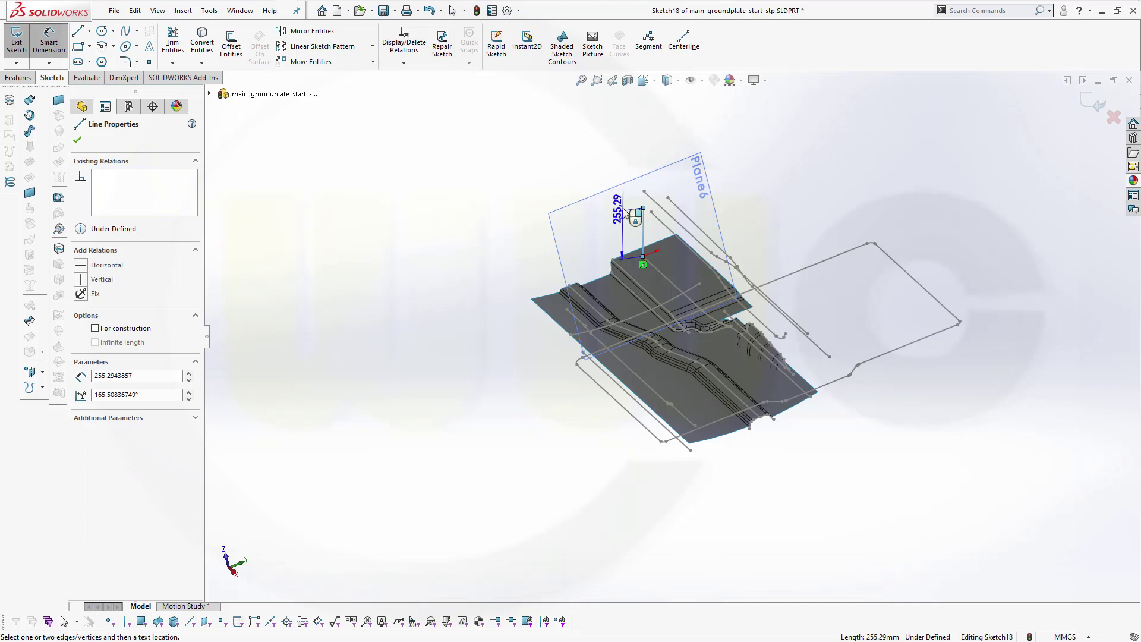
pyautogui.click(624, 214)
pyautogui.write('50')
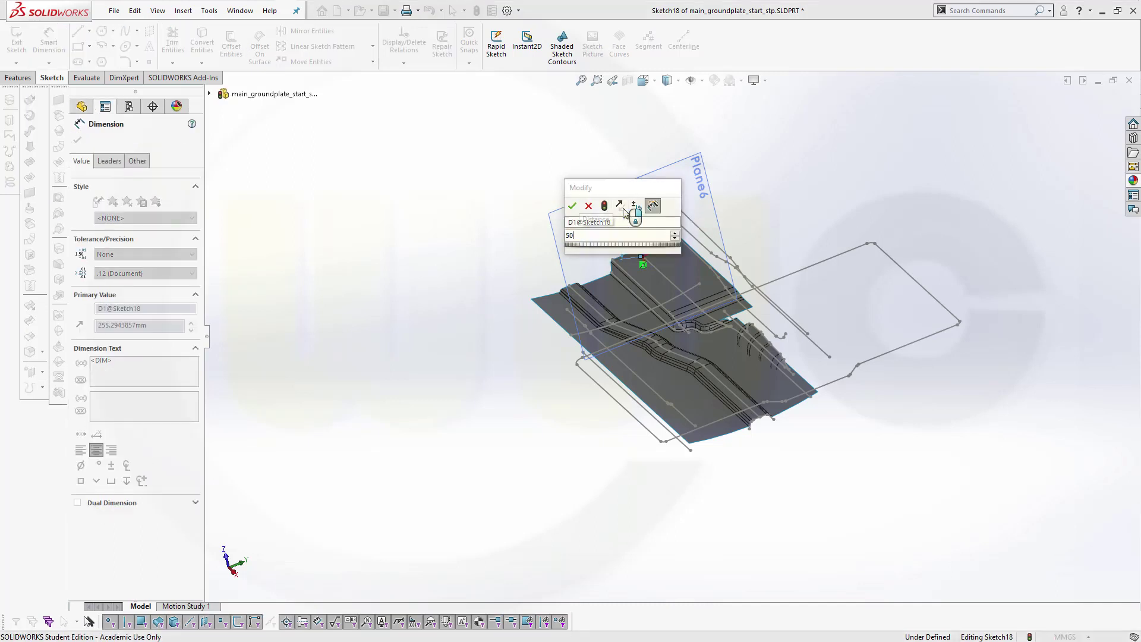
pyautogui.write('0')
pyautogui.press('Return')
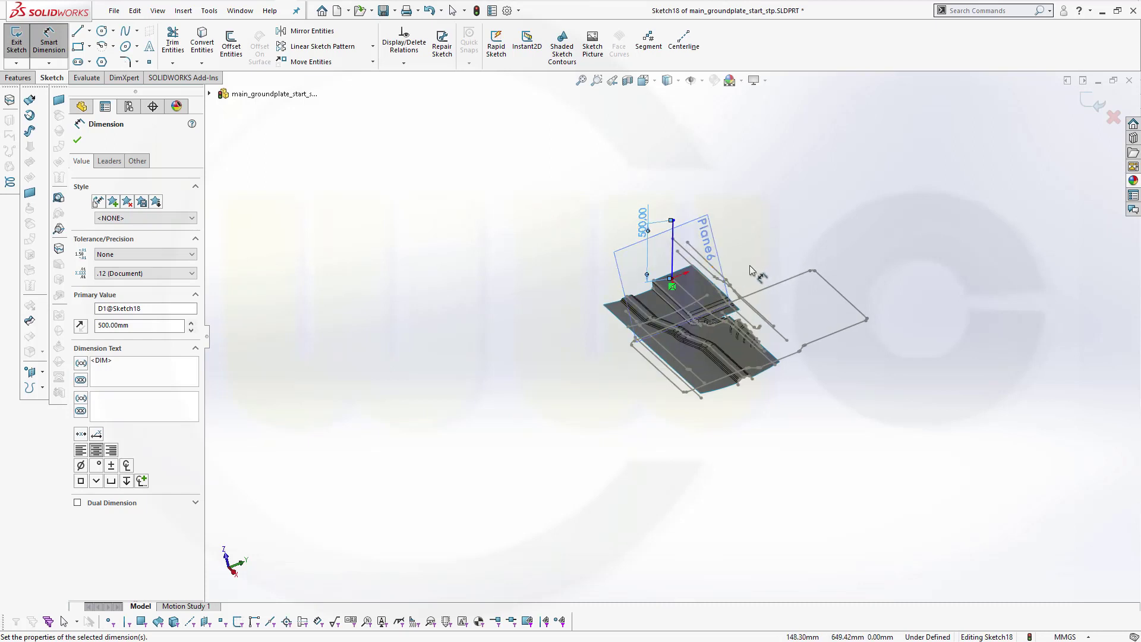
# - Dimension the line at 80° to the Ebene vorne plane and finish the sketch
pyautogui.click(673, 258)
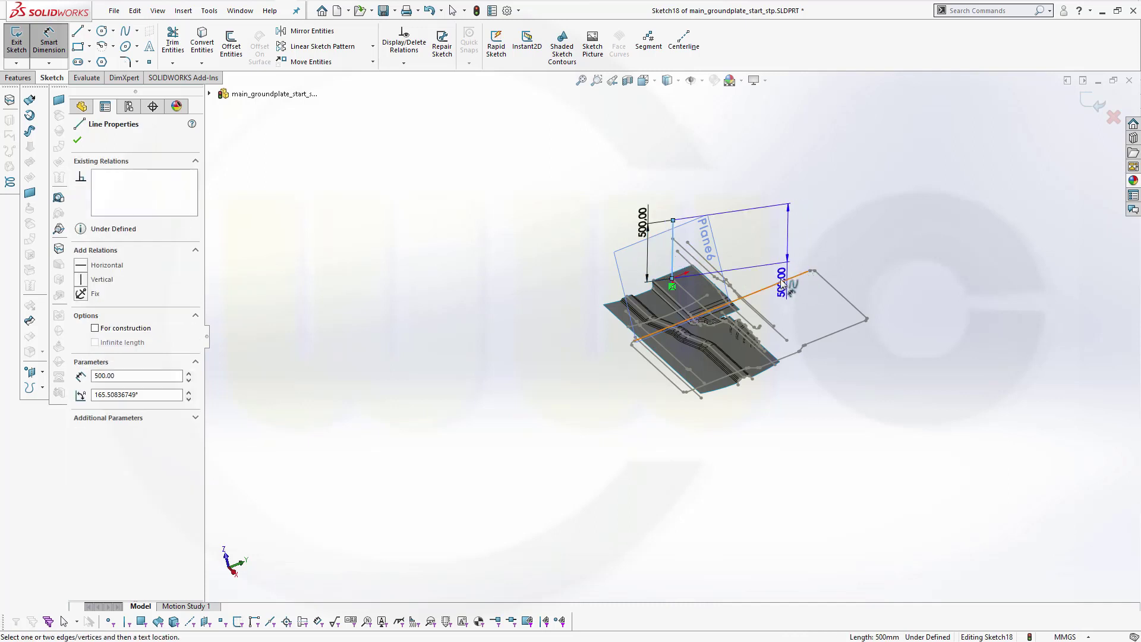
pyautogui.scroll(-4, 684, 267)
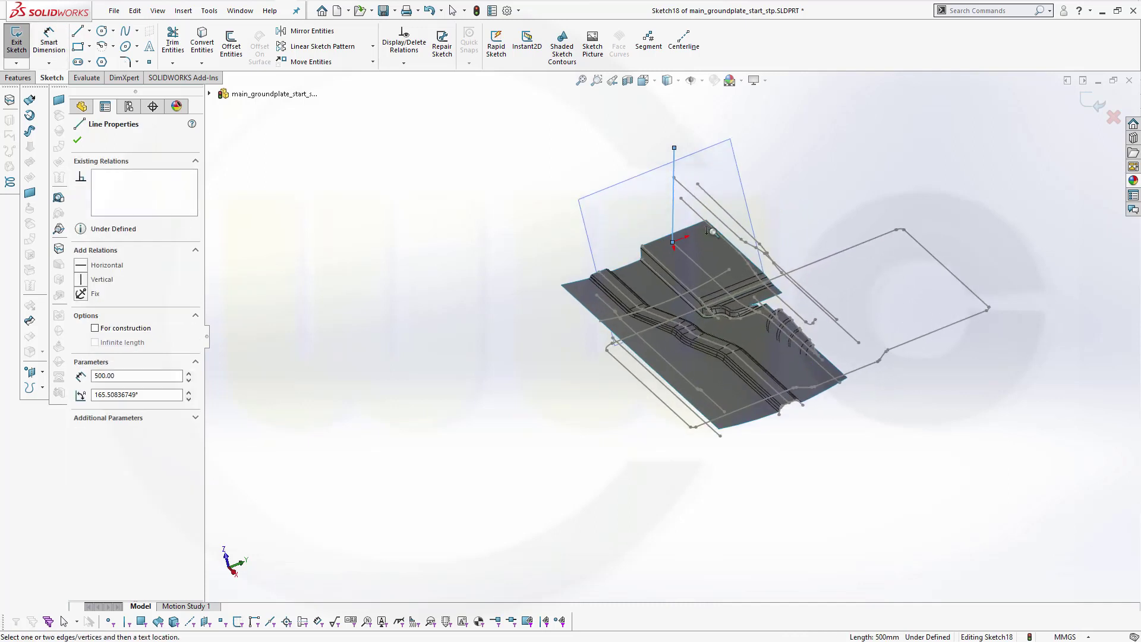
pyautogui.moveTo(689, 249); pyautogui.dragTo(667, 206, button='middle')
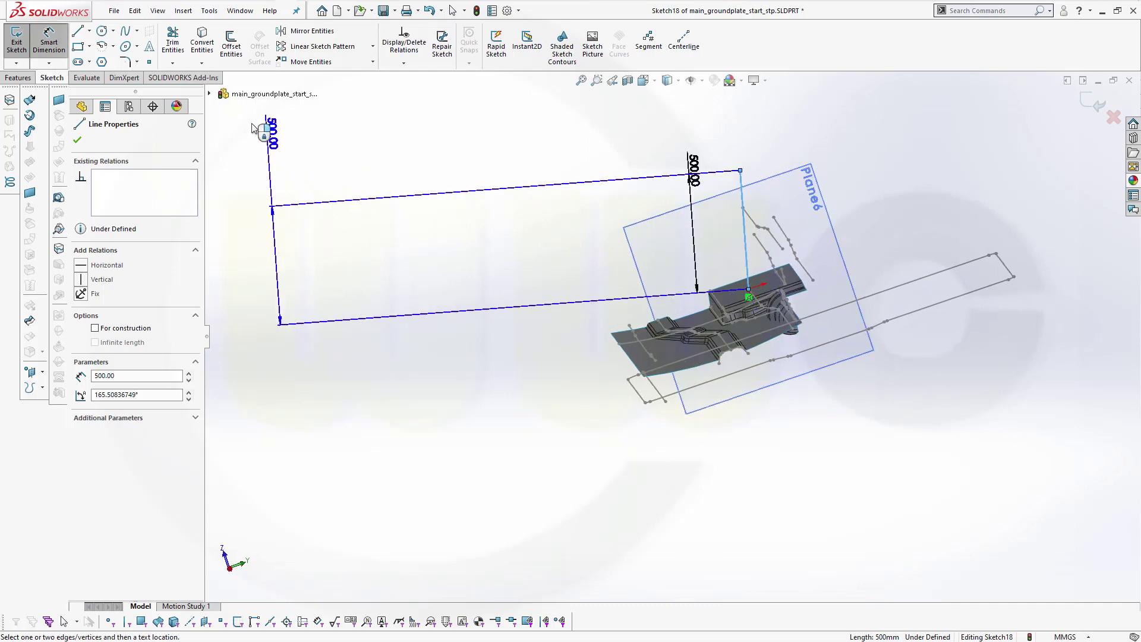
pyautogui.click(210, 94)
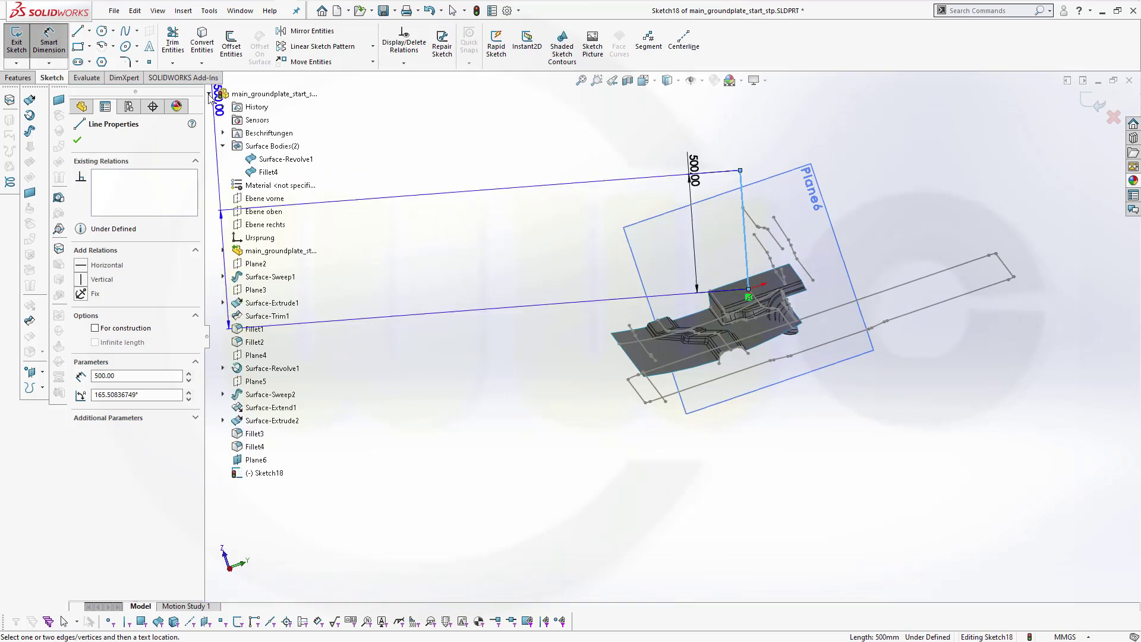
pyautogui.click(267, 201)
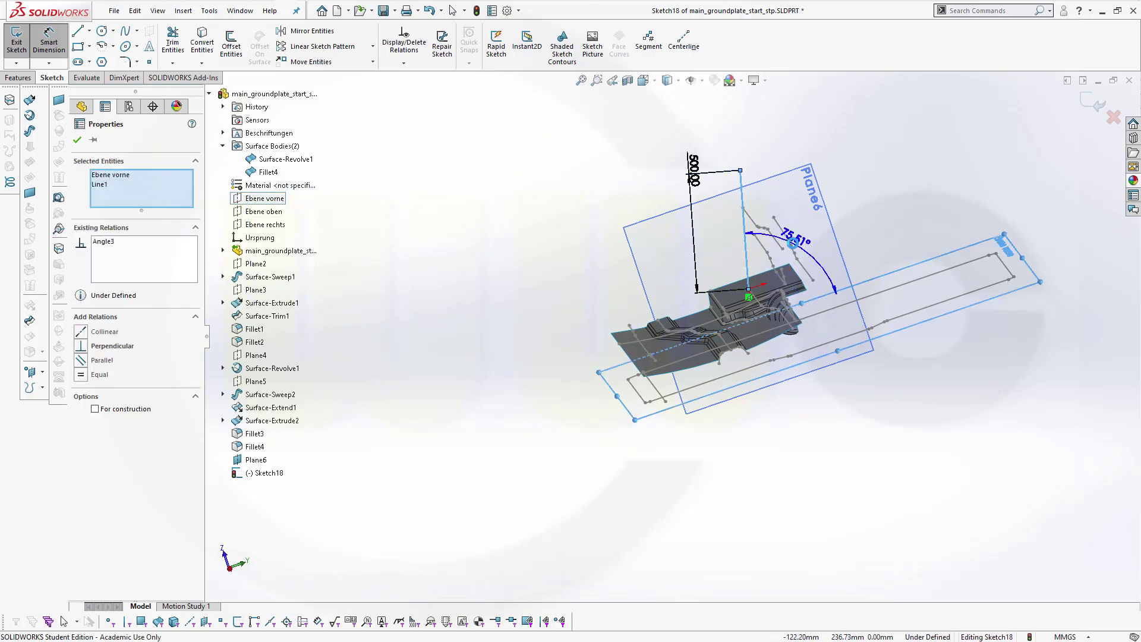
pyautogui.click(793, 243)
pyautogui.write('80')
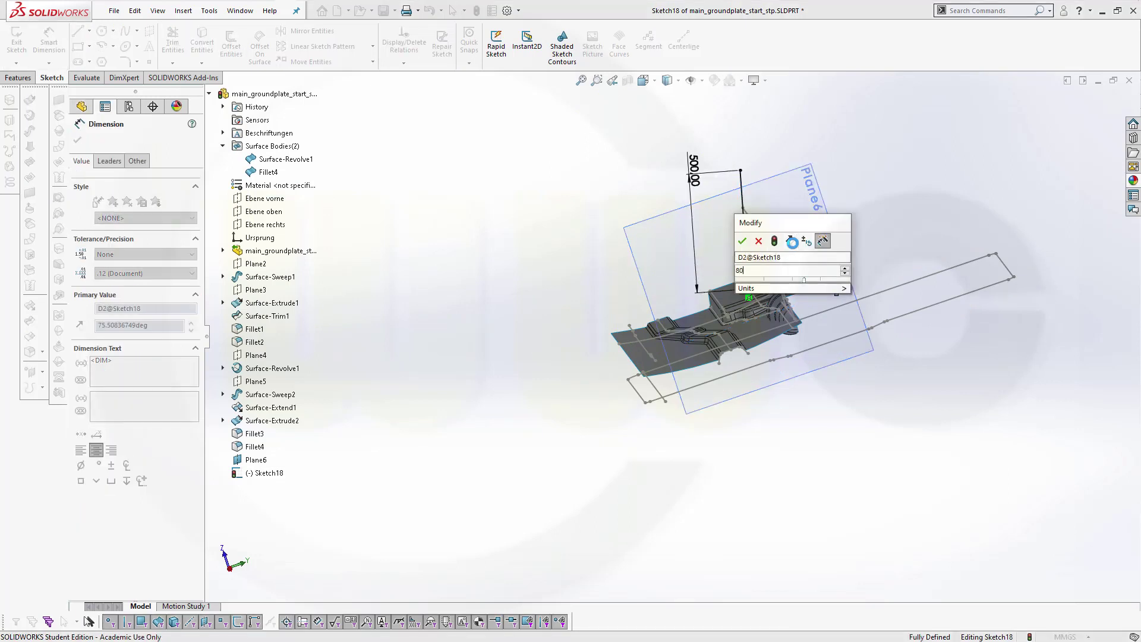
pyautogui.press('Return')
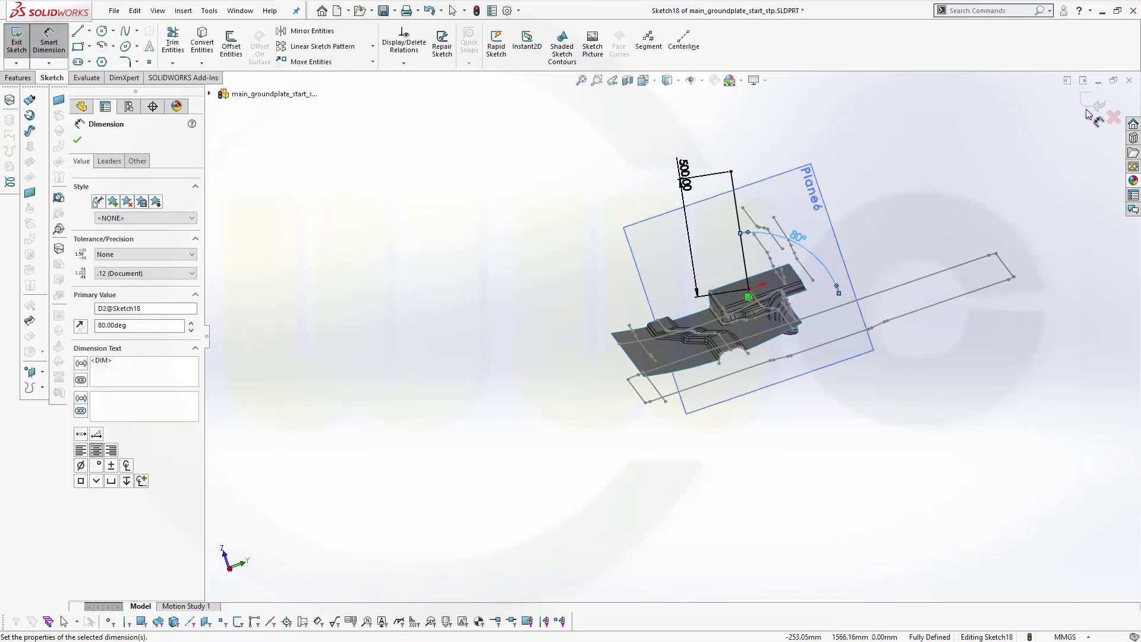
pyautogui.click(77, 140)
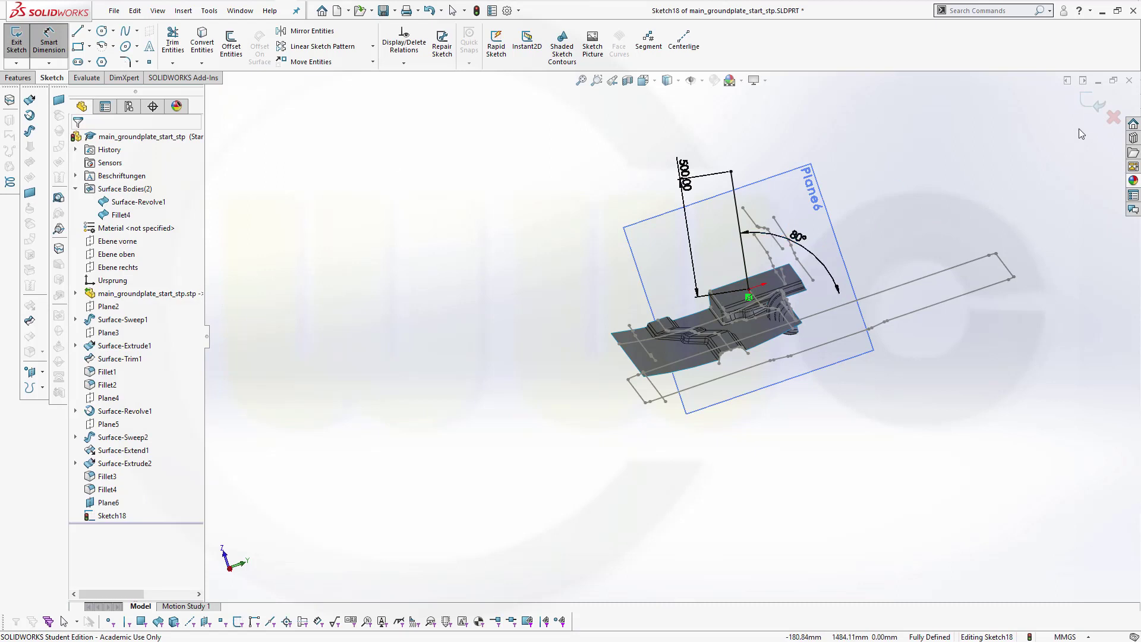
pyautogui.click(1095, 106)
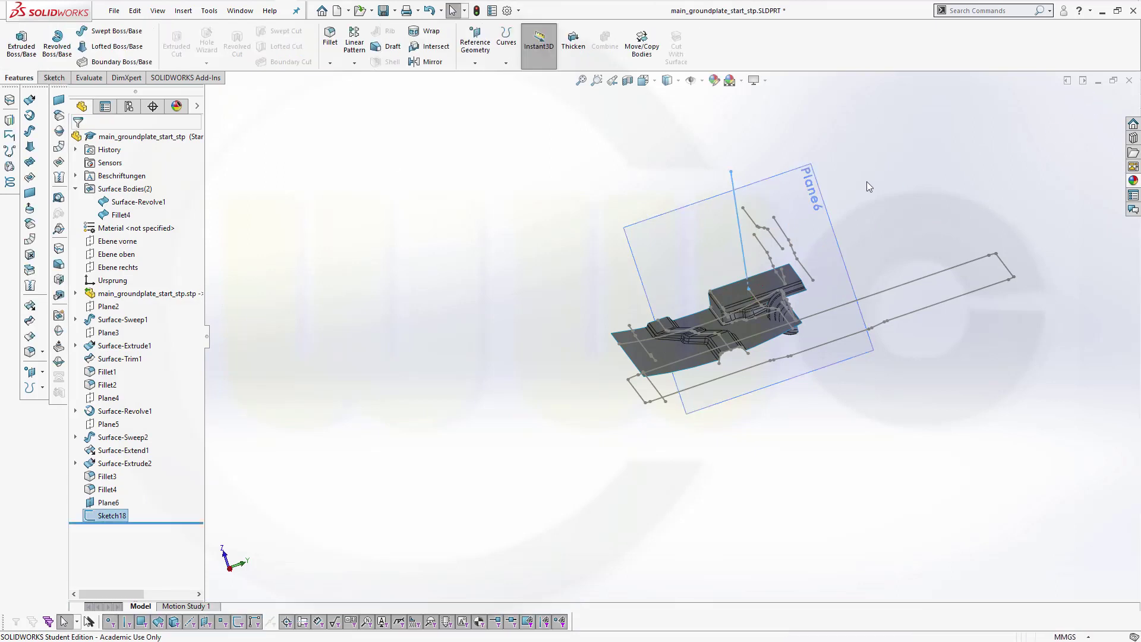
# - Sweep the 500 mm sketch line as a surface along the chain of imported curves running beside the hump to form the side wall
pyautogui.moveTo(651, 322)
pyautogui.mouseDown(button='middle')
pyautogui.moveTo(782, 191)
pyautogui.moveTo(760, 211)
pyautogui.mouseUp(button='middle')
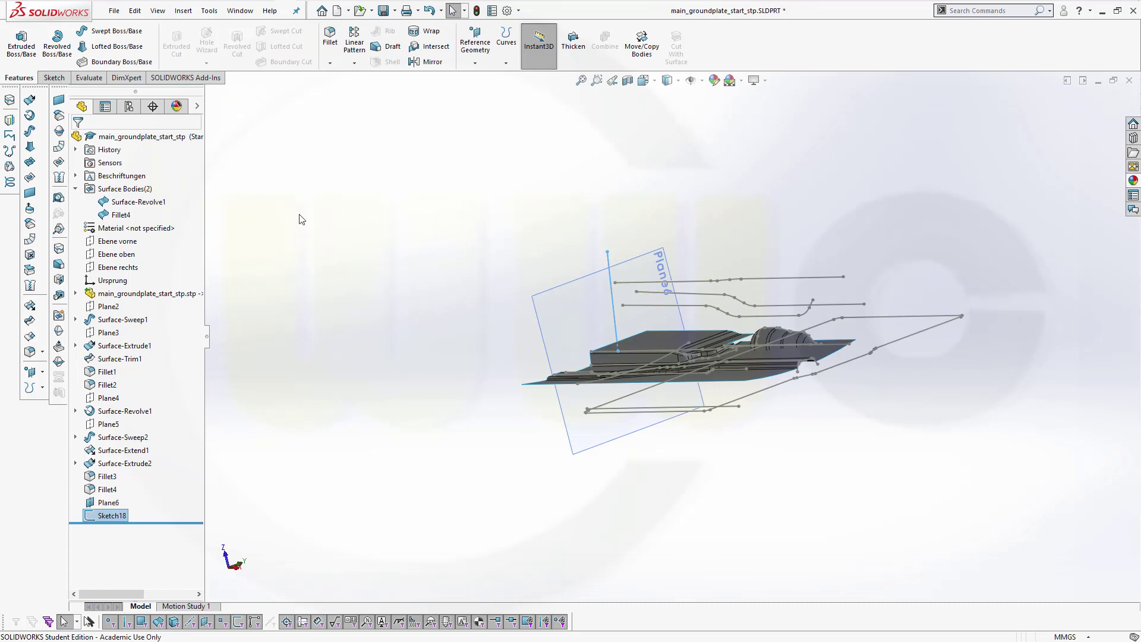
pyautogui.click(37, 138)
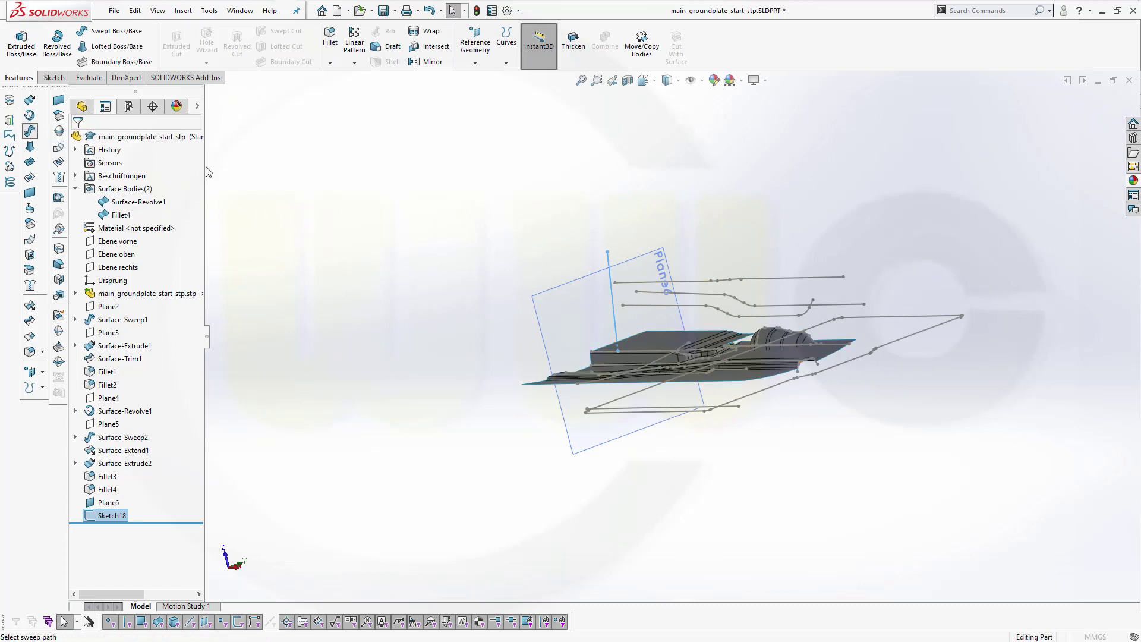
pyautogui.scroll(-3, 436, 331)
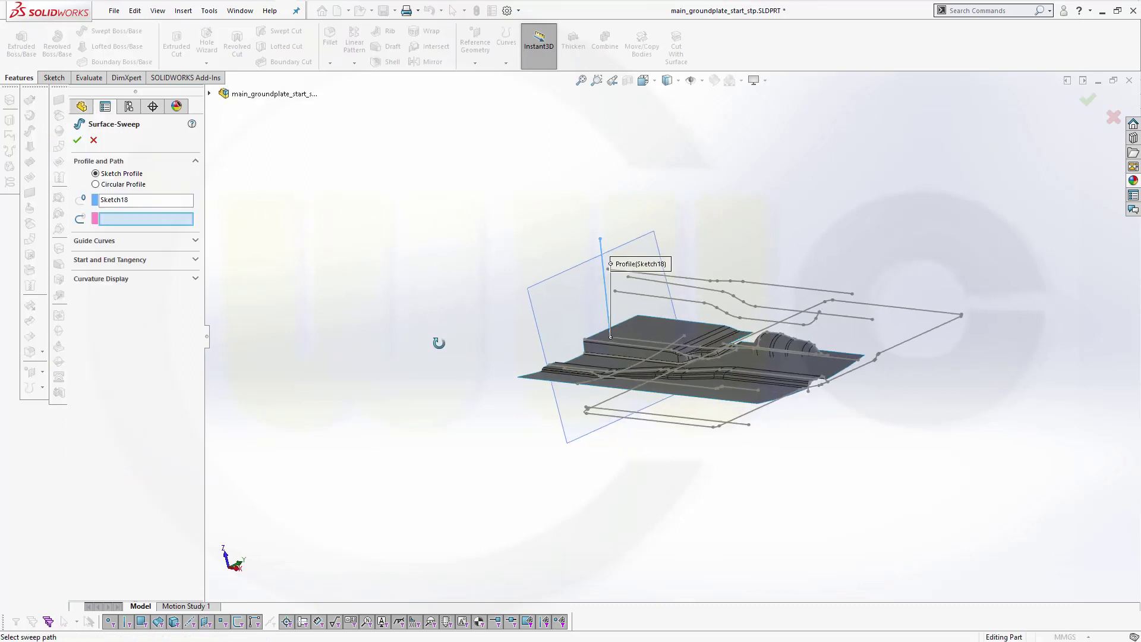
pyautogui.moveTo(438, 339)
pyautogui.mouseDown(button='middle')
pyautogui.moveTo(726, 392)
pyautogui.moveTo(727, 449)
pyautogui.mouseUp(button='middle')
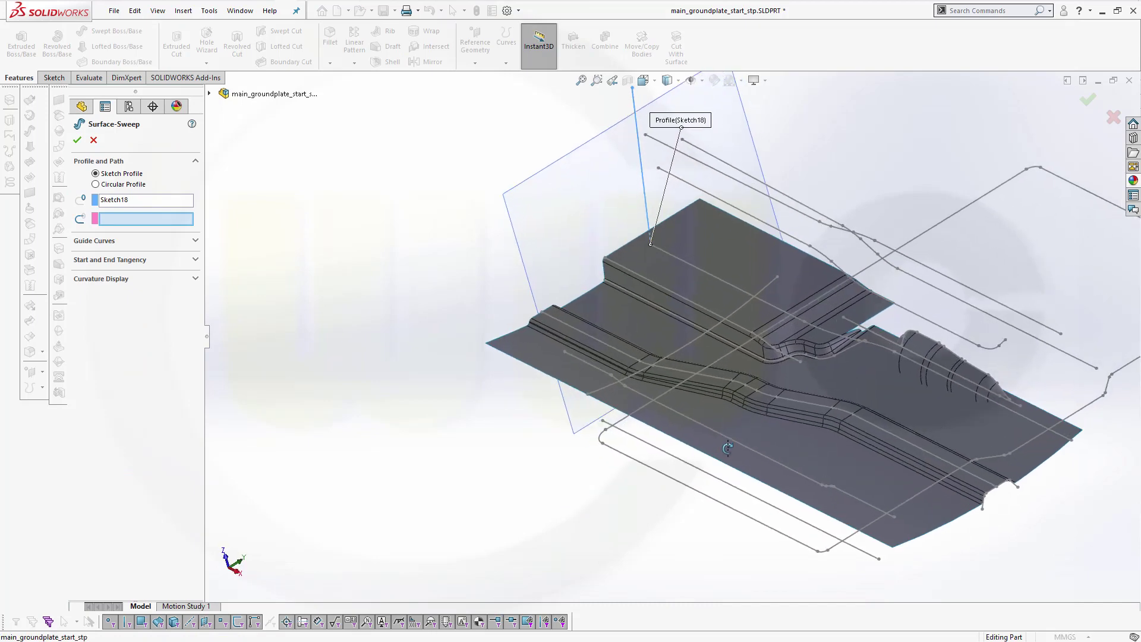
pyautogui.click(719, 278)
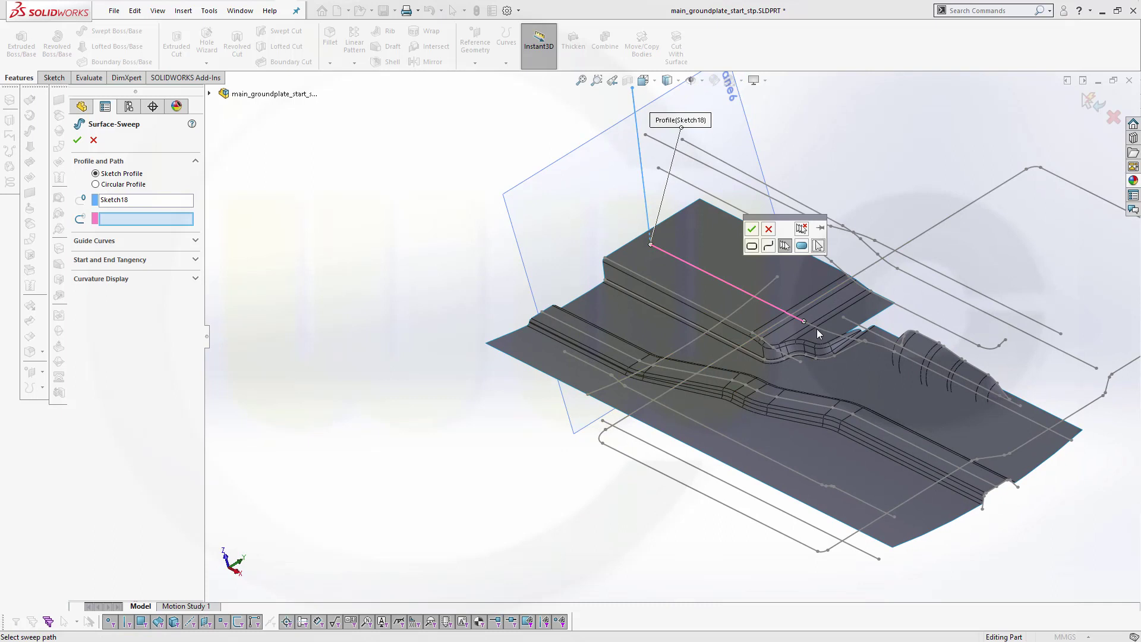
pyautogui.scroll(-1, 814, 323)
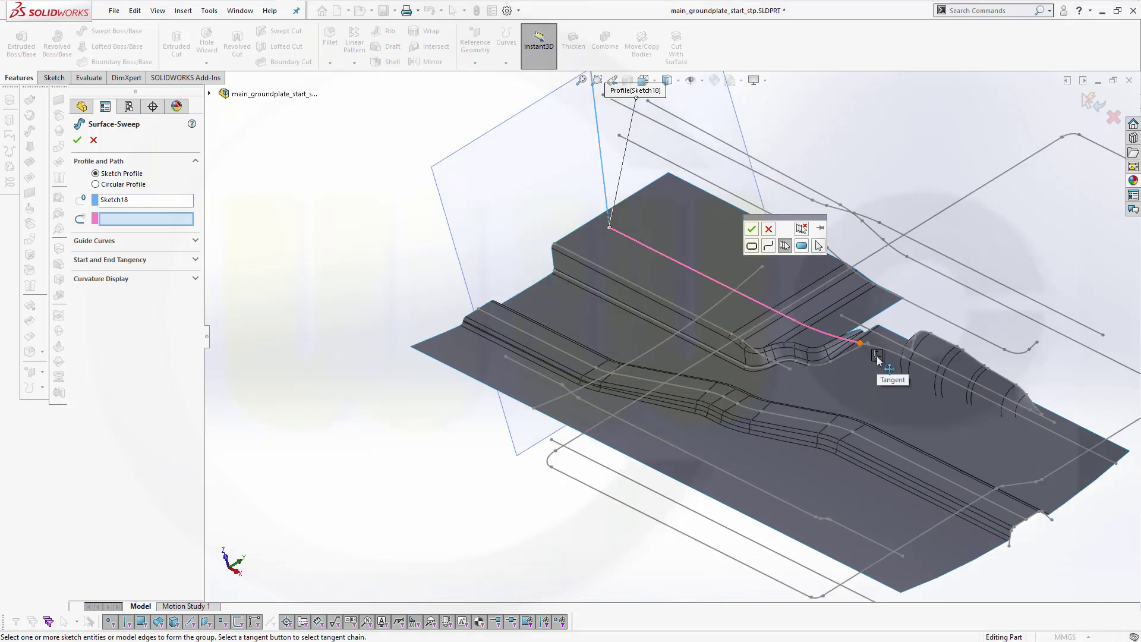
pyautogui.click(877, 357)
pyautogui.click(918, 370)
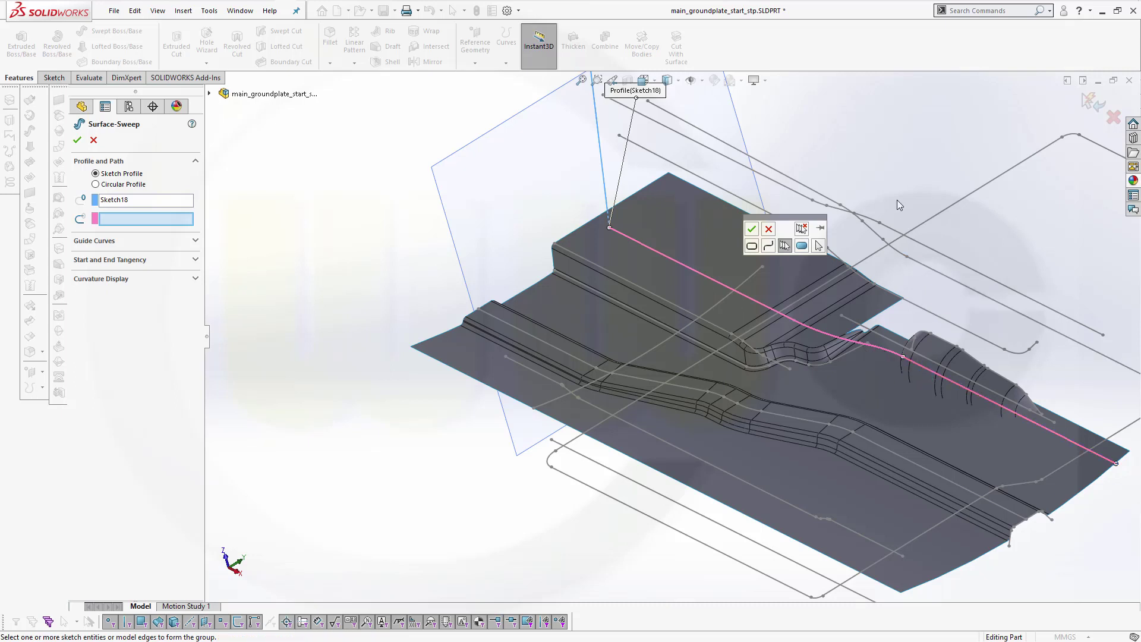
pyautogui.click(751, 230)
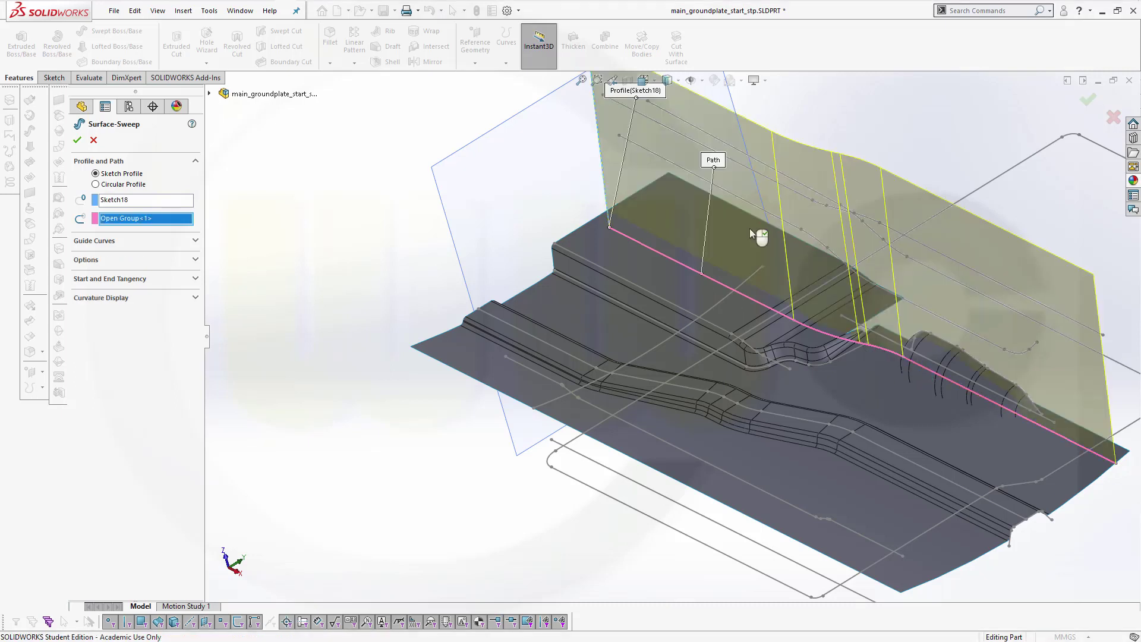
pyautogui.click(77, 140)
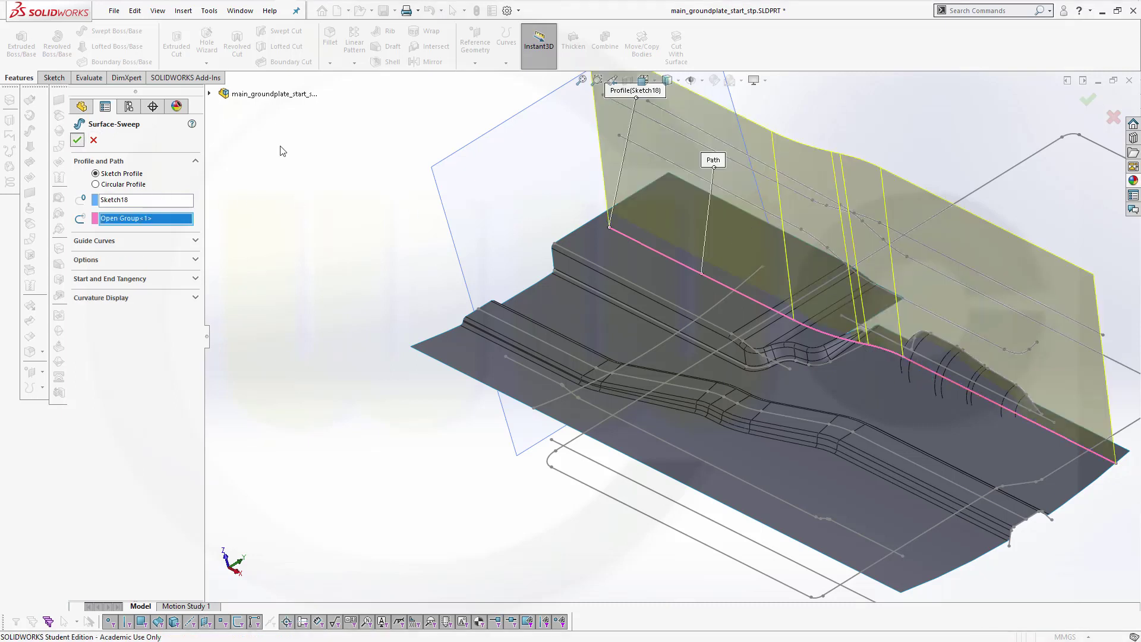
# - Hide the reference plane Plane6 at the end of the new side wall
pyautogui.moveTo(779, 259); pyautogui.dragTo(805, 184, button='middle')
pyautogui.scroll(2, 890, 197)
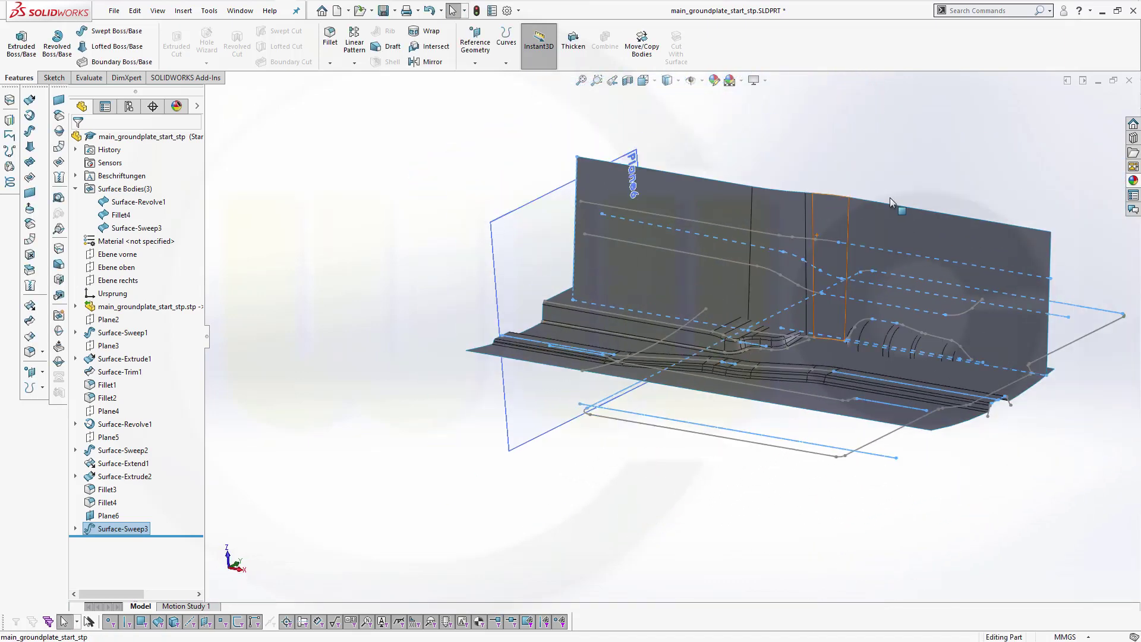
pyautogui.scroll(-2, 892, 197)
pyautogui.moveTo(802, 386); pyautogui.dragTo(764, 357, button='middle')
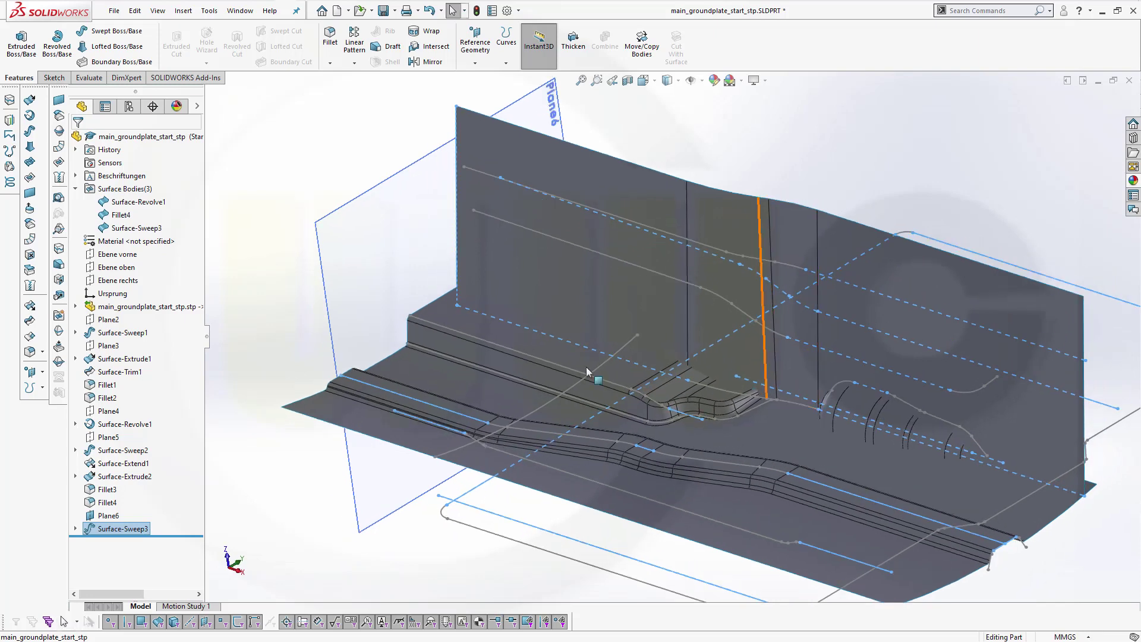
pyautogui.click(325, 287)
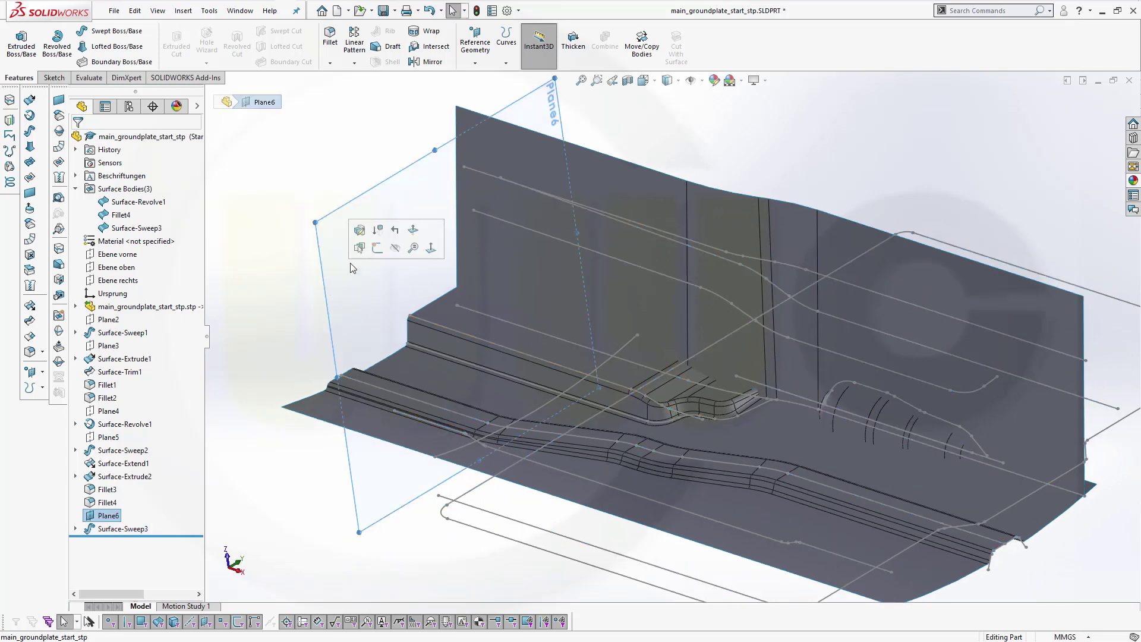
pyautogui.click(389, 247)
pyautogui.scroll(3, 607, 419)
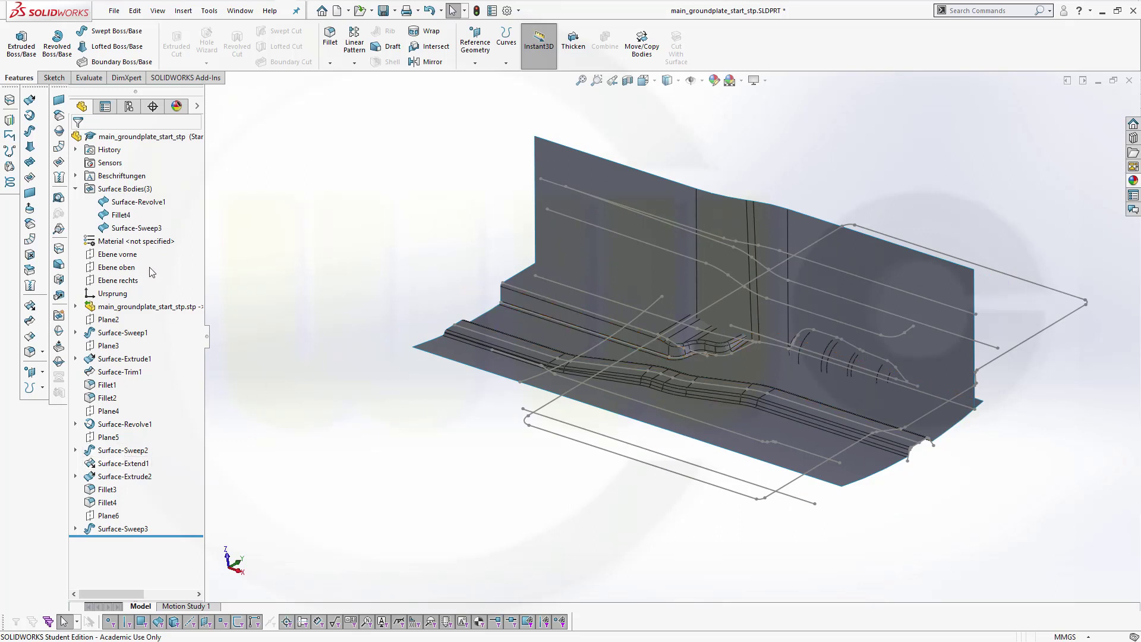
pyautogui.click(75, 306)
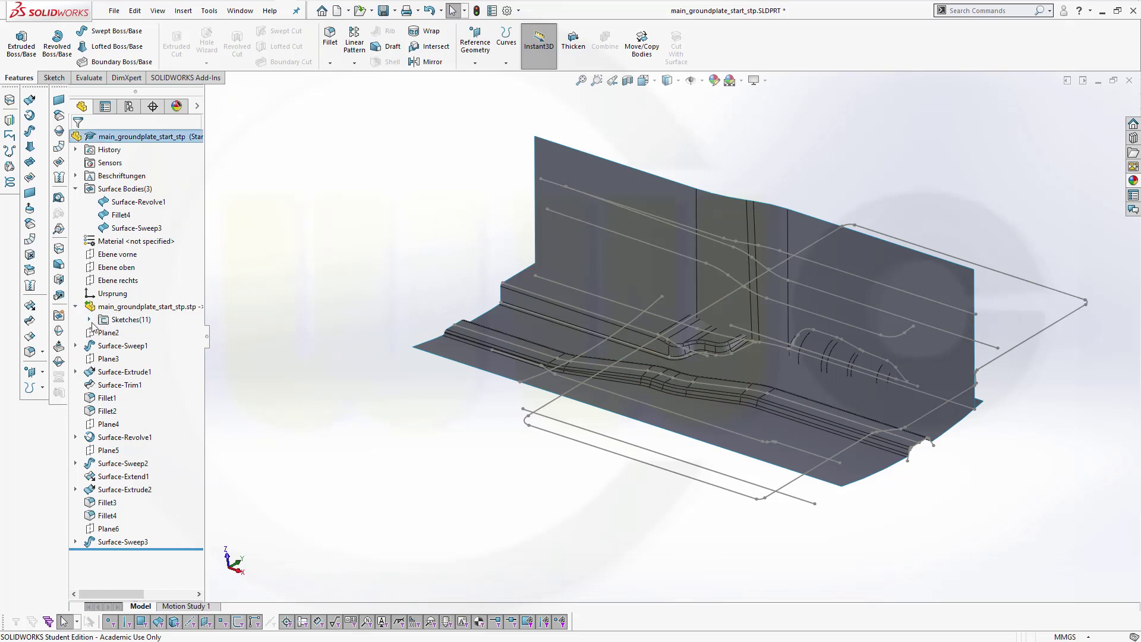
pyautogui.click(89, 320)
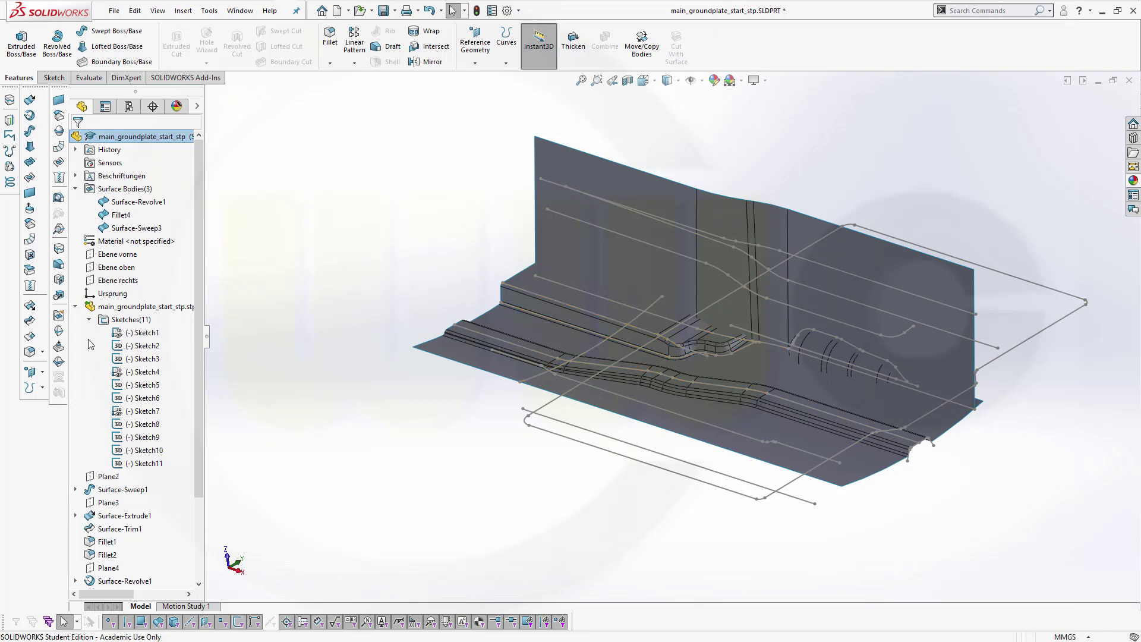
pyautogui.click(89, 320)
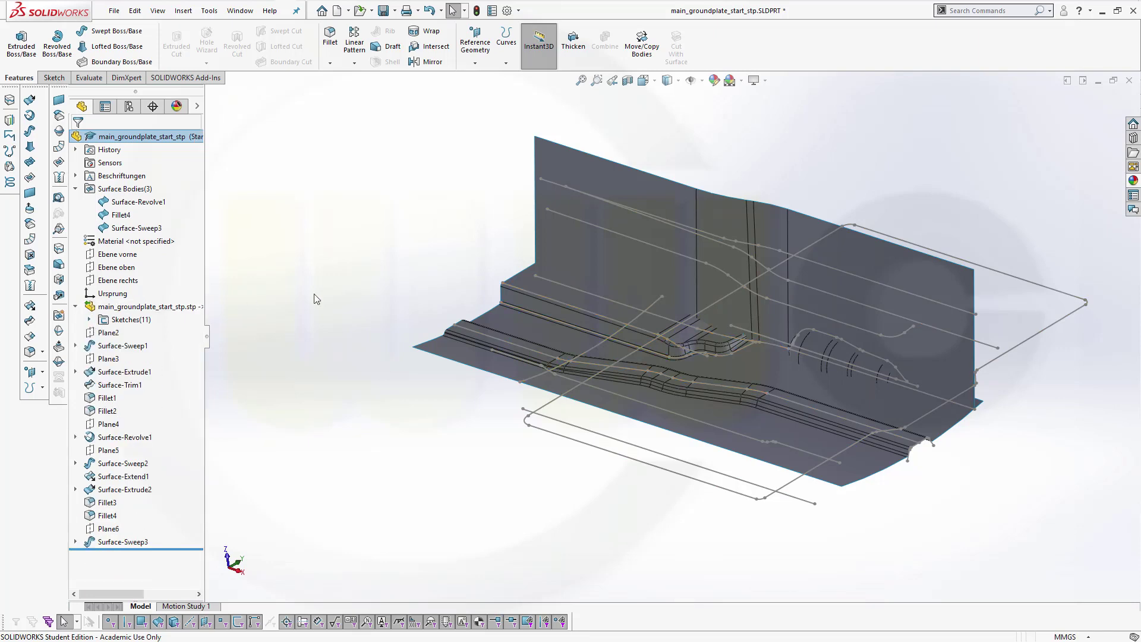
pyautogui.scroll(2, 480, 308)
pyautogui.scroll(-4, 788, 410)
pyautogui.scroll(2, 601, 279)
pyautogui.scroll(-2, 601, 279)
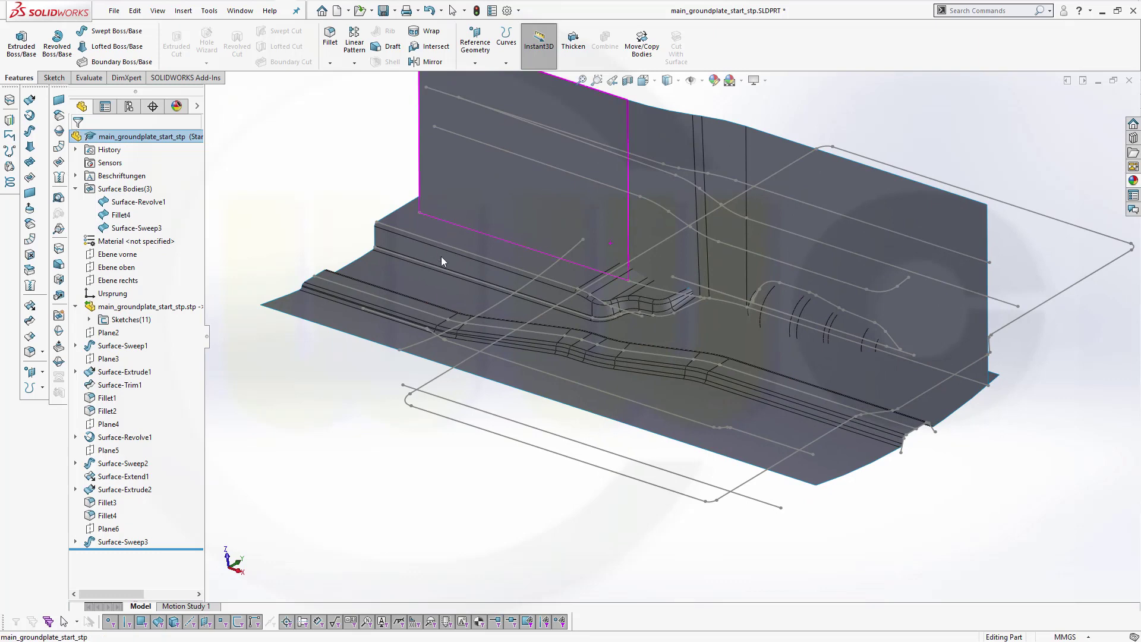
# - Add a 10 mm symmetric face fillet with tangent propagation between the hump and the lower floor surface
pyautogui.moveTo(332, 175); pyautogui.dragTo(630, 217, button='middle')
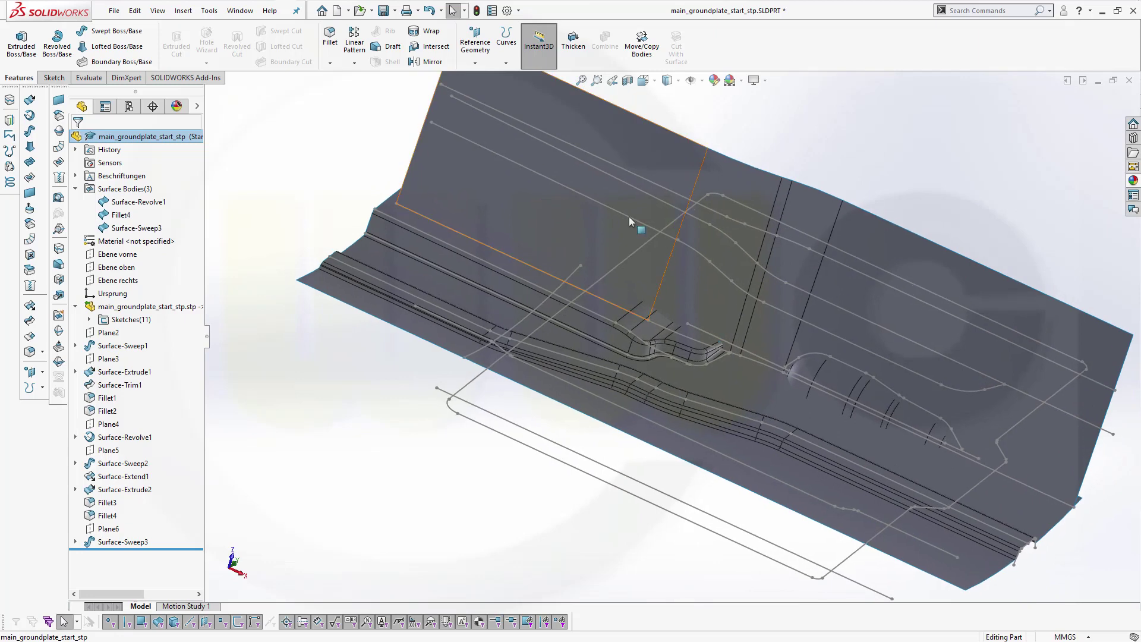
pyautogui.press('Escape')
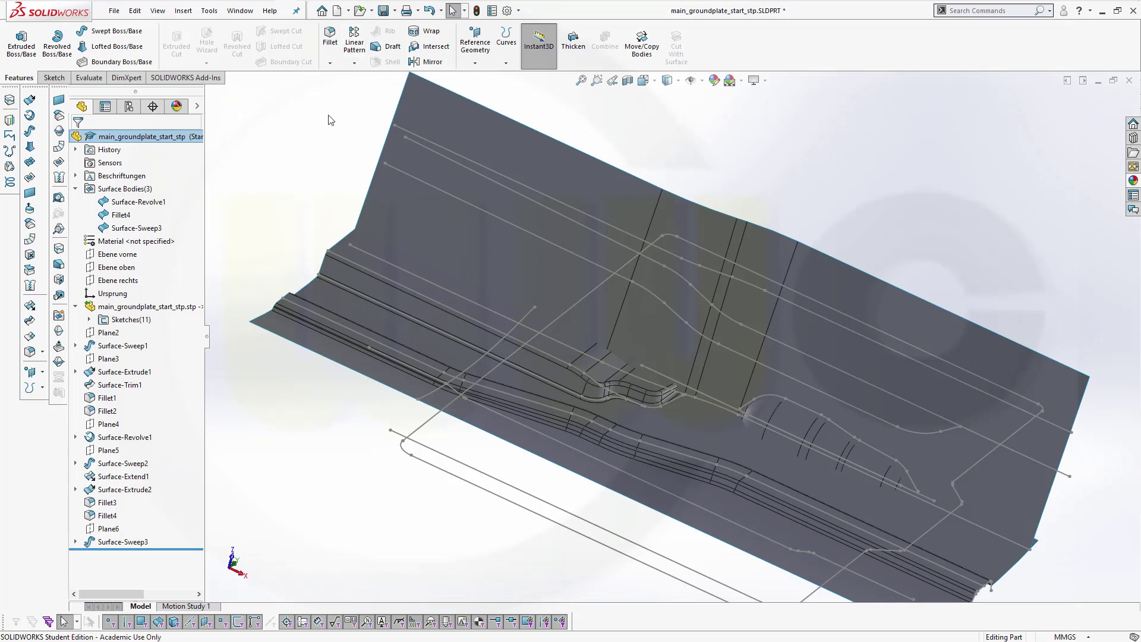
pyautogui.click(330, 36)
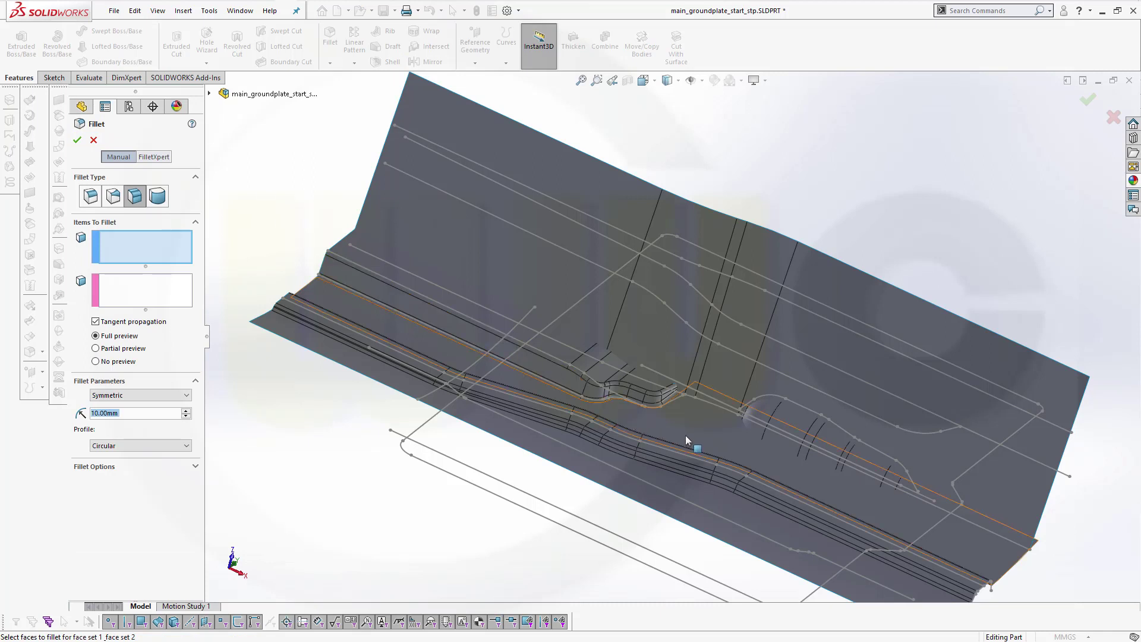
pyautogui.click(783, 444)
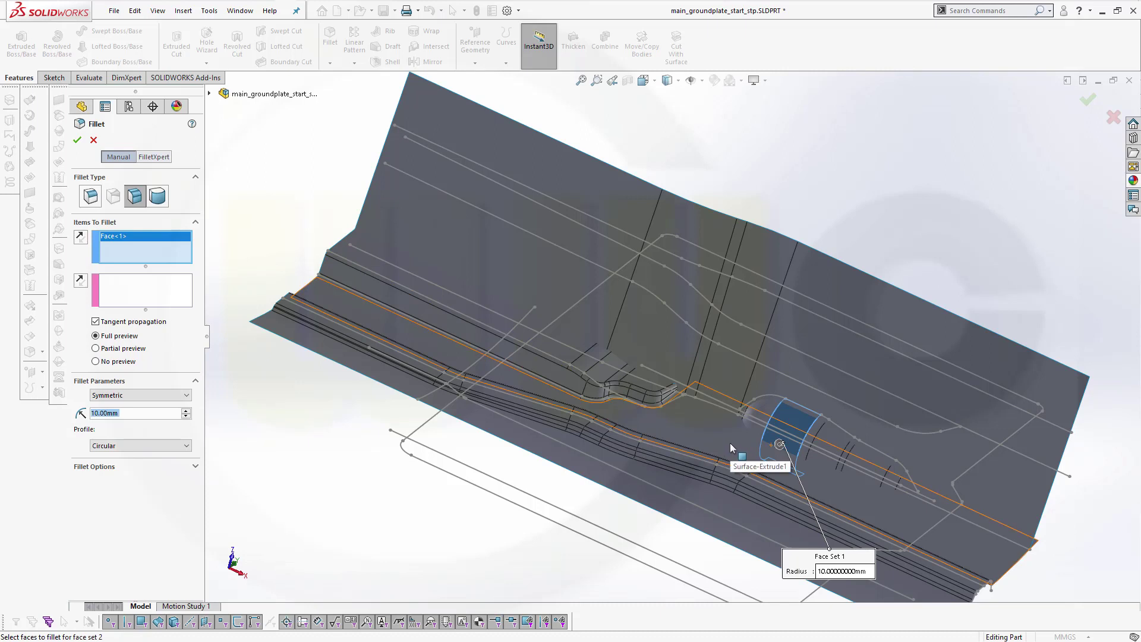
pyautogui.click(125, 293)
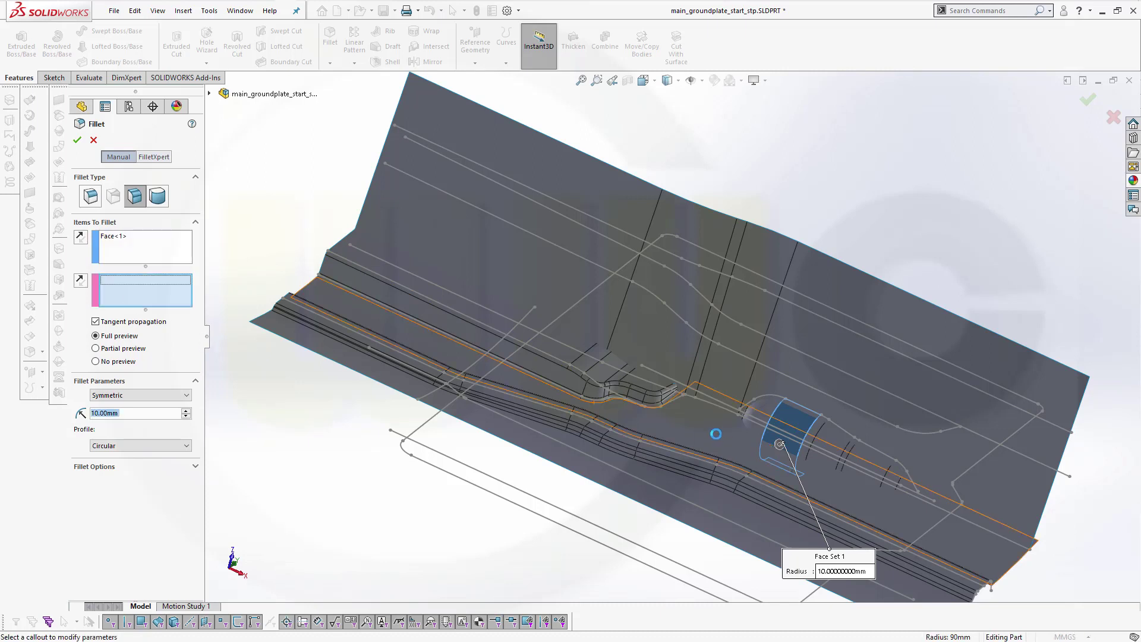
pyautogui.click(715, 434)
pyautogui.moveTo(743, 431); pyautogui.dragTo(722, 449, button='middle')
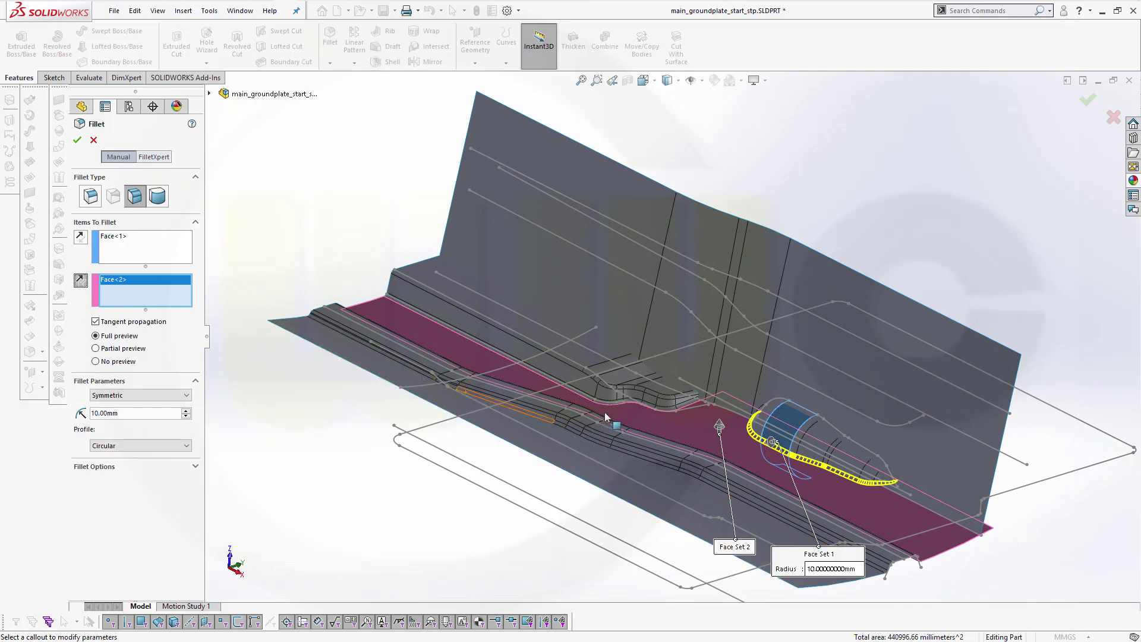
pyautogui.moveTo(380, 374); pyautogui.dragTo(597, 407, button='middle')
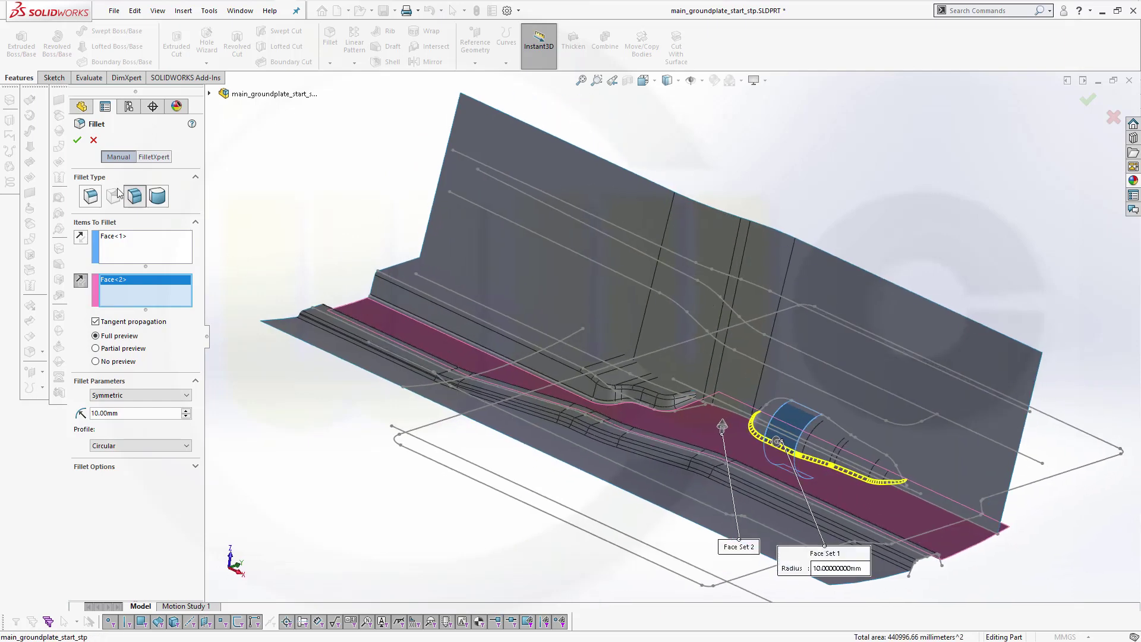
pyautogui.click(77, 141)
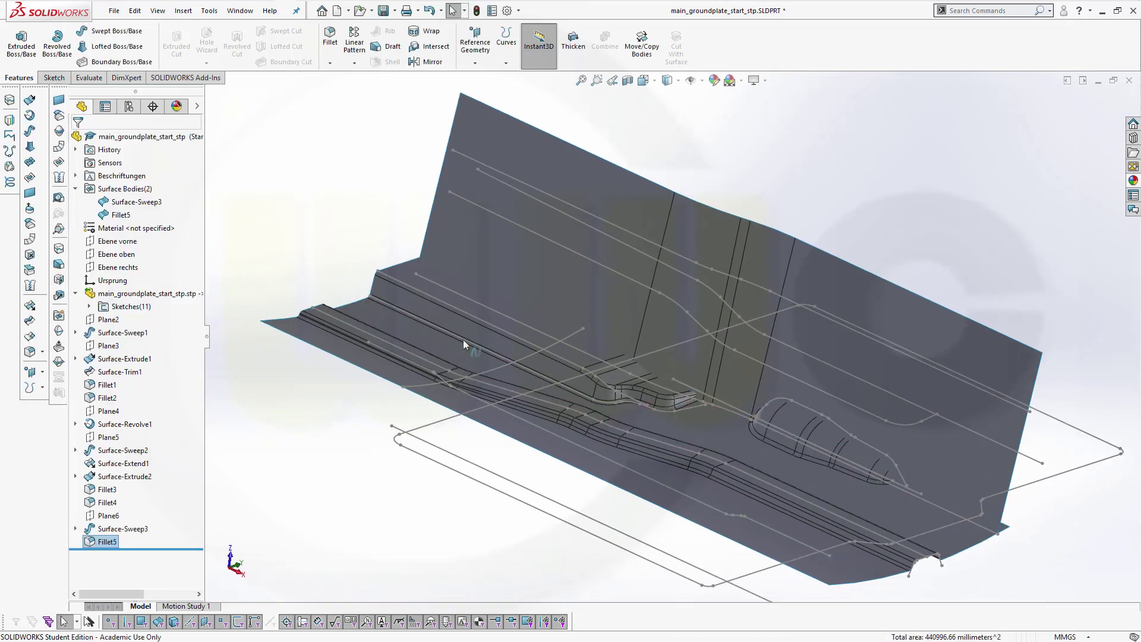
# - Try to add a 10 mm face fillet between the hump and the adjoining side wall face
pyautogui.moveTo(696, 471); pyautogui.dragTo(728, 510, button='middle')
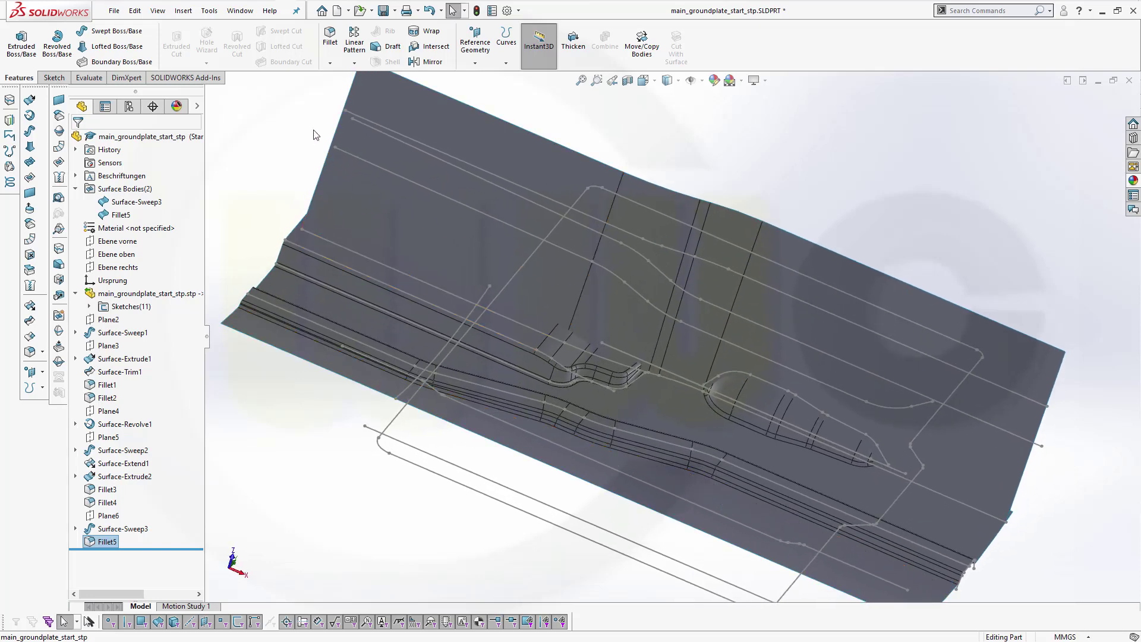
pyautogui.click(330, 37)
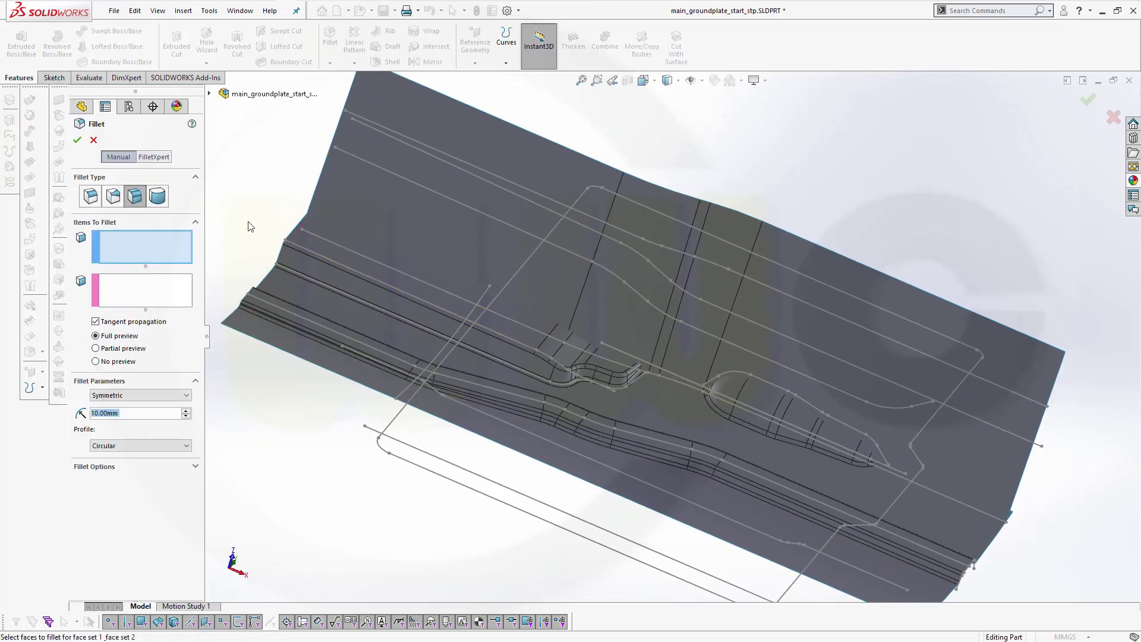
pyautogui.click(768, 398)
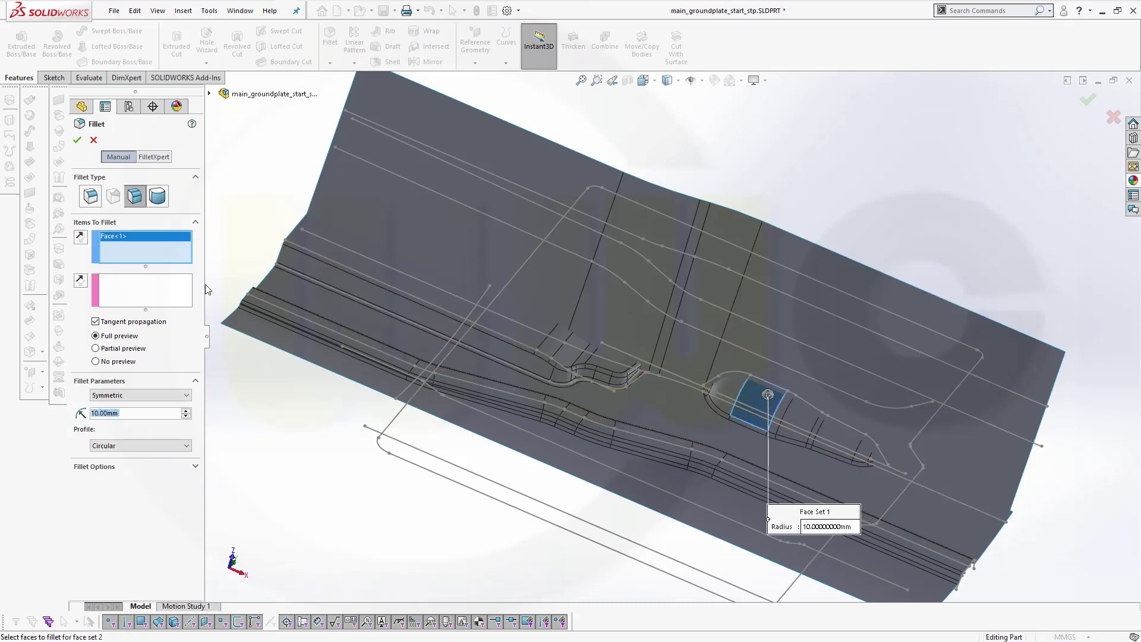
pyautogui.click(146, 289)
pyautogui.click(797, 360)
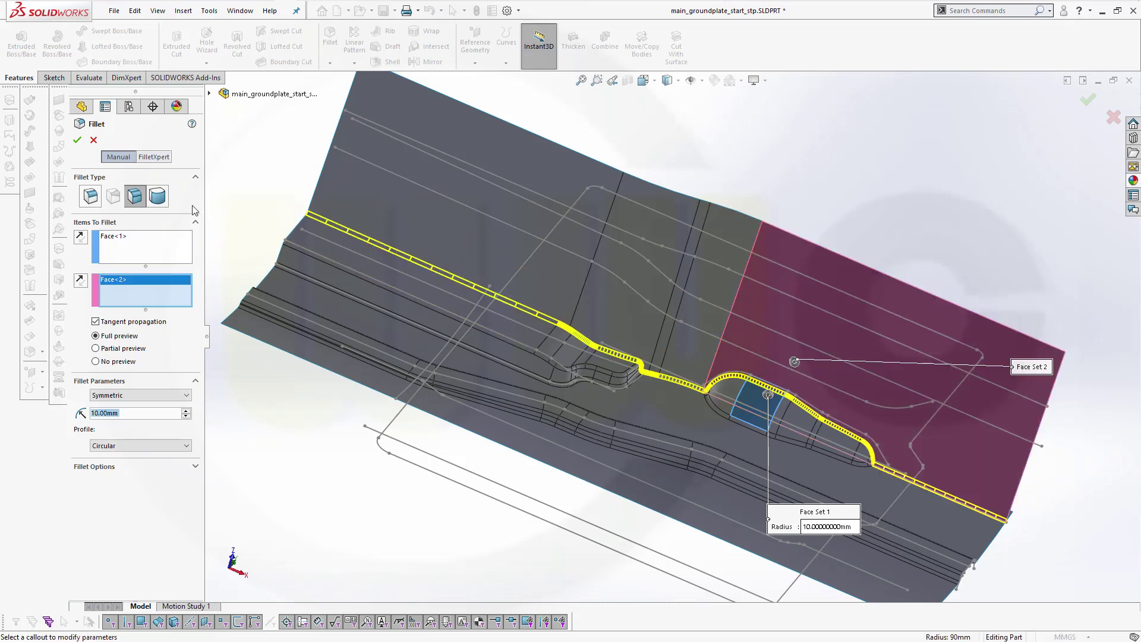
pyautogui.moveTo(564, 357); pyautogui.dragTo(476, 321, button='middle')
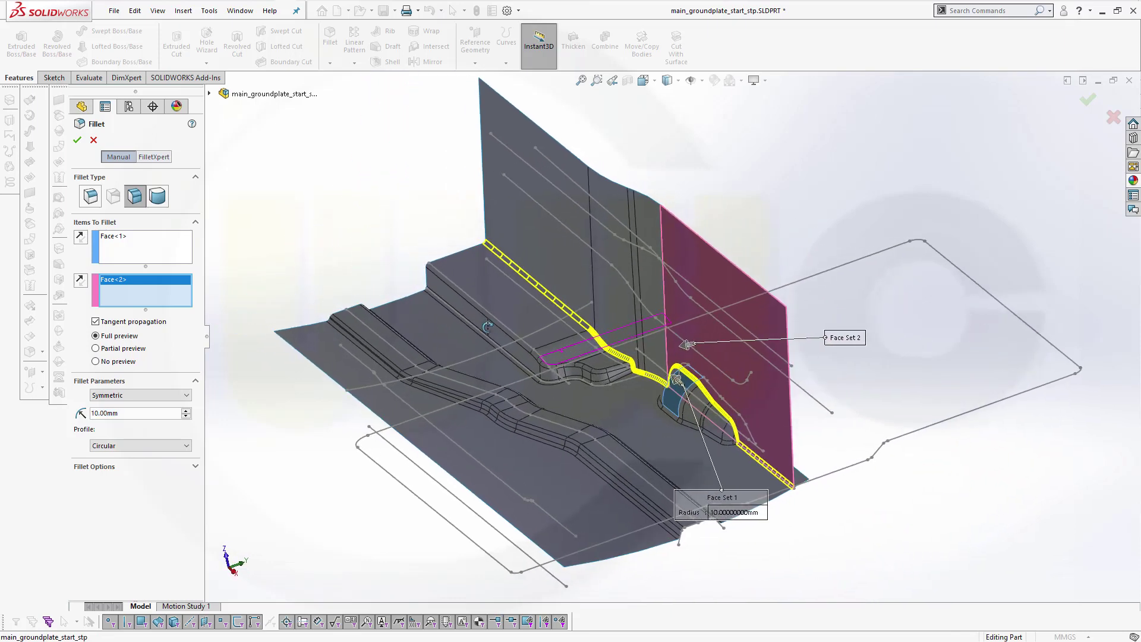
pyautogui.click(77, 141)
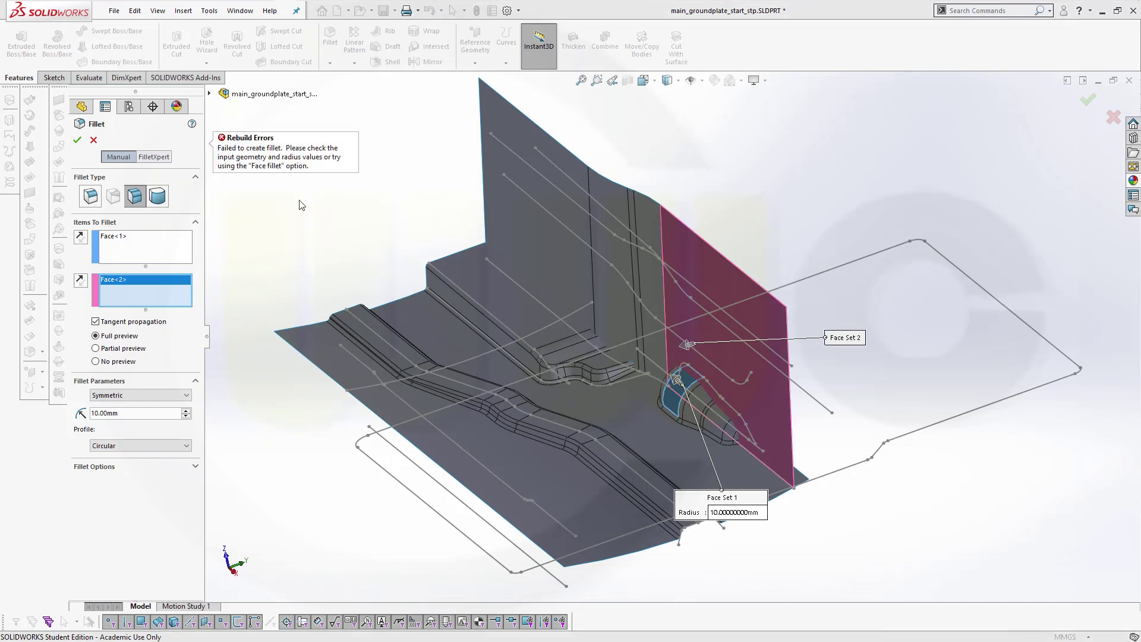
pyautogui.click(94, 140)
# - Add a 10 mm symmetric face fillet with tangent propagation between the raised ledge's flat top face and the tall side wall
pyautogui.moveTo(346, 247); pyautogui.dragTo(301, 291, button='middle')
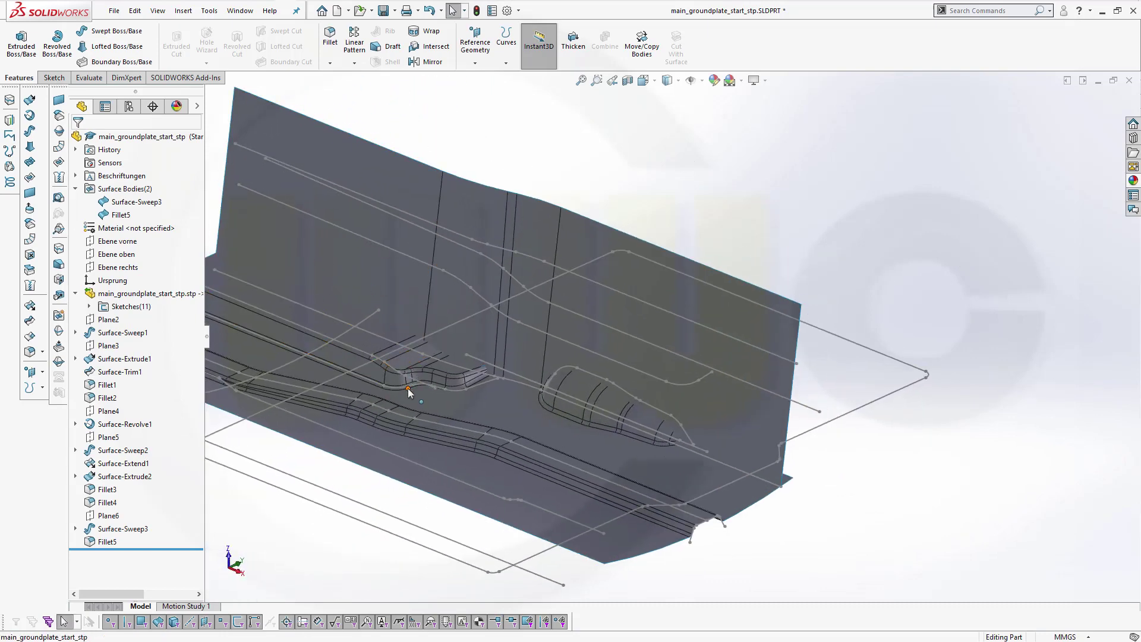
pyautogui.press('f')
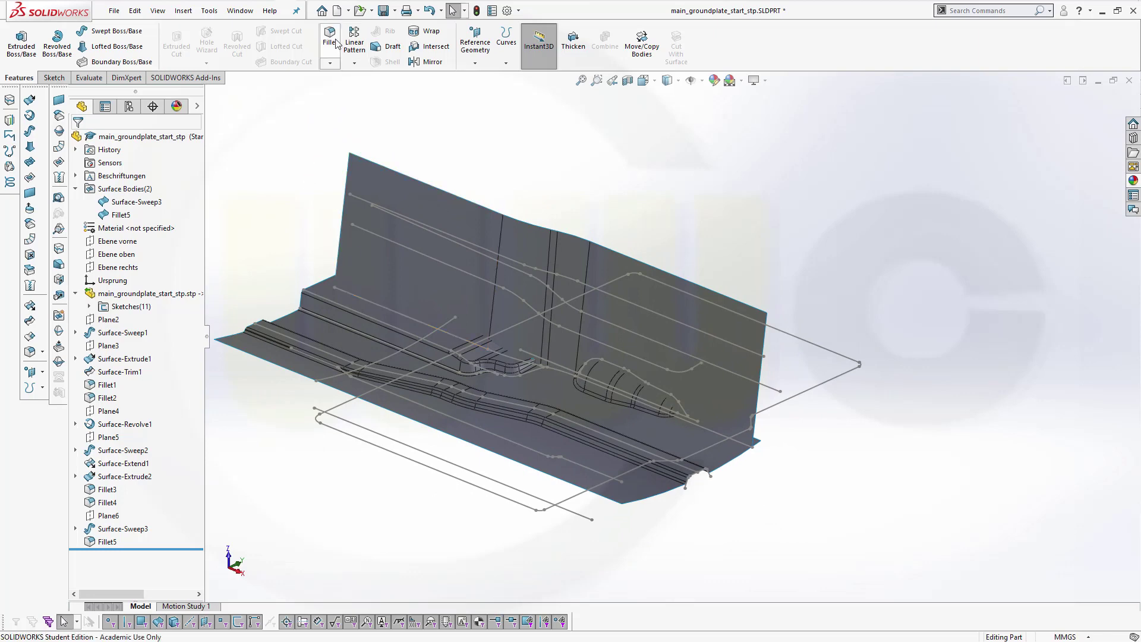
pyautogui.click(330, 39)
pyautogui.scroll(-3, 343, 326)
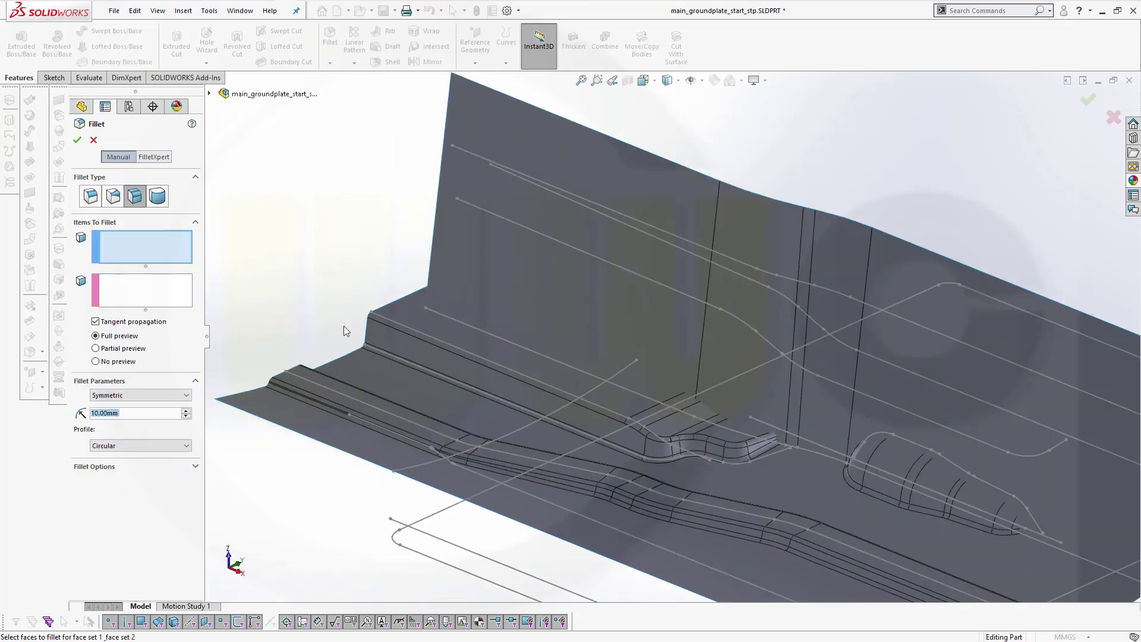
pyautogui.click(471, 347)
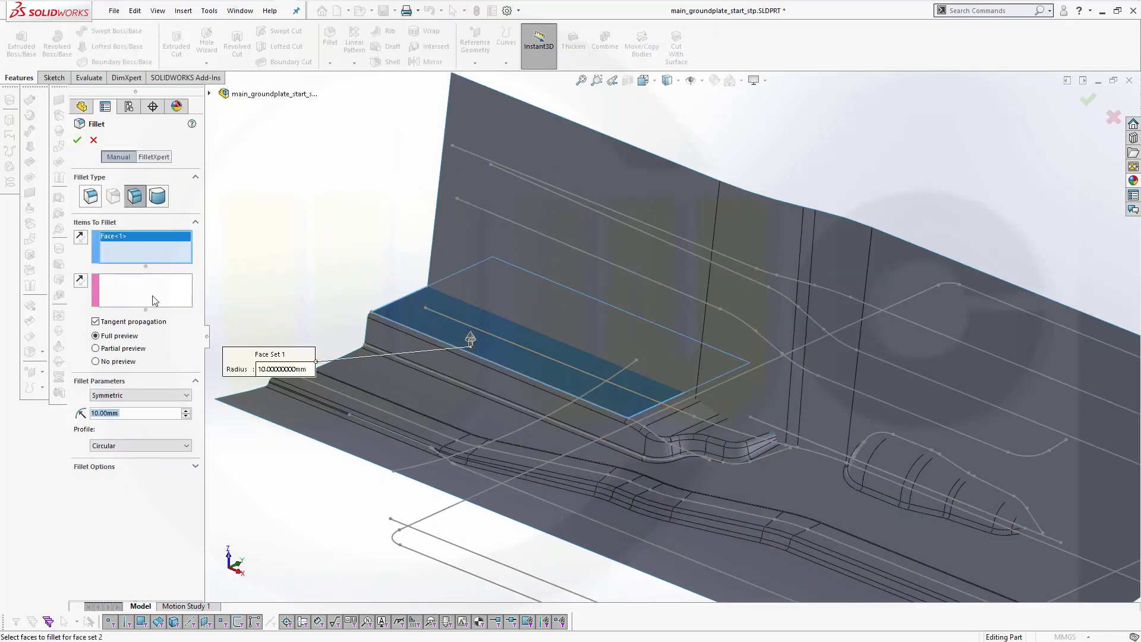
pyautogui.click(485, 242)
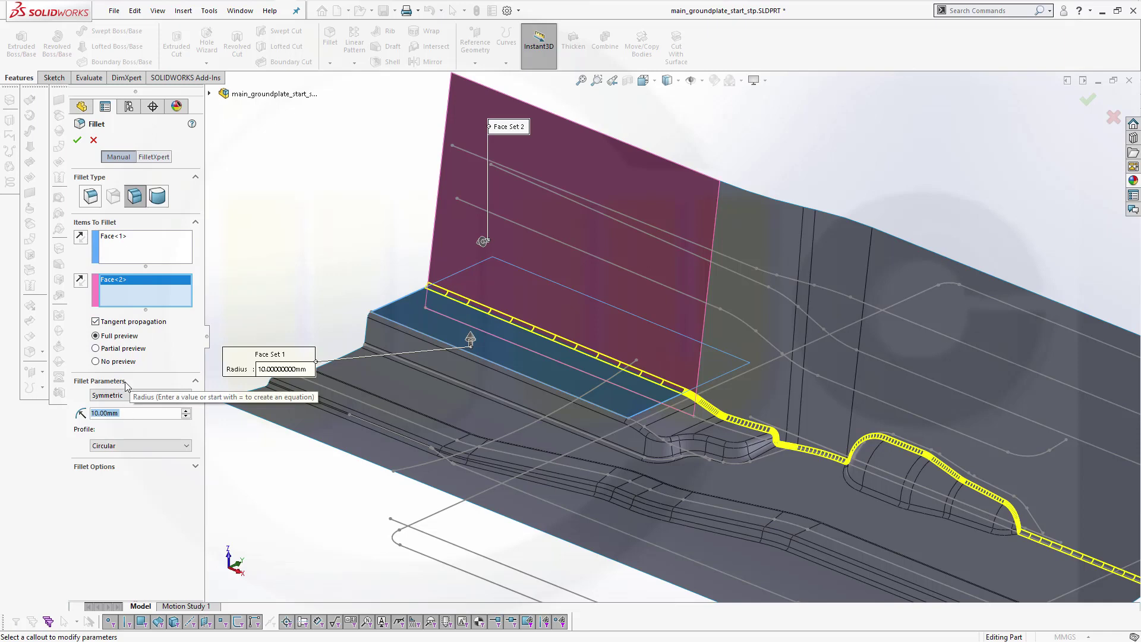
pyautogui.click(78, 141)
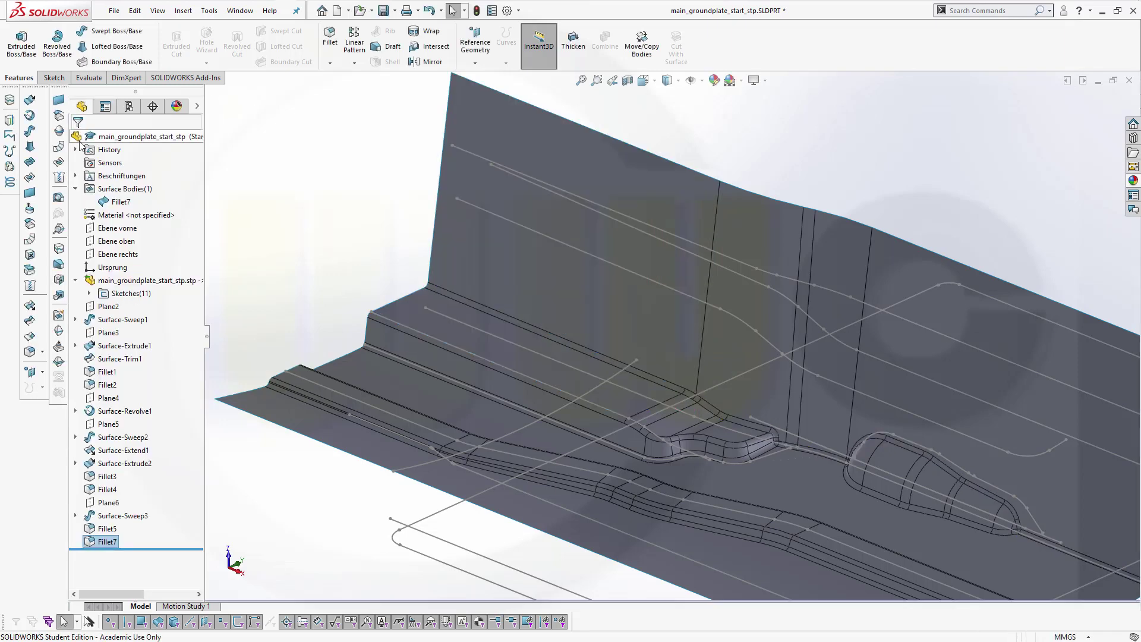
# - Start a new sketch on the reference plane Ebene oben
pyautogui.scroll(-3, 630, 378)
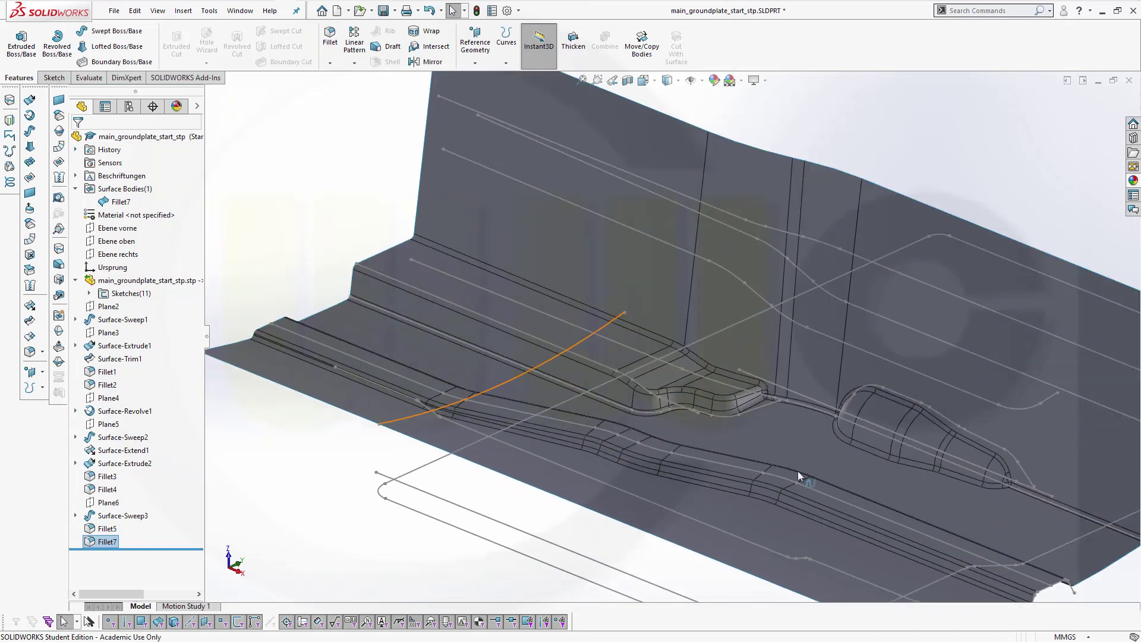
pyautogui.moveTo(797, 471); pyautogui.dragTo(816, 443, button='middle')
pyautogui.scroll(5, 815, 445)
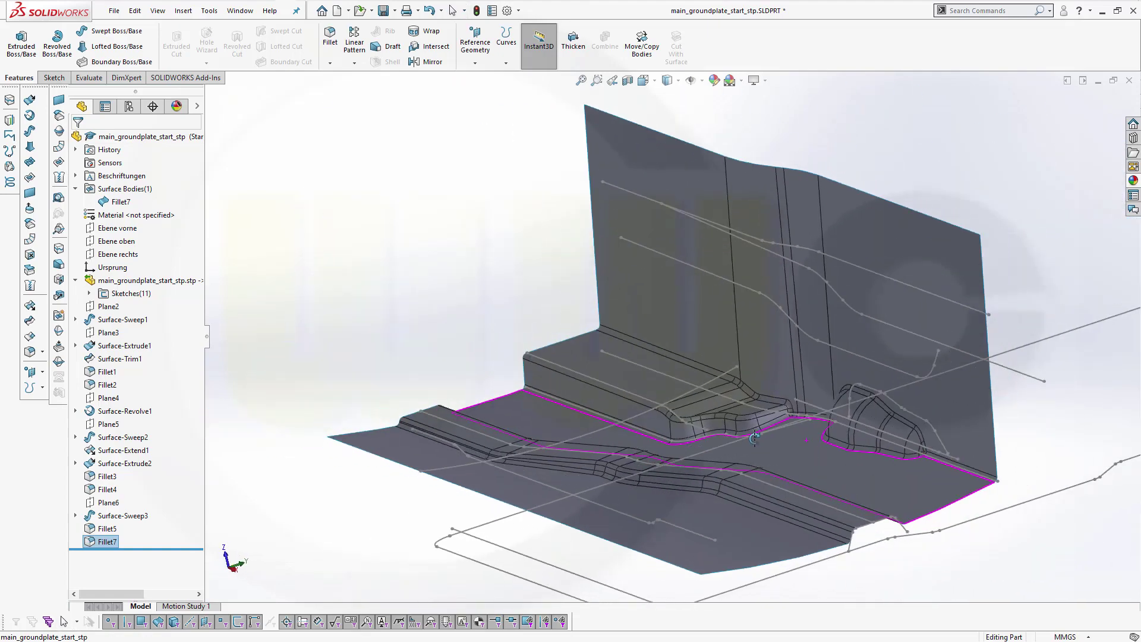
pyautogui.moveTo(869, 322); pyautogui.dragTo(828, 347, button='middle')
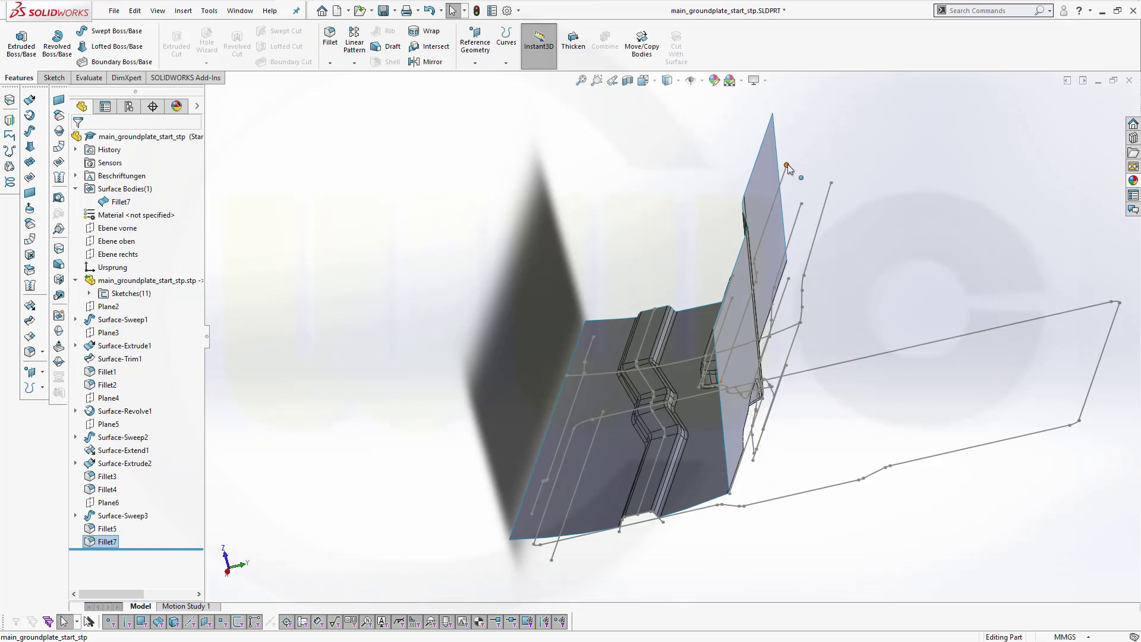
pyautogui.click(110, 243)
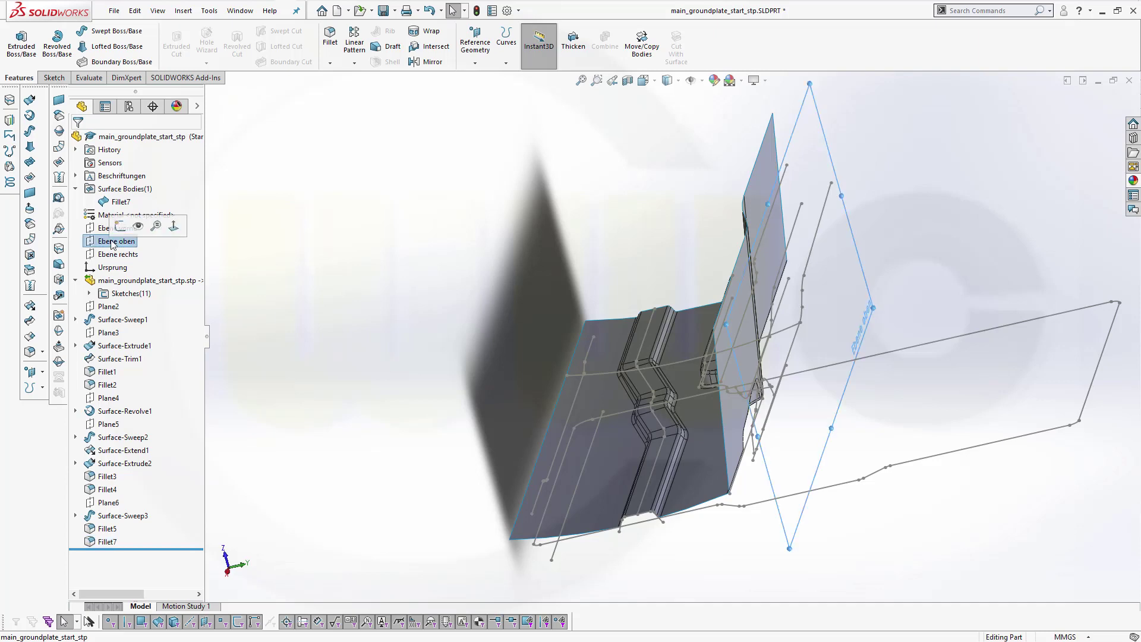
pyautogui.click(122, 230)
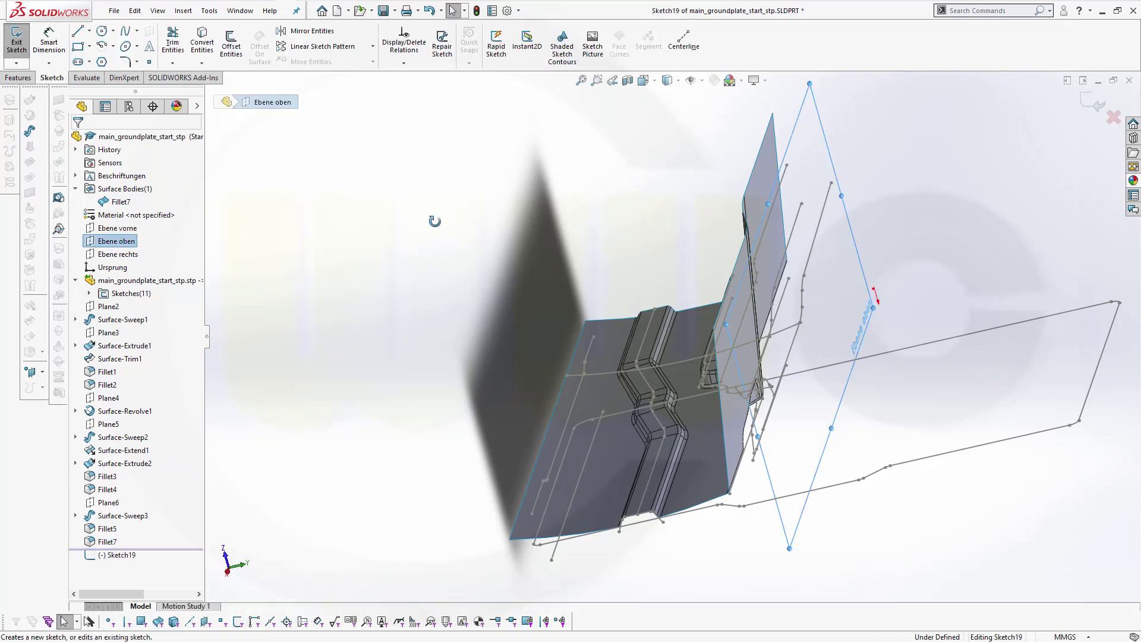
pyautogui.moveTo(433, 222); pyautogui.dragTo(382, 190, button='middle')
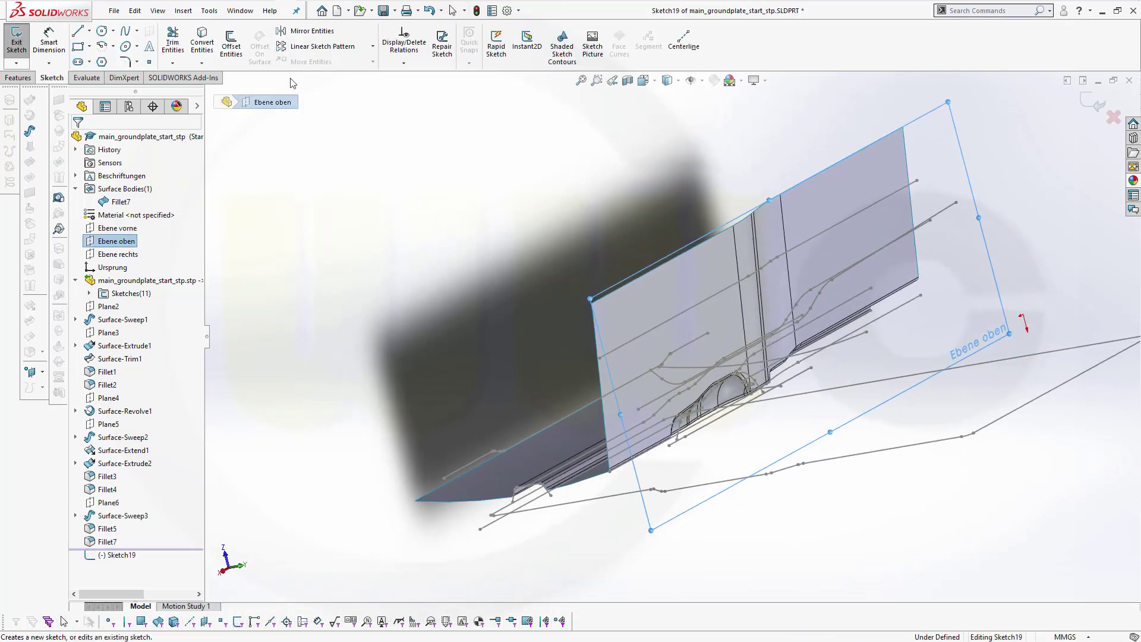
# - Convert the long stepped side curve of the imported sketches into the sketch on Ebene oben and finish the sketch
pyautogui.click(202, 42)
pyautogui.moveTo(910, 358); pyautogui.dragTo(905, 345, button='middle')
pyautogui.click(853, 259)
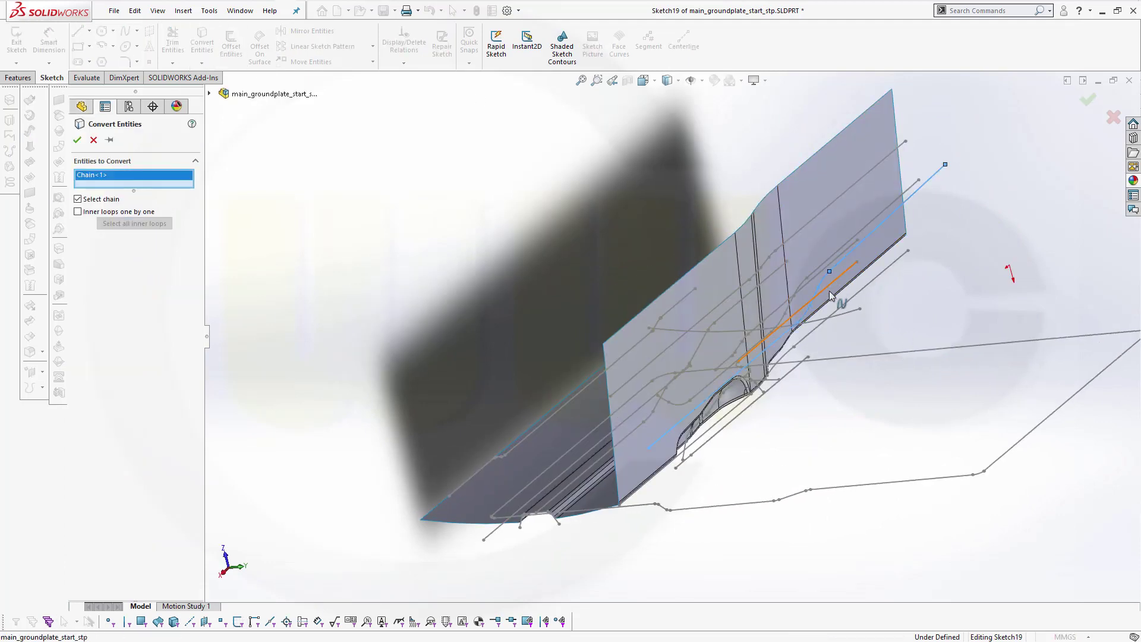
pyautogui.moveTo(365, 272); pyautogui.dragTo(355, 254, button='middle')
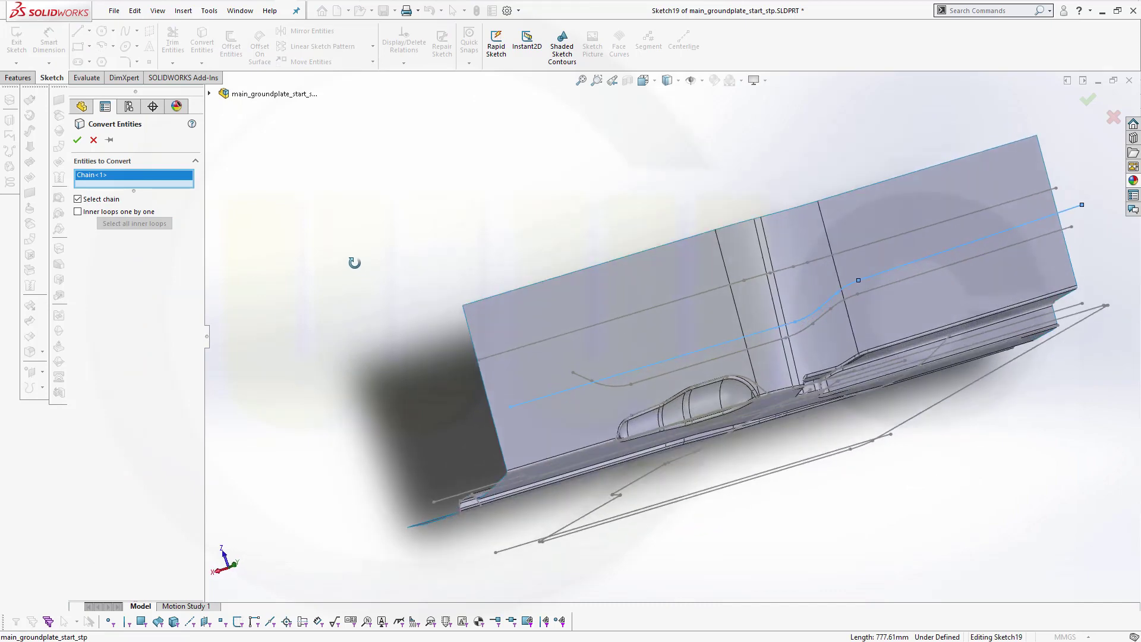
pyautogui.click(78, 141)
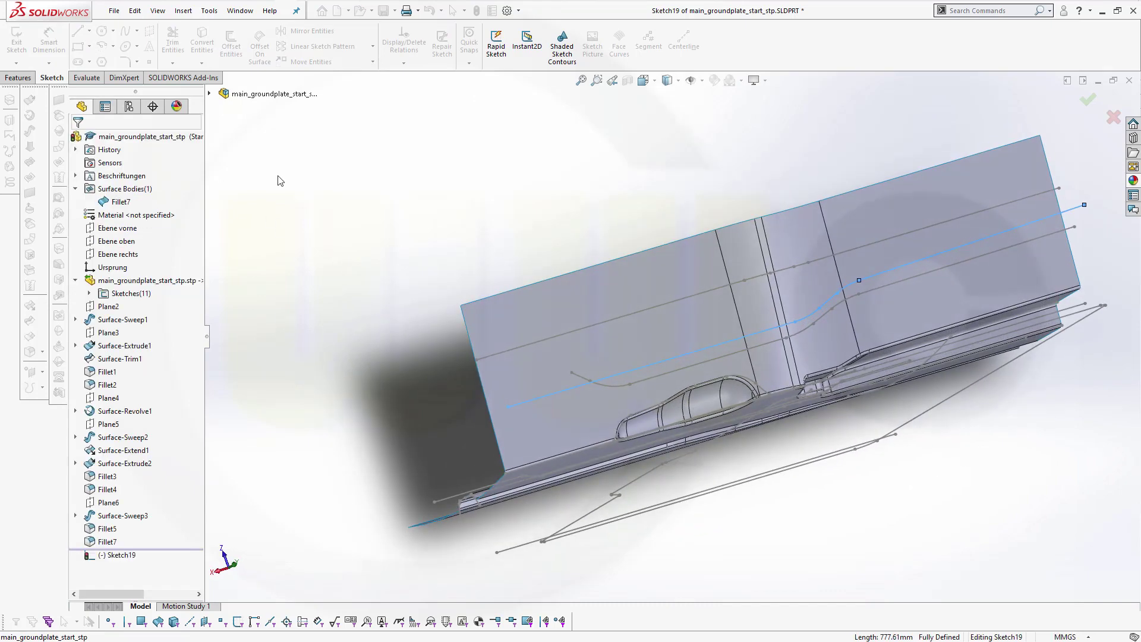
pyautogui.click(1097, 107)
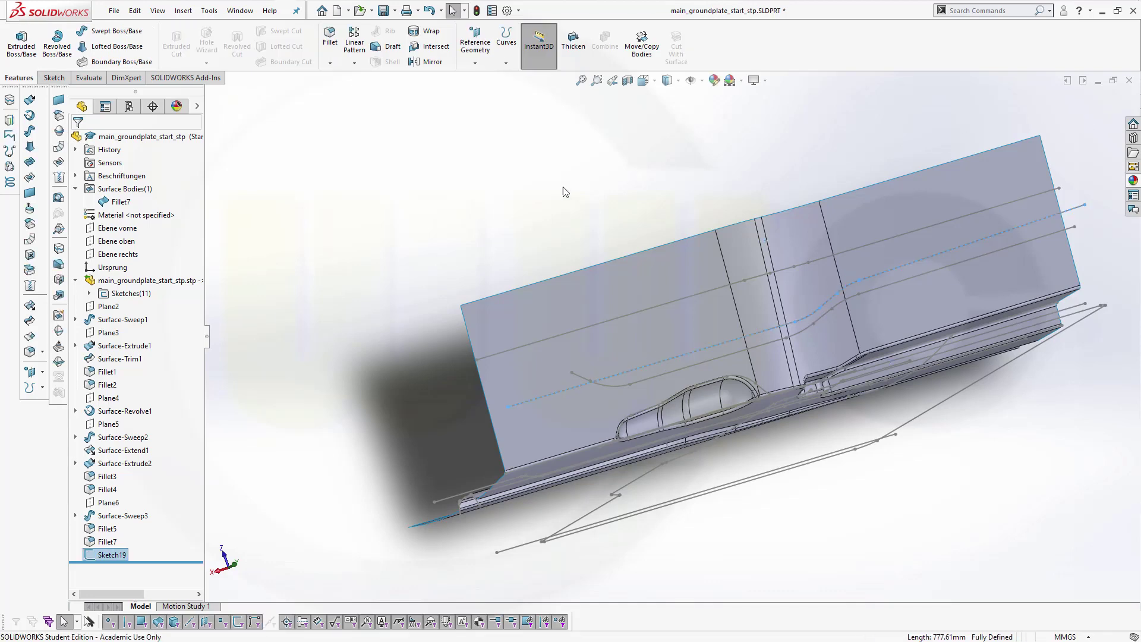
# - Extrude the converted stepped curve as a blind surface 300 mm deep in the reversed direction, across the upright wall
pyautogui.moveTo(565, 191); pyautogui.dragTo(533, 236, button='middle')
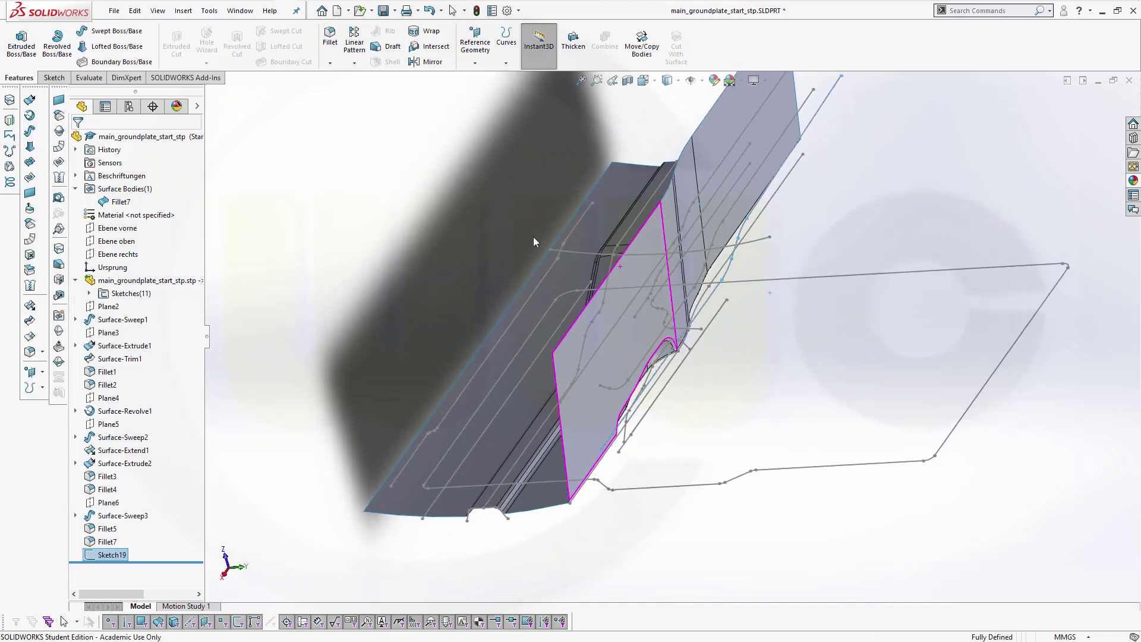
pyautogui.click(533, 237)
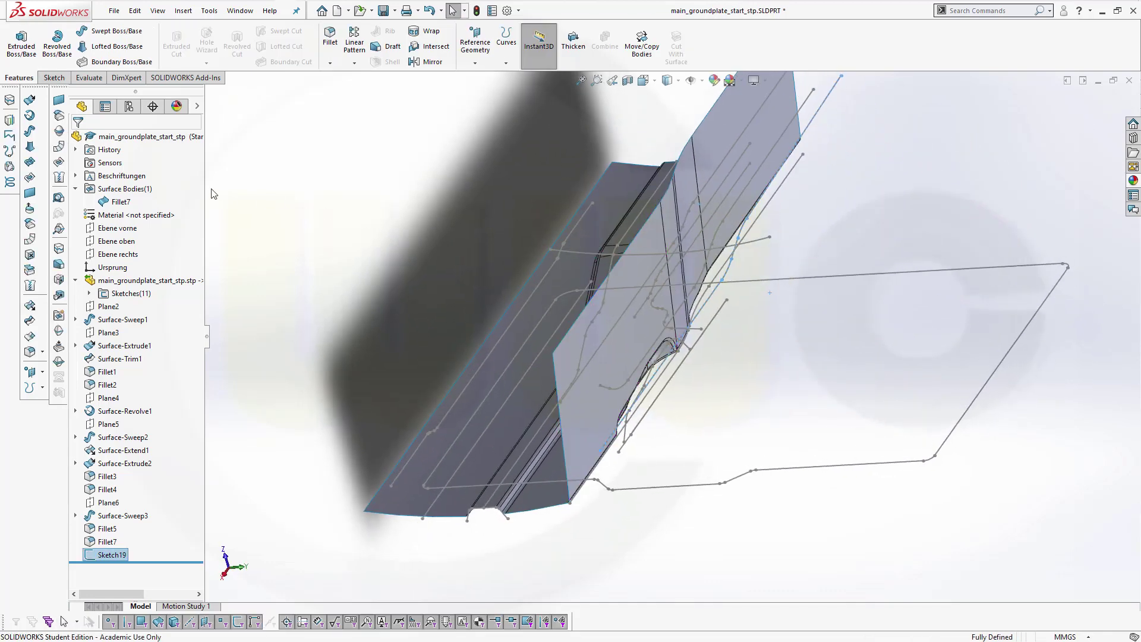
pyautogui.click(28, 99)
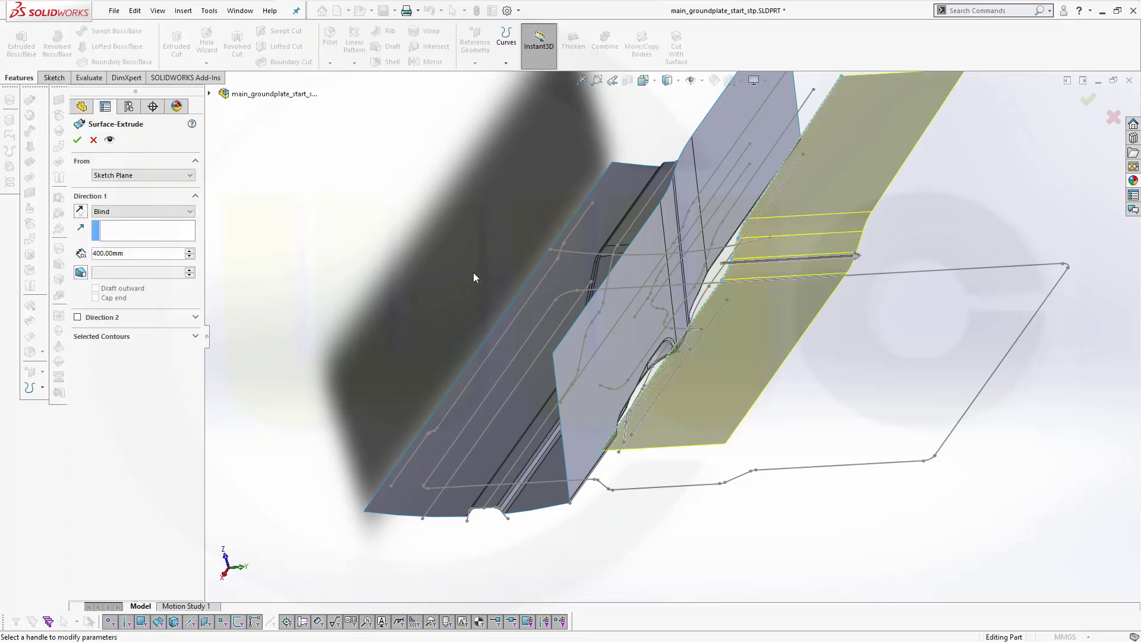
pyautogui.click(81, 211)
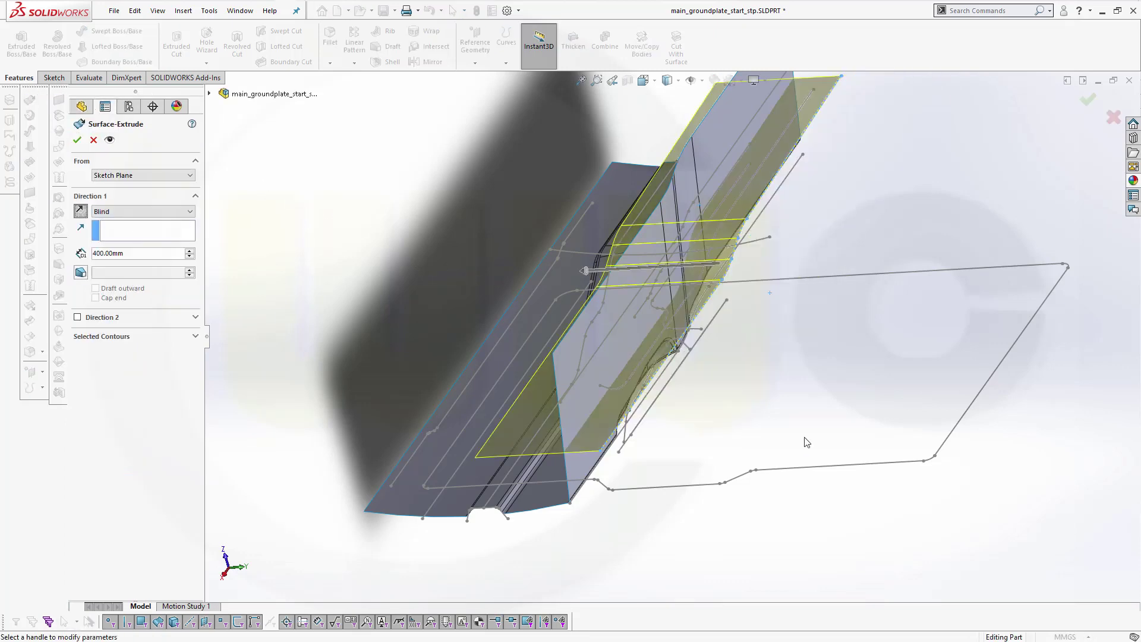
pyautogui.moveTo(807, 442); pyautogui.dragTo(847, 397, button='middle')
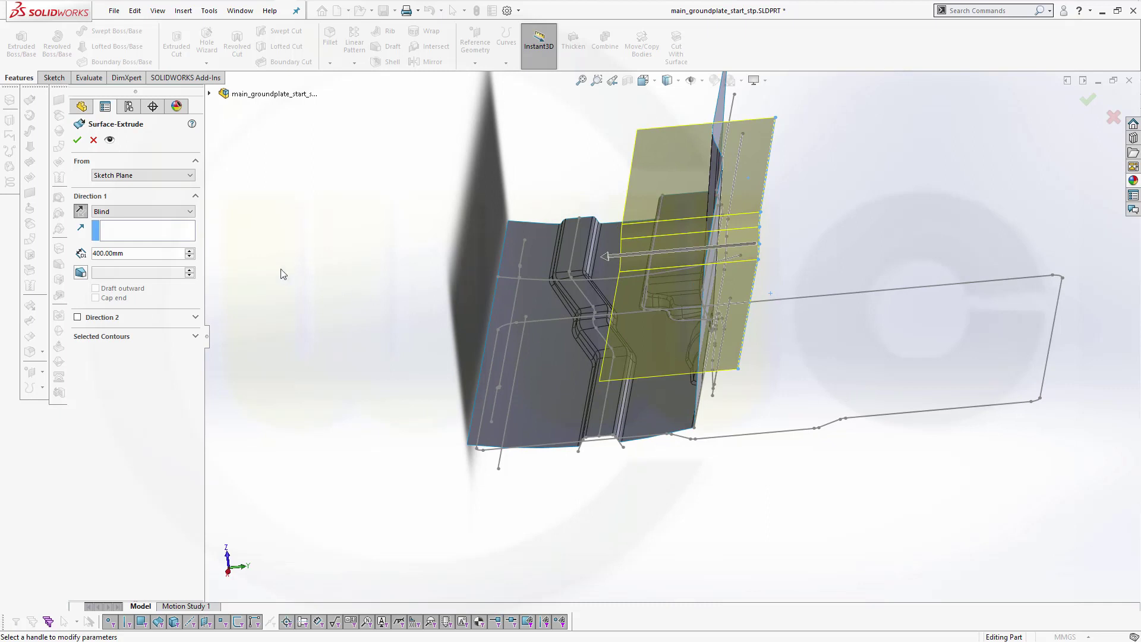
pyautogui.click(150, 254)
pyautogui.write('300')
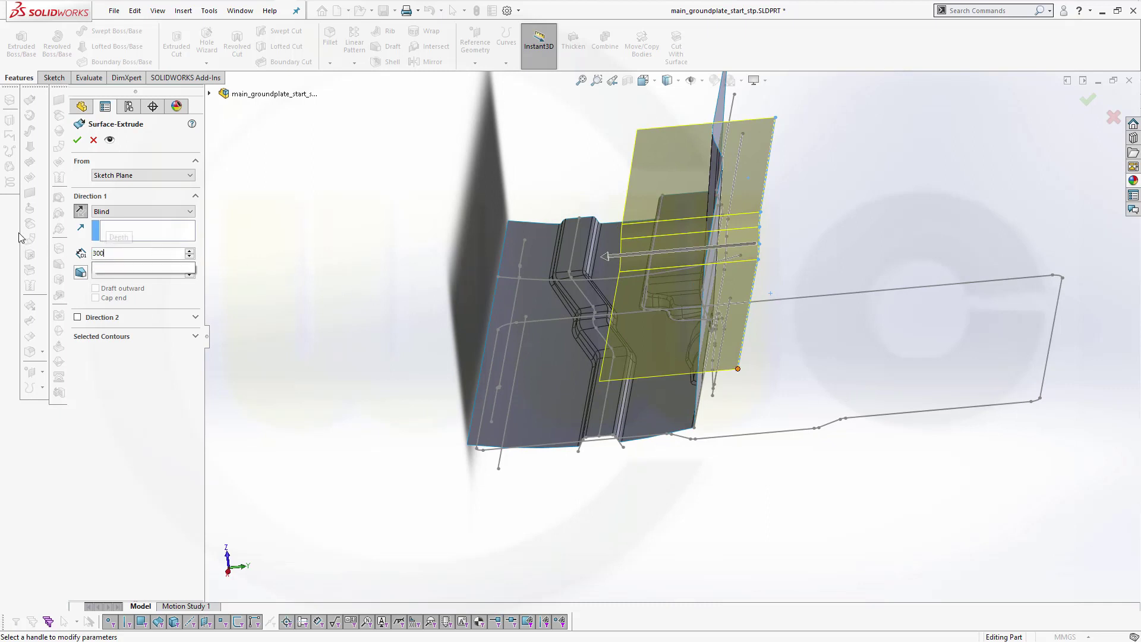
pyautogui.press('Return')
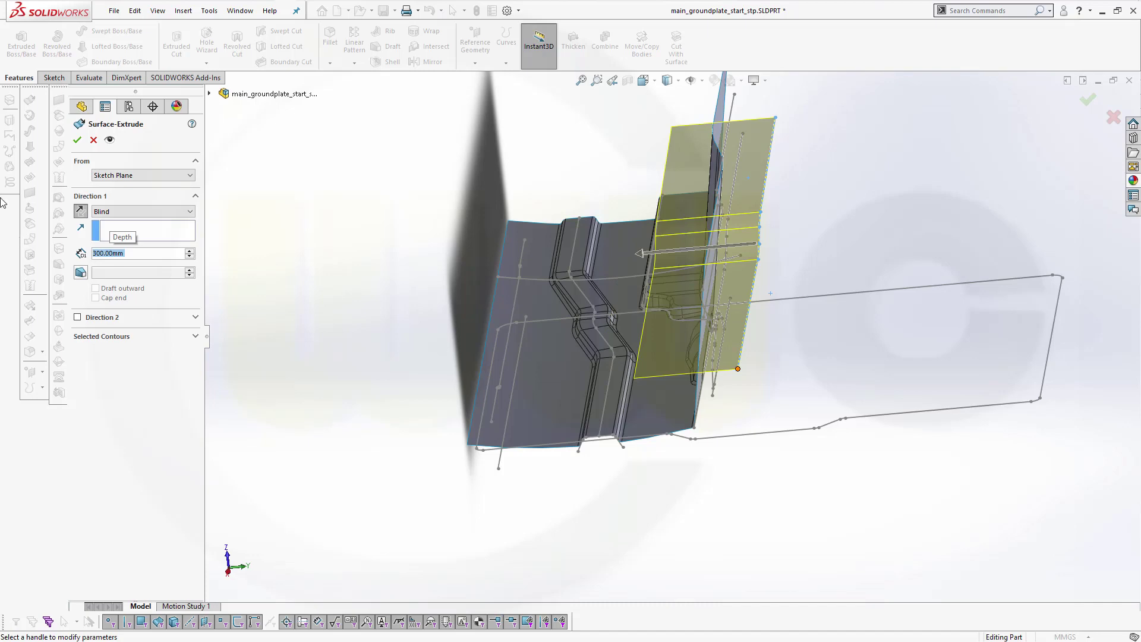
pyautogui.click(75, 141)
# - Sketch on Ebene oben, convert the three connected chains of the lower side curve with its curved end, and finish the sketch
pyautogui.moveTo(364, 273); pyautogui.dragTo(330, 257, button='middle')
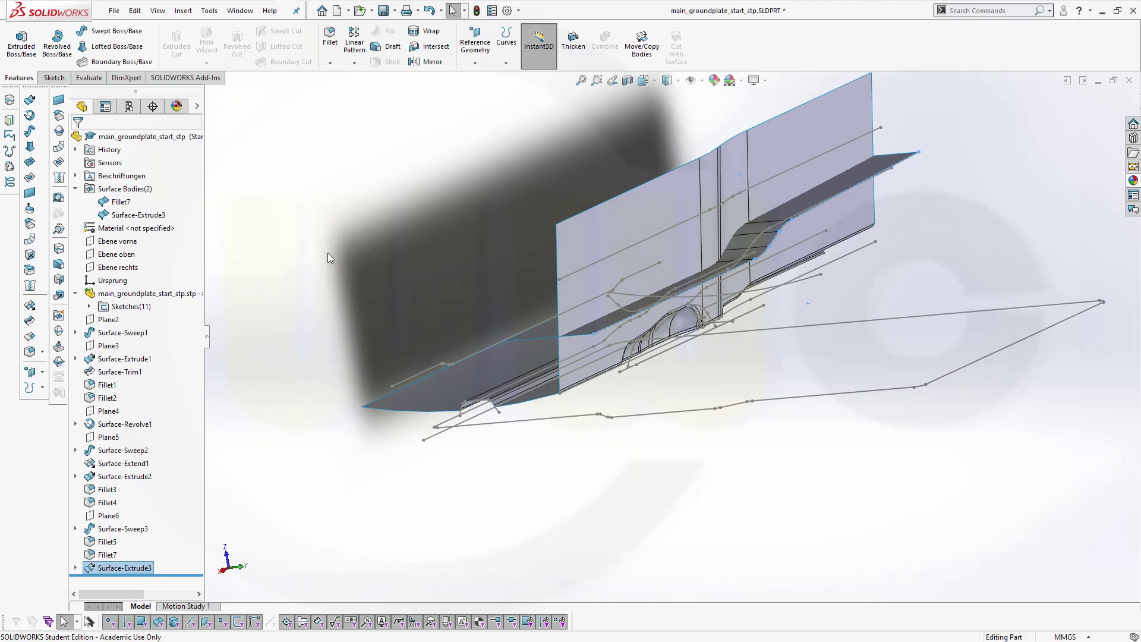
pyautogui.click(124, 255)
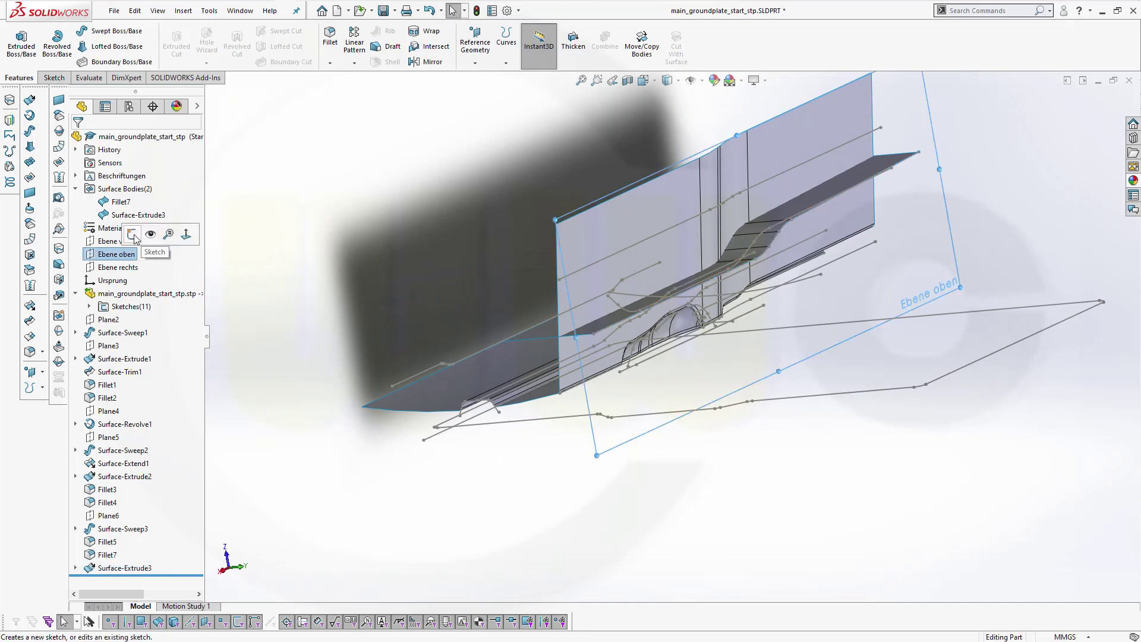
pyautogui.click(132, 235)
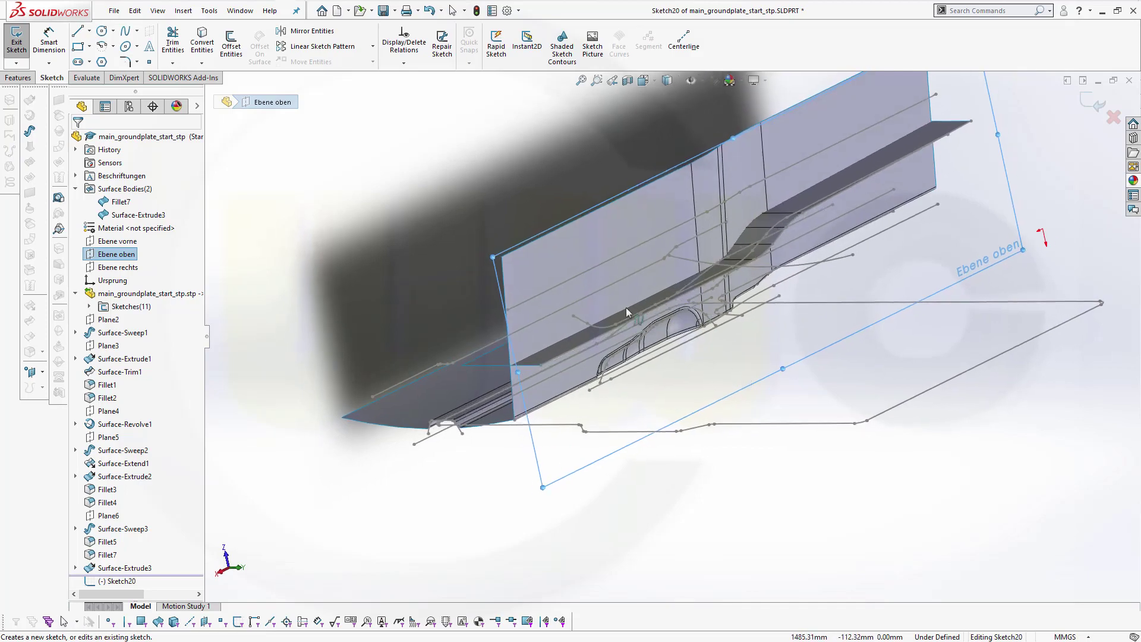
pyautogui.click(202, 42)
pyautogui.scroll(-3, 697, 160)
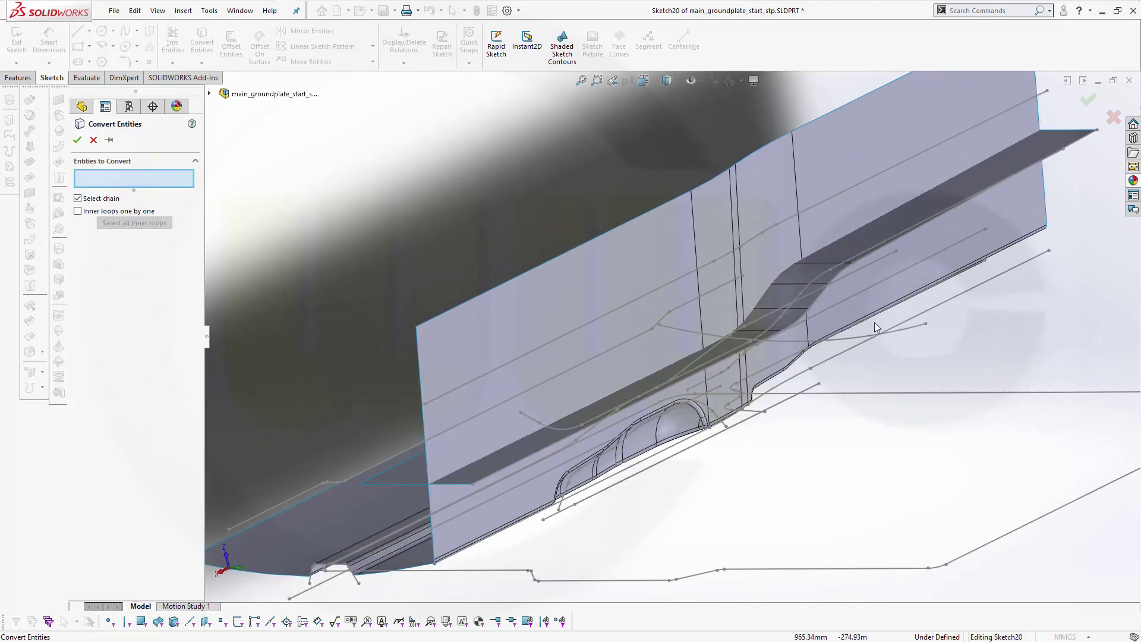
pyautogui.moveTo(875, 324)
pyautogui.mouseDown(button='middle')
pyautogui.moveTo(790, 376)
pyautogui.moveTo(810, 390)
pyautogui.moveTo(527, 420)
pyautogui.mouseUp(button='middle')
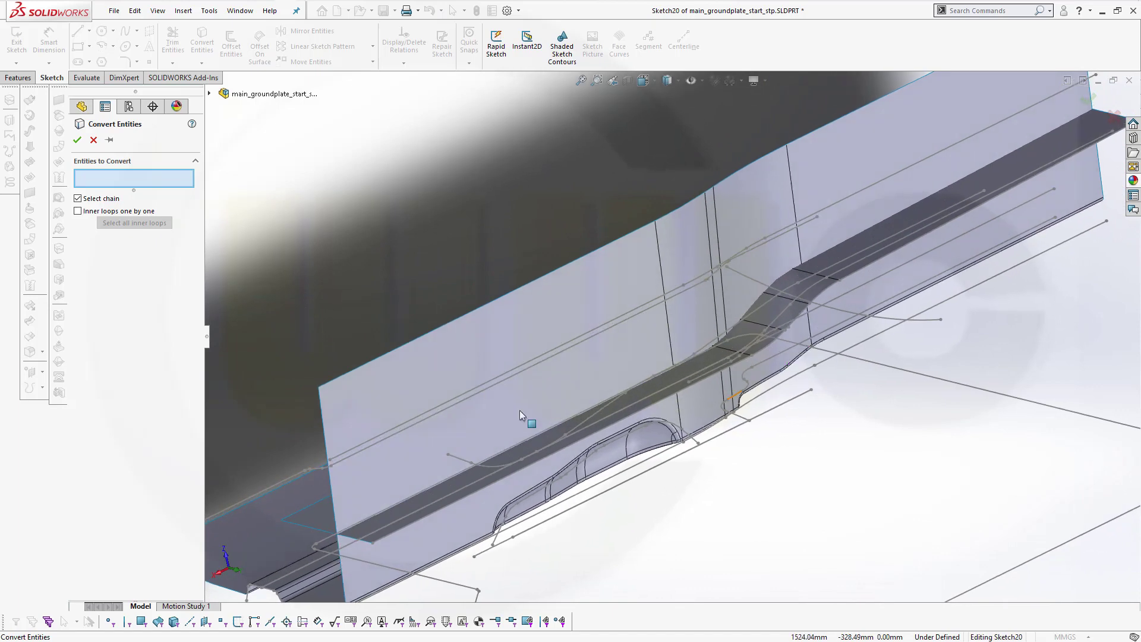
pyautogui.click(461, 462)
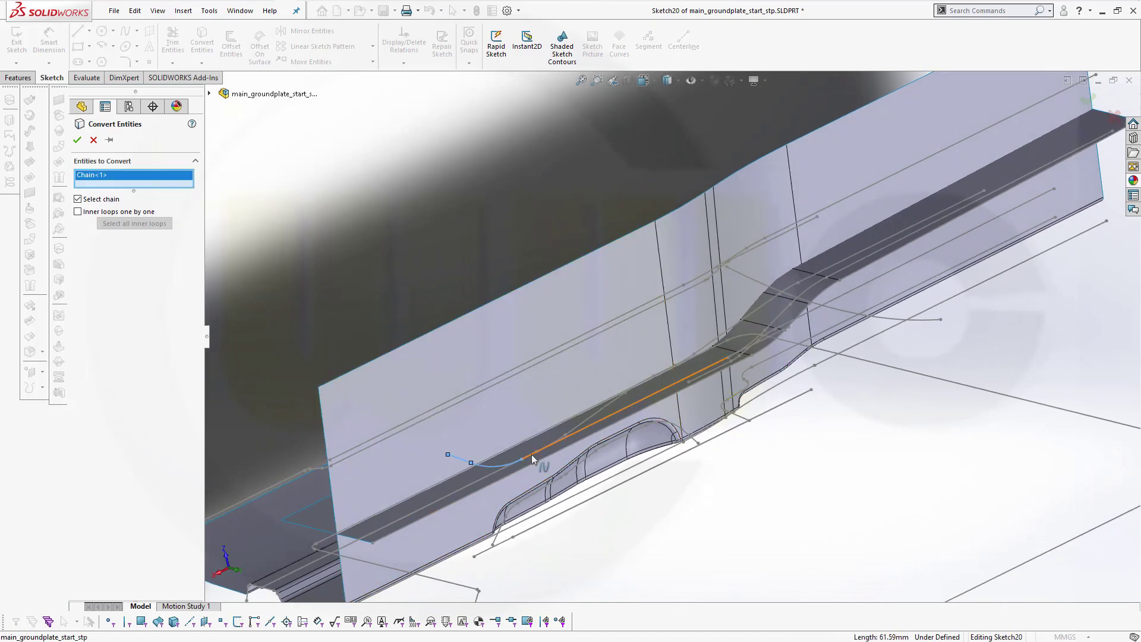
pyautogui.click(552, 448)
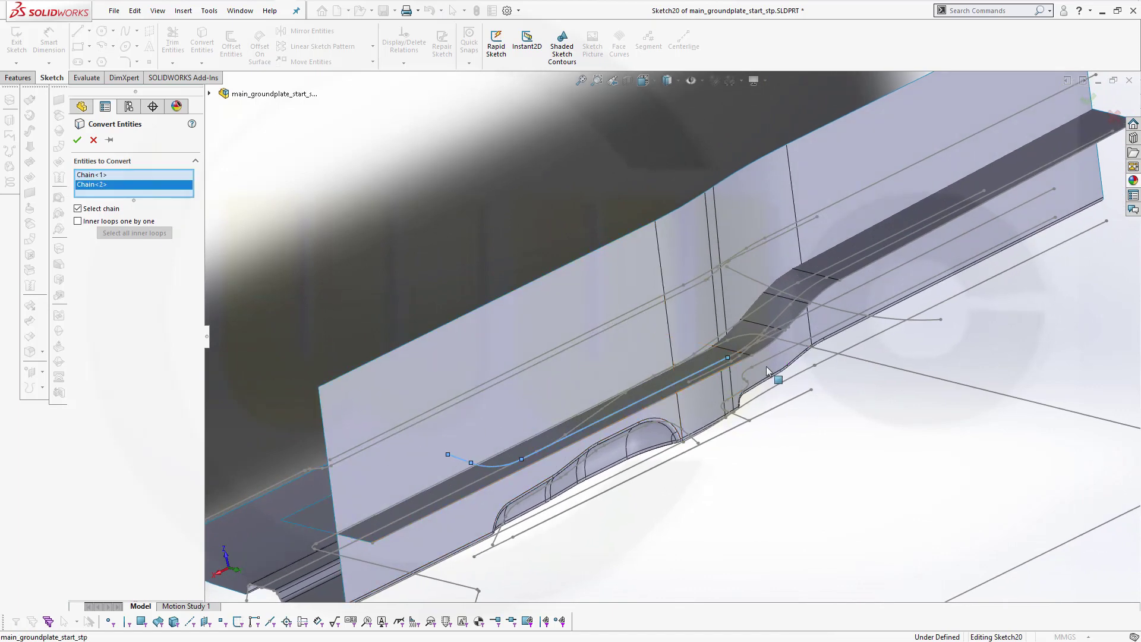
pyautogui.scroll(-5, 737, 354)
pyautogui.moveTo(697, 340); pyautogui.dragTo(696, 344, button='middle')
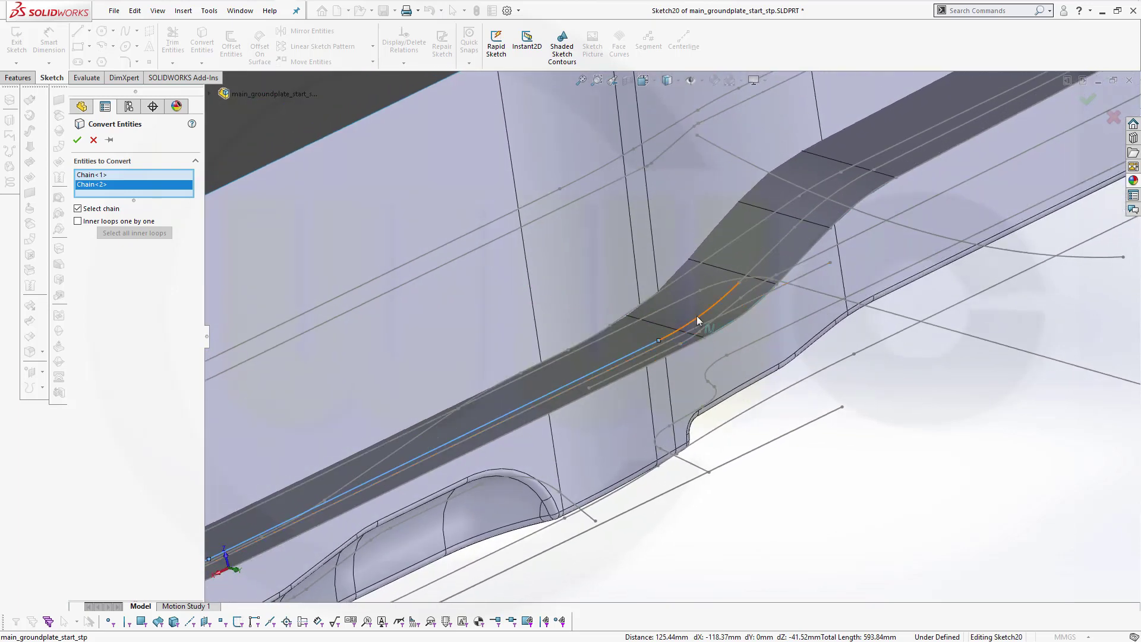
pyautogui.click(698, 321)
pyautogui.scroll(5, 846, 266)
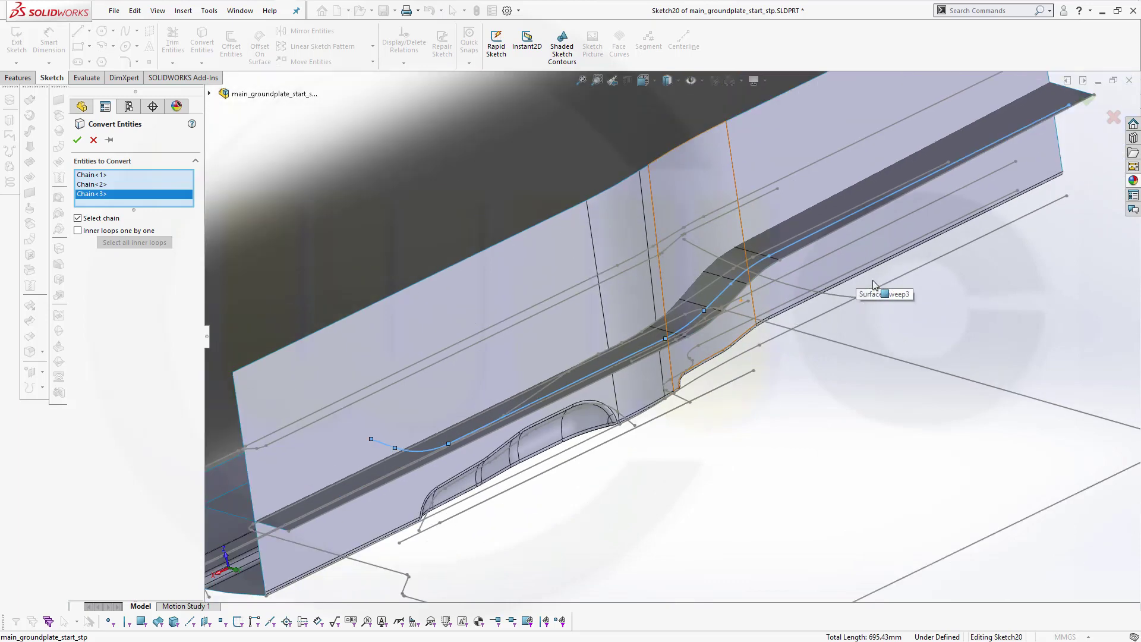
pyautogui.click(78, 140)
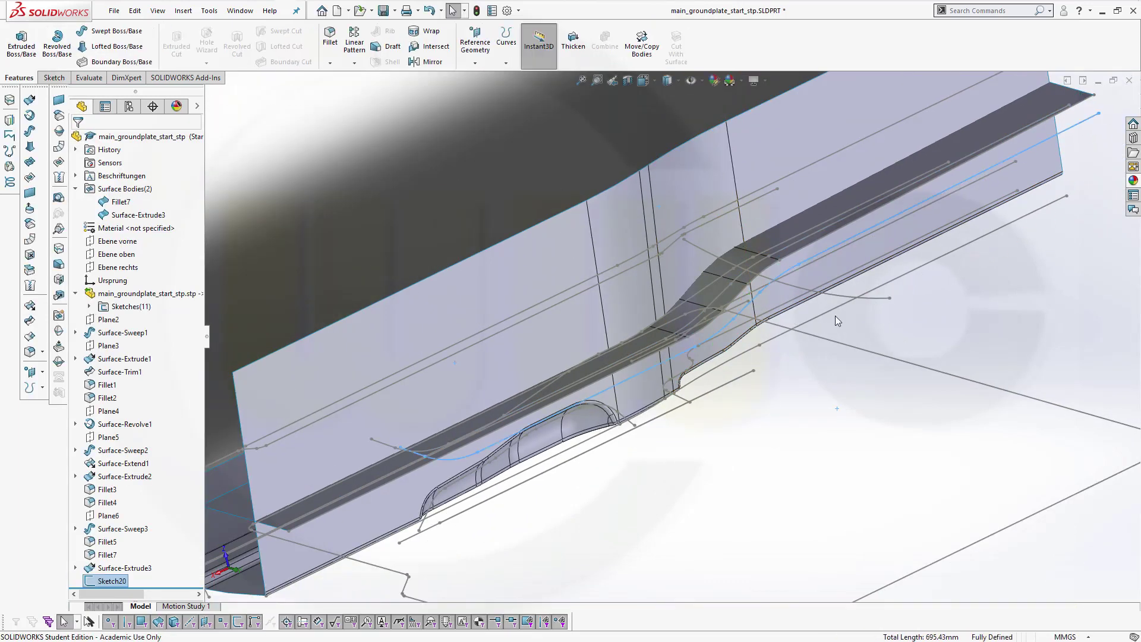
# - Extrude the lower side curve sketch as a blind surface 300 mm deep in the reversed direction
pyautogui.moveTo(836, 315)
pyautogui.mouseDown(button='middle')
pyautogui.moveTo(794, 355)
pyautogui.moveTo(814, 330)
pyautogui.mouseUp(button='middle')
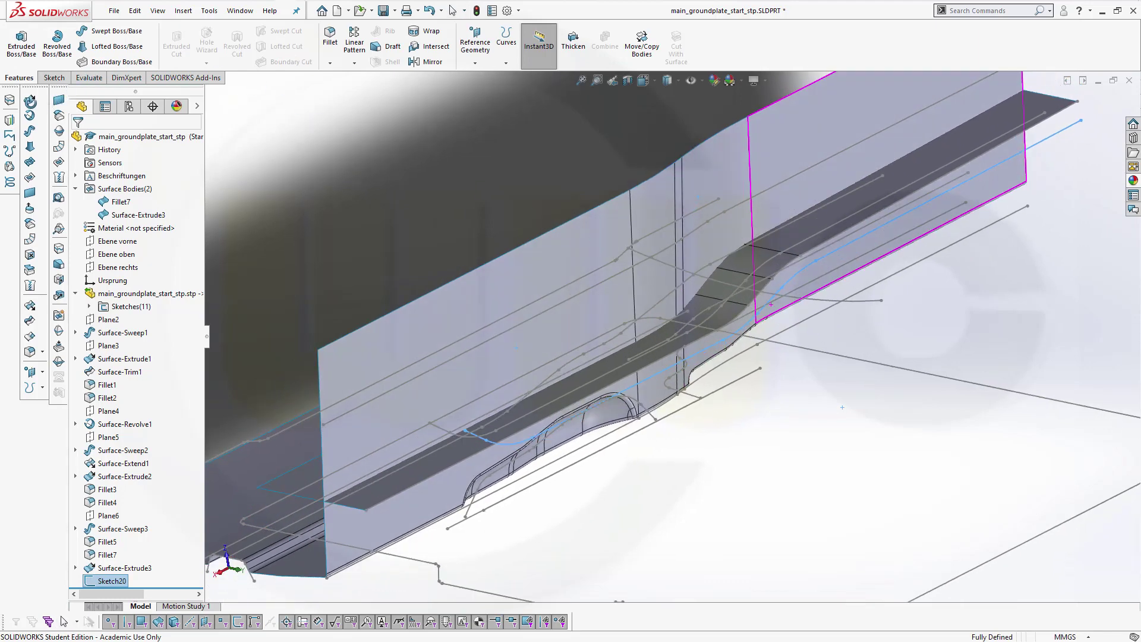
pyautogui.click(28, 116)
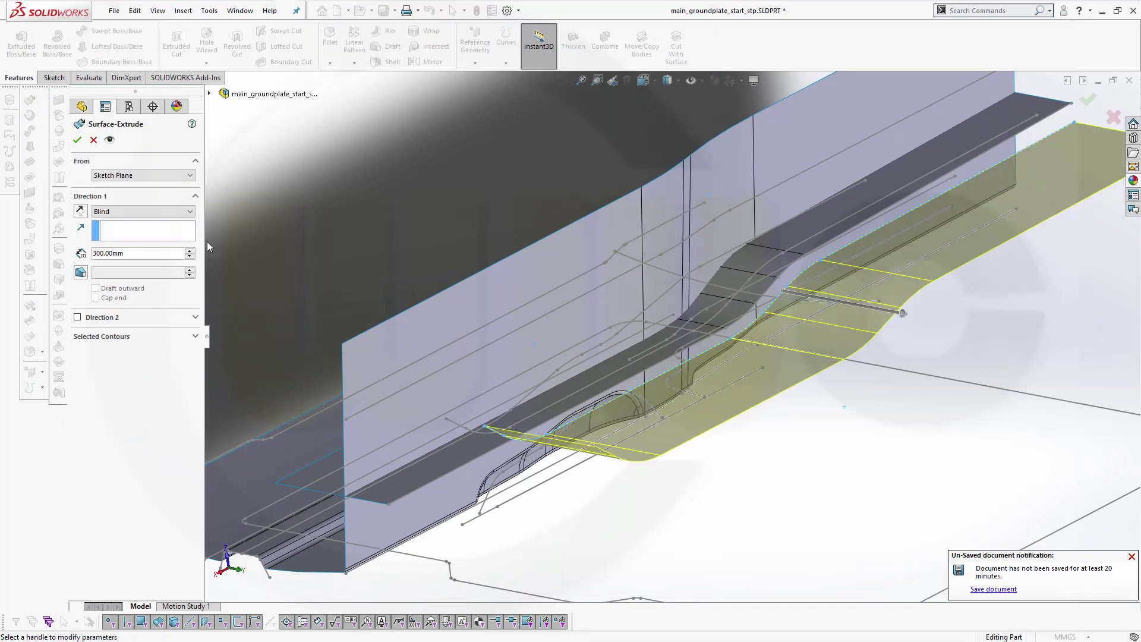
pyautogui.click(80, 211)
pyautogui.moveTo(598, 488); pyautogui.dragTo(671, 456, button='middle')
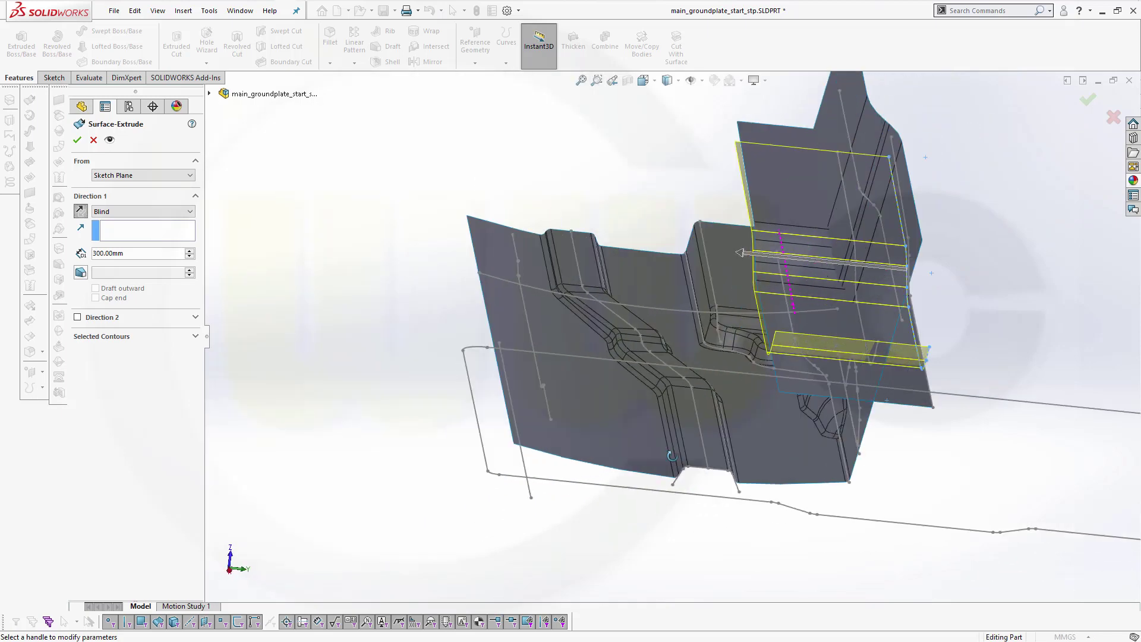
pyautogui.click(672, 456)
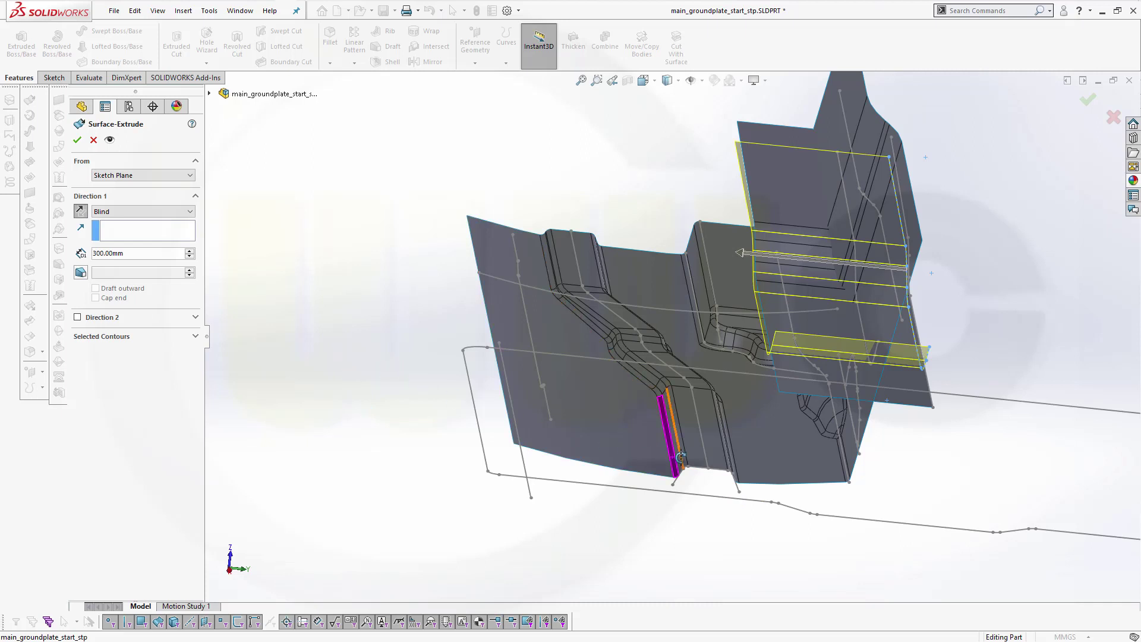
pyautogui.click(326, 303)
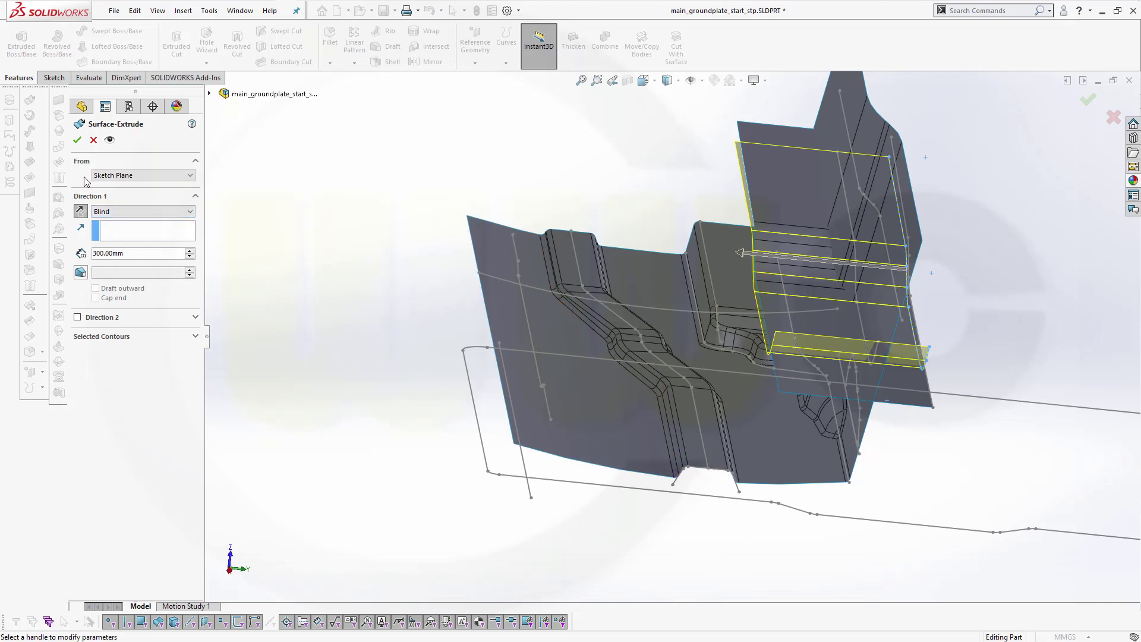
pyautogui.click(76, 143)
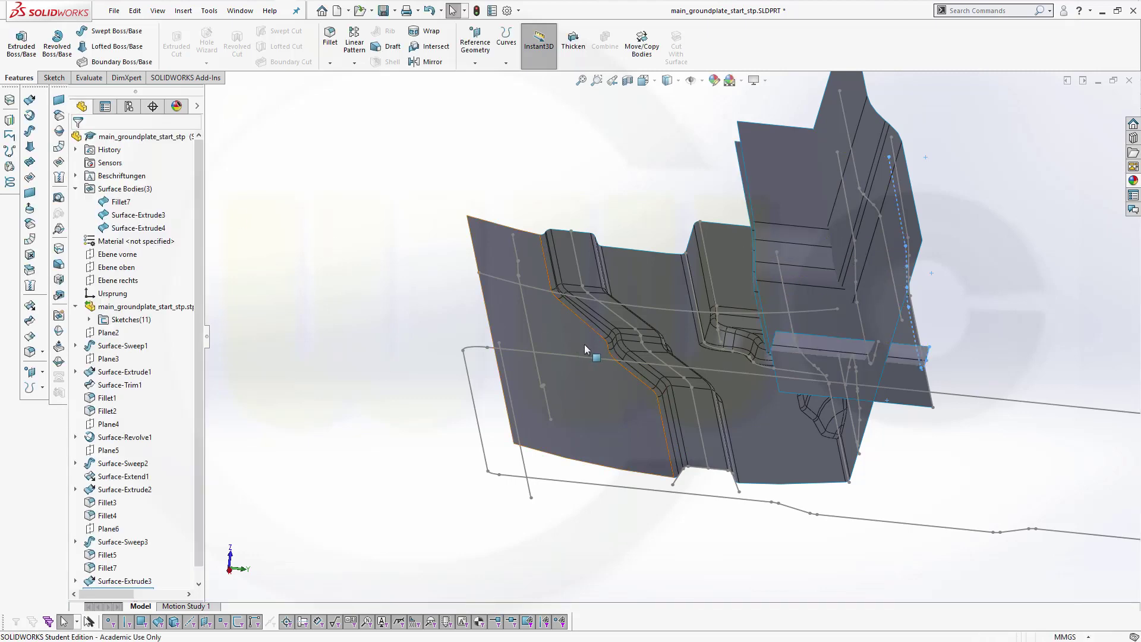
# - Turn off the display of shadows in shaded mode
pyautogui.scroll(-2, 557, 326)
pyautogui.moveTo(781, 378); pyautogui.dragTo(1055, 229, button='middle')
pyautogui.press('f')
pyautogui.moveTo(907, 202); pyautogui.dragTo(814, 215, button='middle')
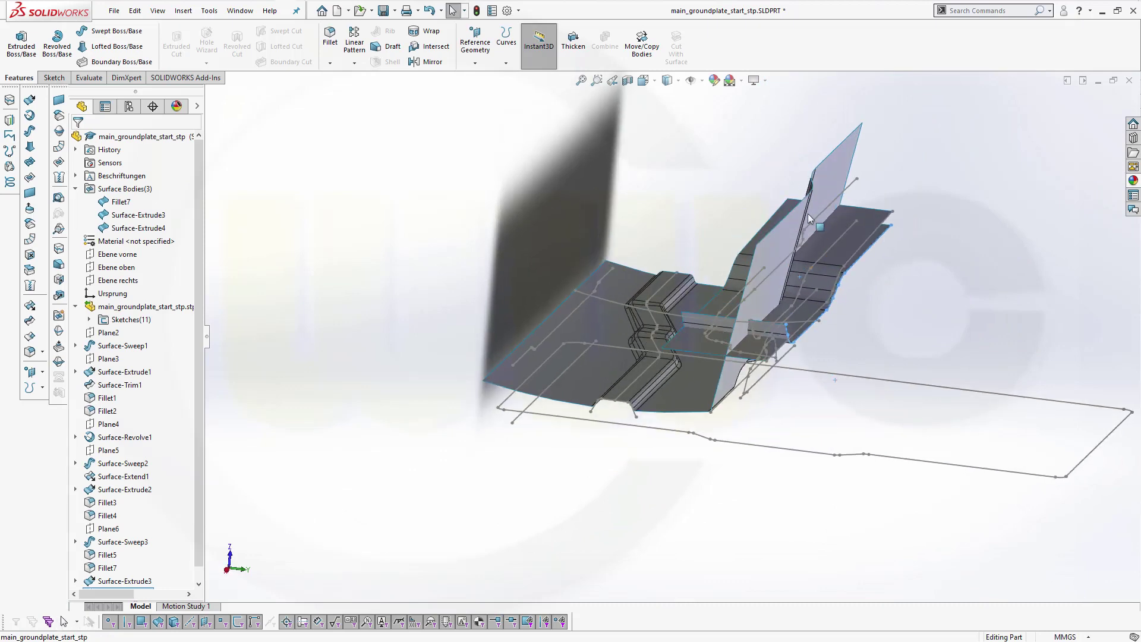
pyautogui.moveTo(621, 169); pyautogui.dragTo(585, 189, button='middle')
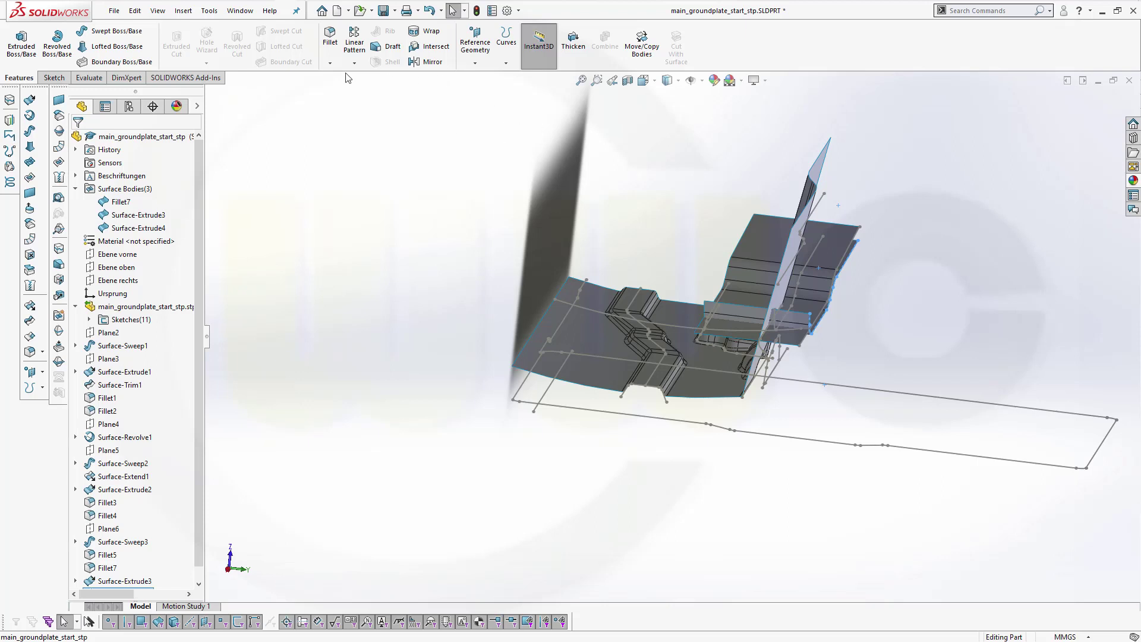
pyautogui.click(160, 13)
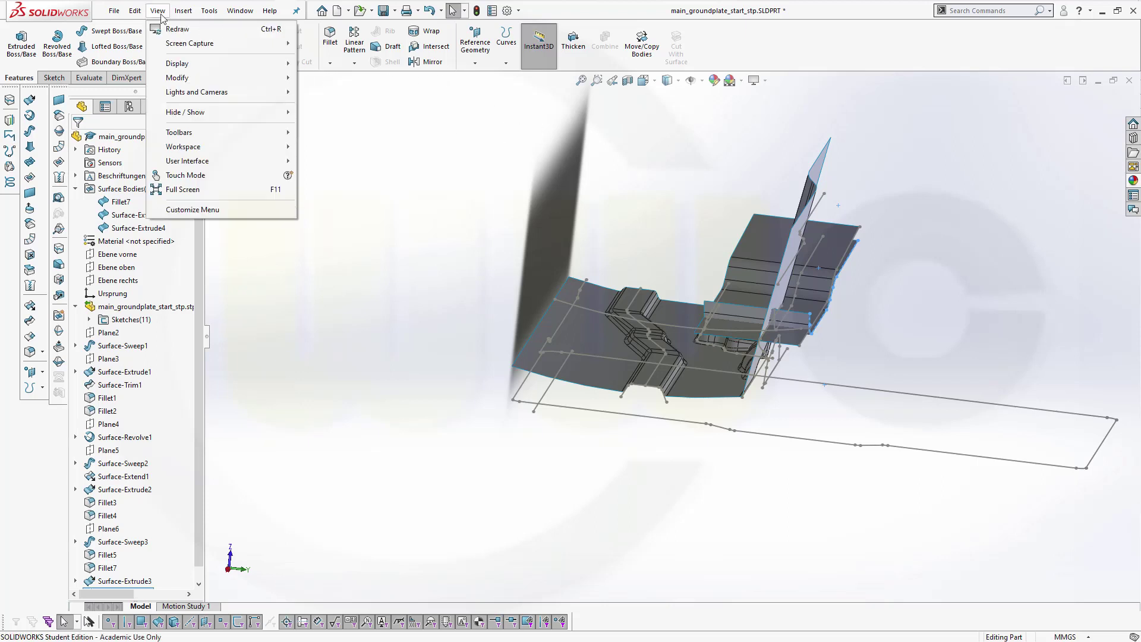
pyautogui.click(183, 49)
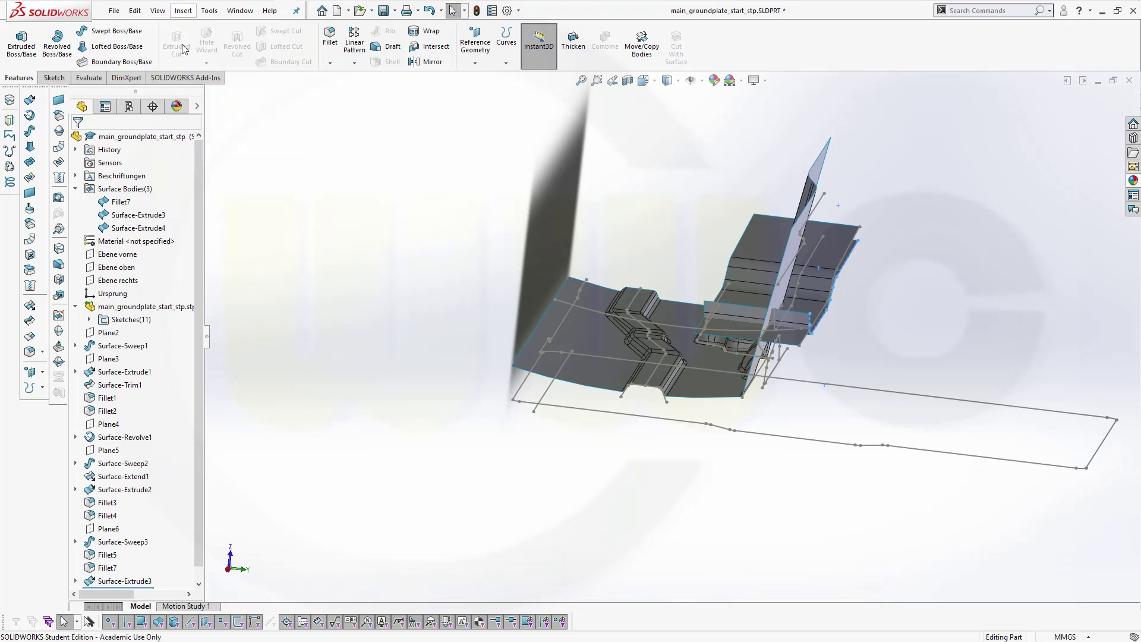
pyautogui.click(158, 11)
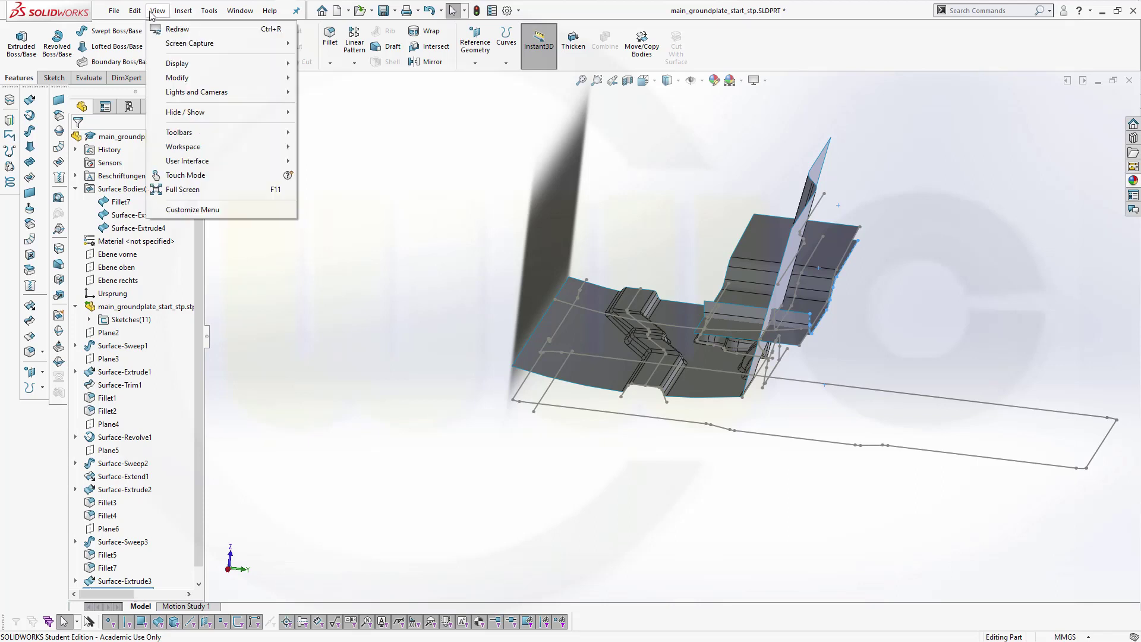
pyautogui.moveTo(179, 64)
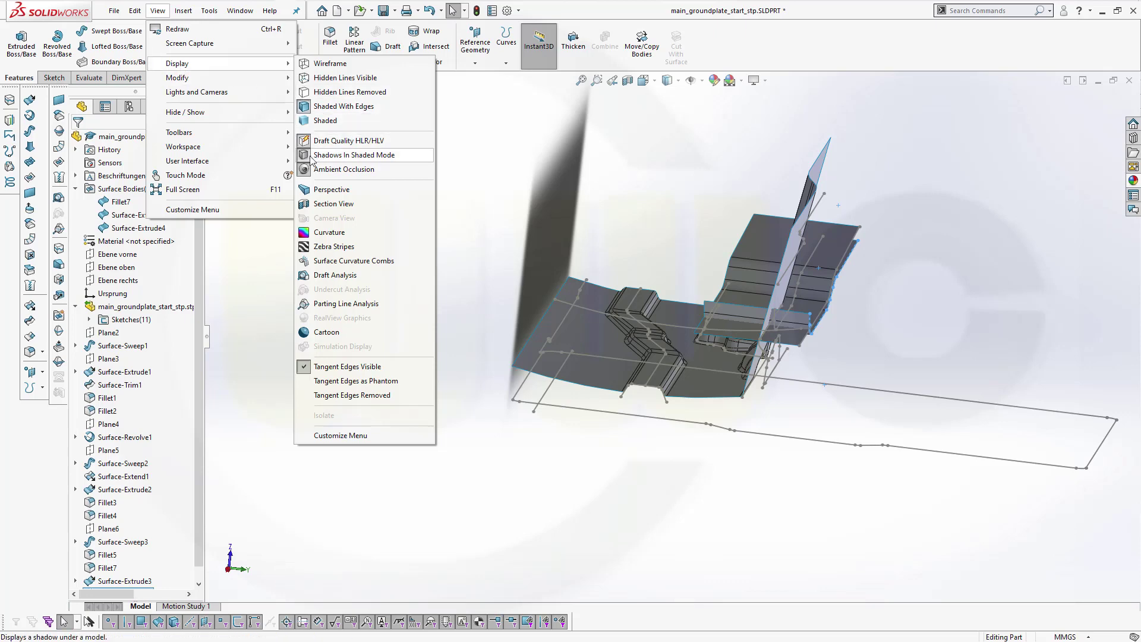
pyautogui.click(333, 155)
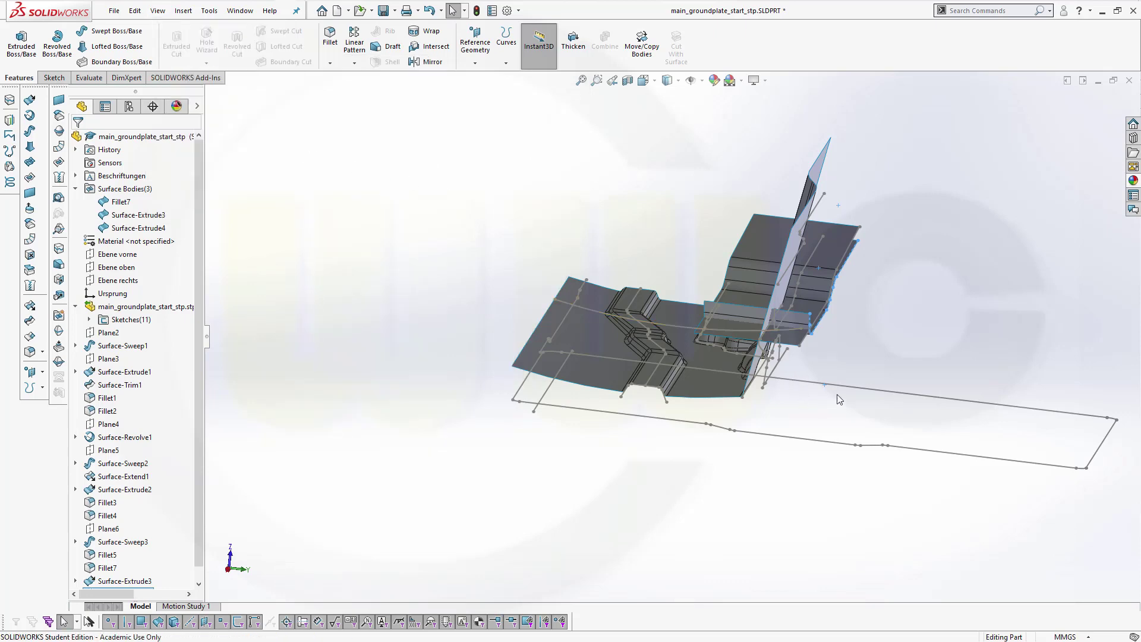
pyautogui.moveTo(839, 400)
pyautogui.mouseDown(button='middle')
pyautogui.moveTo(939, 294)
pyautogui.moveTo(898, 324)
pyautogui.moveTo(693, 360)
pyautogui.moveTo(703, 376)
pyautogui.moveTo(728, 377)
pyautogui.mouseUp(button='middle')
pyautogui.scroll(5, 693, 350)
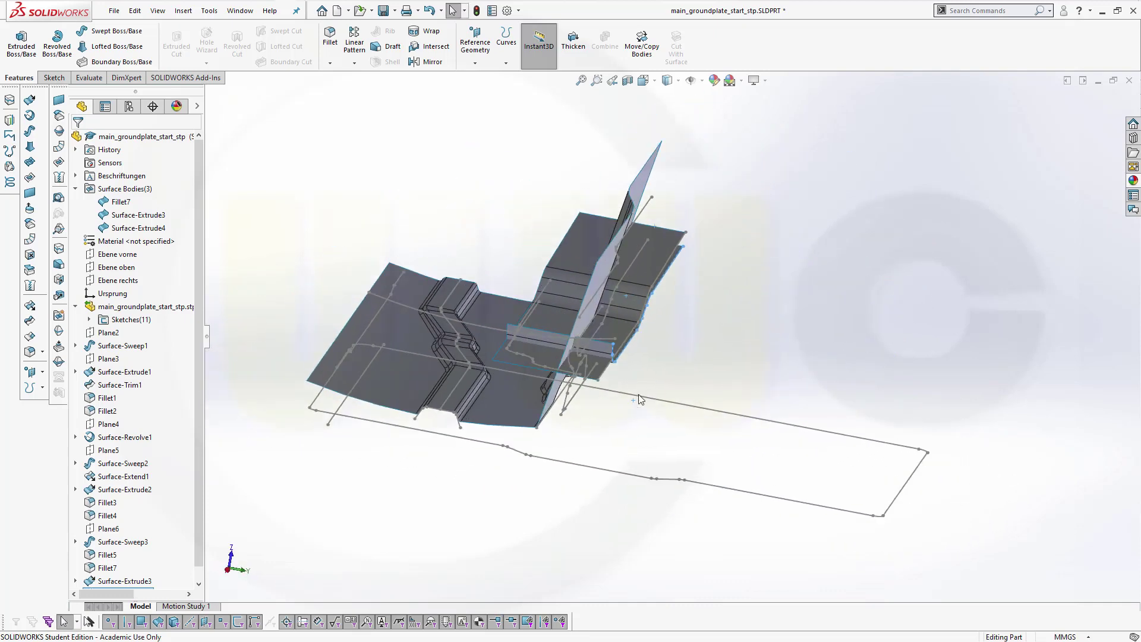
# - Sketch on Ebene vorne, convert the two chains of the stepped curve along the upright wall, and finish the sketch
pyautogui.scroll(-1, 178, 244)
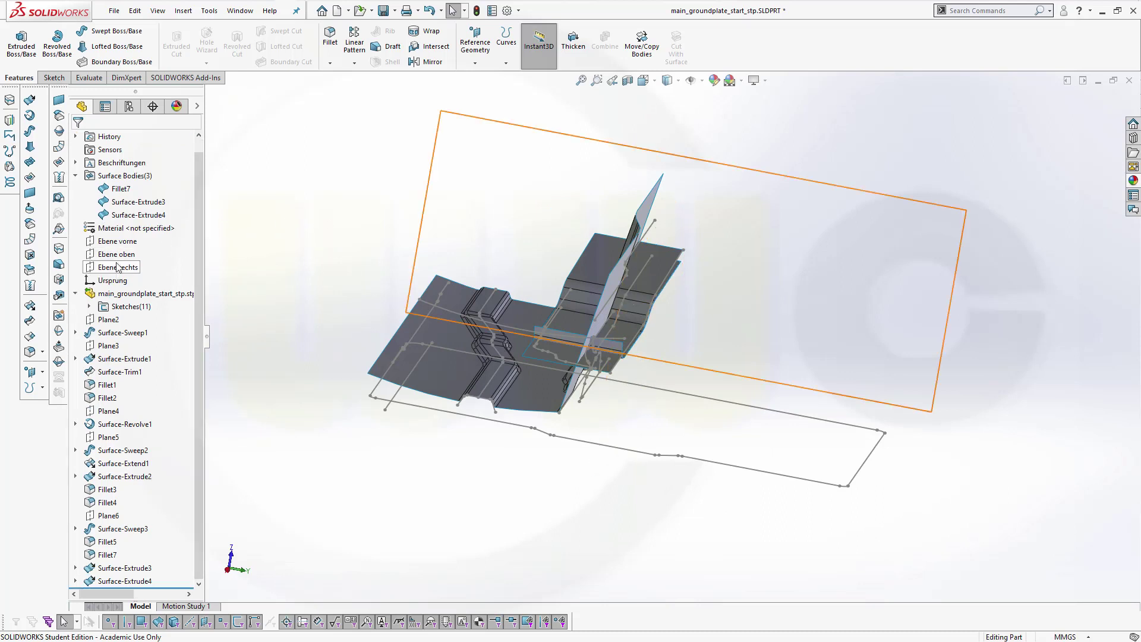
pyautogui.click(118, 242)
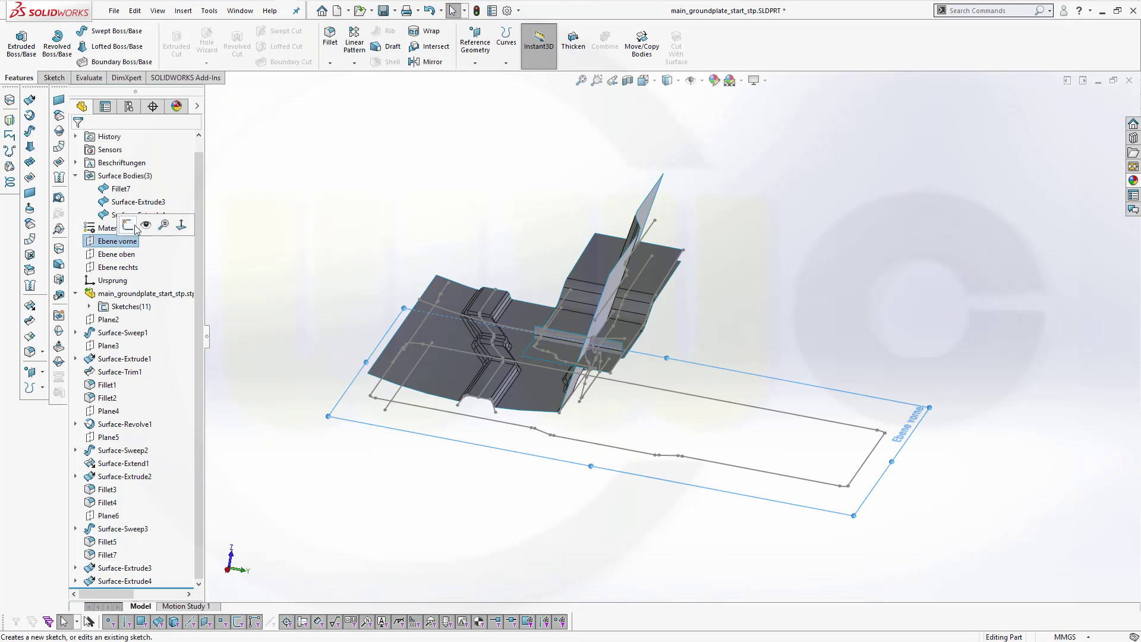
pyautogui.click(127, 225)
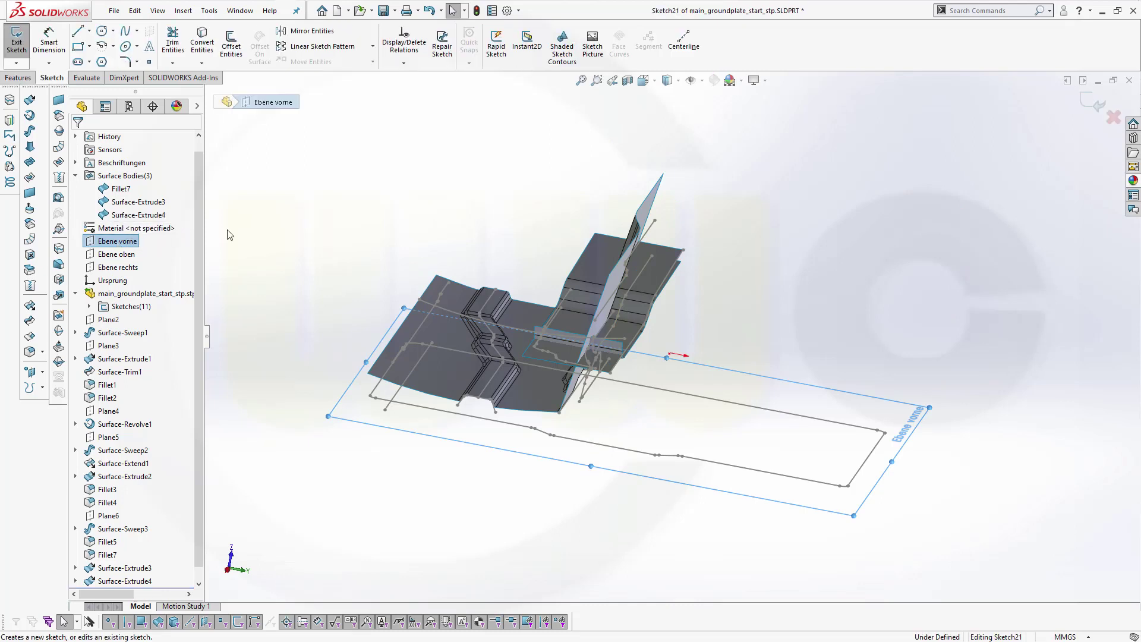
pyautogui.click(202, 44)
pyautogui.scroll(-3, 772, 264)
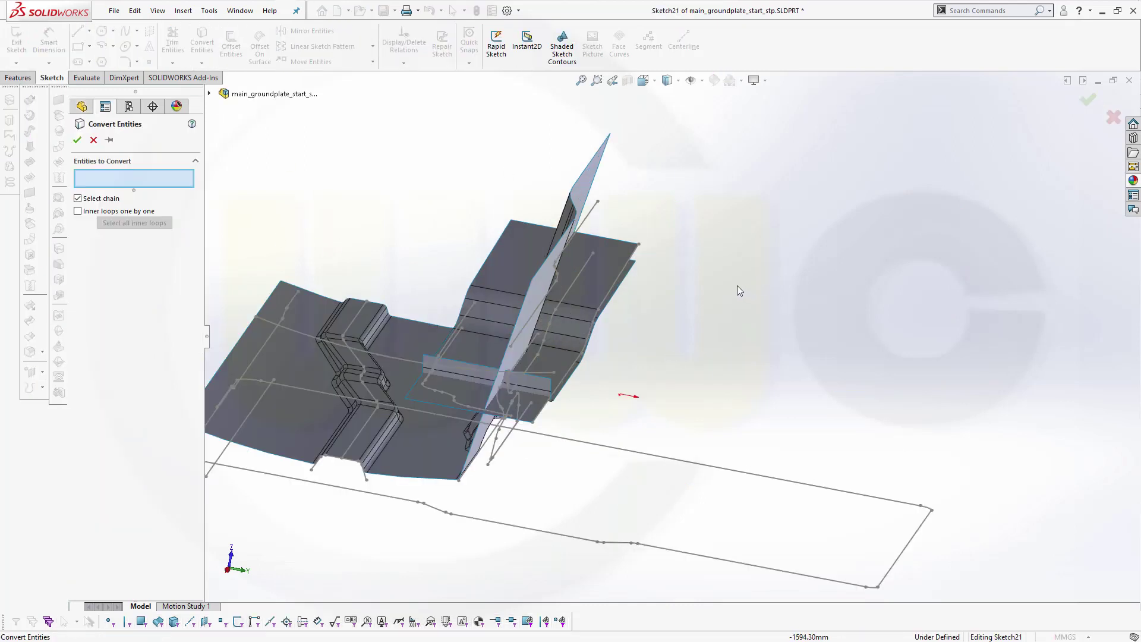
pyautogui.click(586, 224)
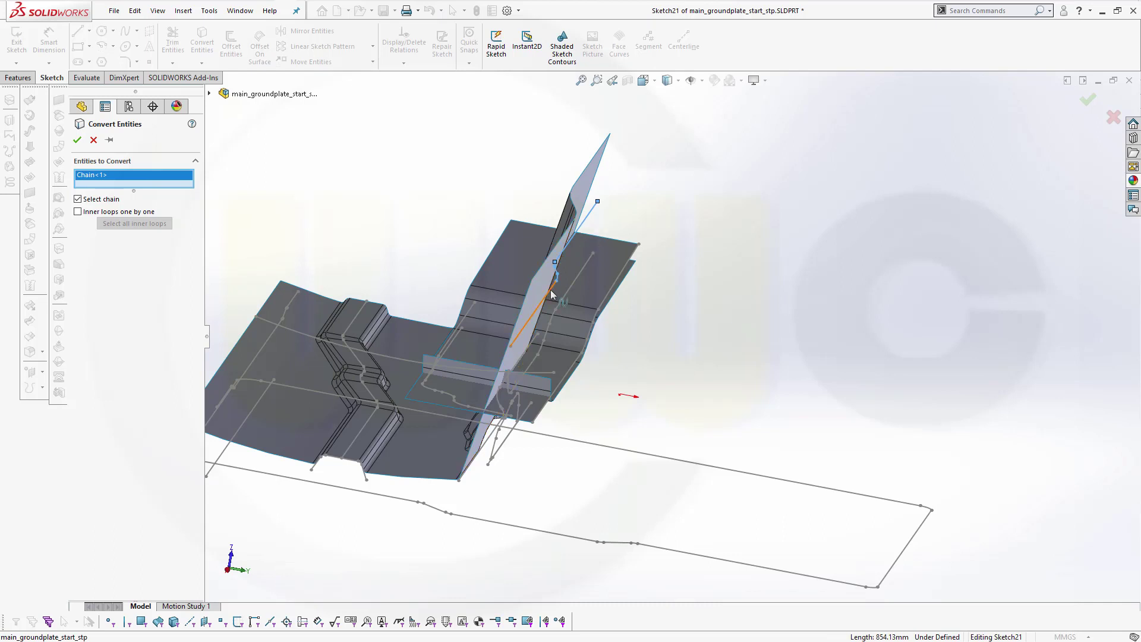
pyautogui.click(533, 312)
pyautogui.click(76, 140)
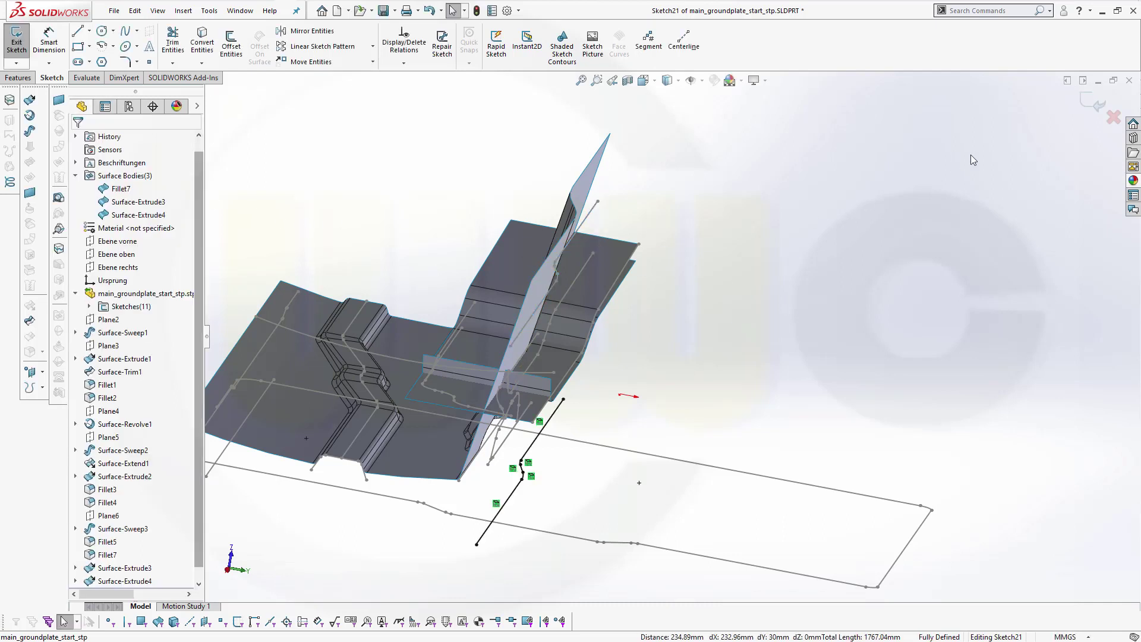
pyautogui.click(1093, 102)
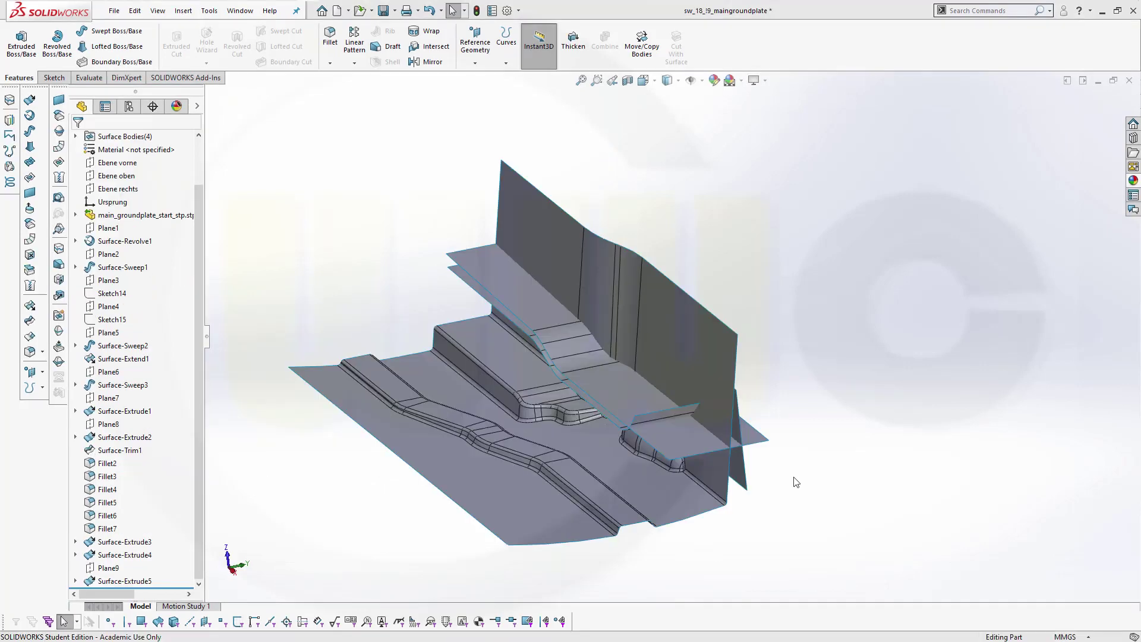
# - Examine from several sides how the extruded surfaces cross the upright wall and each other
pyautogui.moveTo(795, 479); pyautogui.dragTo(462, 302, button='middle')
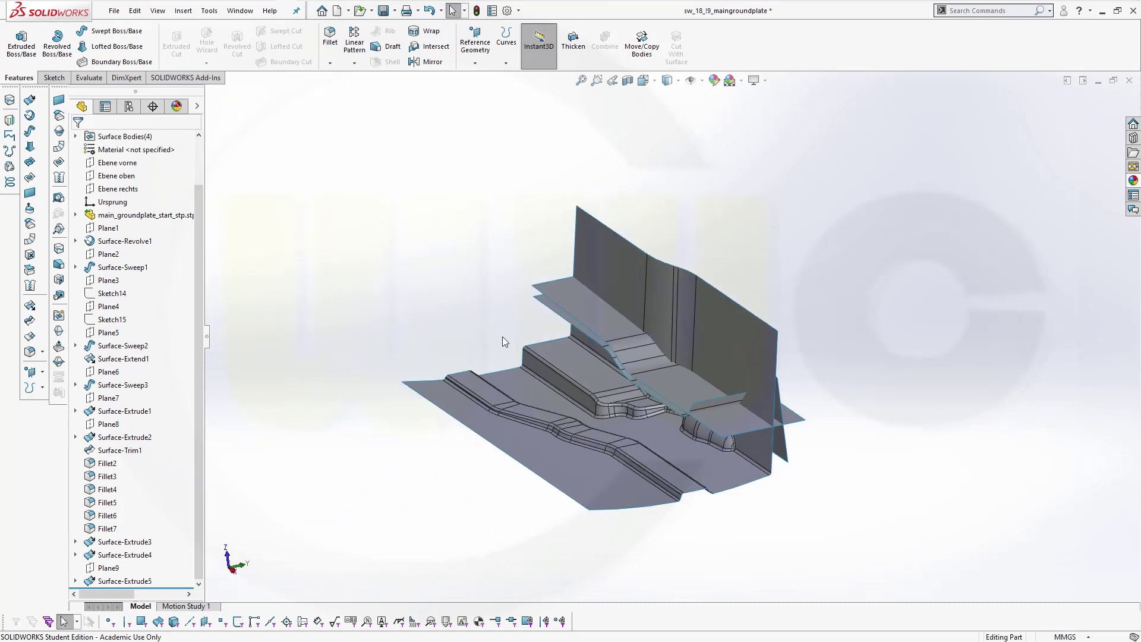
pyautogui.moveTo(504, 341)
pyautogui.mouseDown(button='middle')
pyautogui.moveTo(491, 331)
pyautogui.moveTo(521, 336)
pyautogui.mouseUp(button='middle')
pyautogui.moveTo(757, 455); pyautogui.dragTo(574, 362, button='middle')
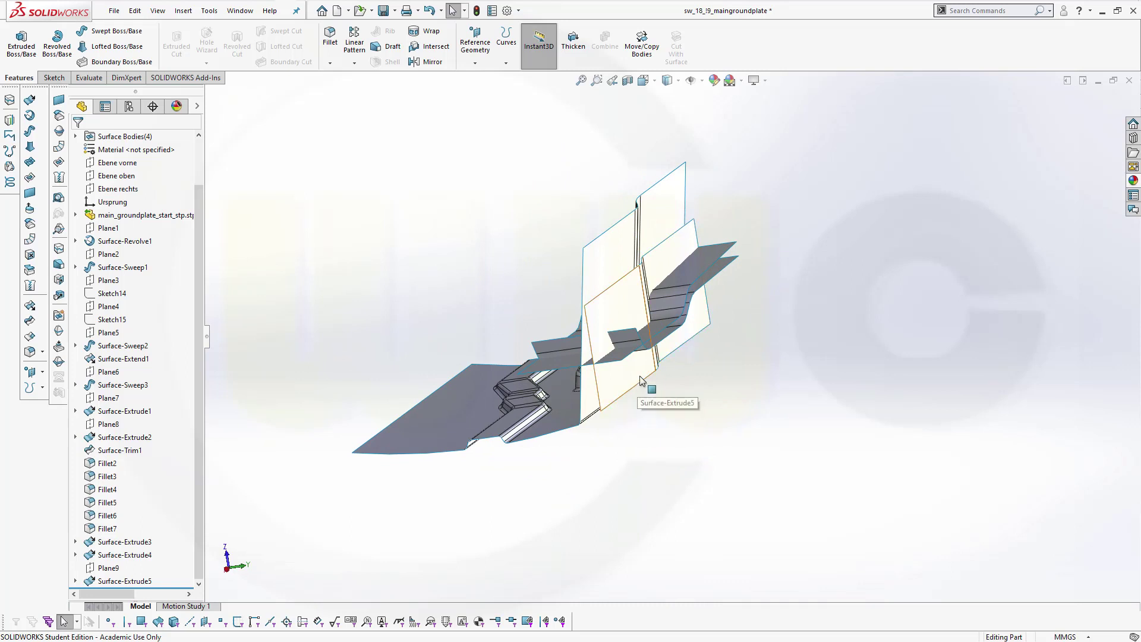
pyautogui.moveTo(638, 392); pyautogui.dragTo(649, 350, button='middle')
pyautogui.scroll(2, 647, 379)
pyautogui.scroll(-5, 638, 382)
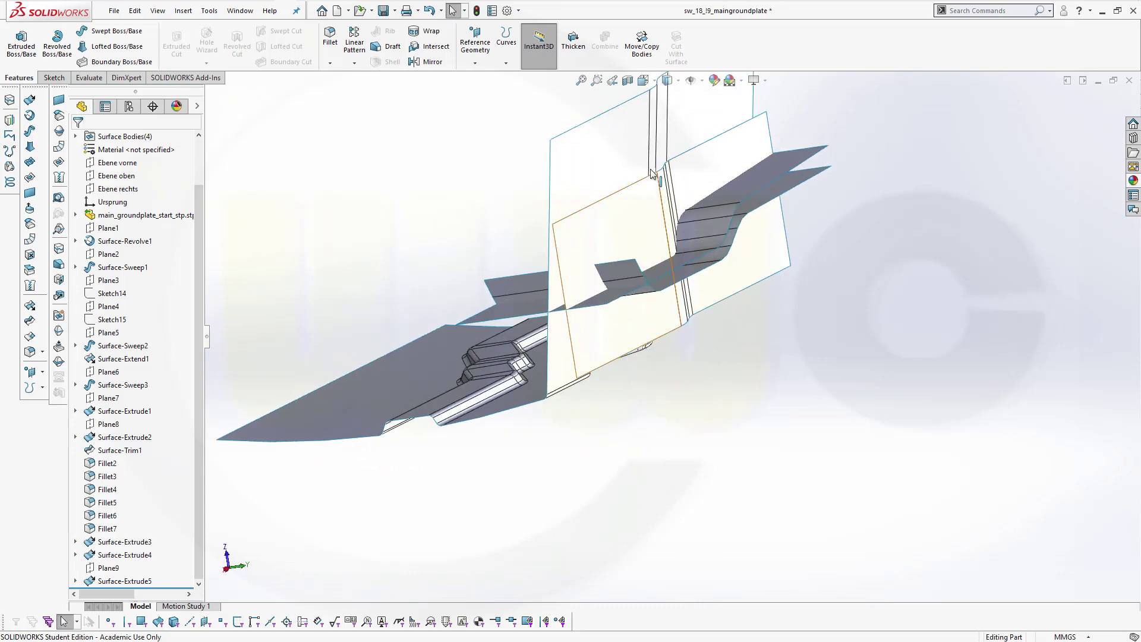
pyautogui.moveTo(652, 173); pyautogui.dragTo(581, 178, button='middle')
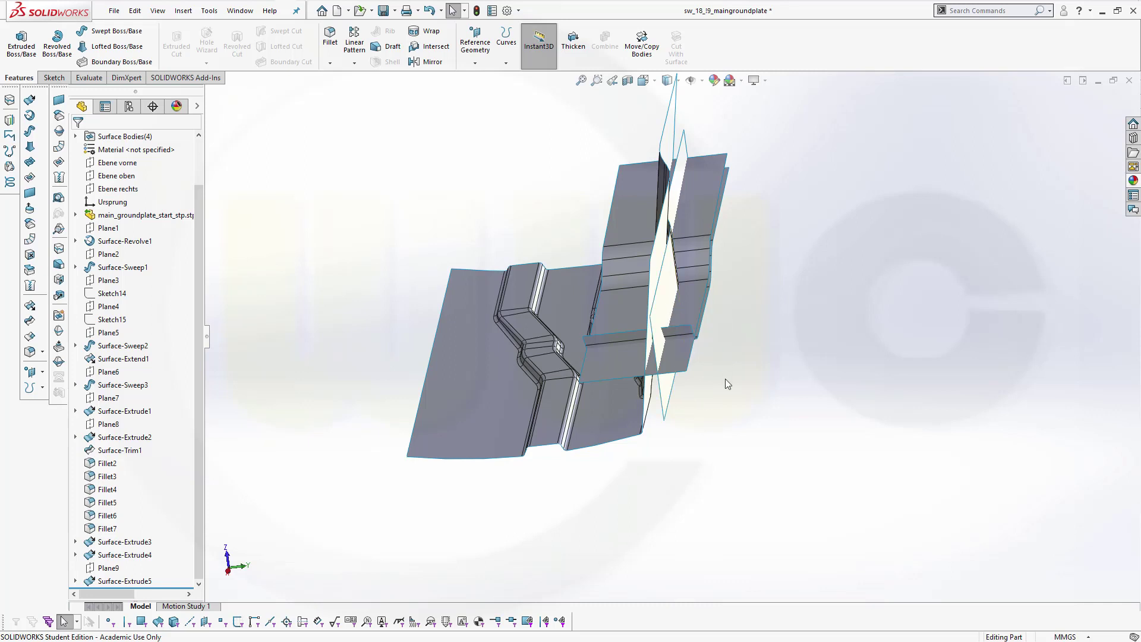
pyautogui.moveTo(725, 379); pyautogui.dragTo(550, 276, button='middle')
pyautogui.scroll(2, 535, 265)
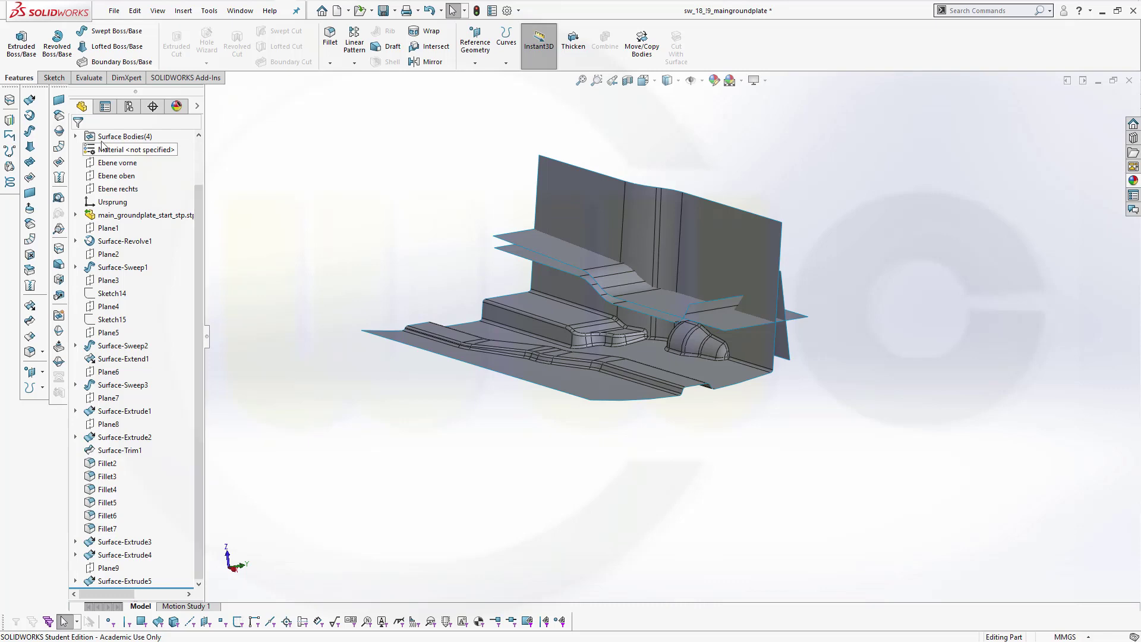
# - Hide the surface bodies Surface-Extrude5 and Surface-Extrude4
pyautogui.click(76, 137)
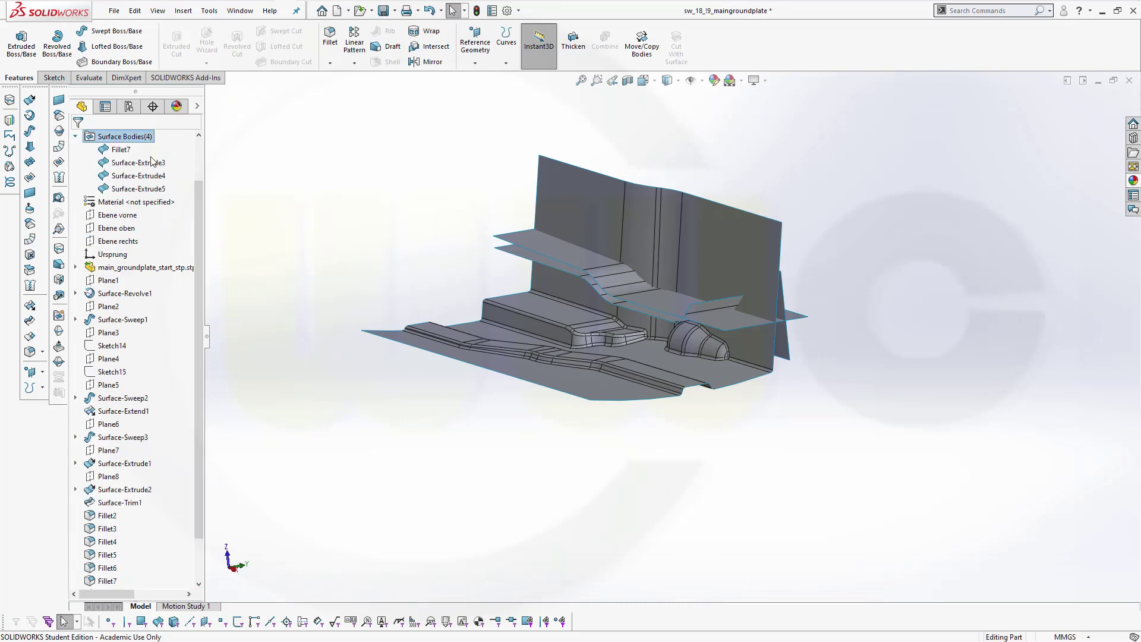
pyautogui.click(160, 189)
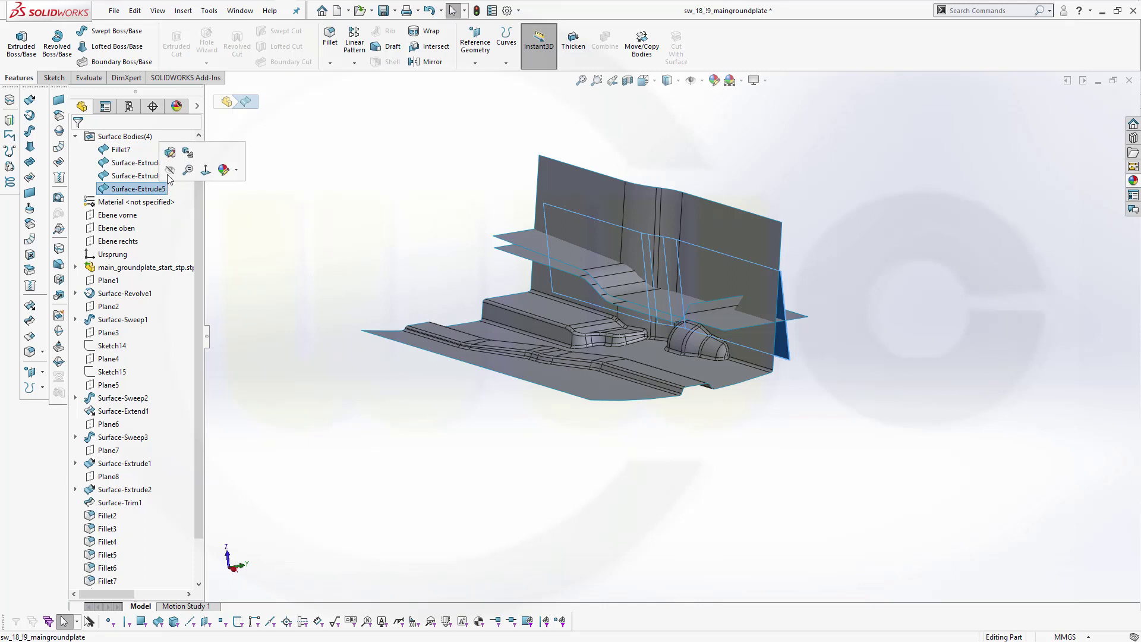
pyautogui.click(170, 171)
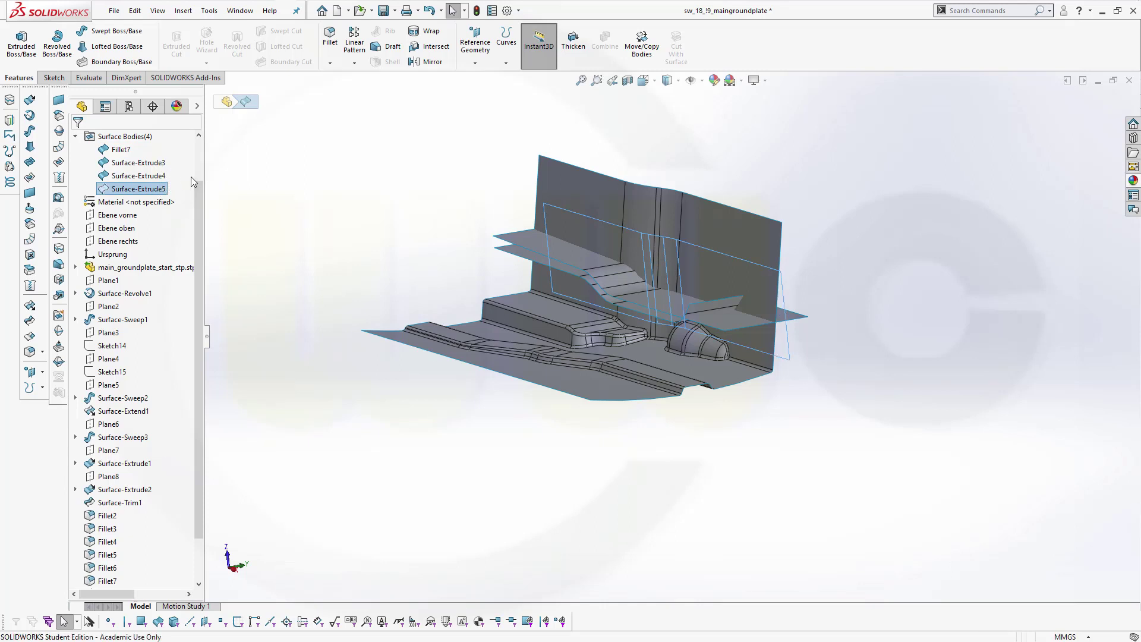
pyautogui.click(149, 177)
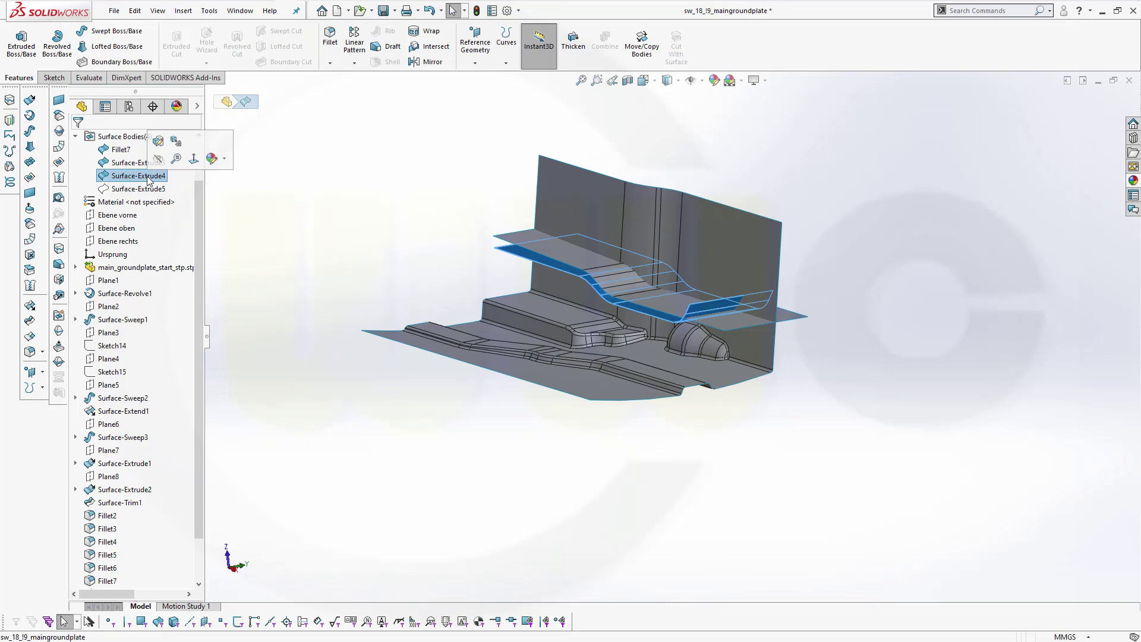
pyautogui.click(158, 158)
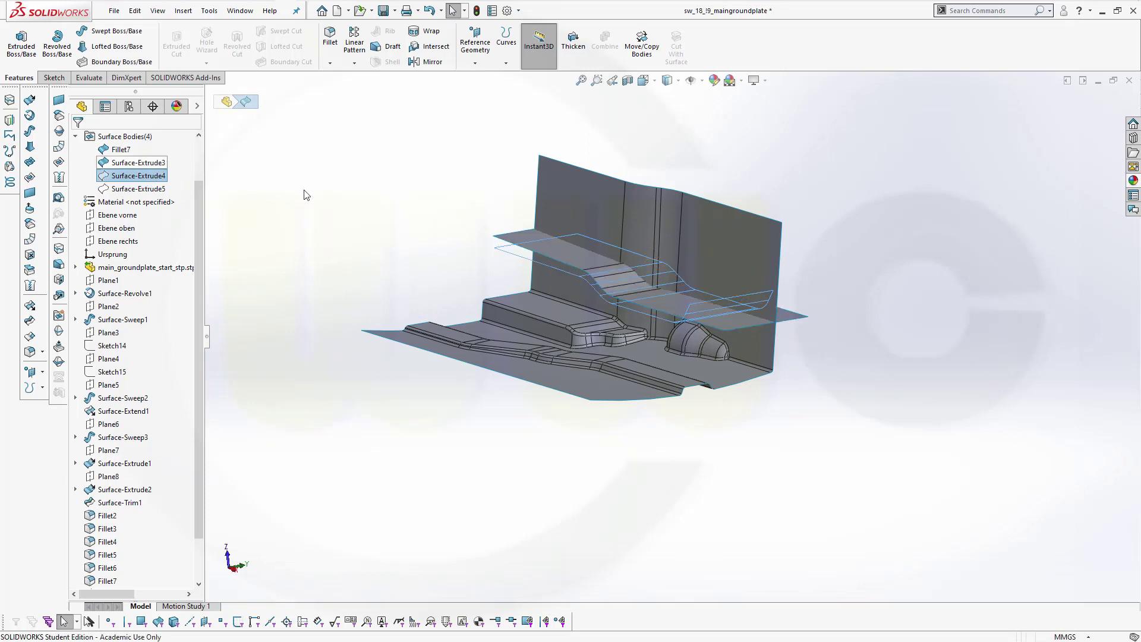
# - Apply a 20 mm face fillet between the upright wall and the stepped surface crossing it, with both face directions reversed
pyautogui.moveTo(429, 249); pyautogui.dragTo(493, 246, button='middle')
pyautogui.scroll(2, 492, 242)
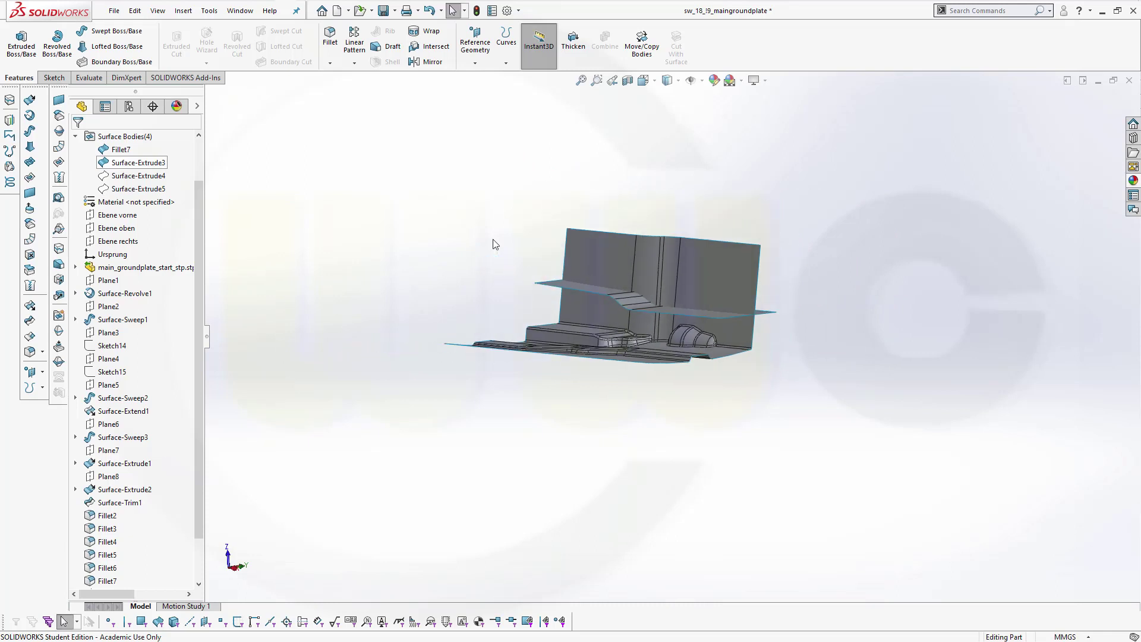
pyautogui.scroll(-2, 491, 242)
pyautogui.click(330, 37)
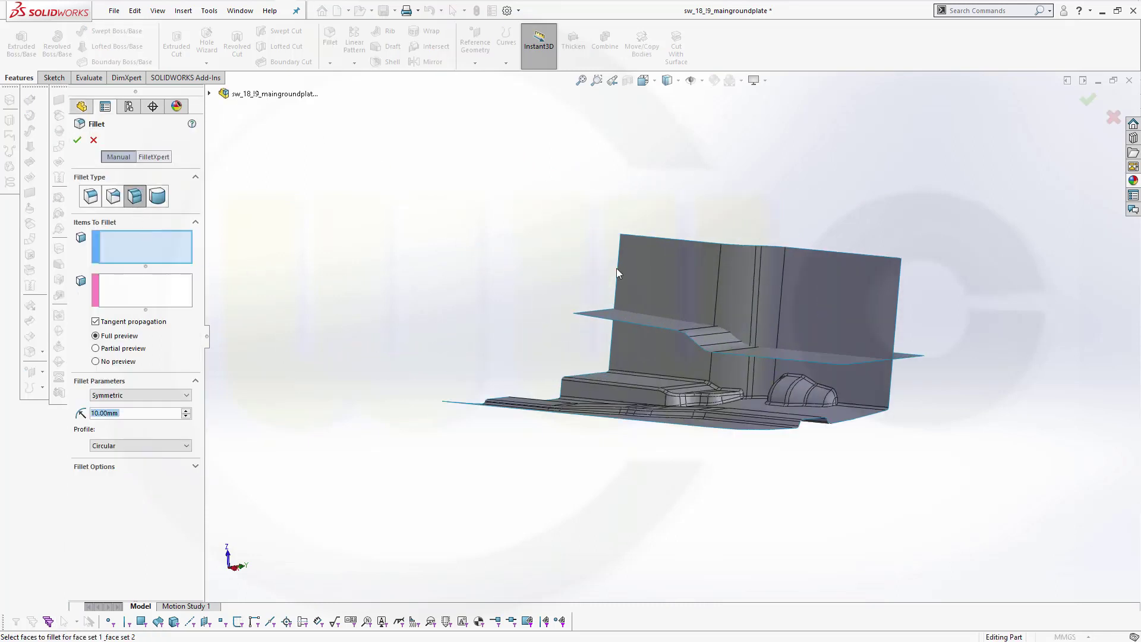
pyautogui.click(677, 284)
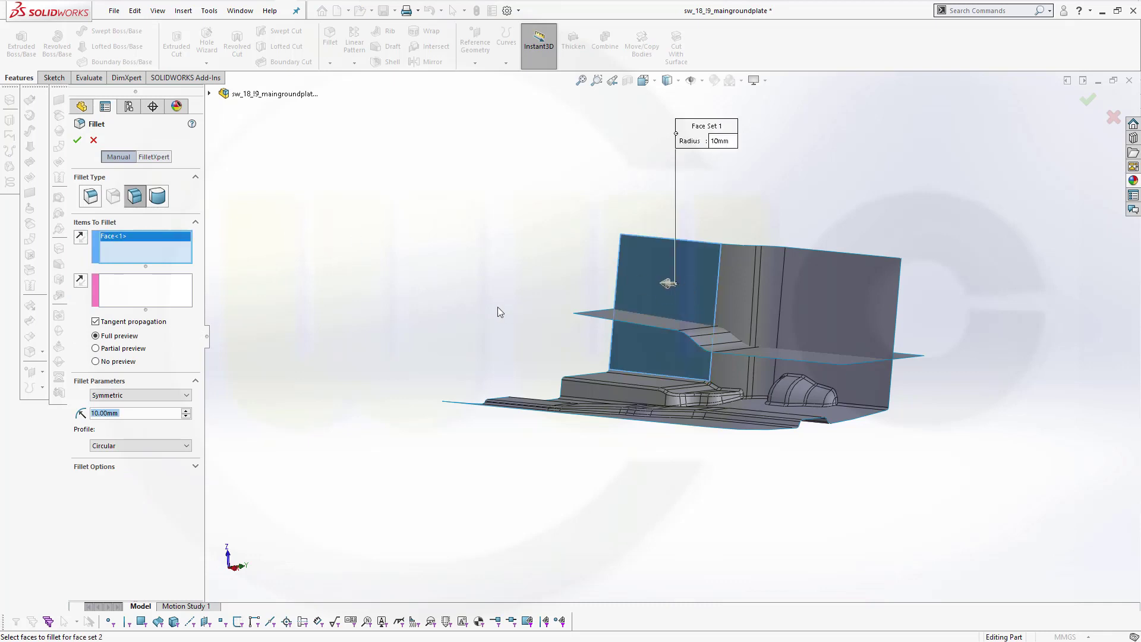
pyautogui.moveTo(499, 311); pyautogui.dragTo(510, 328, button='middle')
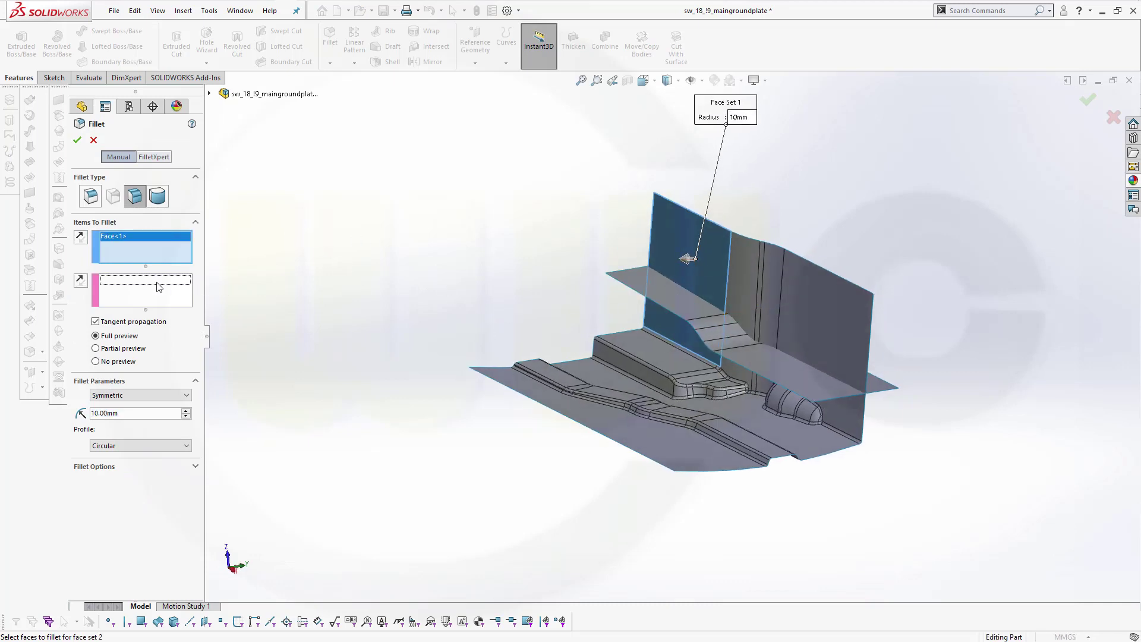
pyautogui.click(664, 296)
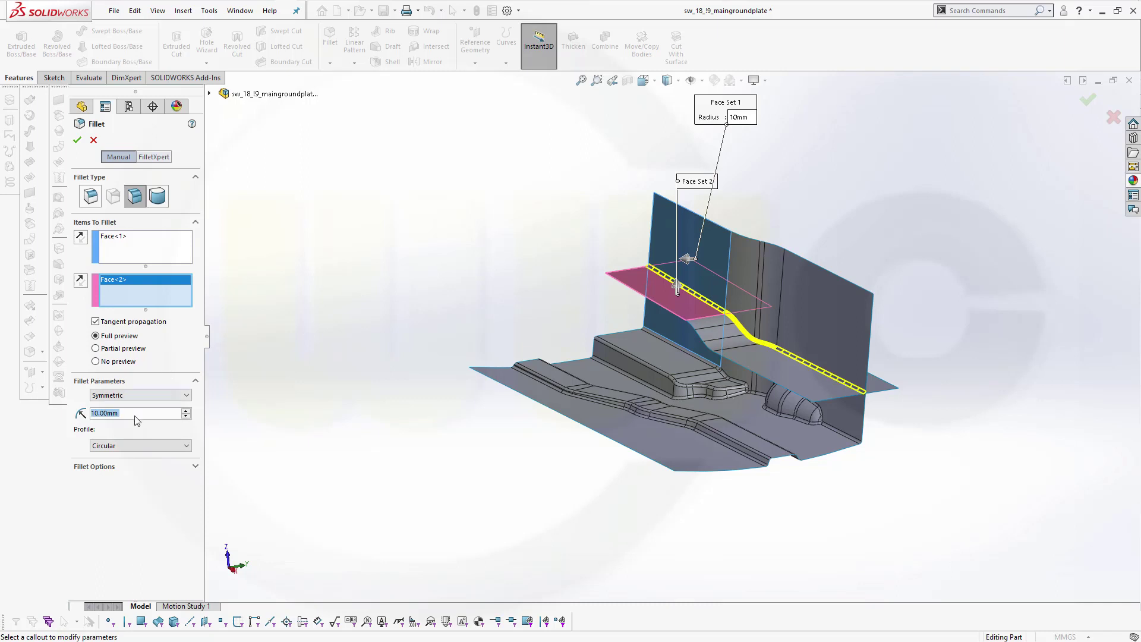
pyautogui.write('20')
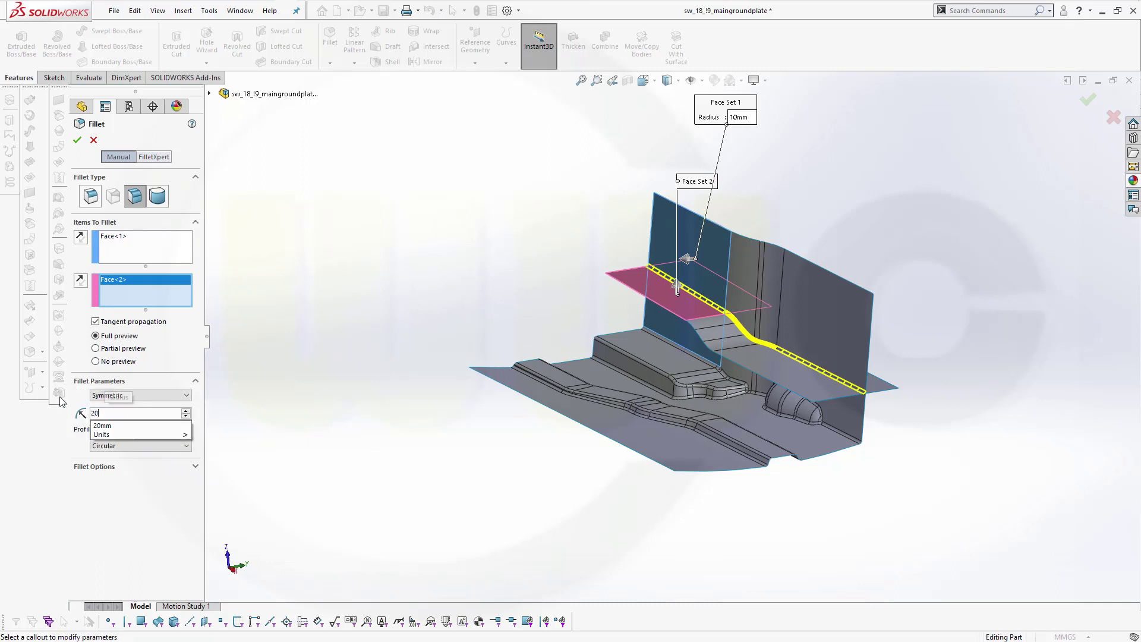
pyautogui.press('Return')
pyautogui.moveTo(598, 450); pyautogui.dragTo(576, 362, button='middle')
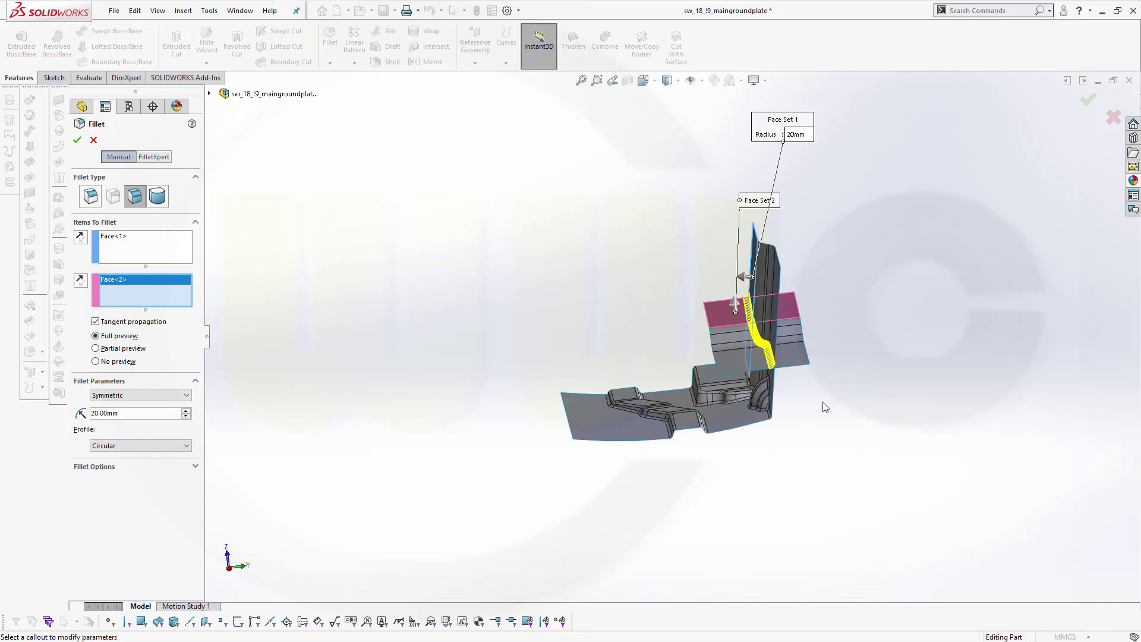
pyautogui.click(81, 239)
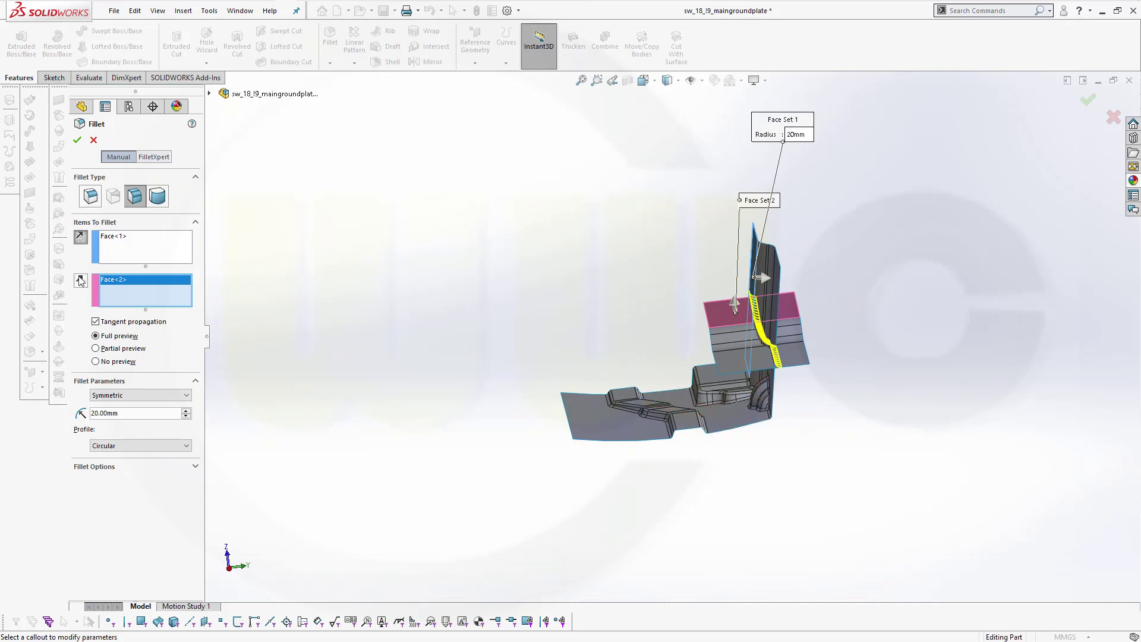
pyautogui.click(81, 281)
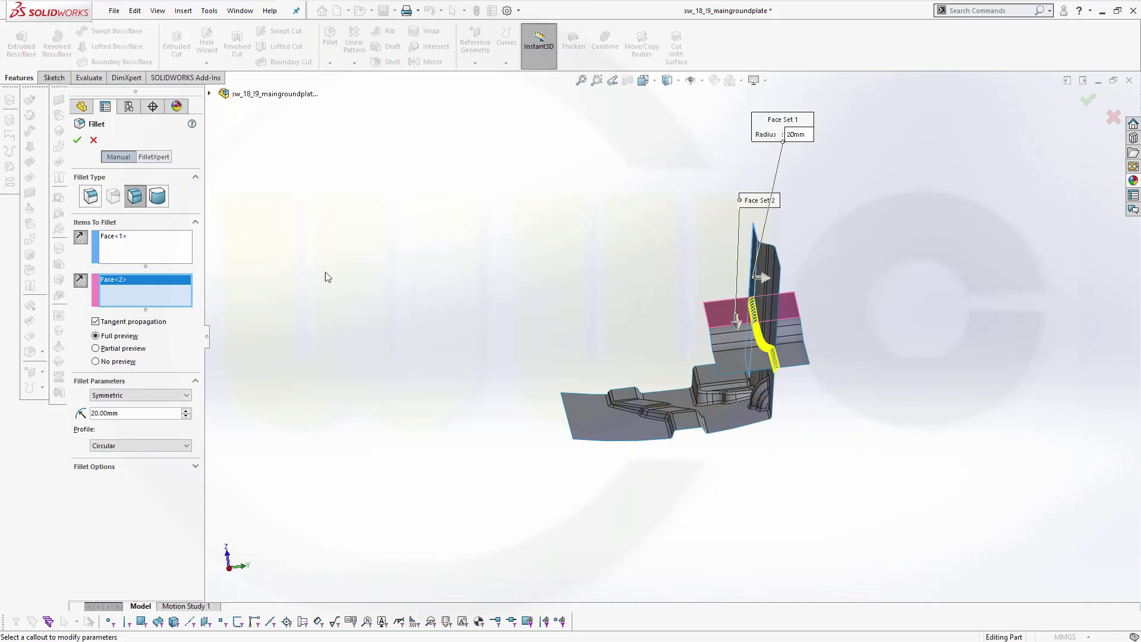
pyautogui.click(77, 139)
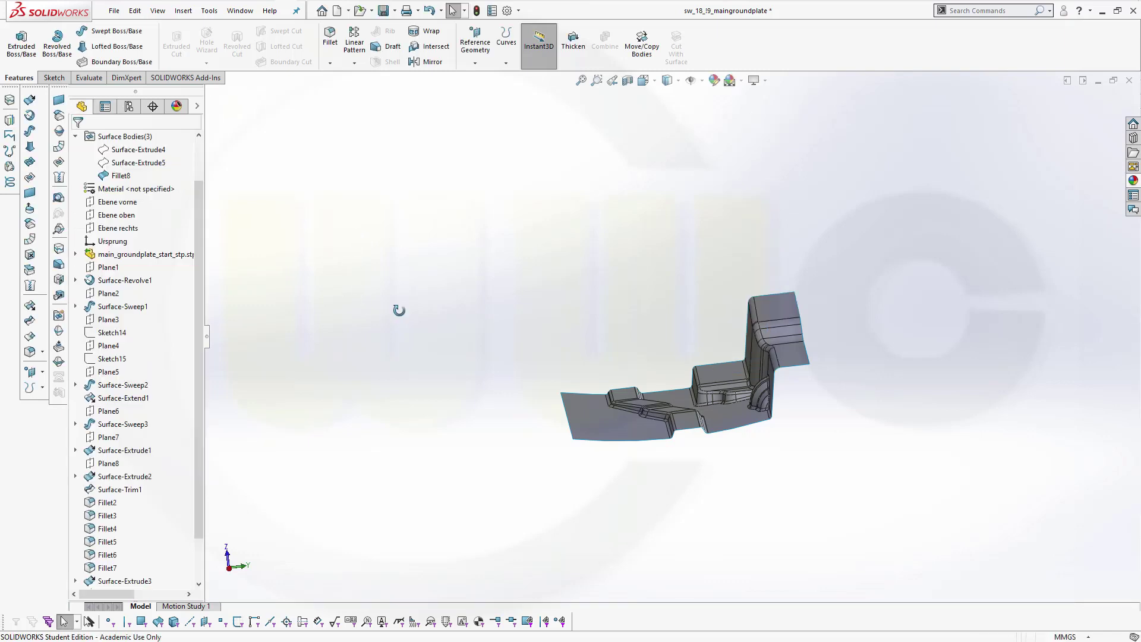
# - Hide the Fillet8 surface body and show Surface-Extrude4 and Surface-Extrude5 again
pyautogui.moveTo(398, 308); pyautogui.dragTo(438, 321, button='middle')
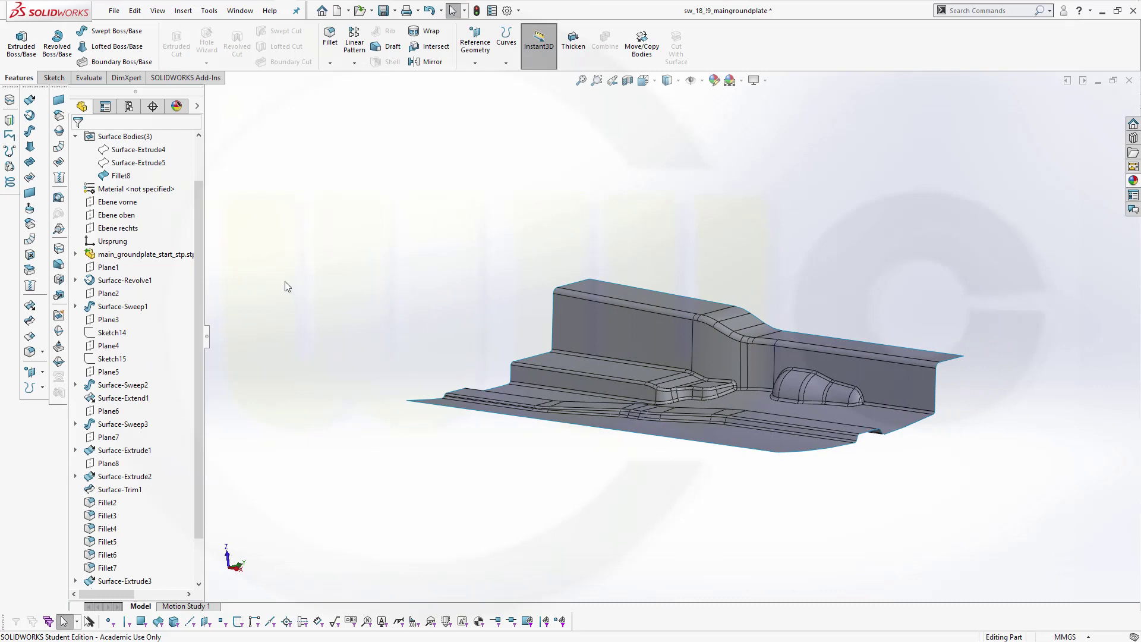
pyautogui.click(126, 177)
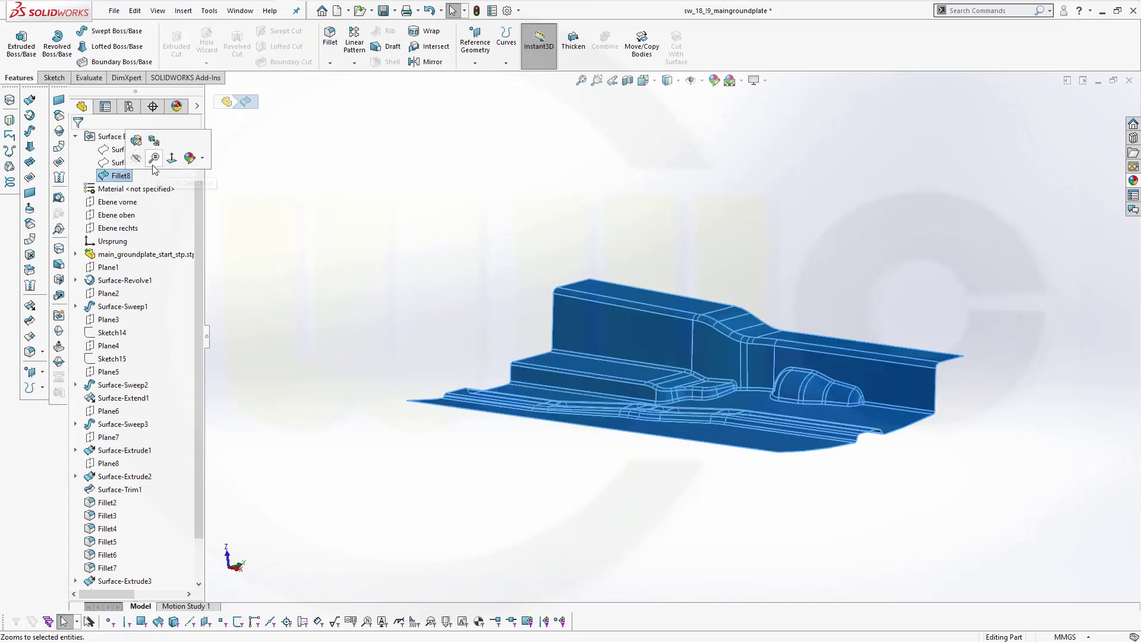
pyautogui.click(171, 157)
pyautogui.click(168, 151)
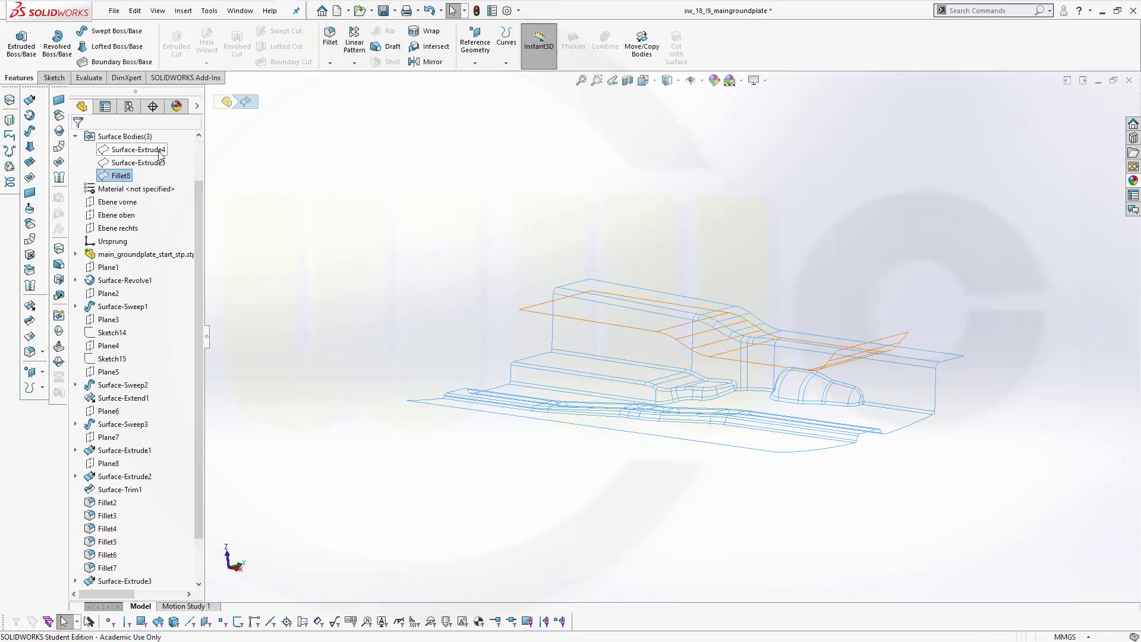
pyautogui.click(173, 129)
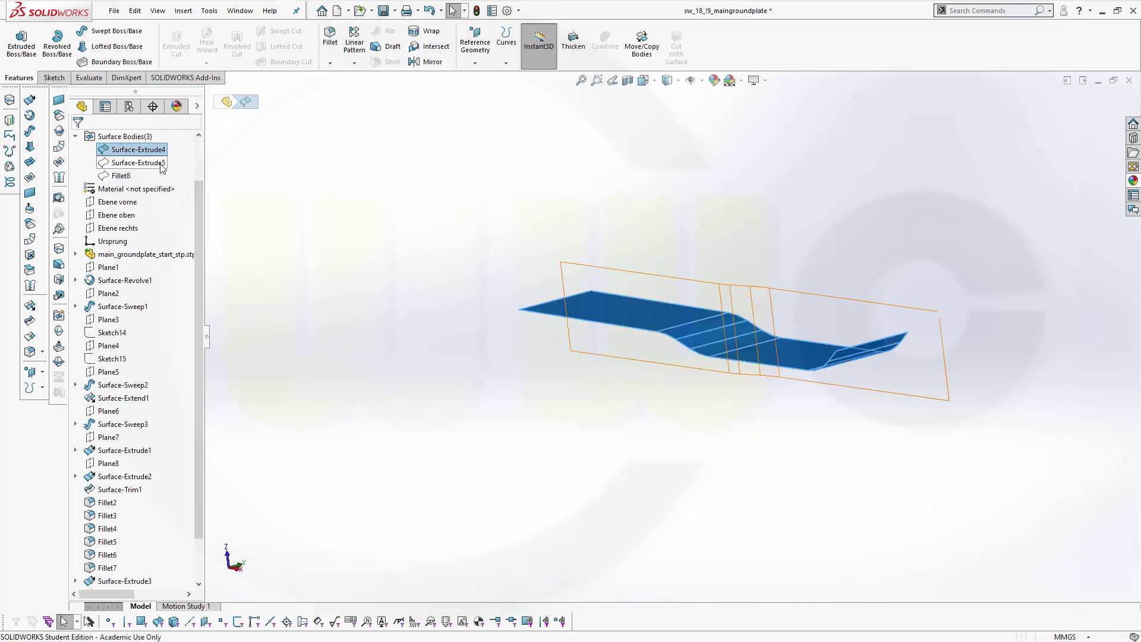
pyautogui.click(167, 164)
pyautogui.click(173, 143)
# - Extend the free end edge of the stepped surface's upward-sloping section by 230 mm, keeping the Same surface extension type
pyautogui.moveTo(357, 238); pyautogui.dragTo(553, 246, button='middle')
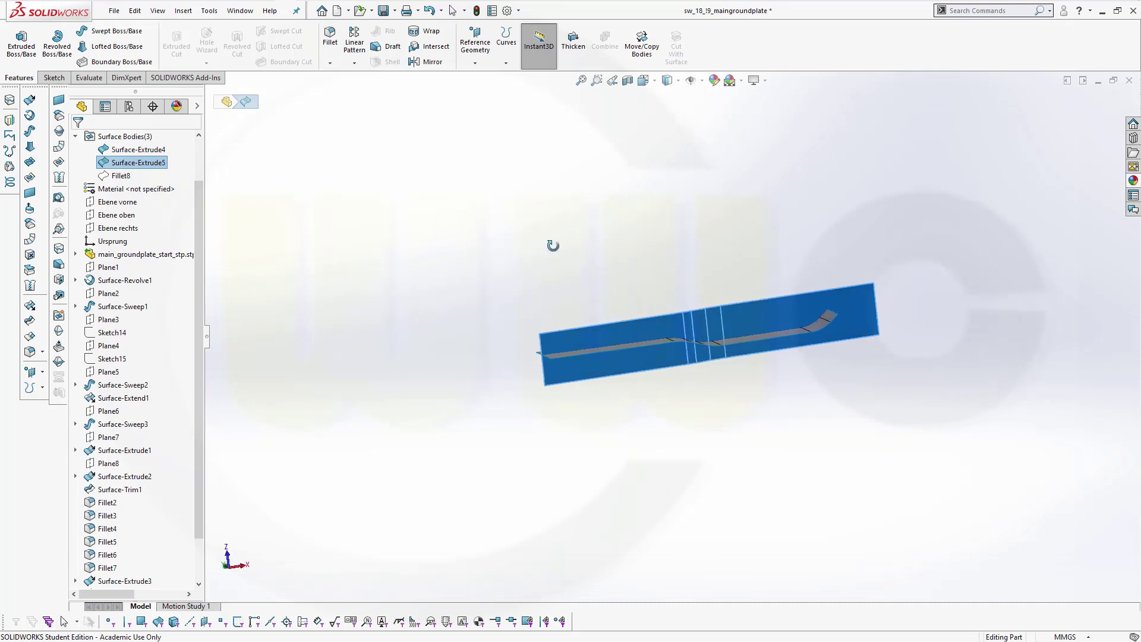
pyautogui.click(684, 252)
pyautogui.moveTo(683, 252); pyautogui.dragTo(772, 372, button='middle')
pyautogui.moveTo(1022, 231); pyautogui.dragTo(731, 313, button='middle')
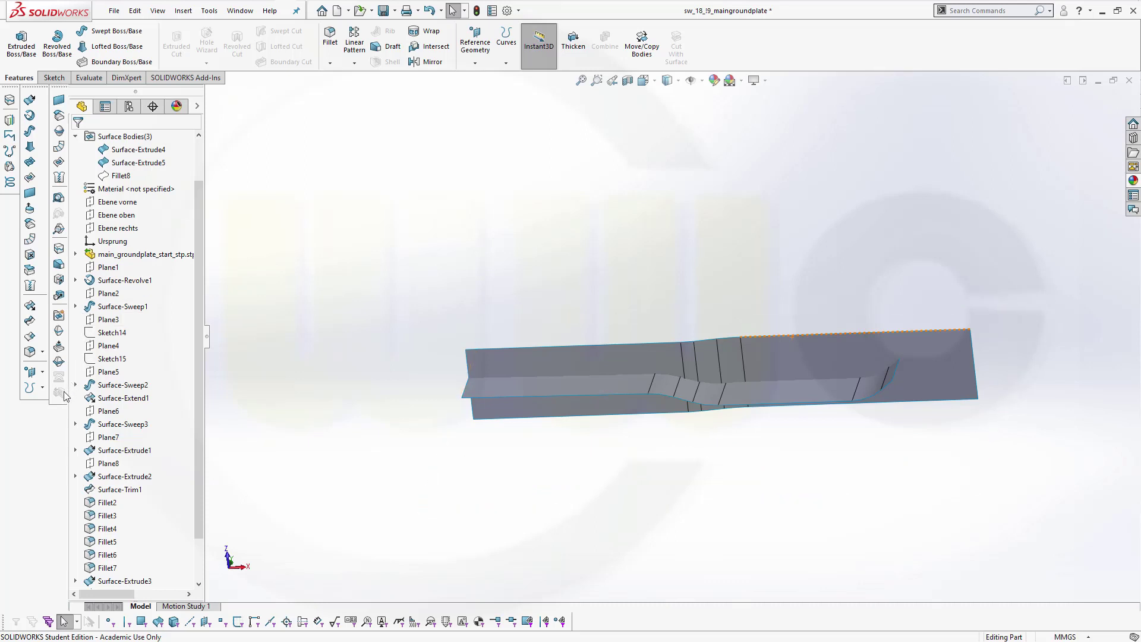
pyautogui.click(34, 308)
pyautogui.moveTo(911, 420); pyautogui.dragTo(896, 408, button='middle')
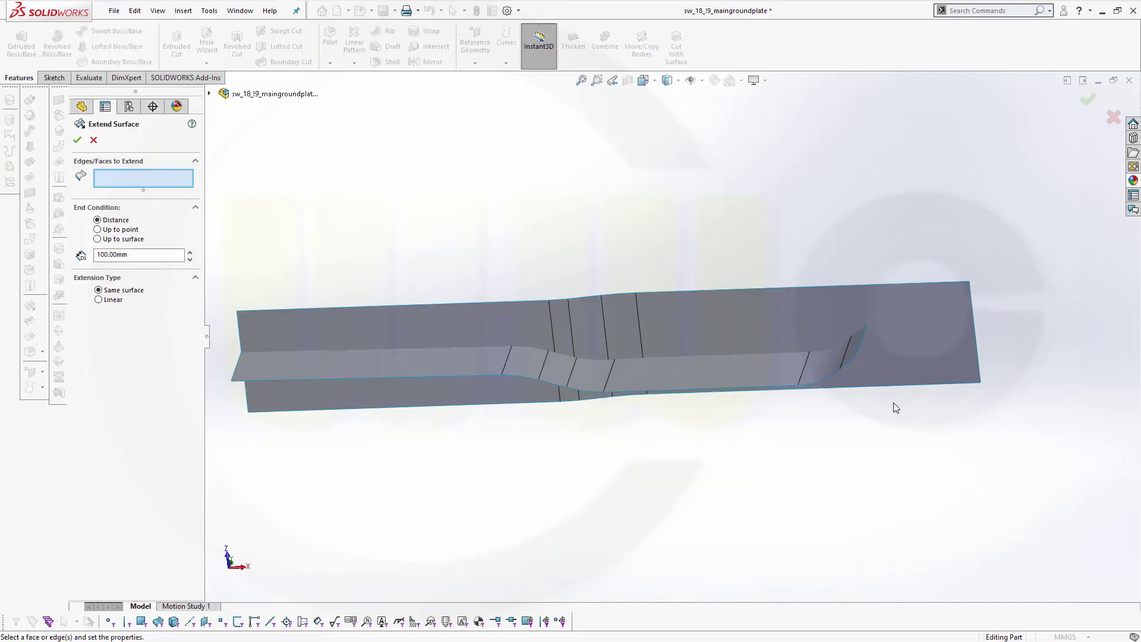
pyautogui.click(857, 353)
pyautogui.moveTo(892, 311); pyautogui.dragTo(814, 226)
pyautogui.moveTo(814, 225); pyautogui.dragTo(833, 178, button='middle')
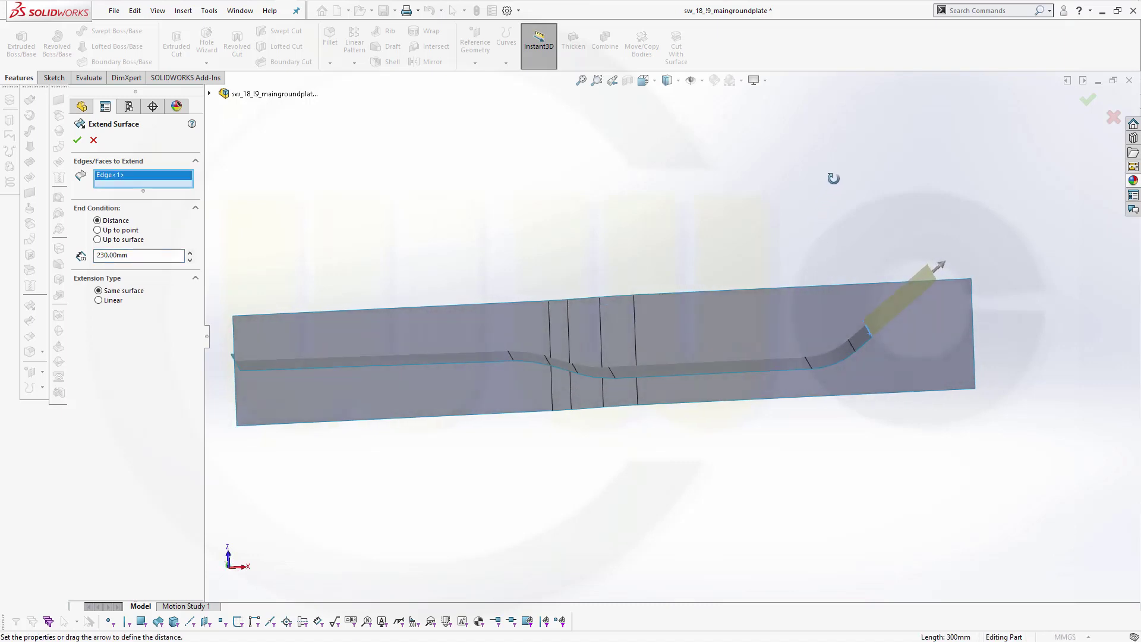
pyautogui.click(77, 140)
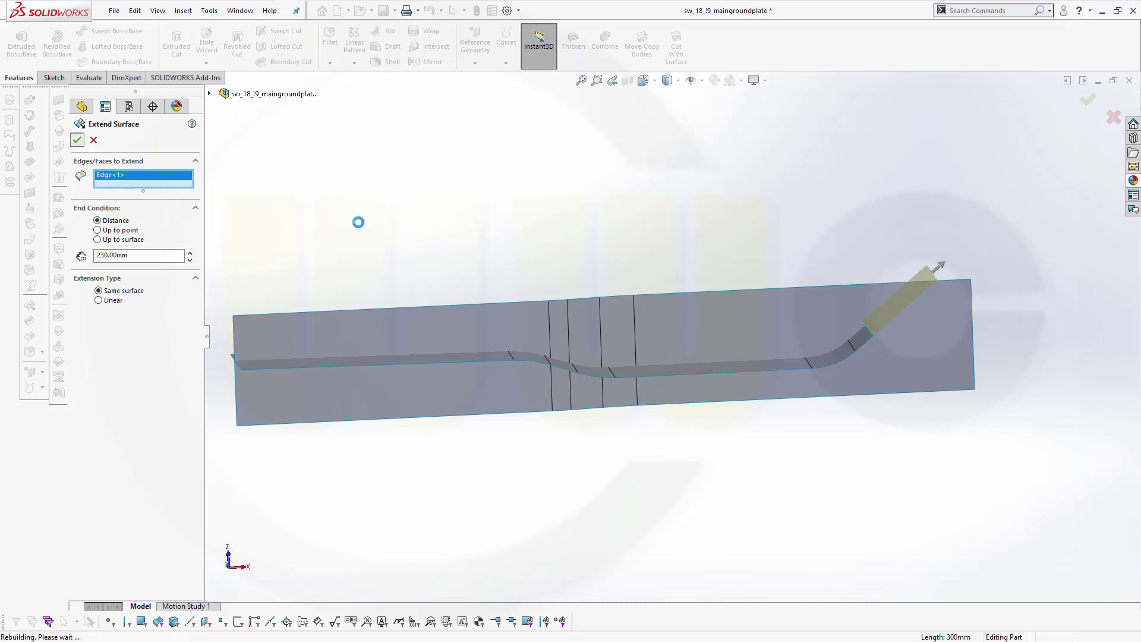
# - Show the Fillet8 surface body again together with the extended surface and the upright wall
pyautogui.moveTo(494, 247); pyautogui.dragTo(511, 414, button='middle')
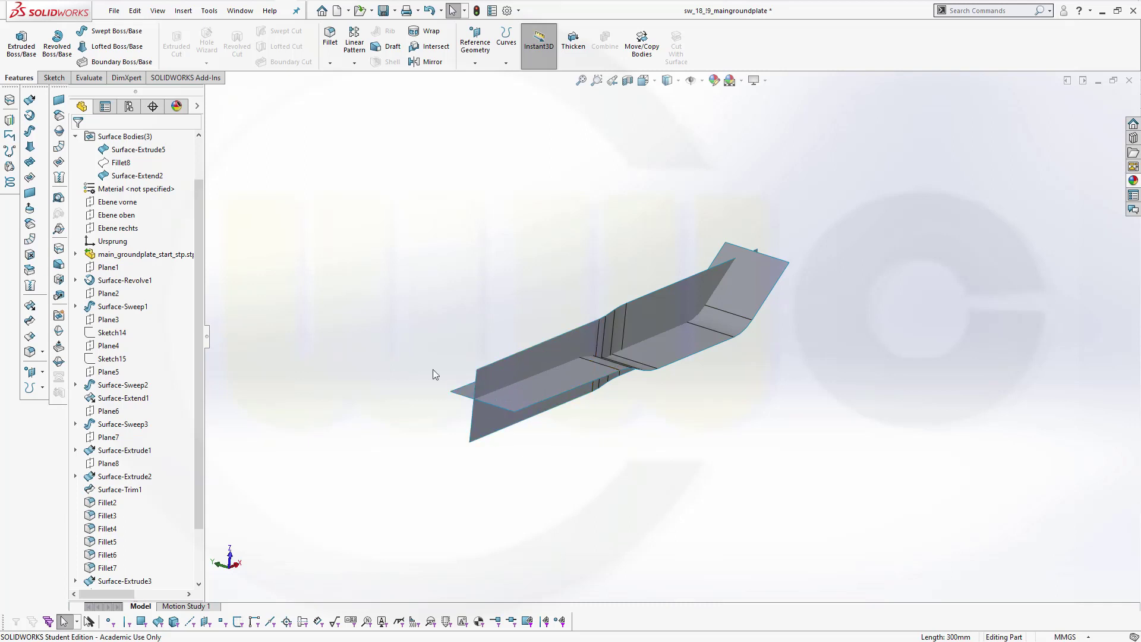
pyautogui.click(174, 165)
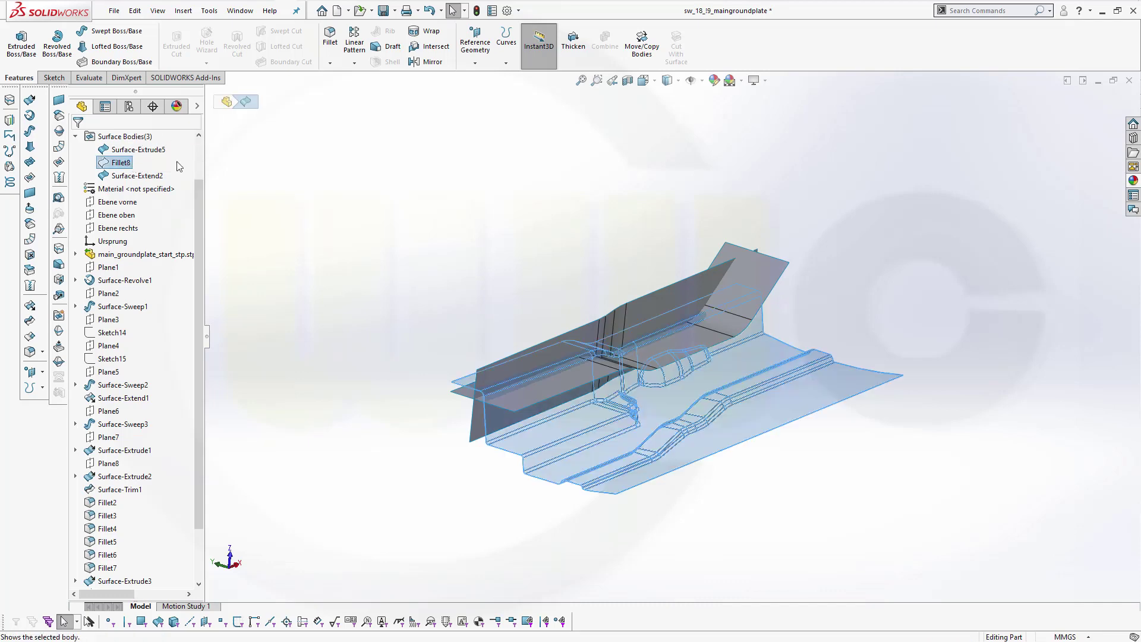
pyautogui.click(226, 101)
pyautogui.click(428, 272)
pyautogui.moveTo(563, 329); pyautogui.dragTo(825, 463, button='middle')
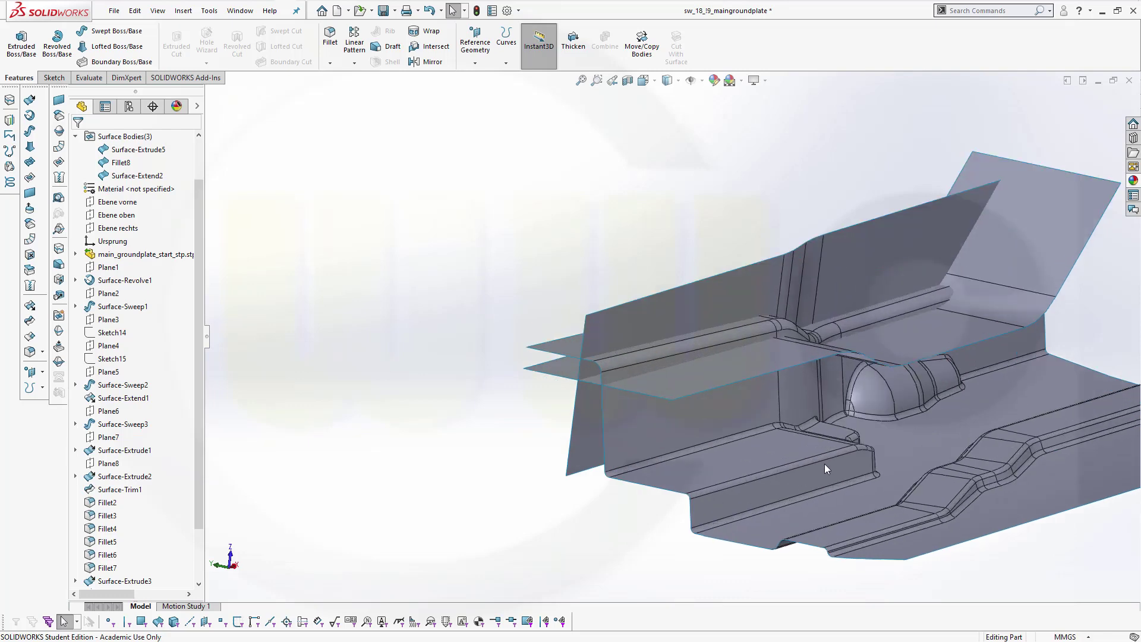
# - Apply a 10 mm face fillet between the upright wall and the extended stepped surface, with the wall's face direction reversed
pyautogui.moveTo(577, 283); pyautogui.dragTo(903, 288, button='middle')
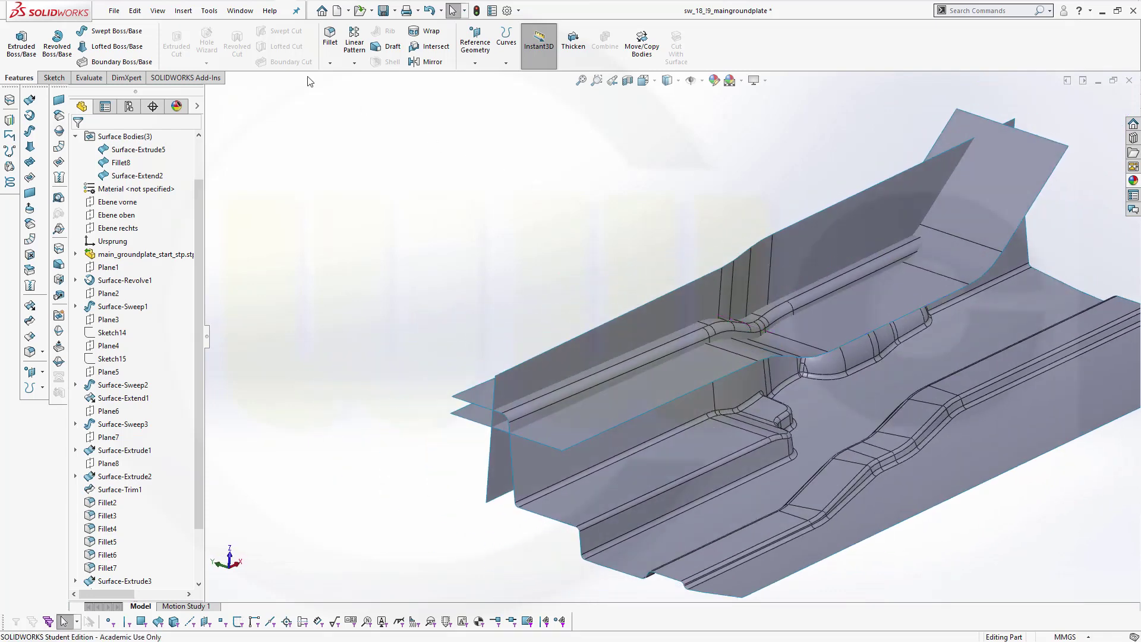
pyautogui.click(330, 35)
pyautogui.moveTo(575, 274); pyautogui.dragTo(591, 250, button='middle')
pyautogui.click(572, 354)
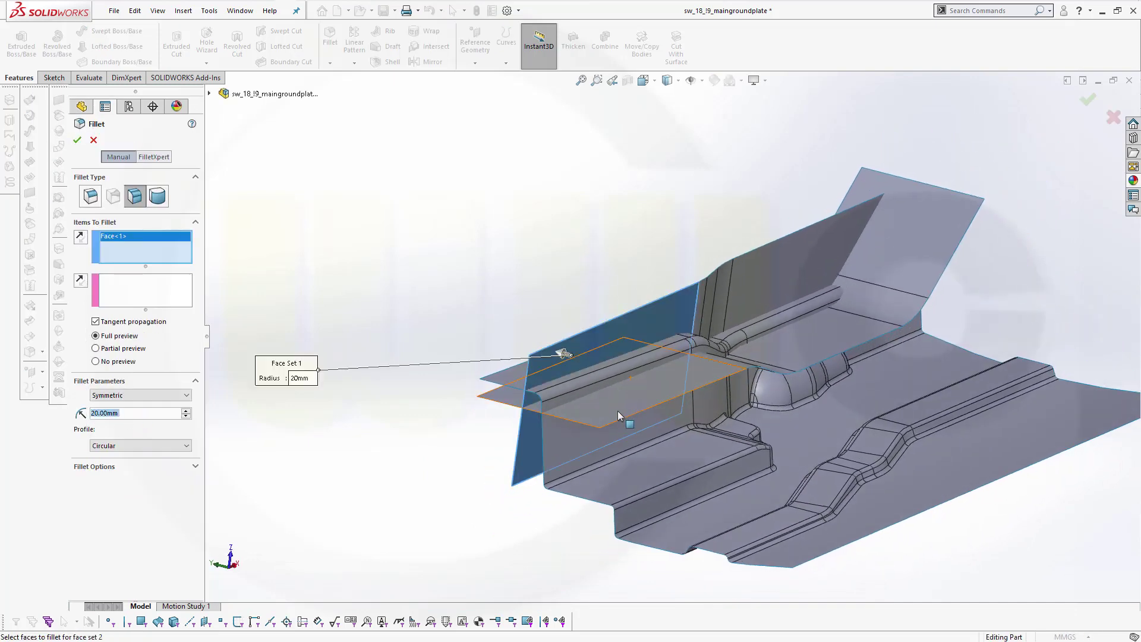
pyautogui.click(171, 299)
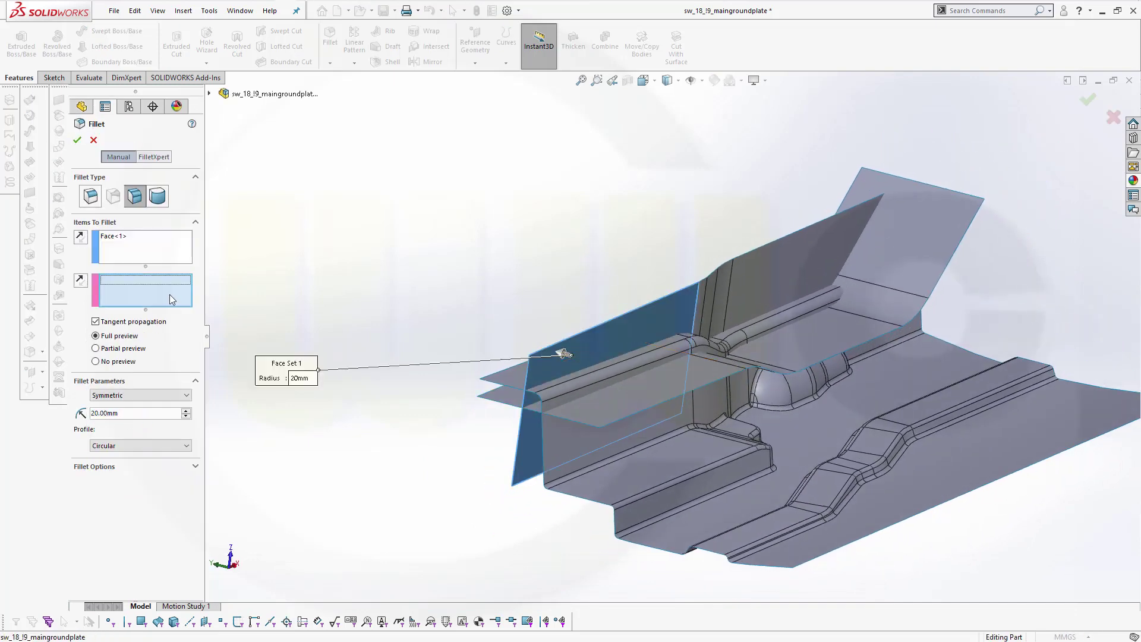
pyautogui.click(590, 410)
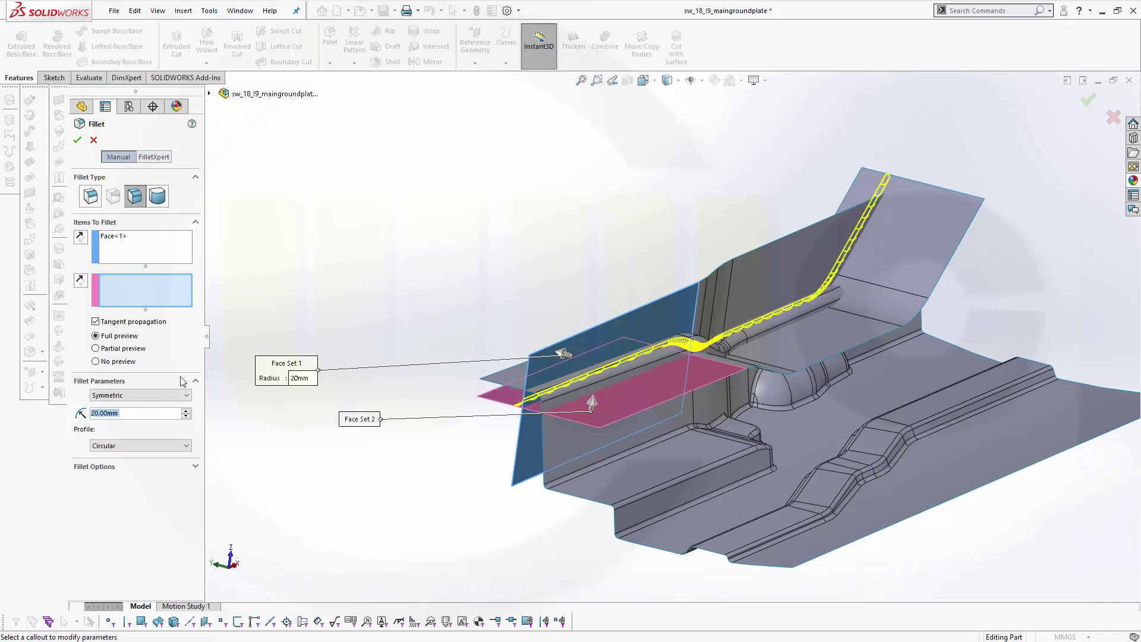
pyautogui.write('10')
pyautogui.press('Return')
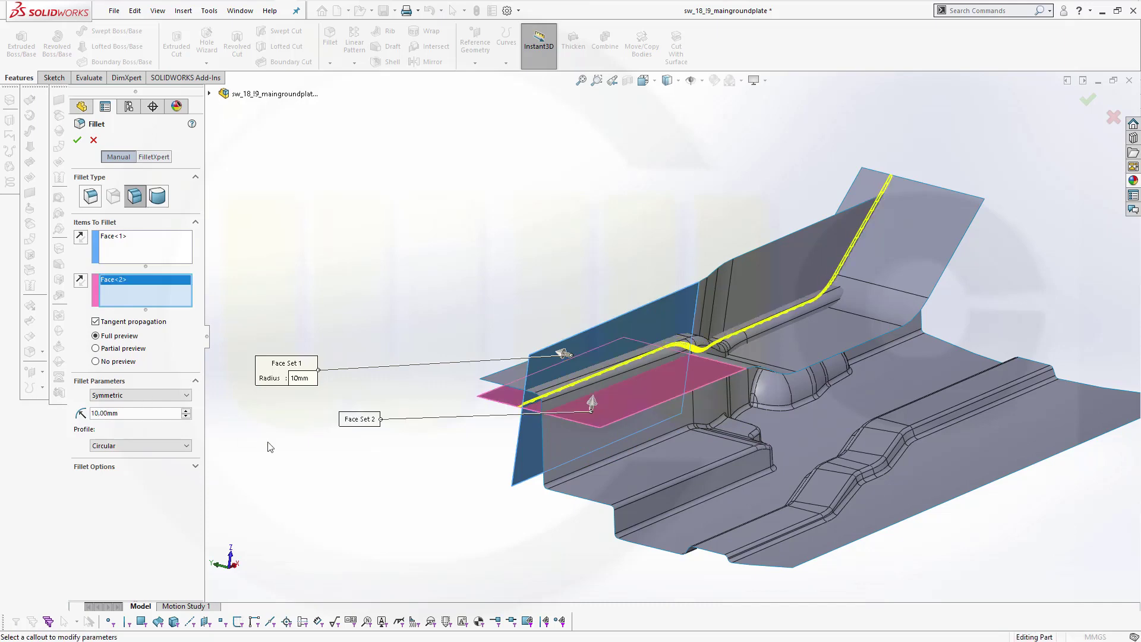
pyautogui.moveTo(583, 494); pyautogui.dragTo(783, 187, button='middle')
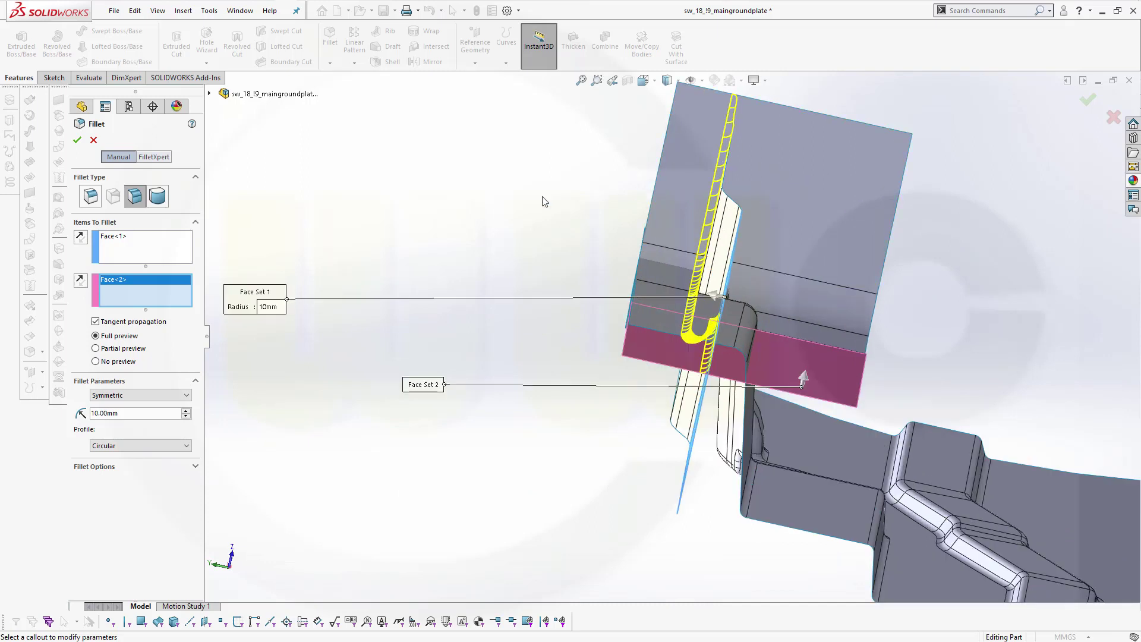
pyautogui.click(79, 239)
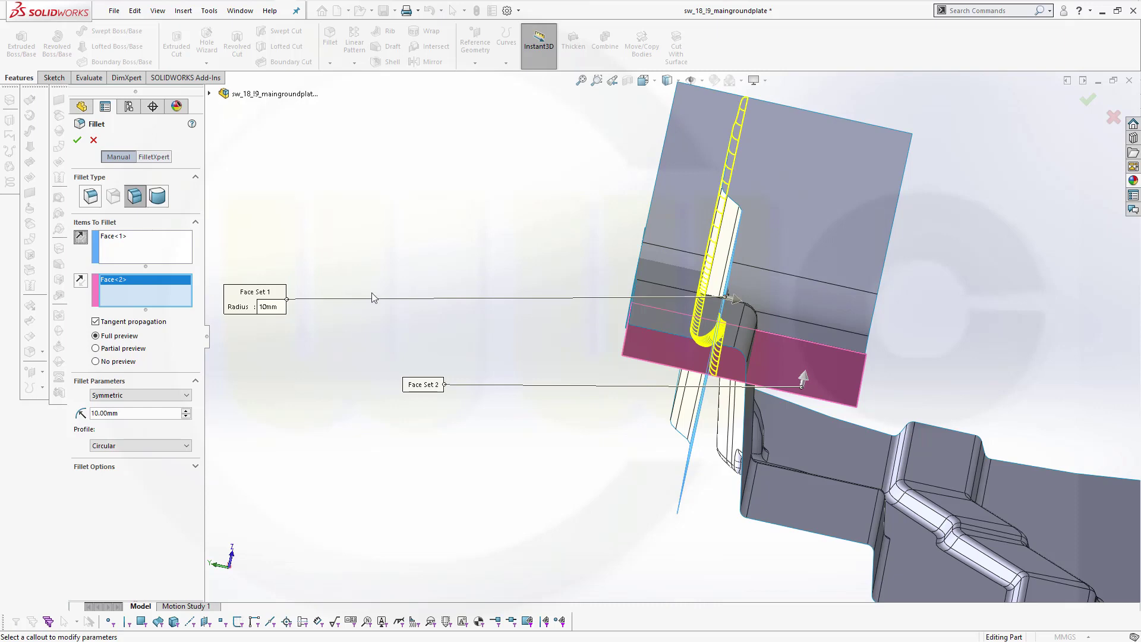
pyautogui.moveTo(372, 293); pyautogui.dragTo(285, 315, button='middle')
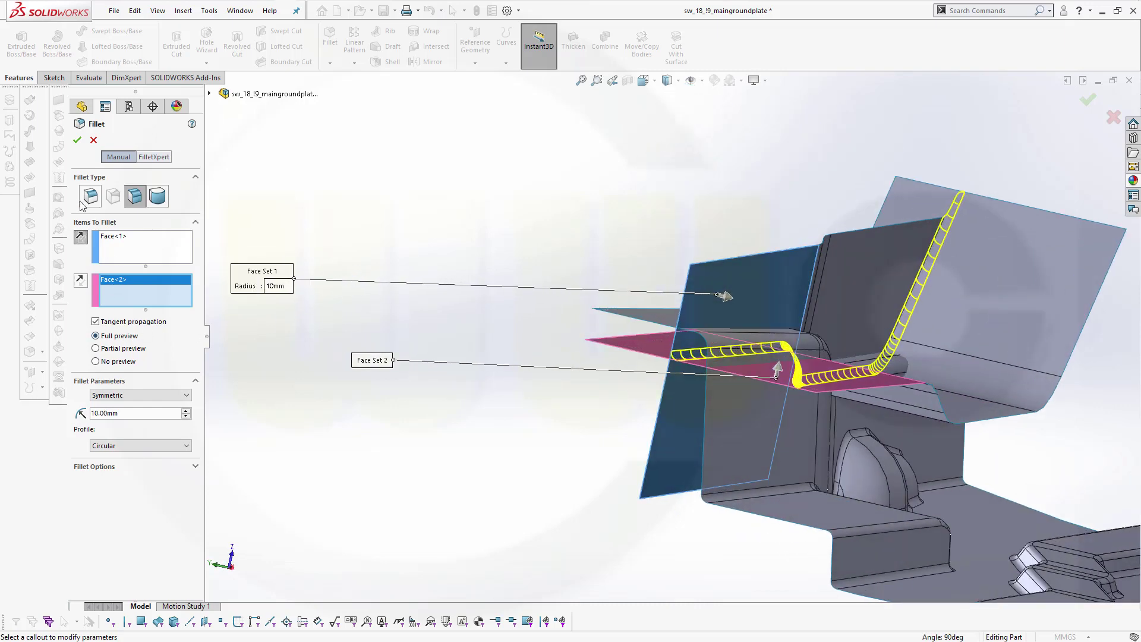
pyautogui.click(77, 140)
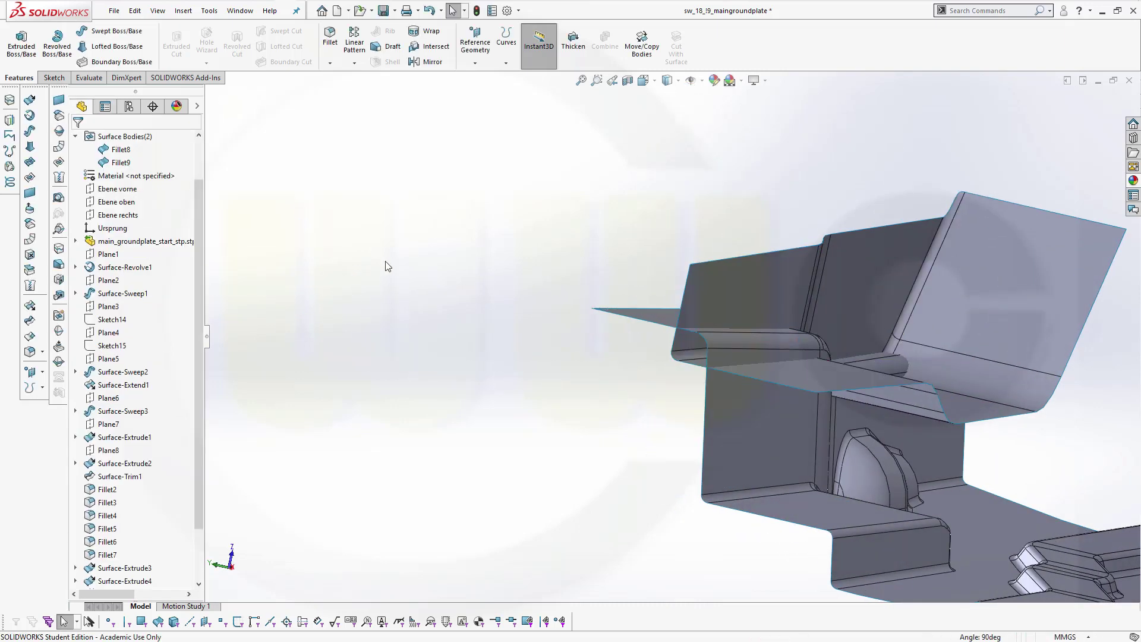
# - Try a 10 mm face fillet between the upright wall and the flat upper face of Fillet8, with the second face direction reversed
pyautogui.moveTo(387, 265); pyautogui.dragTo(393, 271, button='middle')
pyautogui.moveTo(353, 234); pyautogui.dragTo(359, 230, button='middle')
pyautogui.press('Escape')
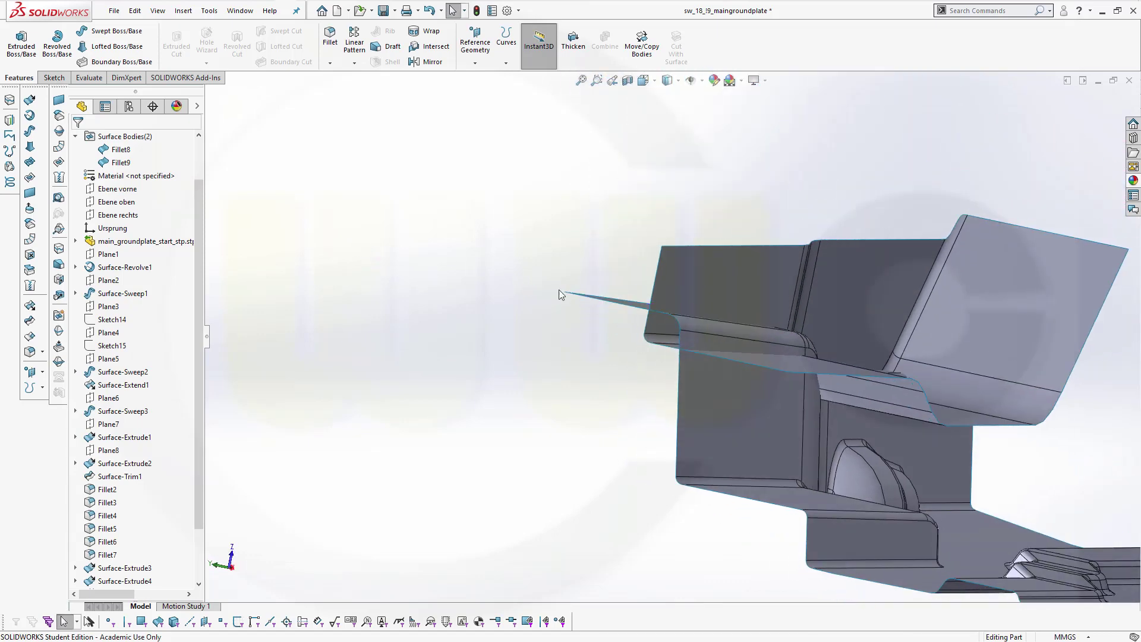
pyautogui.scroll(-3, 747, 349)
pyautogui.moveTo(553, 365); pyautogui.dragTo(619, 288, button='middle')
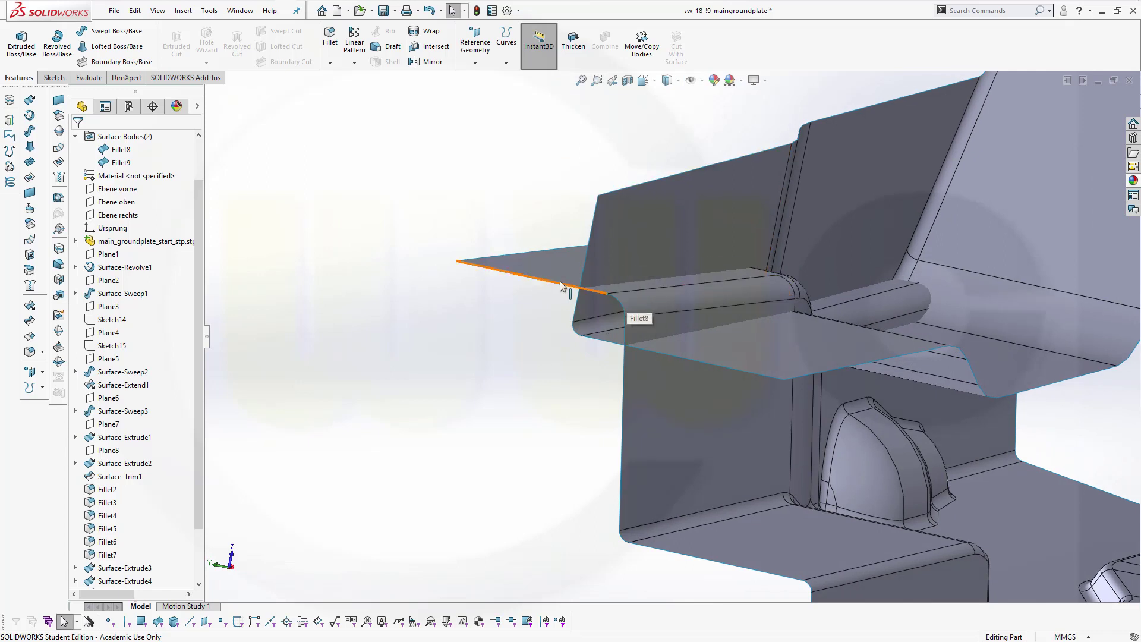
pyautogui.moveTo(462, 306); pyautogui.dragTo(469, 304, button='middle')
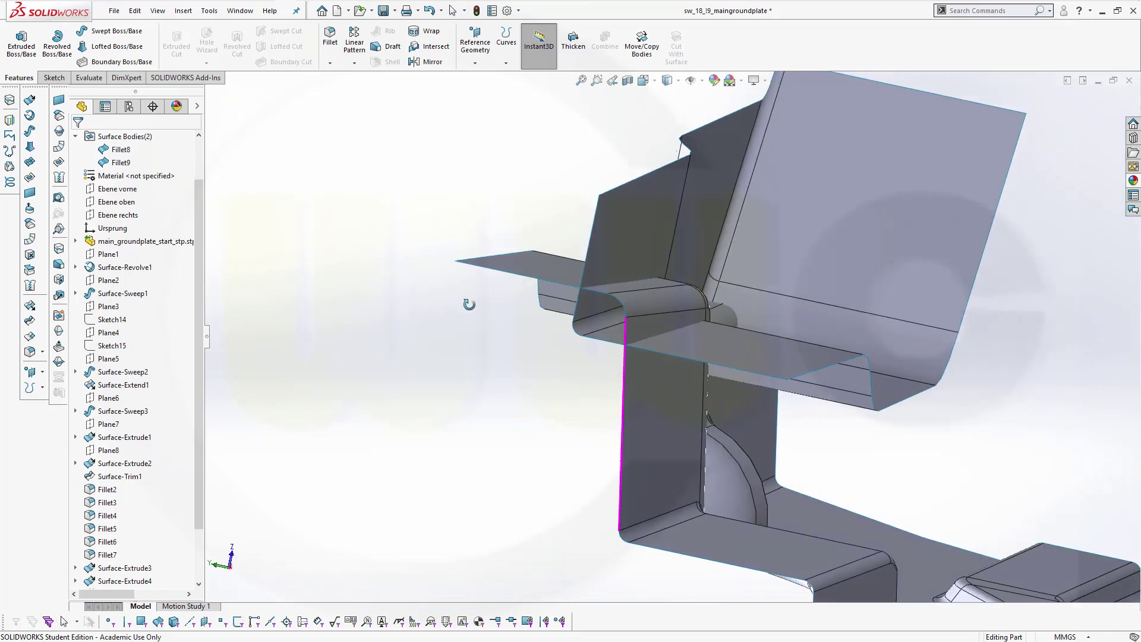
pyautogui.click(332, 37)
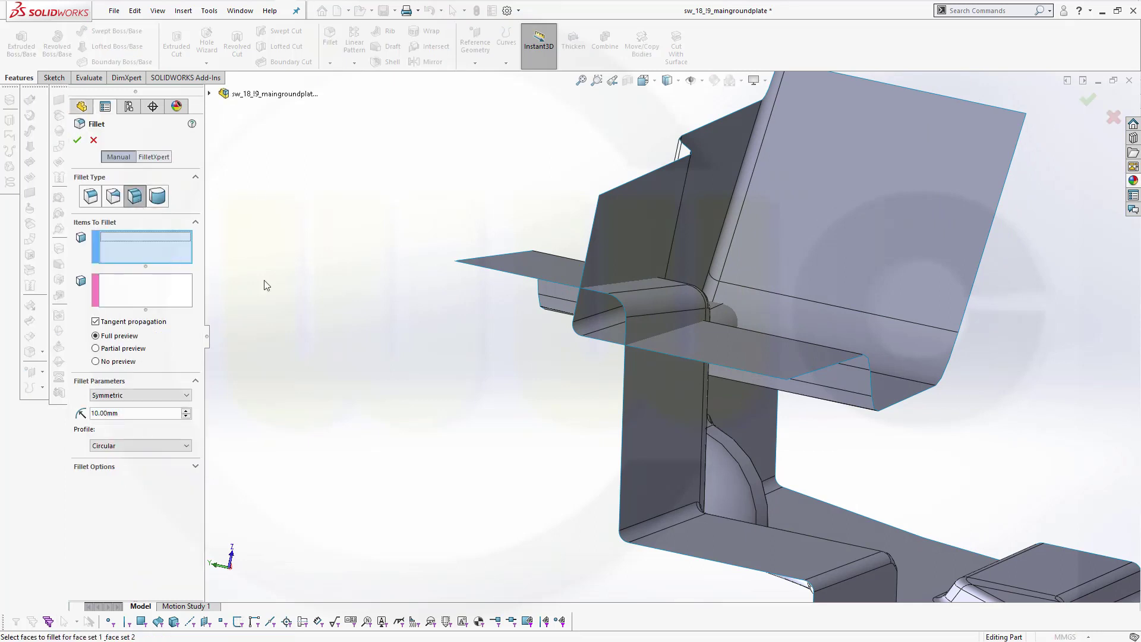
pyautogui.click(624, 246)
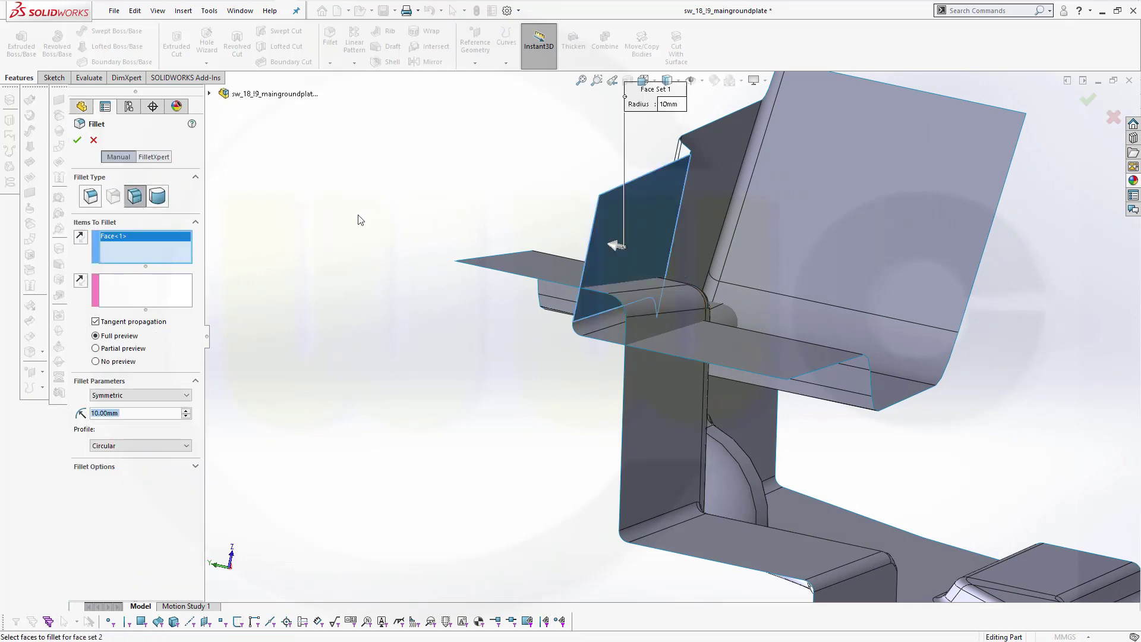
pyautogui.click(135, 288)
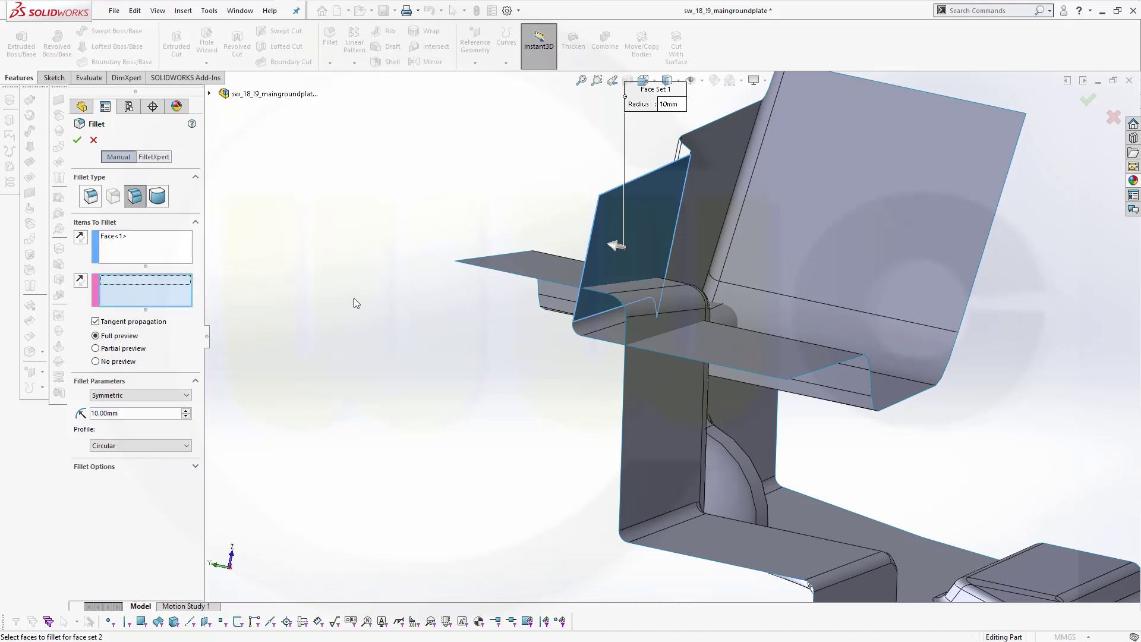
pyautogui.click(560, 265)
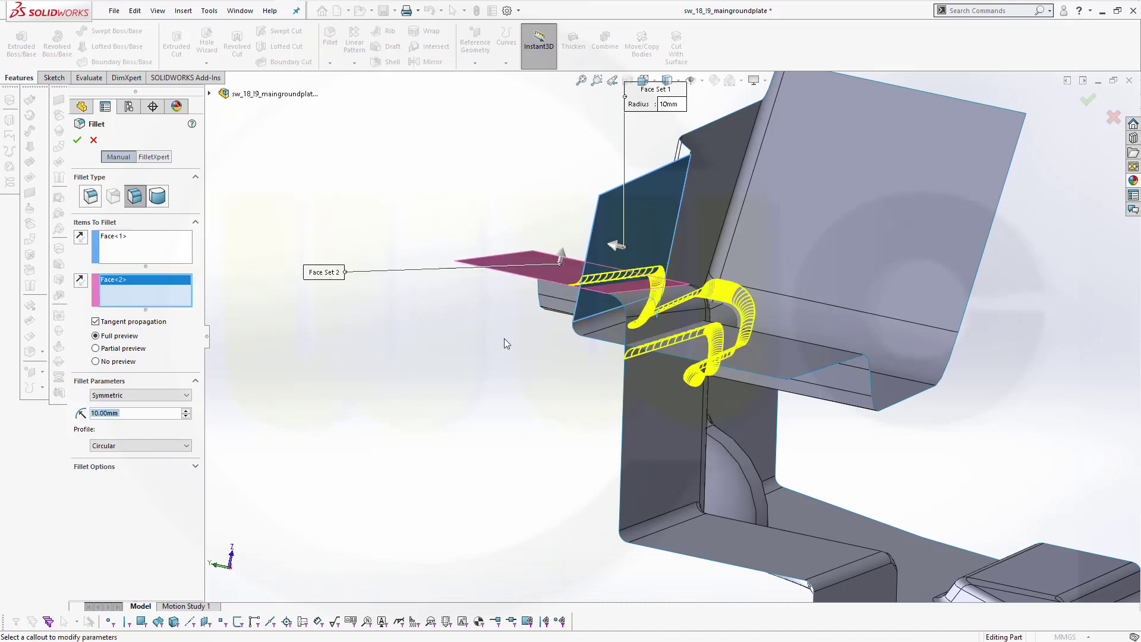
pyautogui.moveTo(504, 337); pyautogui.dragTo(523, 322, button='middle')
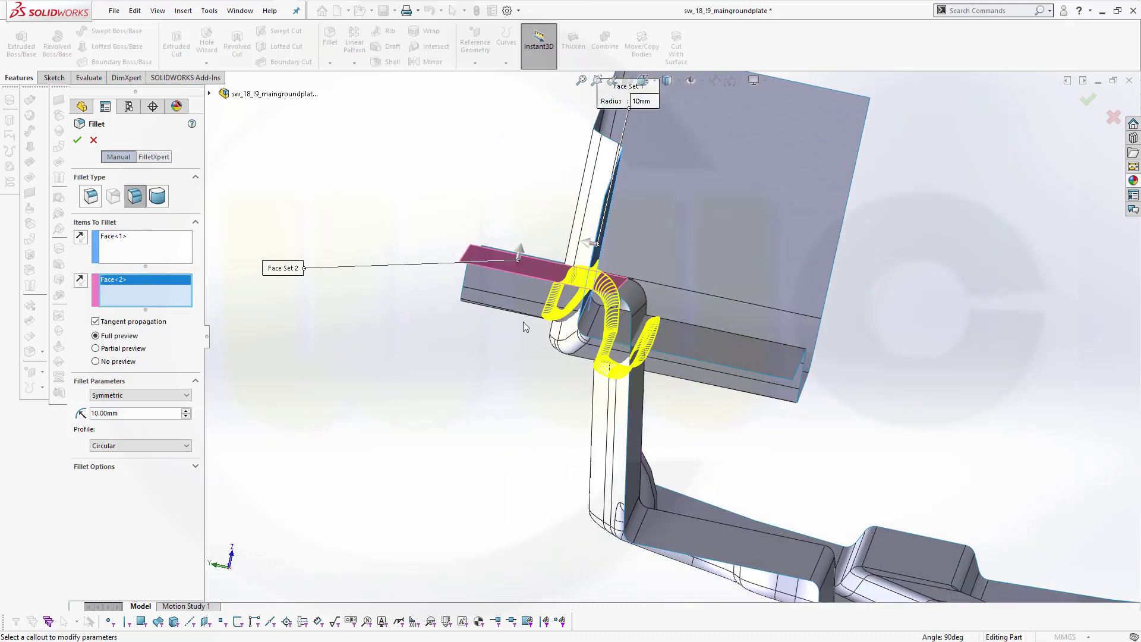
pyautogui.click(80, 280)
pyautogui.moveTo(405, 319); pyautogui.dragTo(400, 354, button='middle')
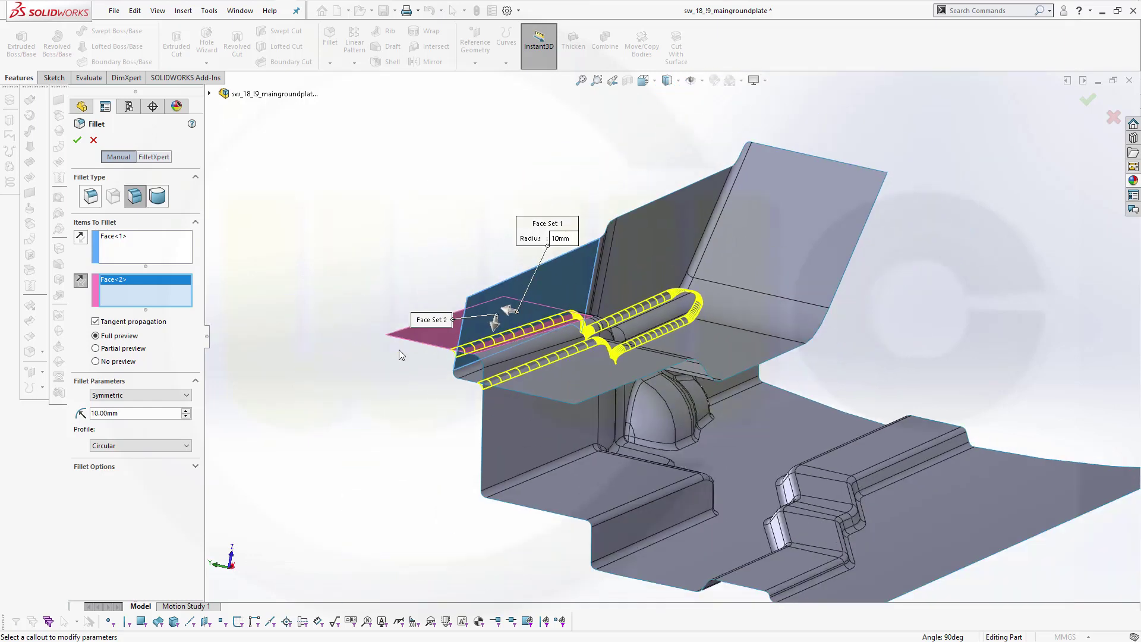
pyautogui.click(77, 140)
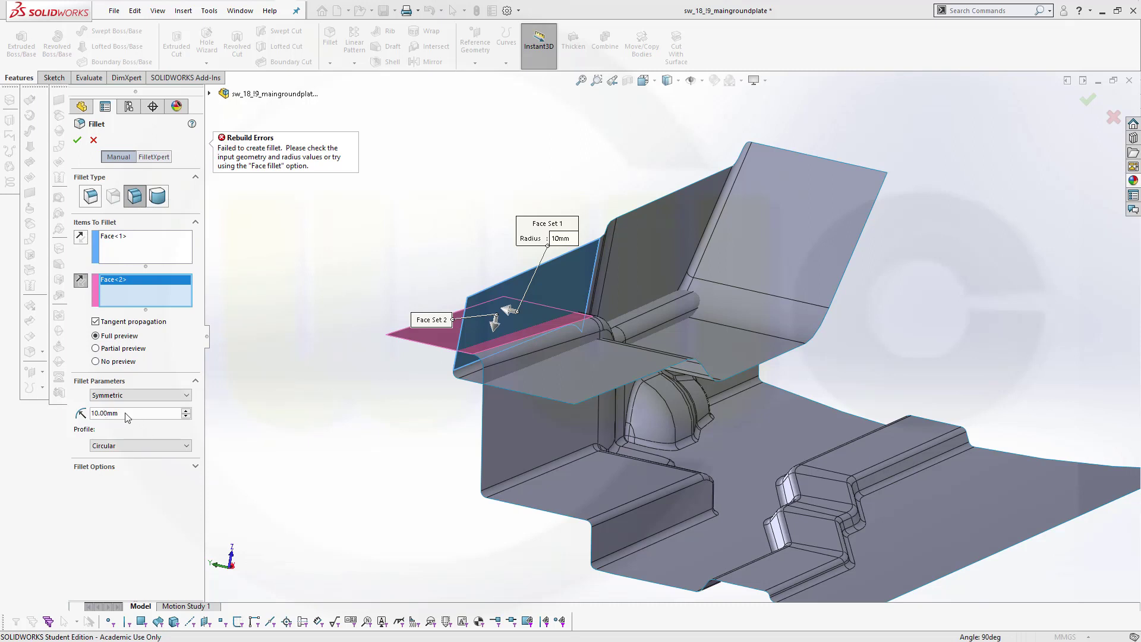
pyautogui.click(195, 468)
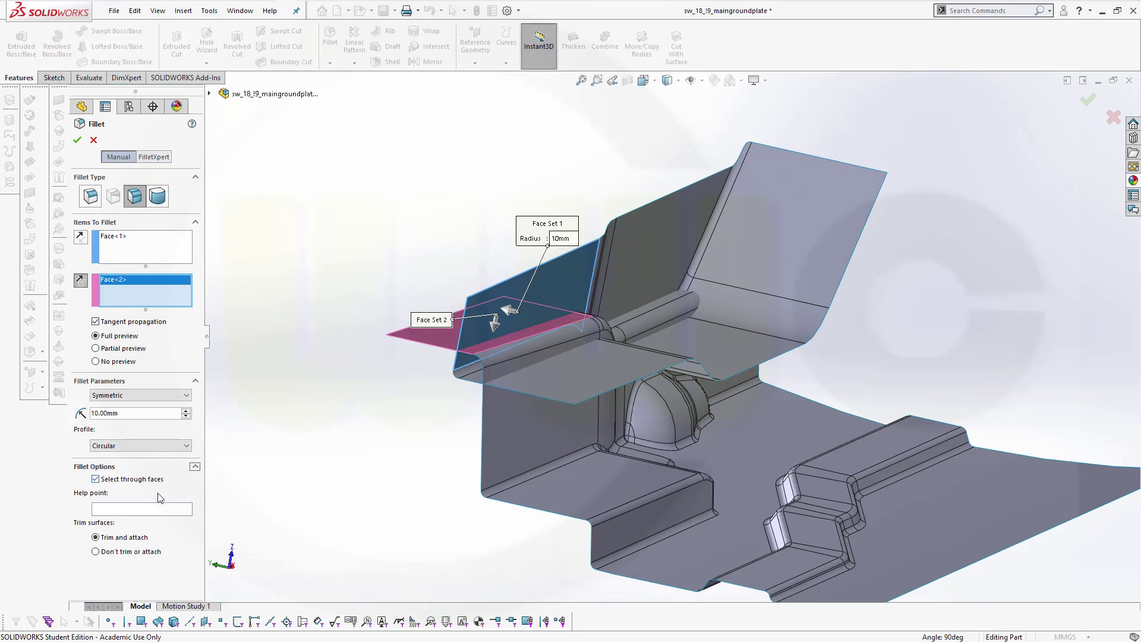
pyautogui.click(93, 140)
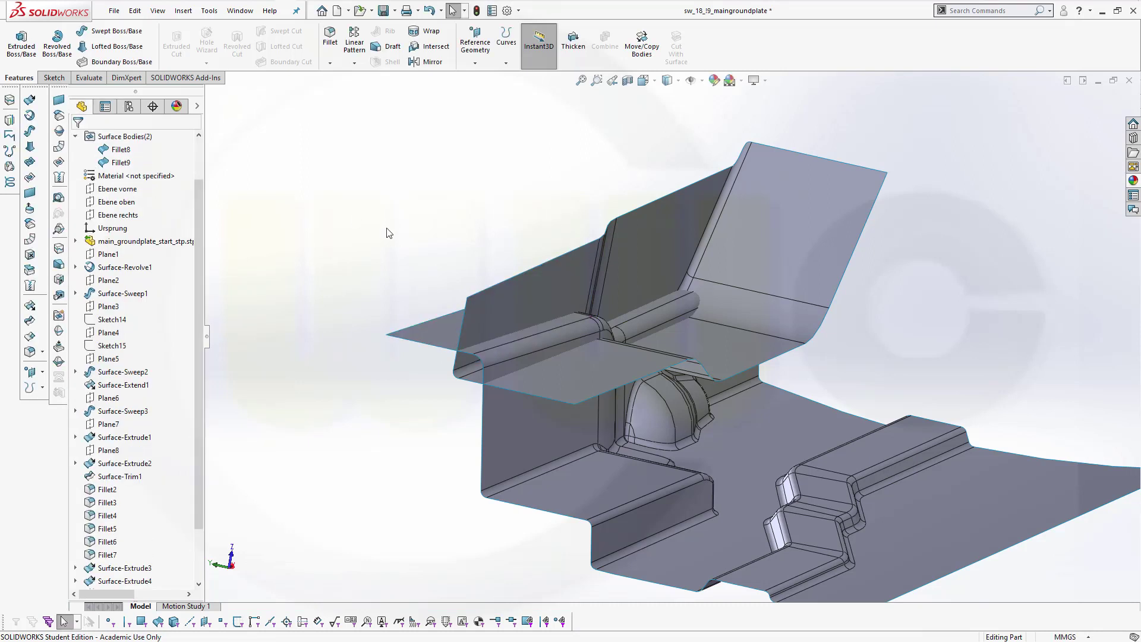
# - Trim the Fillet8 surface with Fillet9 as the standard trim tool, removing the rounded strip enclosed between the wall and stepped surface
pyautogui.moveTo(388, 233)
pyautogui.mouseDown(button='middle')
pyautogui.moveTo(400, 209)
pyautogui.moveTo(392, 243)
pyautogui.moveTo(388, 219)
pyautogui.mouseUp(button='middle')
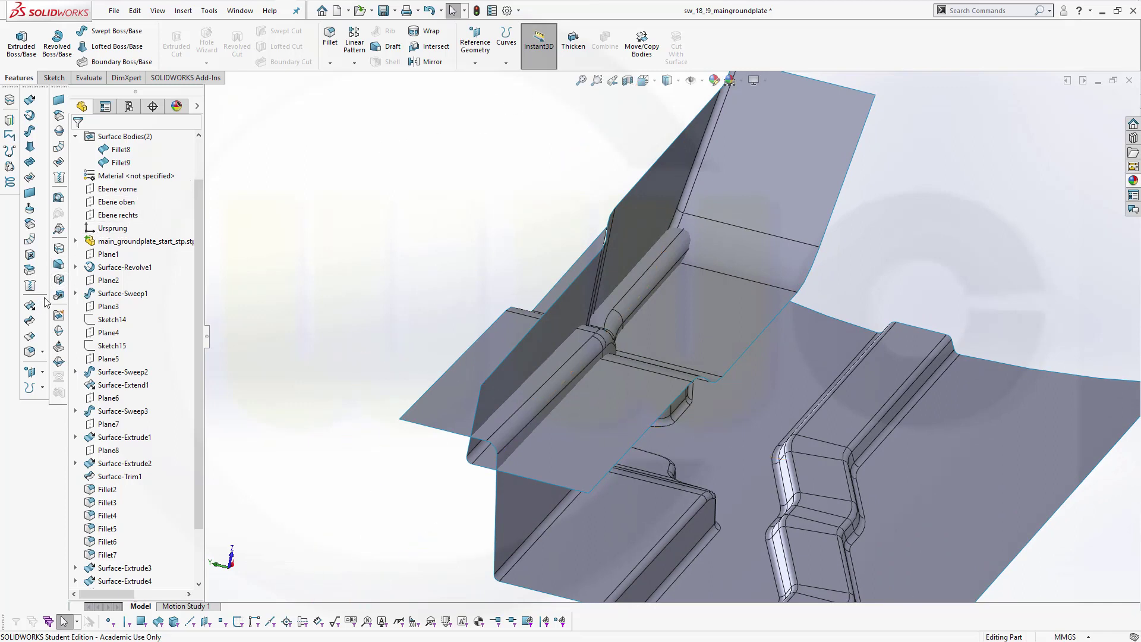
pyautogui.click(30, 320)
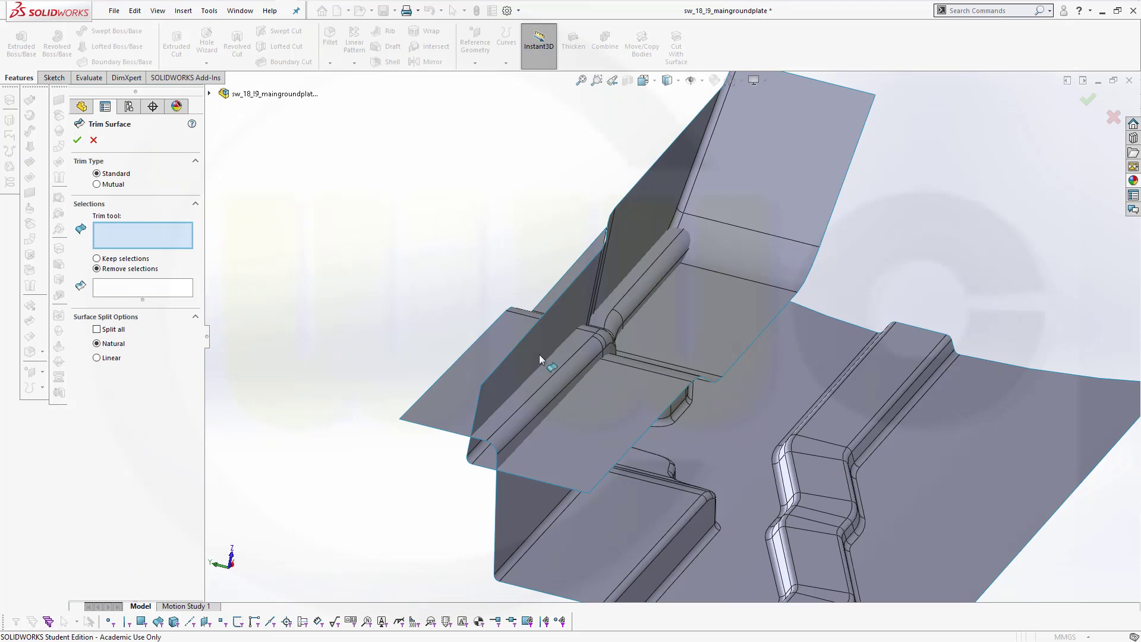
pyautogui.click(642, 226)
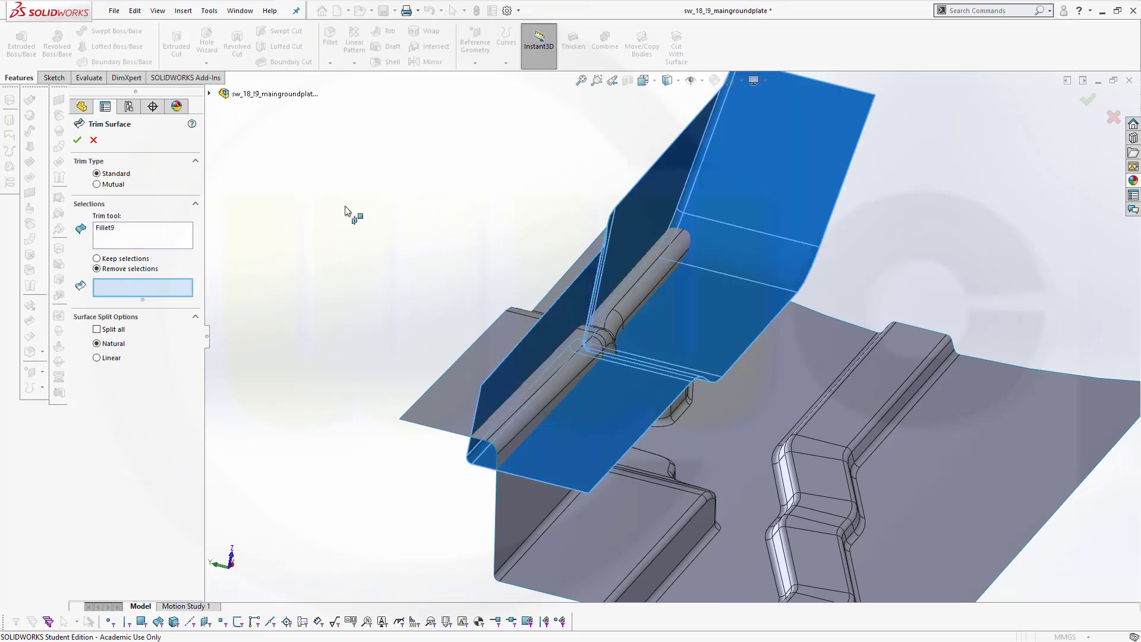
pyautogui.moveTo(321, 205); pyautogui.dragTo(313, 195, button='middle')
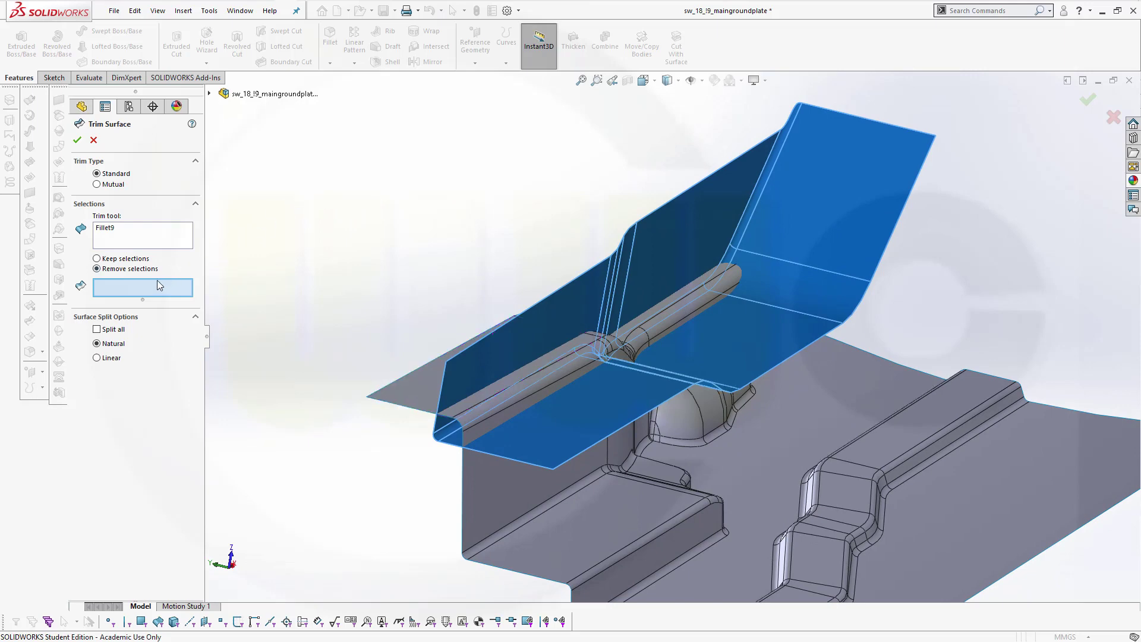
pyautogui.click(488, 409)
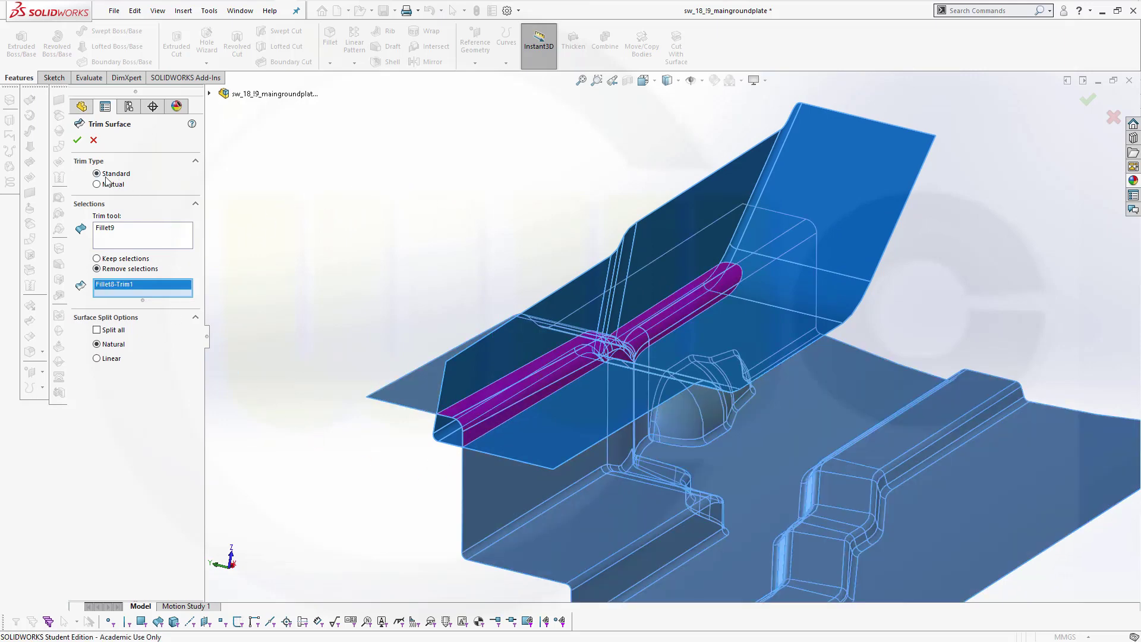
pyautogui.click(77, 140)
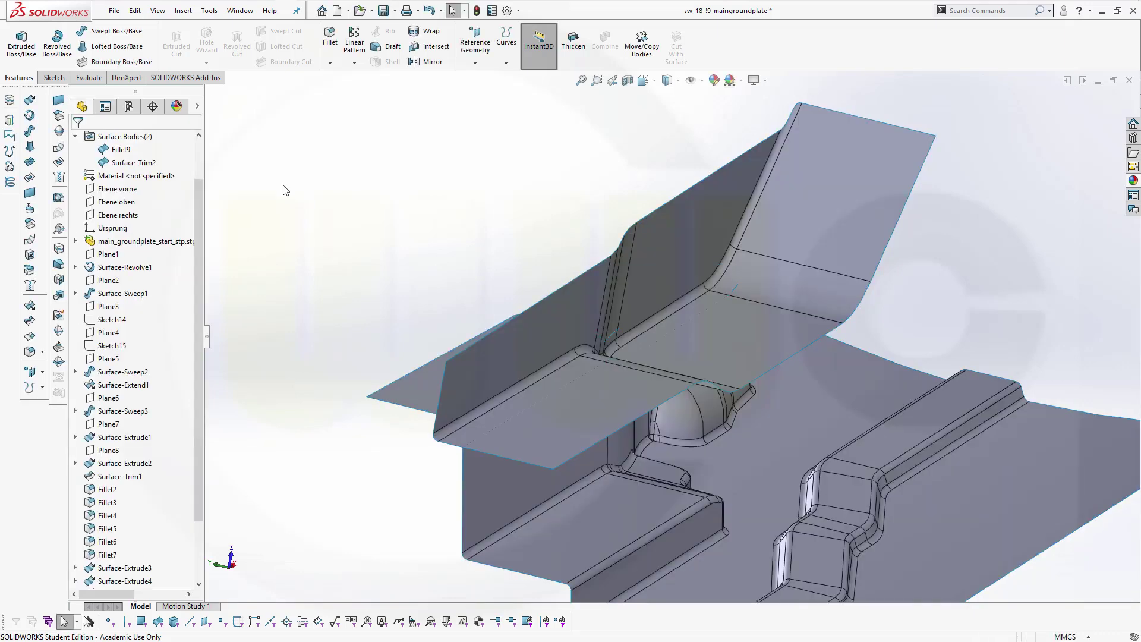
# - Trim the Fillet9 surface with Surface-Trim2 as the standard trim tool, removing its outer portions and leaving the rounded strip
pyautogui.moveTo(343, 229)
pyautogui.mouseDown(button='middle')
pyautogui.moveTo(361, 226)
pyautogui.moveTo(334, 219)
pyautogui.moveTo(337, 234)
pyautogui.mouseUp(button='middle')
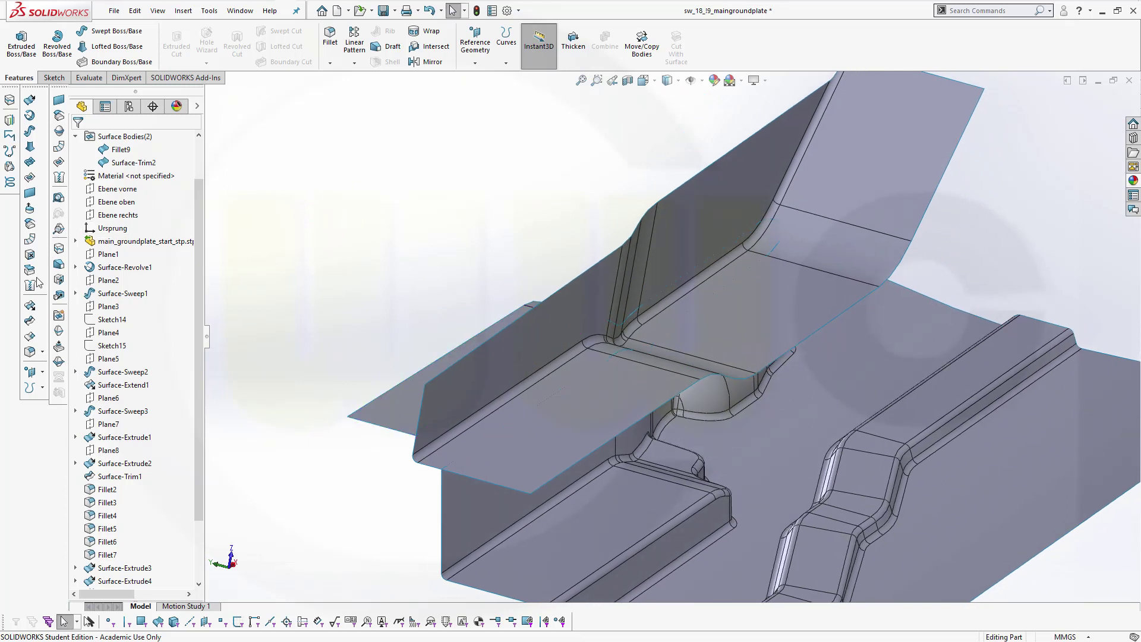
pyautogui.click(29, 320)
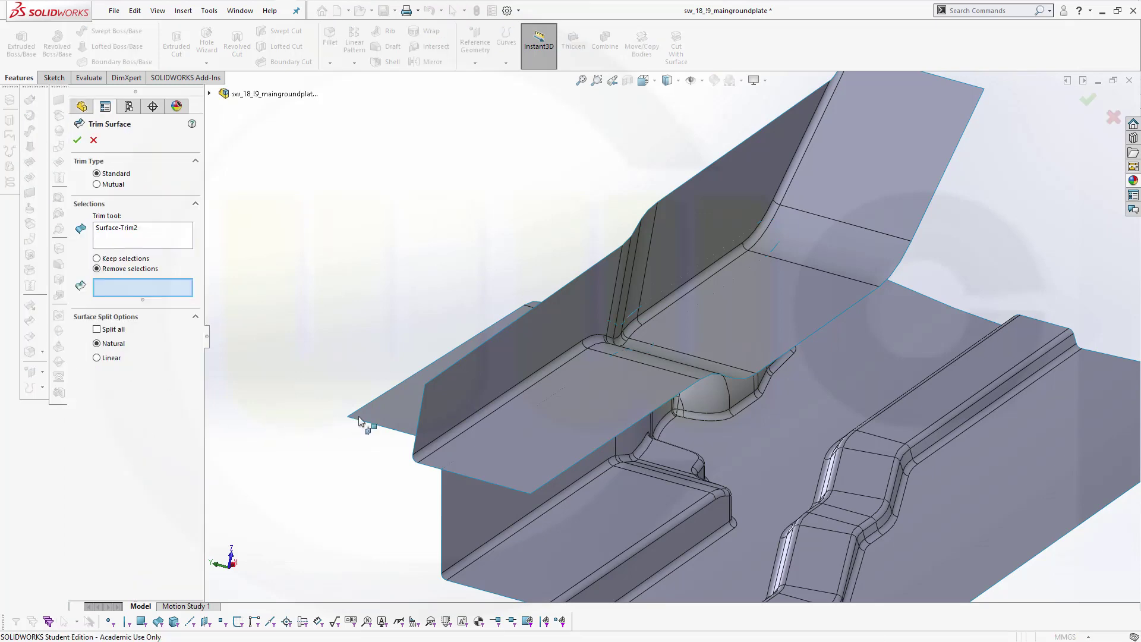
pyautogui.click(146, 226)
pyautogui.rightClick(144, 225)
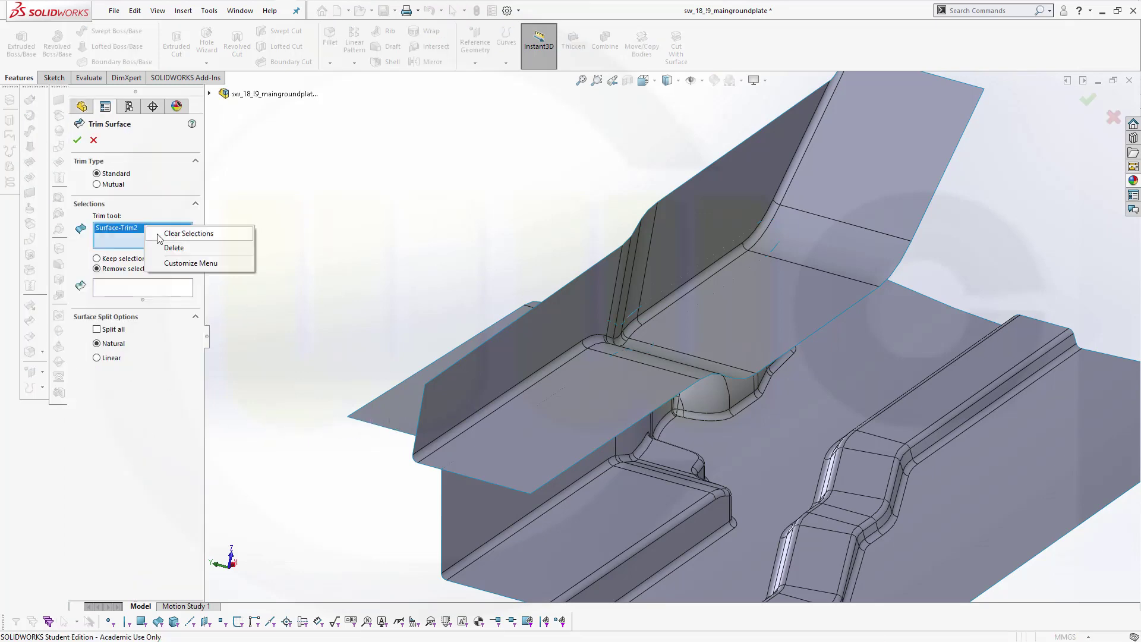
pyautogui.click(170, 244)
pyautogui.click(375, 418)
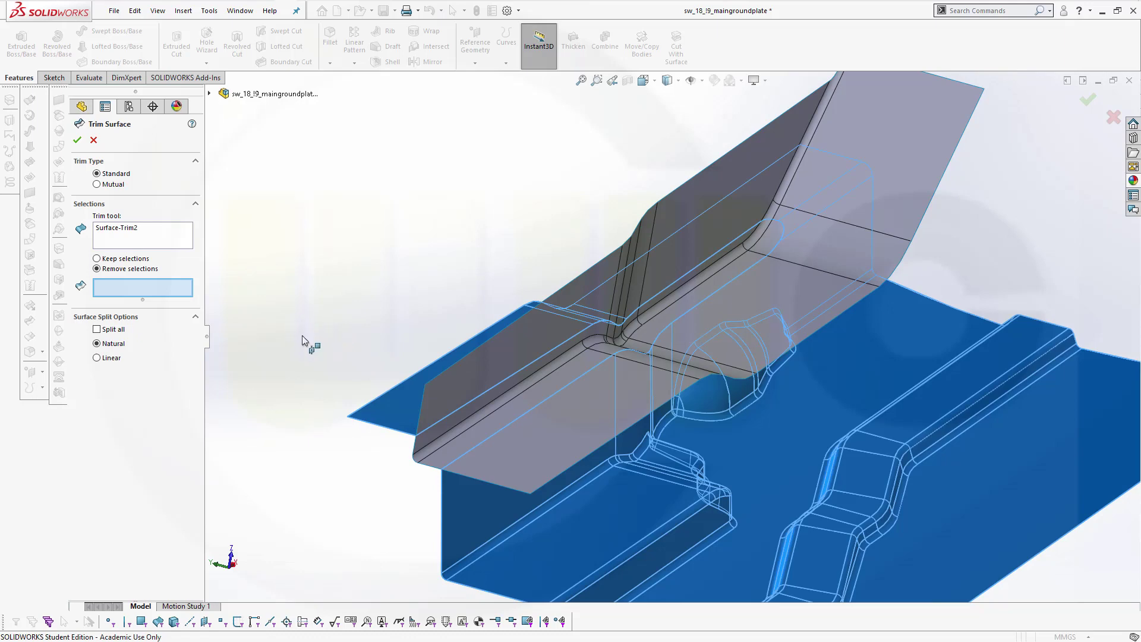
pyautogui.click(452, 388)
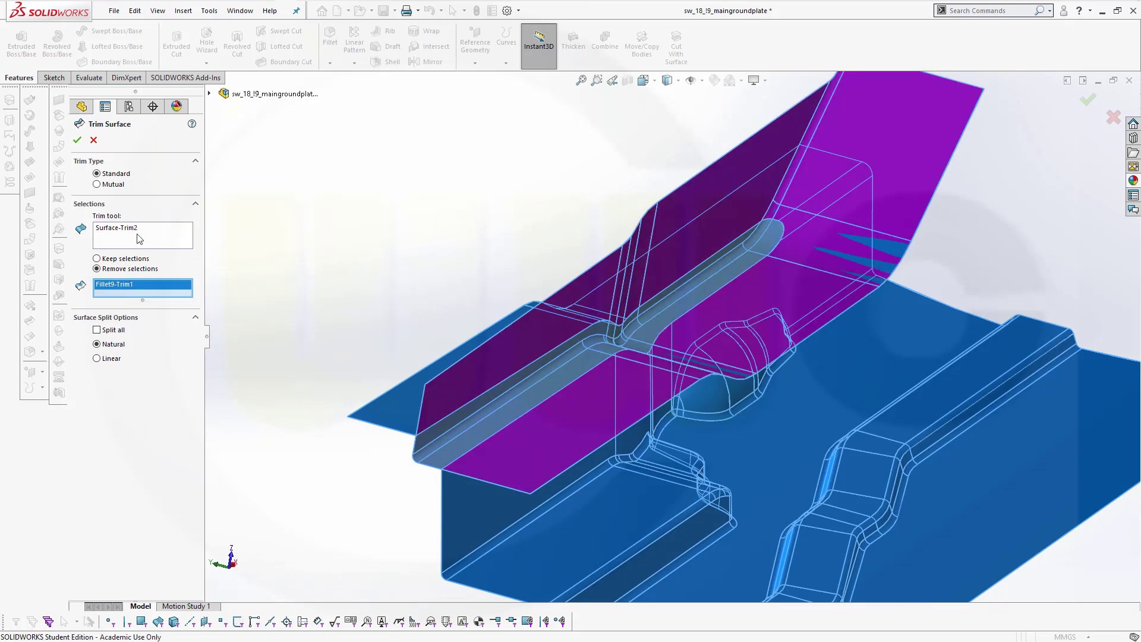
pyautogui.click(77, 139)
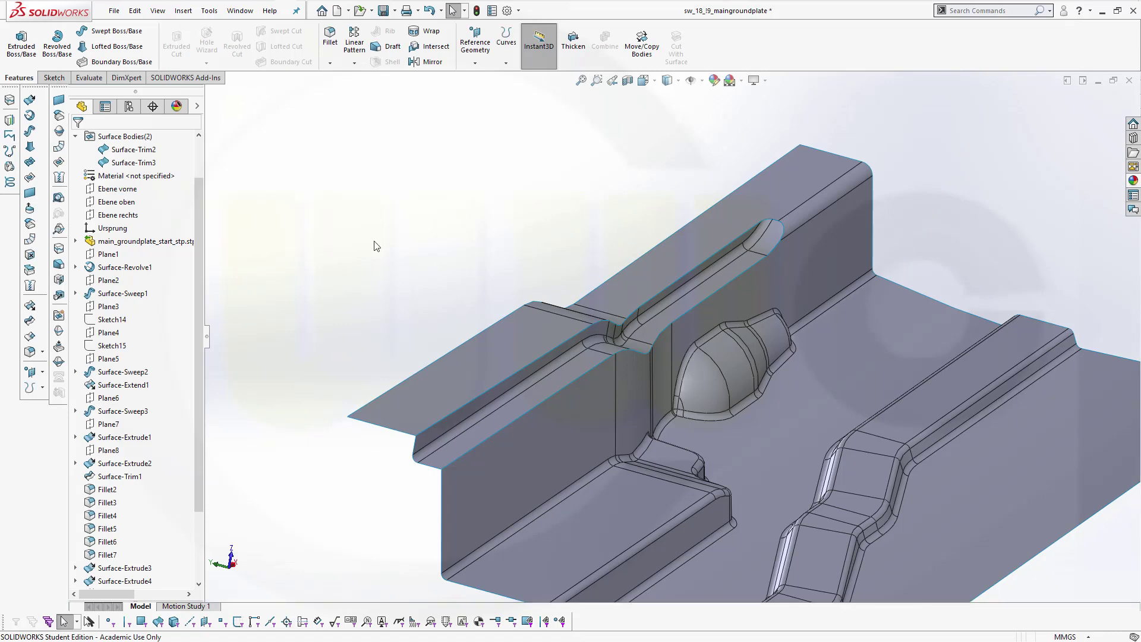
# - Knit Surface-Trim2 and Surface-Trim3 into one surface body with gap control on and entity merging off
pyautogui.moveTo(373, 244); pyautogui.dragTo(353, 217, button='middle')
pyautogui.press('Escape')
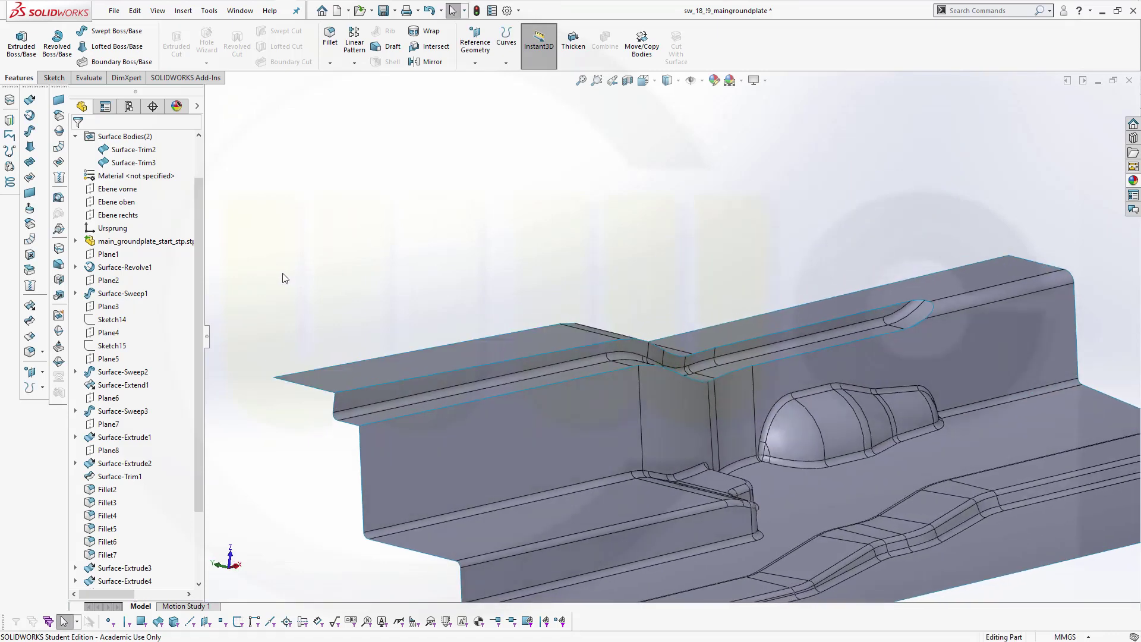
pyautogui.click(29, 286)
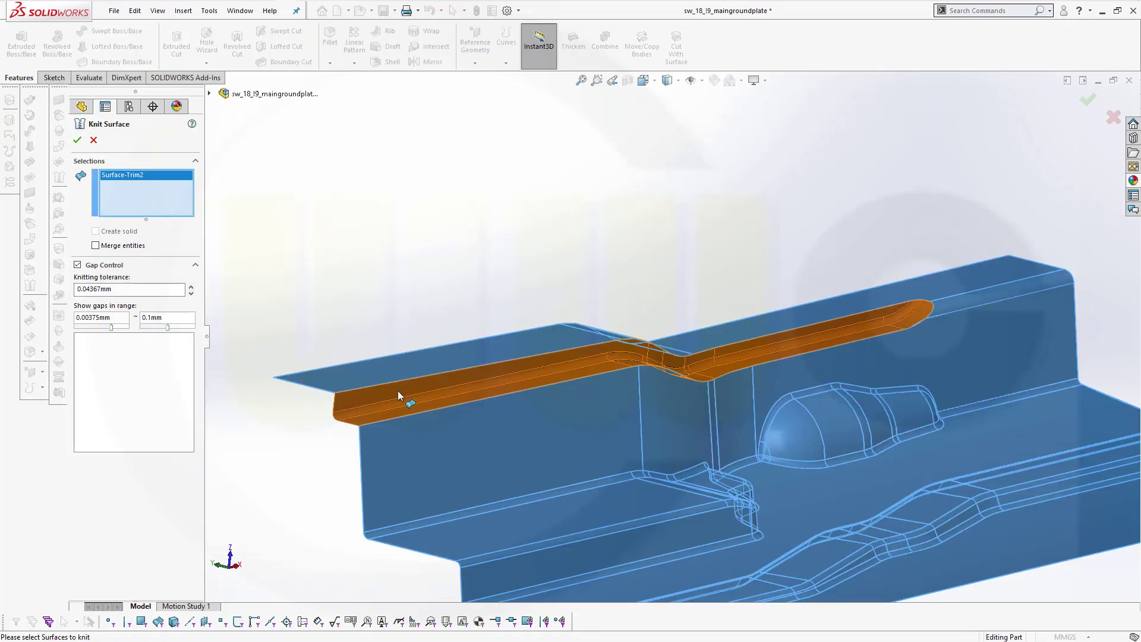
pyautogui.click(419, 373)
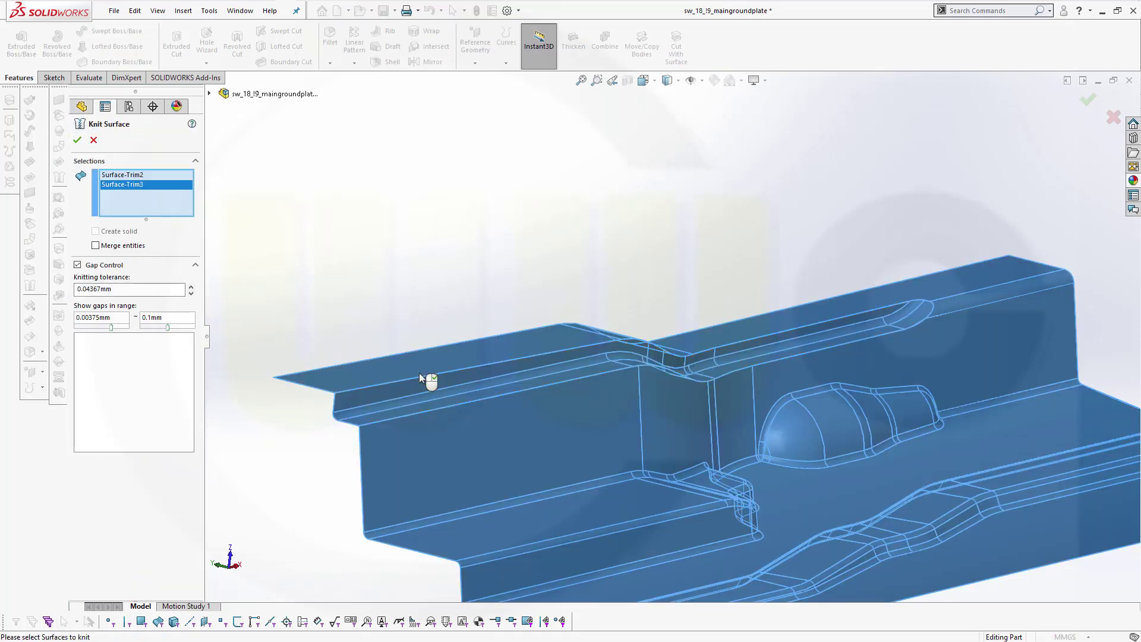
pyautogui.click(77, 140)
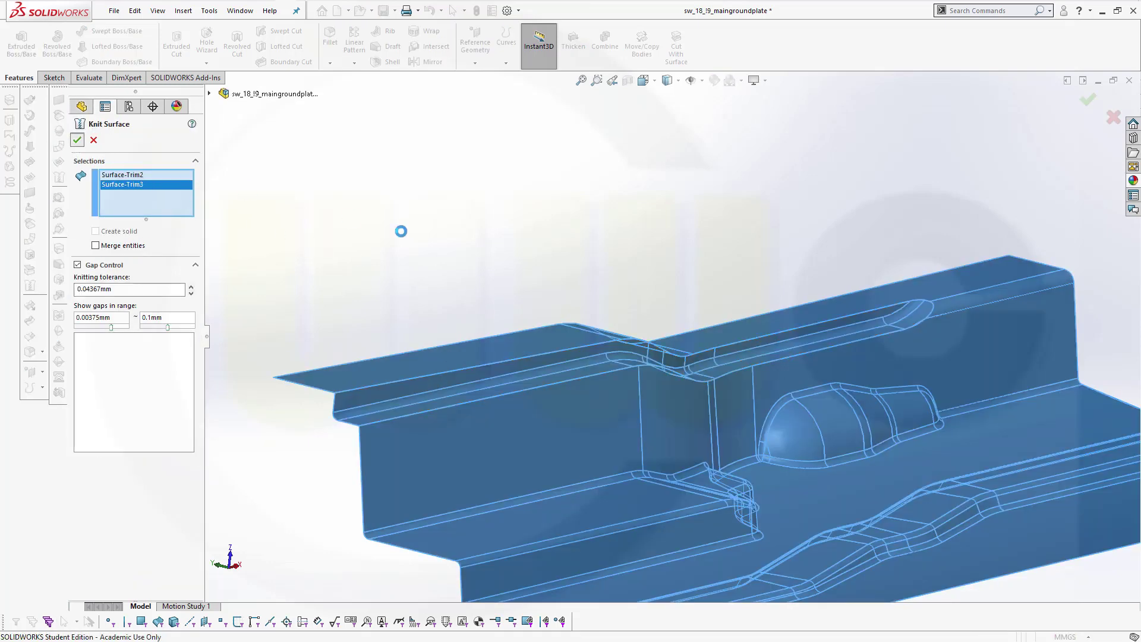
# - Apply a 10 mm constant-size symmetric fillet to the tangent edge chain where the trimmed strip meets the upper flange and wall
pyautogui.moveTo(408, 262); pyautogui.dragTo(398, 271, button='middle')
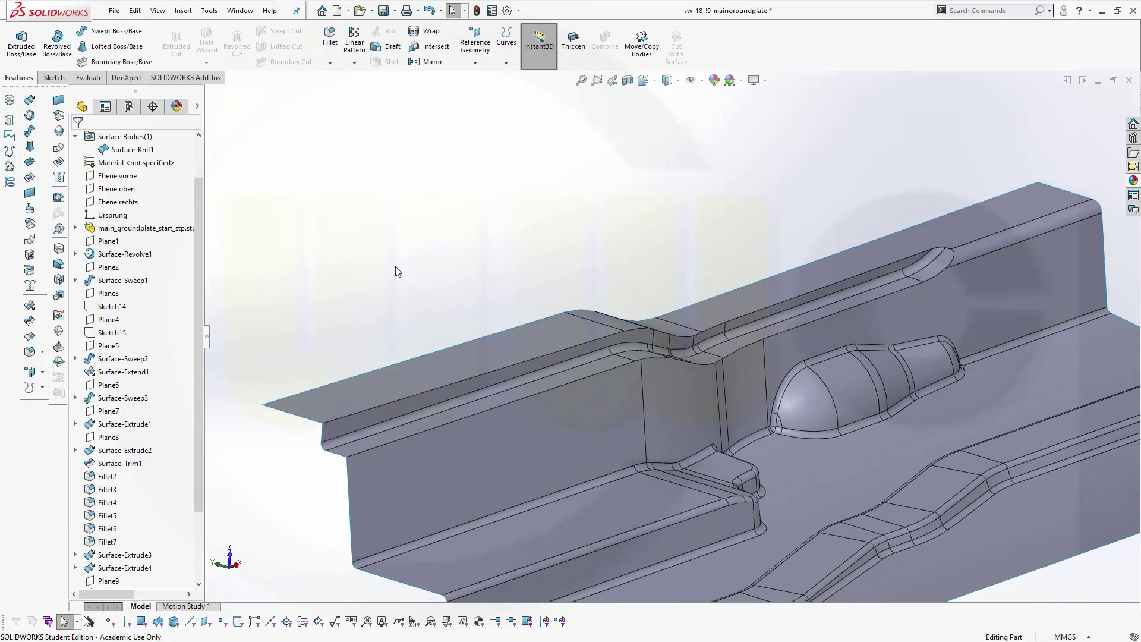
pyautogui.click(330, 35)
pyautogui.click(90, 196)
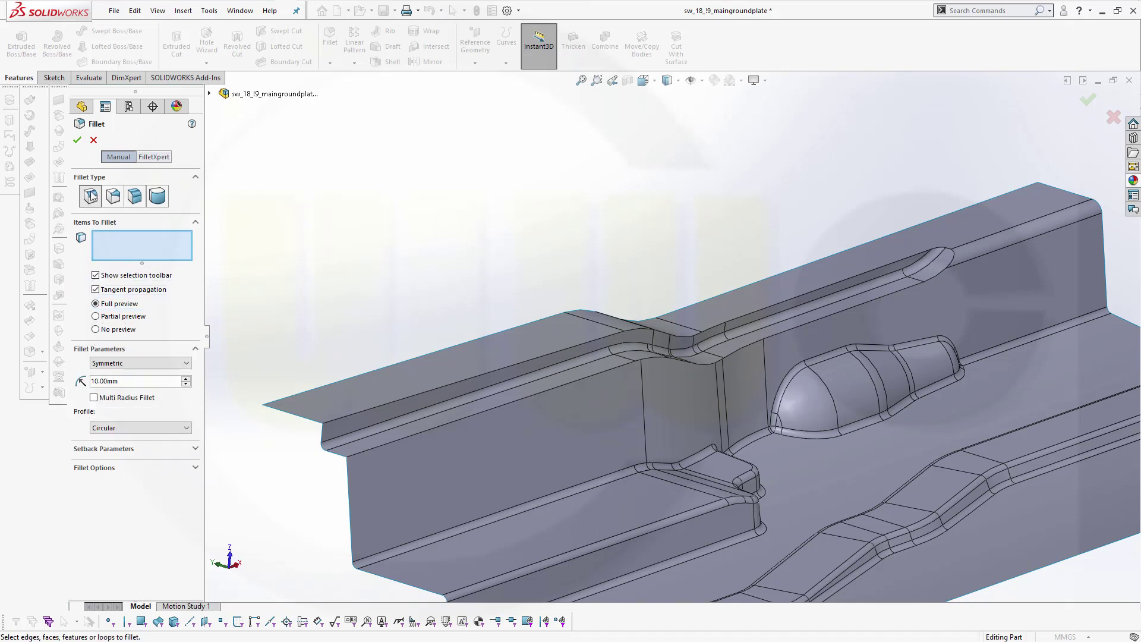
pyautogui.click(350, 411)
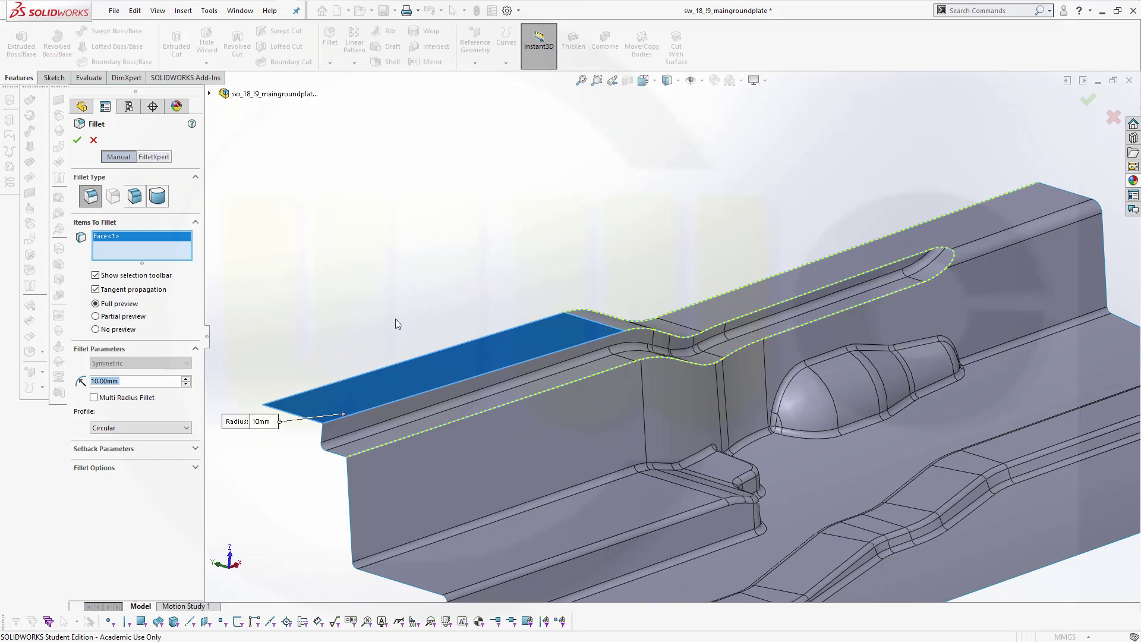
pyautogui.rightClick(138, 238)
pyautogui.click(168, 253)
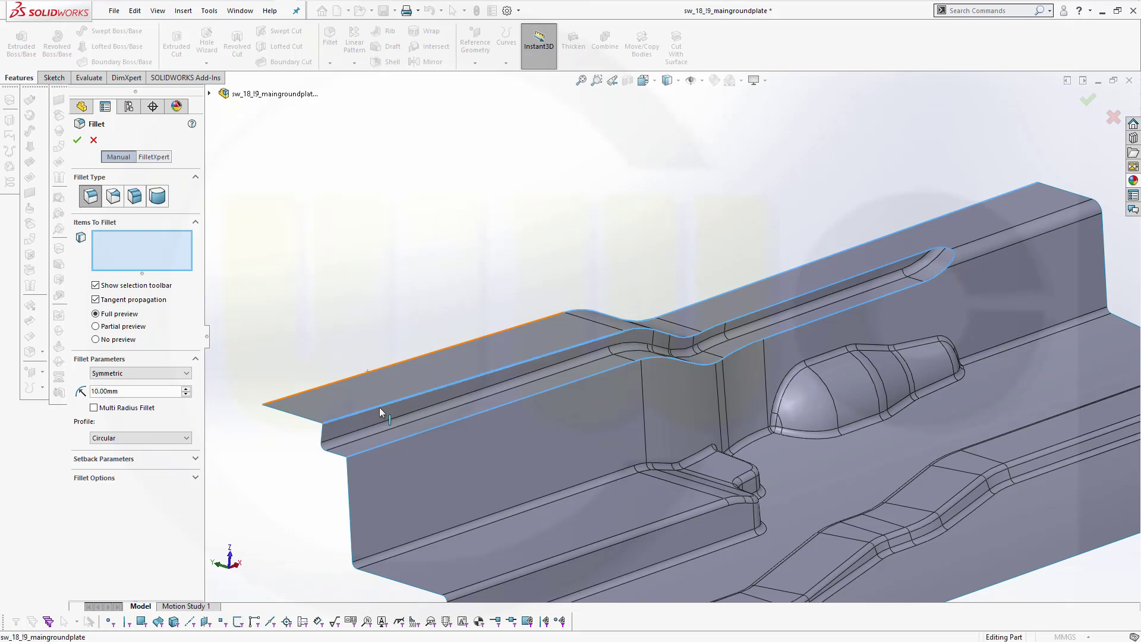
pyautogui.click(379, 408)
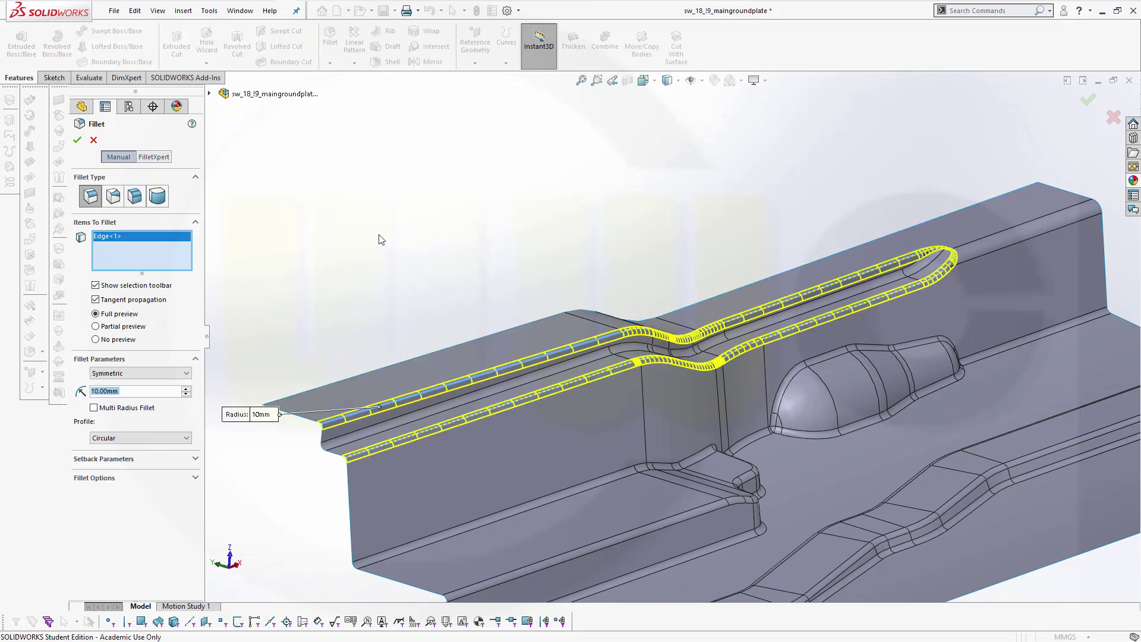
pyautogui.click(76, 140)
# - Show Sketch1 through Sketch11 of the imported main_groundplate_start_stp feature
pyautogui.scroll(2, 438, 283)
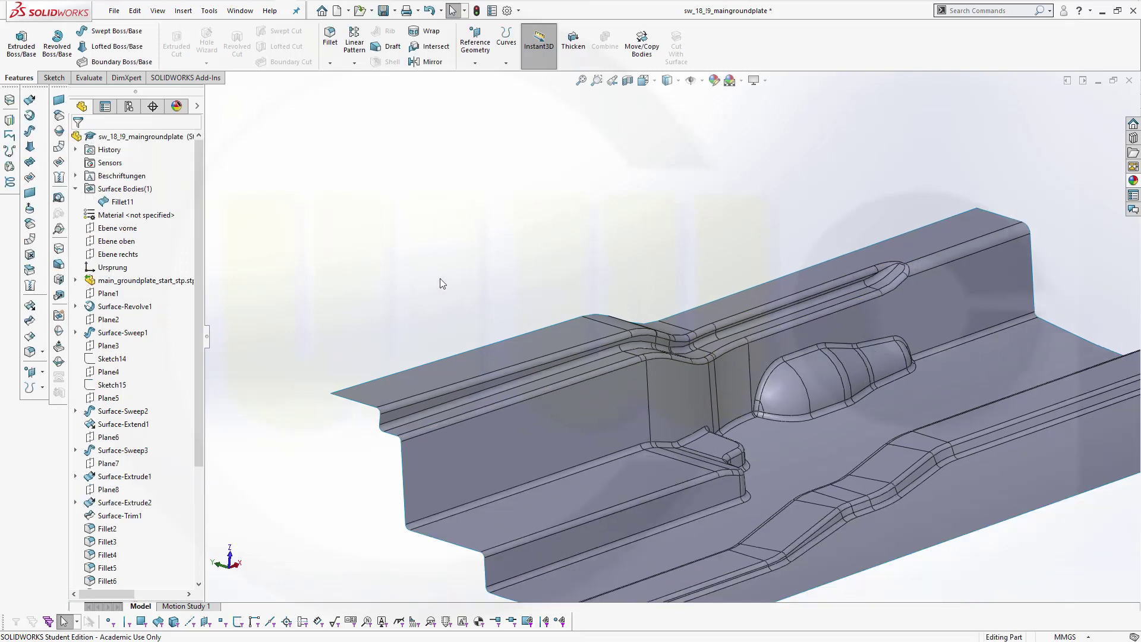
pyautogui.scroll(2, 594, 398)
pyautogui.moveTo(626, 412); pyautogui.dragTo(454, 427, button='middle')
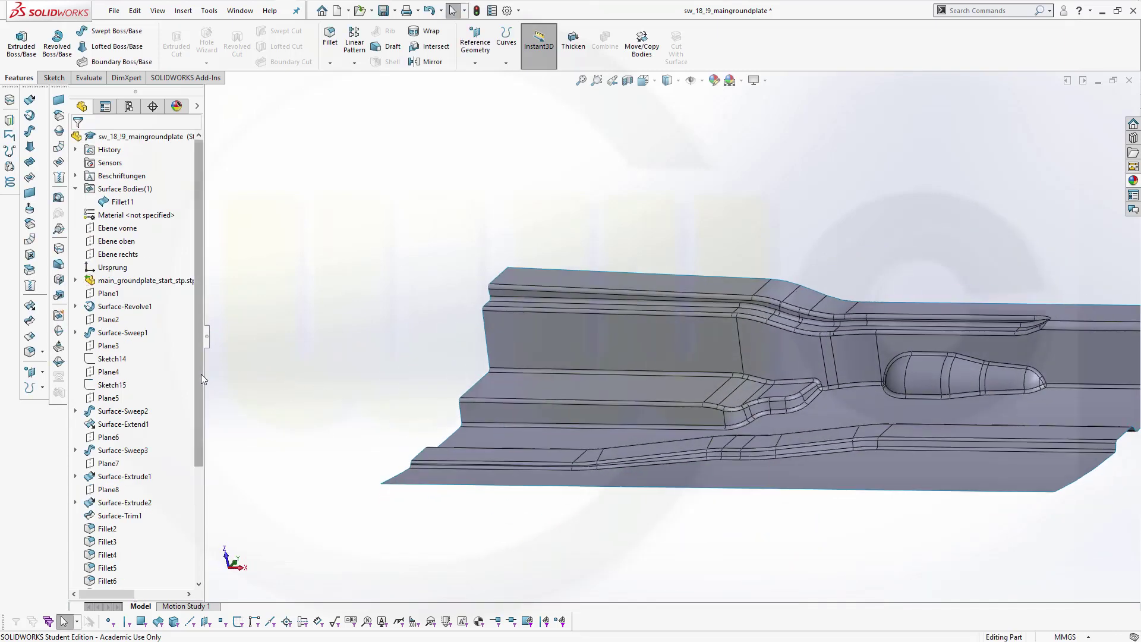
pyautogui.moveTo(200, 373); pyautogui.dragTo(194, 313)
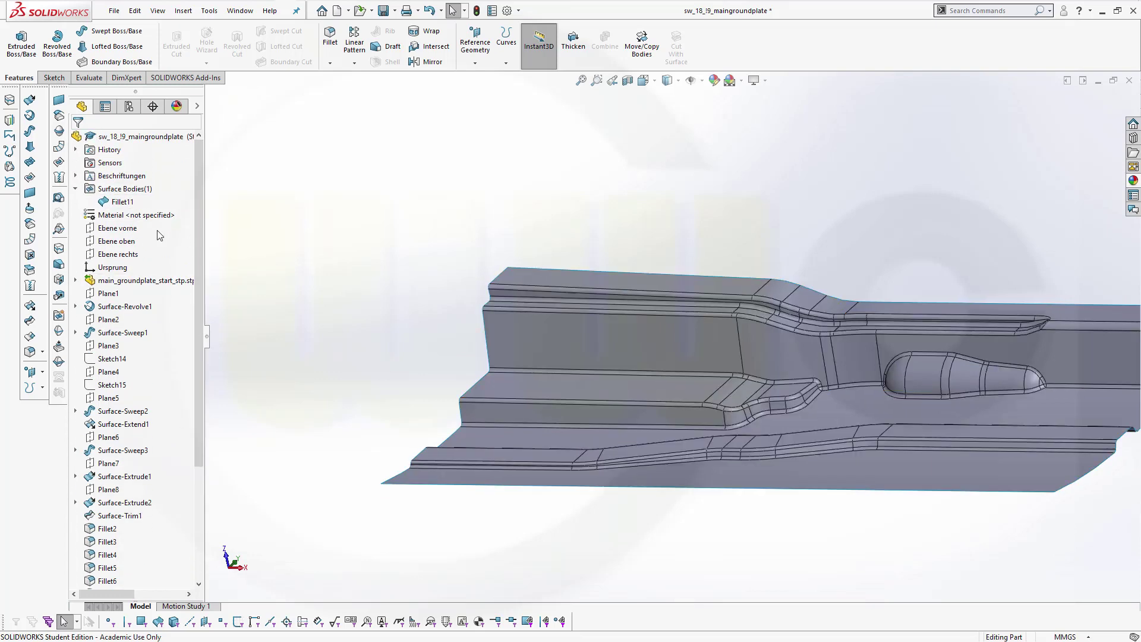
pyautogui.click(76, 280)
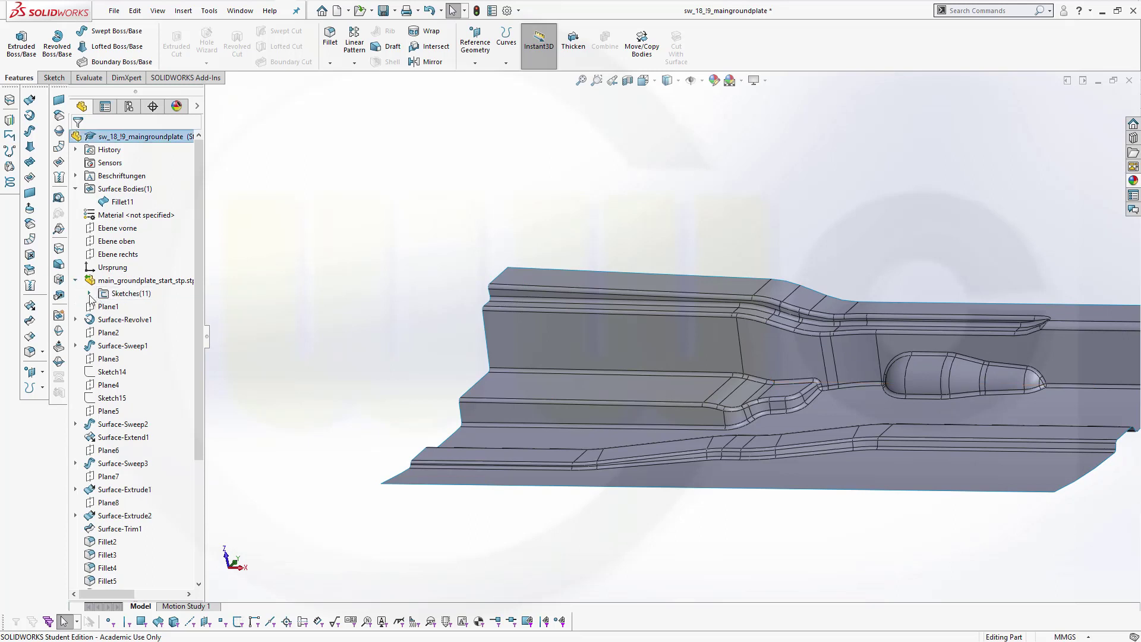
pyautogui.click(89, 293)
pyautogui.click(142, 306)
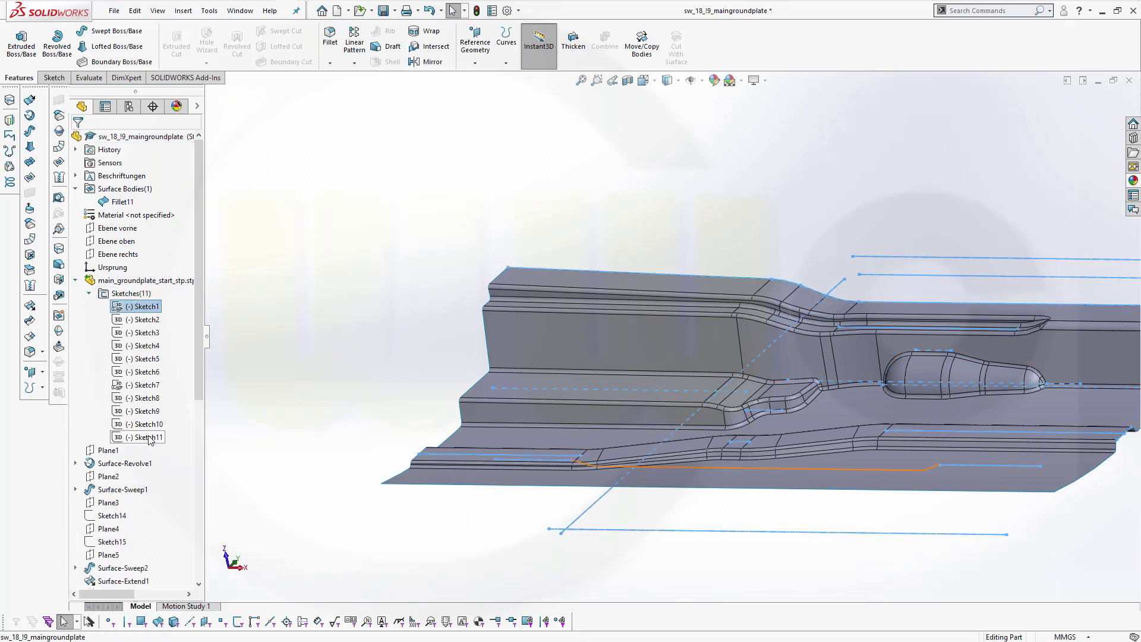
pyautogui.keyDown('shift'); pyautogui.click(152, 437); pyautogui.keyUp('shift')
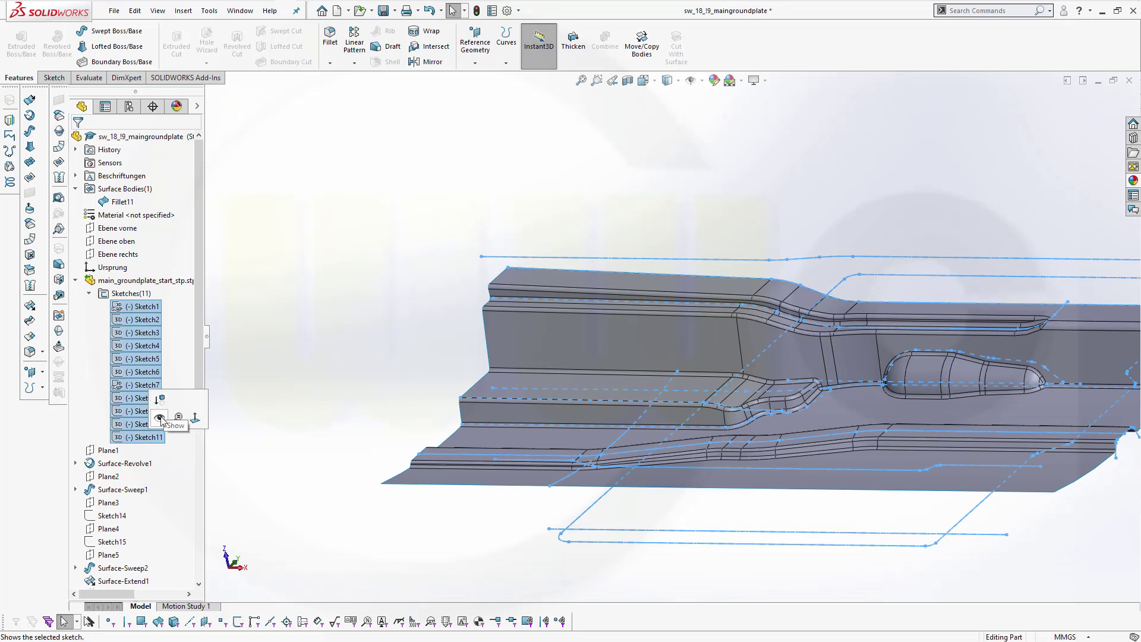
pyautogui.click(159, 417)
pyautogui.moveTo(504, 424); pyautogui.dragTo(688, 529, button='middle')
pyautogui.scroll(-3, 723, 527)
pyautogui.moveTo(671, 463)
pyautogui.mouseDown(button='middle')
pyautogui.moveTo(678, 485)
pyautogui.moveTo(683, 461)
pyautogui.mouseUp(button='middle')
pyautogui.scroll(-3, 766, 411)
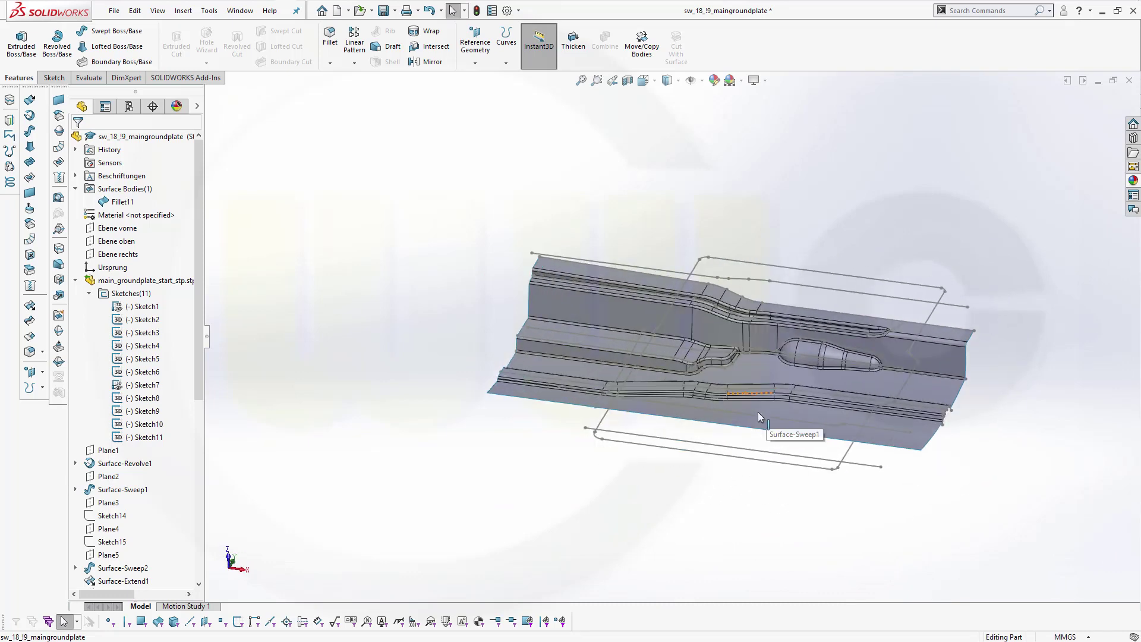
pyautogui.moveTo(656, 437); pyautogui.dragTo(542, 387, button='middle')
pyautogui.moveTo(366, 325)
pyautogui.mouseDown(button='middle')
pyautogui.moveTo(395, 364)
pyautogui.moveTo(382, 372)
pyautogui.moveTo(375, 336)
pyautogui.mouseUp(button='middle')
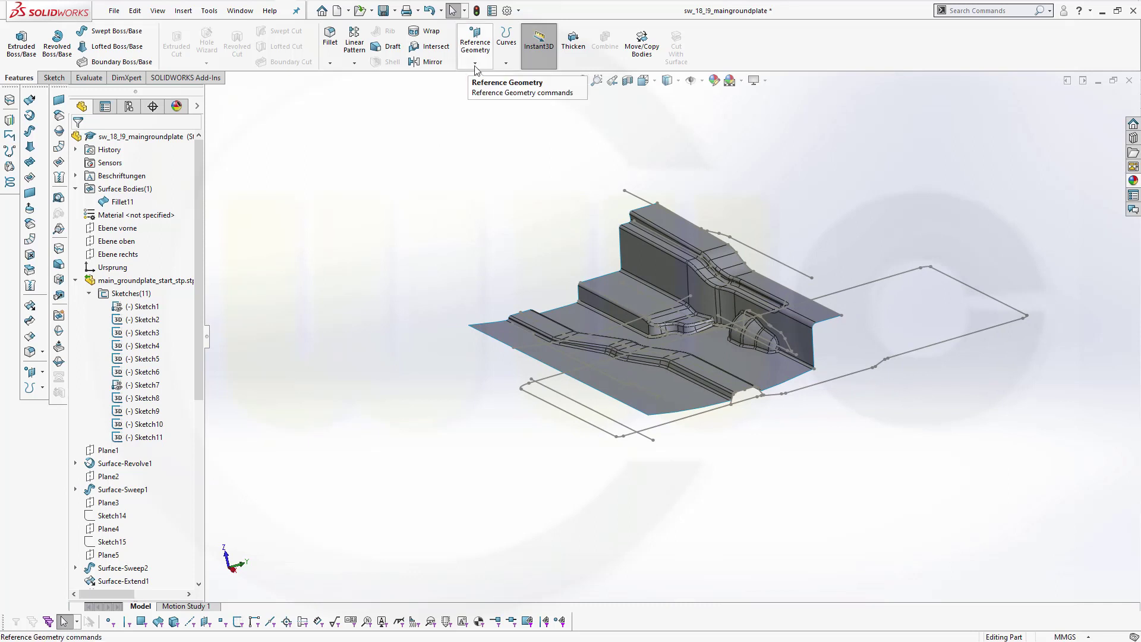
pyautogui.click(485, 50)
pyautogui.click(485, 76)
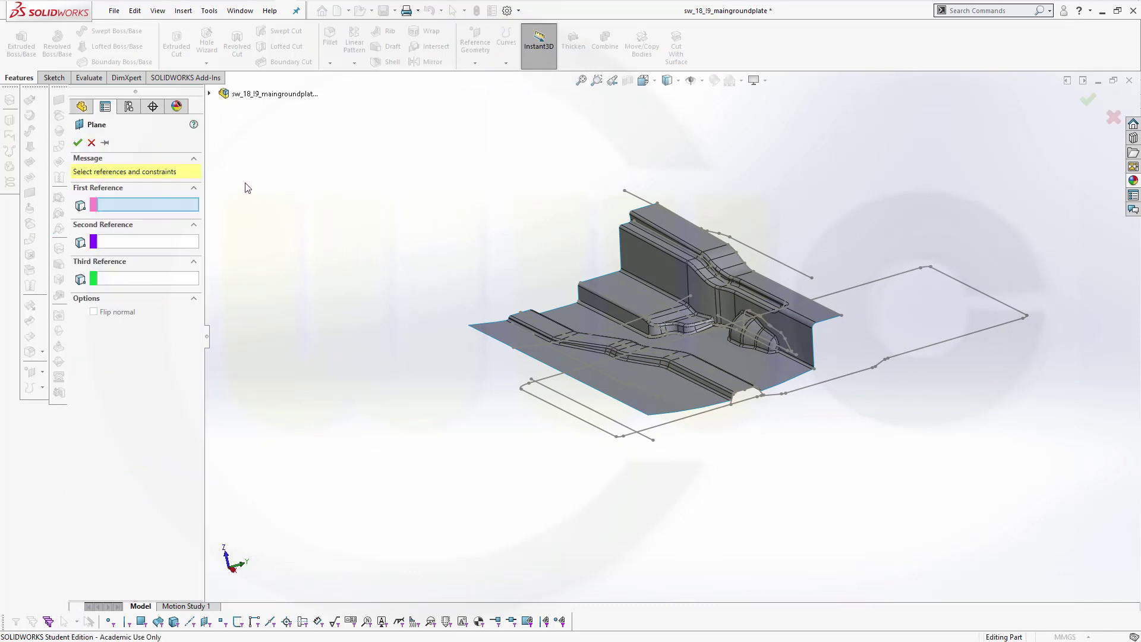
pyautogui.click(210, 94)
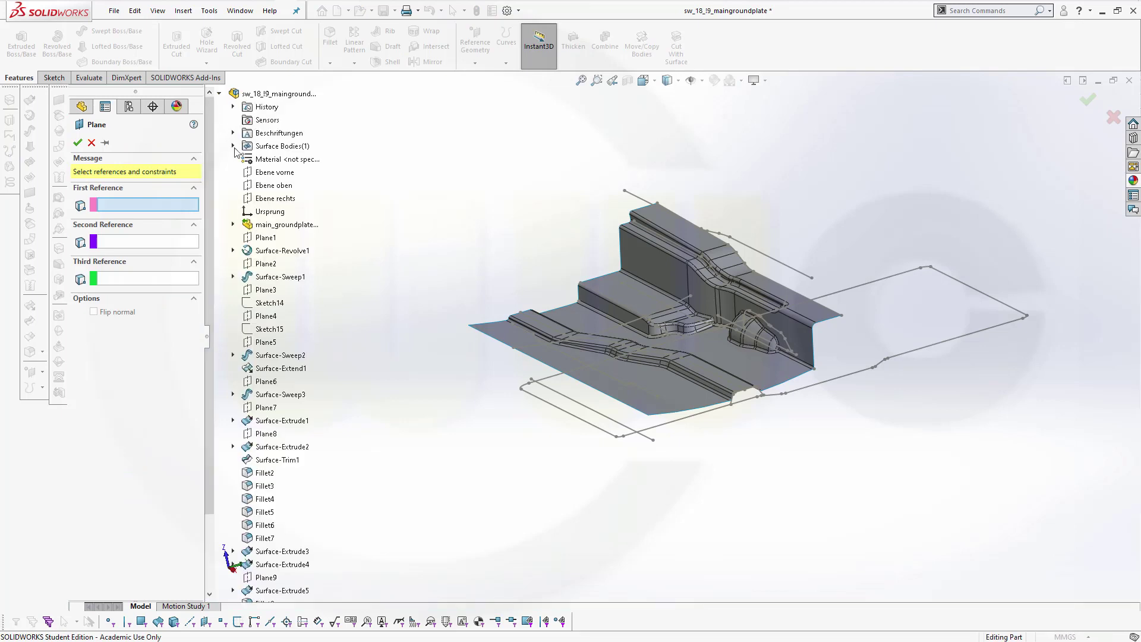
pyautogui.click(270, 173)
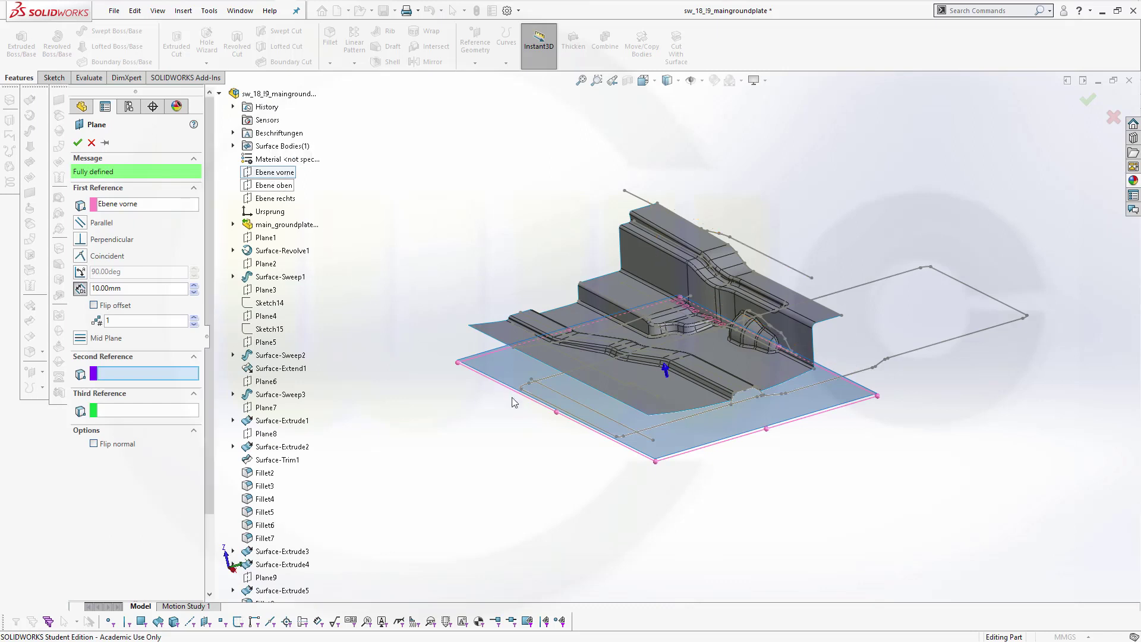
pyautogui.click(653, 441)
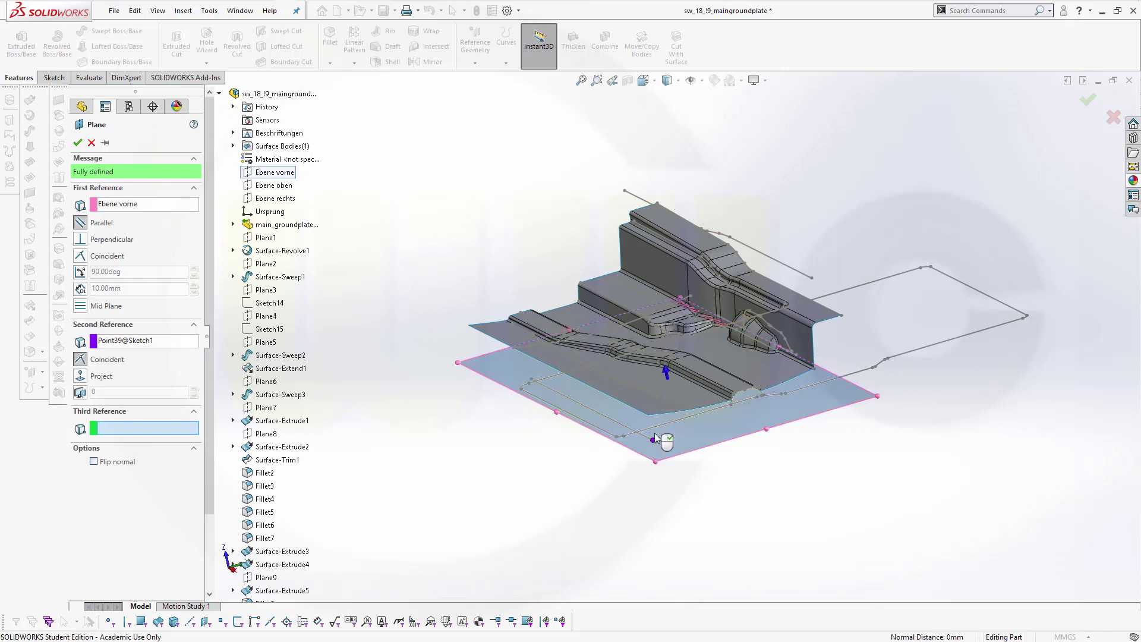
pyautogui.click(91, 143)
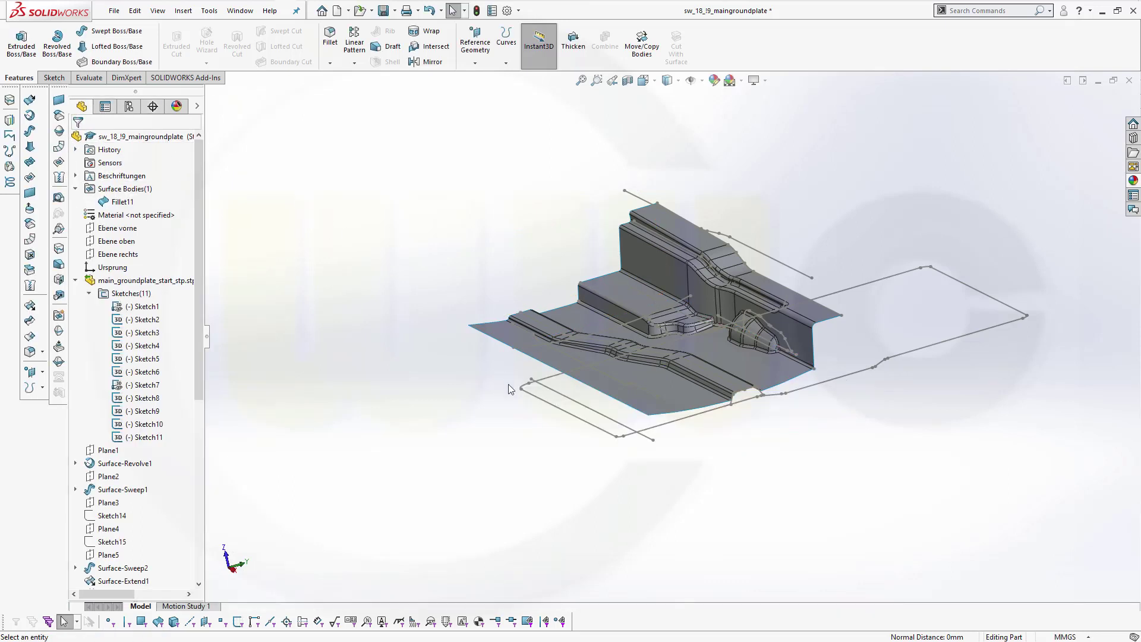
# - Create a reference plane parallel to Ebene vorne through the front endpoint of the lower Sketch1 line, and select the new plane
pyautogui.scroll(-8, 170, 428)
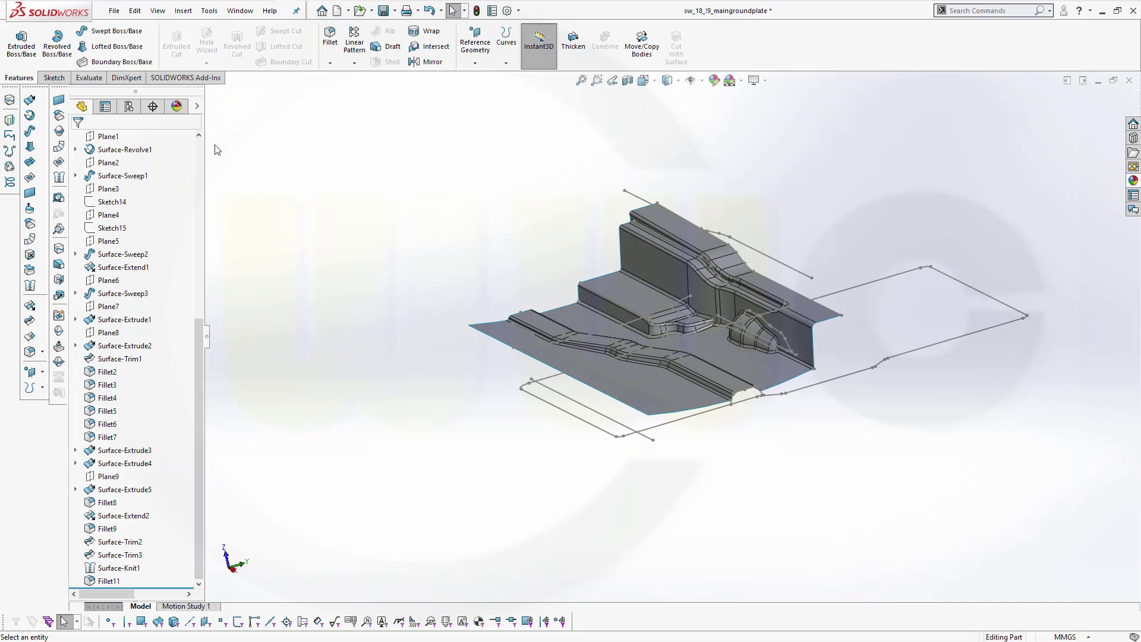
pyautogui.click(475, 45)
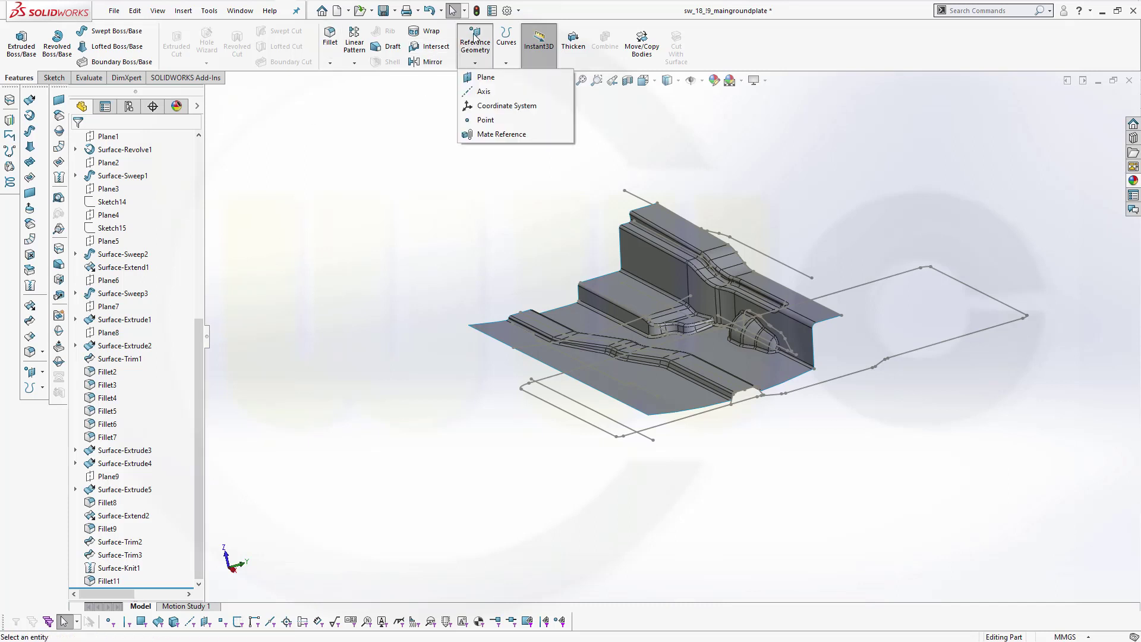
pyautogui.click(491, 81)
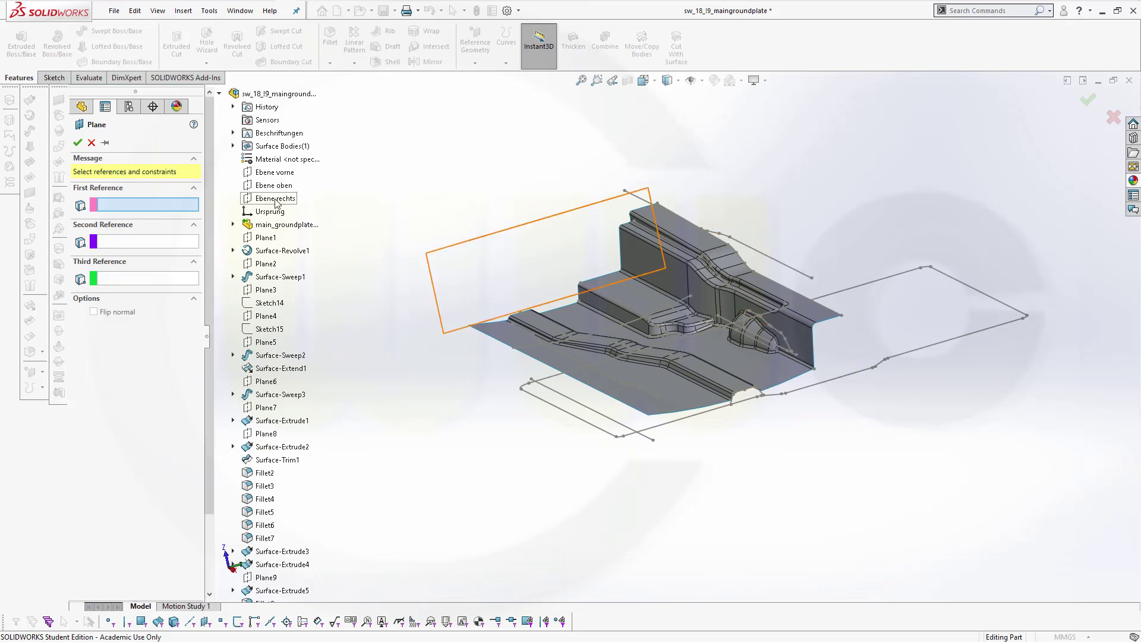
pyautogui.click(275, 172)
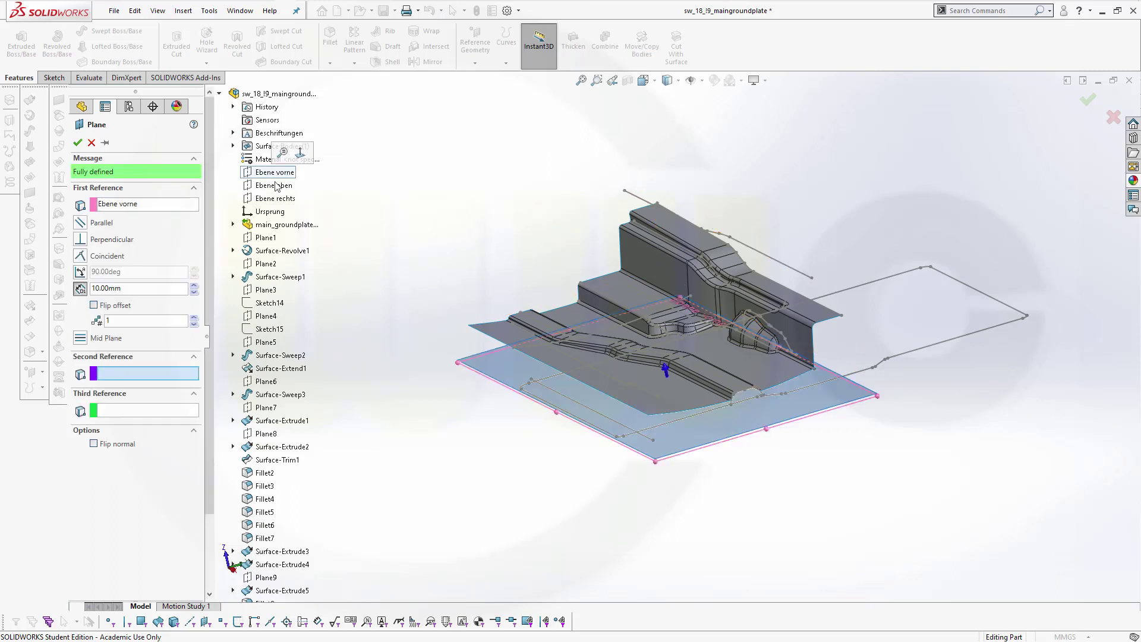
pyautogui.click(654, 440)
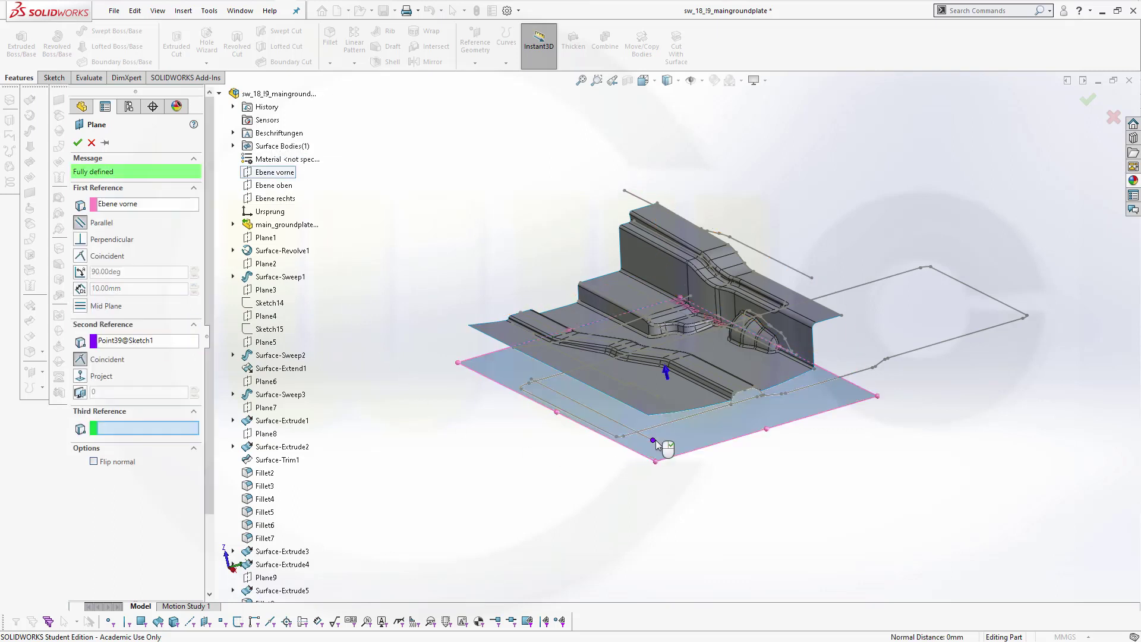
pyautogui.click(77, 143)
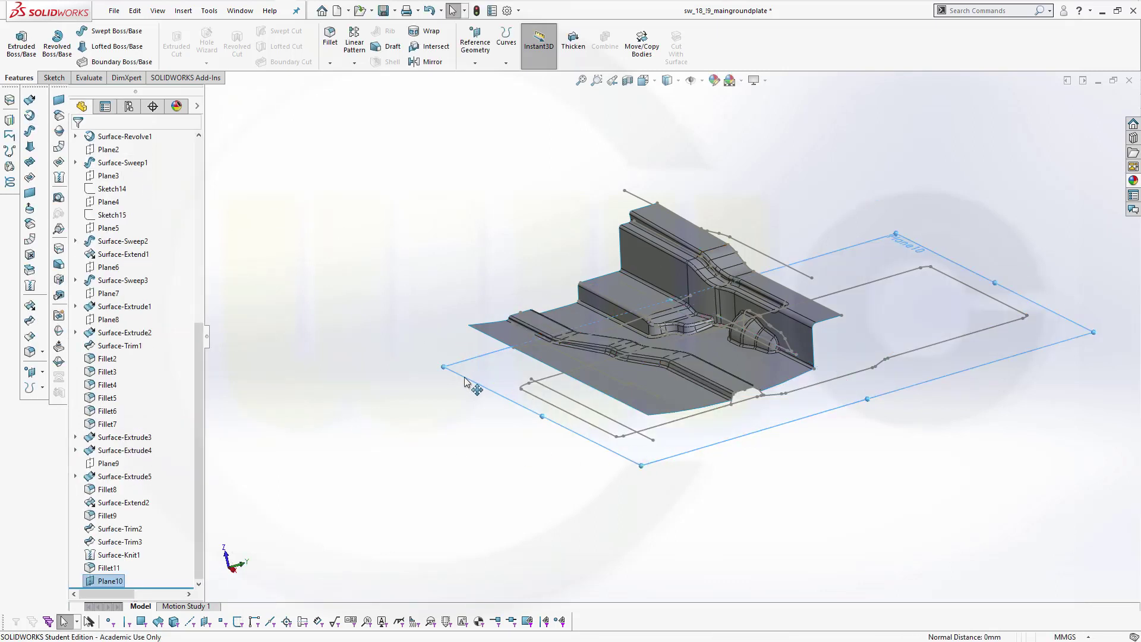
pyautogui.click(470, 386)
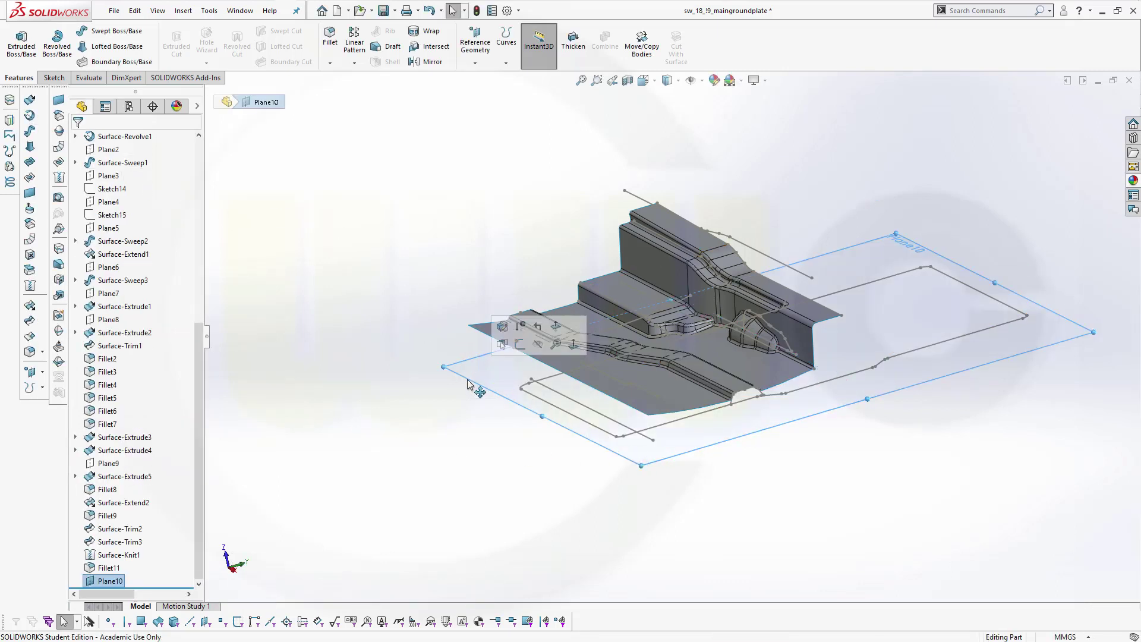
# - Create a sketch on Plane10 by converting the front straight line Spline22 of Sketch1, and close the sketch
pyautogui.click(518, 353)
pyautogui.click(202, 42)
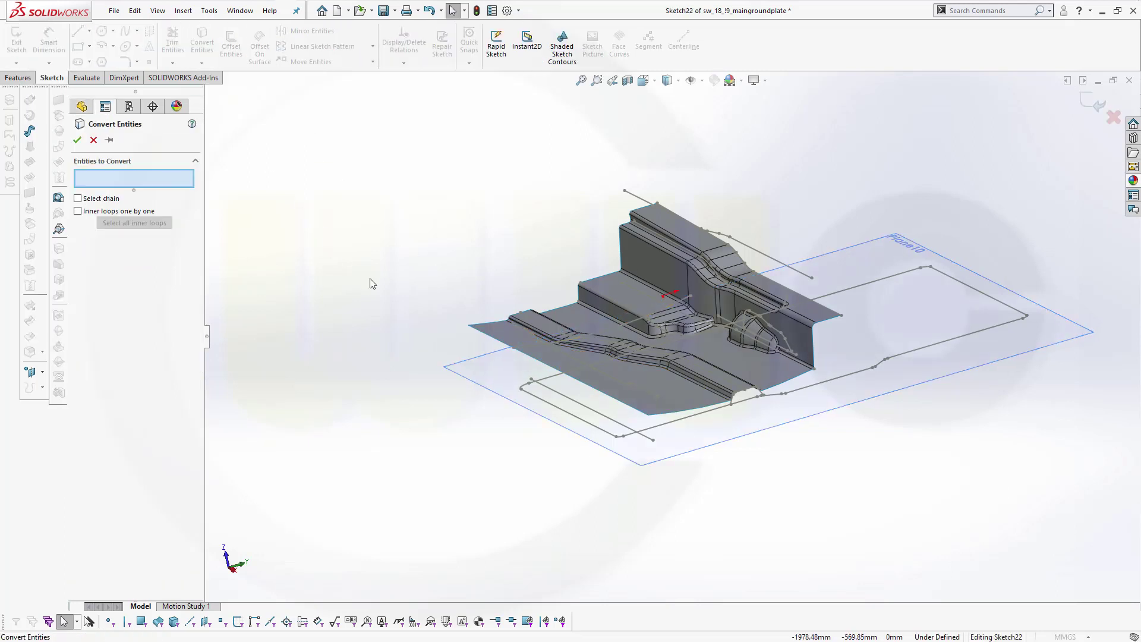
pyautogui.click(581, 409)
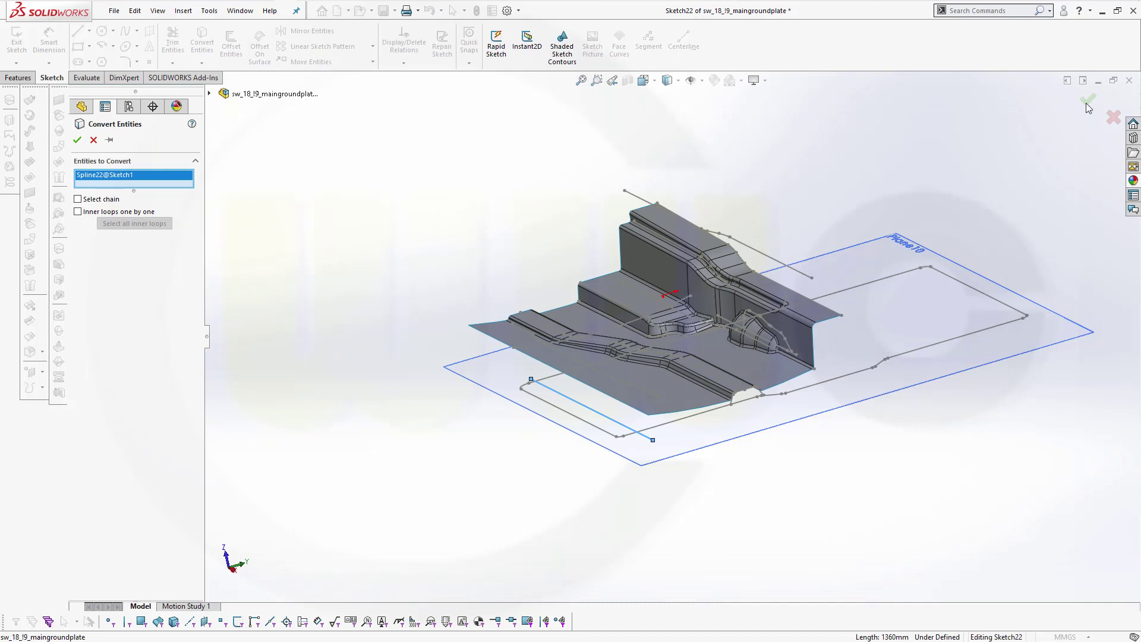
pyautogui.click(77, 141)
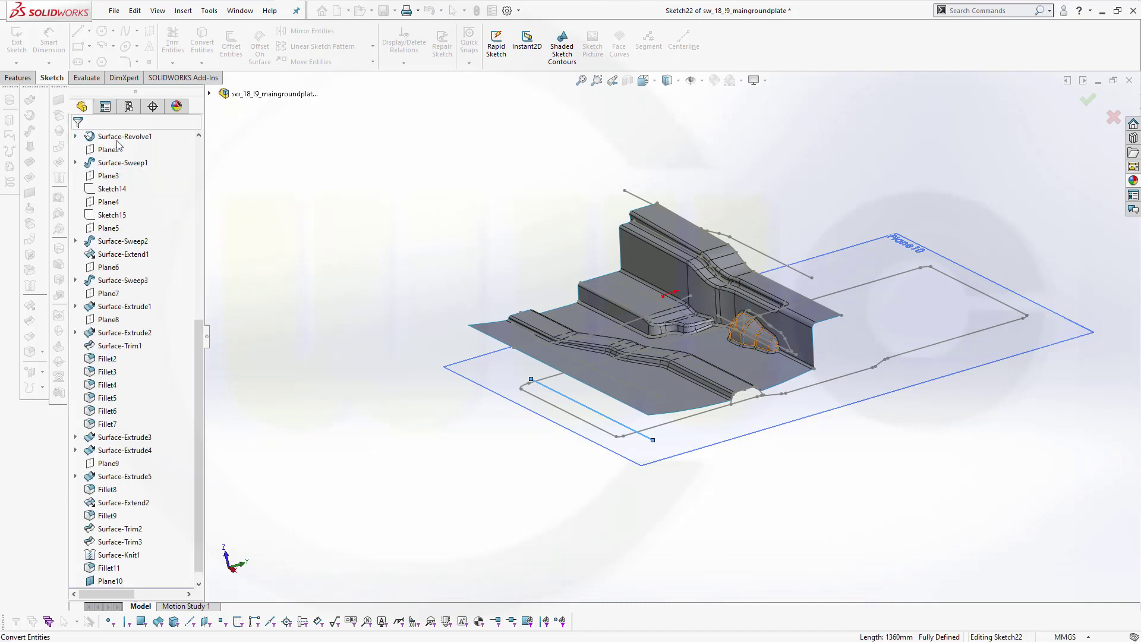
pyautogui.click(1095, 110)
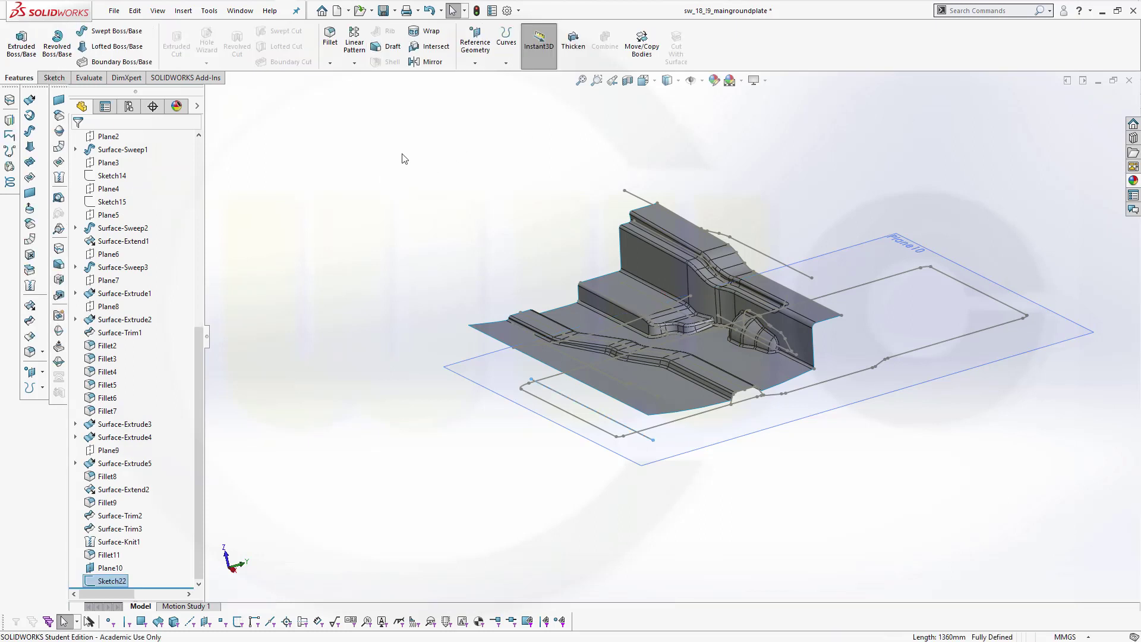
# - Extrude the converted line as a surface from its sketch plane with a blind depth of 300 mm
pyautogui.click(31, 102)
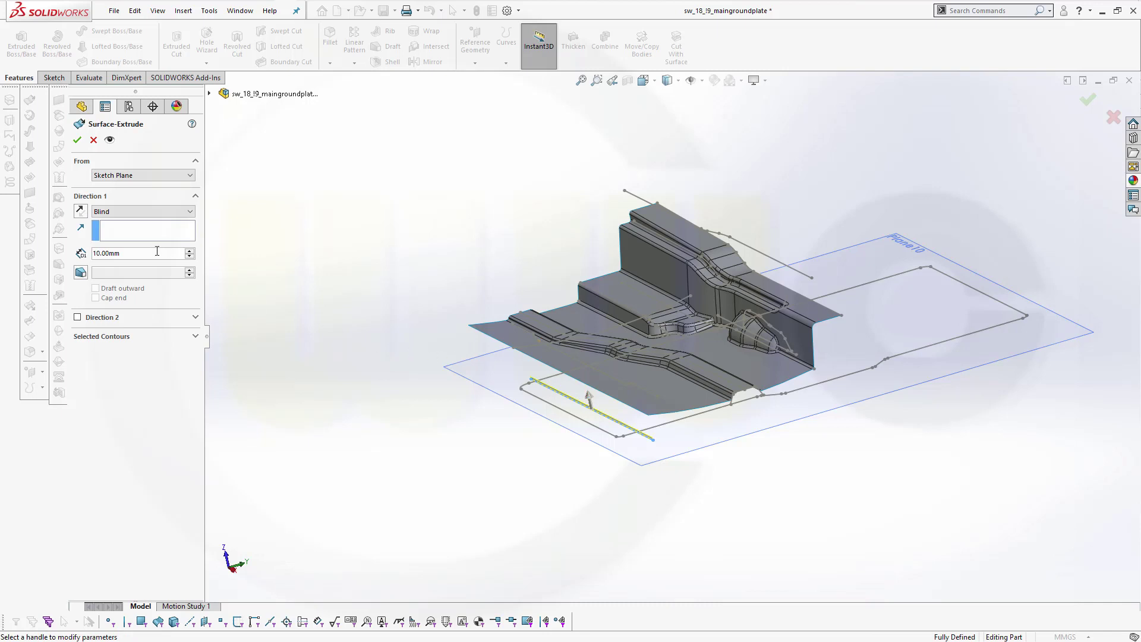
pyautogui.write('400')
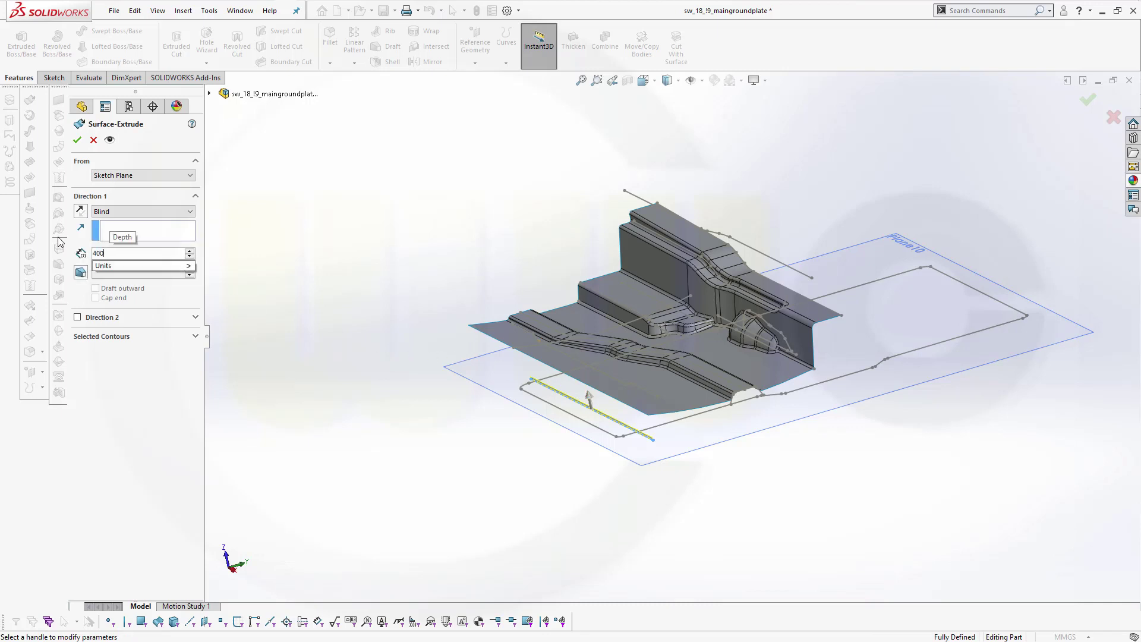
pyautogui.press('Return')
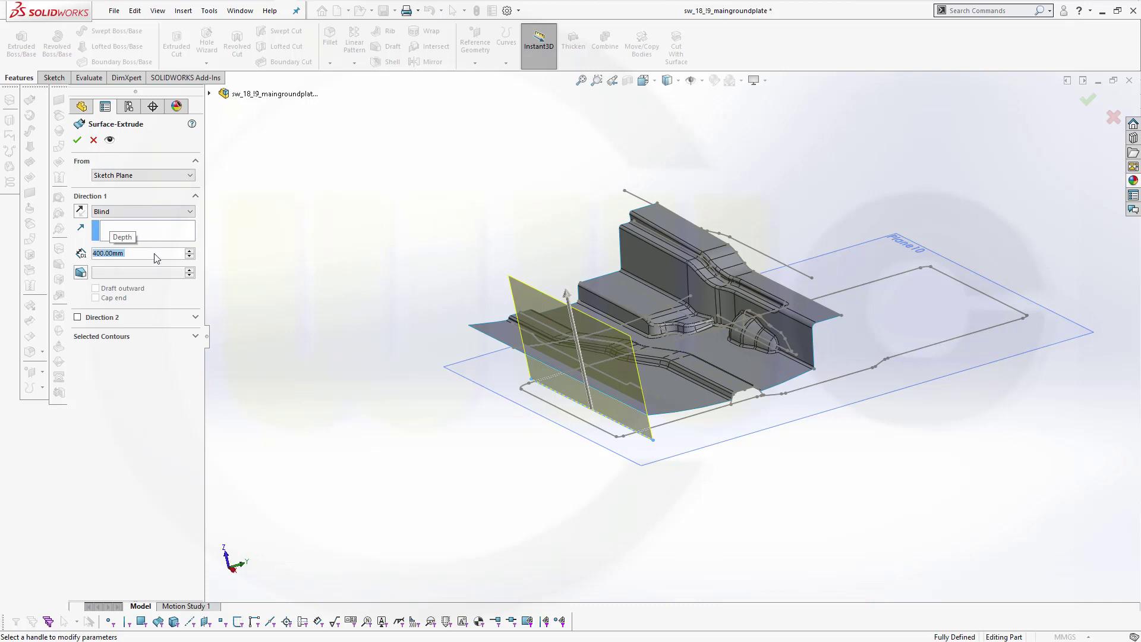
pyautogui.write('300')
pyautogui.press('Return')
pyautogui.click(77, 142)
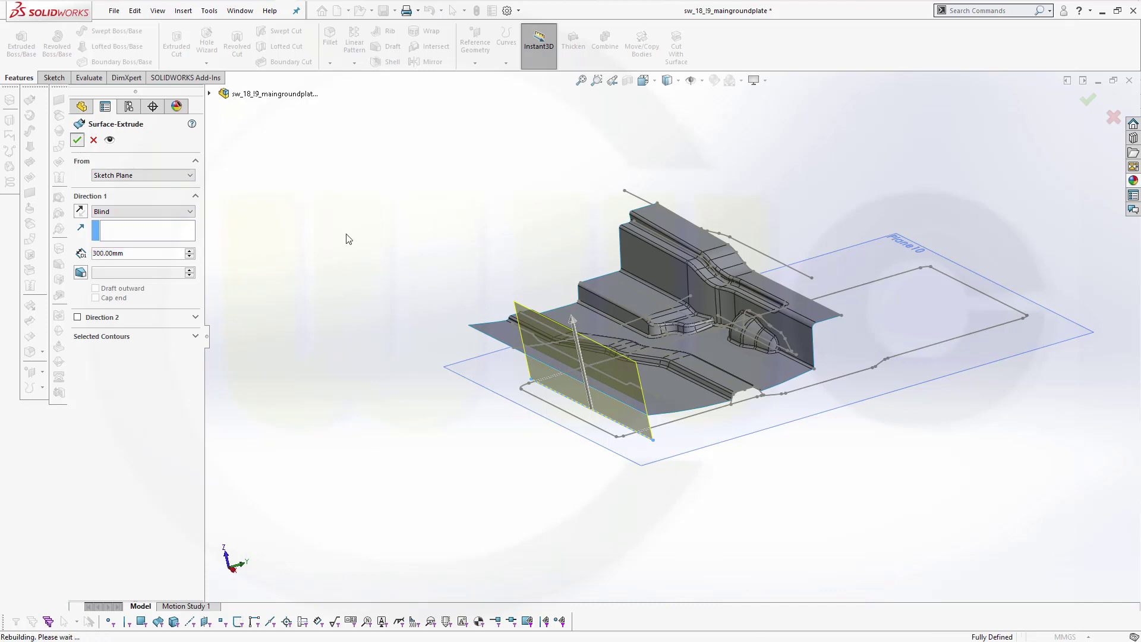
# - Create a reference plane parallel to Ebene oben through Point34 of Sketch1, beside the new extruded surface
pyautogui.moveTo(390, 290); pyautogui.dragTo(368, 299, button='middle')
pyautogui.scroll(-3, 479, 349)
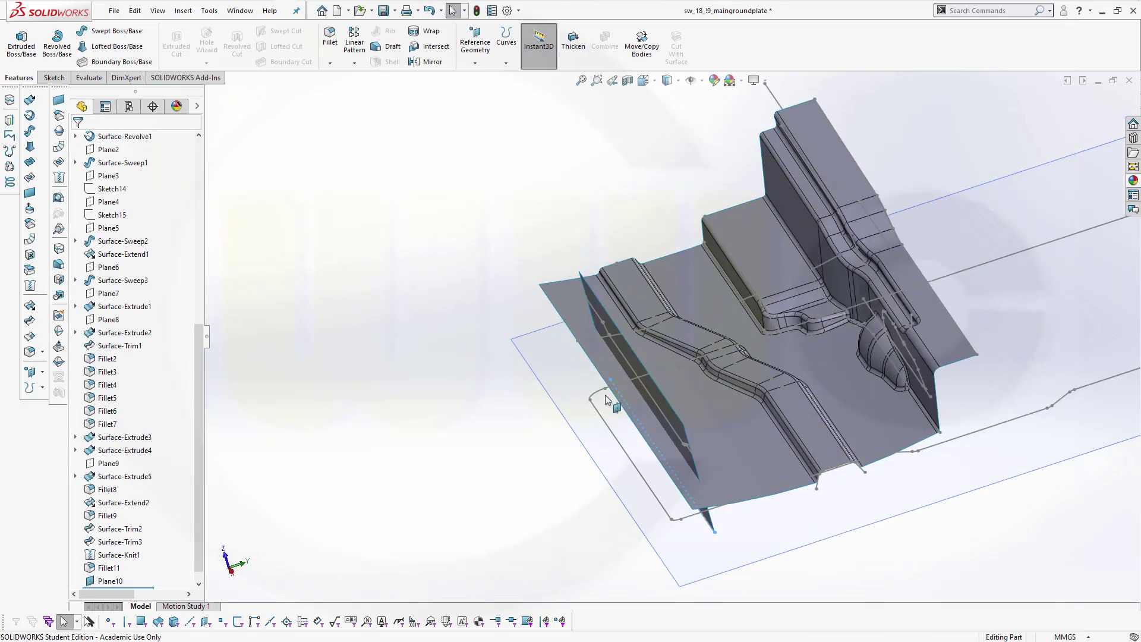
pyautogui.moveTo(608, 400); pyautogui.dragTo(567, 399, button='middle')
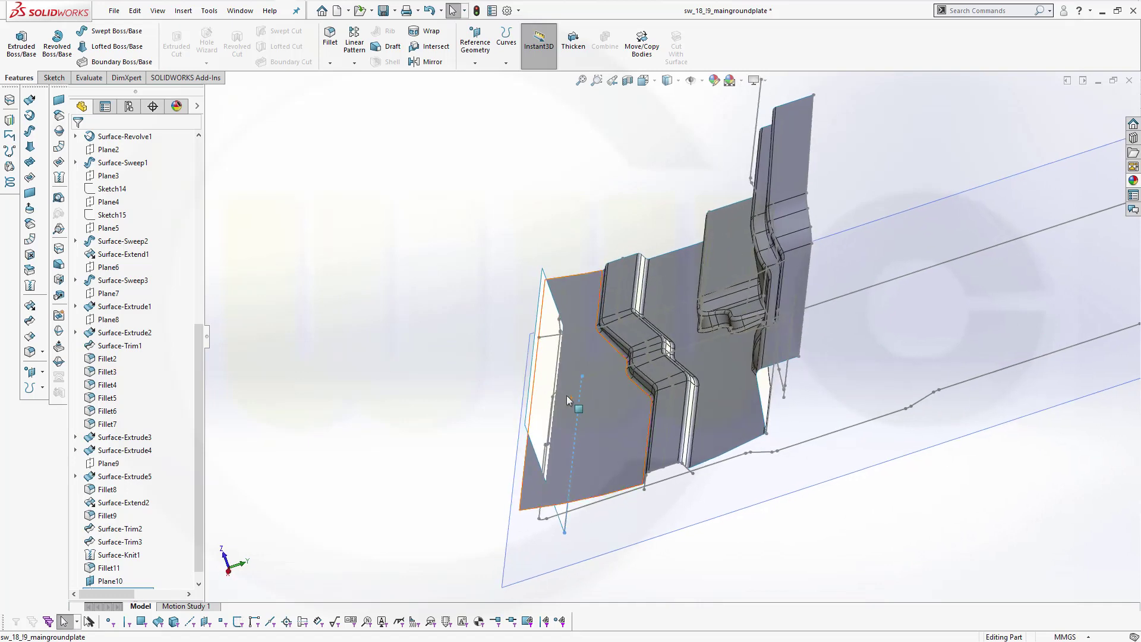
pyautogui.moveTo(423, 348); pyautogui.dragTo(428, 310, button='middle')
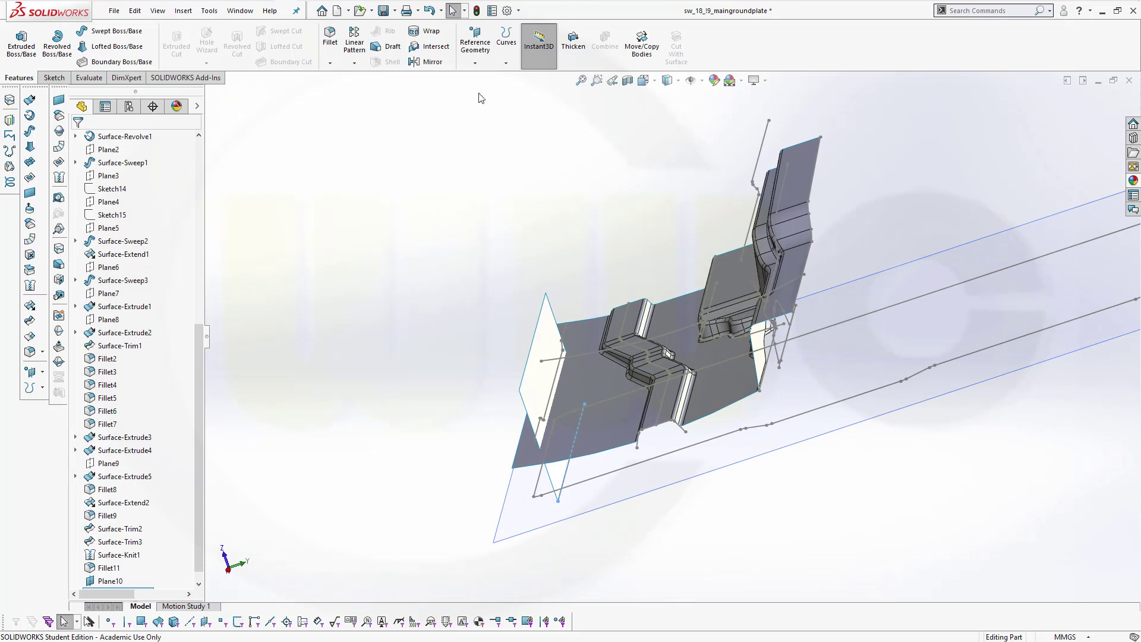
pyautogui.click(475, 47)
pyautogui.click(484, 78)
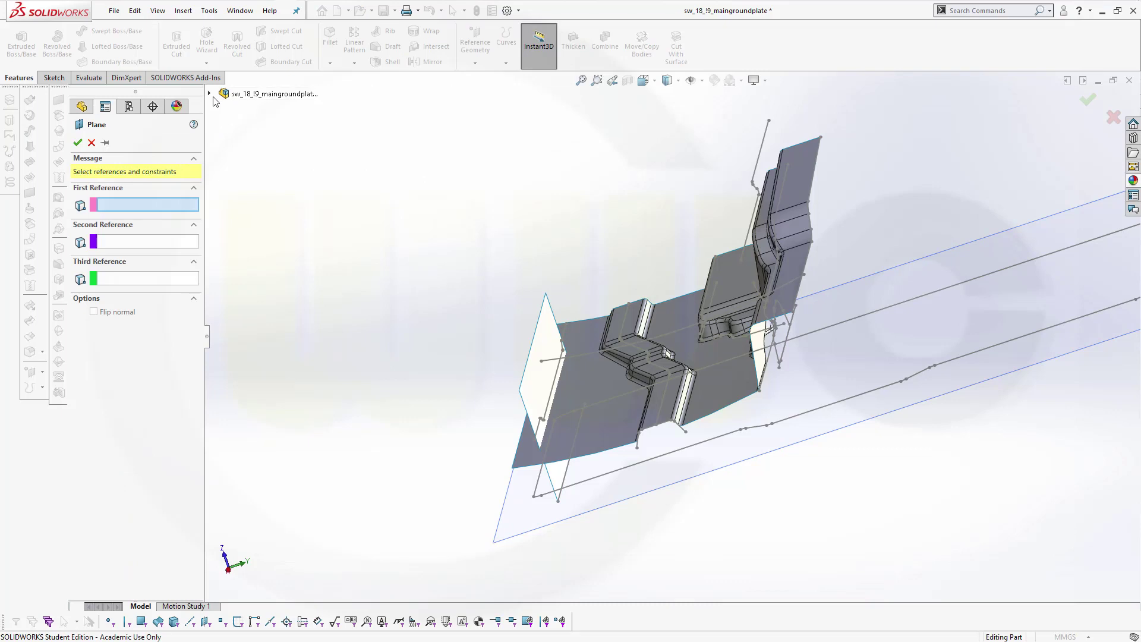
pyautogui.click(209, 93)
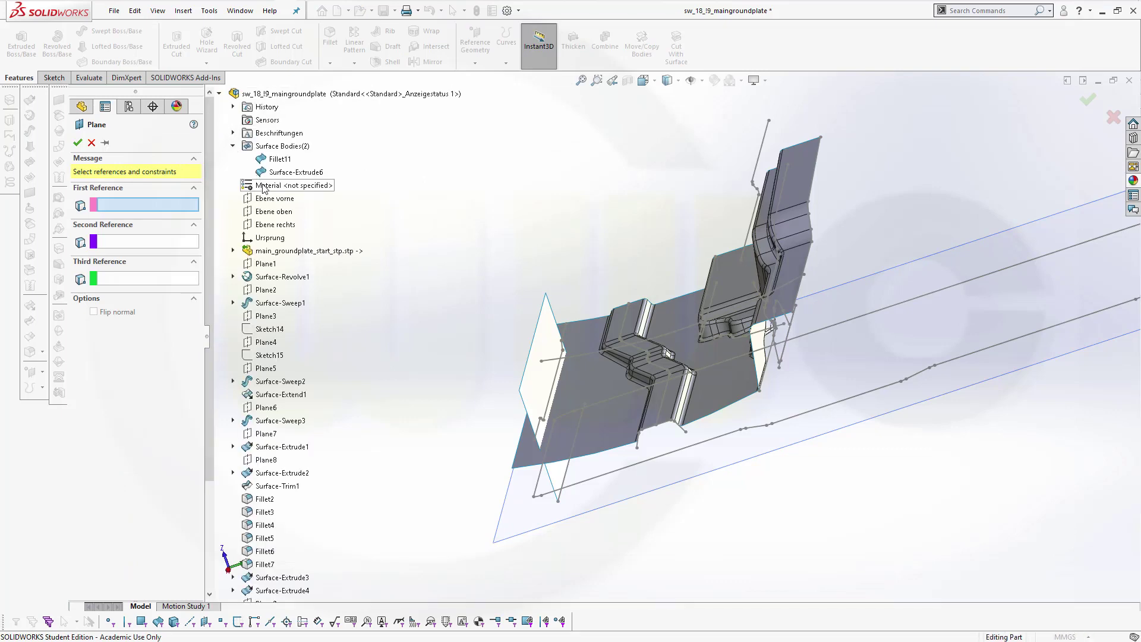
pyautogui.click(272, 212)
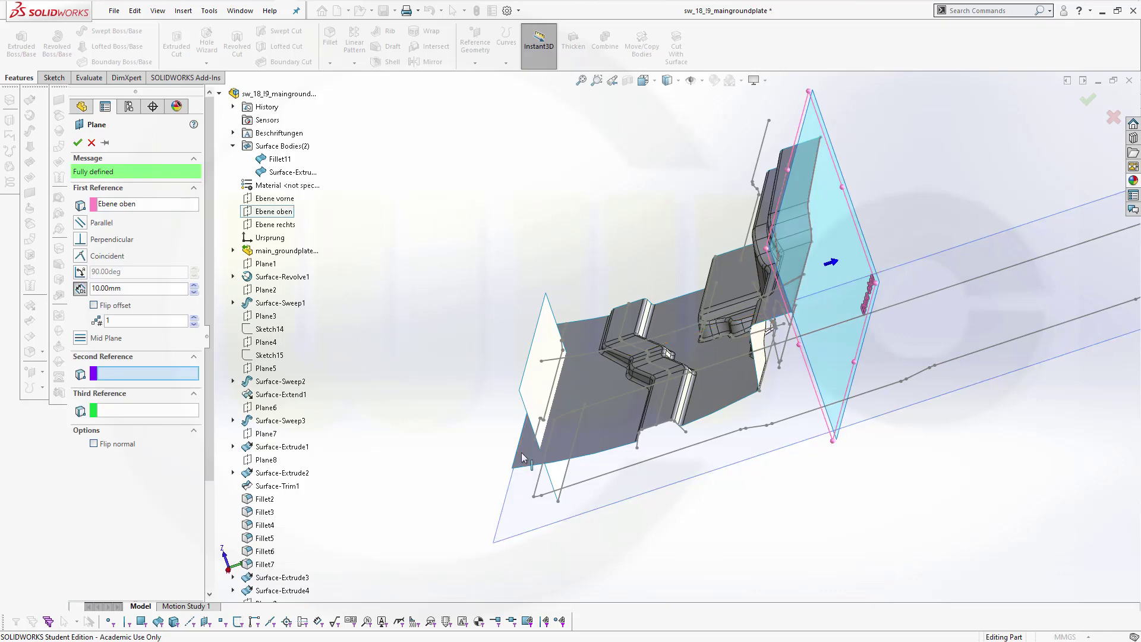
pyautogui.scroll(-3, 532, 448)
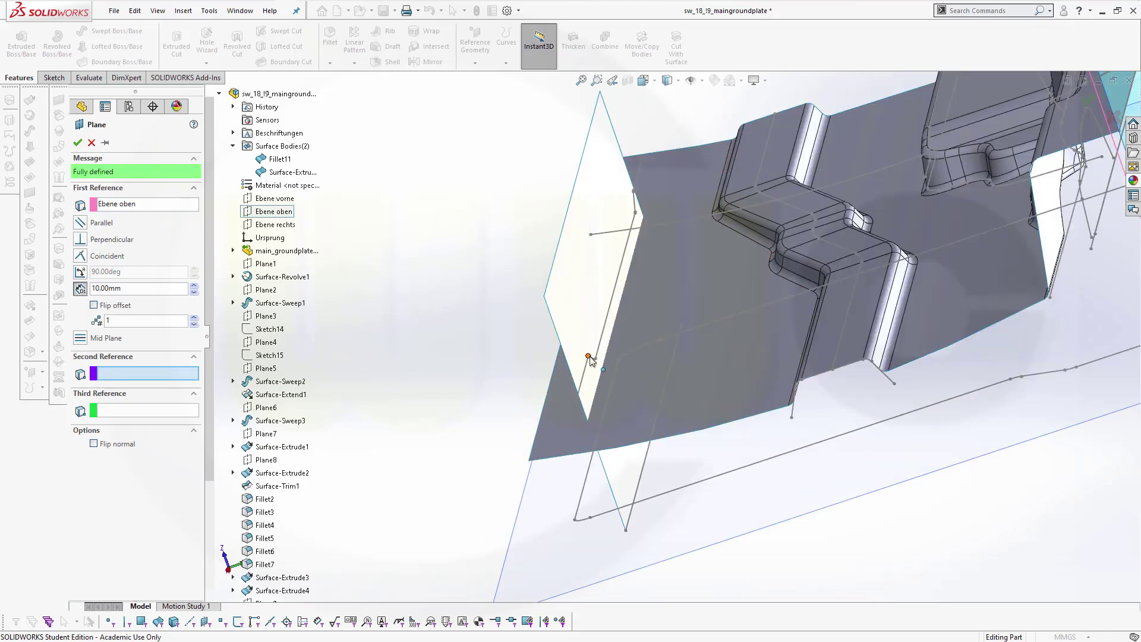
pyautogui.click(589, 356)
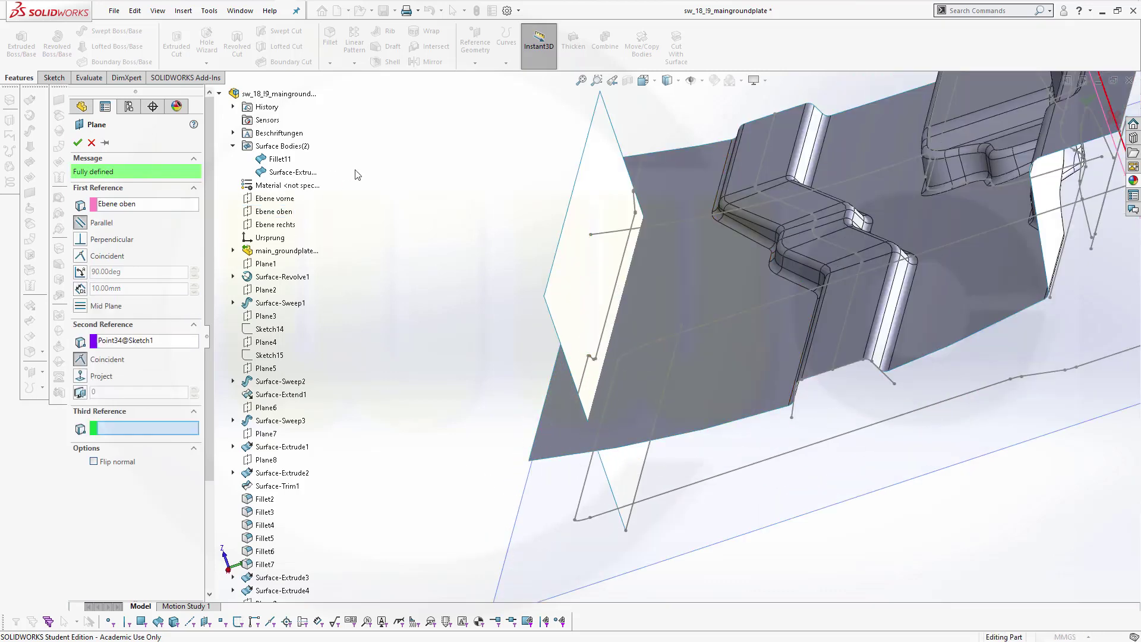
pyautogui.click(77, 142)
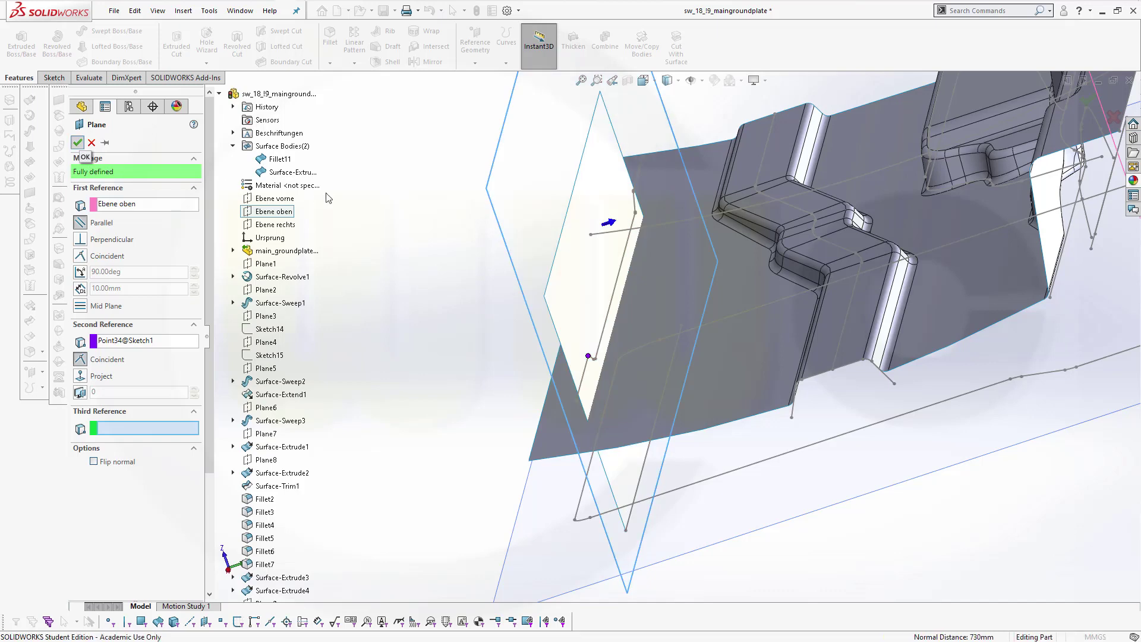
# - Start a sketch on Plane11 and pick Spline4, 6, 3, 2 and 1 of Sketch11 plus Spline20 of Sketch1 for Convert Entities
pyautogui.click(501, 227)
pyautogui.click(554, 193)
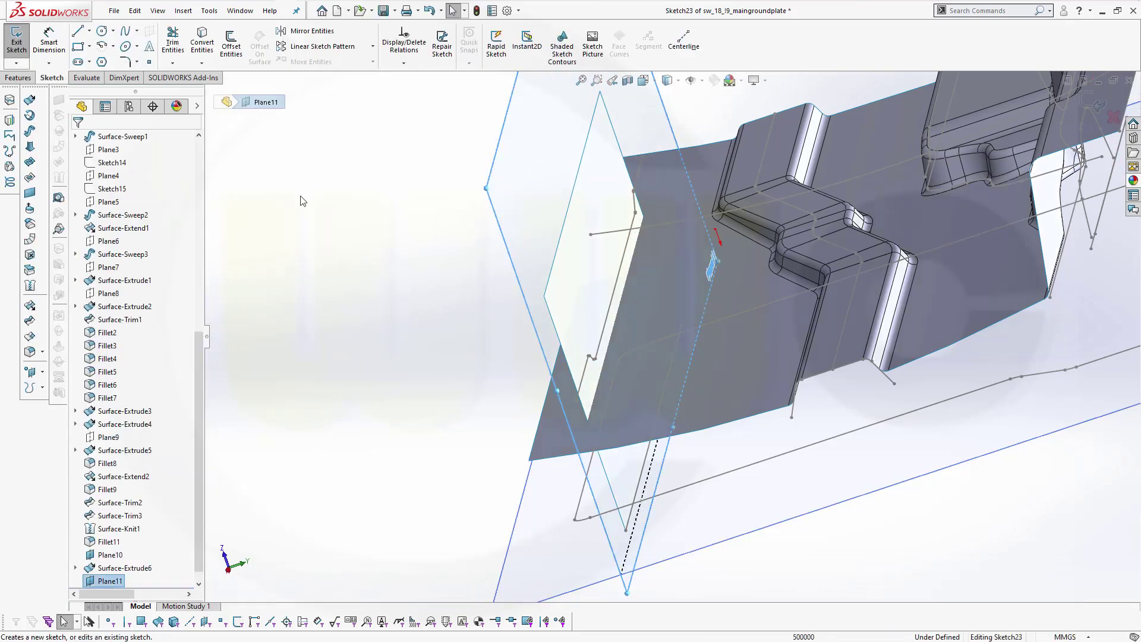
pyautogui.click(205, 47)
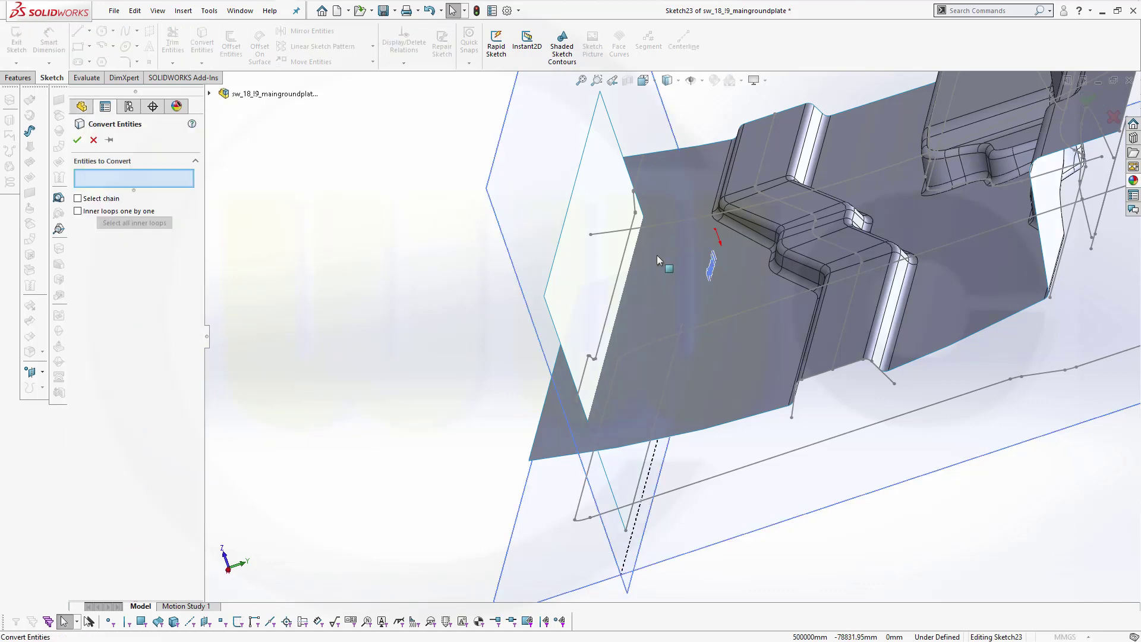
pyautogui.click(607, 308)
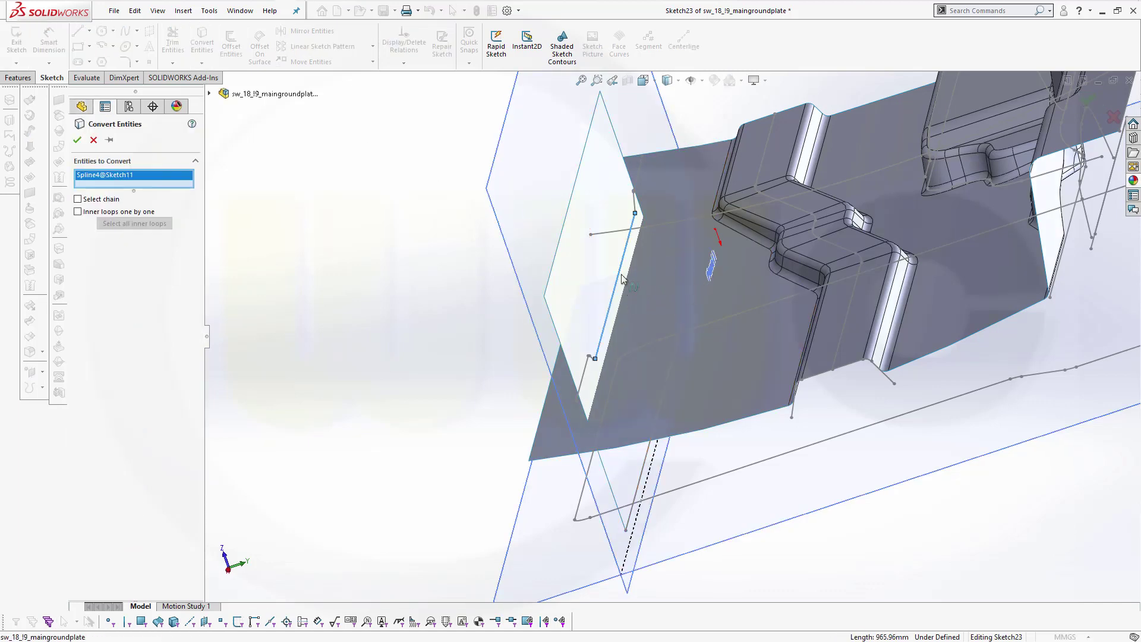
pyautogui.click(636, 208)
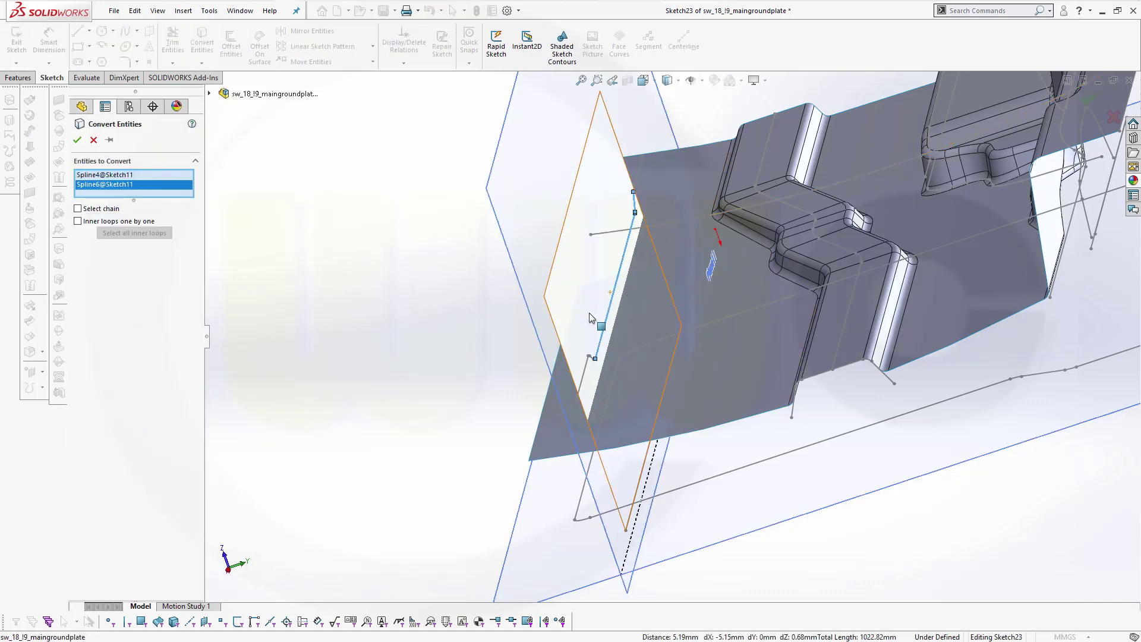
pyautogui.scroll(-3, 590, 313)
pyautogui.scroll(-5, 603, 386)
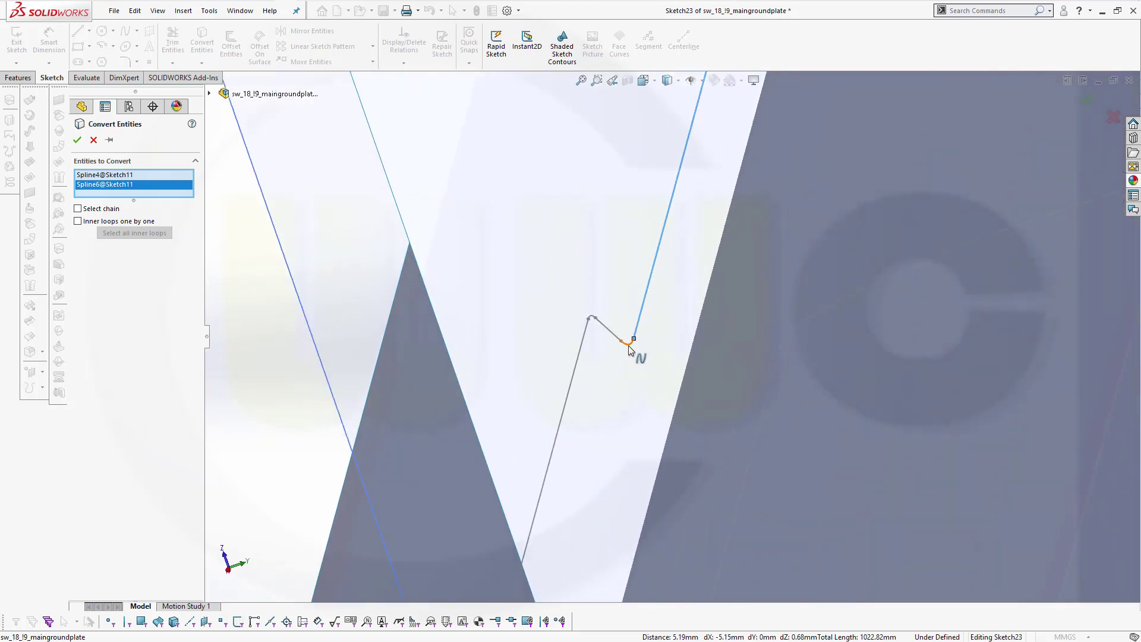
pyautogui.click(629, 349)
pyautogui.click(605, 330)
pyautogui.scroll(-3, 603, 321)
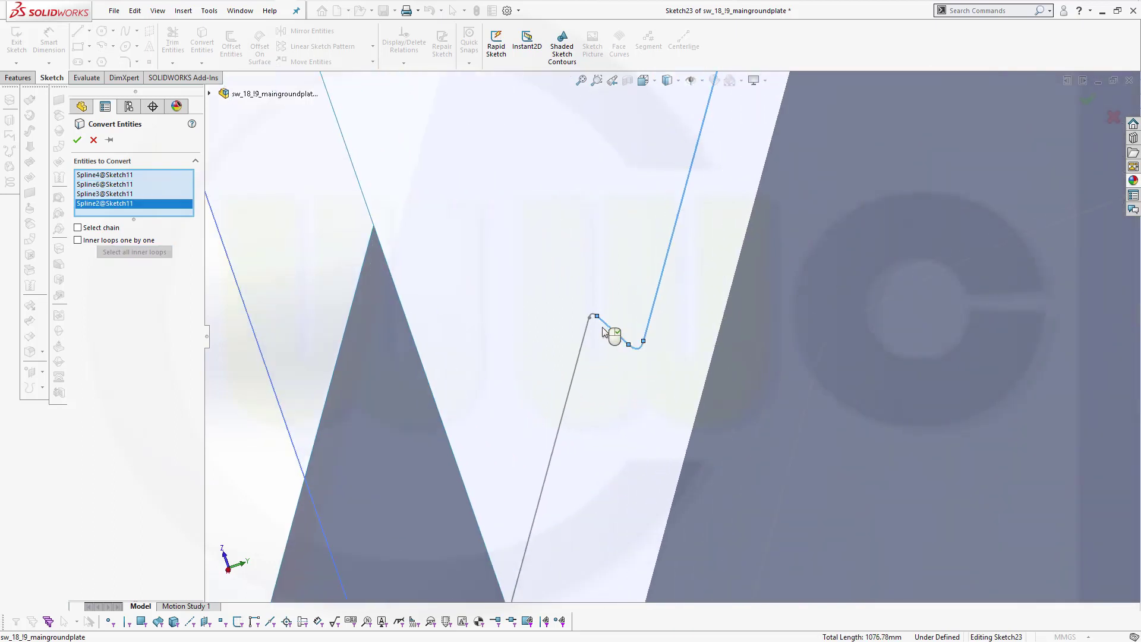
pyautogui.click(596, 312)
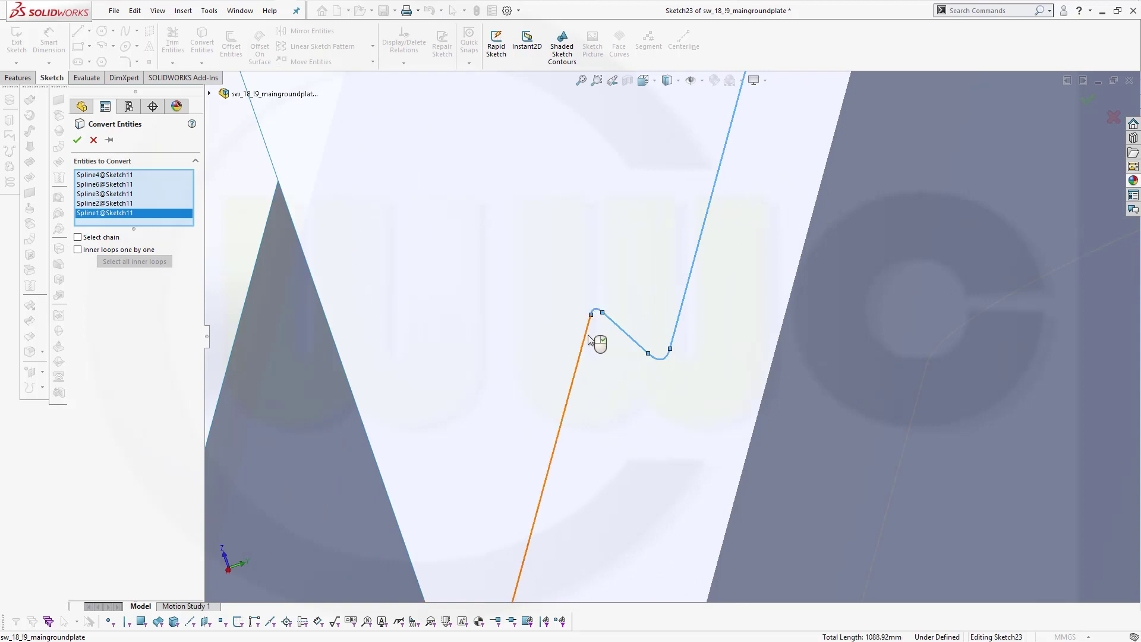
pyautogui.click(588, 330)
# - Add the upper corner Spline7 of Sketch11 and the adjoining Spline21 of Sketch1, and convert the whole profile into the sketch
pyautogui.moveTo(720, 327)
pyautogui.mouseDown(button='middle')
pyautogui.moveTo(800, 193)
pyautogui.moveTo(774, 231)
pyautogui.mouseUp(button='middle')
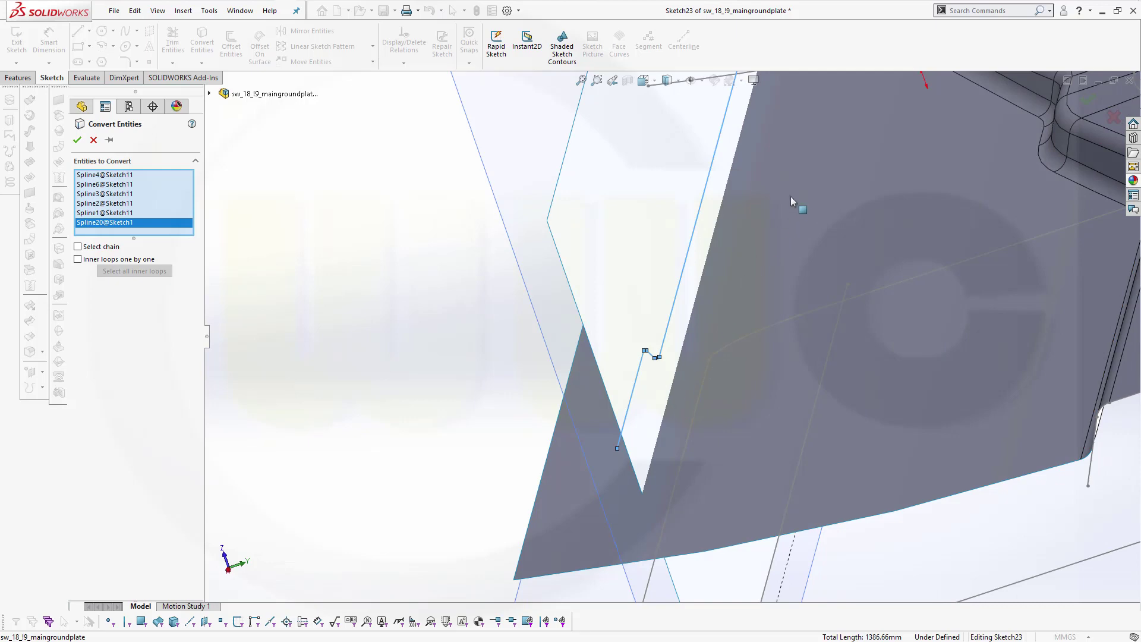
pyautogui.scroll(5, 705, 255)
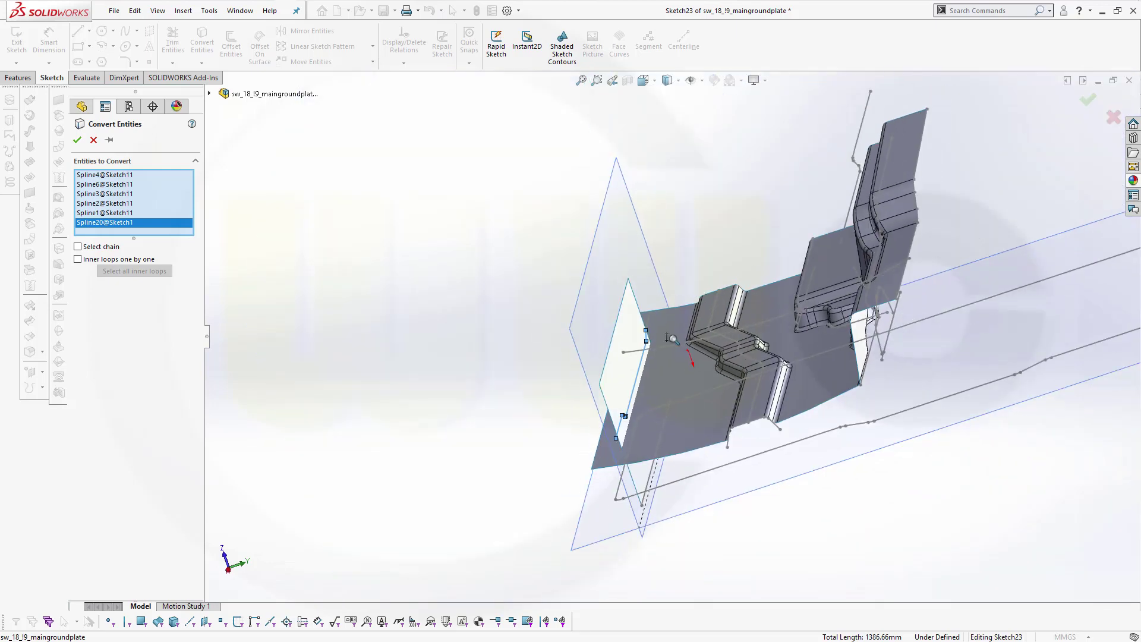
pyautogui.scroll(-8, 650, 329)
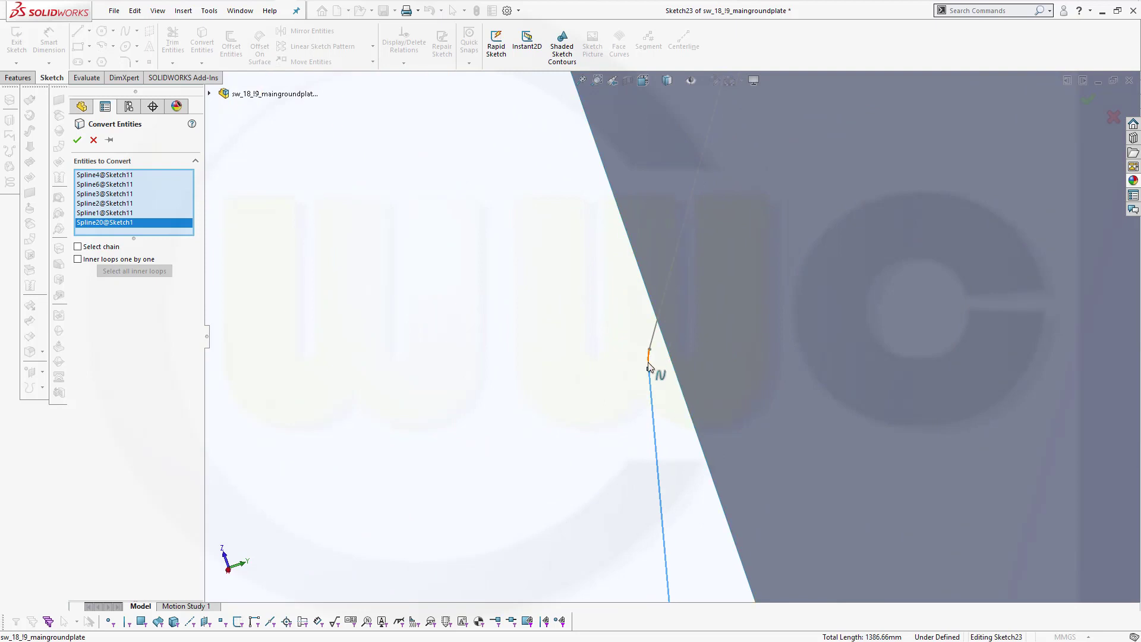
pyautogui.click(663, 347)
pyautogui.click(656, 335)
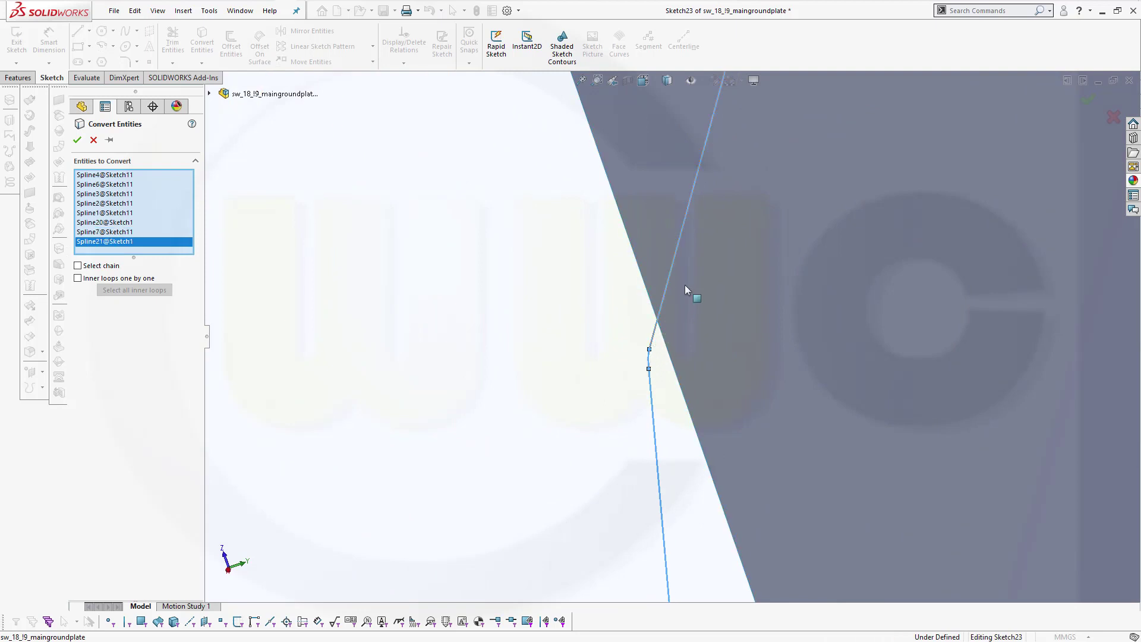
pyautogui.click(78, 141)
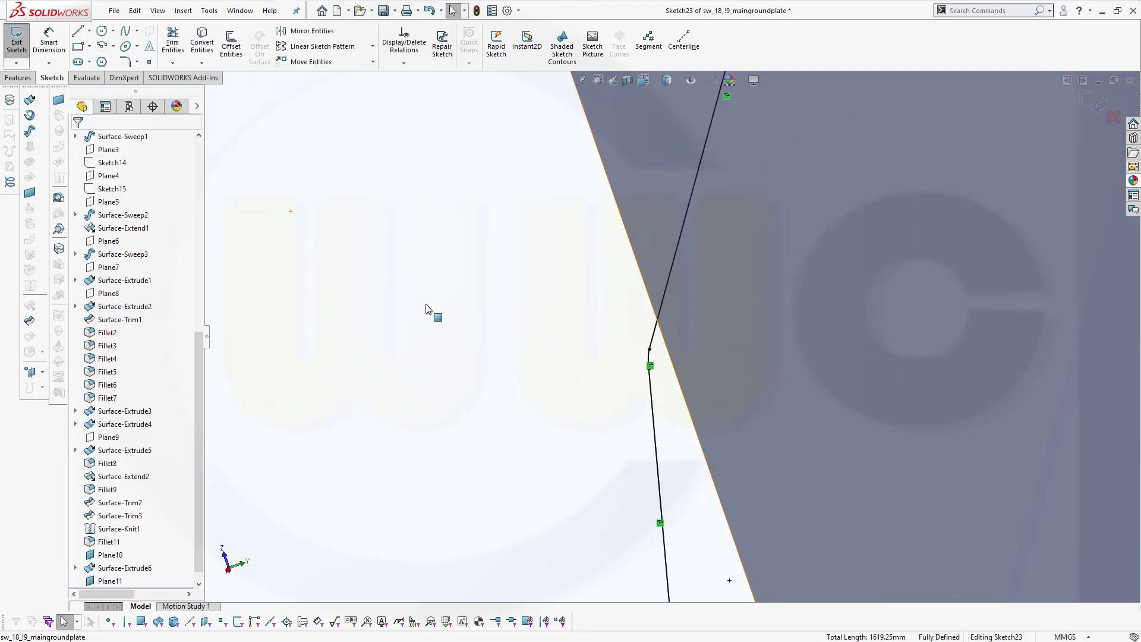
# - Finish the converted profile sketch and hide Plane11
pyautogui.scroll(9, 555, 346)
pyautogui.scroll(5, 608, 379)
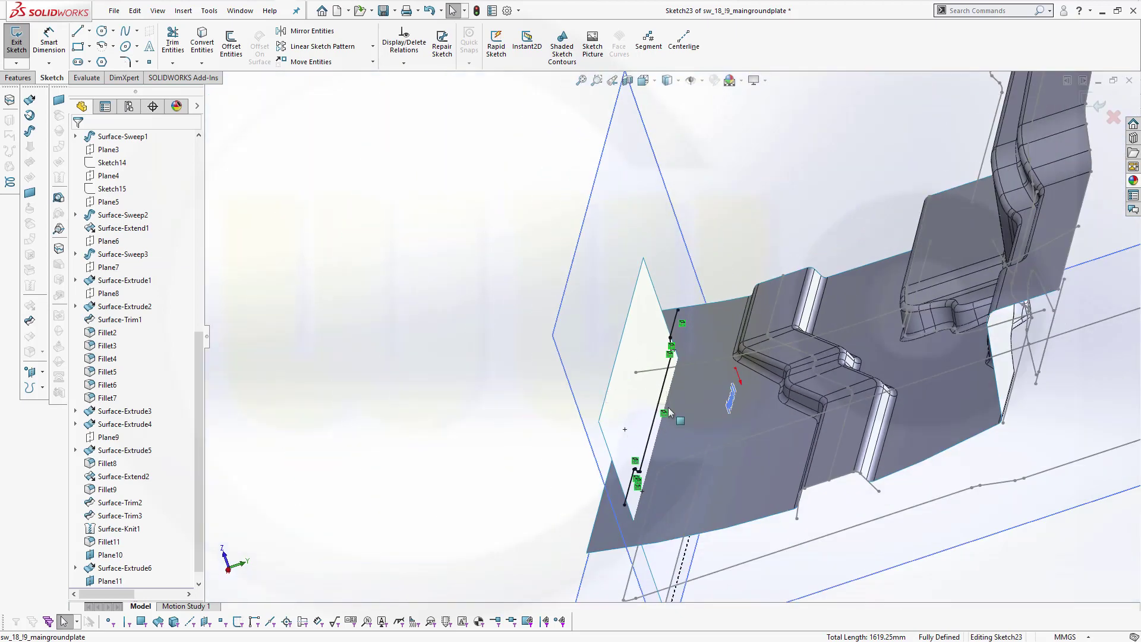
pyautogui.moveTo(610, 397); pyautogui.dragTo(592, 371, button='middle')
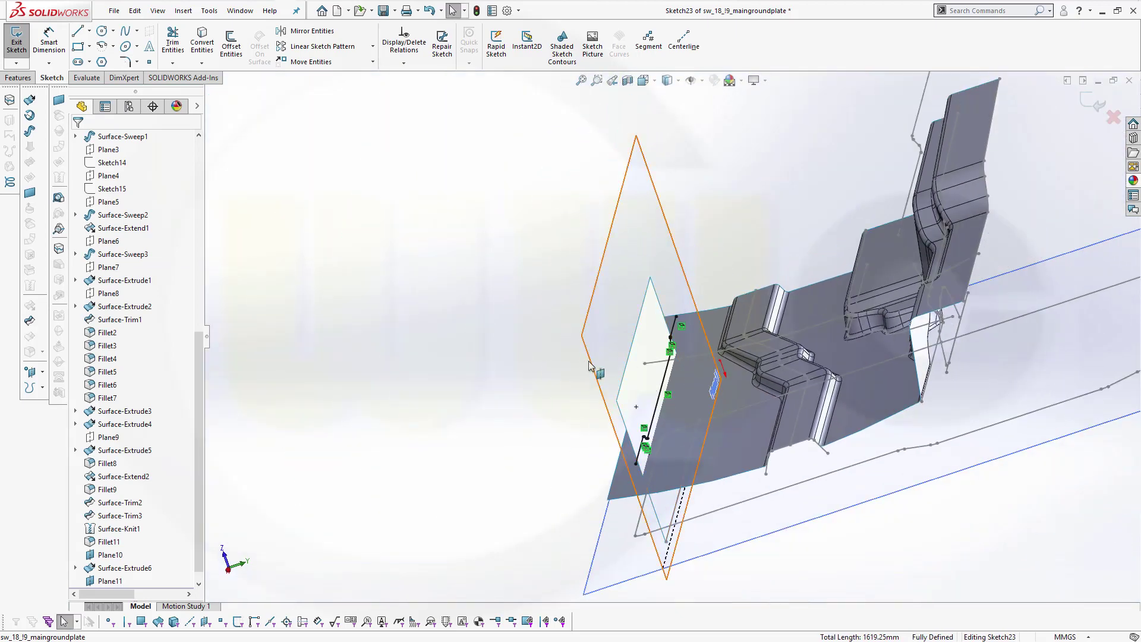
pyautogui.click(596, 337)
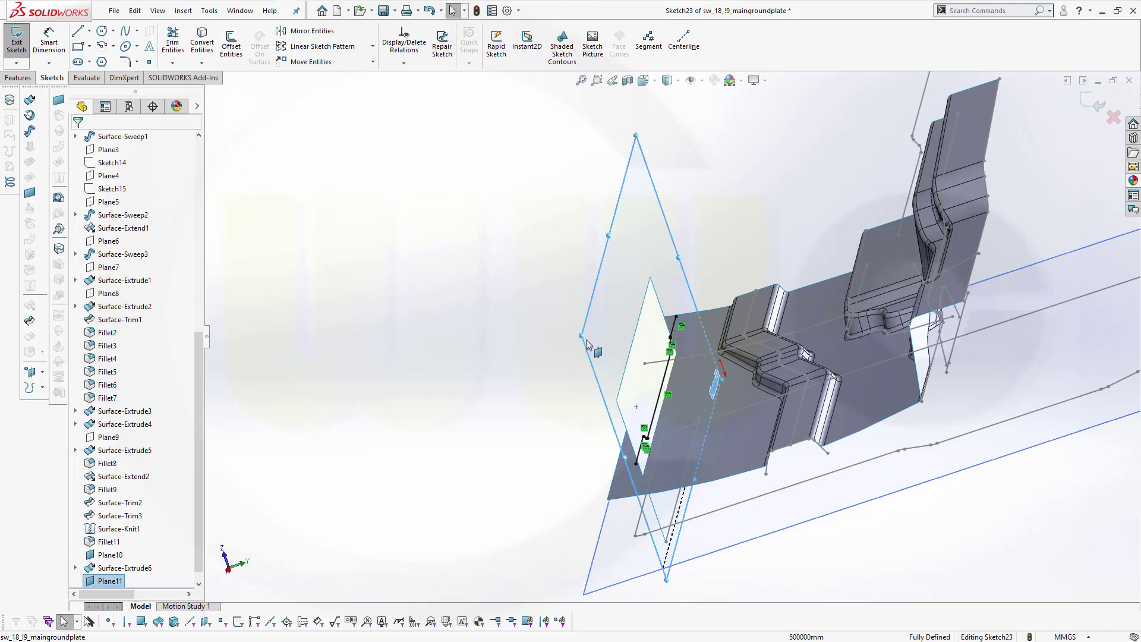
pyautogui.click(466, 313)
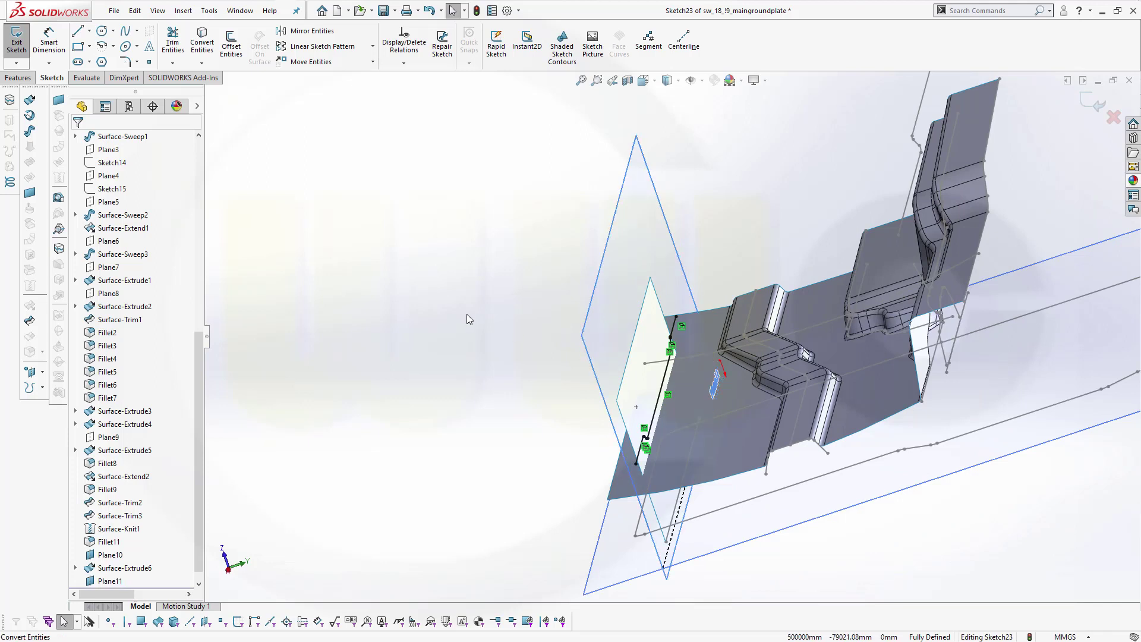
pyautogui.click(1095, 103)
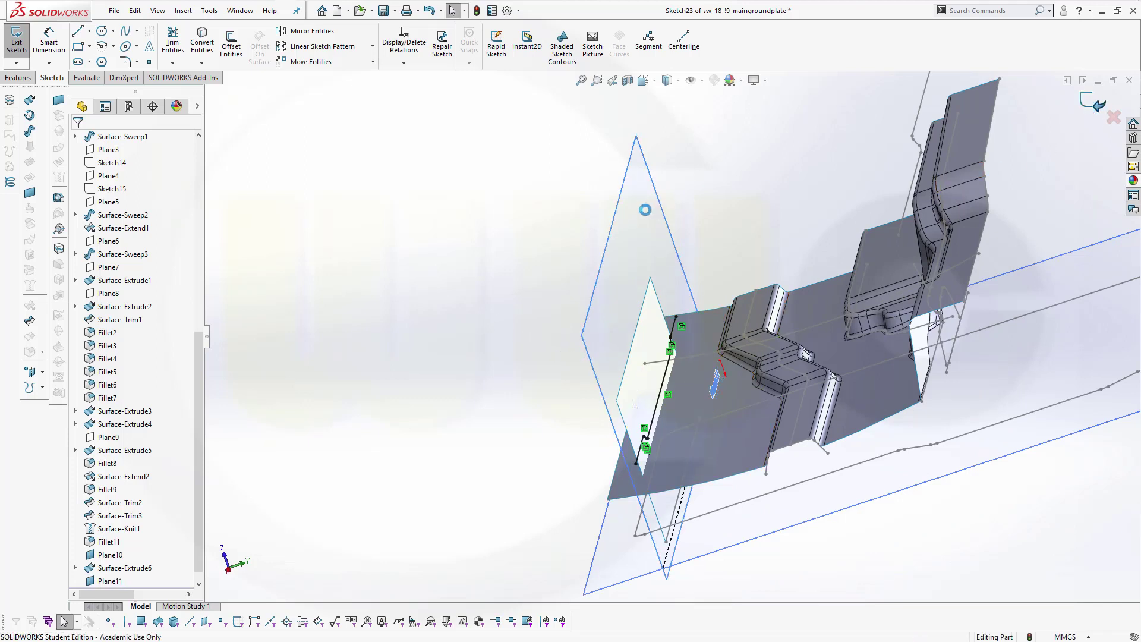
pyautogui.click(593, 360)
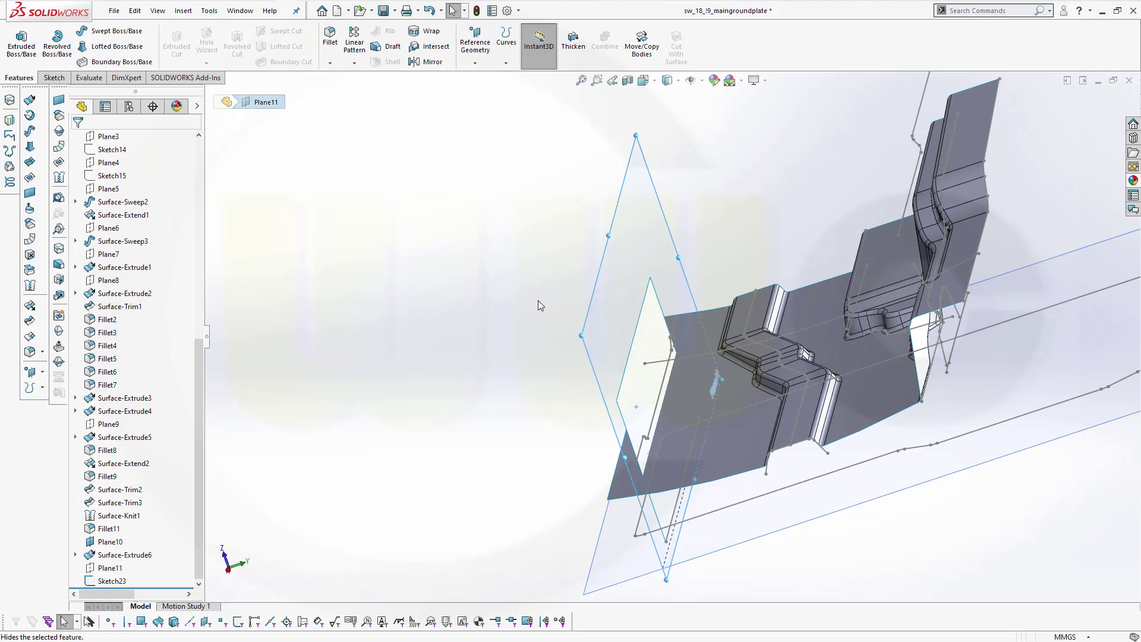
pyautogui.click(523, 306)
# - Extrude Sketch23 as a surface from its sketch plane, blind 200 mm in the reversed direction, away from the groundplate
pyautogui.click(110, 581)
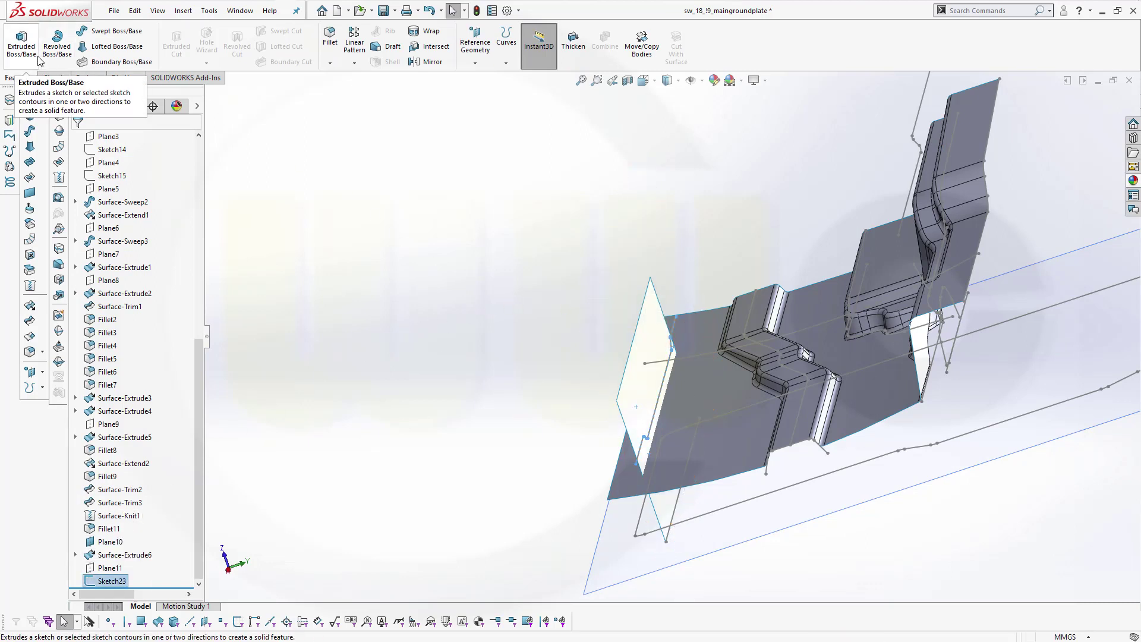
pyautogui.click(30, 100)
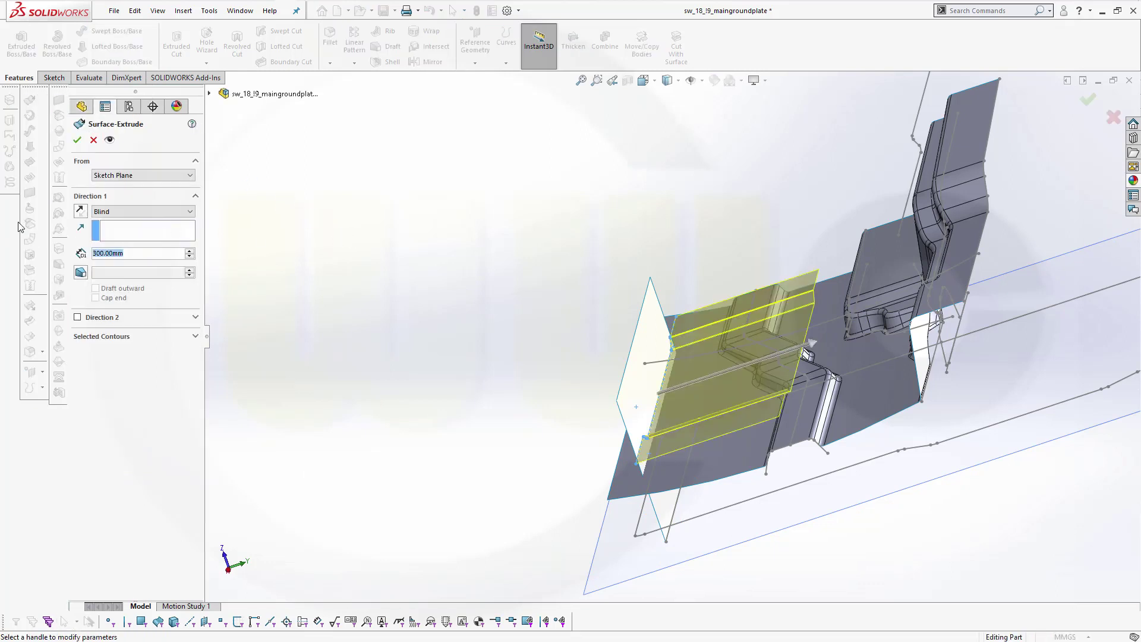
pyautogui.write('200')
pyautogui.press('Return')
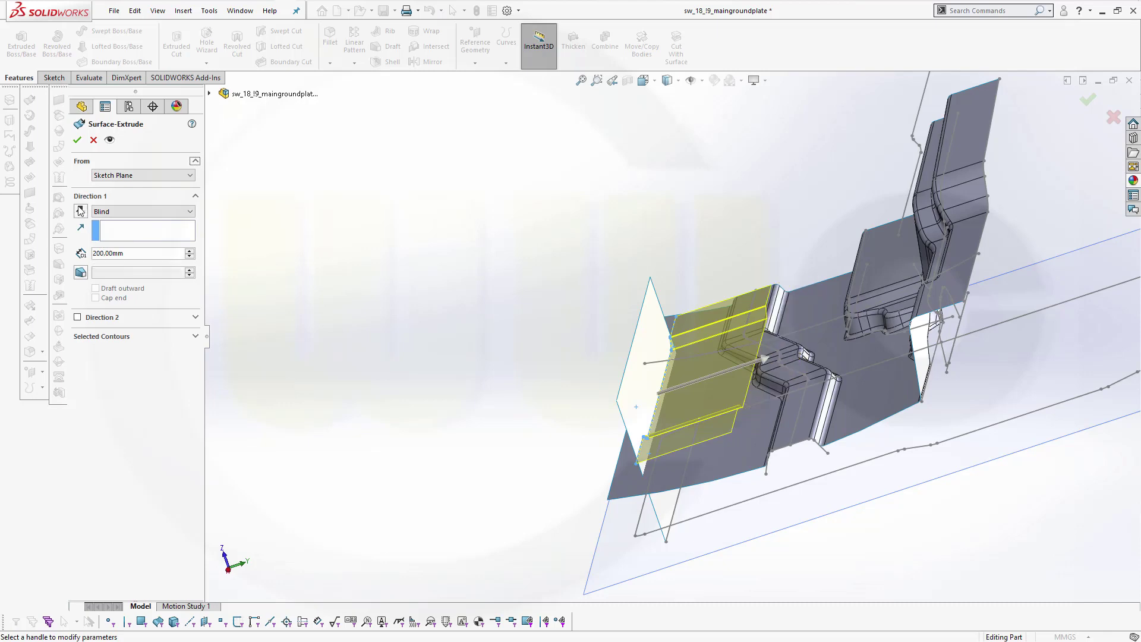
pyautogui.click(81, 211)
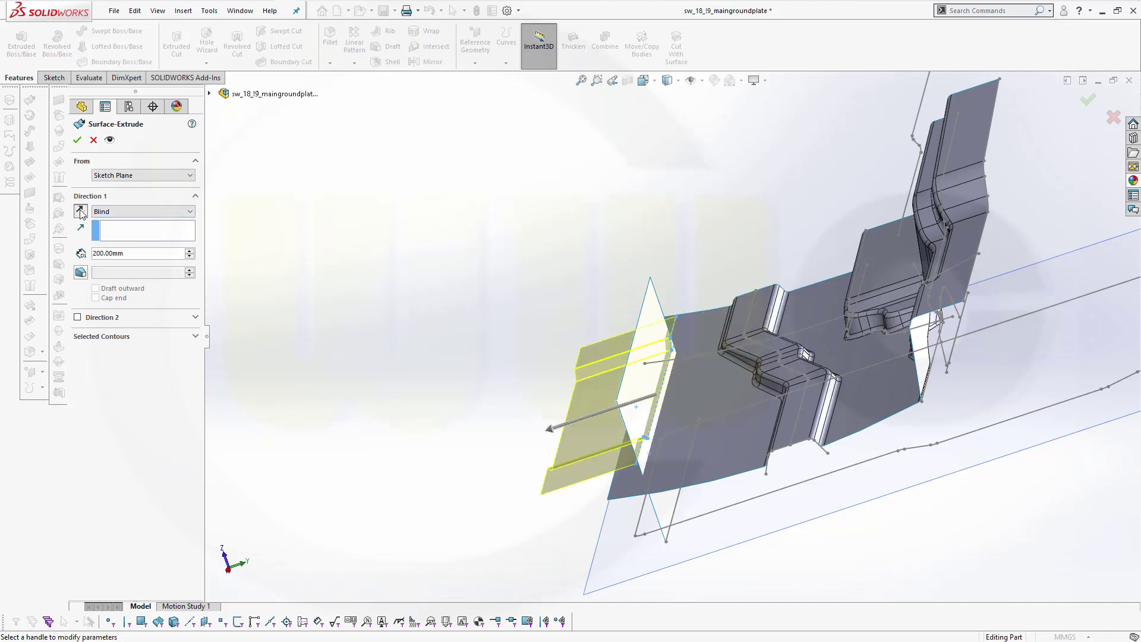
pyautogui.moveTo(350, 286); pyautogui.dragTo(359, 278, button='middle')
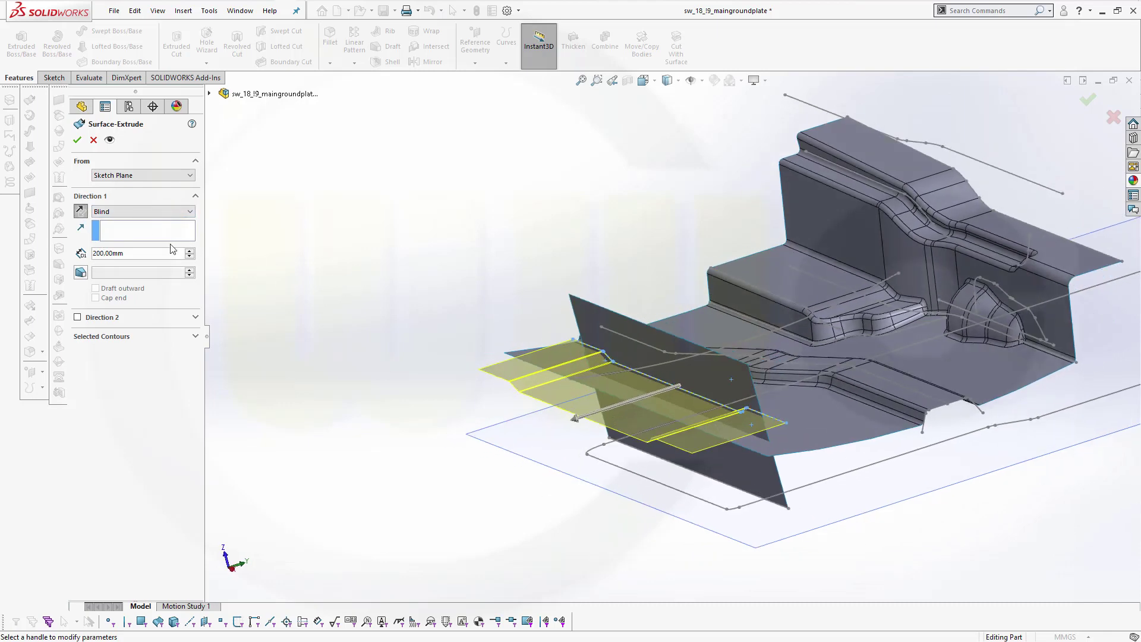
pyautogui.click(77, 141)
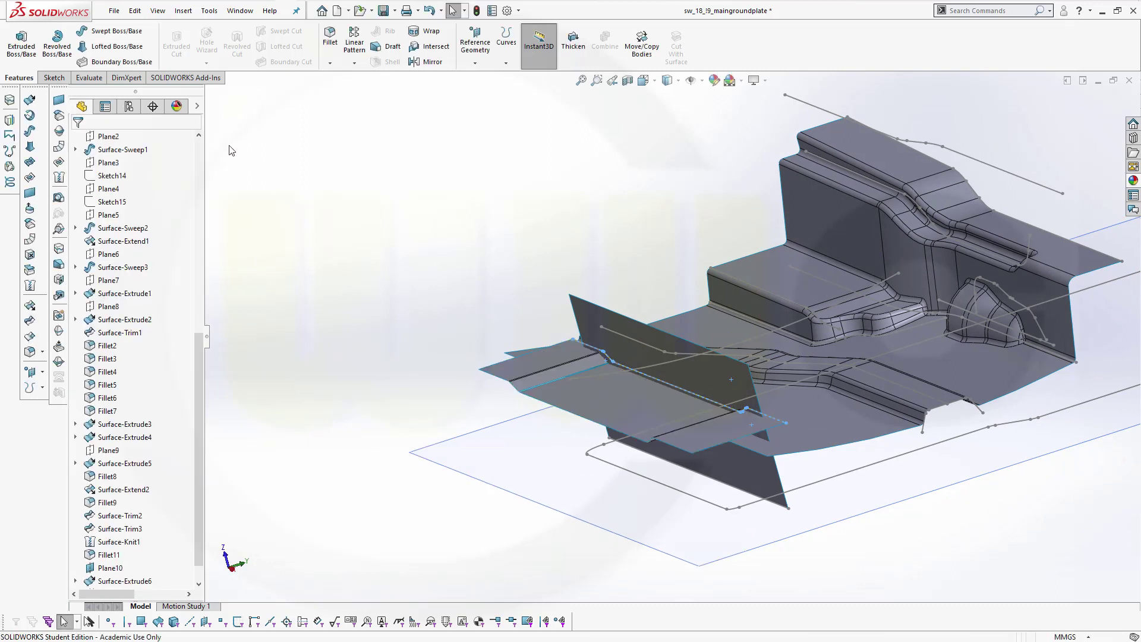
pyautogui.click(29, 321)
pyautogui.click(143, 228)
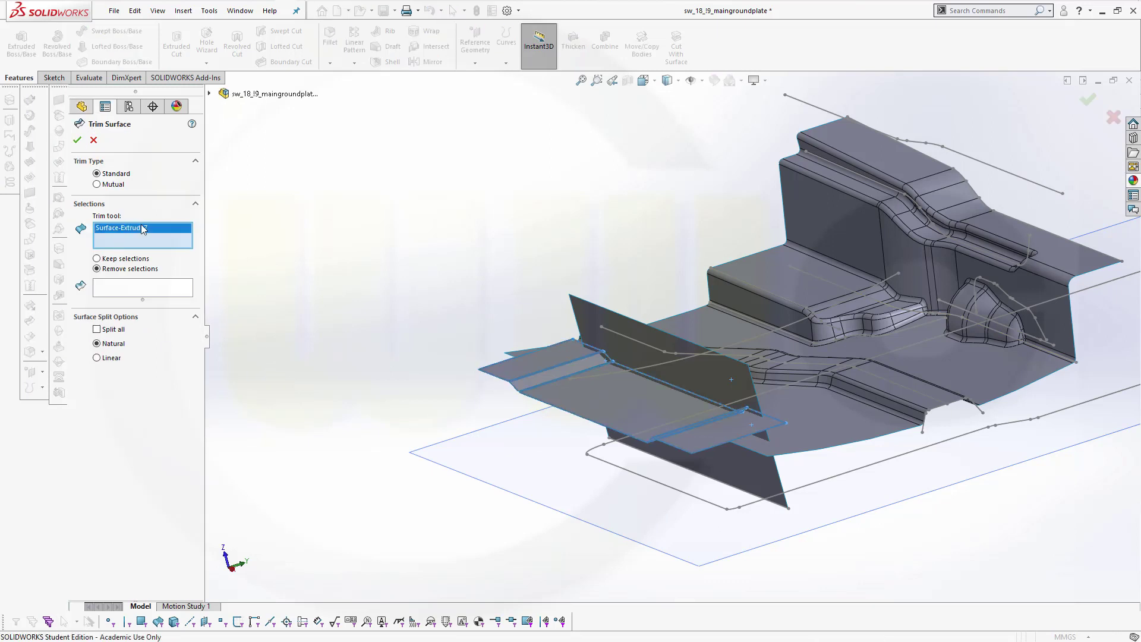
pyautogui.rightClick(142, 235)
pyautogui.click(291, 252)
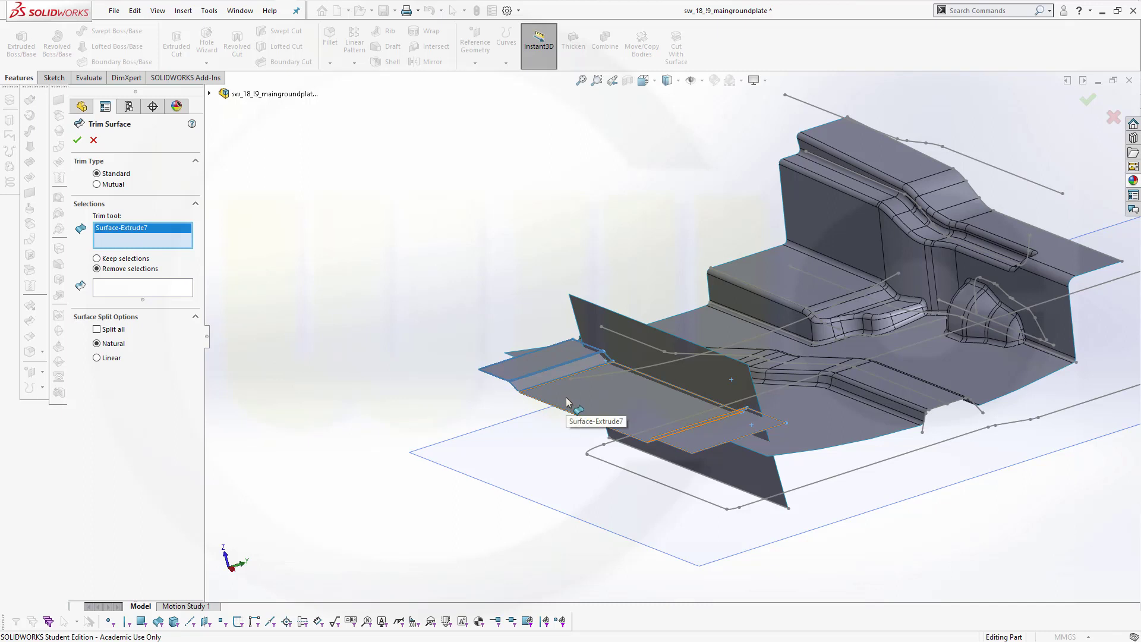
pyautogui.click(700, 368)
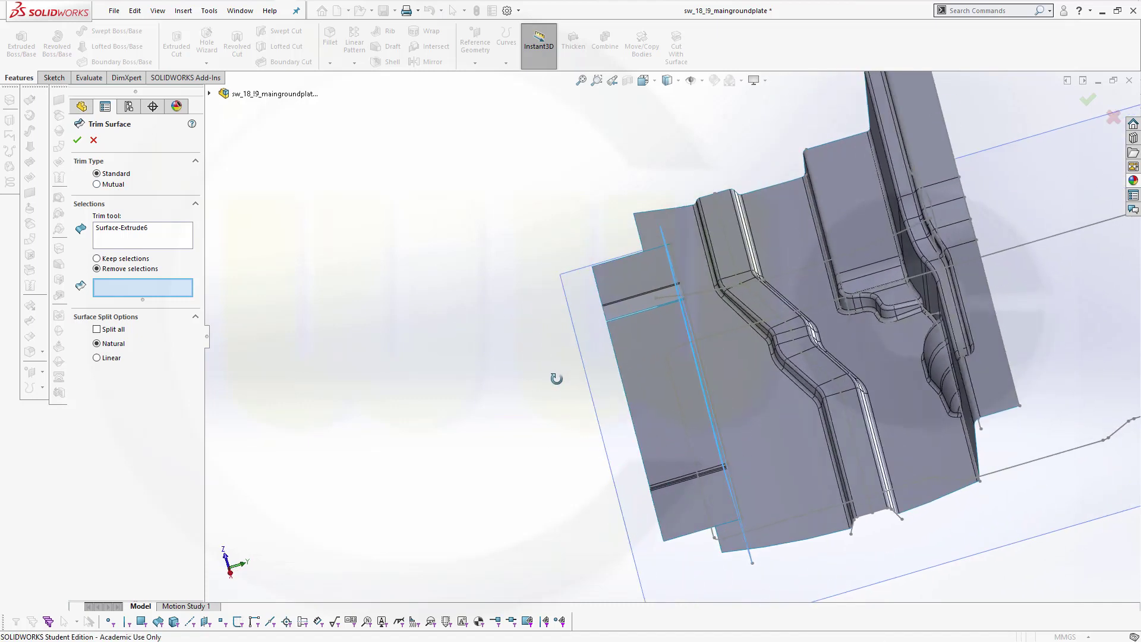
pyautogui.scroll(-5, 741, 446)
pyautogui.moveTo(733, 433); pyautogui.dragTo(552, 335, button='middle')
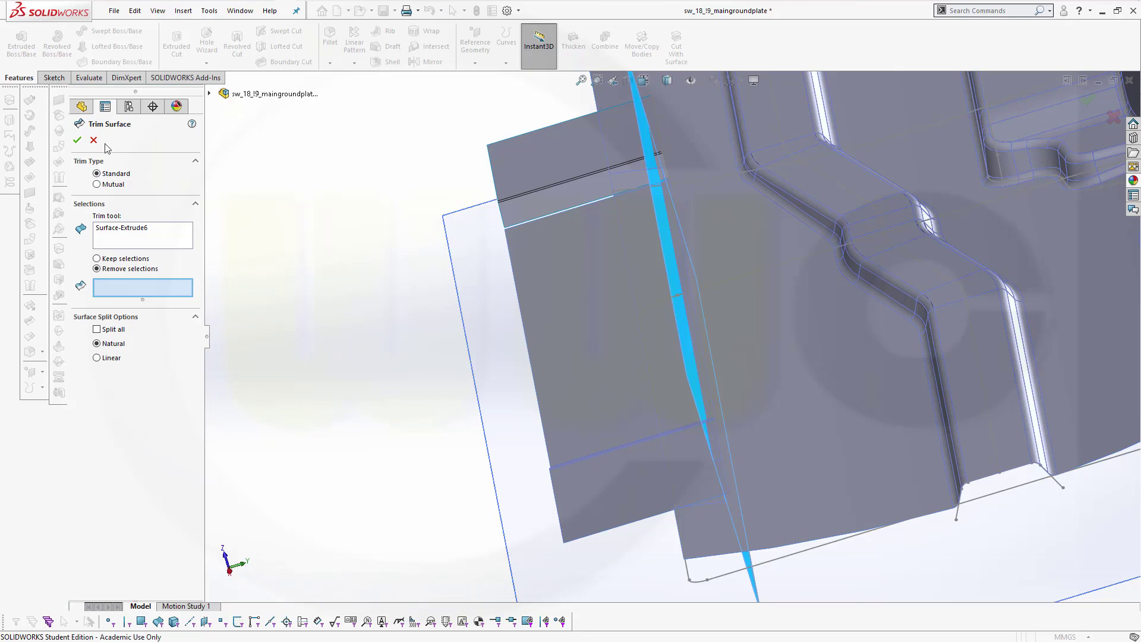
pyautogui.click(94, 140)
pyautogui.moveTo(345, 242)
pyautogui.mouseDown(button='middle')
pyautogui.moveTo(359, 222)
pyautogui.moveTo(331, 227)
pyautogui.moveTo(354, 260)
pyautogui.moveTo(342, 225)
pyautogui.mouseUp(button='middle')
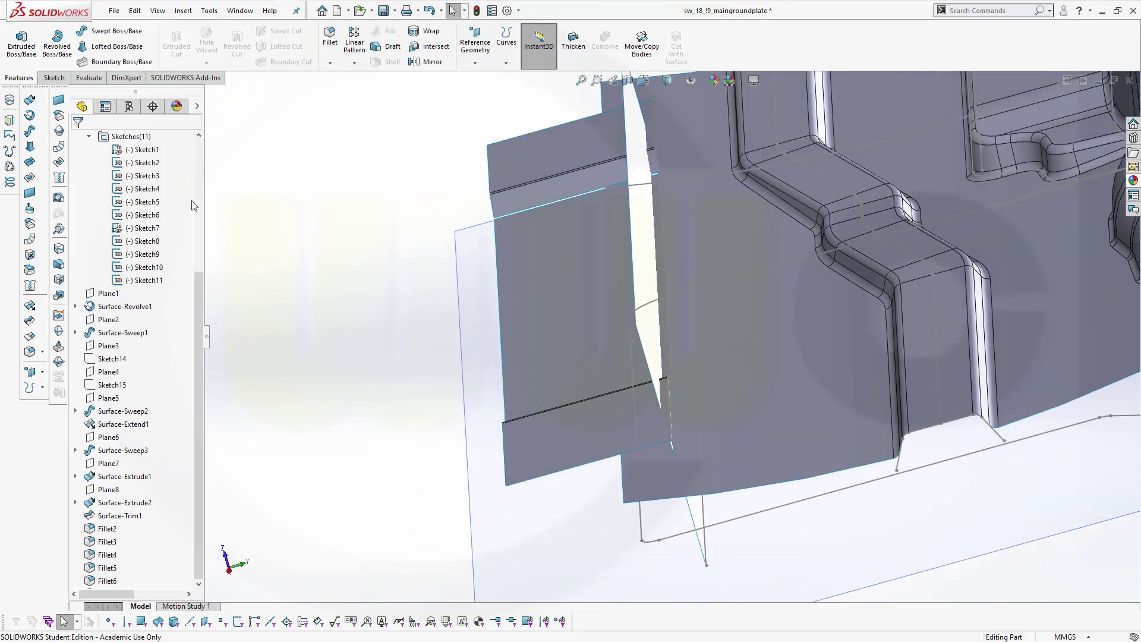
pyautogui.click(88, 139)
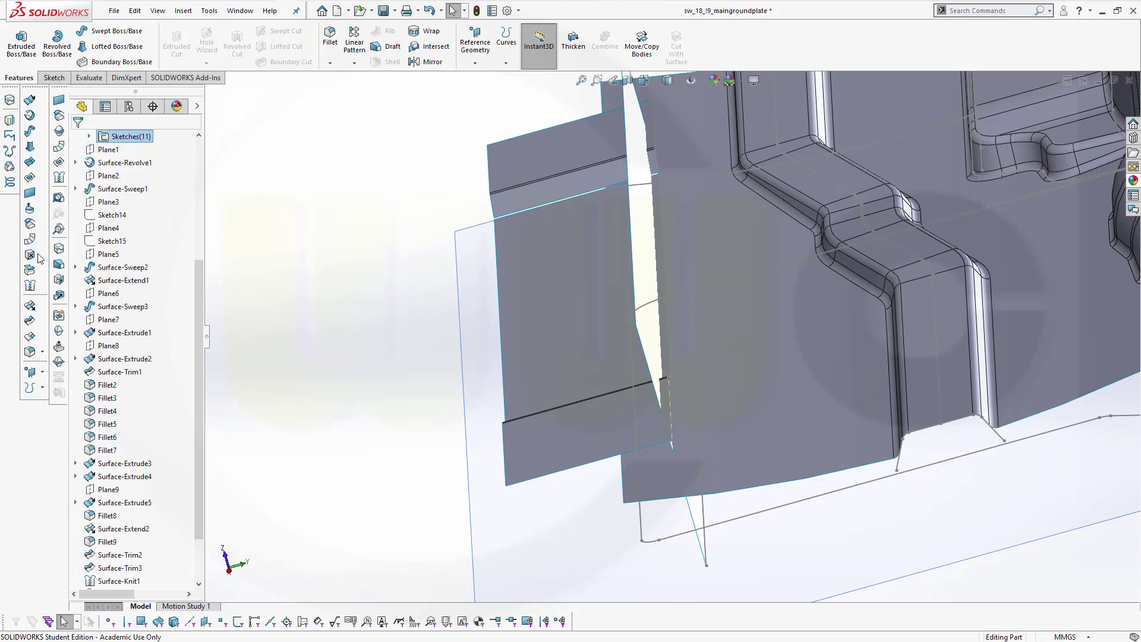
pyautogui.click(29, 322)
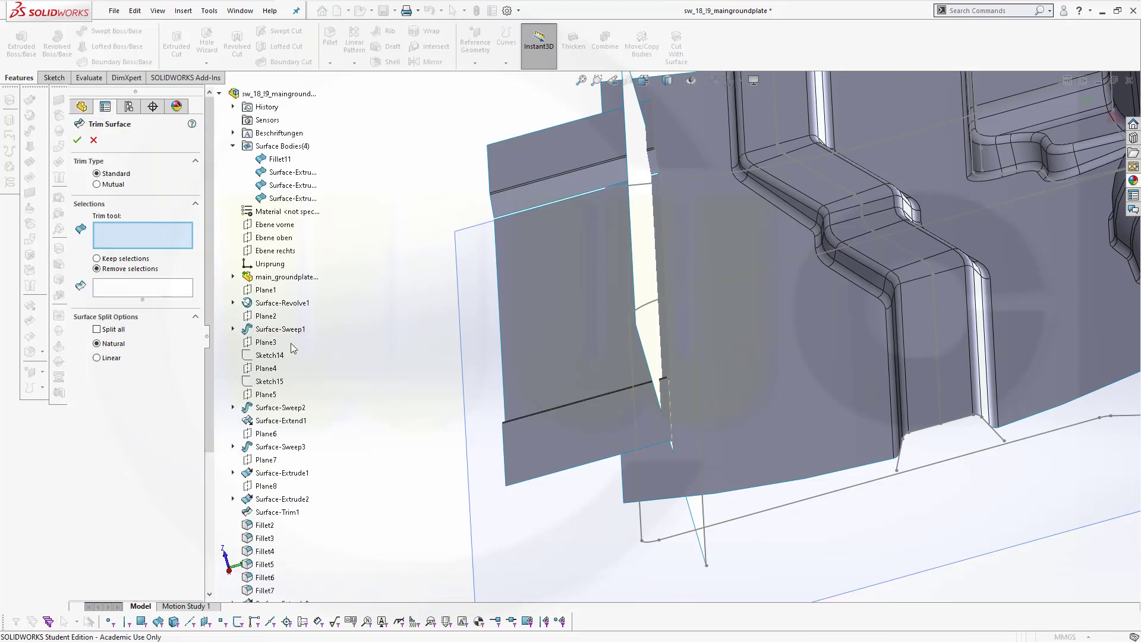
pyautogui.click(538, 169)
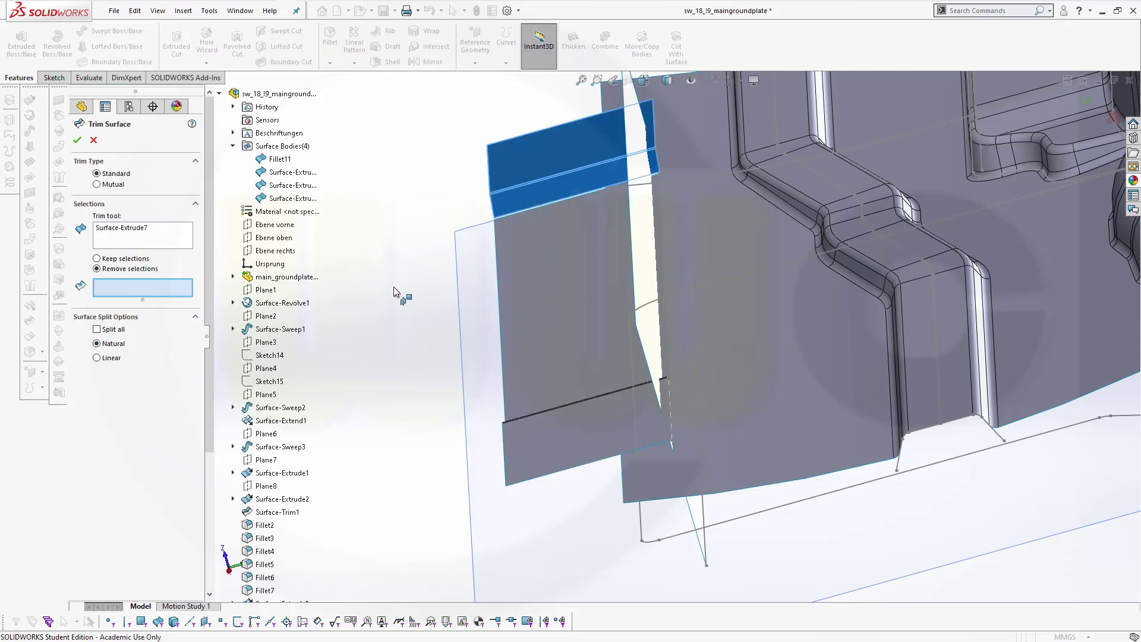
pyautogui.moveTo(393, 286); pyautogui.dragTo(419, 257, button='middle')
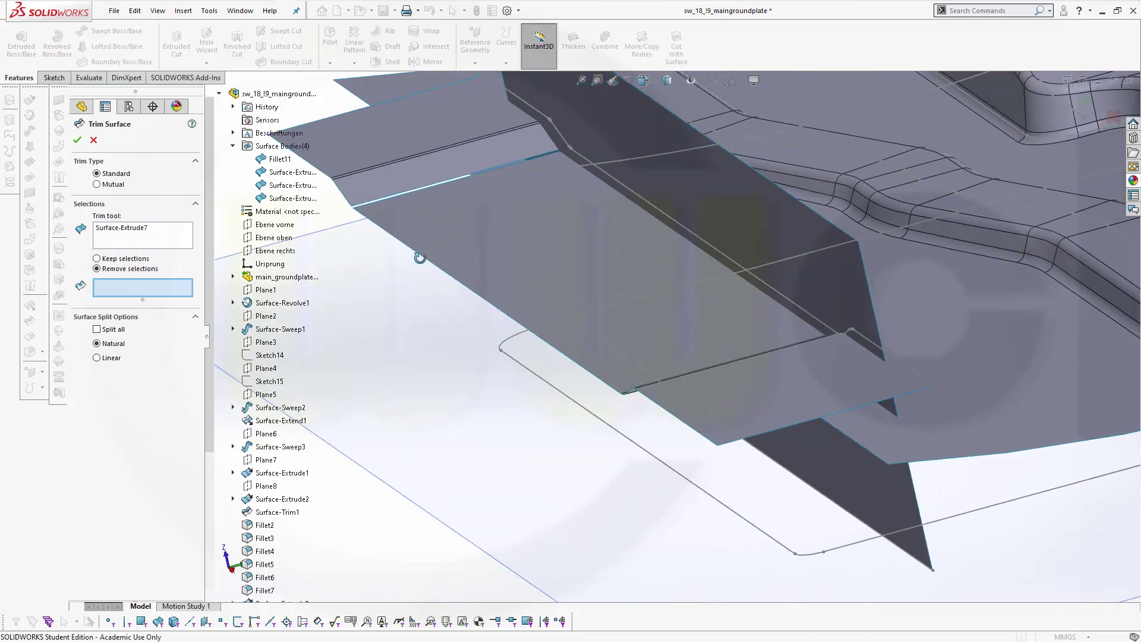
pyautogui.scroll(-3, 425, 208)
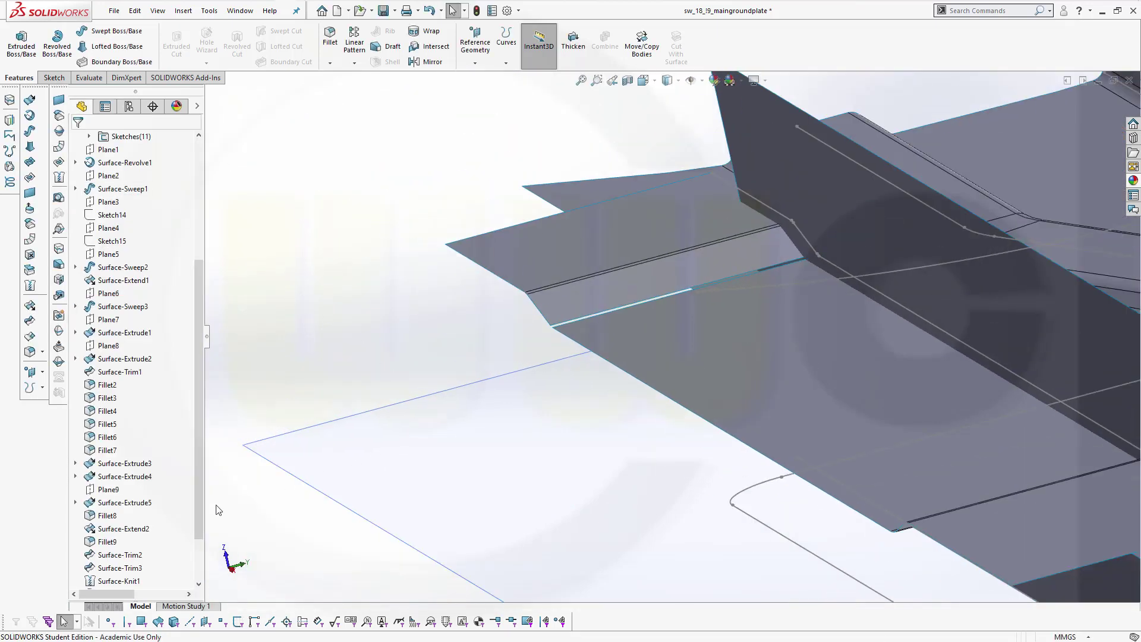
# - Check the settings in the definition of Surface-Extrude7 and close it without changing them
pyautogui.moveTo(202, 509); pyautogui.dragTo(197, 548)
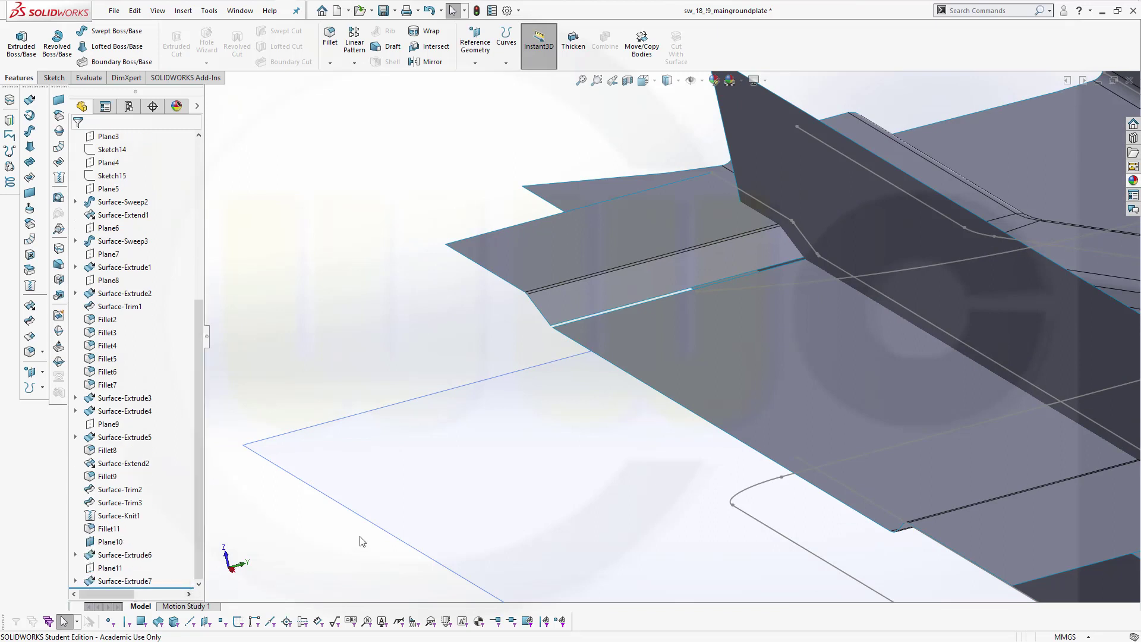
pyautogui.click(75, 581)
pyautogui.click(94, 568)
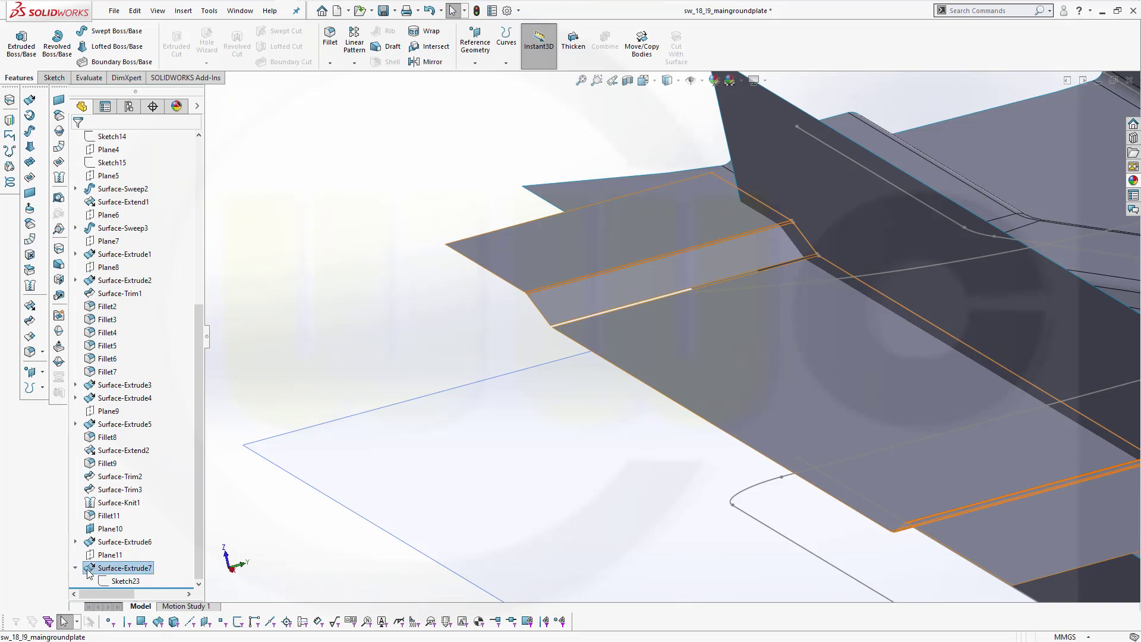
pyautogui.rightClick(89, 572)
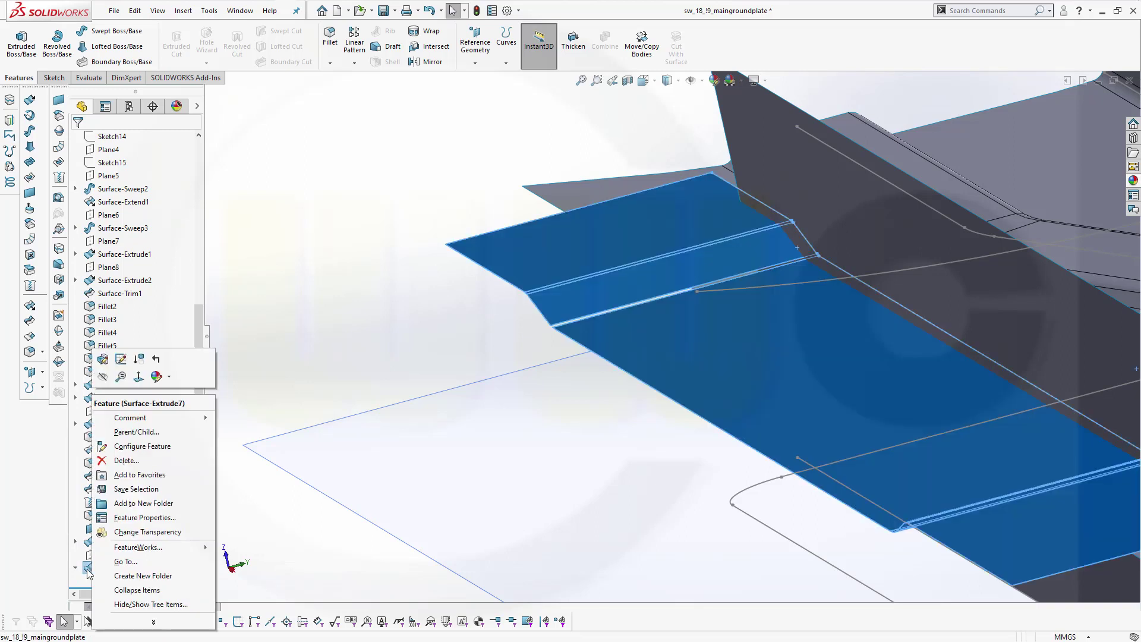
pyautogui.click(103, 360)
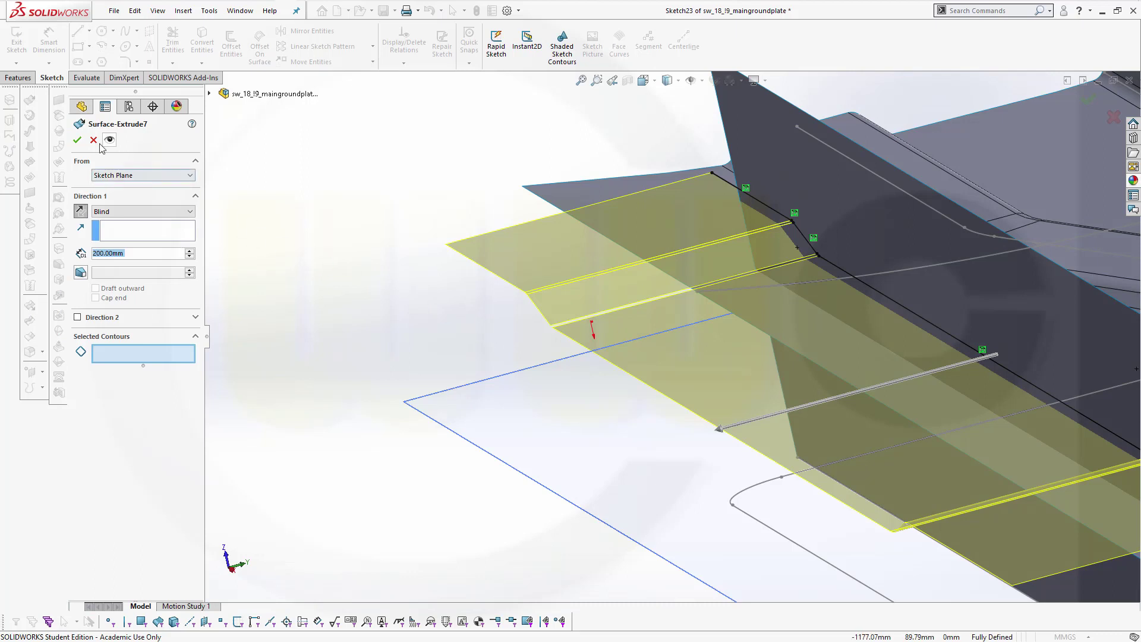
pyautogui.click(77, 140)
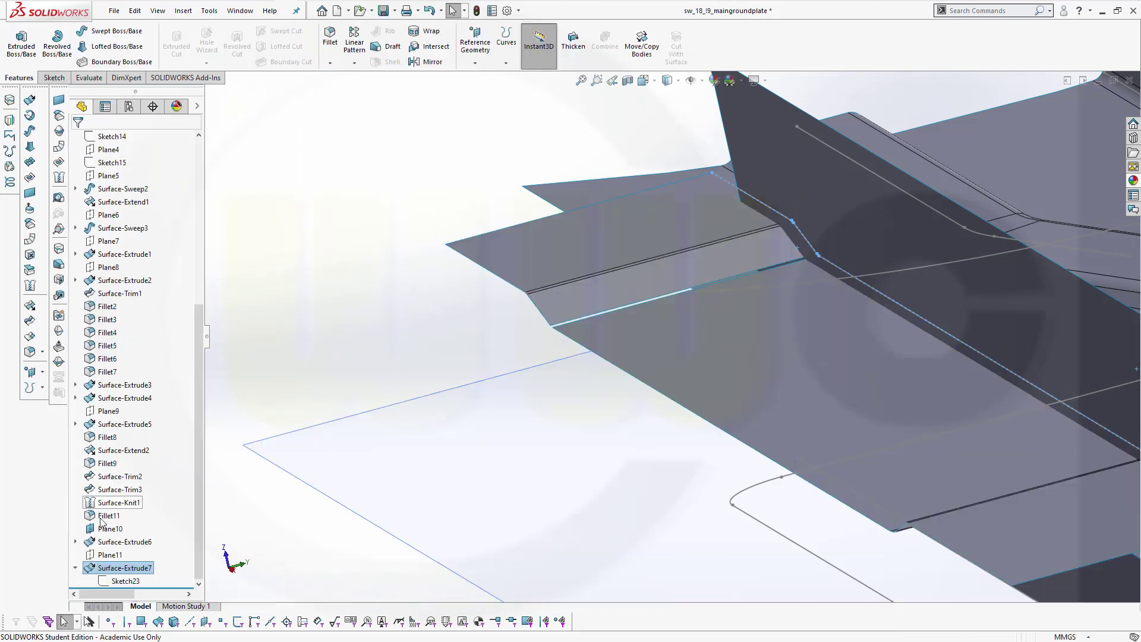
# - Edit Sketch23 under Surface-Extrude7, convert the missing corner Spline5 of Sketch11 into it, and finish the sketch
pyautogui.click(121, 581)
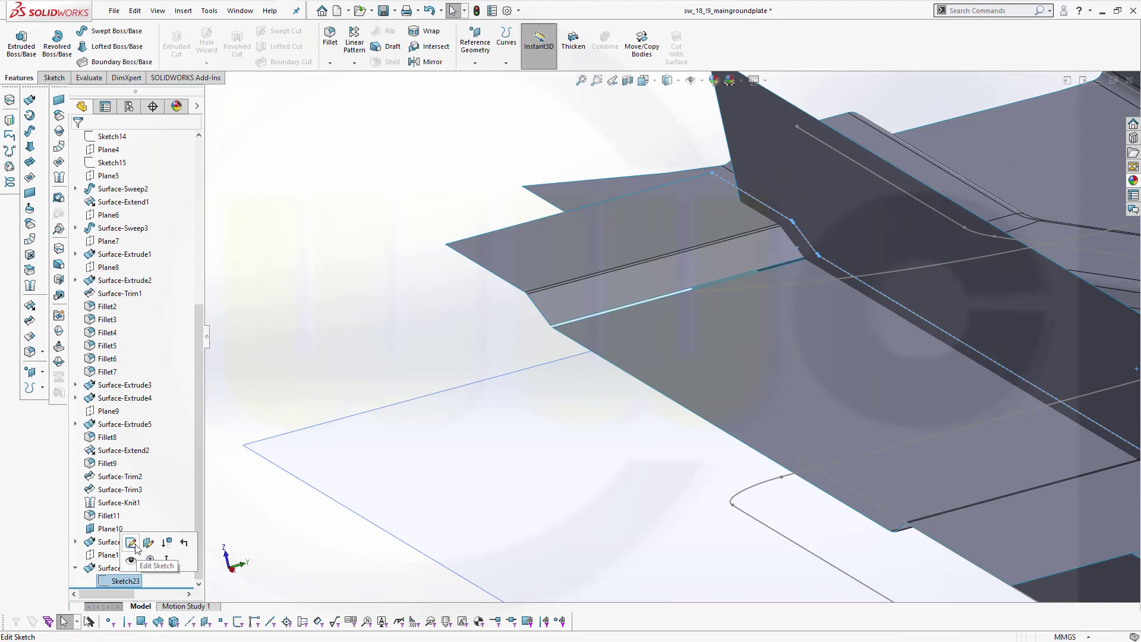
pyautogui.click(134, 546)
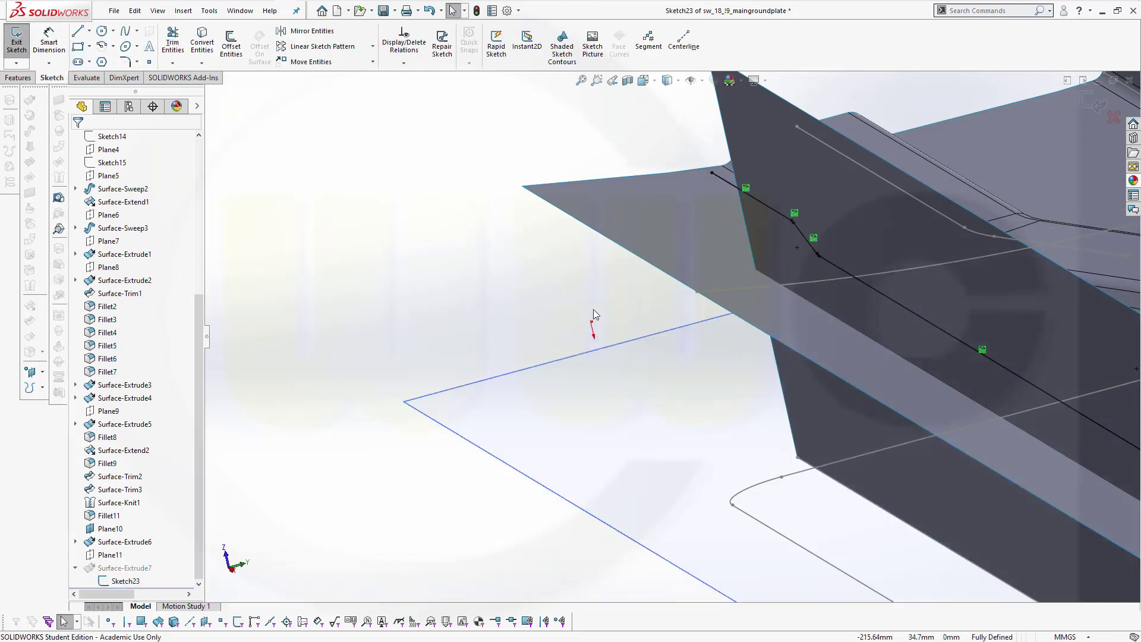
pyautogui.click(202, 43)
pyautogui.scroll(-3, 826, 226)
pyautogui.scroll(-5, 828, 256)
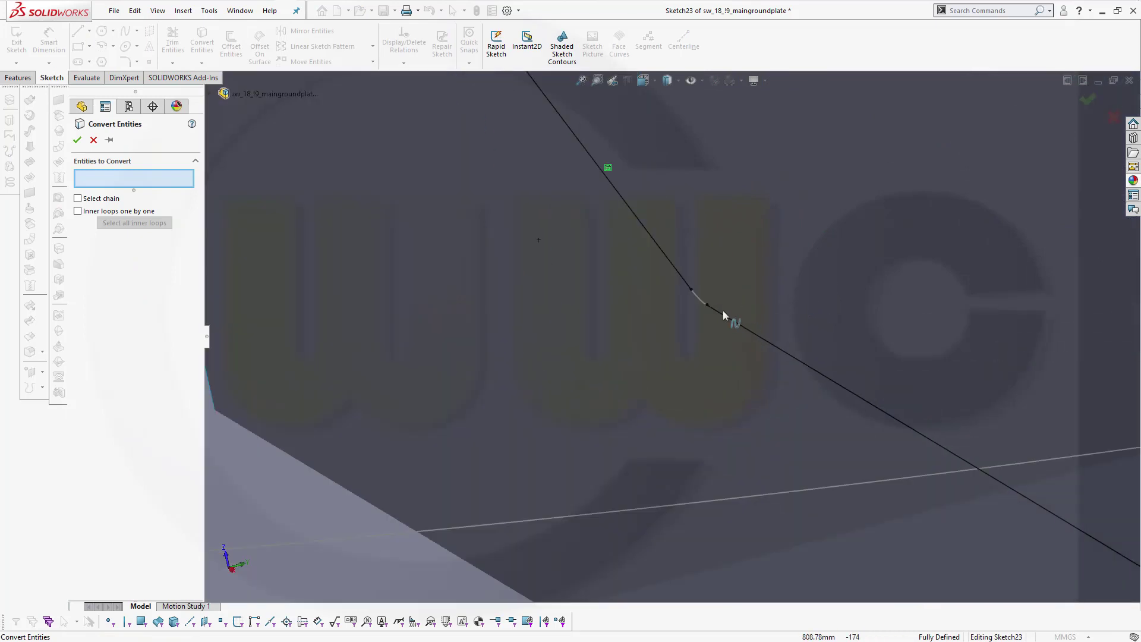
pyautogui.click(685, 301)
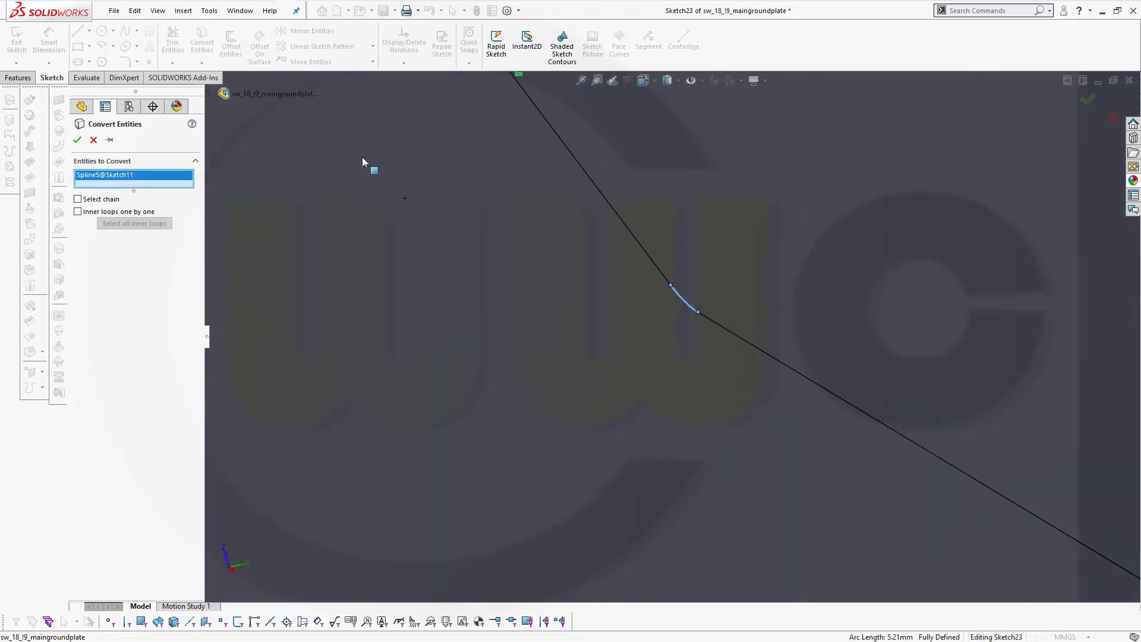
pyautogui.click(77, 140)
pyautogui.moveTo(521, 300); pyautogui.dragTo(651, 431, button='middle')
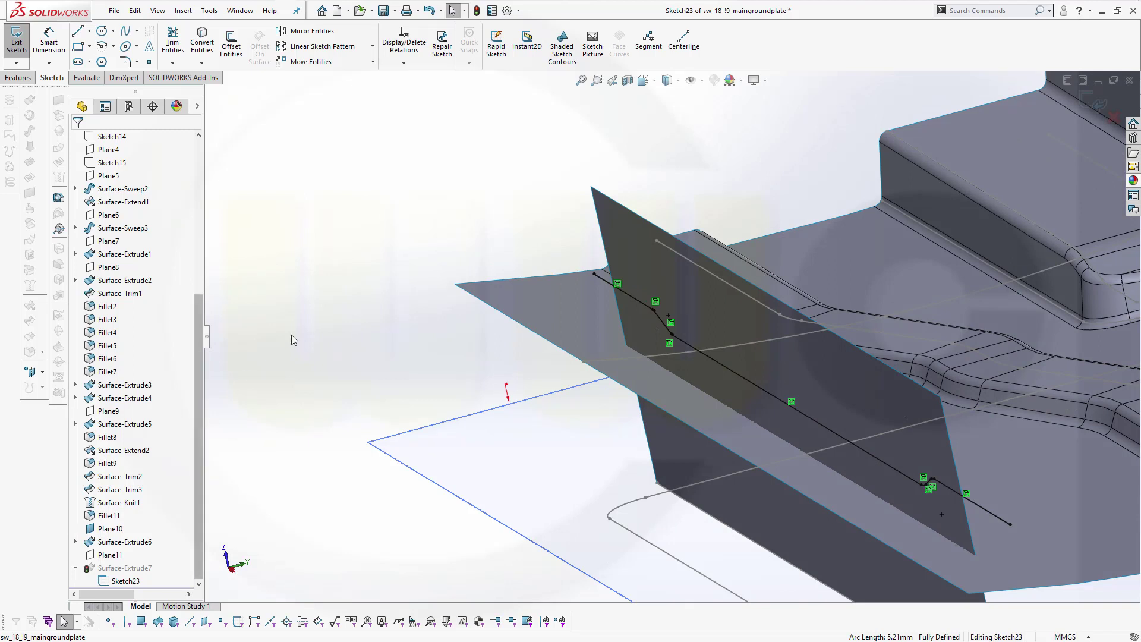
pyautogui.click(1104, 122)
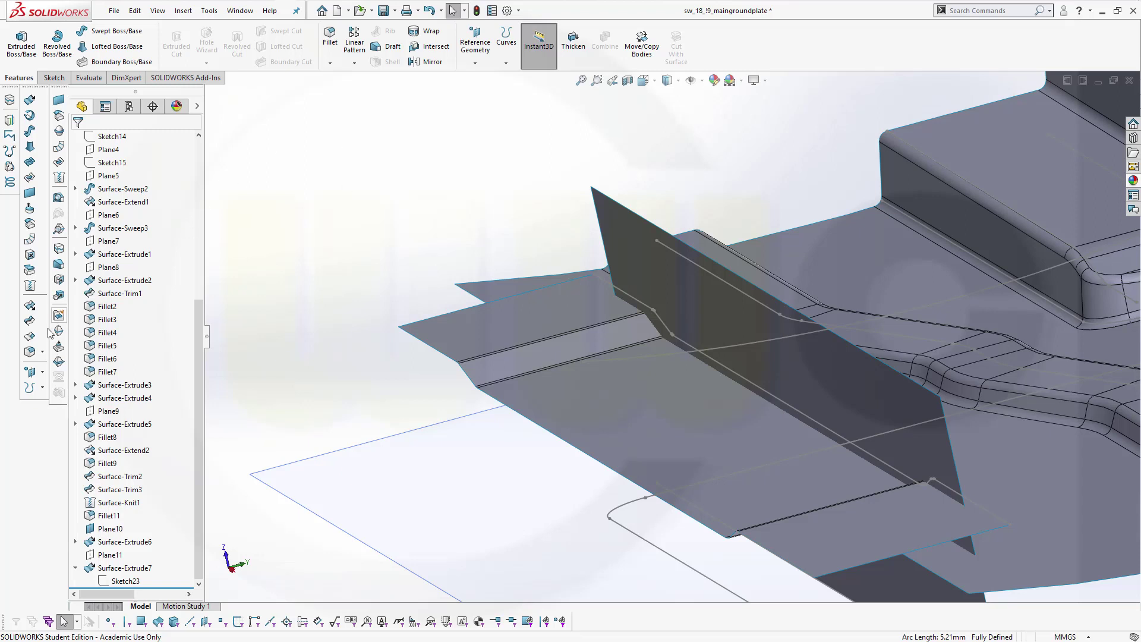
# - Trim Surface-Extrude6 with Surface-Extrude7 as the standard trim tool, removing the part above the stepped profile surface
pyautogui.click(30, 320)
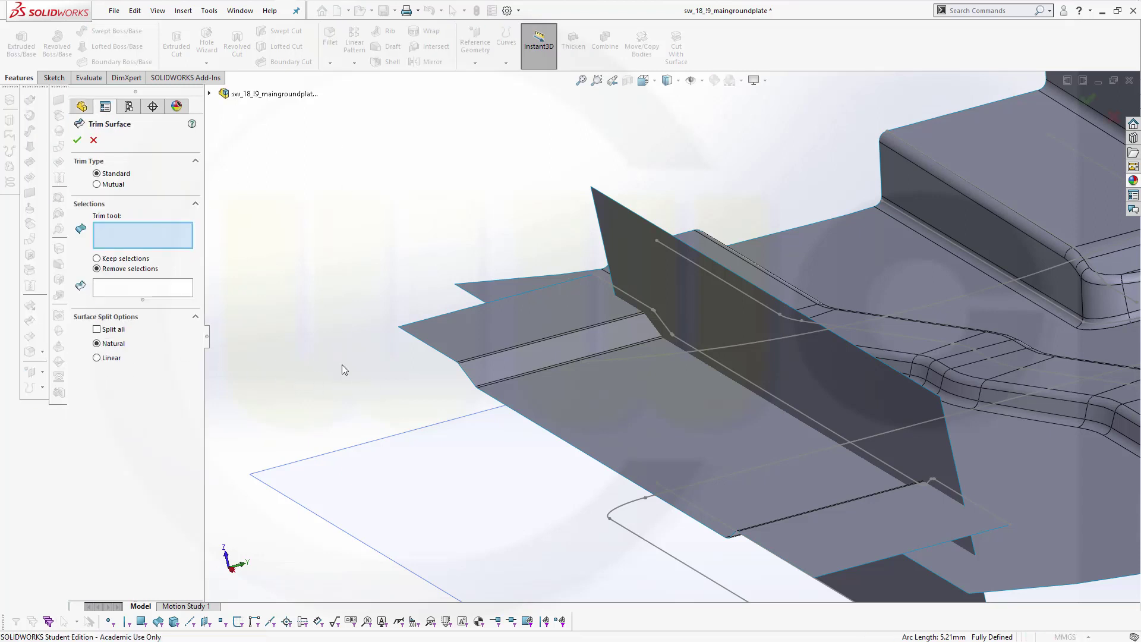
pyautogui.click(591, 401)
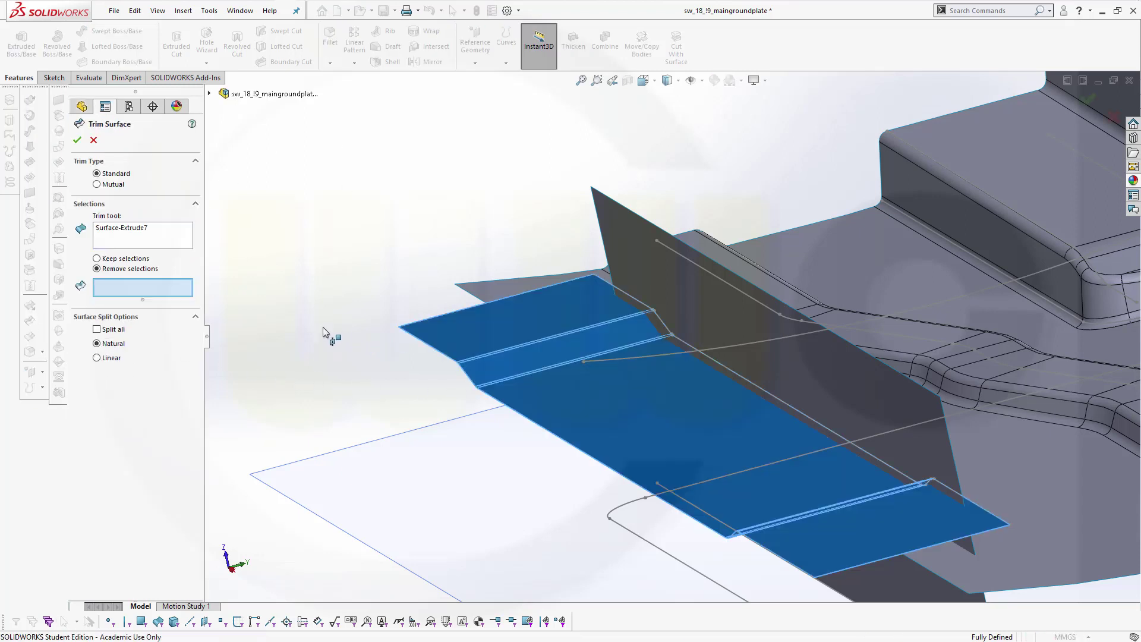
pyautogui.click(798, 334)
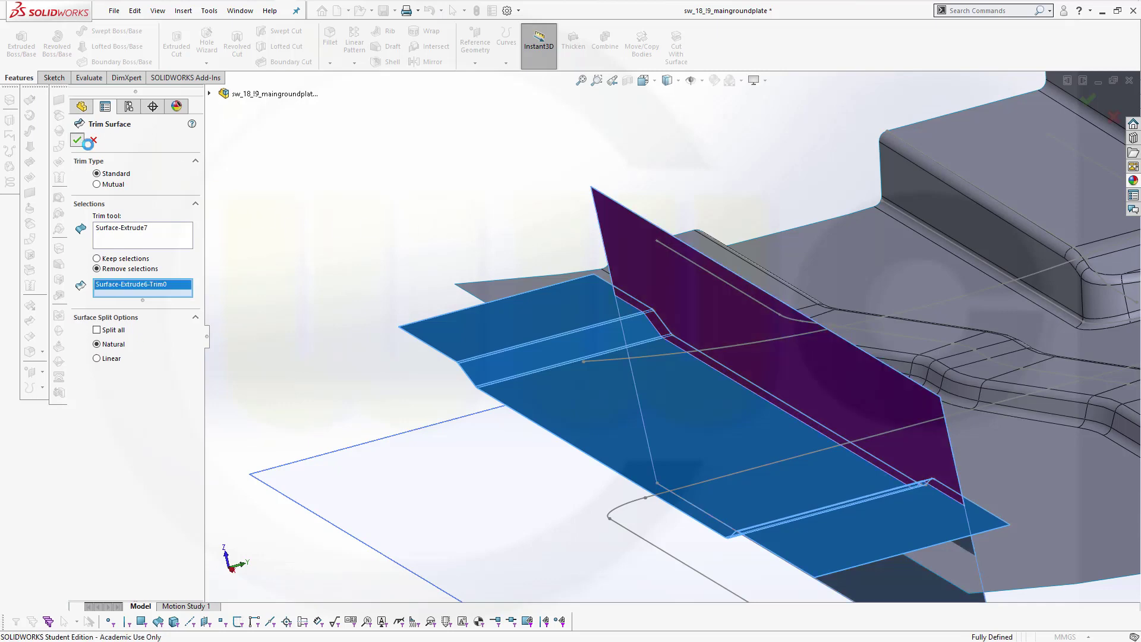
pyautogui.click(77, 140)
# - Hide the Surface-Extrude7 surface body used as the trim tool
pyautogui.moveTo(507, 298); pyautogui.dragTo(448, 365, button='middle')
pyautogui.scroll(1, 178, 225)
pyautogui.scroll(6, 178, 225)
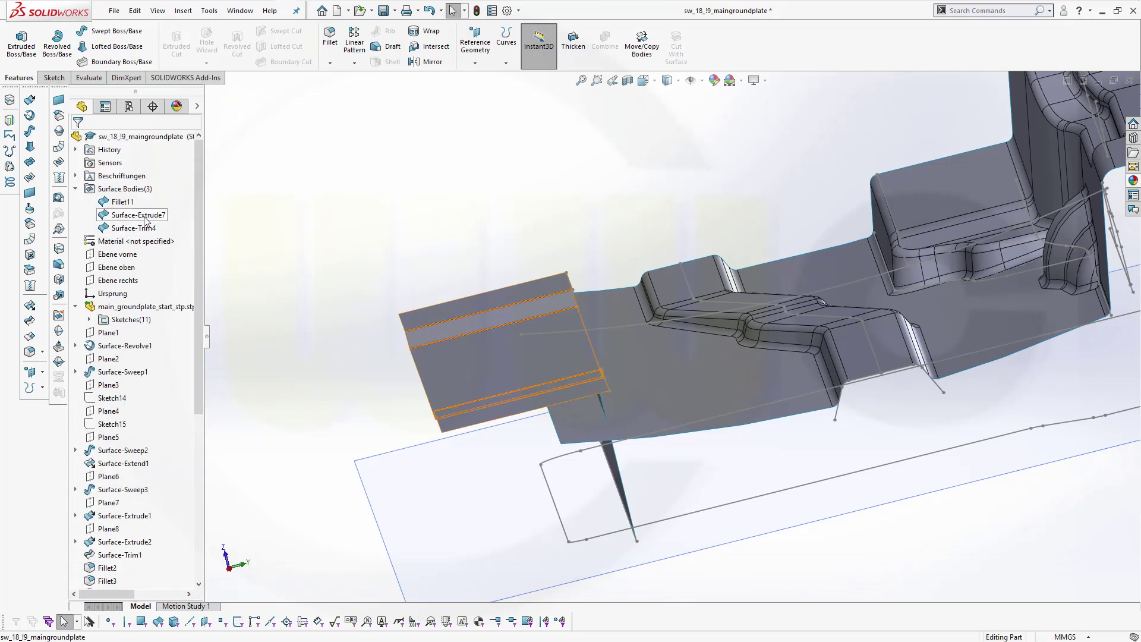
pyautogui.click(146, 215)
pyautogui.click(157, 201)
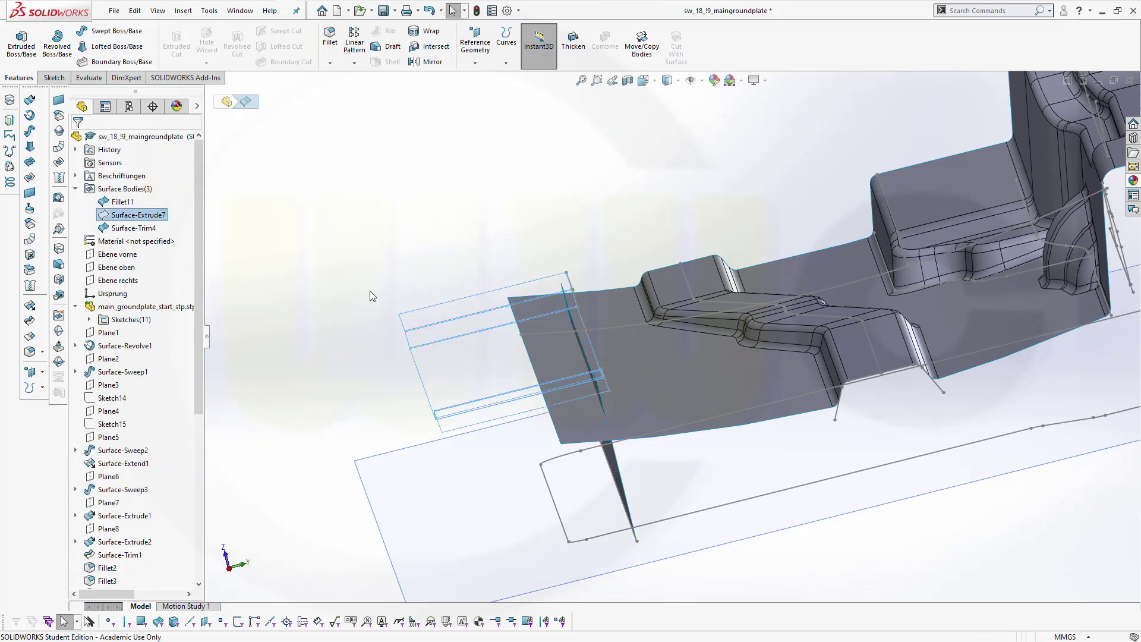
pyautogui.moveTo(505, 376); pyautogui.dragTo(395, 252, button='middle')
pyautogui.click(387, 233)
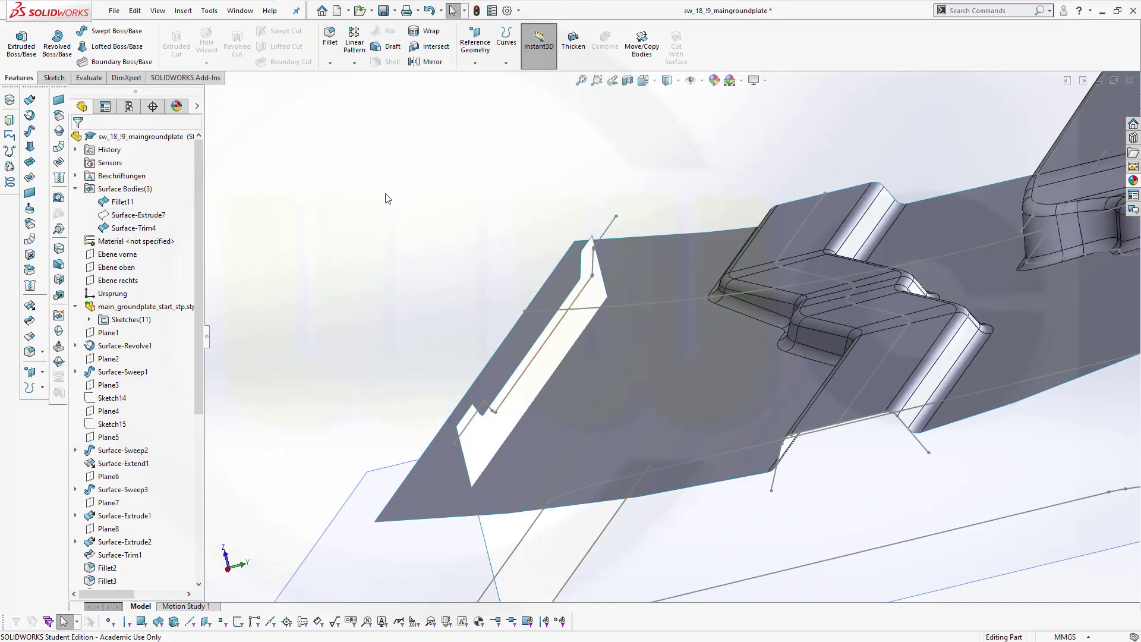
# - Add a symmetric 10 mm face fillet between the trimmed front side surface and the groundplate's floor face
pyautogui.click(329, 38)
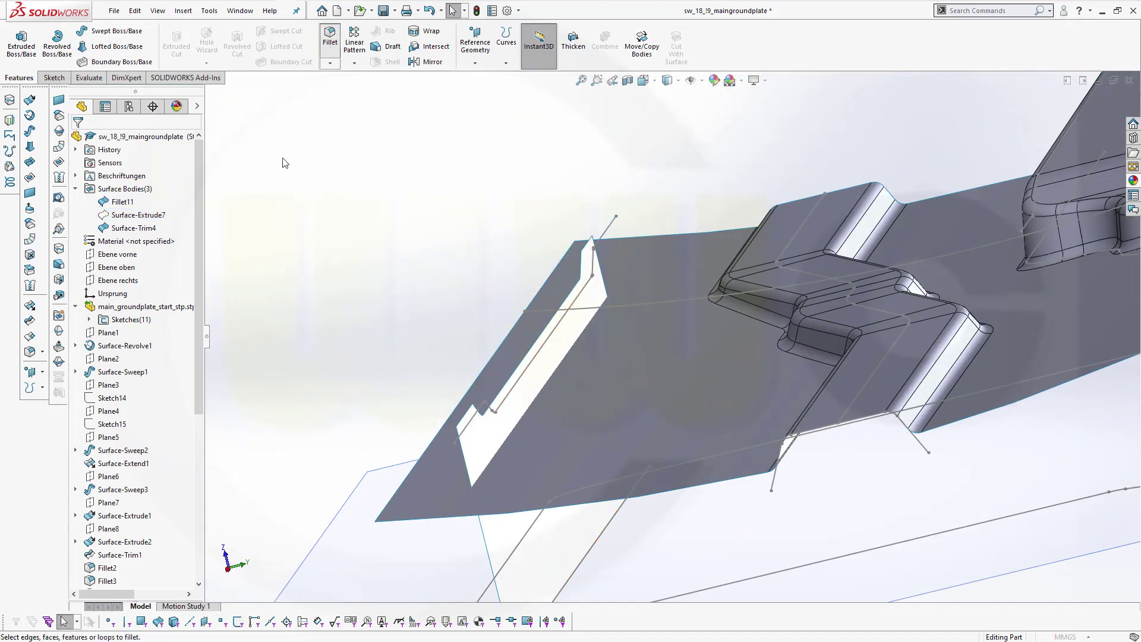
pyautogui.click(135, 196)
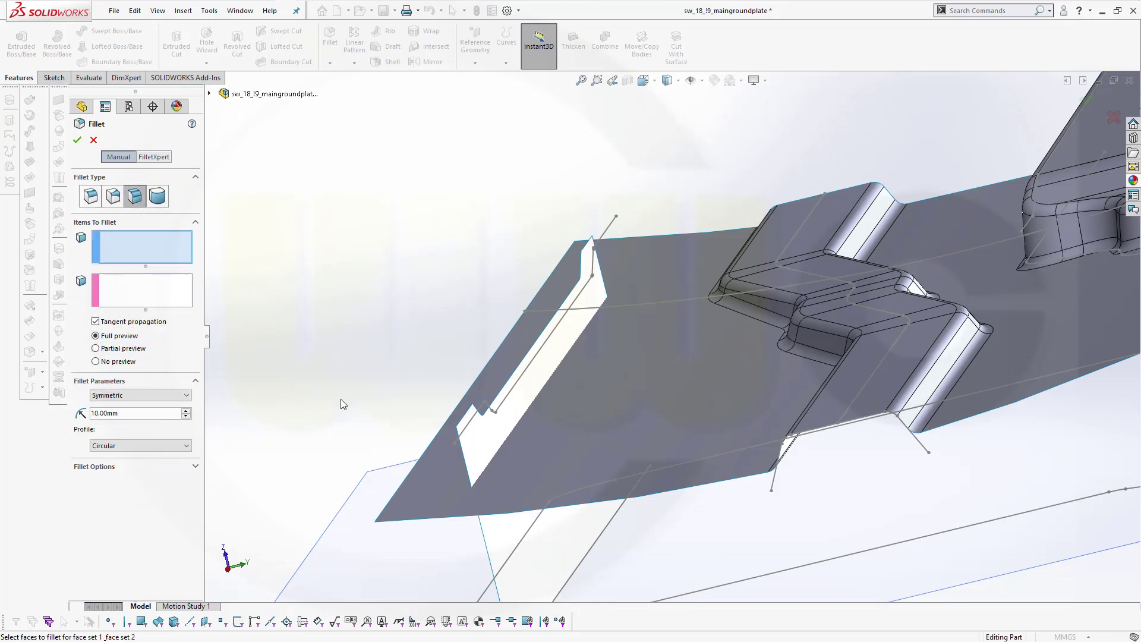
pyautogui.click(484, 434)
pyautogui.click(159, 301)
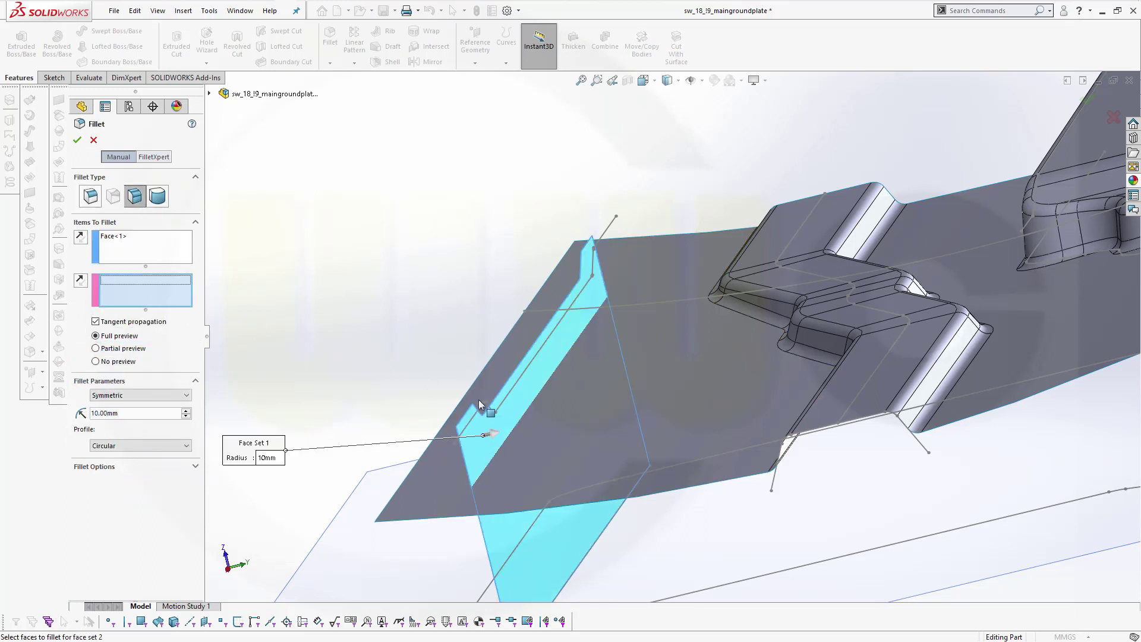
pyautogui.click(583, 433)
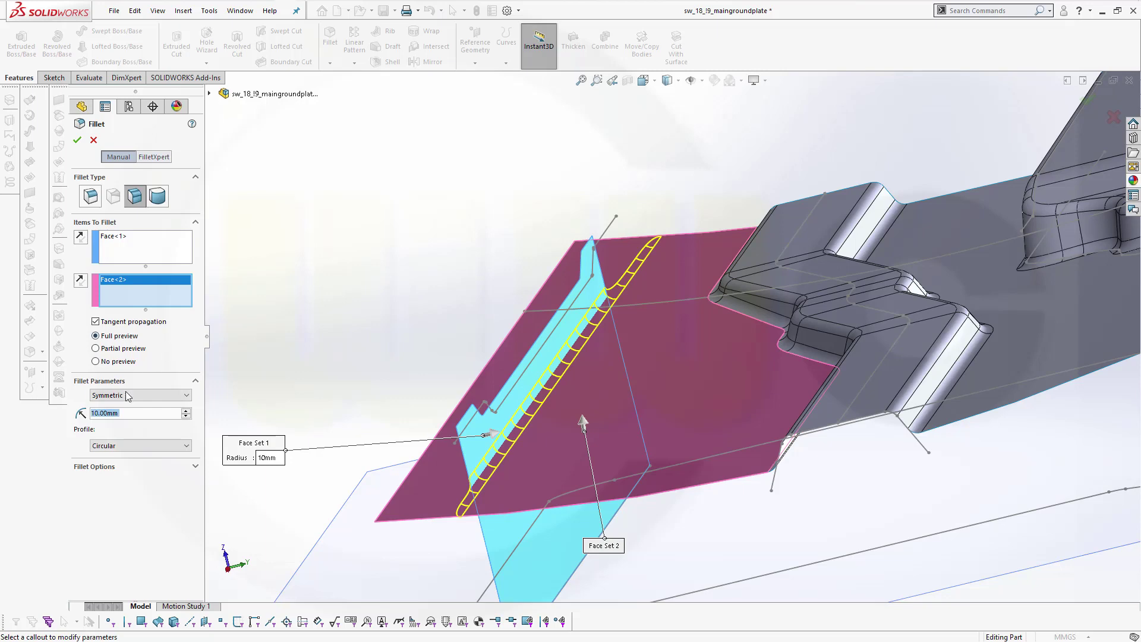
pyautogui.click(77, 140)
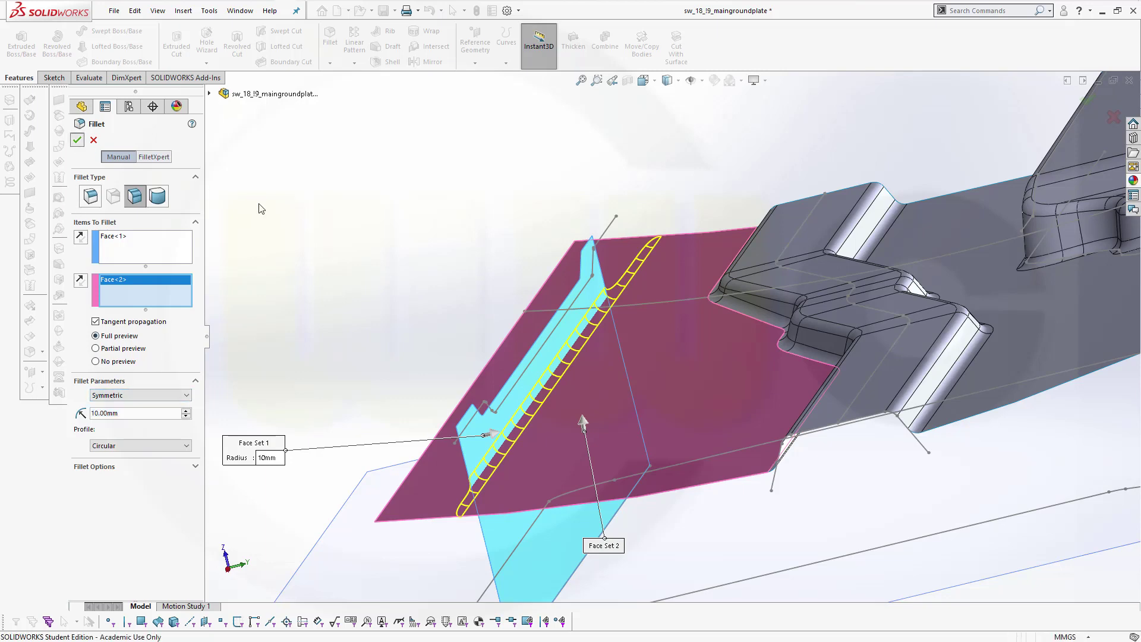
# - Start a sketch on Plane10 and select Spline12, Spline13, Spline14 and Spline11 of Sketch3 and Spline8 of Sketch1 for Convert Entities
pyautogui.moveTo(692, 432); pyautogui.dragTo(738, 416, button='middle')
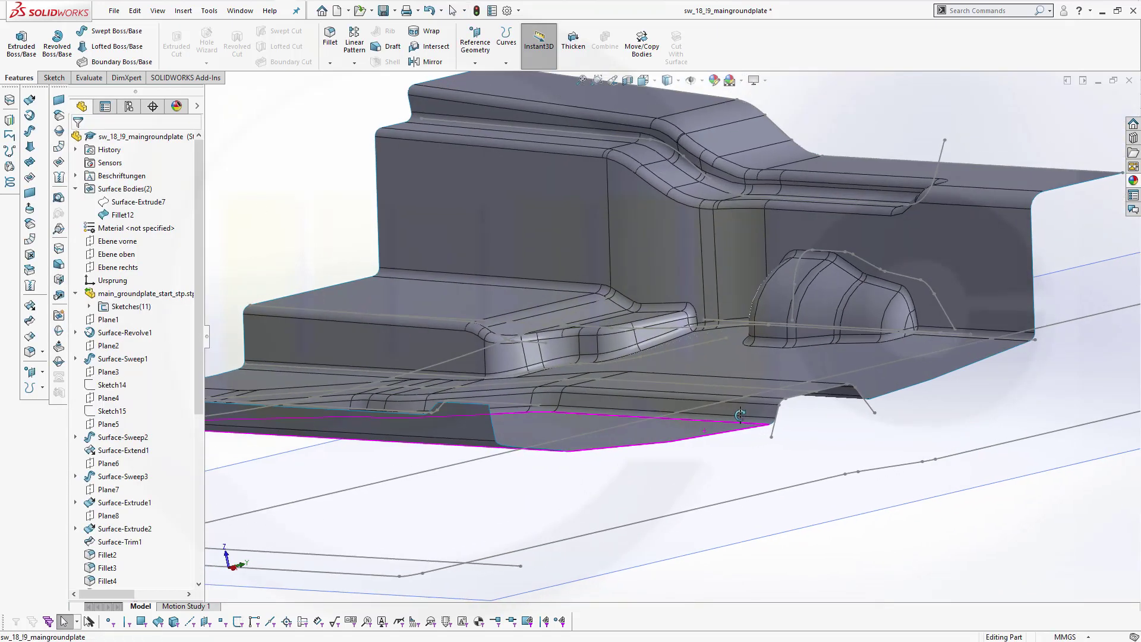
pyautogui.scroll(4, 683, 461)
pyautogui.moveTo(674, 461); pyautogui.dragTo(654, 497, button='middle')
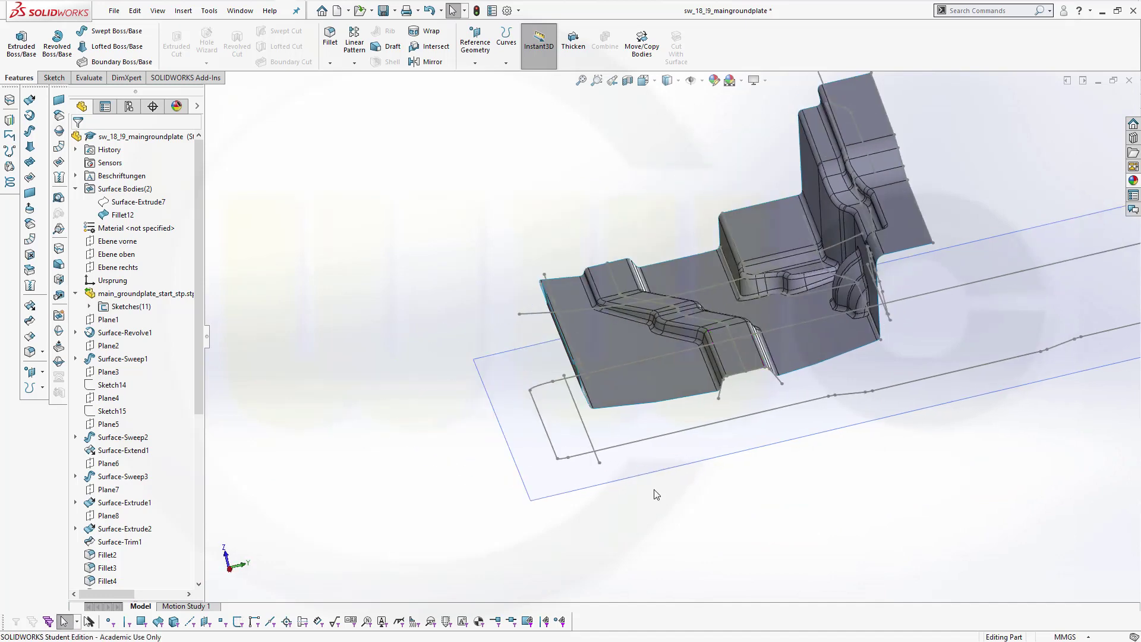
pyautogui.click(637, 482)
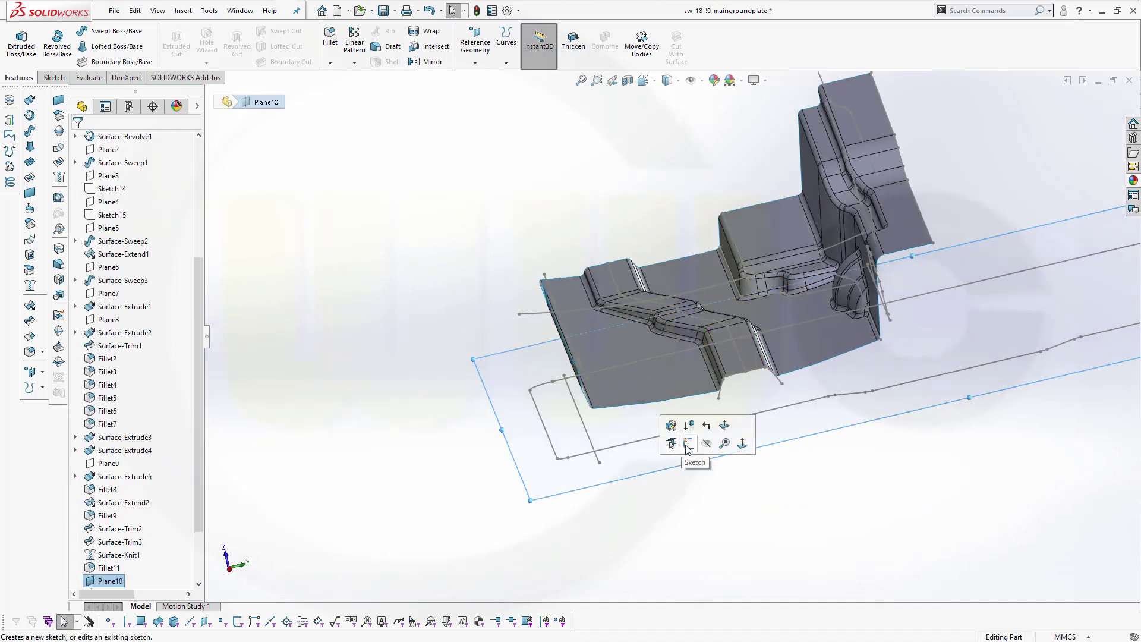
pyautogui.click(687, 443)
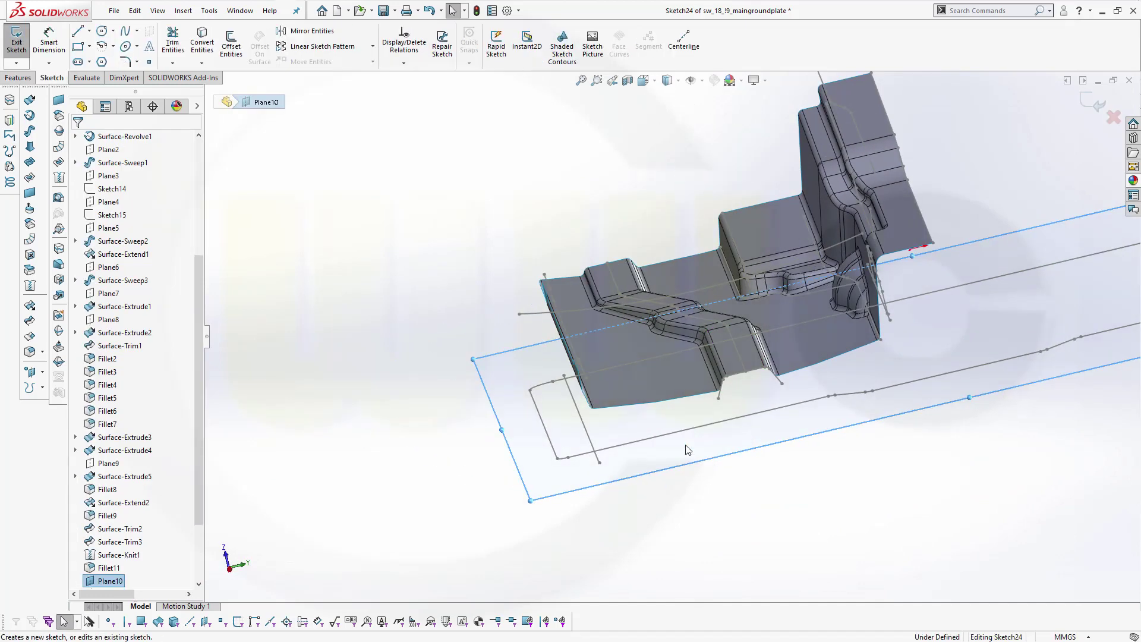
pyautogui.click(202, 41)
pyautogui.click(548, 436)
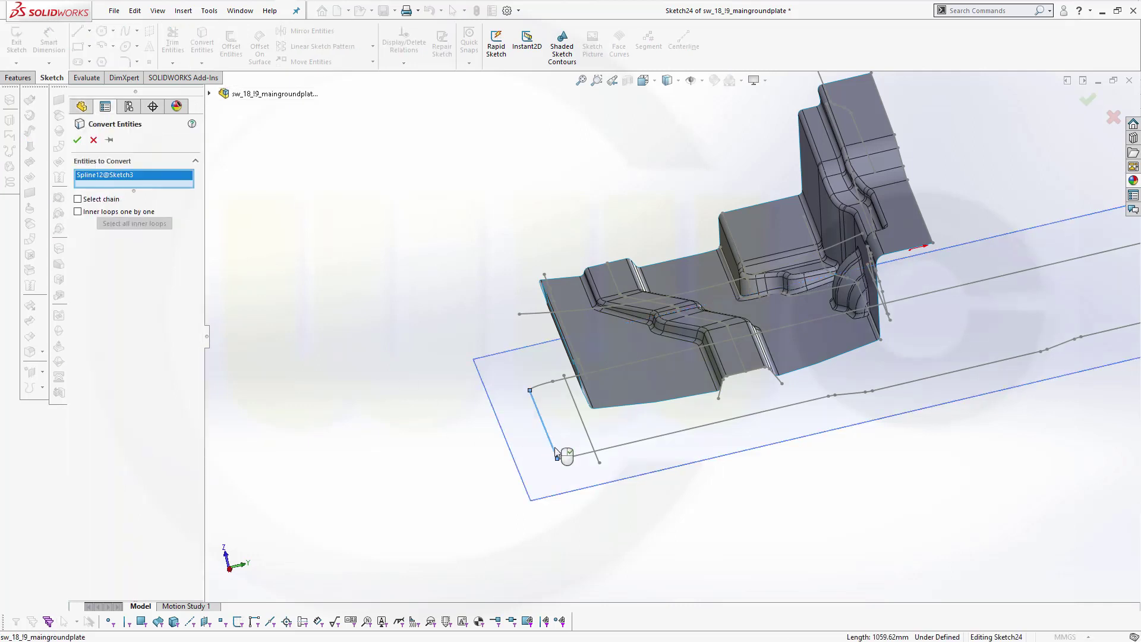
pyautogui.moveTo(554, 447); pyautogui.dragTo(565, 471, button='middle')
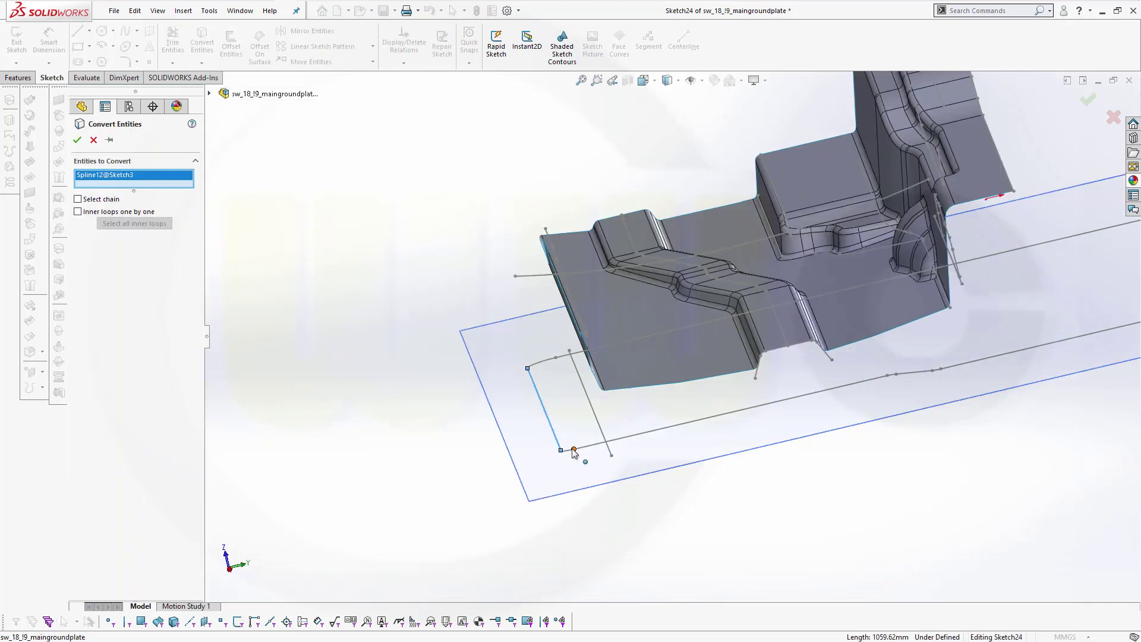
pyautogui.click(567, 451)
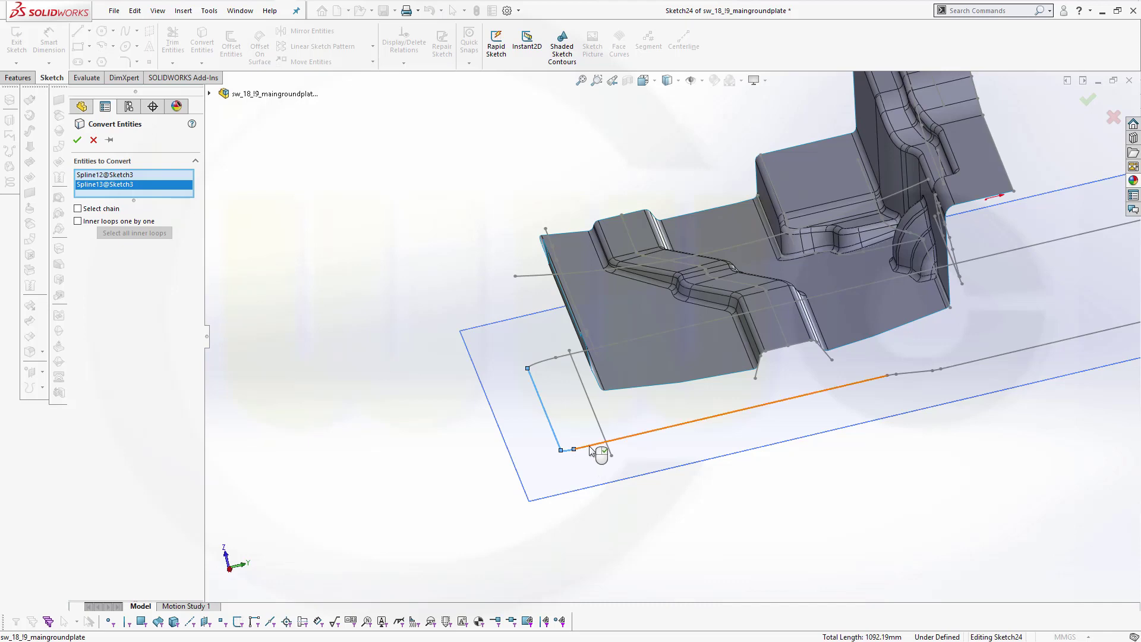
pyautogui.click(595, 446)
pyautogui.click(534, 363)
pyautogui.scroll(-5, 540, 371)
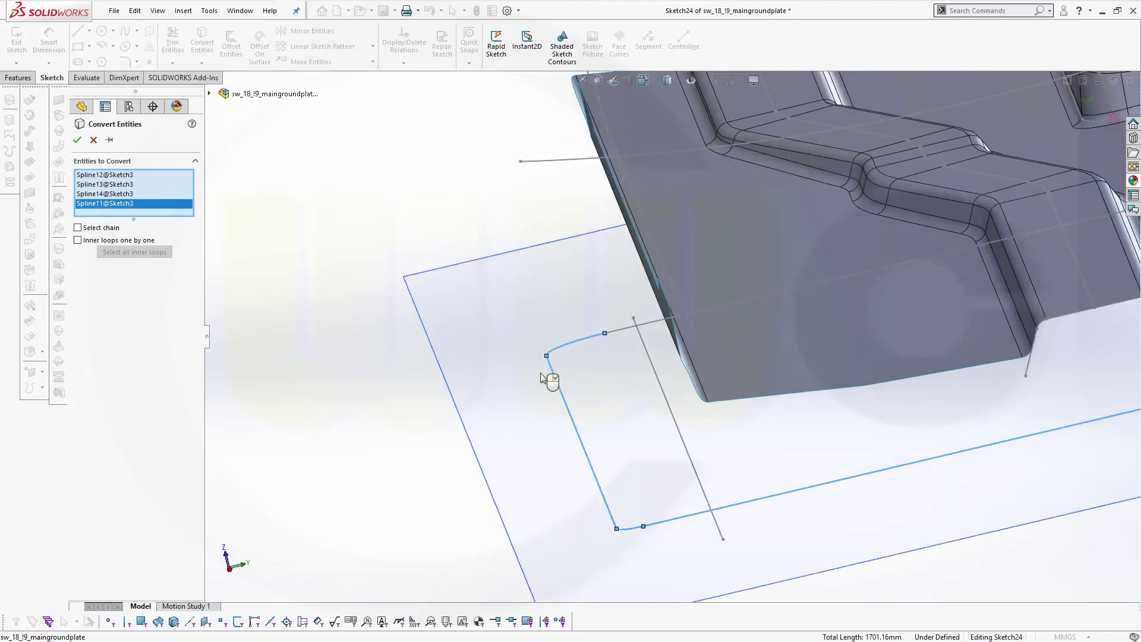
pyautogui.click(660, 316)
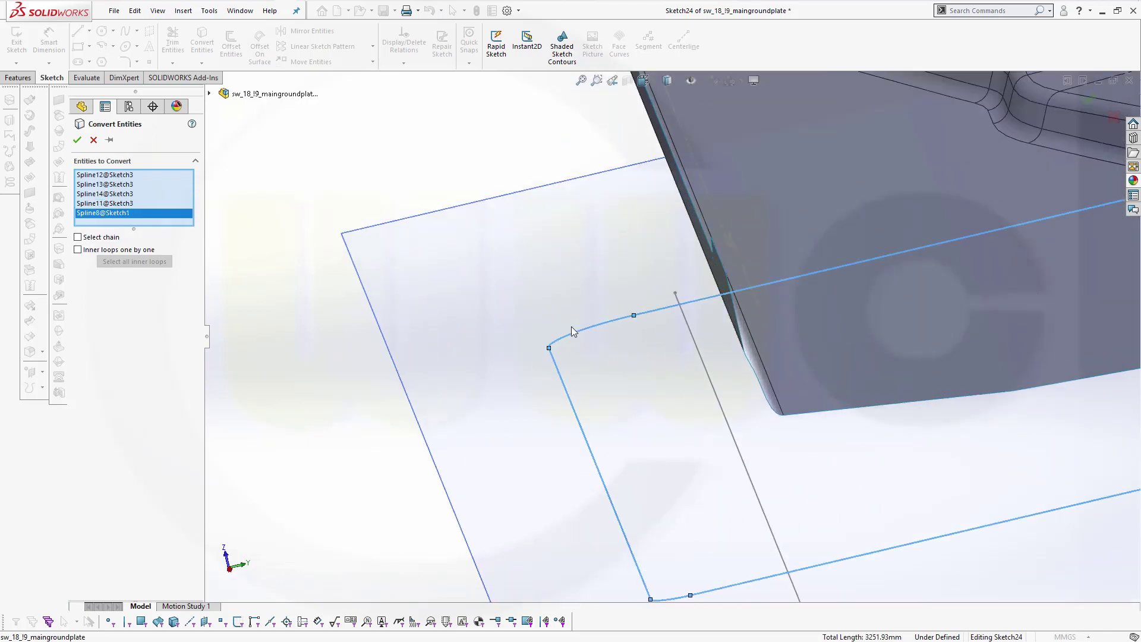
# - Add Spline1 of Sketch3 to the entities to convert, plus the adjoining outer outline using chain selection
pyautogui.scroll(-3, 569, 404)
pyautogui.scroll(3, 704, 433)
pyautogui.scroll(6, 704, 433)
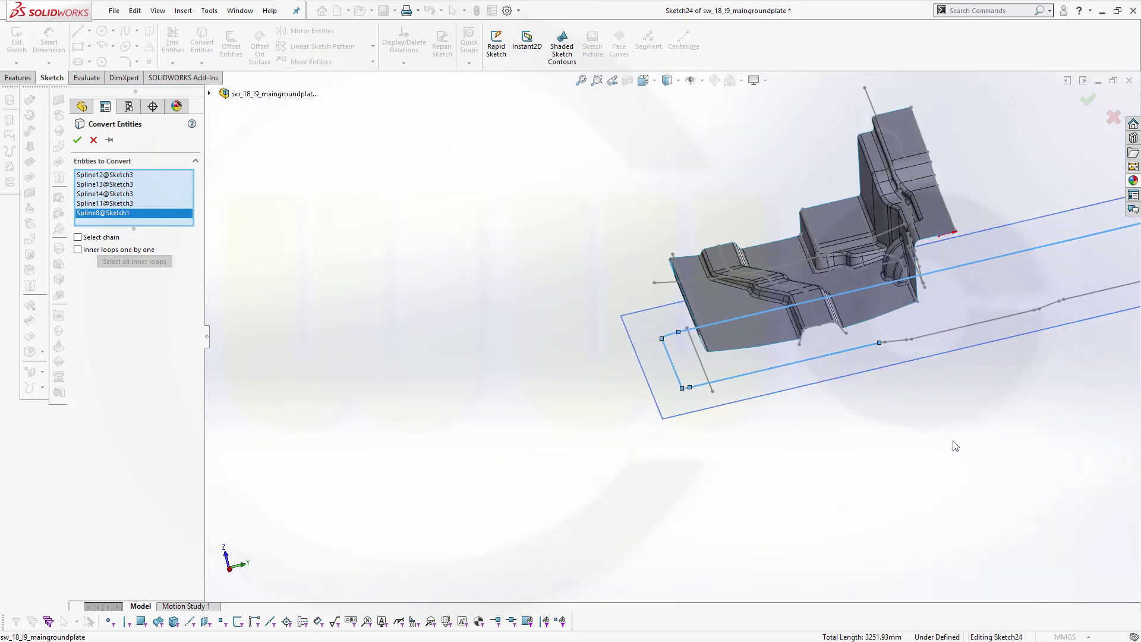
pyautogui.scroll(-8, 832, 351)
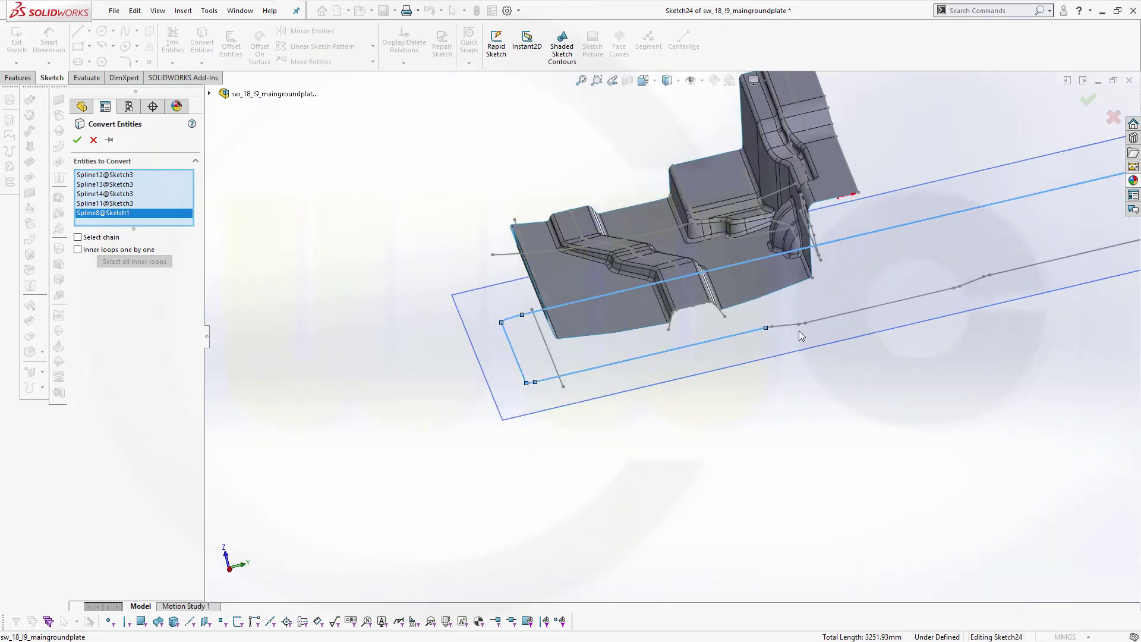
pyautogui.click(739, 332)
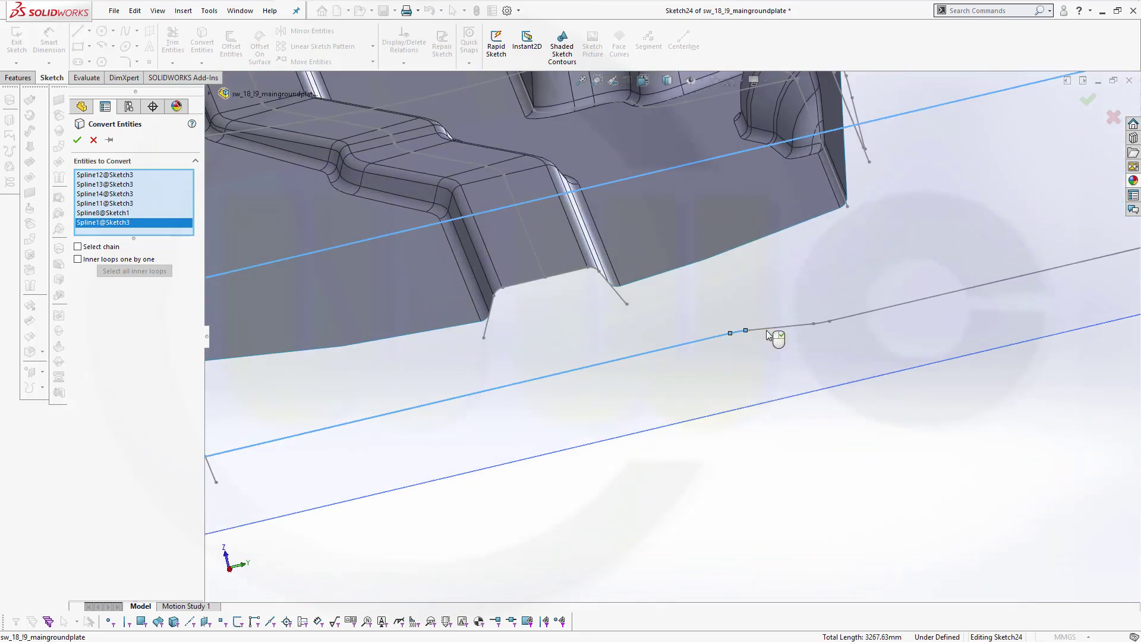
pyautogui.click(78, 247)
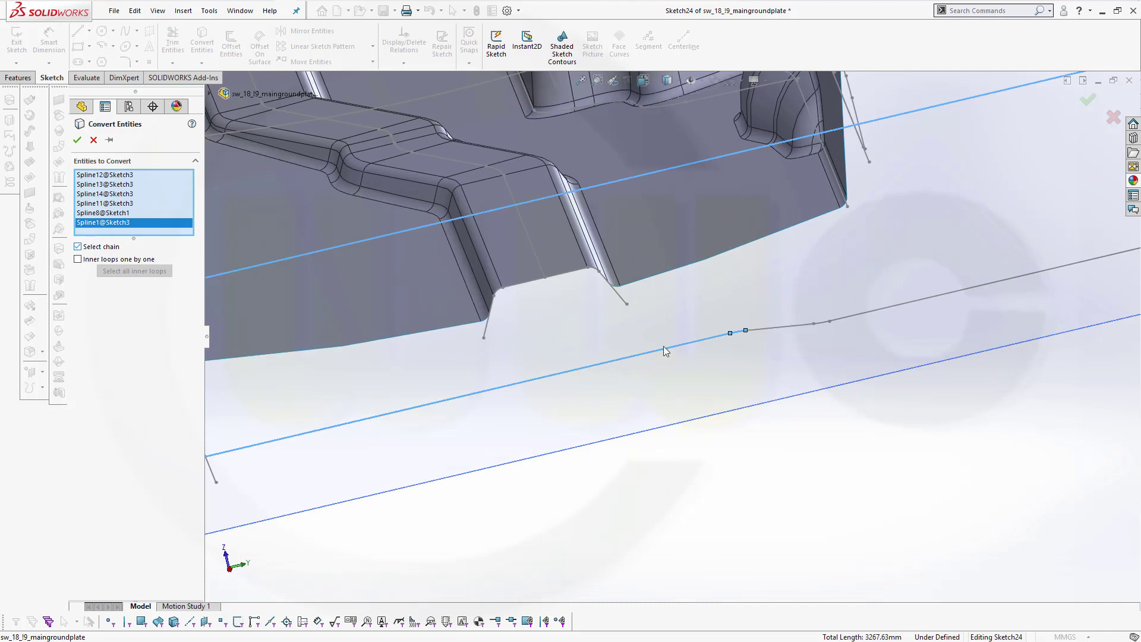
pyautogui.click(772, 331)
# - Add the far end line and its remaining corner curve to close the outline, convert all entities, and finish the sketch
pyautogui.scroll(-2, 819, 334)
pyautogui.scroll(5, 849, 333)
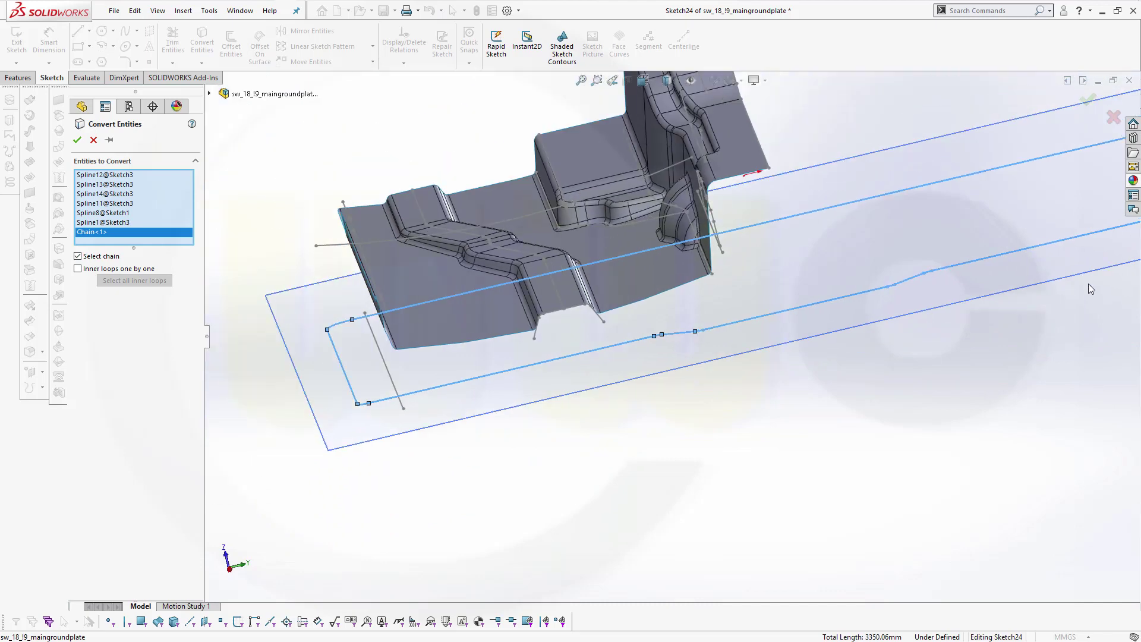
pyautogui.scroll(-5, 1058, 255)
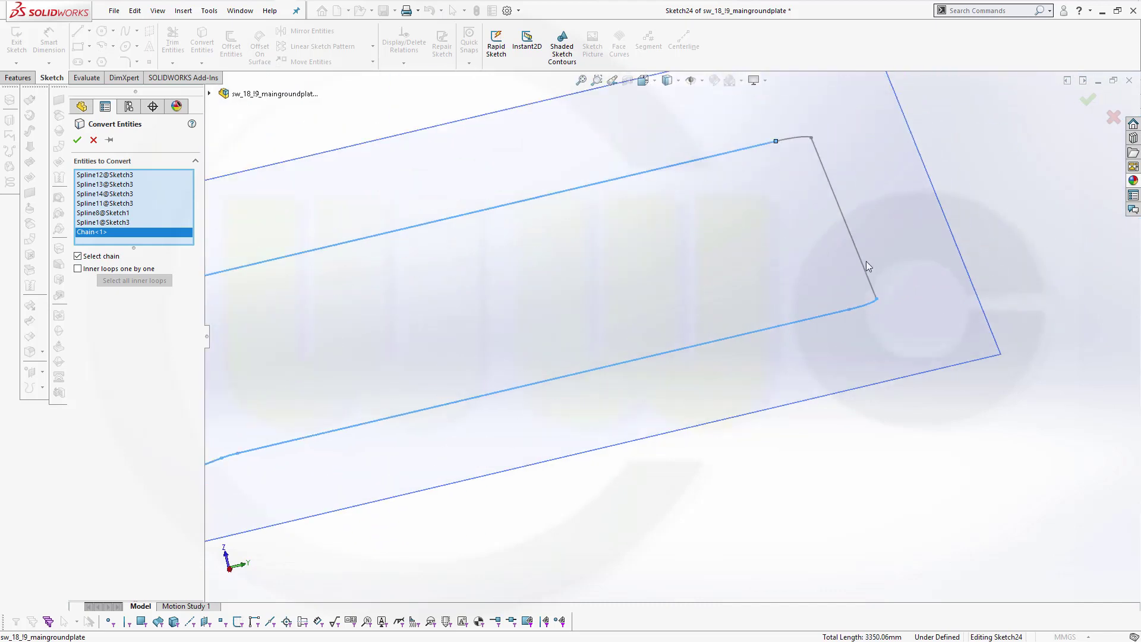
pyautogui.scroll(-1, 861, 273)
pyautogui.click(860, 278)
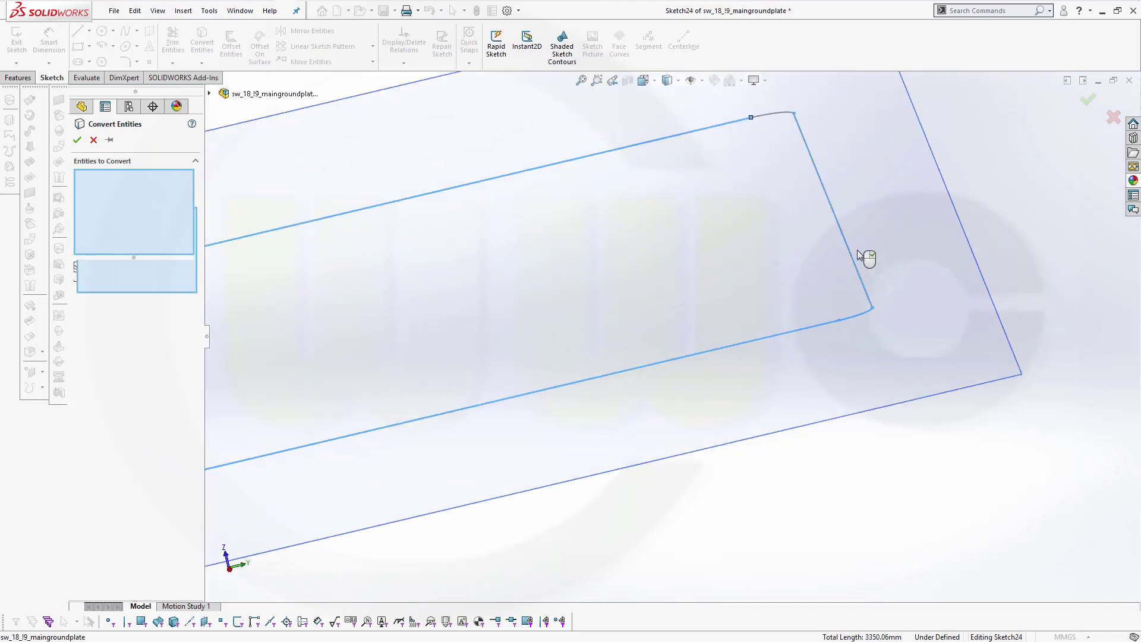
pyautogui.click(773, 113)
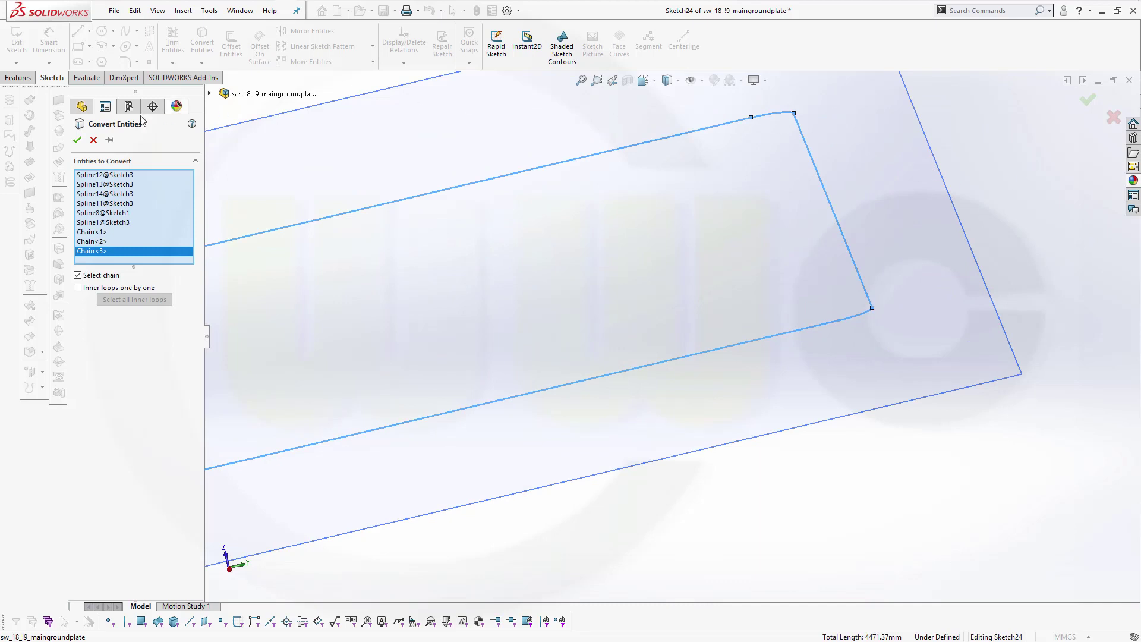
pyautogui.click(77, 140)
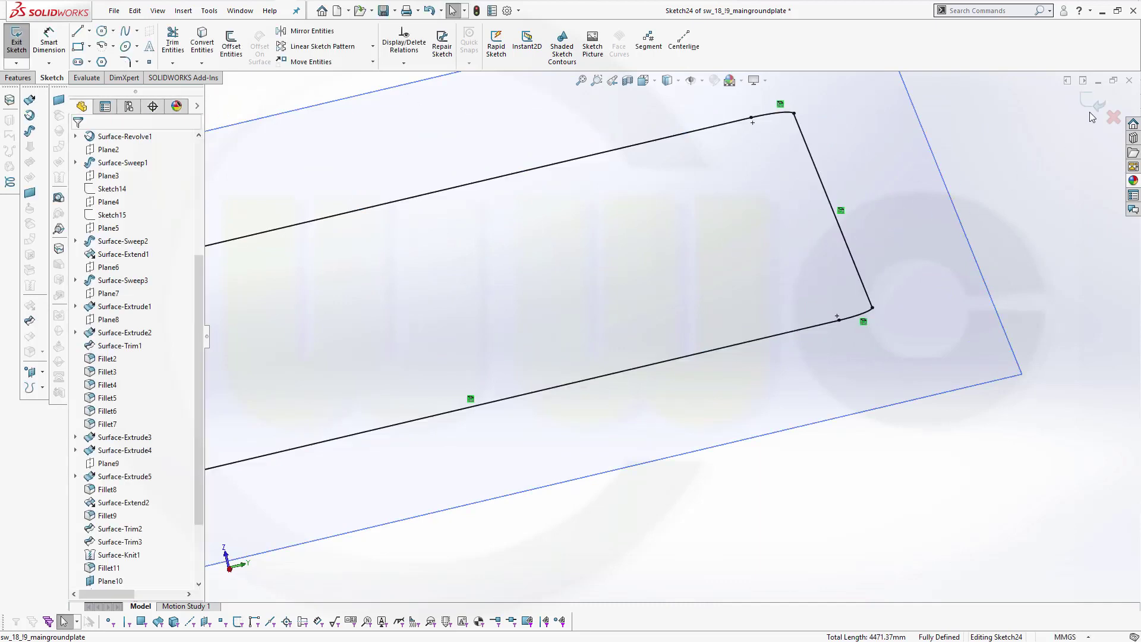
pyautogui.click(1095, 107)
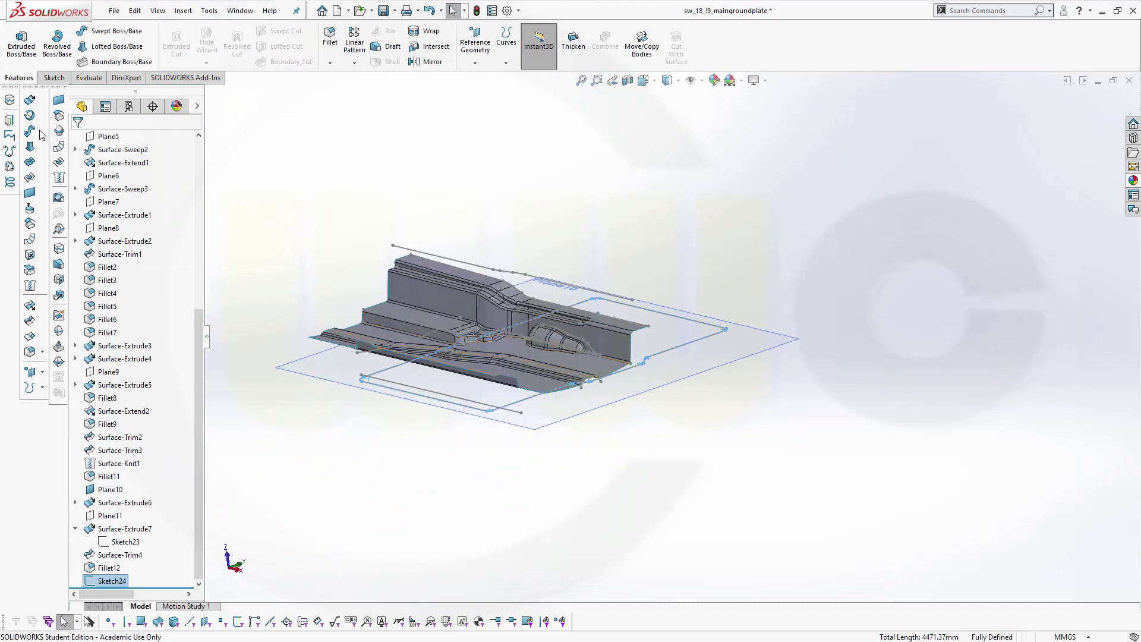
# - Extrude the converted outline sketch as a surface with a blind depth of 500 mm
pyautogui.click(29, 100)
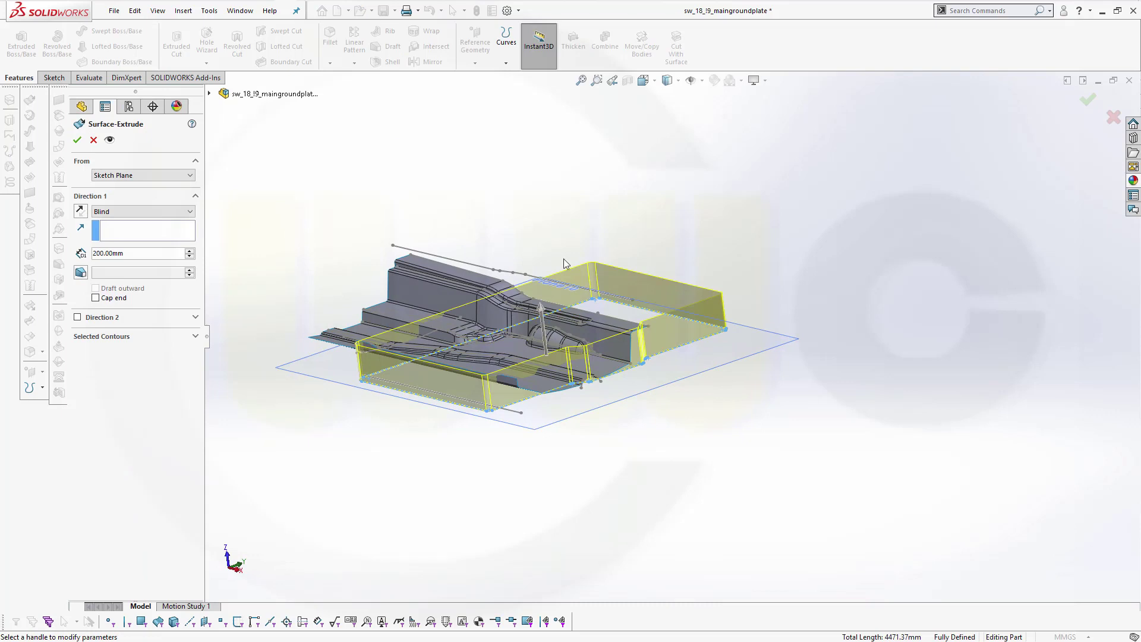
pyautogui.click(534, 298)
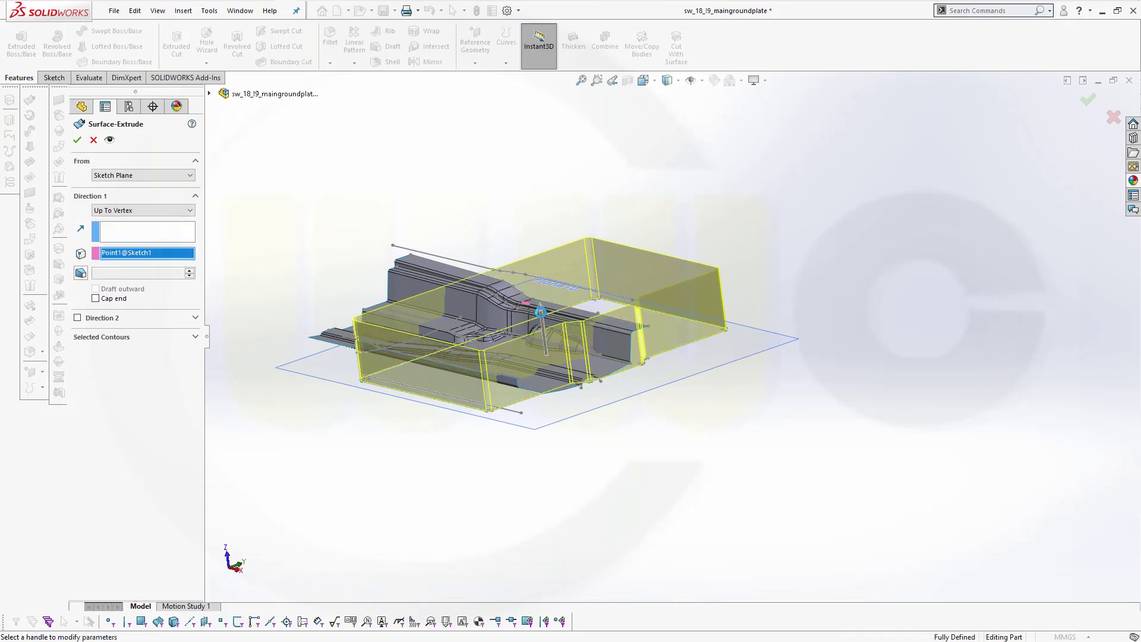
pyautogui.click(509, 243)
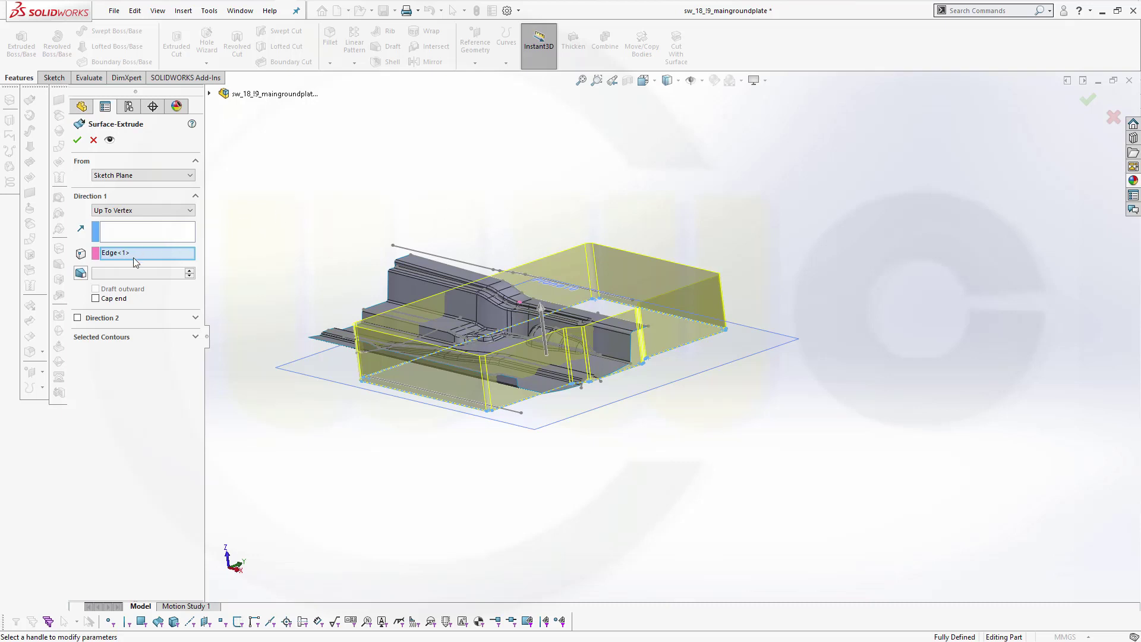
pyautogui.click(189, 211)
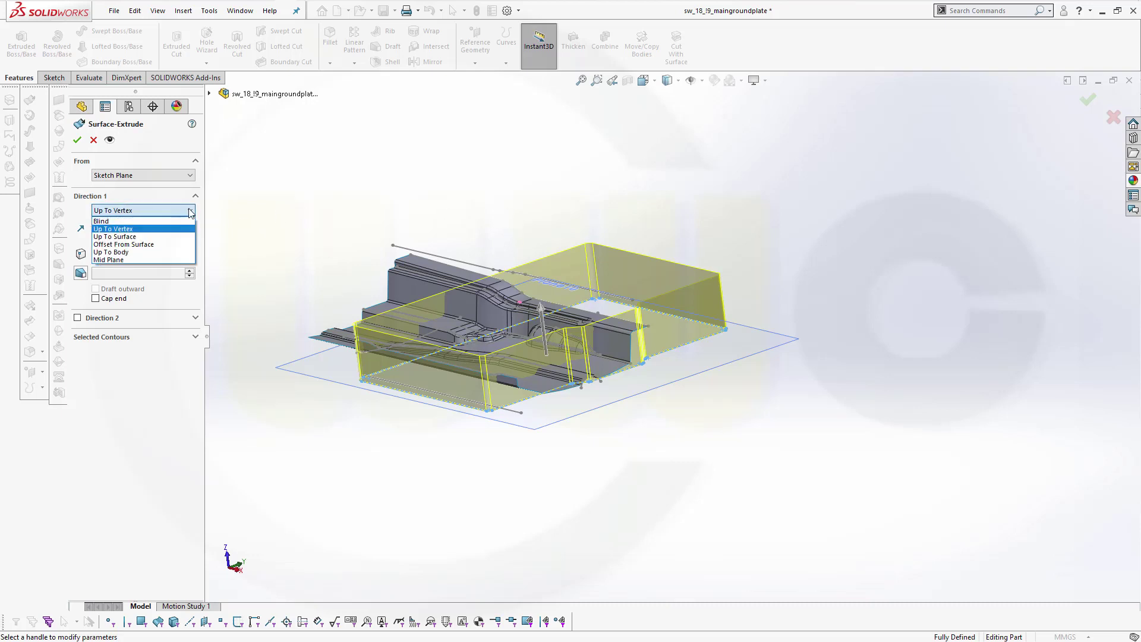
pyautogui.click(119, 221)
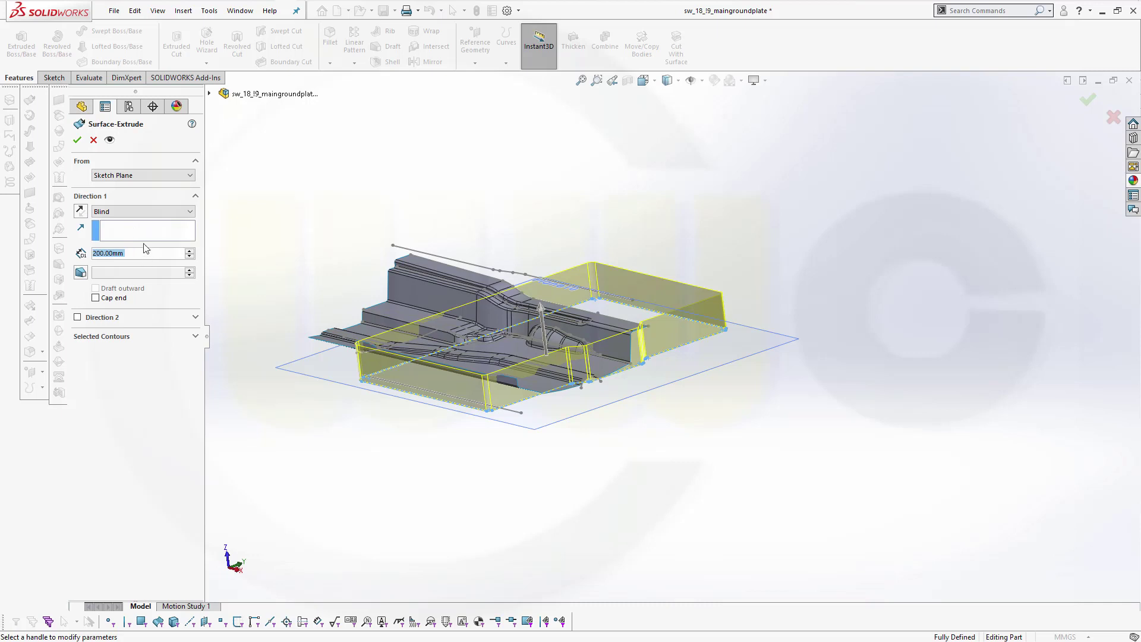
pyautogui.write('50')
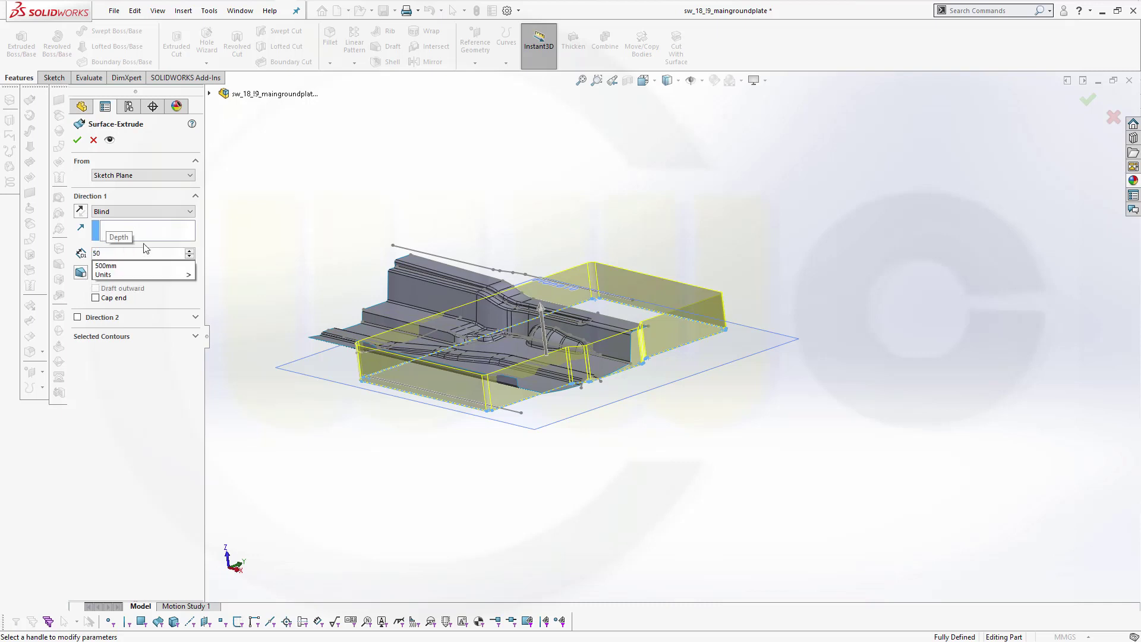
pyautogui.write('0')
pyautogui.press('Return')
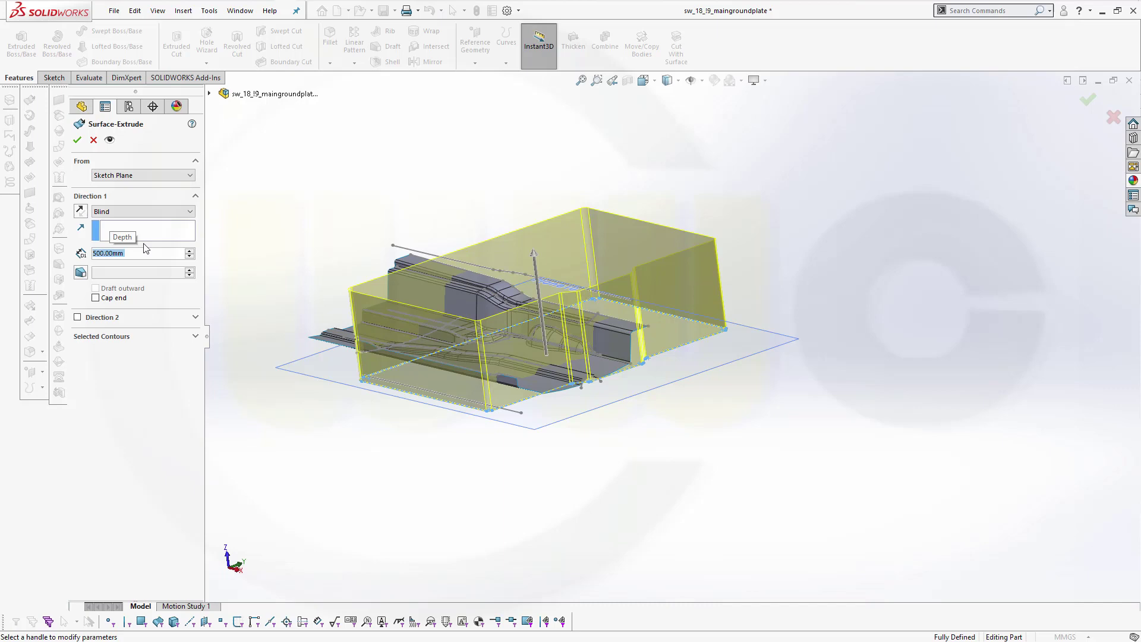
pyautogui.click(77, 141)
# - Trim the groundplate with a standard trim, using the extruded outline surface as trim tool and removing the portions outside it at both ends
pyautogui.moveTo(349, 194)
pyautogui.mouseDown(button='middle')
pyautogui.moveTo(364, 219)
pyautogui.moveTo(289, 262)
pyautogui.moveTo(349, 211)
pyautogui.mouseUp(button='middle')
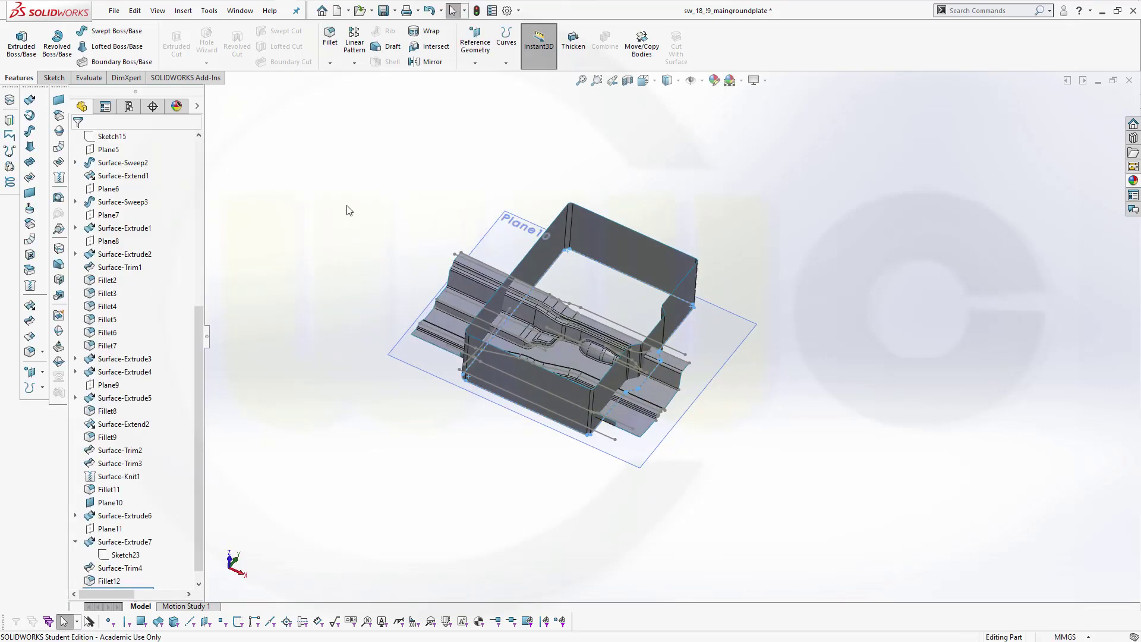
pyautogui.click(29, 321)
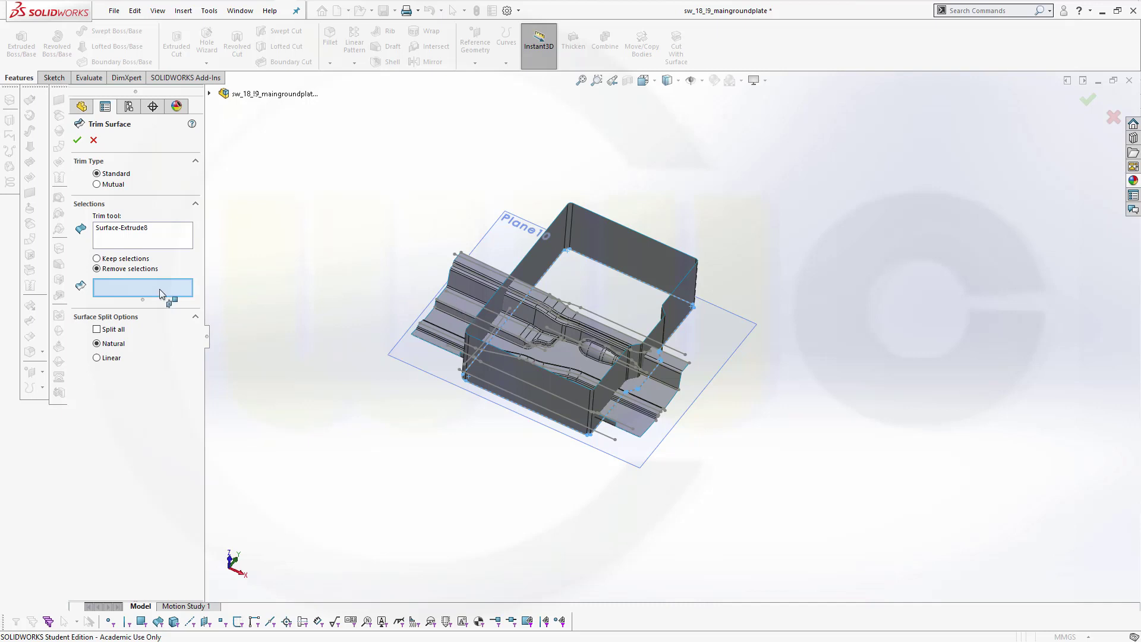
pyautogui.click(463, 311)
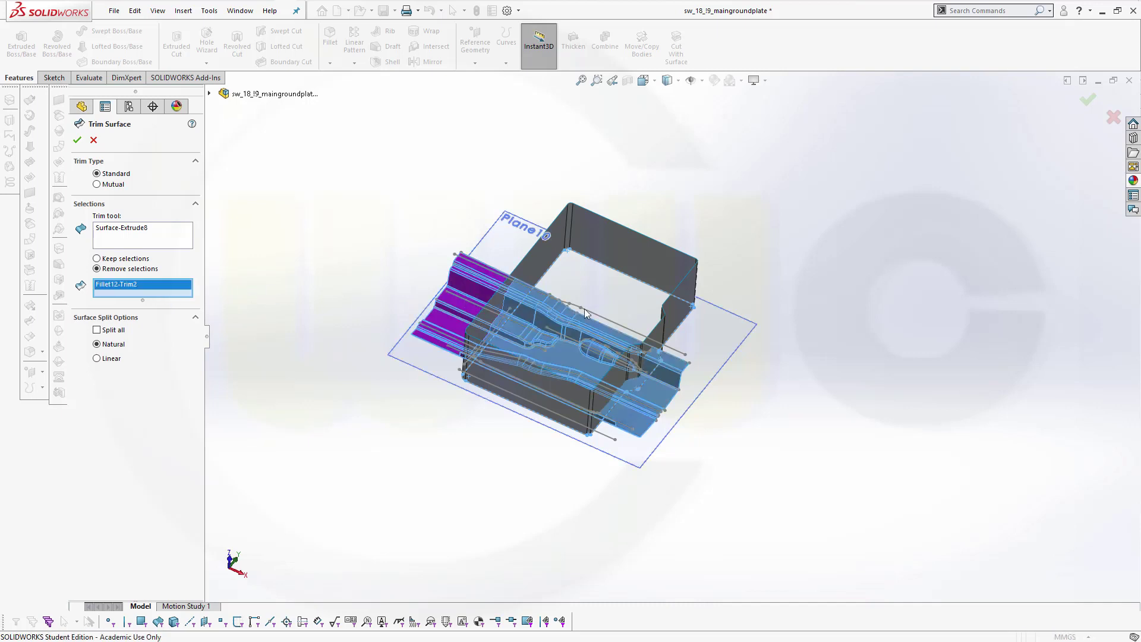
pyautogui.click(660, 389)
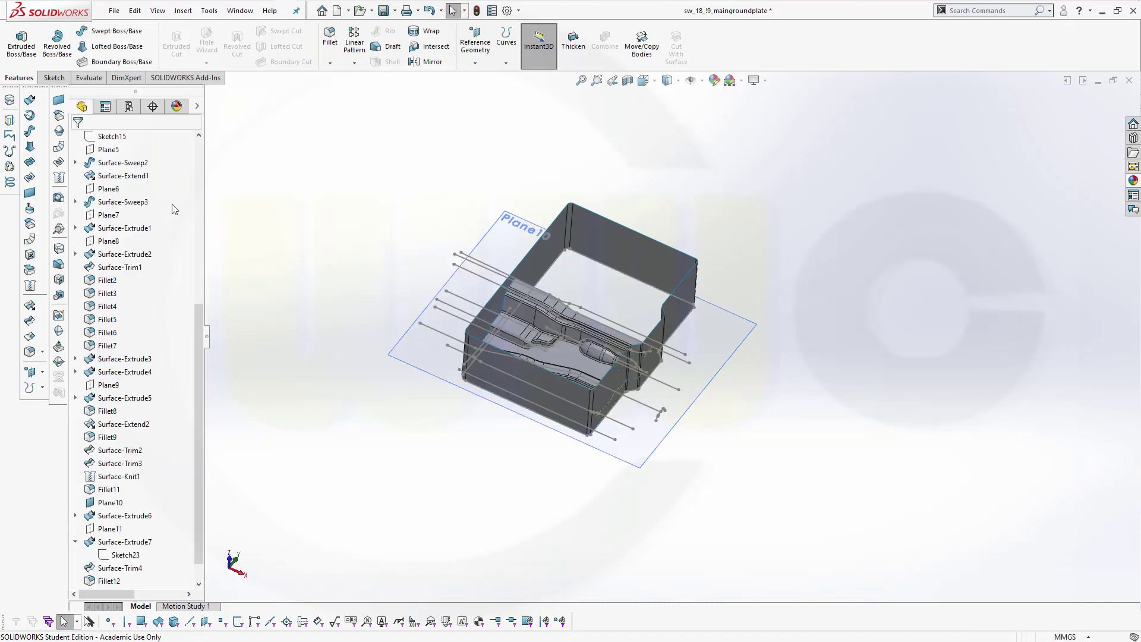
# - Hide the Surface-Extrude8 body and Plane10
pyautogui.scroll(7, 165, 186)
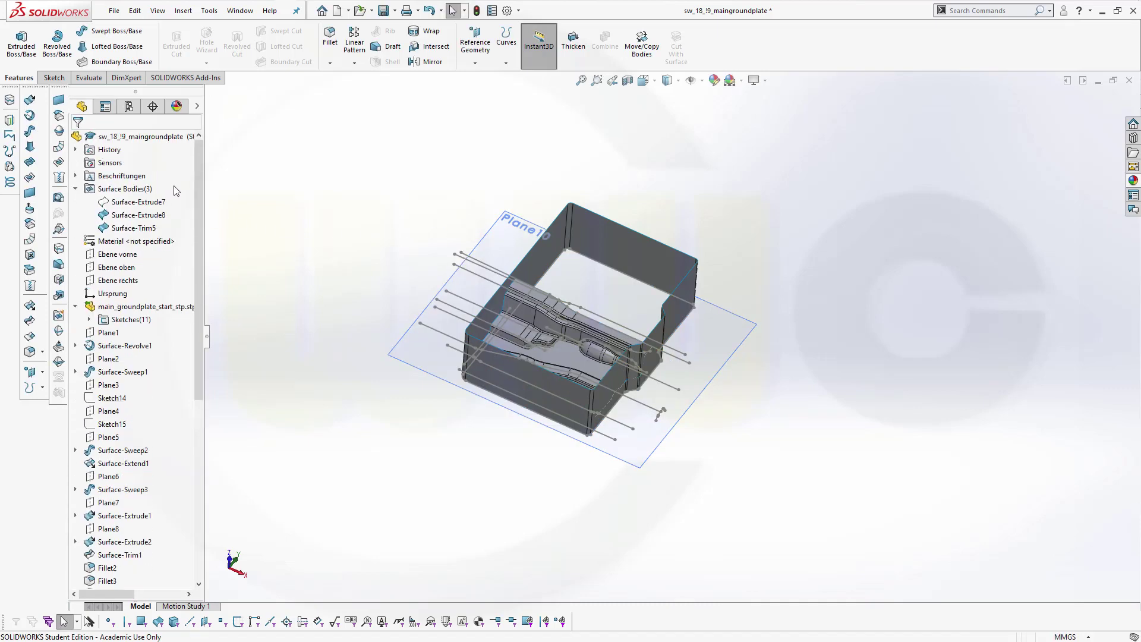
pyautogui.click(154, 217)
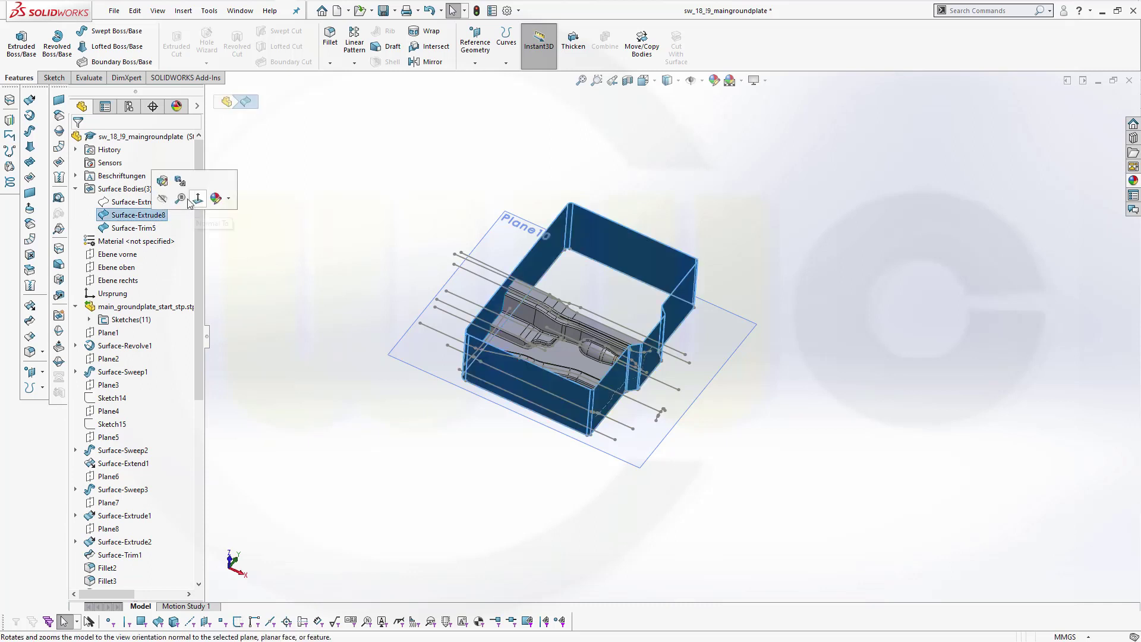
pyautogui.click(168, 198)
pyautogui.click(383, 220)
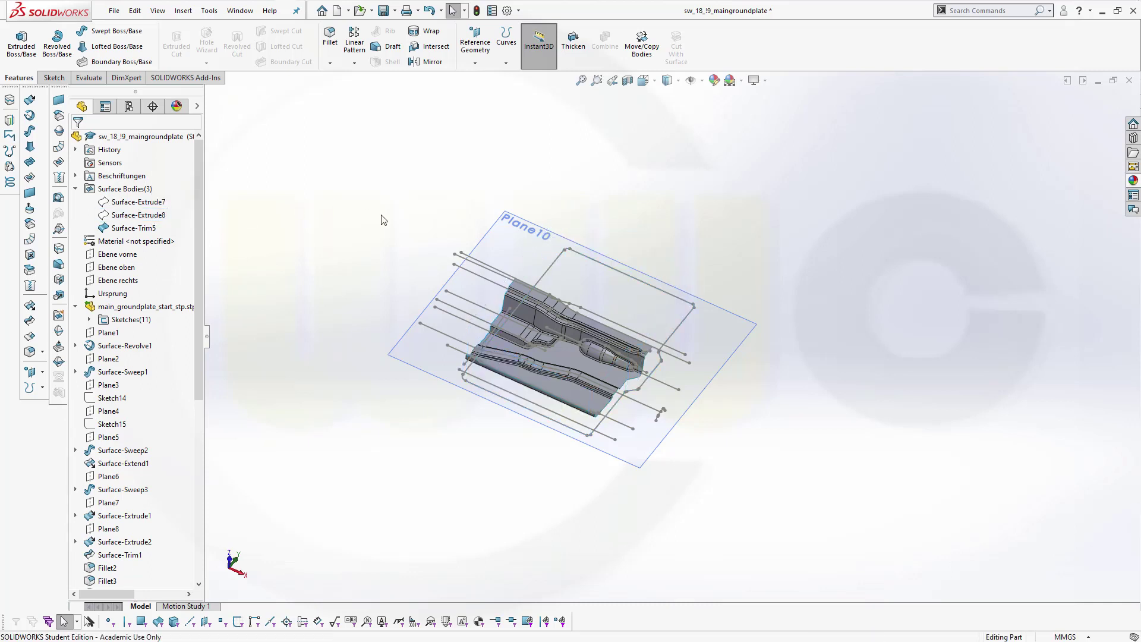
pyautogui.click(415, 365)
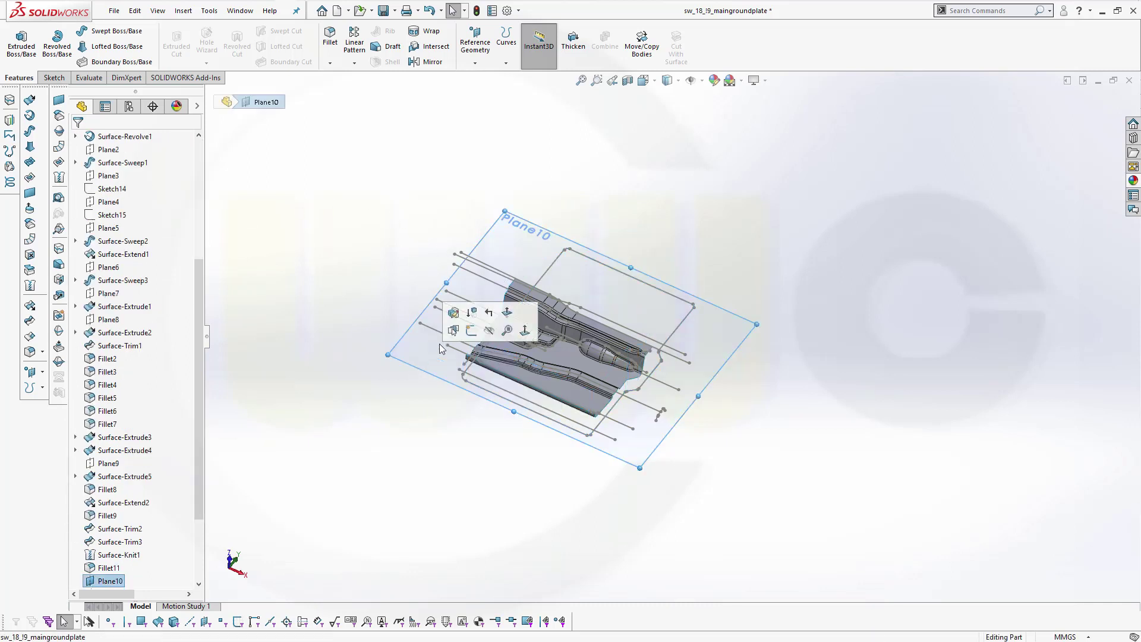
pyautogui.click(304, 267)
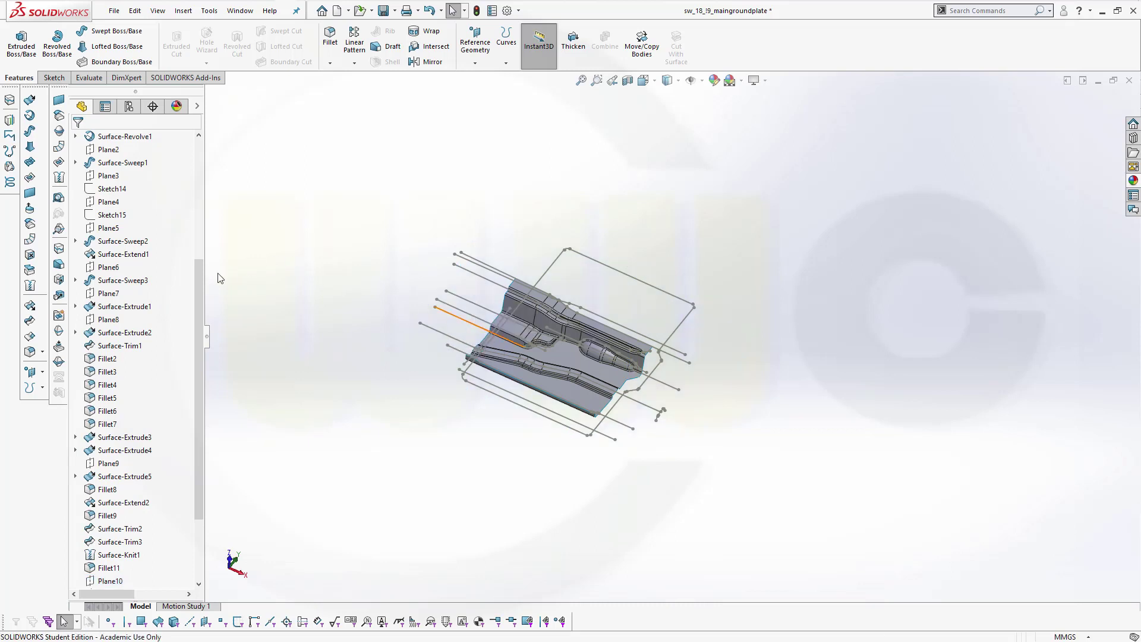
# - Hide Sketch1 through Sketch11 of the imported main_groundplate_start part
pyautogui.scroll(2, 187, 297)
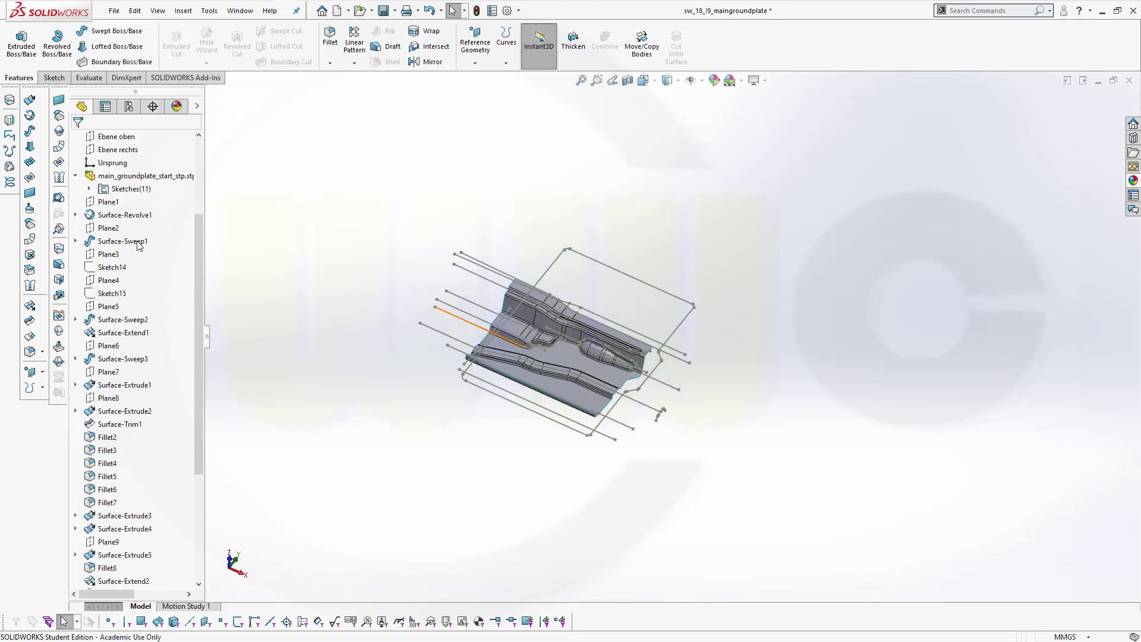
pyautogui.click(89, 189)
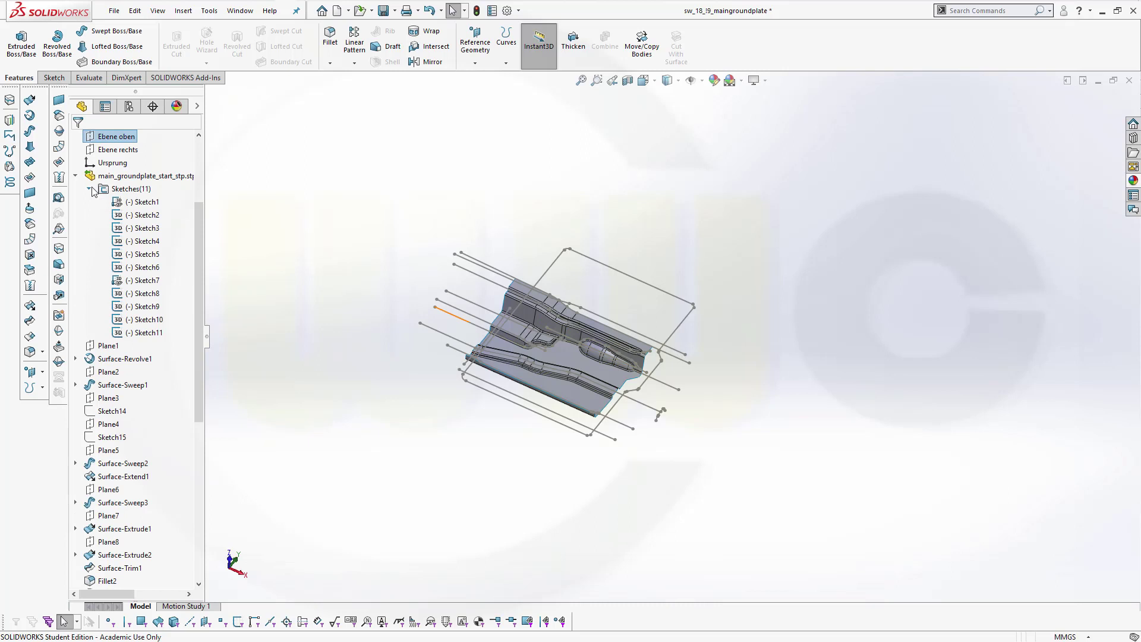
pyautogui.click(144, 207)
pyautogui.keyDown('shift'); pyautogui.click(142, 333); pyautogui.keyUp('shift')
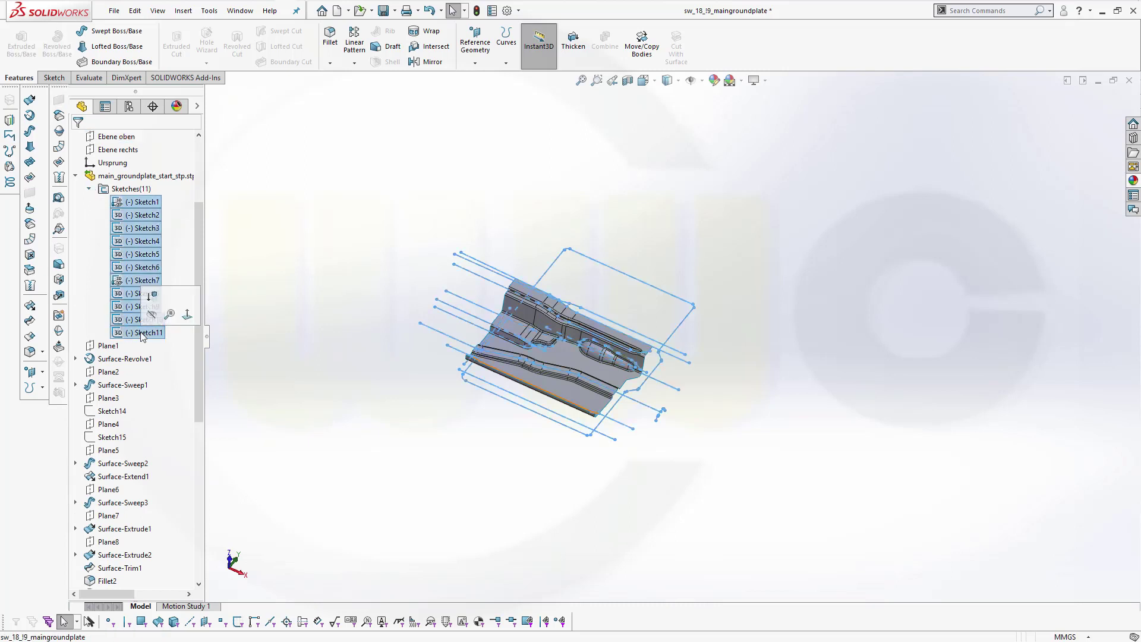
pyautogui.click(334, 221)
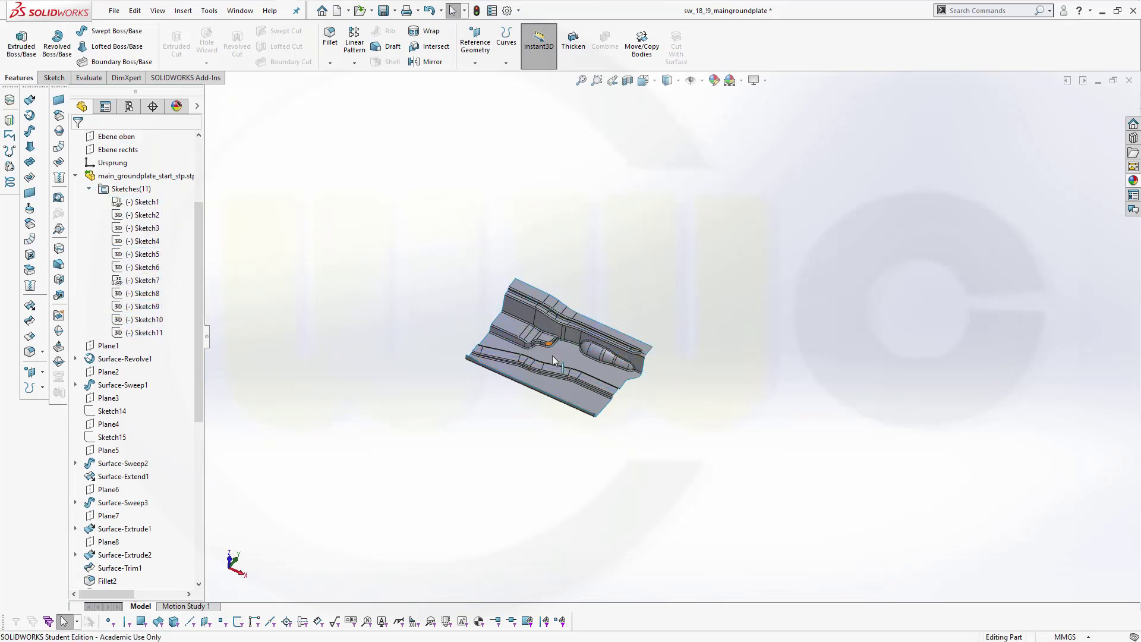
# - Mirror the trimmed groundplate body Surface-Trim5 about the plane Ebene oben
pyautogui.scroll(-5, 552, 355)
pyautogui.scroll(2, 525, 359)
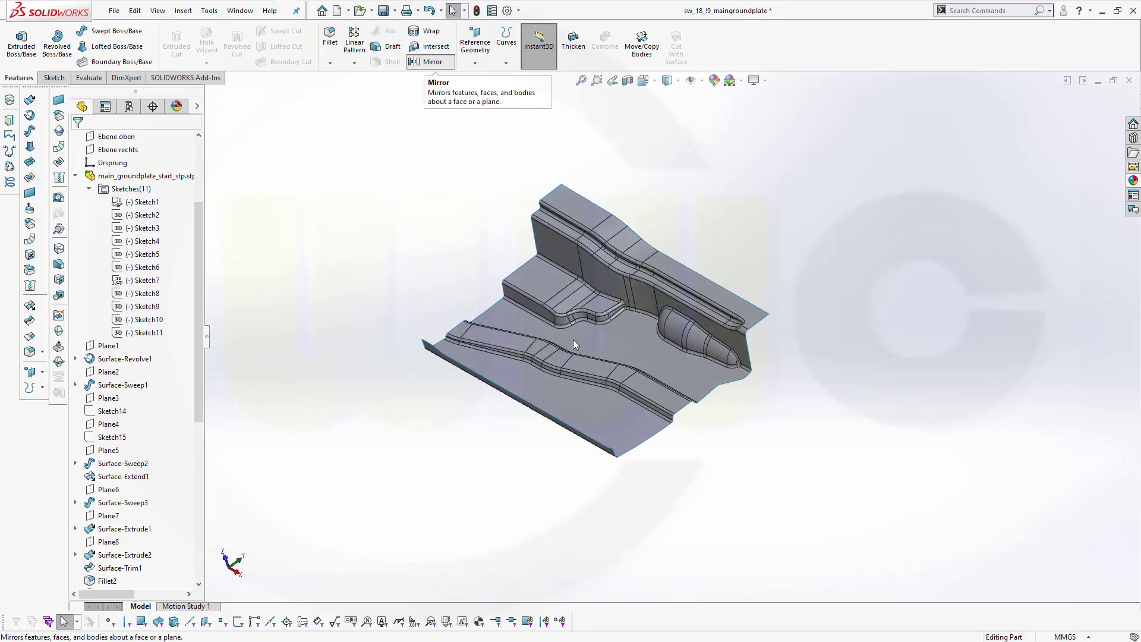
pyautogui.click(432, 62)
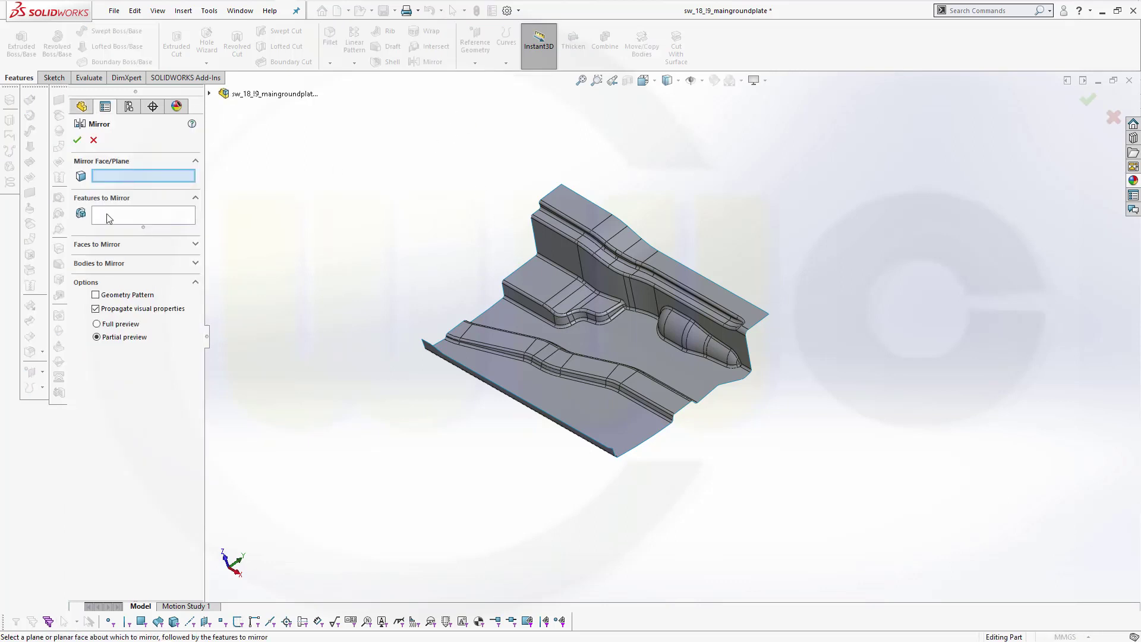
pyautogui.click(126, 263)
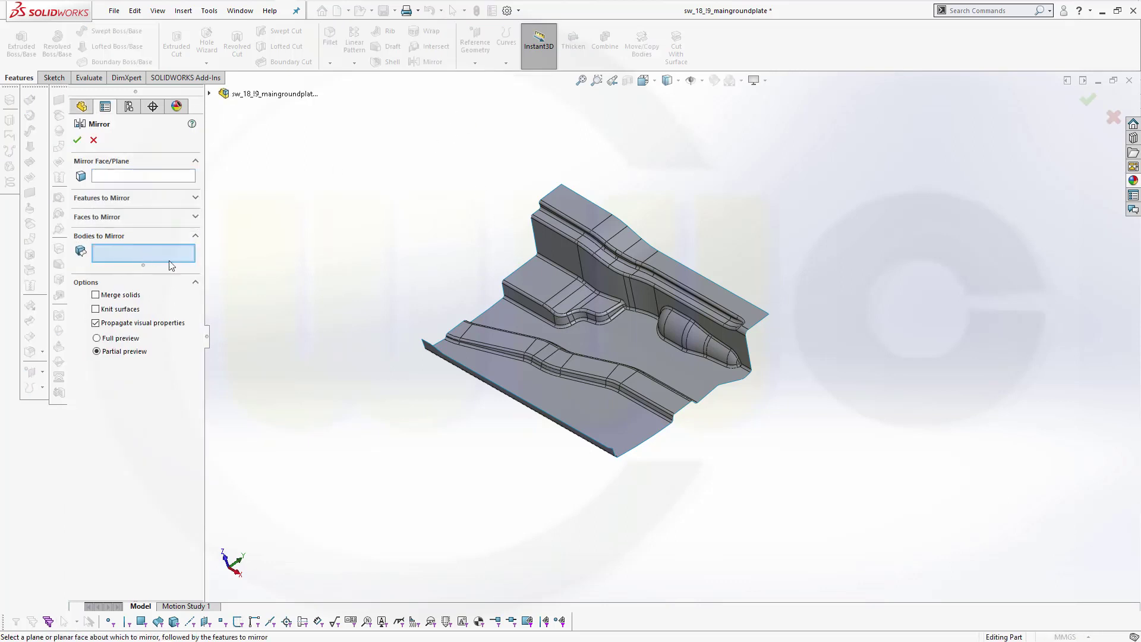
pyautogui.click(597, 364)
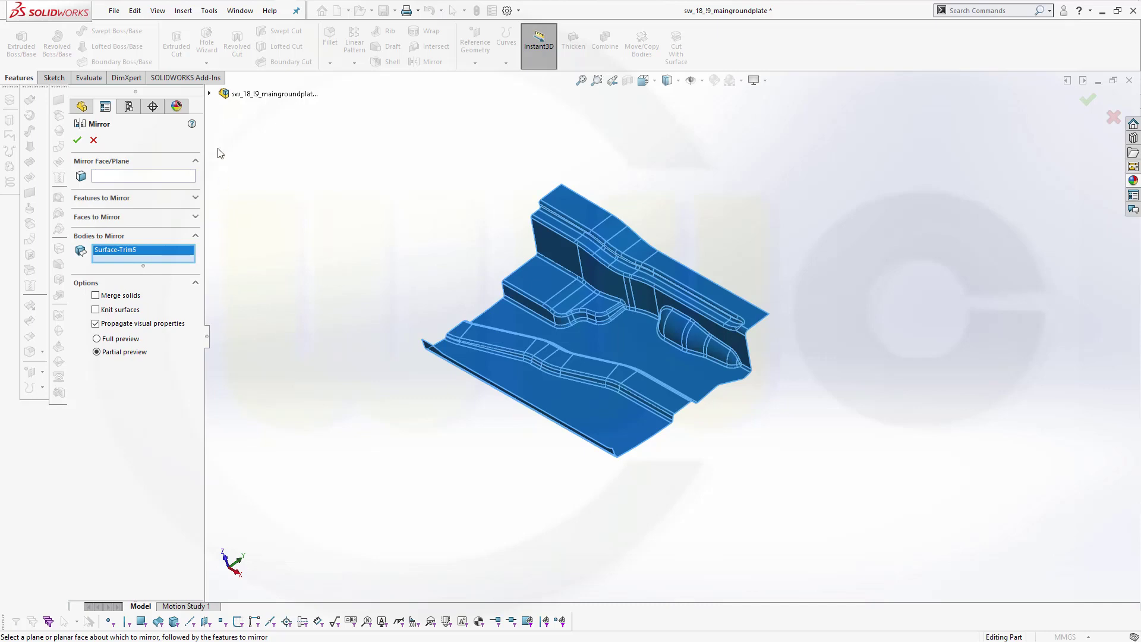
pyautogui.click(156, 176)
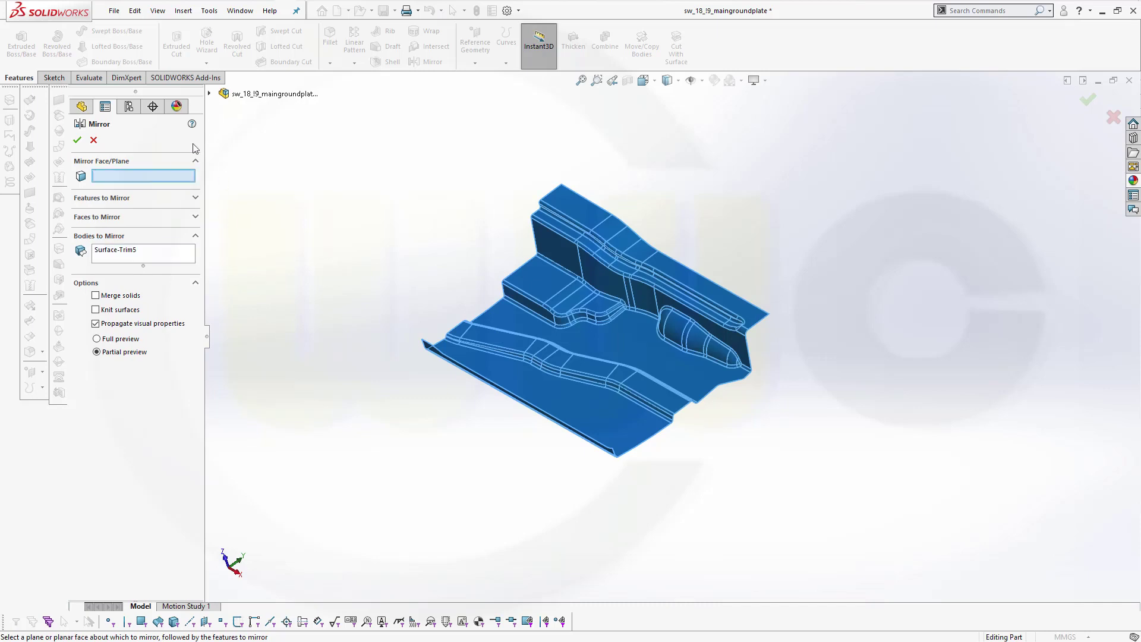
pyautogui.click(210, 94)
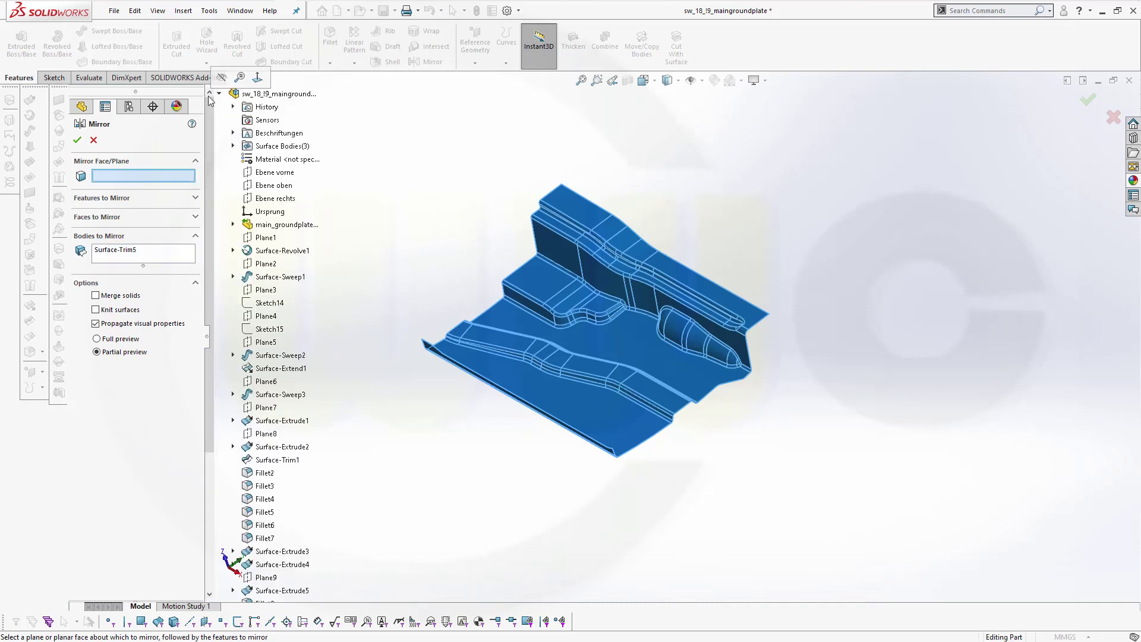
pyautogui.click(275, 187)
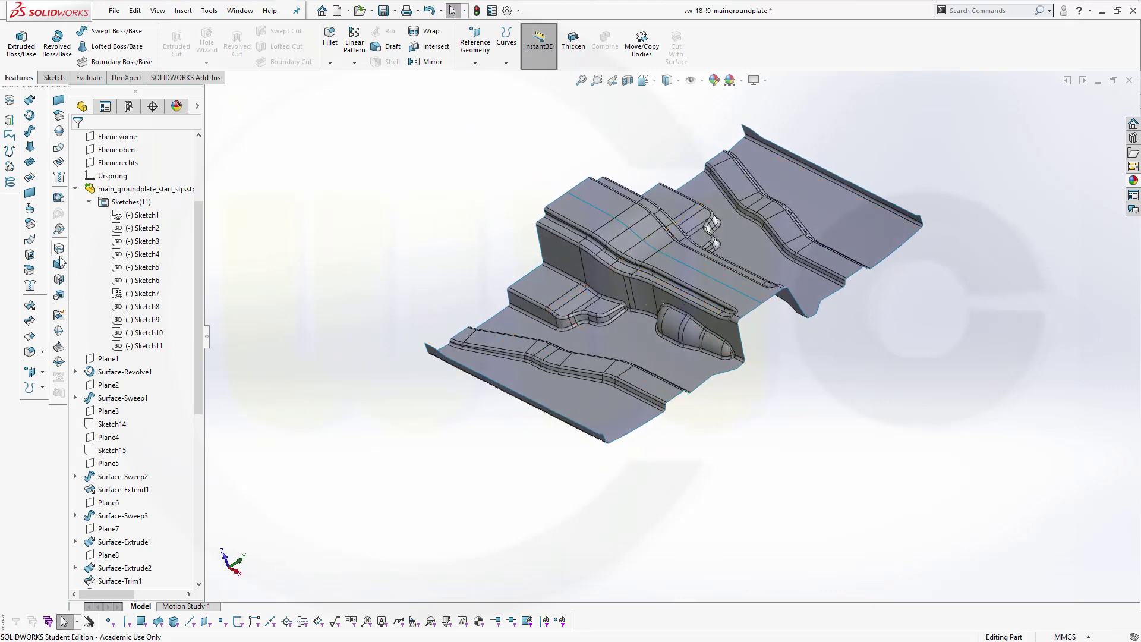
# - Knit the mirrored half and the original trimmed groundplate surface into one surface body
pyautogui.click(37, 287)
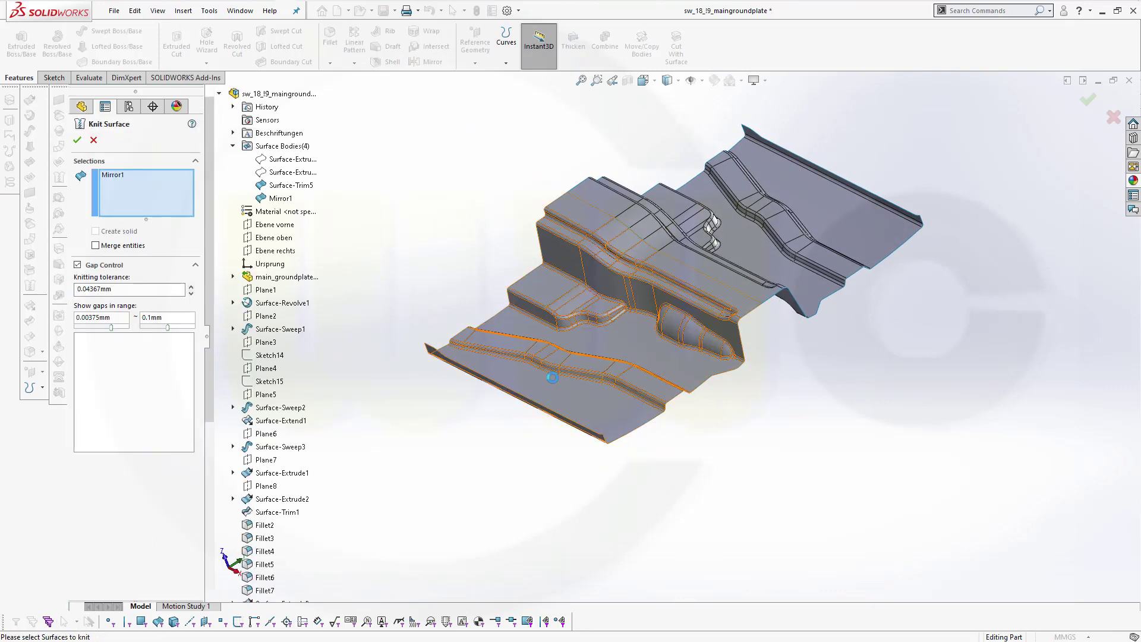
pyautogui.click(730, 276)
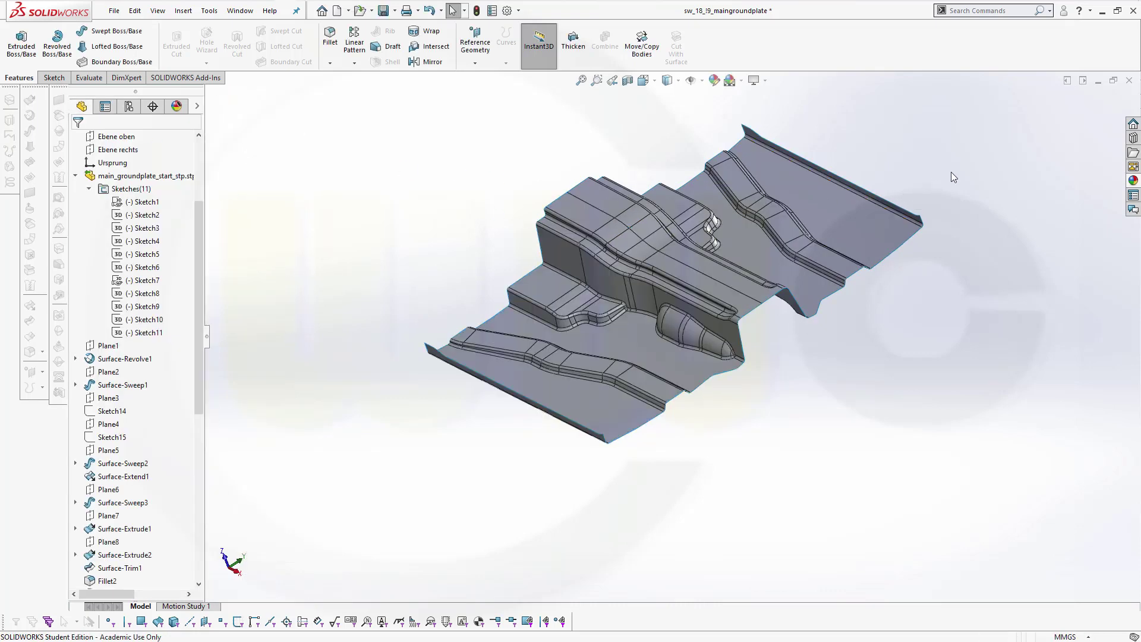
# - Examine the complete mirrored groundplate from several angles, including the centre tunnel and the side bulges
pyautogui.moveTo(907, 161); pyautogui.dragTo(892, 185, button='middle')
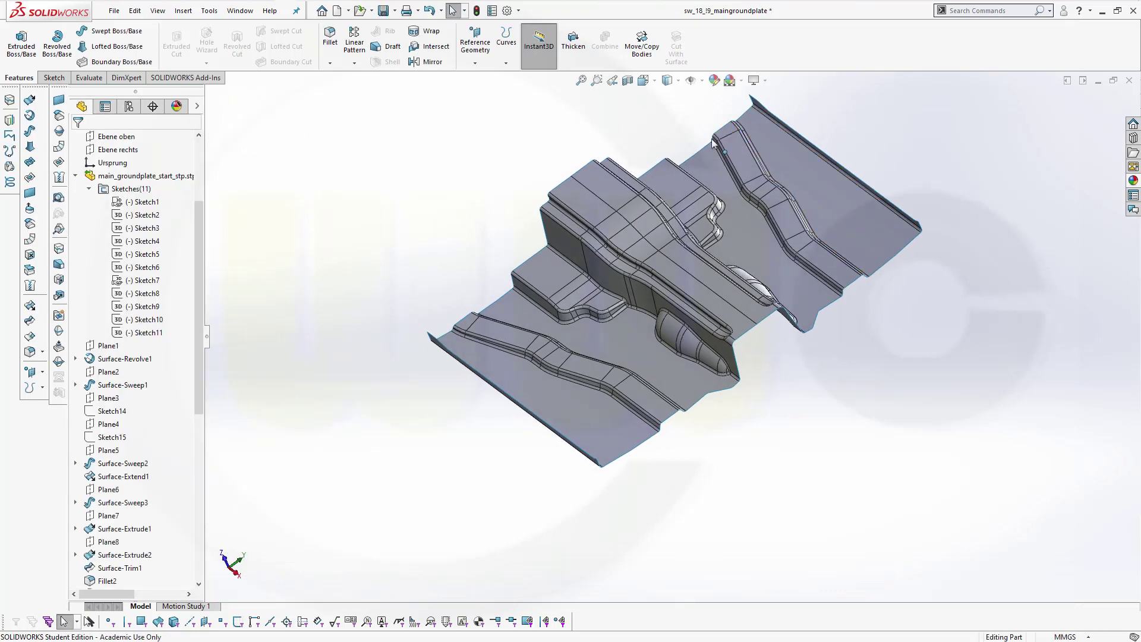
pyautogui.scroll(3, 711, 257)
pyautogui.scroll(-4, 678, 348)
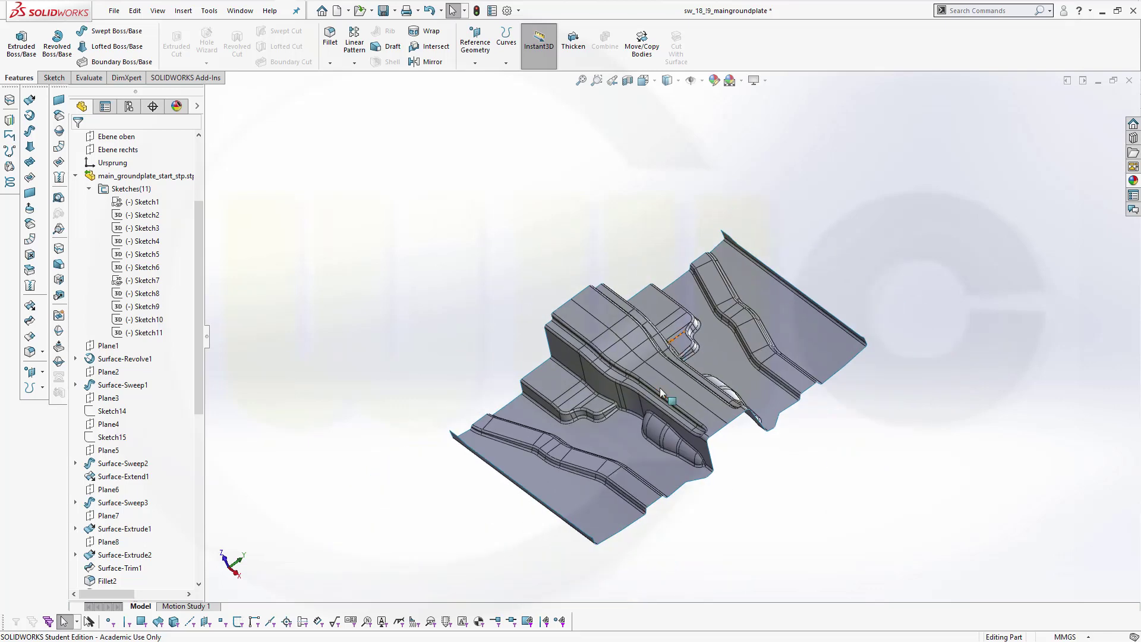
pyautogui.moveTo(661, 392); pyautogui.dragTo(688, 428, button='middle')
pyautogui.scroll(2, 687, 458)
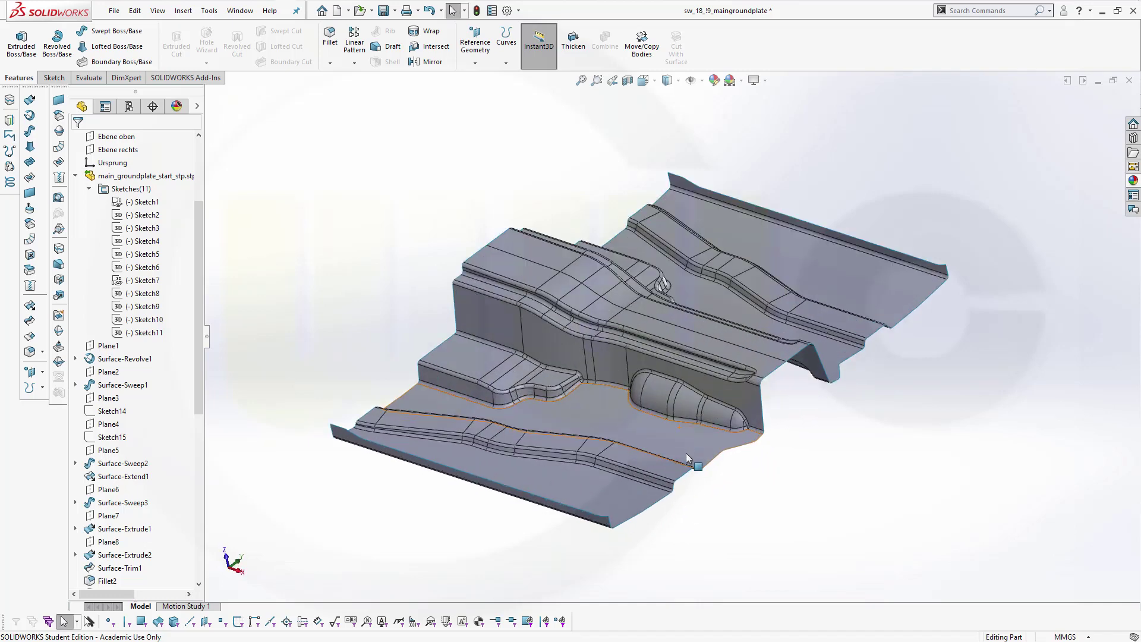
pyautogui.scroll(2, 613, 336)
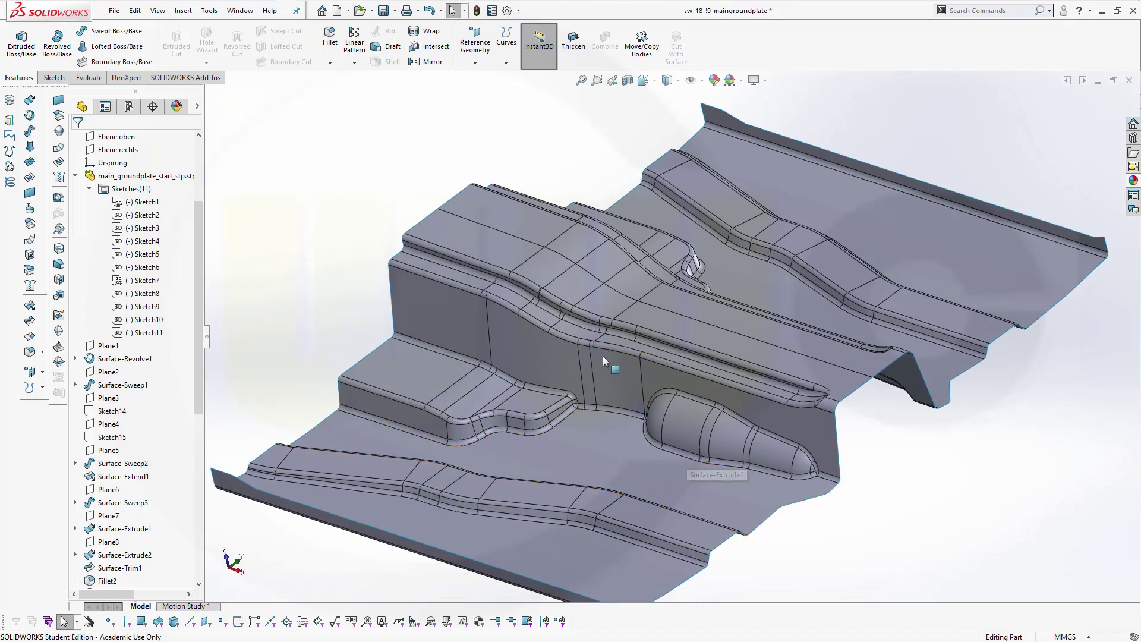
pyautogui.moveTo(603, 356)
pyautogui.mouseDown(button='middle')
pyautogui.moveTo(551, 328)
pyautogui.moveTo(674, 410)
pyautogui.moveTo(572, 306)
pyautogui.moveTo(591, 364)
pyautogui.mouseUp(button='middle')
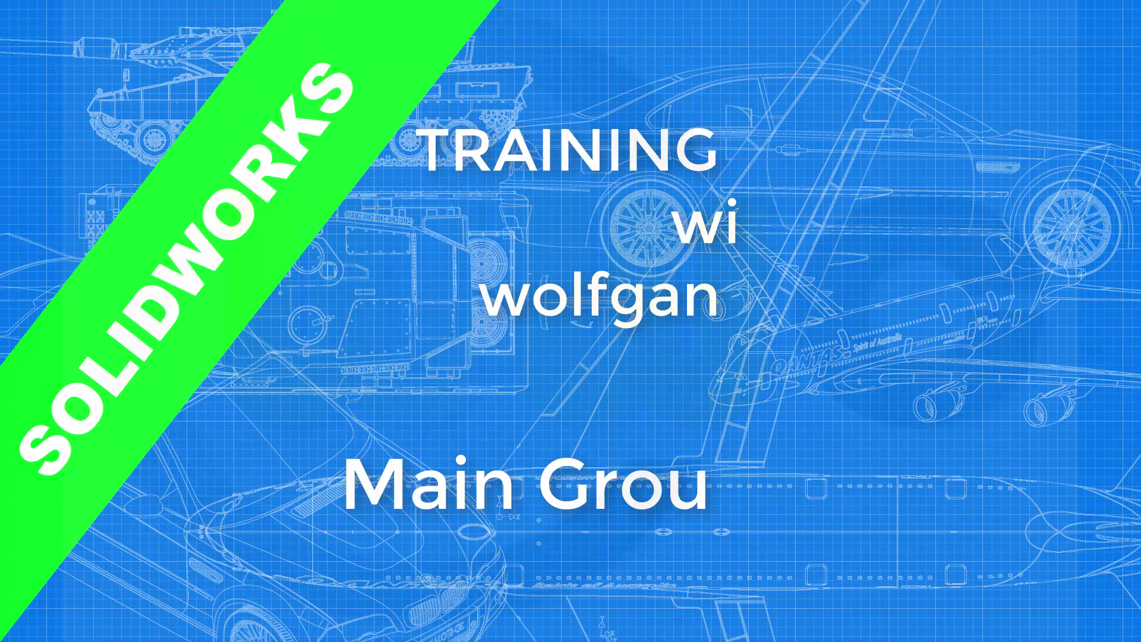